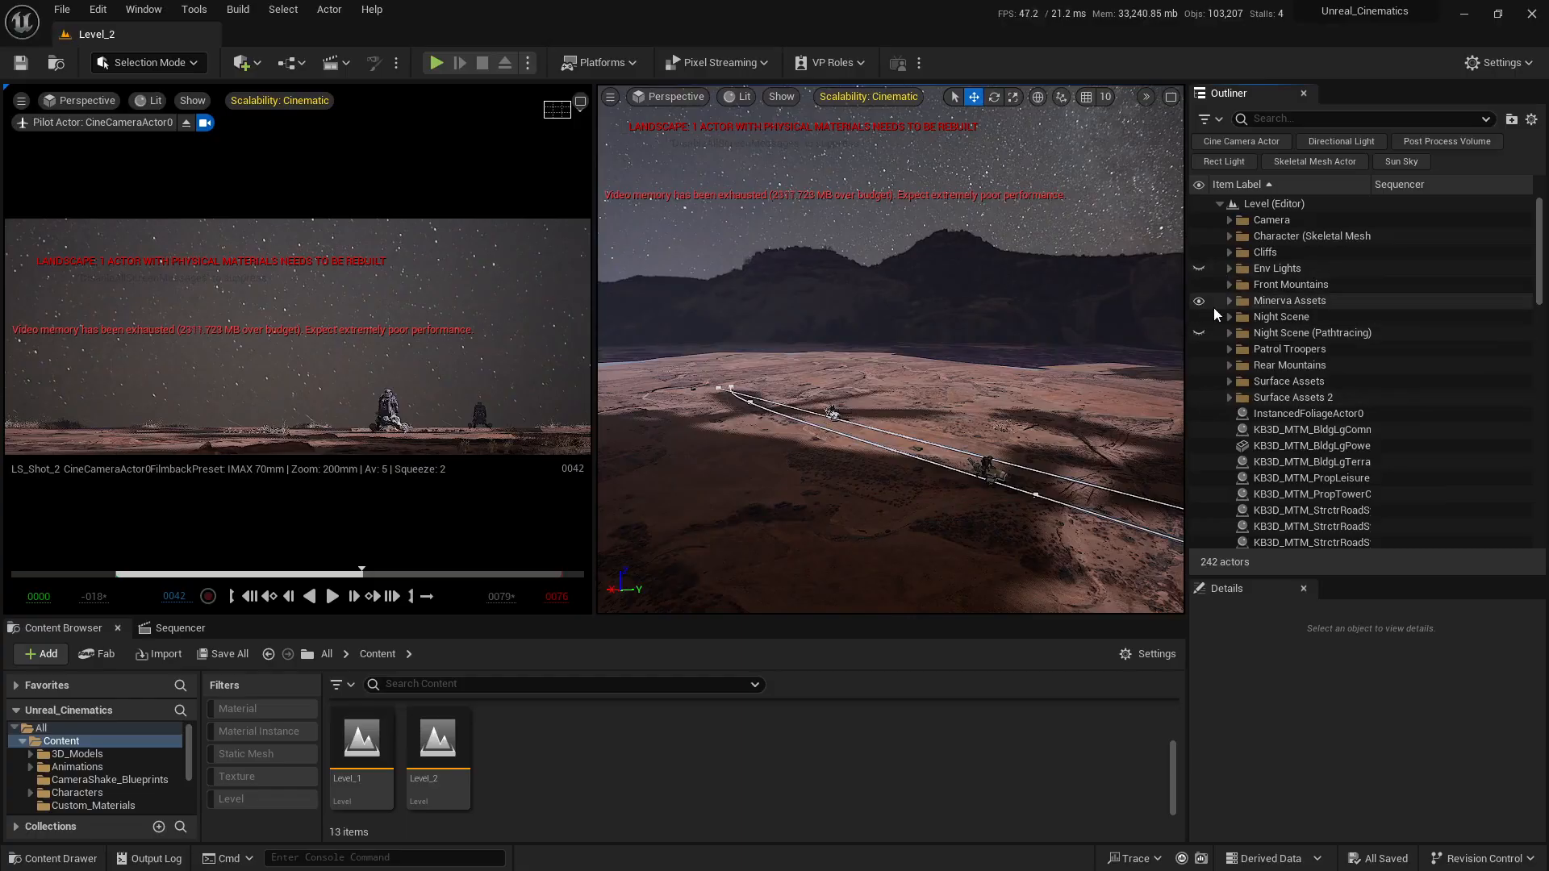
Expand the Night Scene folder, select the HDRI backdrop dome and enlarge the area showing its details
{"action": "left_click", "coordinate": [1230, 318]}
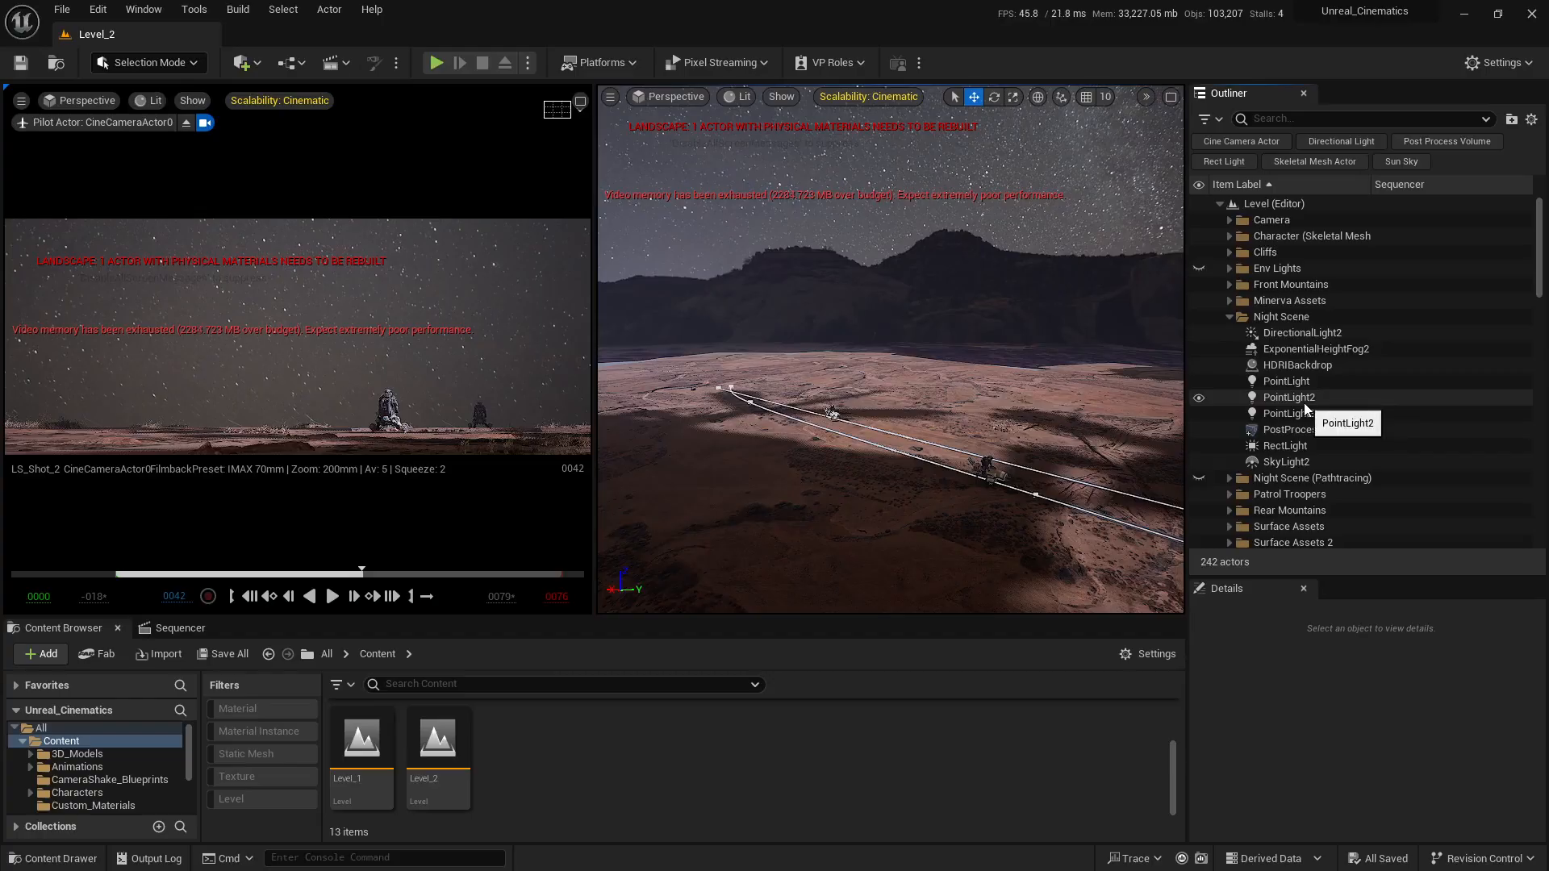
{"action": "right_click_drag", "start_coordinate": [1029, 359], "coordinate": [1043, 425]}
{"action": "right_click_drag", "start_coordinate": [821, 194], "coordinate": [821, 194]}
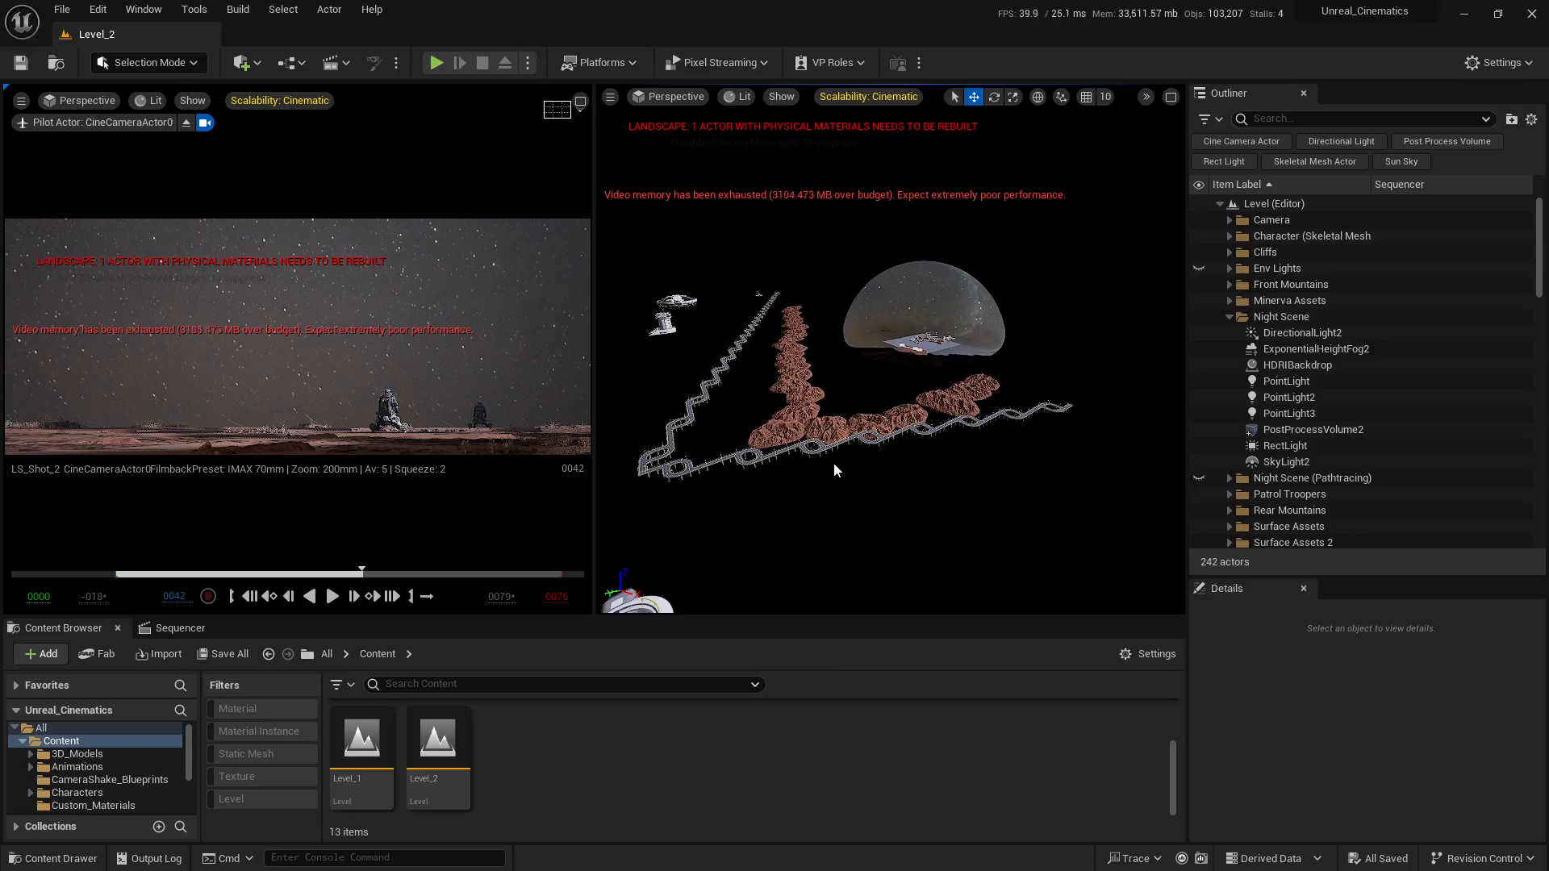
{"action": "right_click_drag", "start_coordinate": [836, 419], "coordinate": [876, 419]}
{"action": "left_click", "coordinate": [910, 313]}
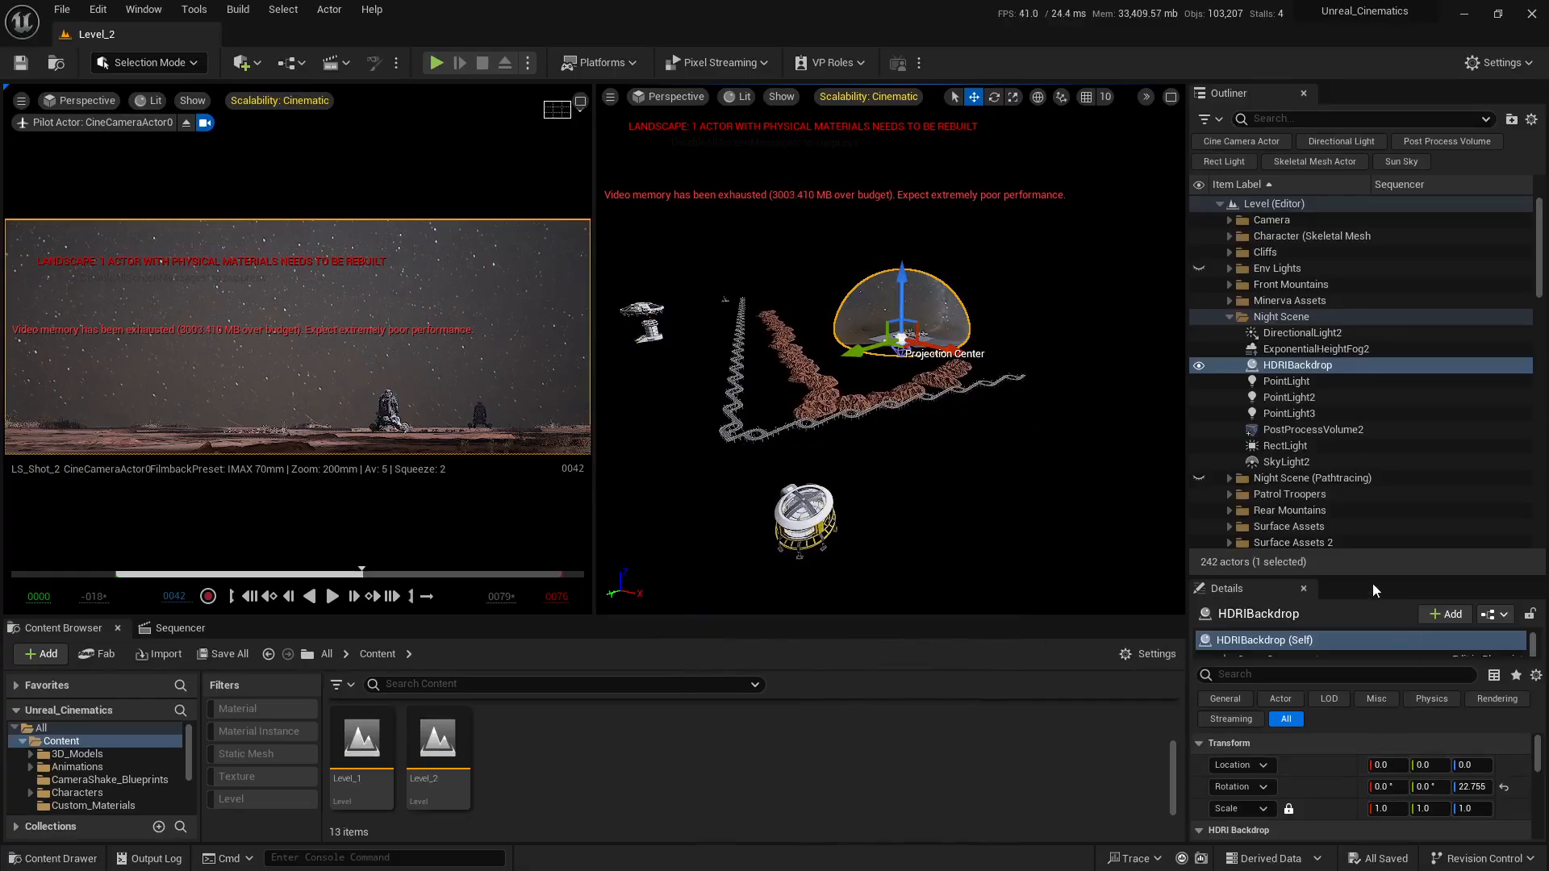
{"action": "left_click_drag", "start_coordinate": [1339, 577], "coordinate": [1339, 419]}
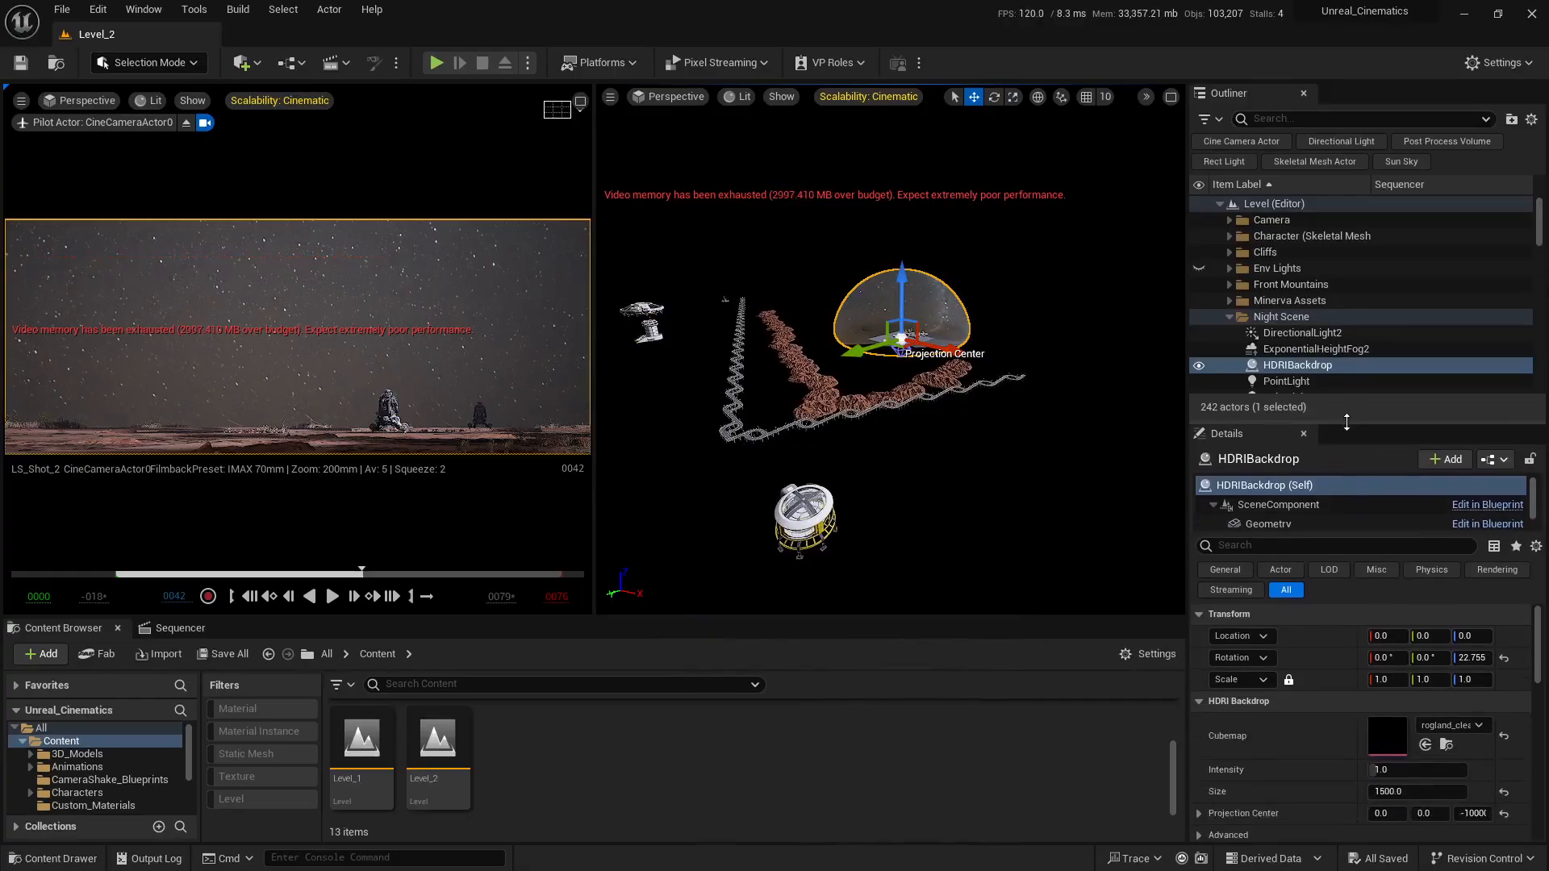
Set the HDRI backdrop's size to 5000 and check how the dome covers the scene
{"action": "scroll", "coordinate": [1244, 832], "scroll_direction": "down", "scroll_amount": 2}
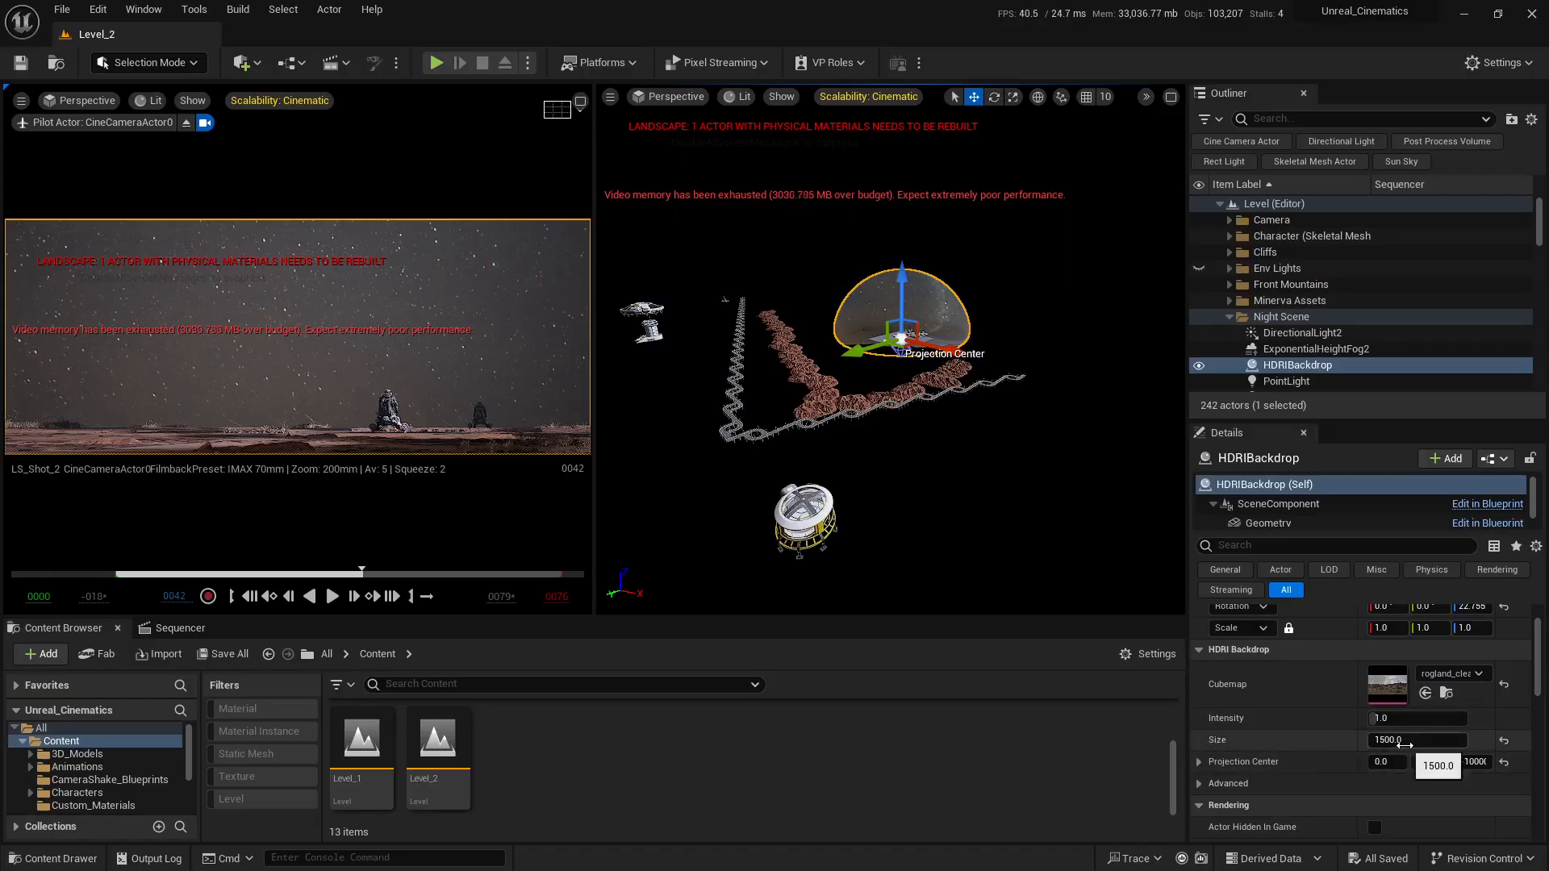
{"action": "left_click", "coordinate": [1417, 740]}
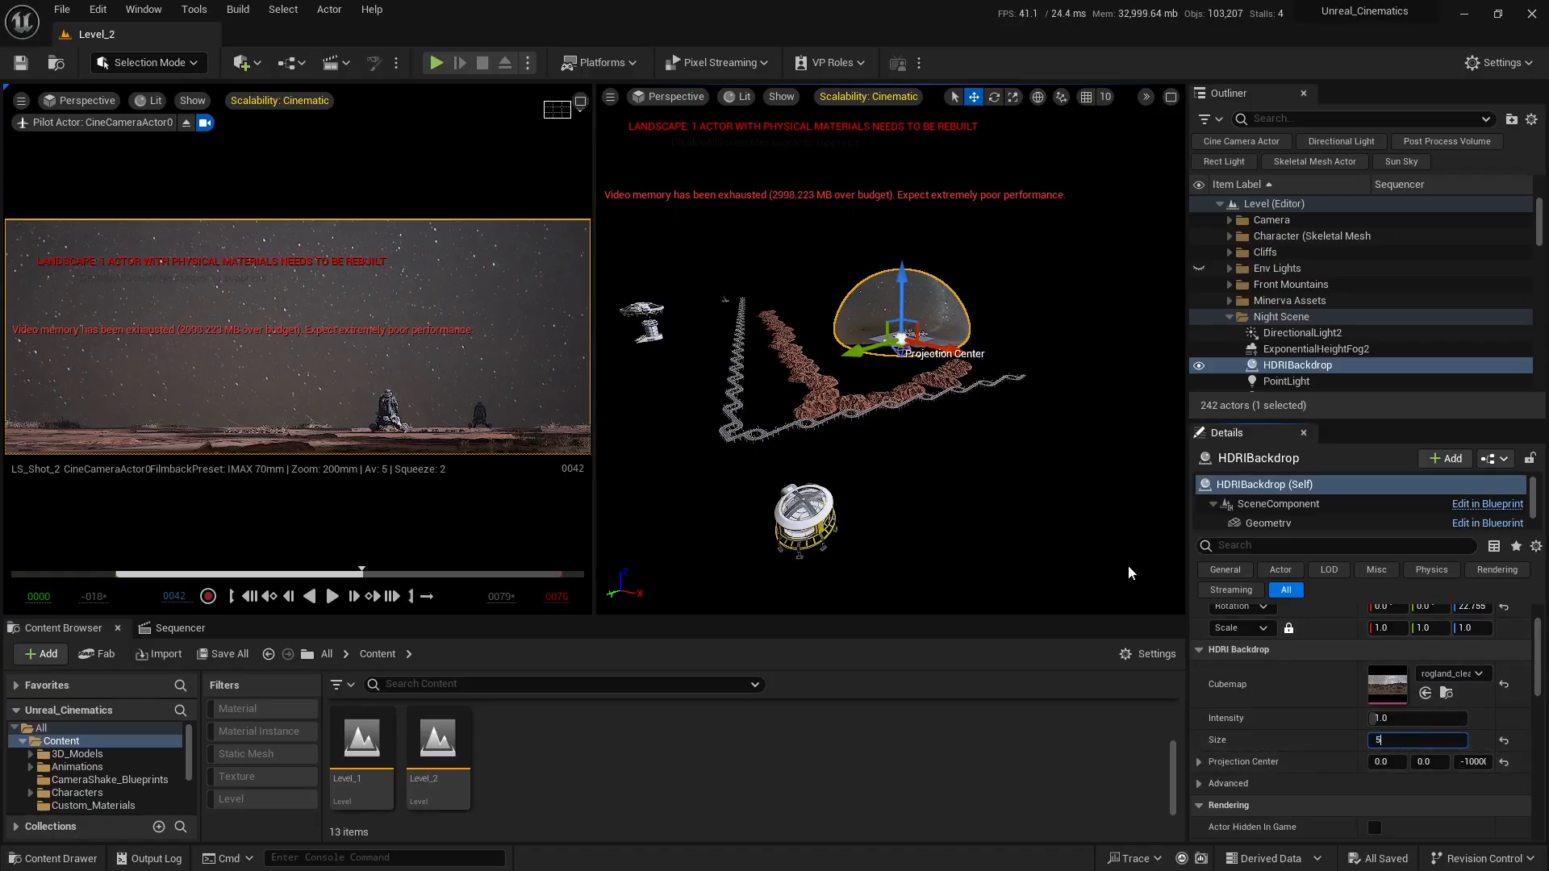
{"action": "type", "text": "5000"}
{"action": "key", "text": "Return"}
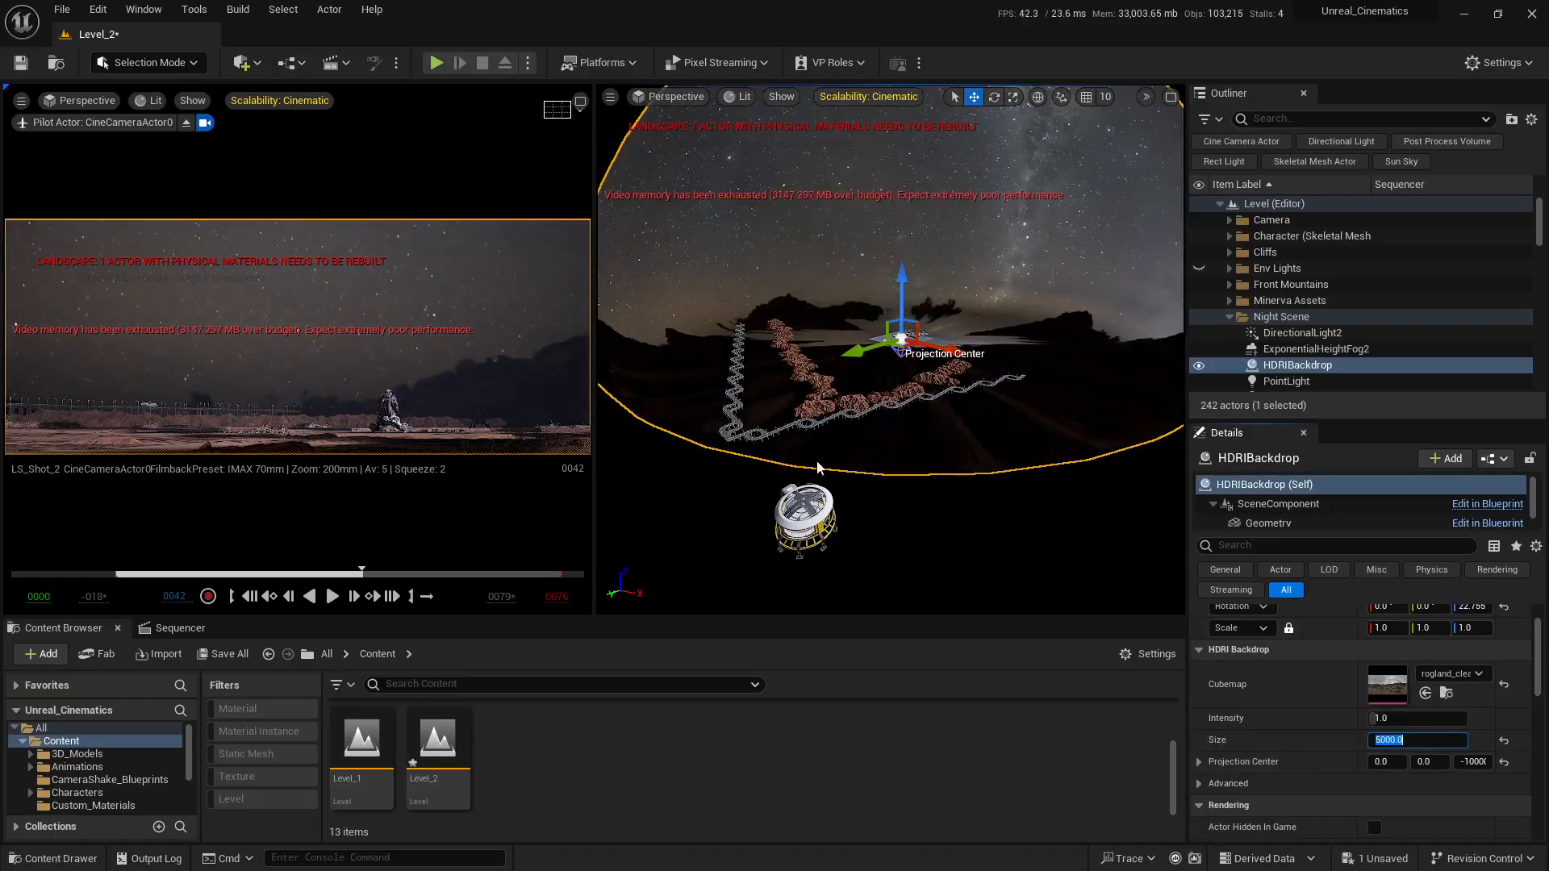
{"action": "right_click_drag", "start_coordinate": [888, 355], "coordinate": [1130, 359]}
{"action": "right_click_drag", "start_coordinate": [951, 415], "coordinate": [952, 413]}
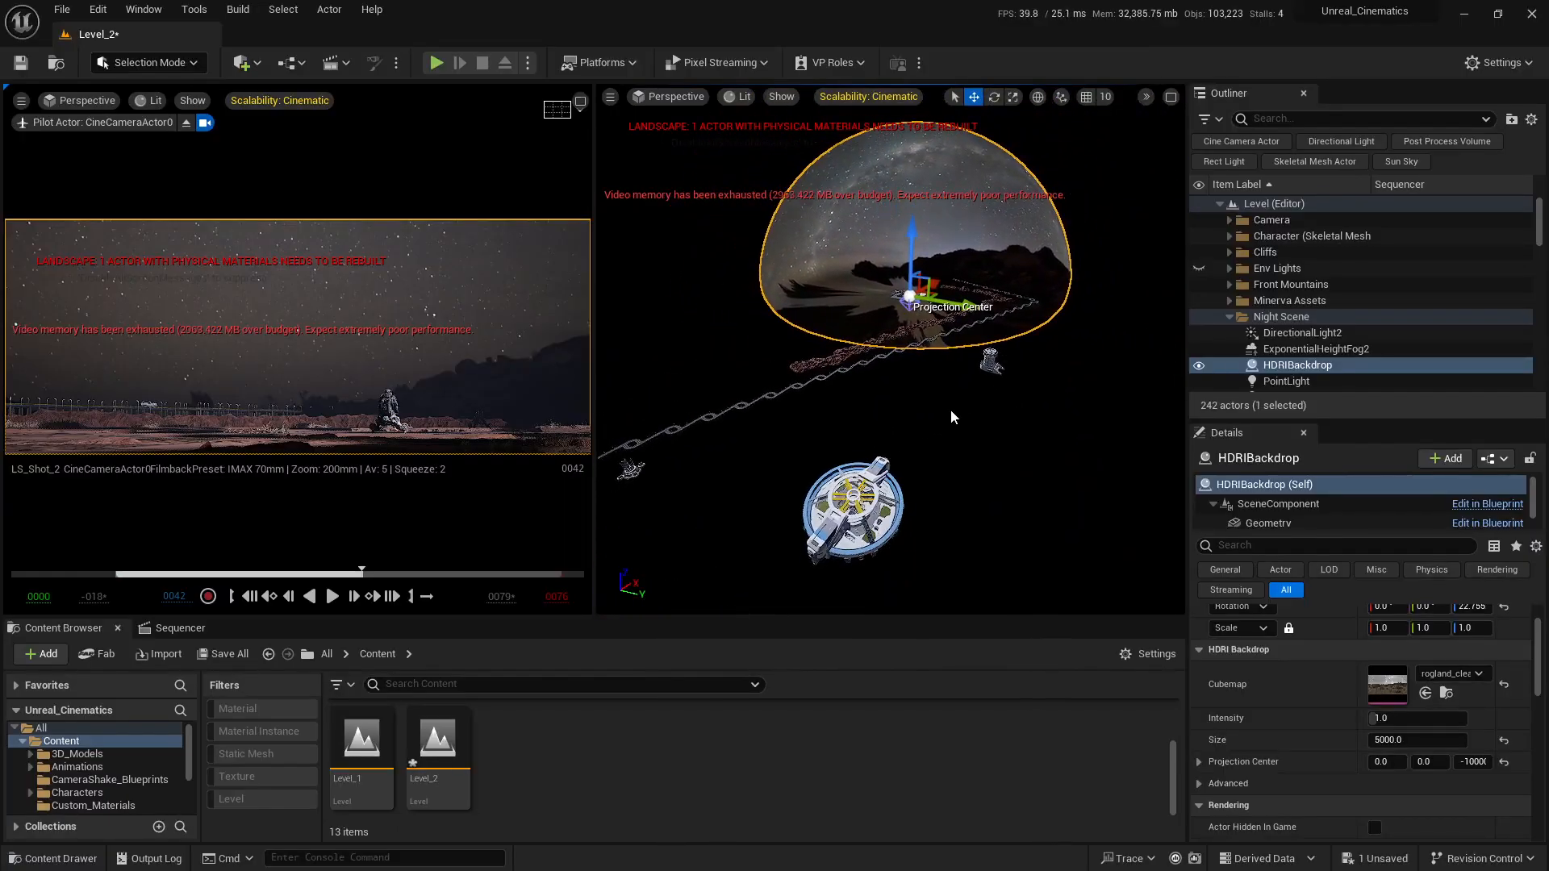
Increase the HDRI backdrop's size to 10000 and inspect its coverage from outside the dome
{"action": "left_click", "coordinate": [1392, 740]}
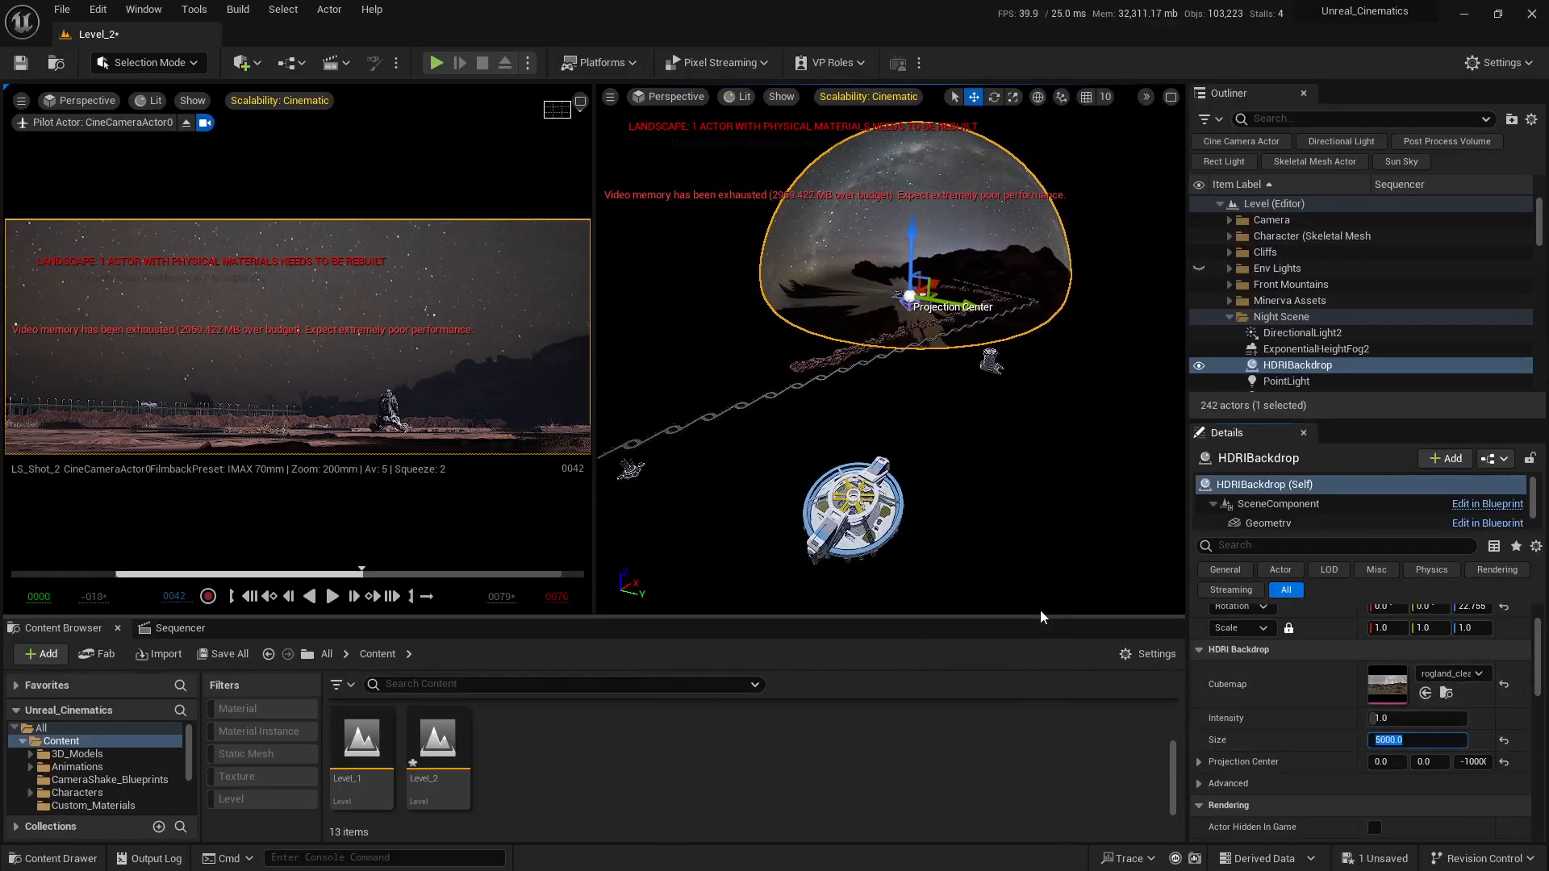
{"action": "type", "text": "10000"}
{"action": "key", "text": "Return"}
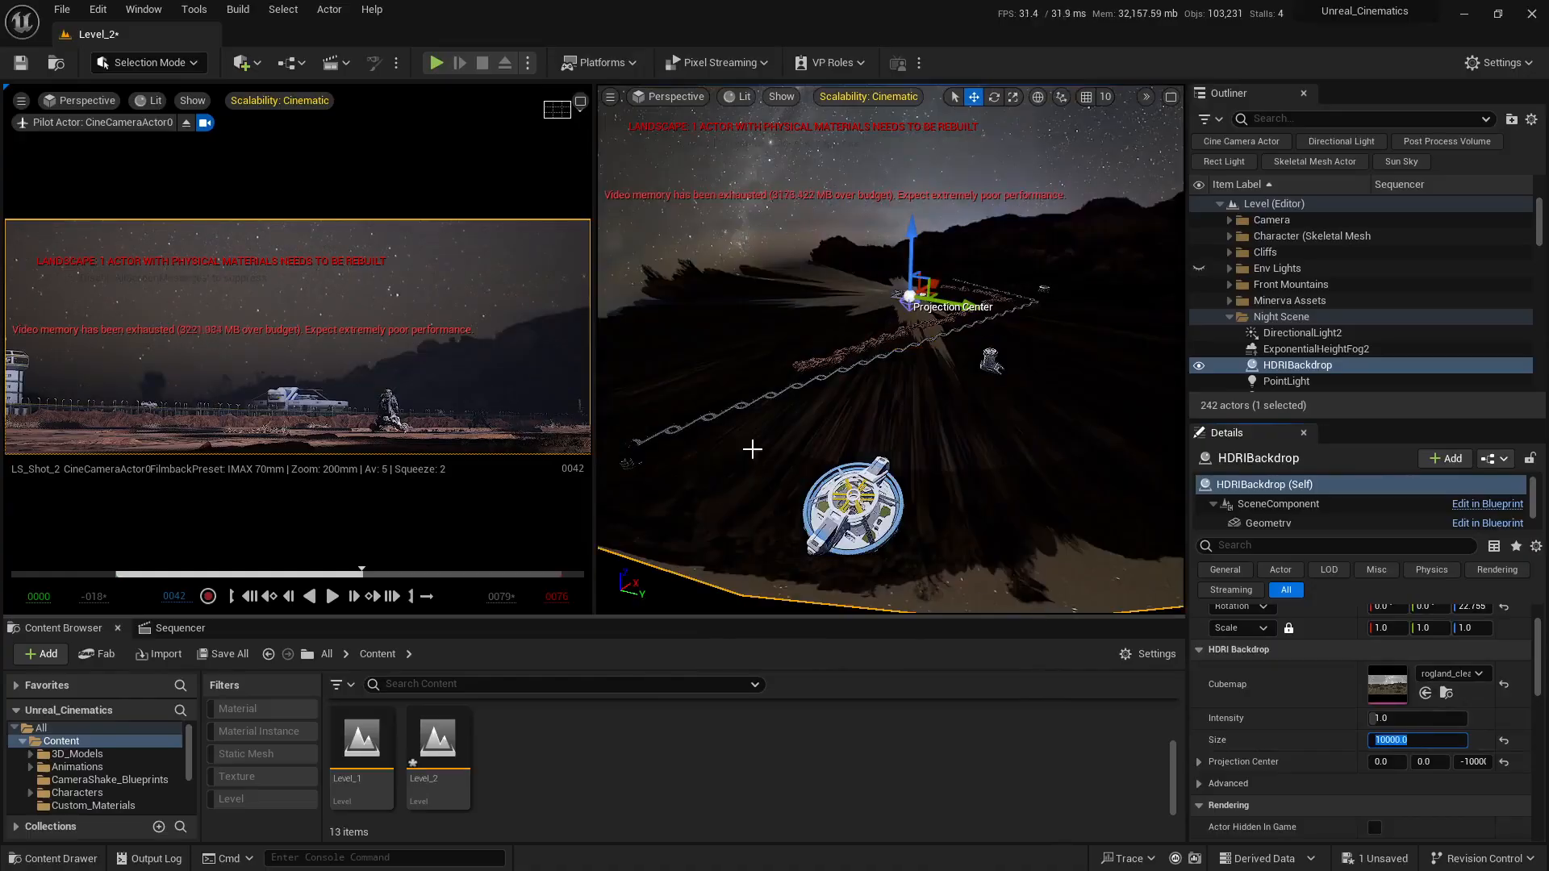
{"action": "right_click_drag", "start_coordinate": [891, 355], "coordinate": [894, 353]}
{"action": "right_click_drag", "start_coordinate": [794, 500], "coordinate": [789, 505]}
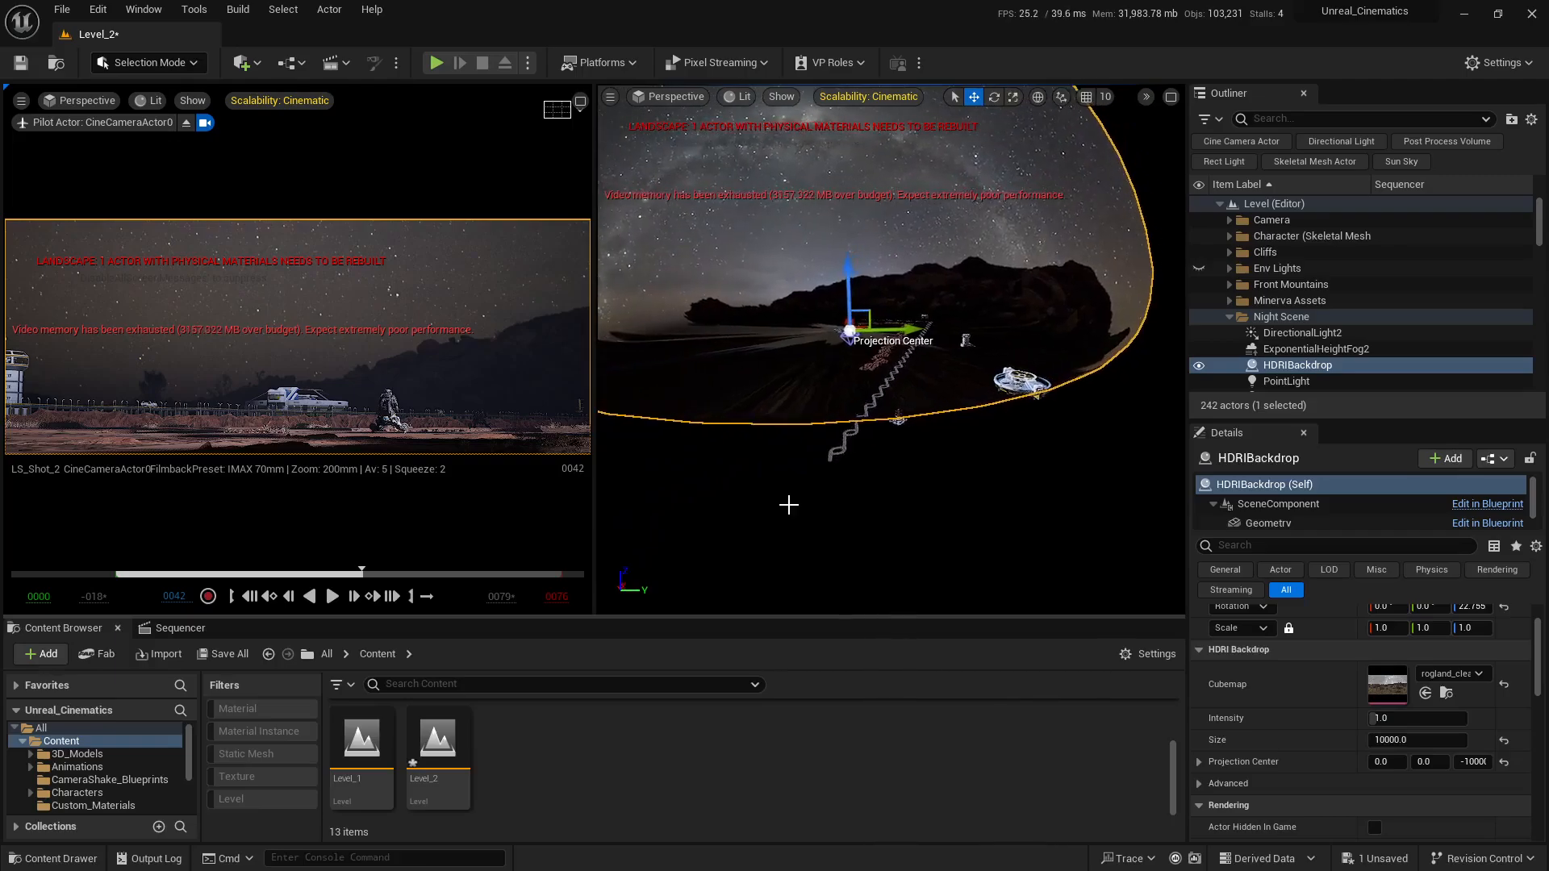
Set the HDRI backdrop's size to 12000 and check the result in the enlarged camera view
{"action": "left_click", "coordinate": [1430, 740]}
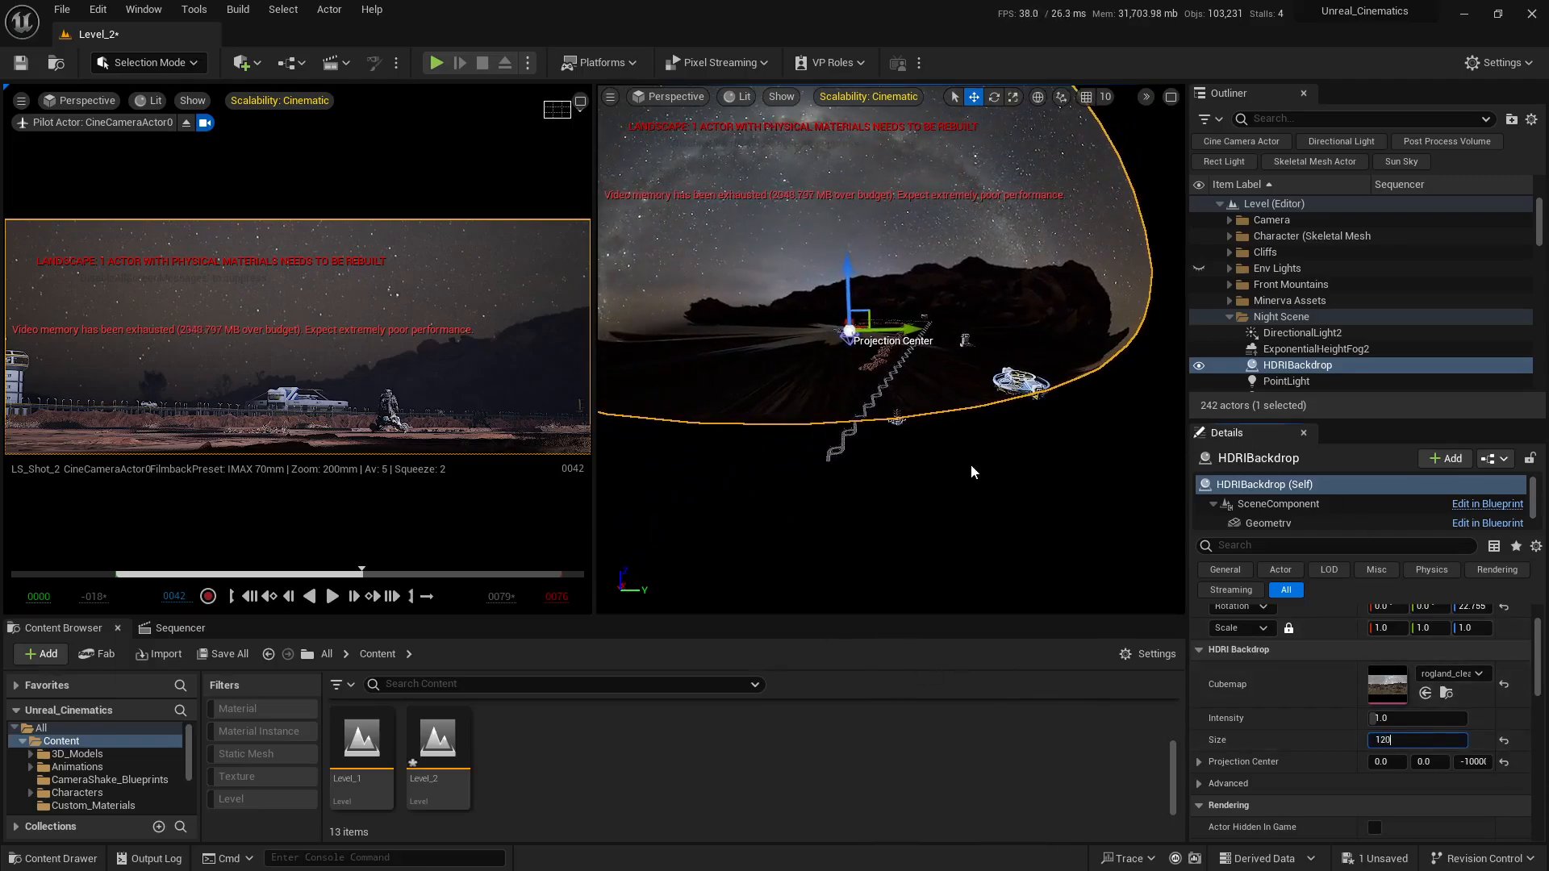
{"action": "key", "text": "Return"}
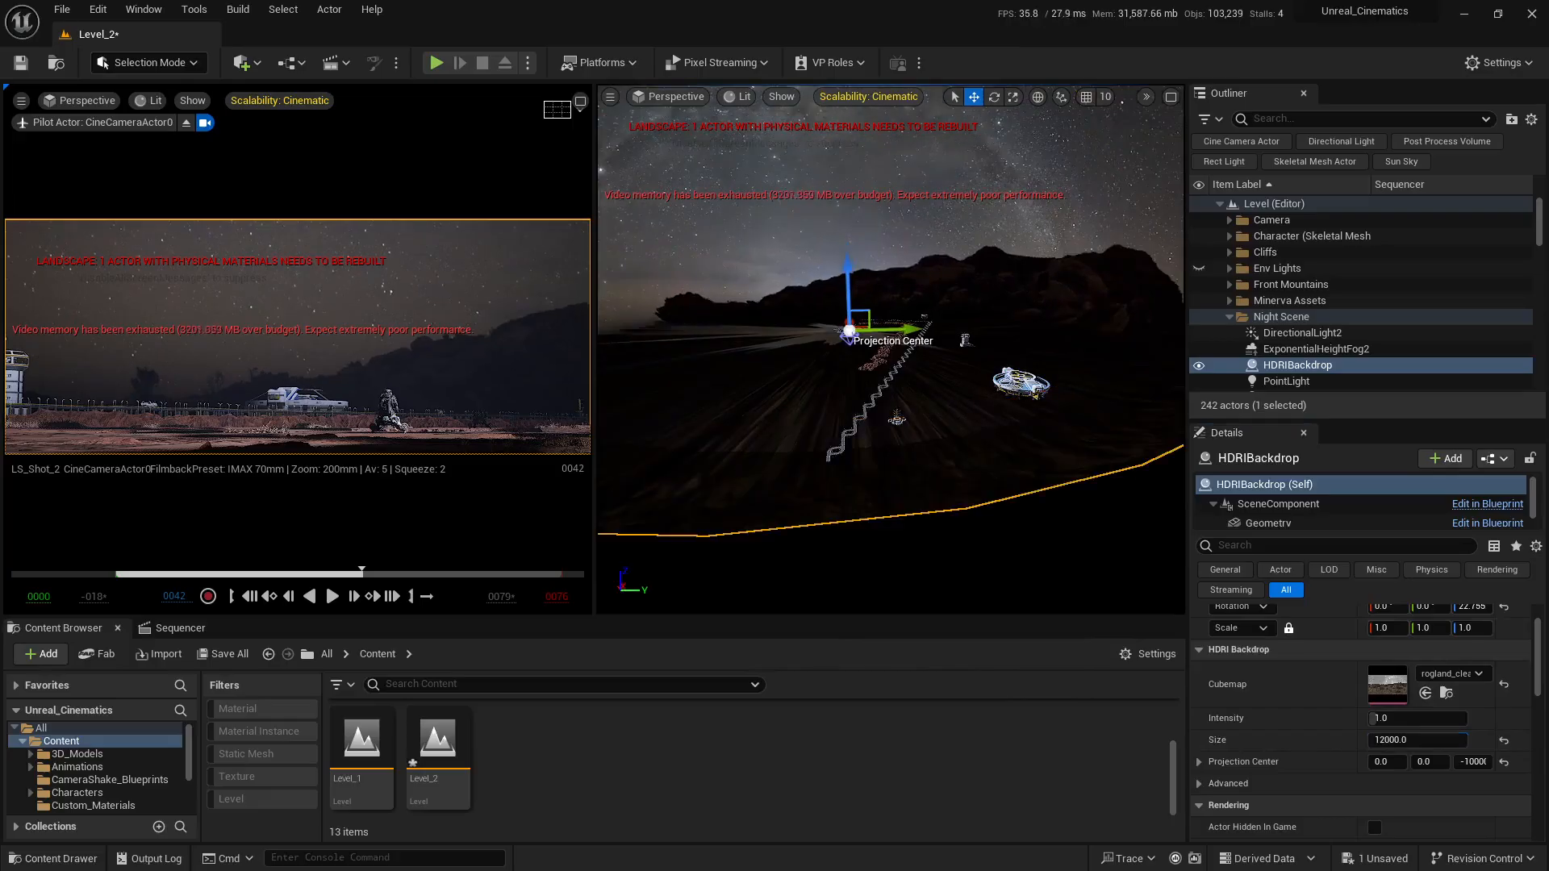
{"action": "right_click_drag", "start_coordinate": [888, 388], "coordinate": [827, 236]}
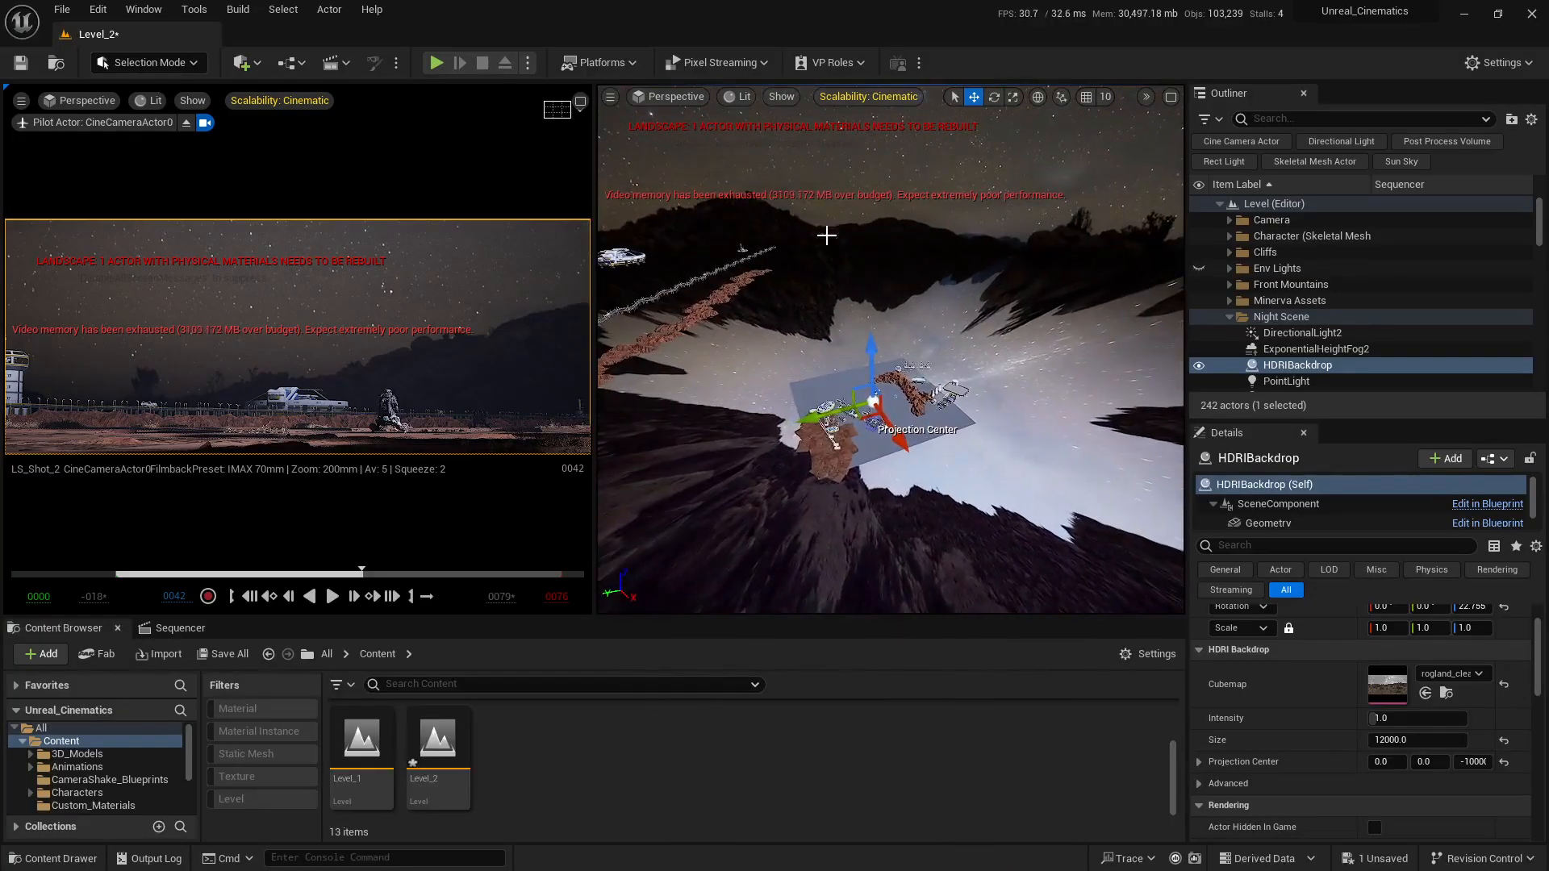
{"action": "left_click", "coordinate": [585, 106]}
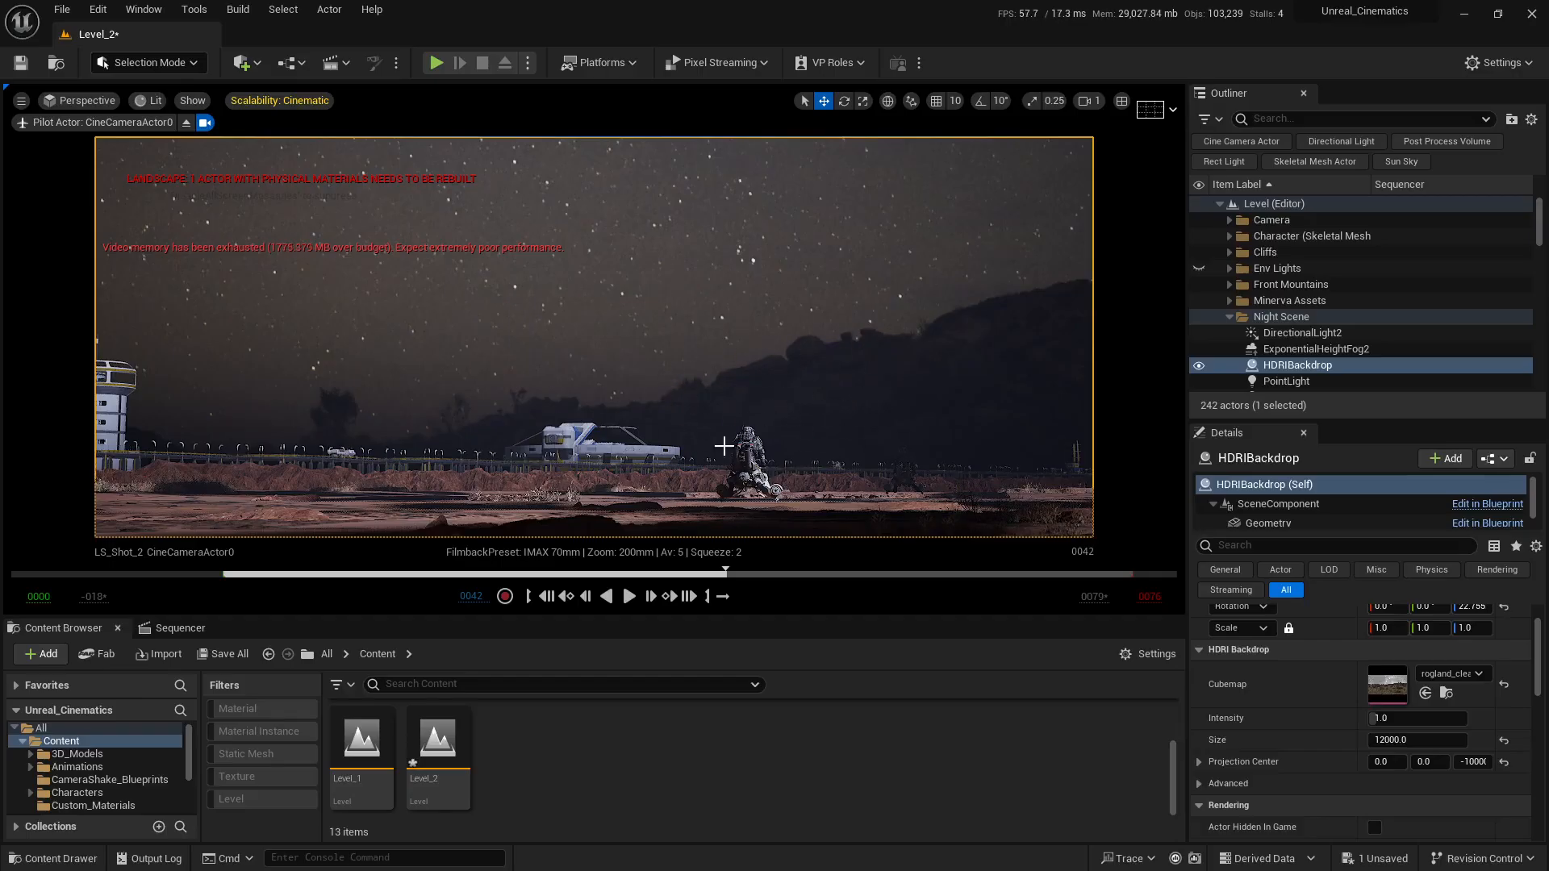
{"action": "left_click", "coordinate": [1121, 101]}
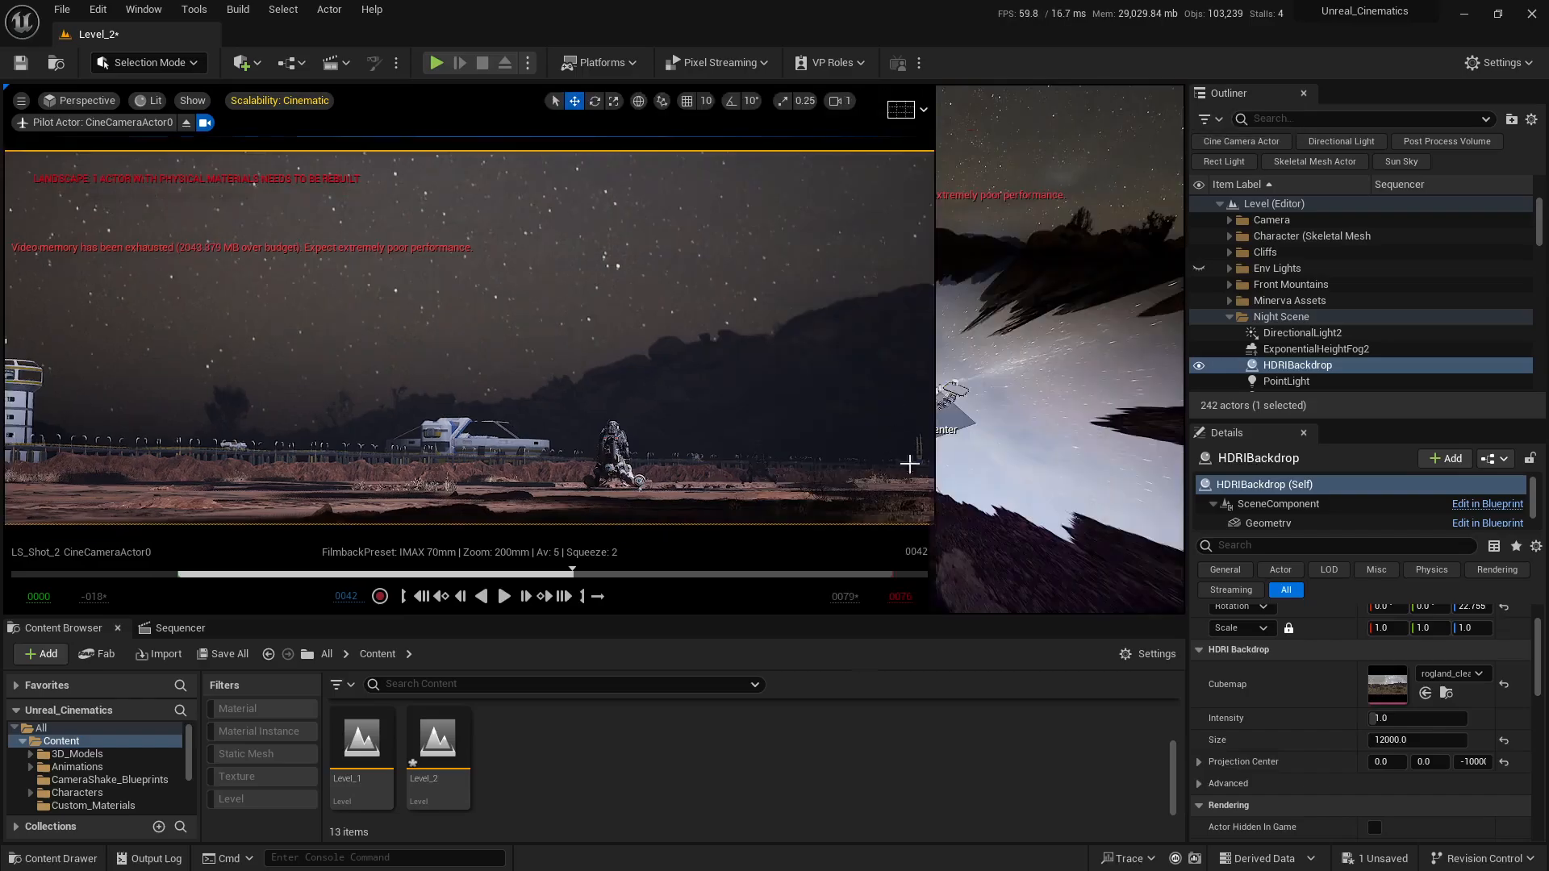
Rotate the HDRI backdrop around its vertical axis to about -87 degrees and enlarge the camera view
{"action": "key", "text": "w"}
{"action": "right_click_drag", "start_coordinate": [891, 349], "coordinate": [891, 462]}
{"action": "key", "text": "e"}
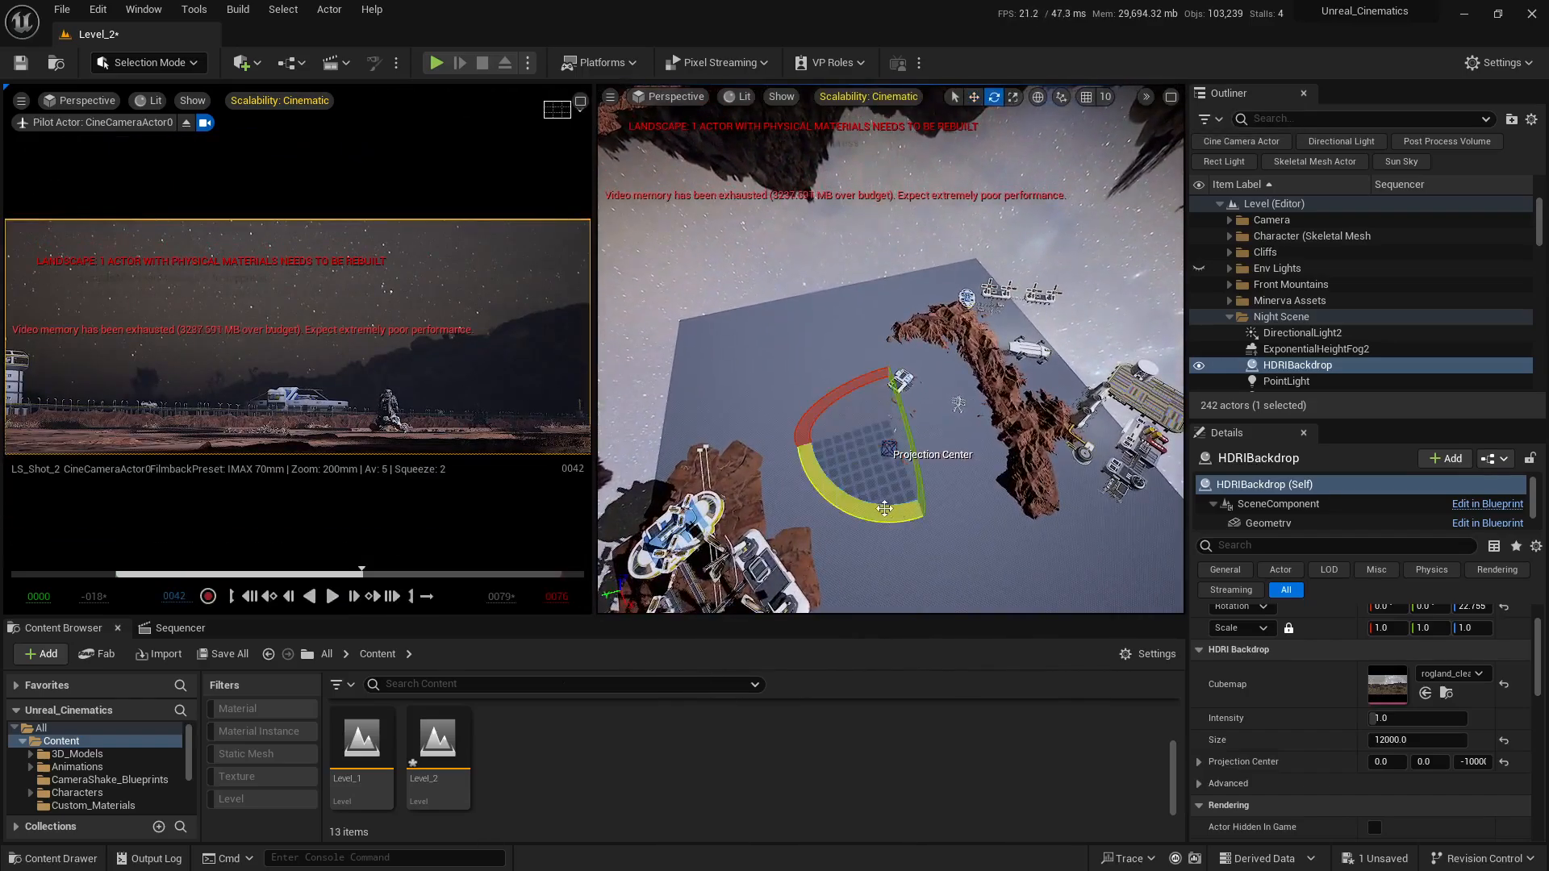
{"action": "left_click_drag", "start_coordinate": [884, 510], "coordinate": [958, 404]}
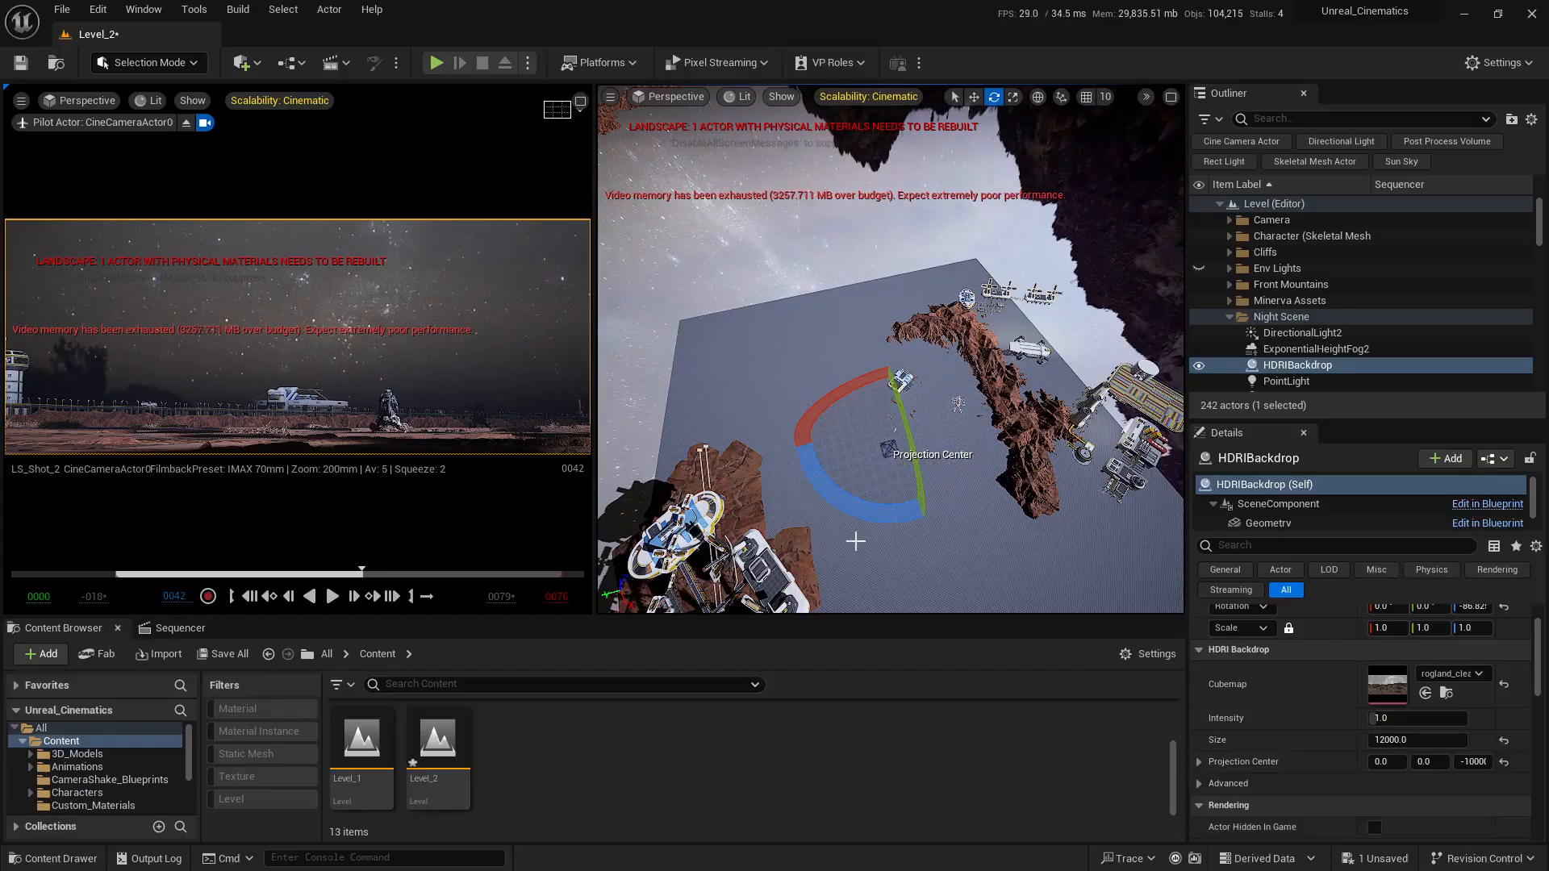
{"action": "left_click_drag", "start_coordinate": [893, 392], "coordinate": [974, 476]}
{"action": "right_click_drag", "start_coordinate": [891, 451], "coordinate": [976, 491]}
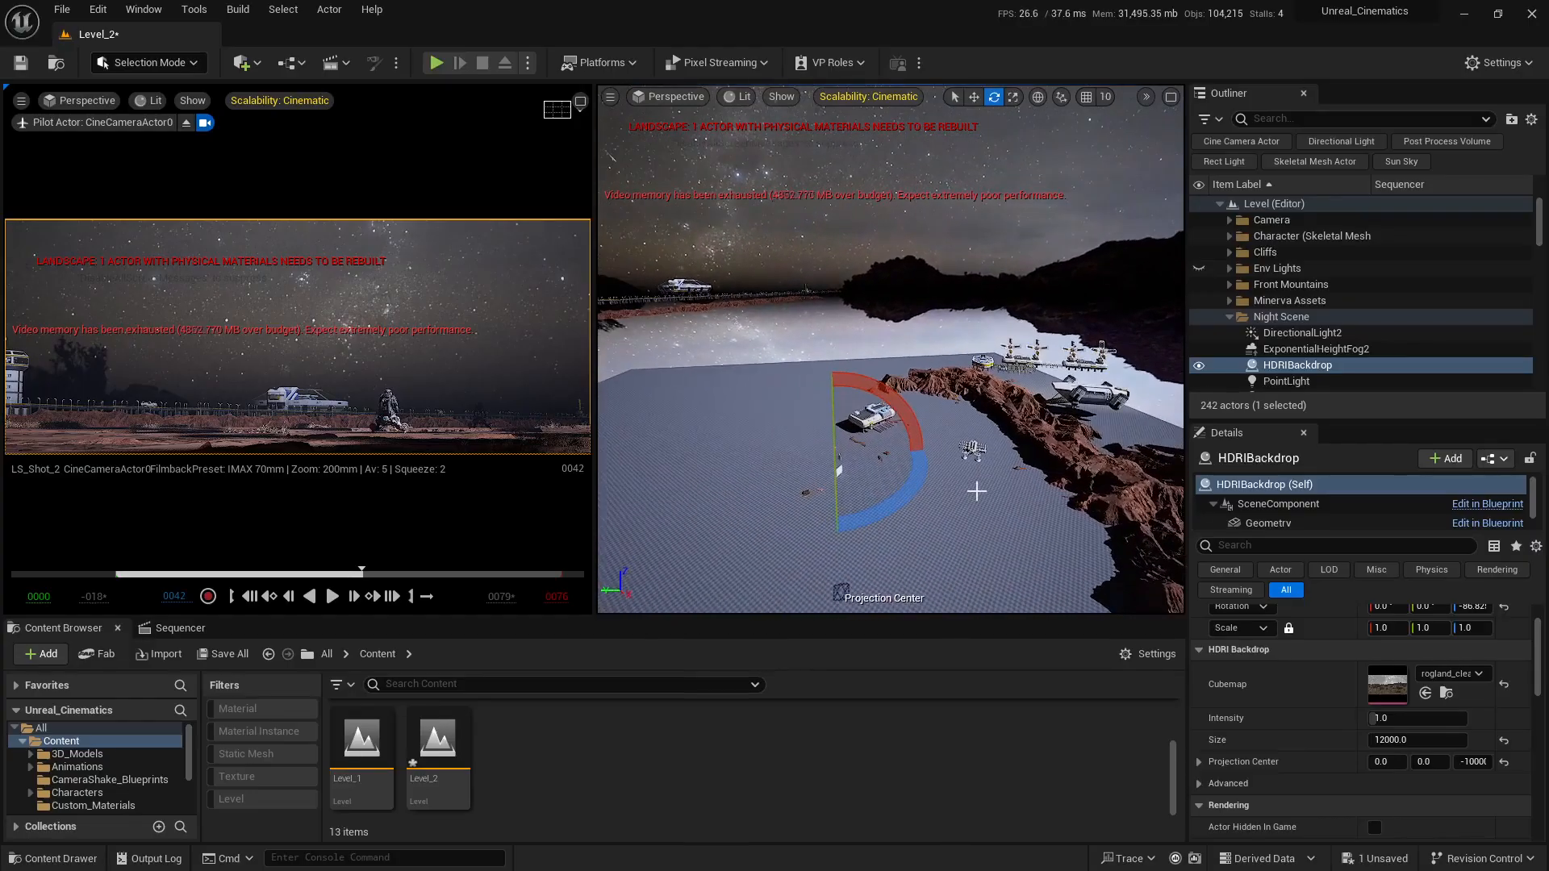
{"action": "left_click", "coordinate": [581, 101]}
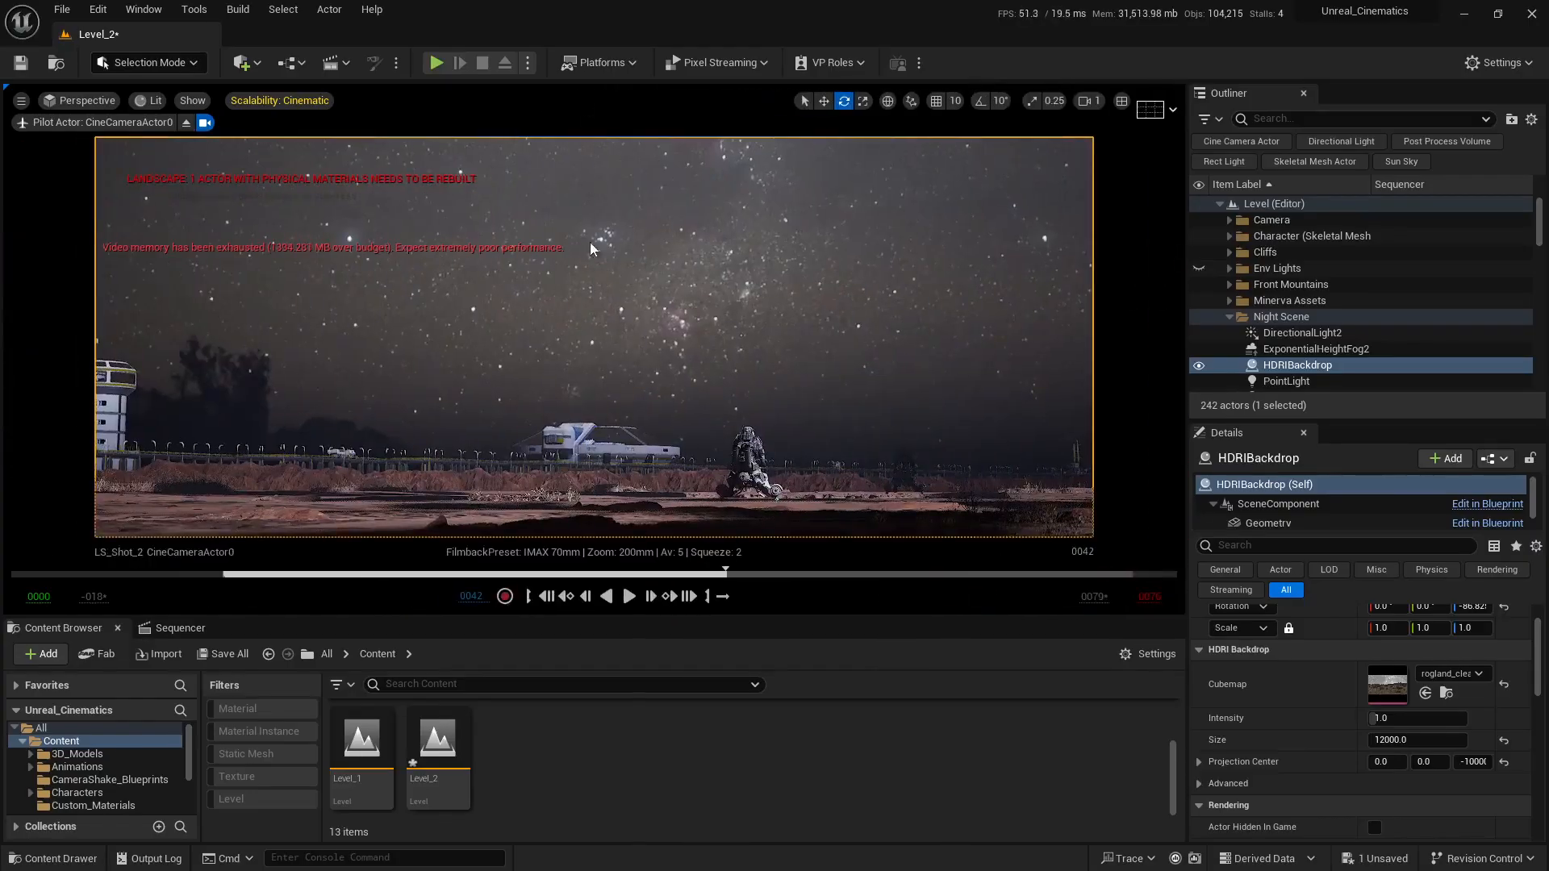
Set the Z value of the HDRI backdrop's Projection Center to -20000
{"action": "scroll", "coordinate": [1322, 706], "scroll_direction": "down", "scroll_amount": 1}
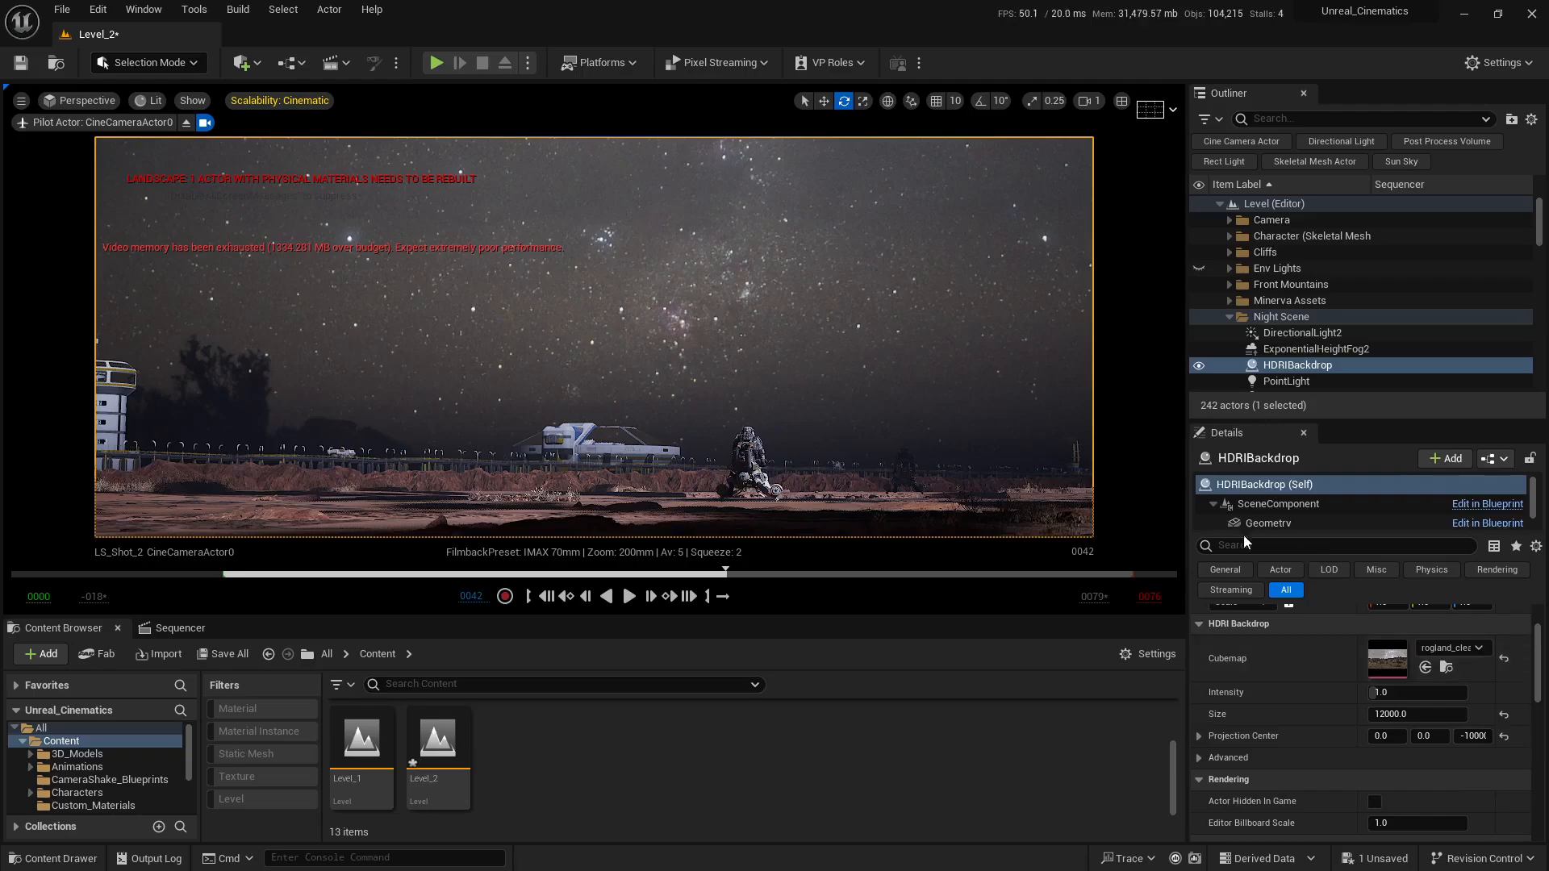
{"action": "left_click", "coordinate": [1461, 736]}
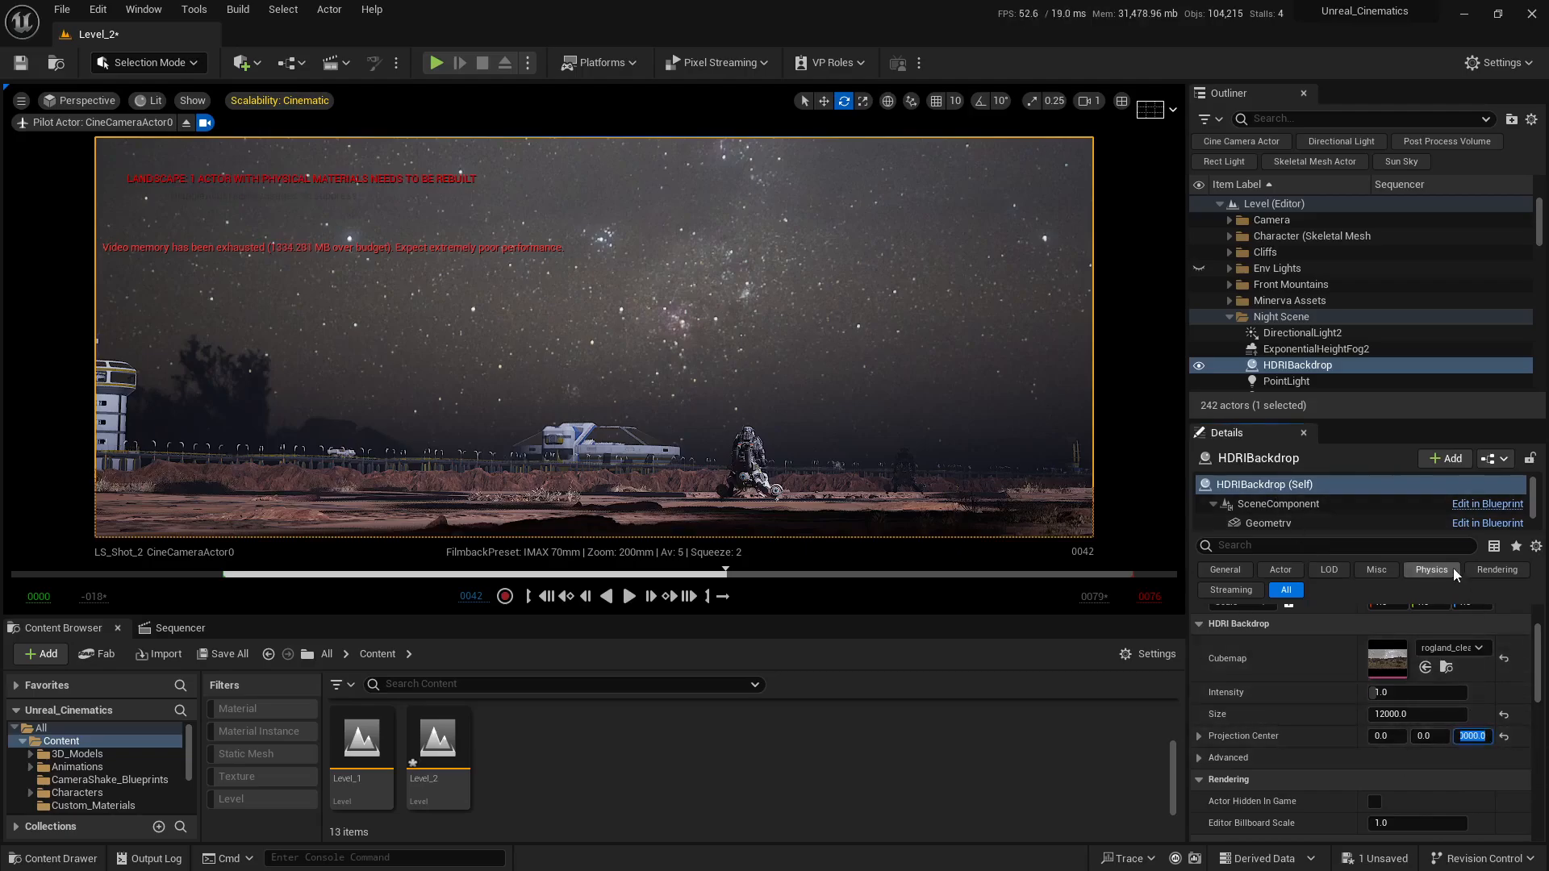
{"action": "type", "text": "-10000"}
{"action": "key", "text": "BackSpace"}
{"action": "key", "text": "ctrl+a"}
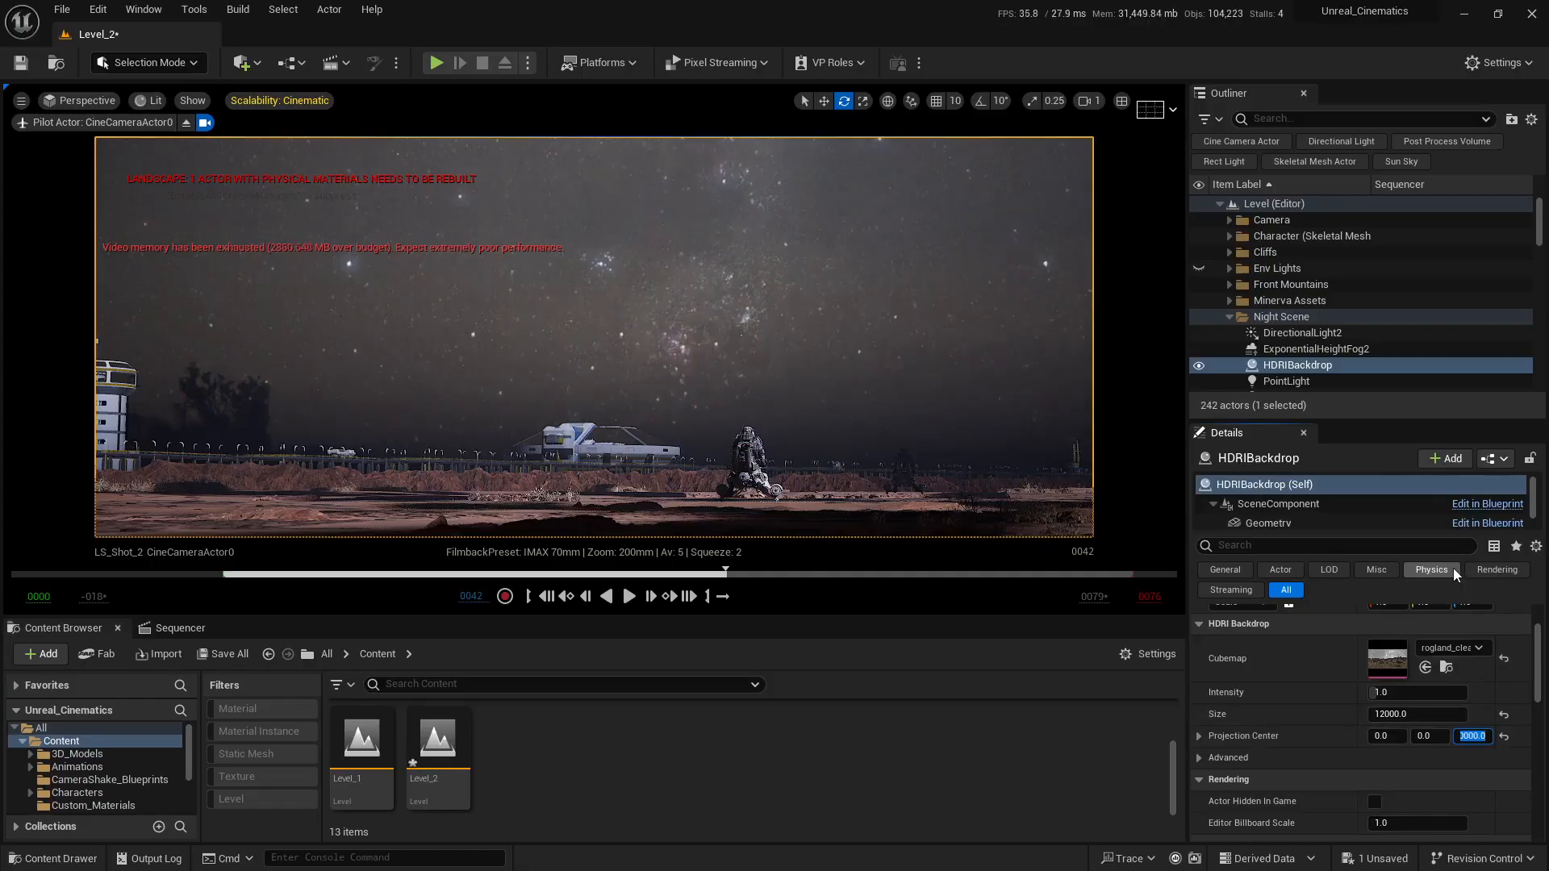
{"action": "type", "text": "-20000"}
{"action": "key", "text": "Return"}
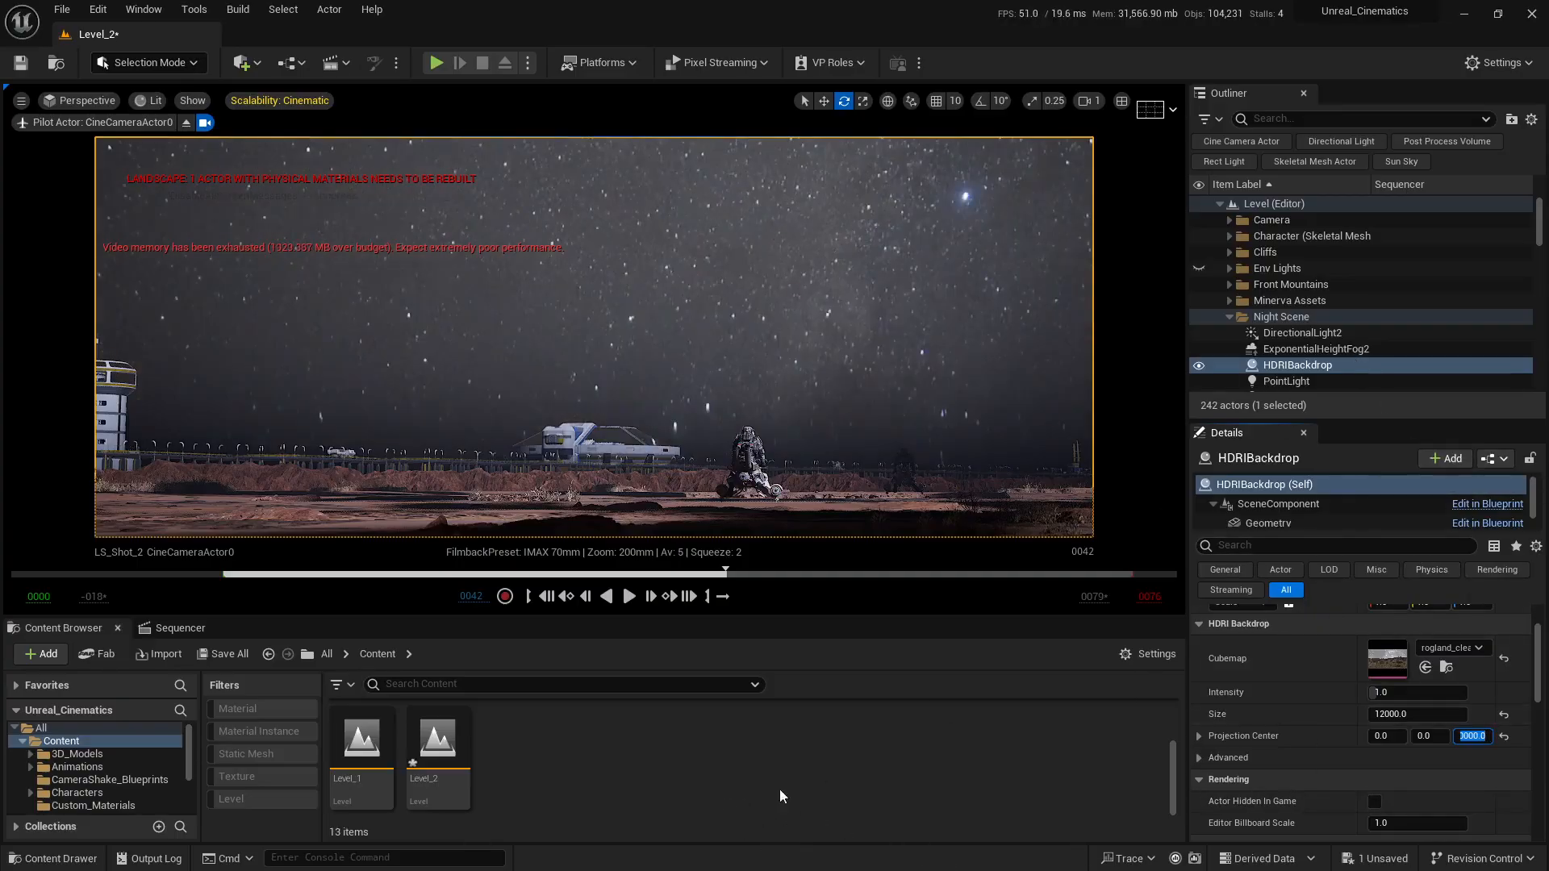
Play the LS_Shot_2 sequence from its beginning and move the playhead to frame 53
{"action": "left_click", "coordinate": [180, 628]}
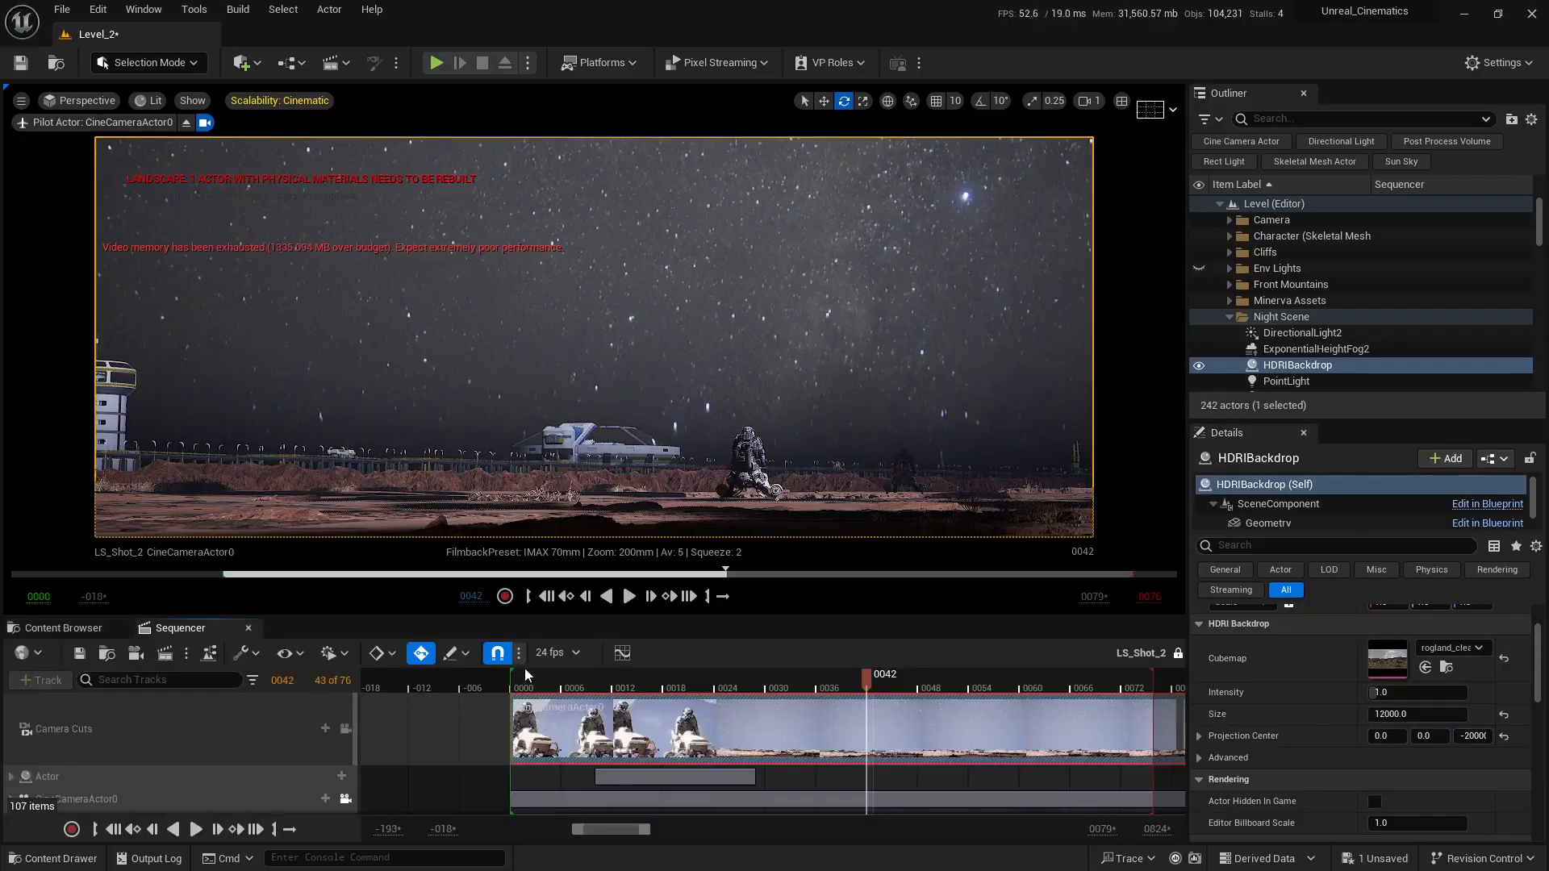
{"action": "left_click_drag", "start_coordinate": [519, 691], "coordinate": [518, 727]}
{"action": "key", "text": "space"}
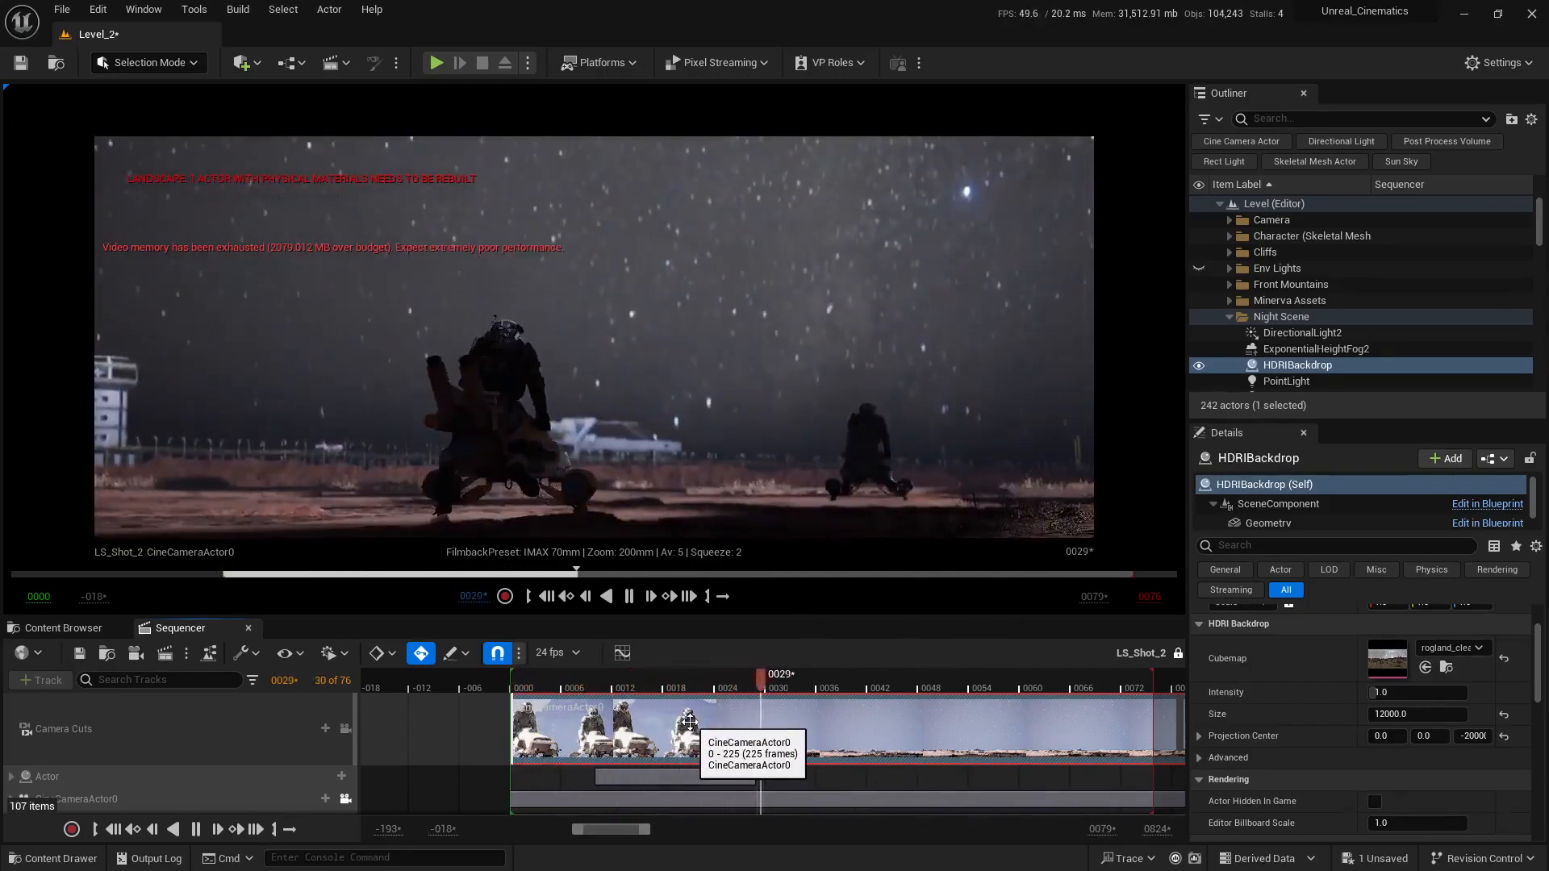
{"action": "key", "text": "space"}
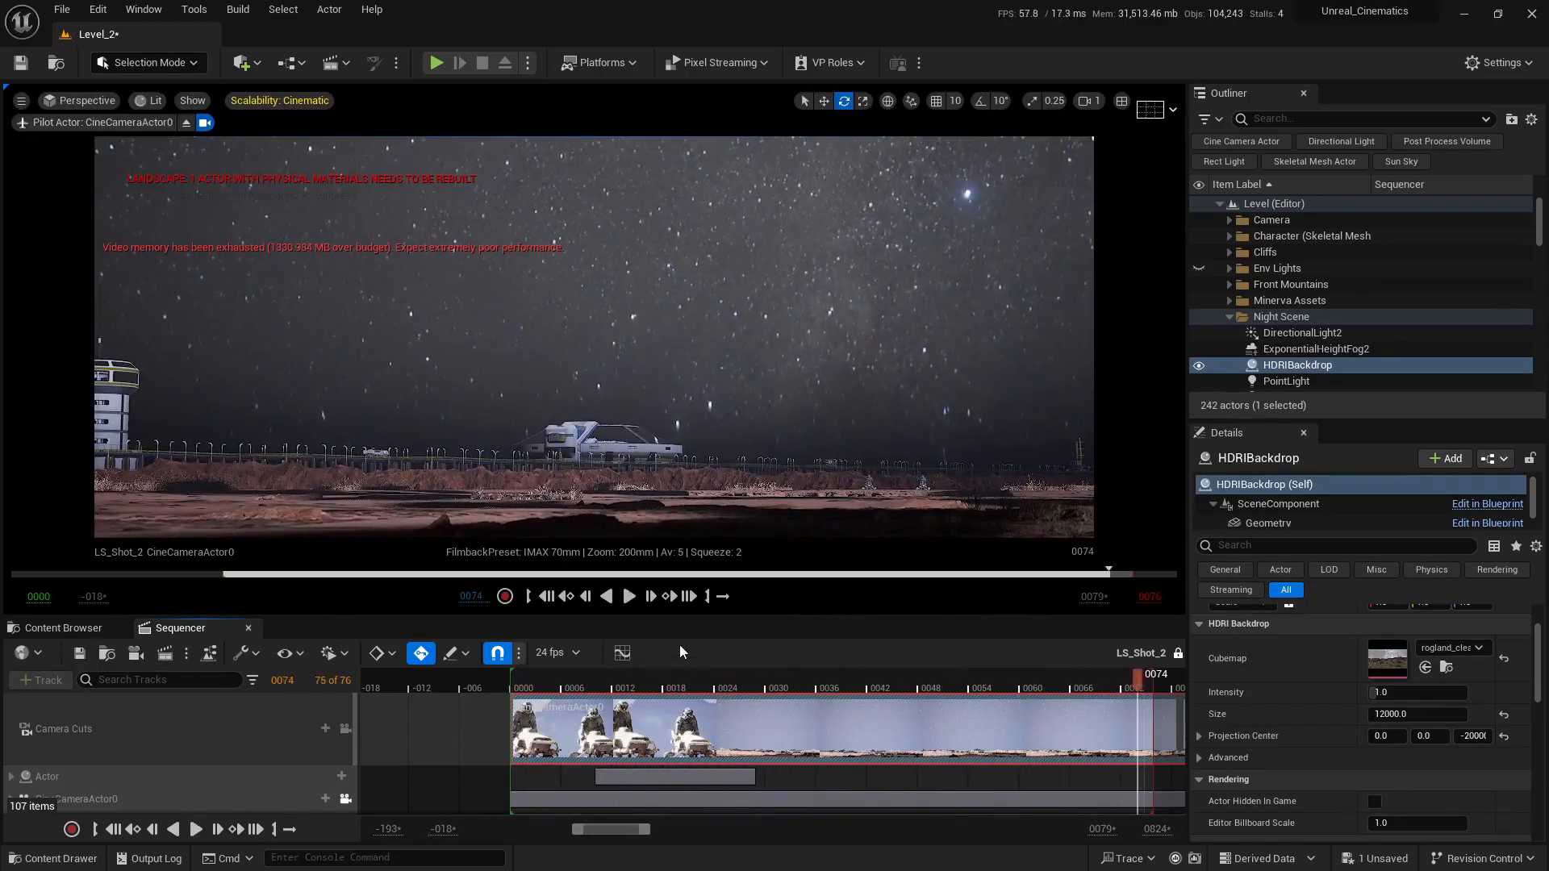
{"action": "left_click_drag", "start_coordinate": [773, 685], "coordinate": [960, 685]}
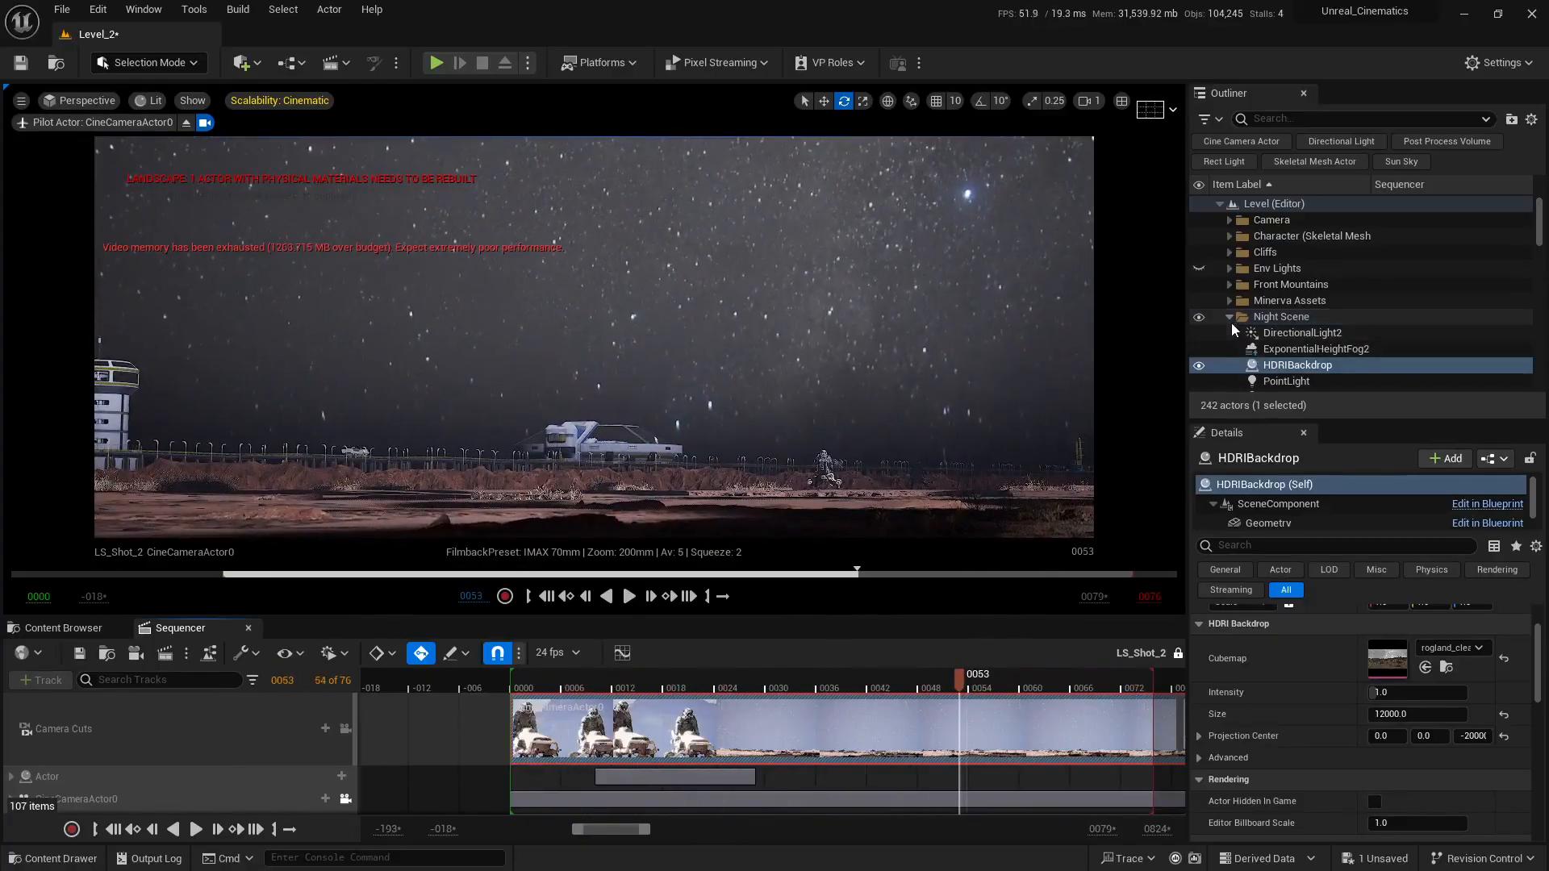
Select ExponentialHeightFog2 in the Night Scene folder and set its Fog Density to 0.03
{"action": "scroll", "coordinate": [1237, 318], "scroll_direction": "down", "scroll_amount": 2}
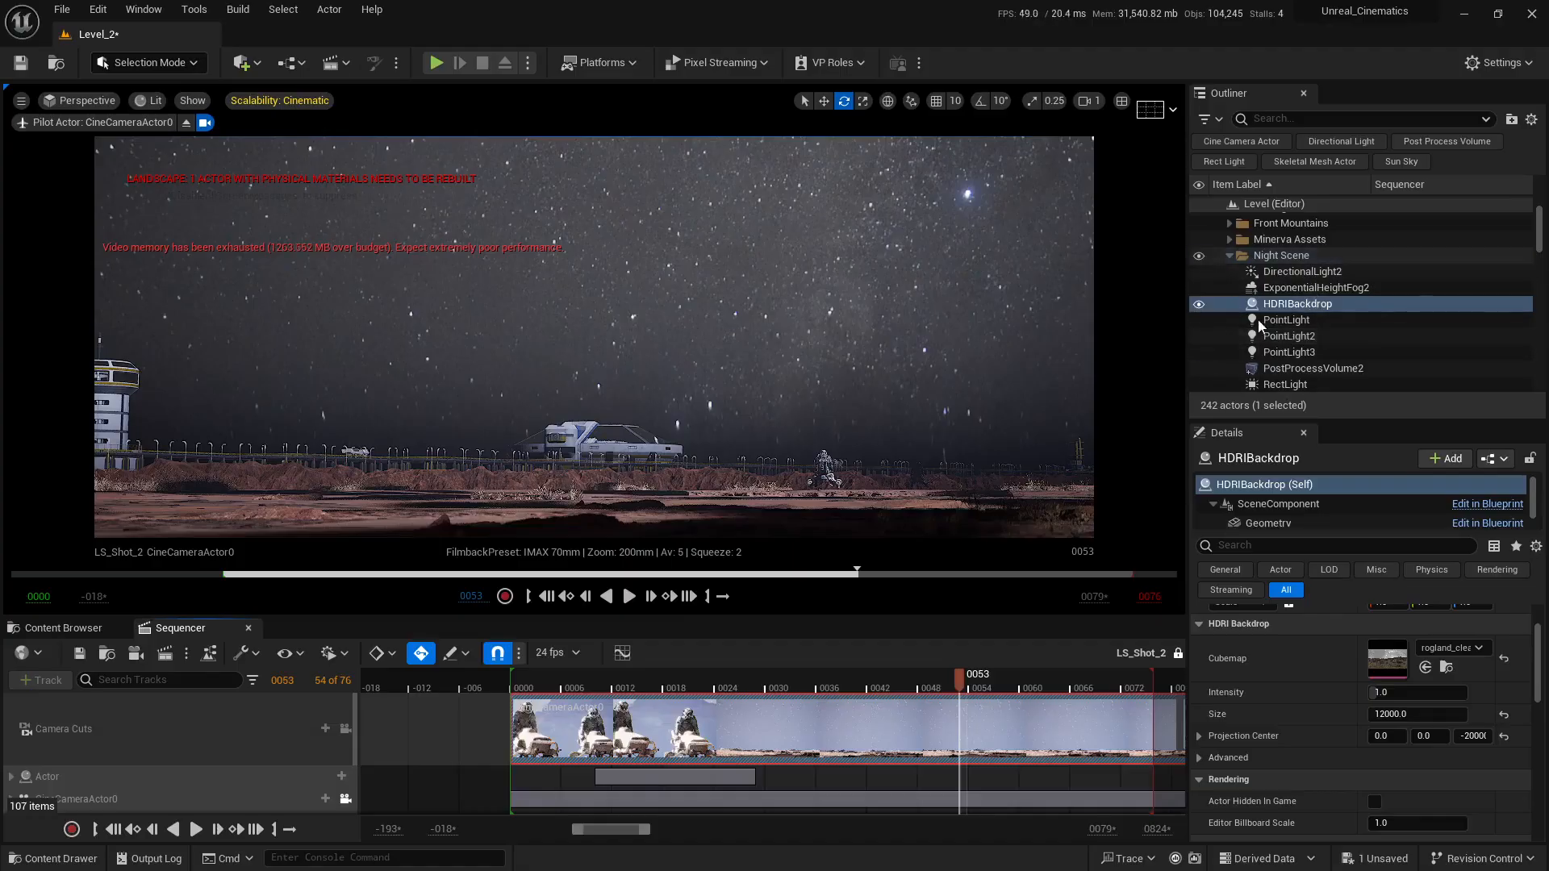
{"action": "left_click", "coordinate": [1292, 288]}
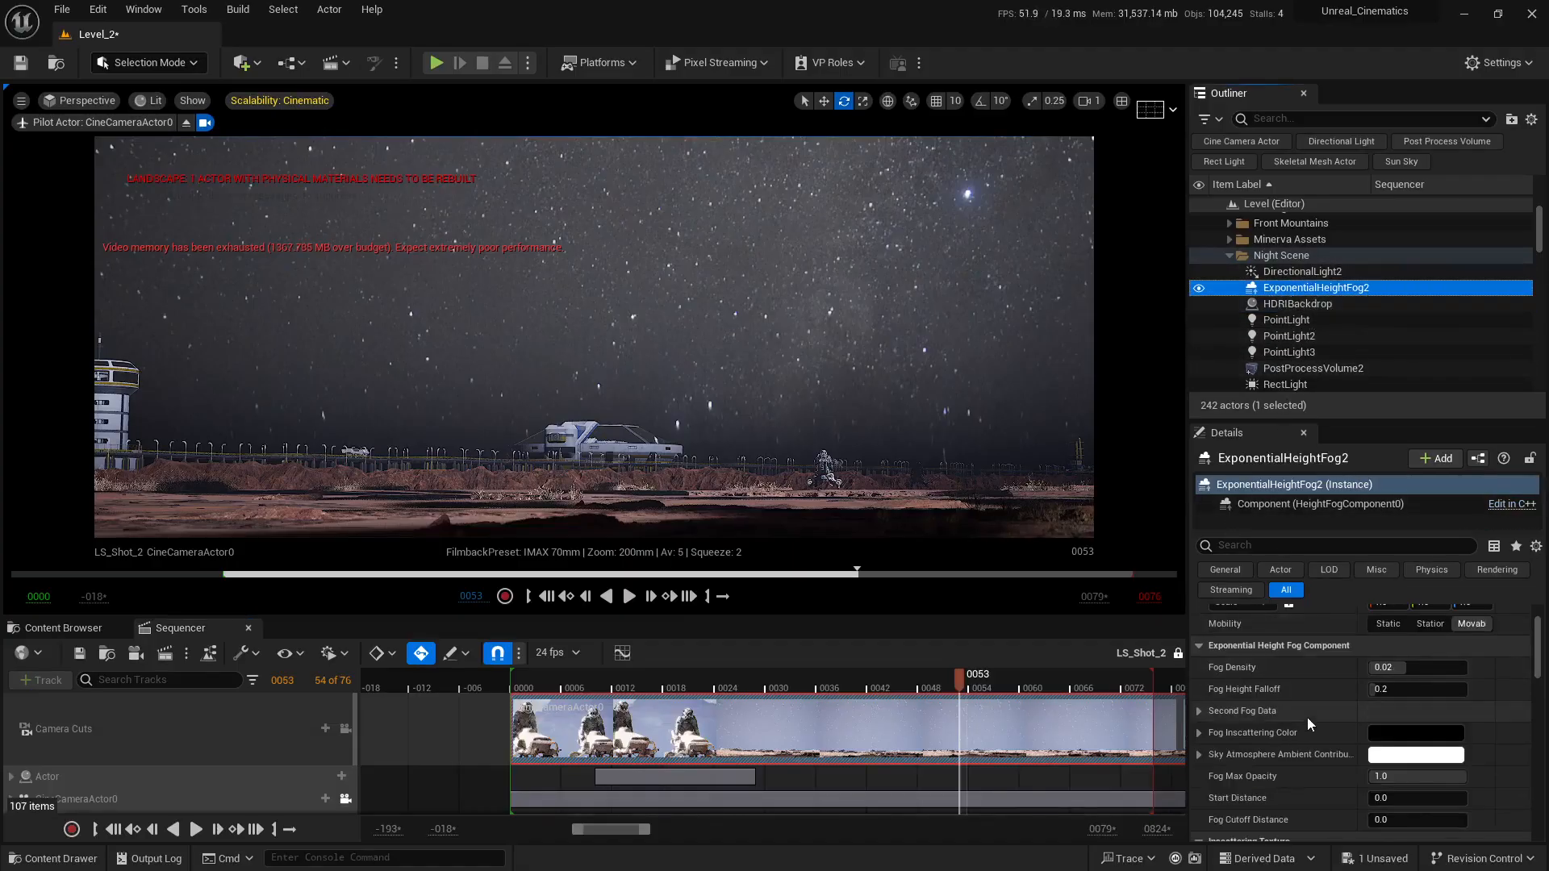
{"action": "scroll", "coordinate": [1307, 718], "scroll_direction": "up", "scroll_amount": 1}
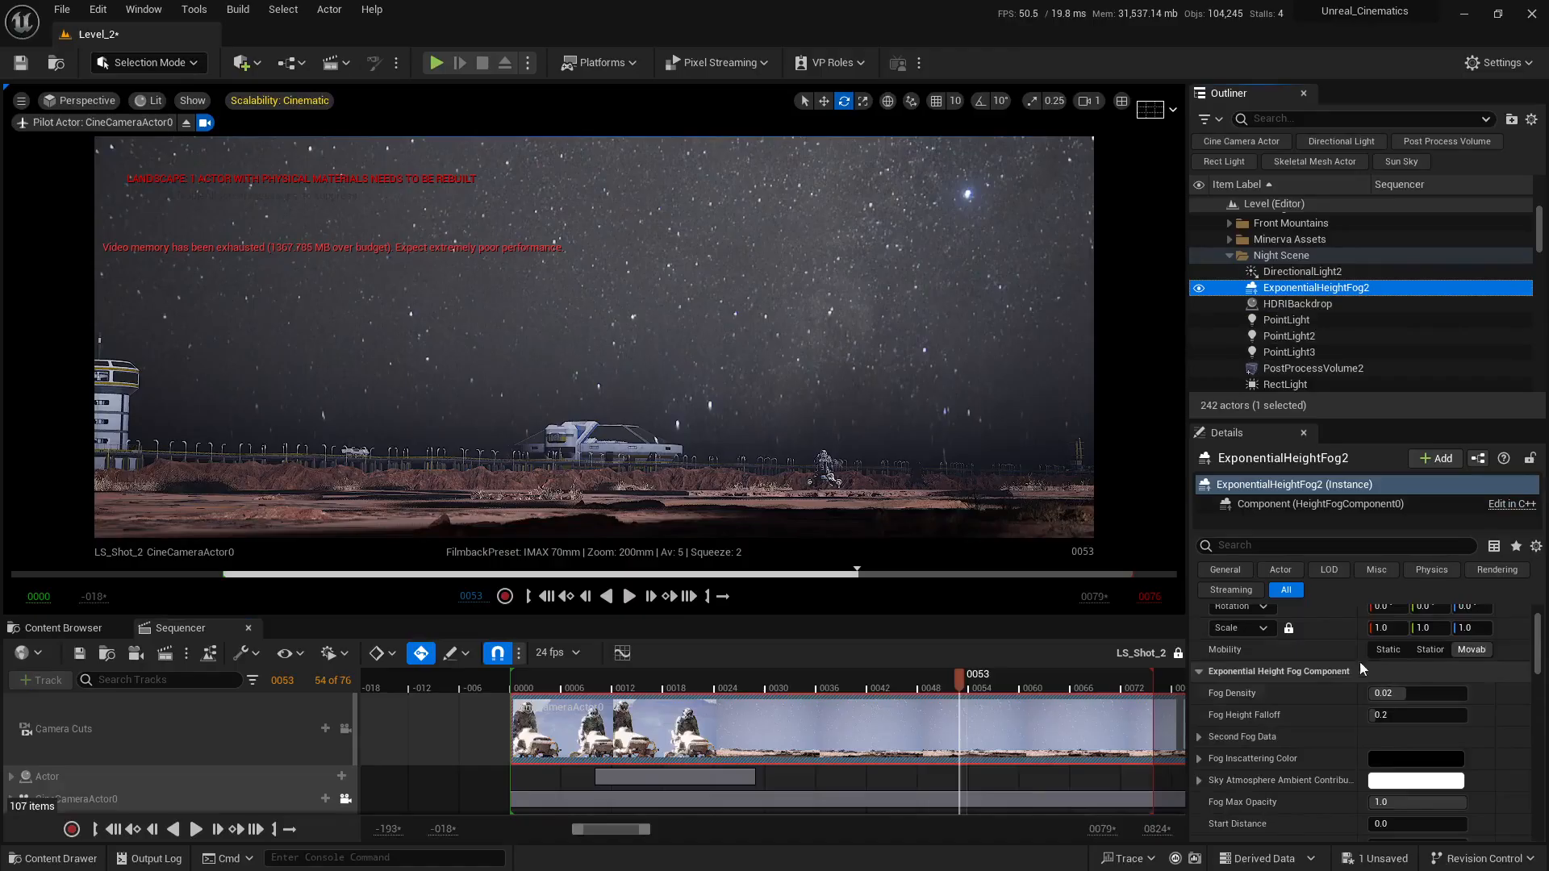
{"action": "left_click", "coordinate": [1413, 697]}
{"action": "type", "text": "0.03"}
{"action": "key", "text": "Return"}
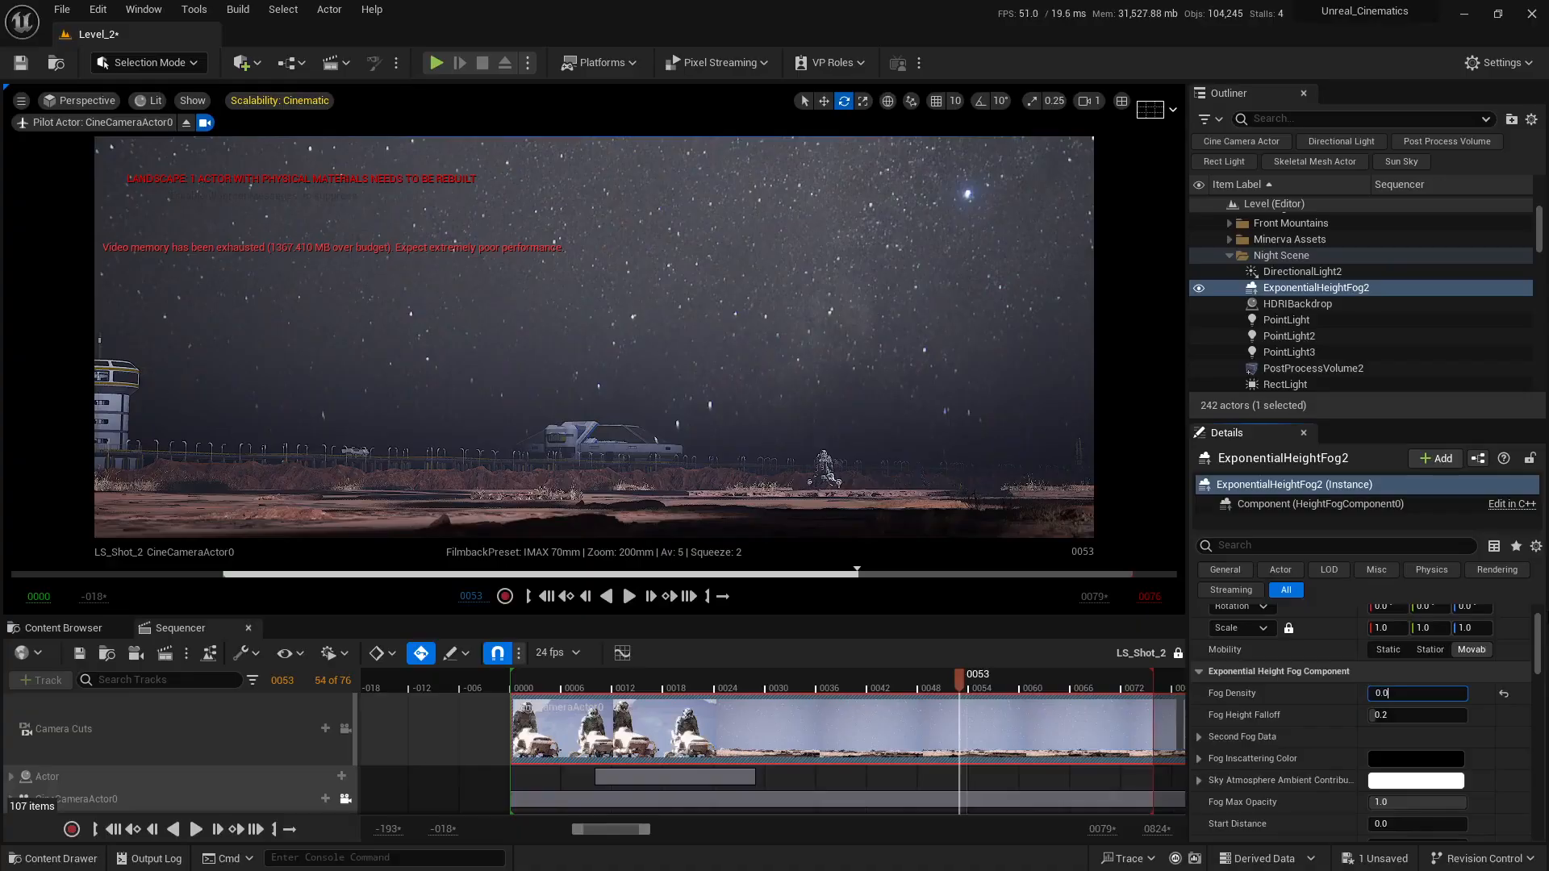
Try a Fog Density of 0.04 on the height fog and return it to 0.03
{"action": "type", "text": "0.04"}
{"action": "key", "text": "Return"}
{"action": "type", "text": "0"}
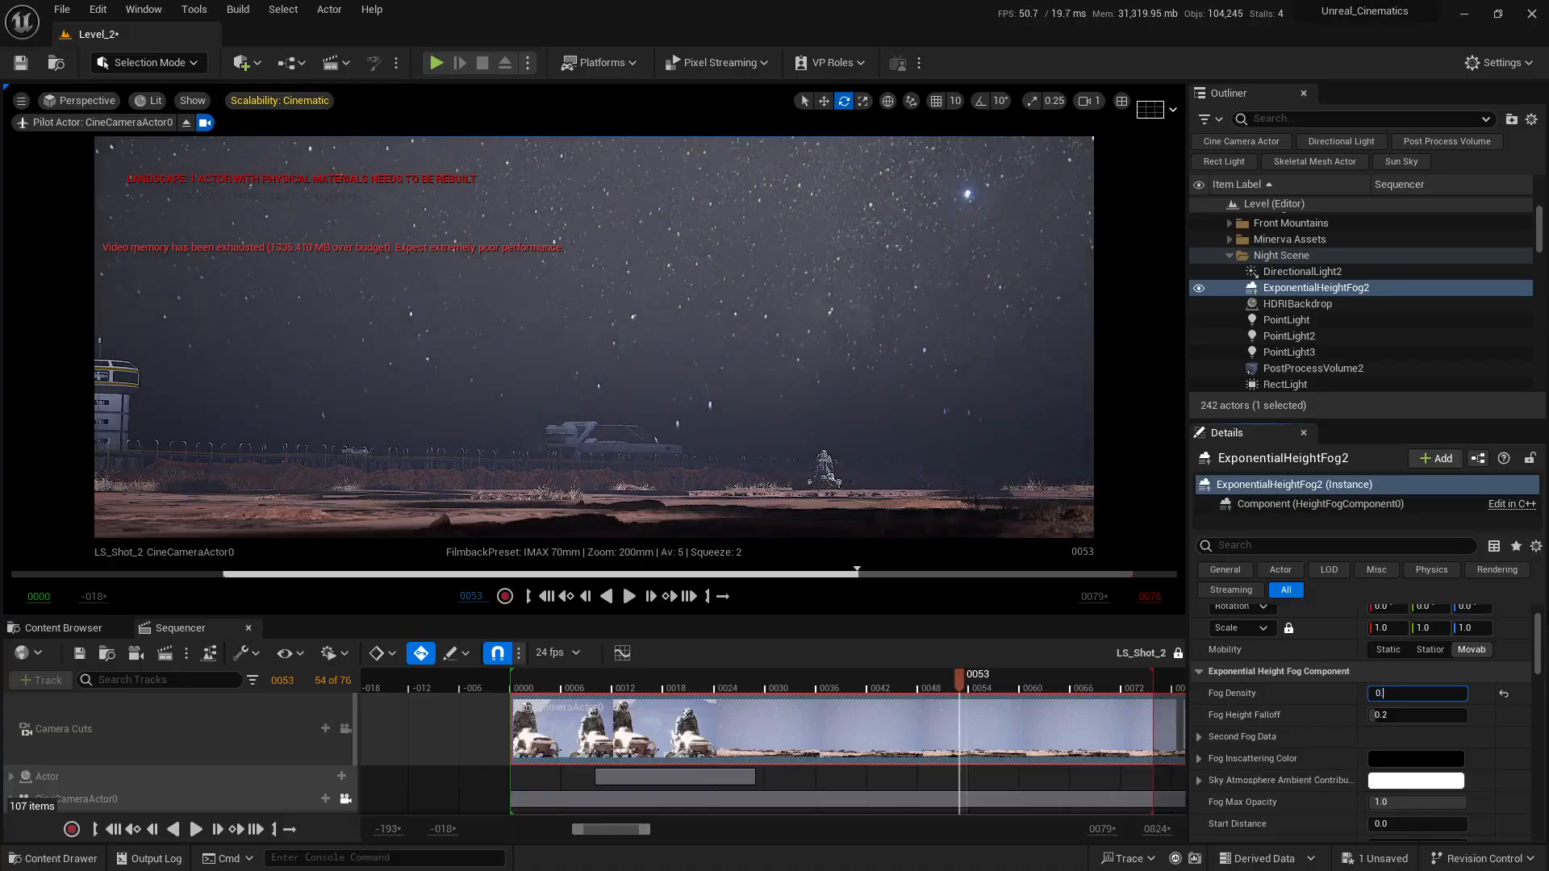
{"action": "type", "text": ".03"}
{"action": "key", "text": "Return"}
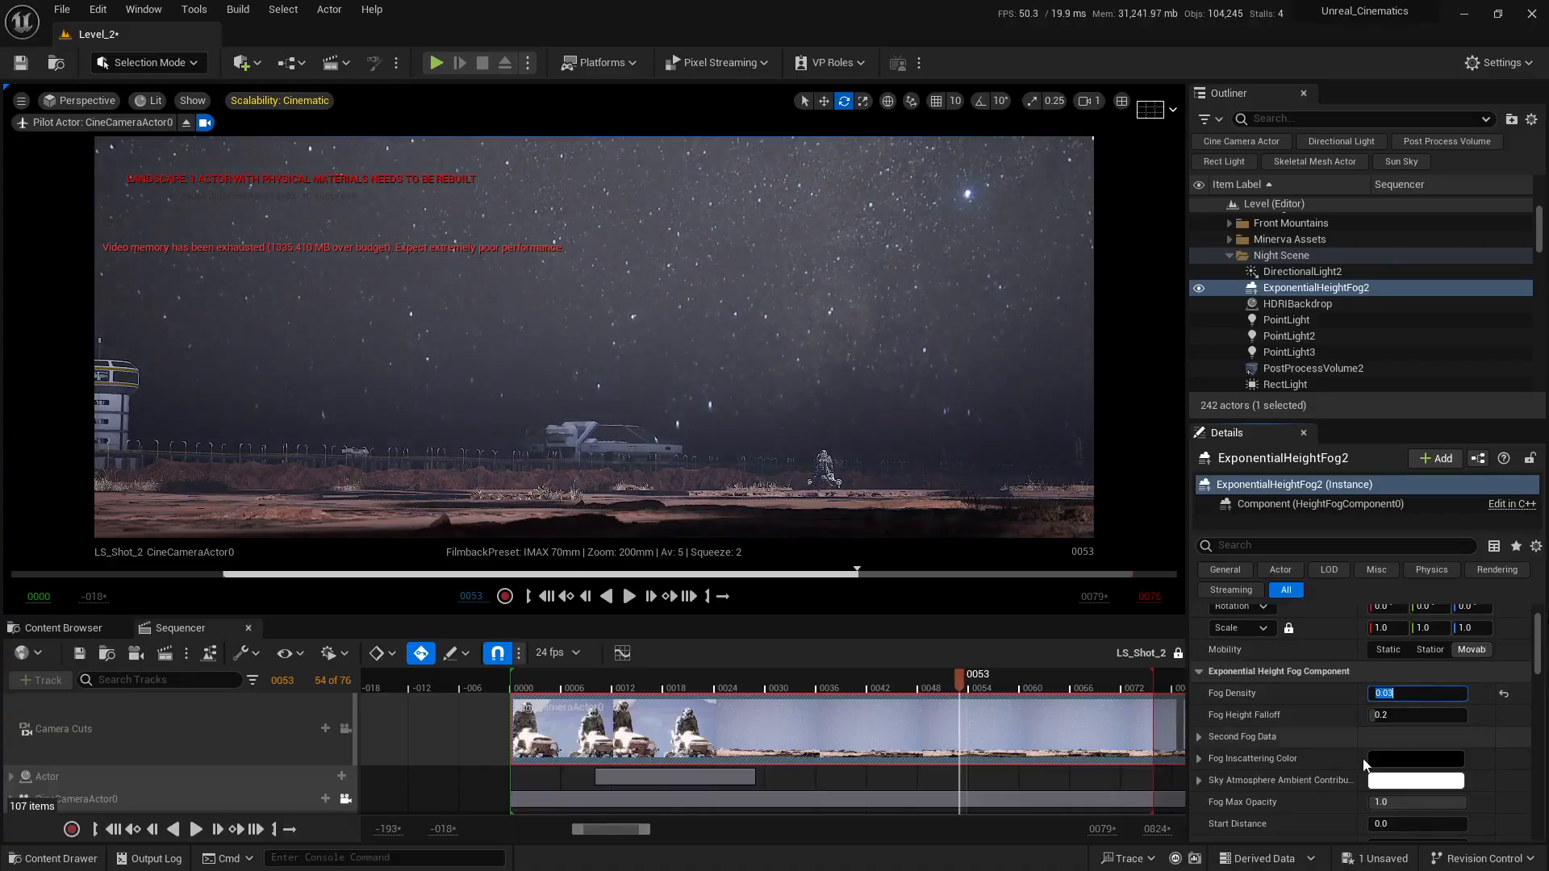
Raise the volumetric fog View Distance of ExponentialHeightFog2 to 10000
{"action": "scroll", "coordinate": [1364, 726], "scroll_direction": "down", "scroll_amount": 3}
{"action": "left_click", "coordinate": [1255, 743]}
{"action": "scroll", "coordinate": [1287, 747], "scroll_direction": "down", "scroll_amount": 8}
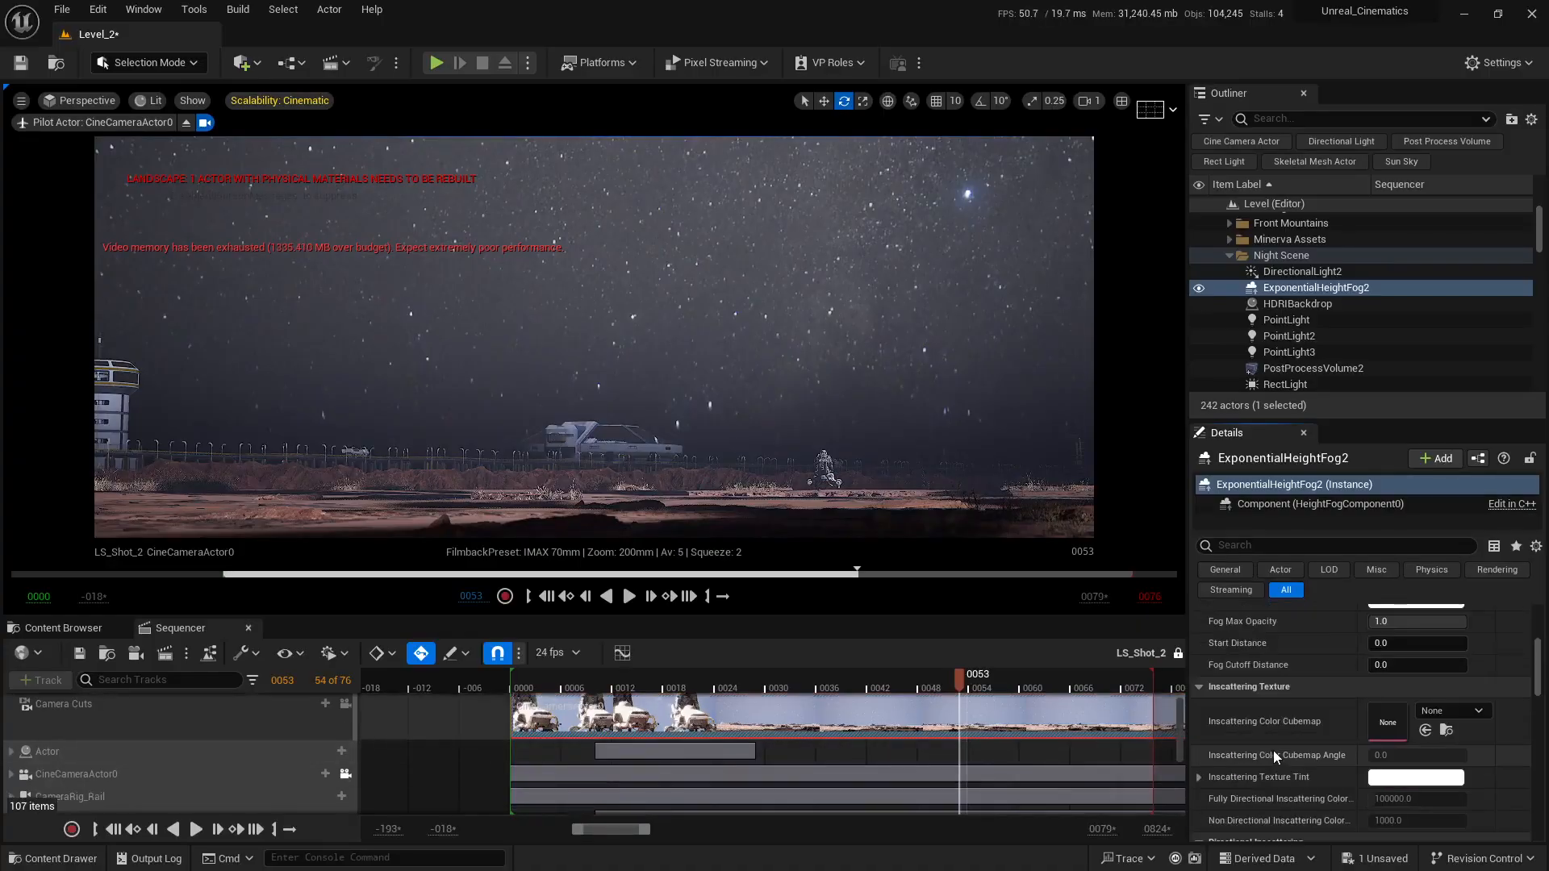
{"action": "scroll", "coordinate": [1281, 755], "scroll_direction": "down", "scroll_amount": 1}
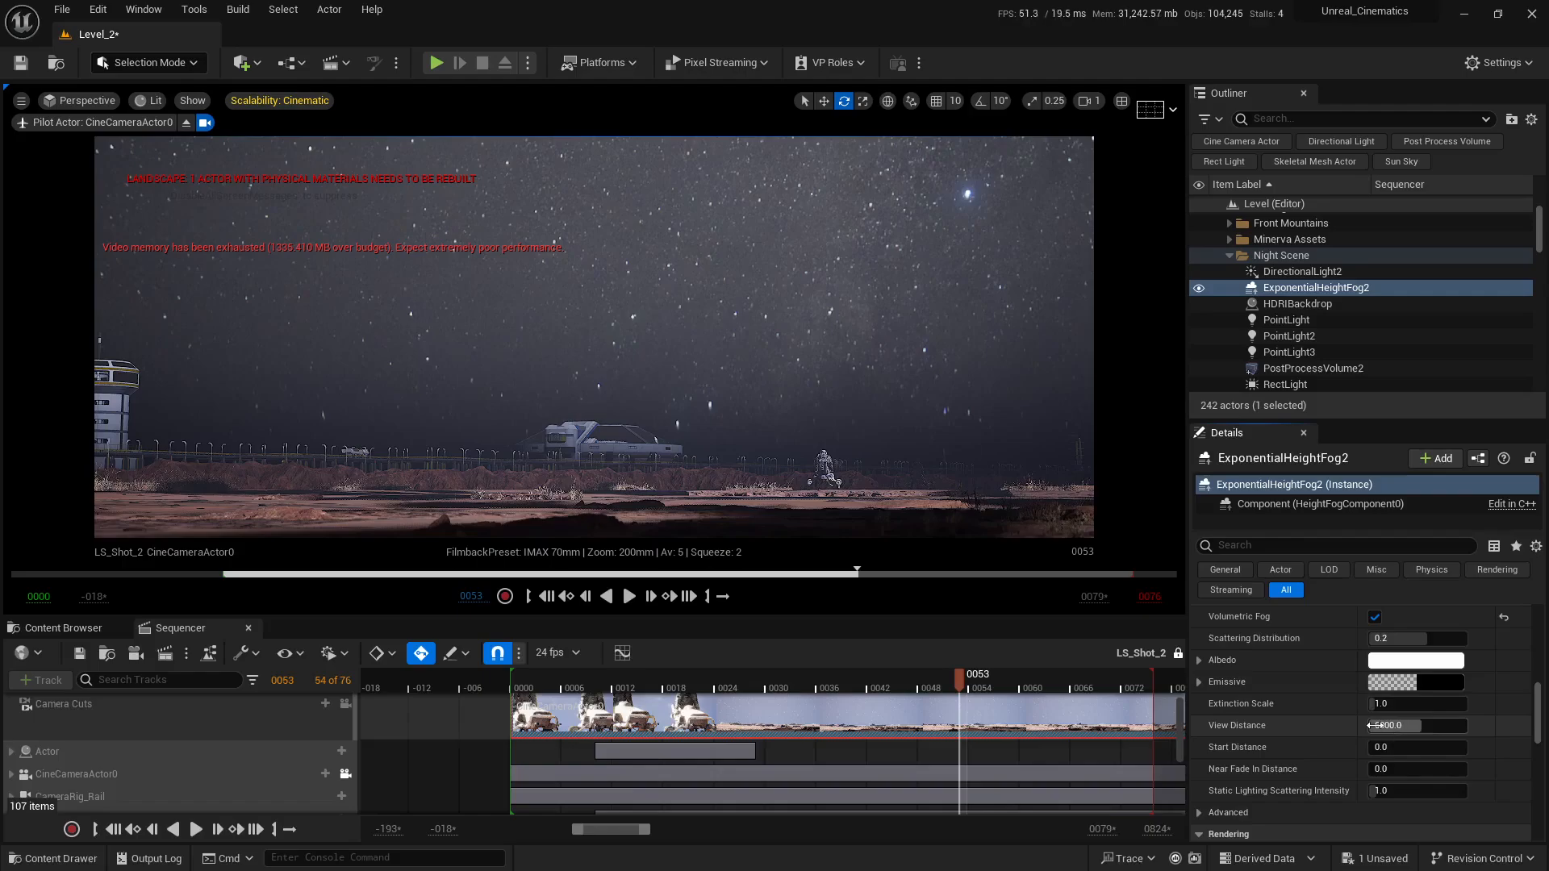
{"action": "left_click_drag", "start_coordinate": [1380, 726], "coordinate": [1445, 725]}
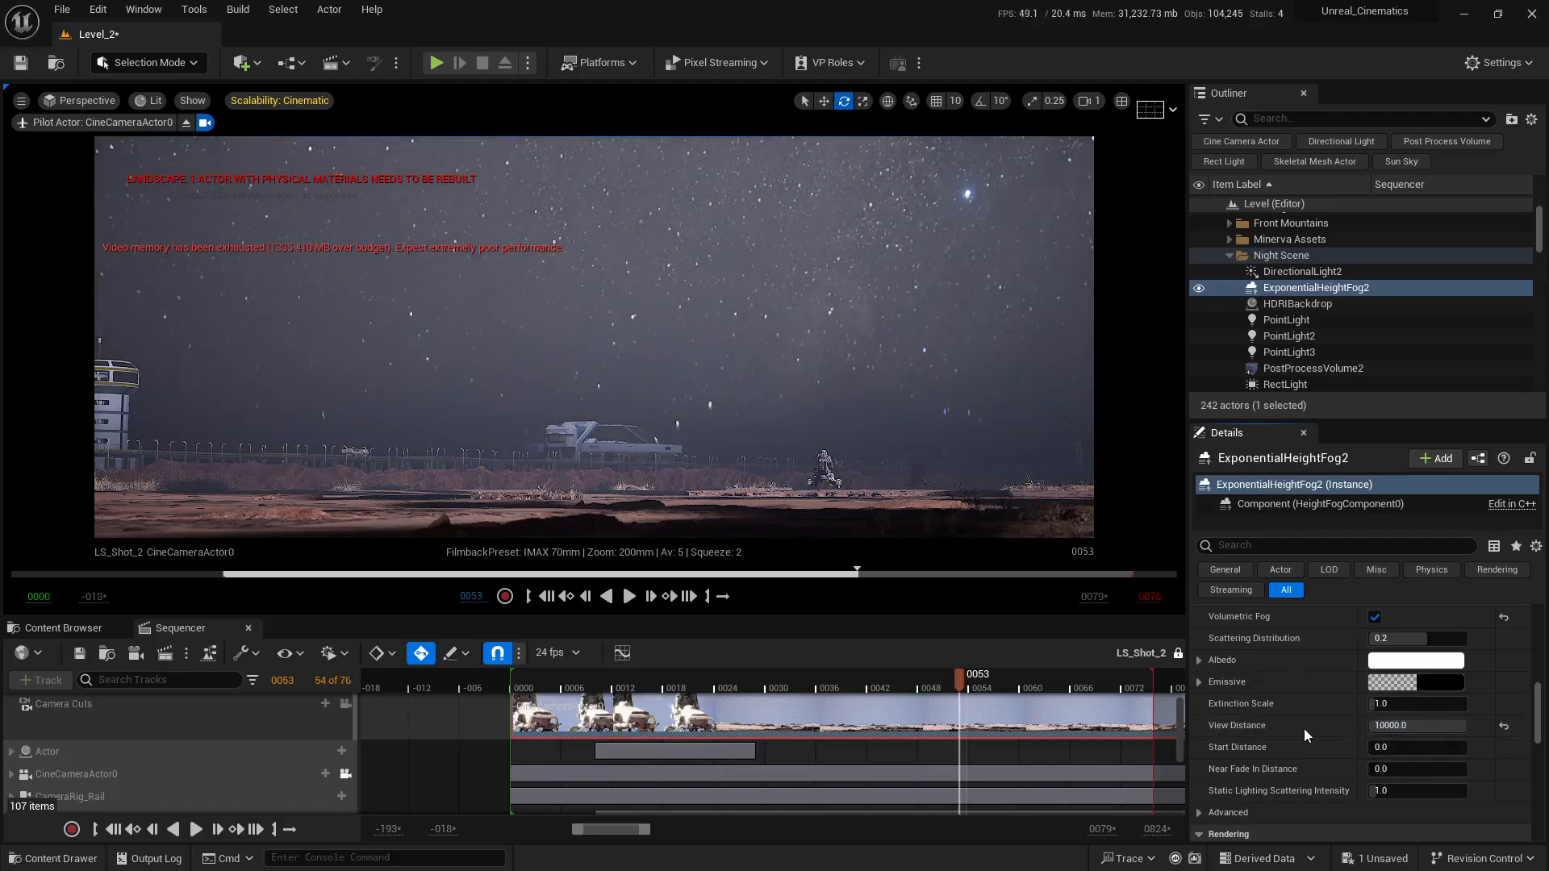
{"action": "scroll", "coordinate": [1025, 771], "scroll_direction": "up", "scroll_amount": 1}
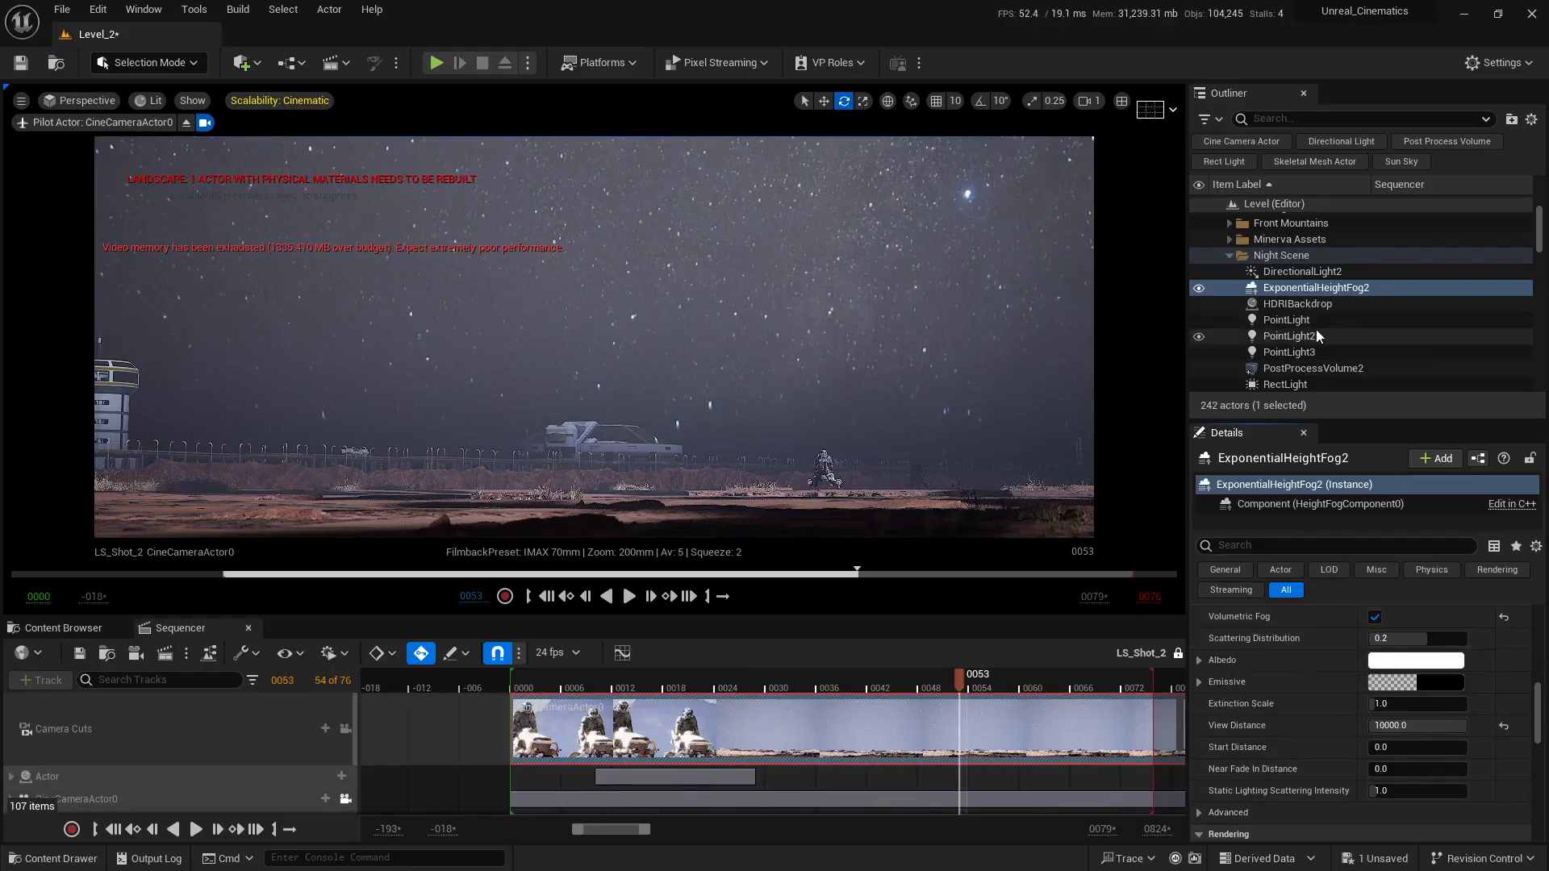
Restore the side-by-side viewport layout and save the modified Level_2
{"action": "scroll", "coordinate": [1317, 336], "scroll_direction": "down", "scroll_amount": 1}
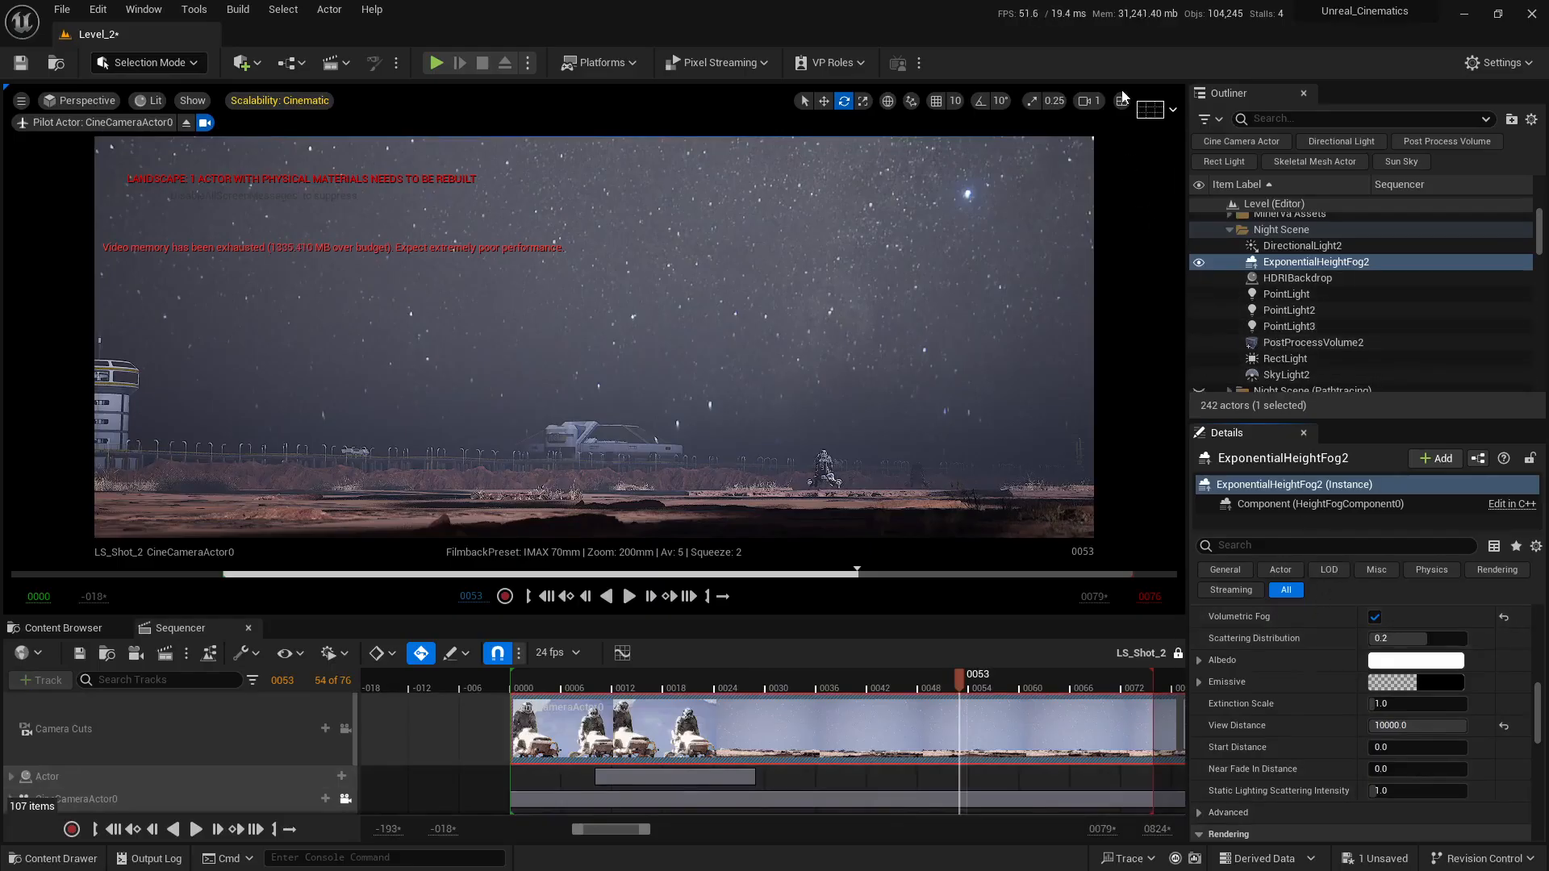
{"action": "left_click", "coordinate": [1121, 103]}
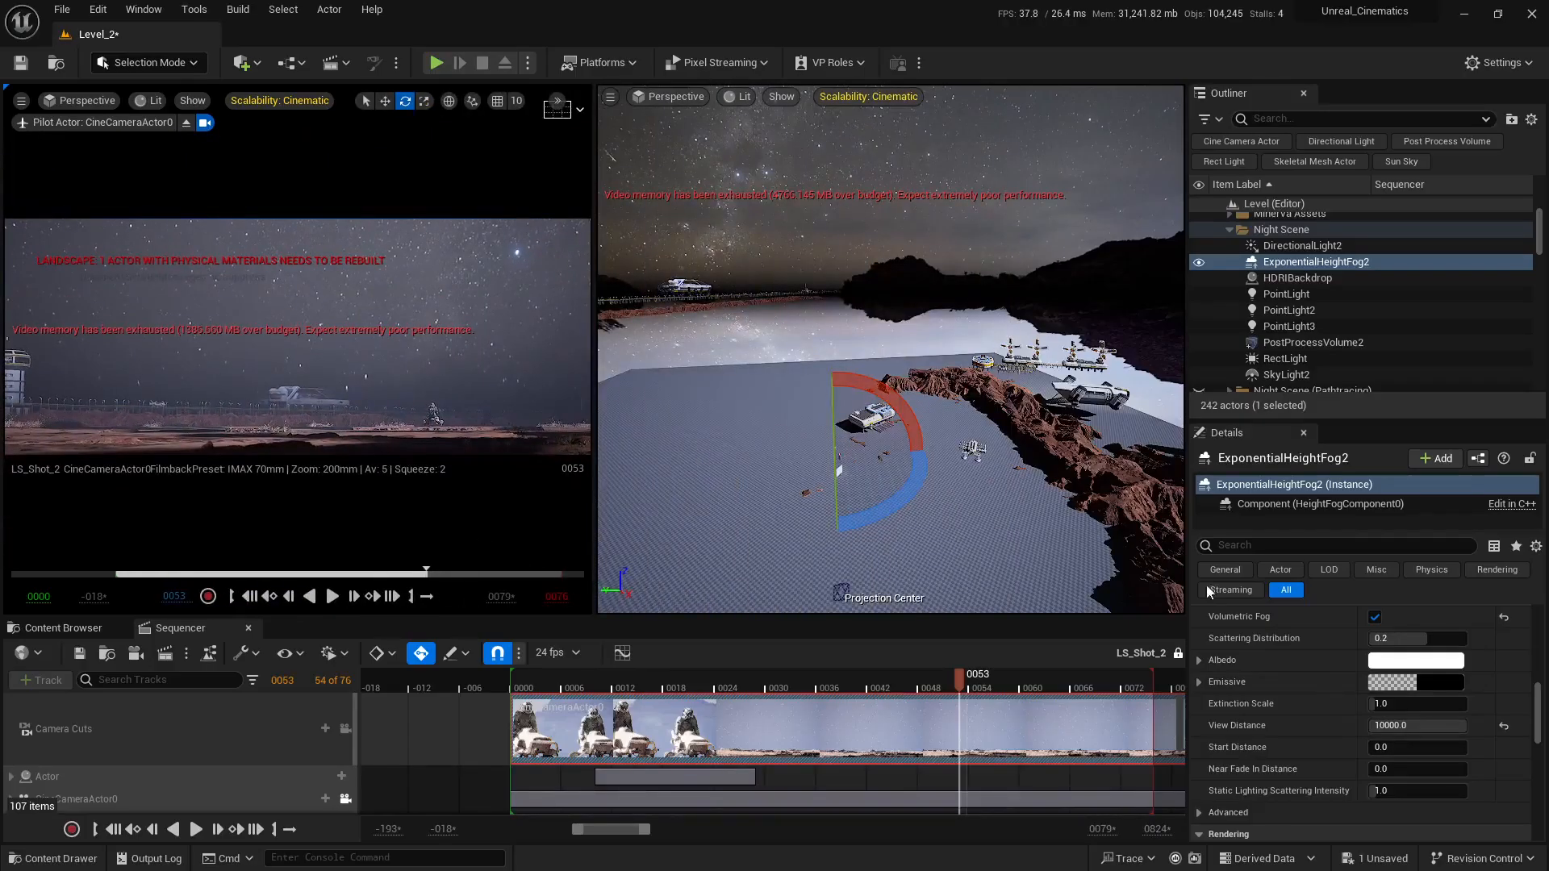
{"action": "left_click", "coordinate": [1388, 862]}
{"action": "left_click", "coordinate": [904, 607]}
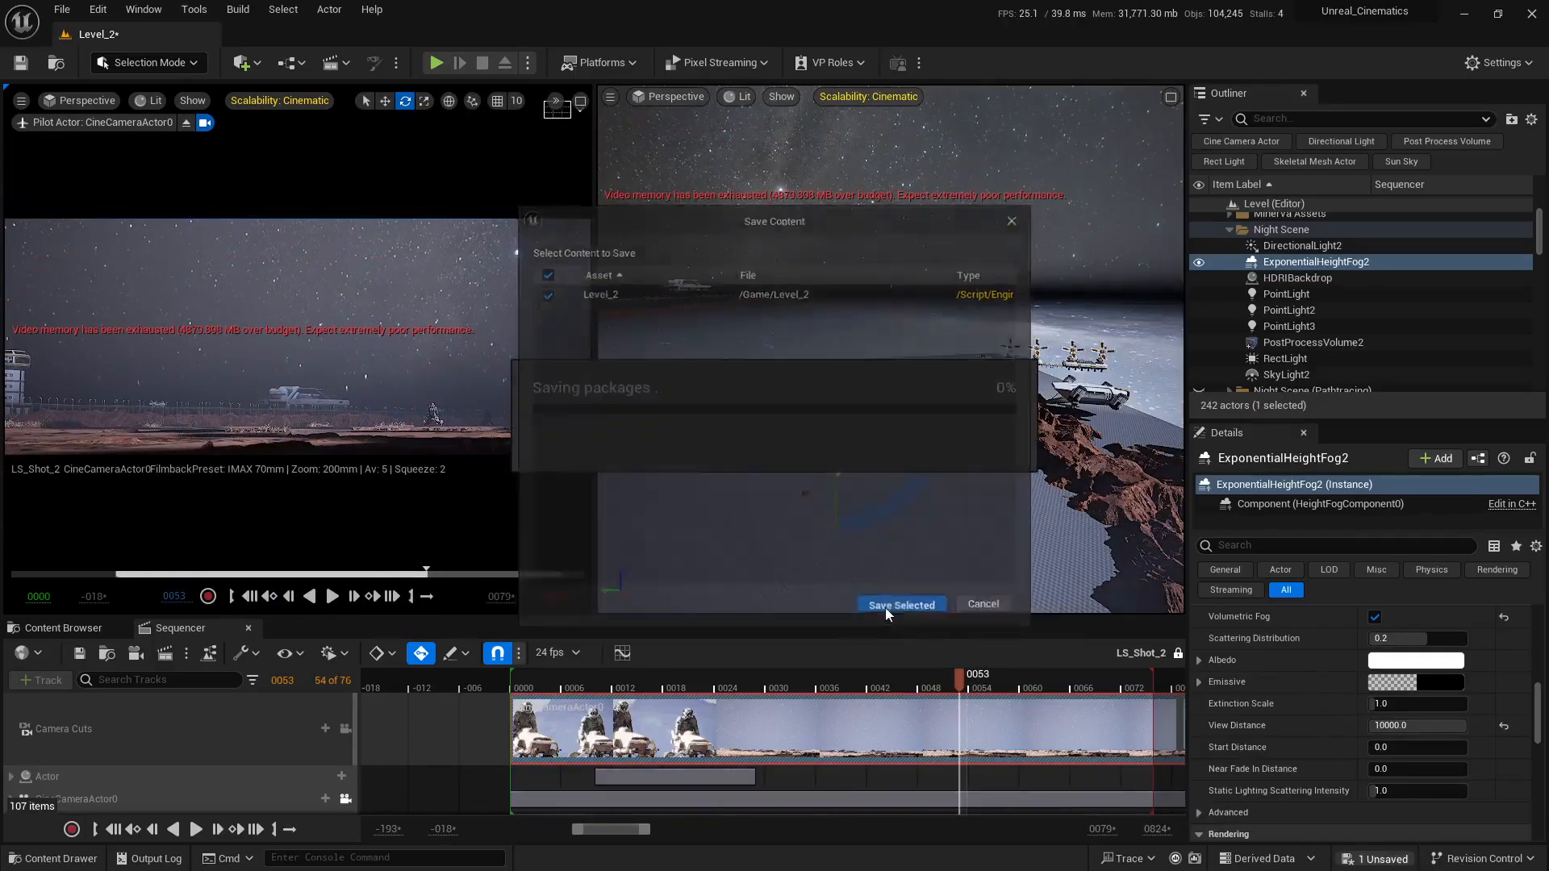
Return the LS_Shot_2 playhead to frame 0, bring the perspective view close to the hover bikes and maximize it
{"action": "key", "text": "a"}
{"action": "right_click_drag", "start_coordinate": [882, 505], "coordinate": [1013, 505]}
{"action": "key", "text": "w"}
{"action": "key", "text": "a"}
{"action": "key", "text": "w"}
{"action": "left_click_drag", "start_coordinate": [702, 677], "coordinate": [515, 676]}
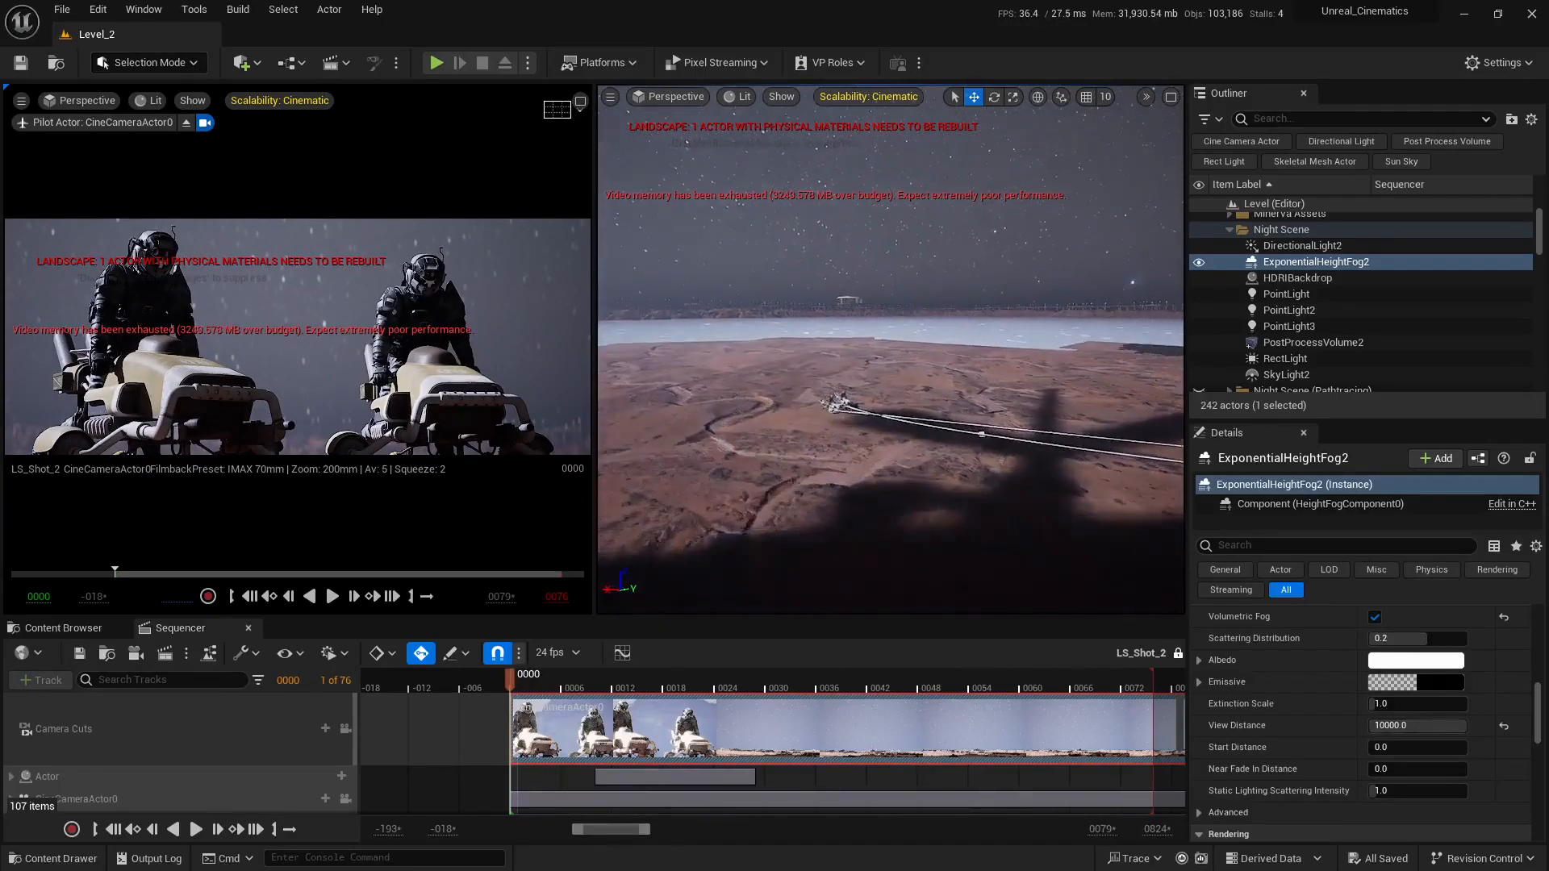
{"action": "right_click_drag", "start_coordinate": [847, 404], "coordinate": [1008, 403]}
{"action": "key", "text": "w"}
{"action": "right_click_drag", "start_coordinate": [891, 349], "coordinate": [907, 318]}
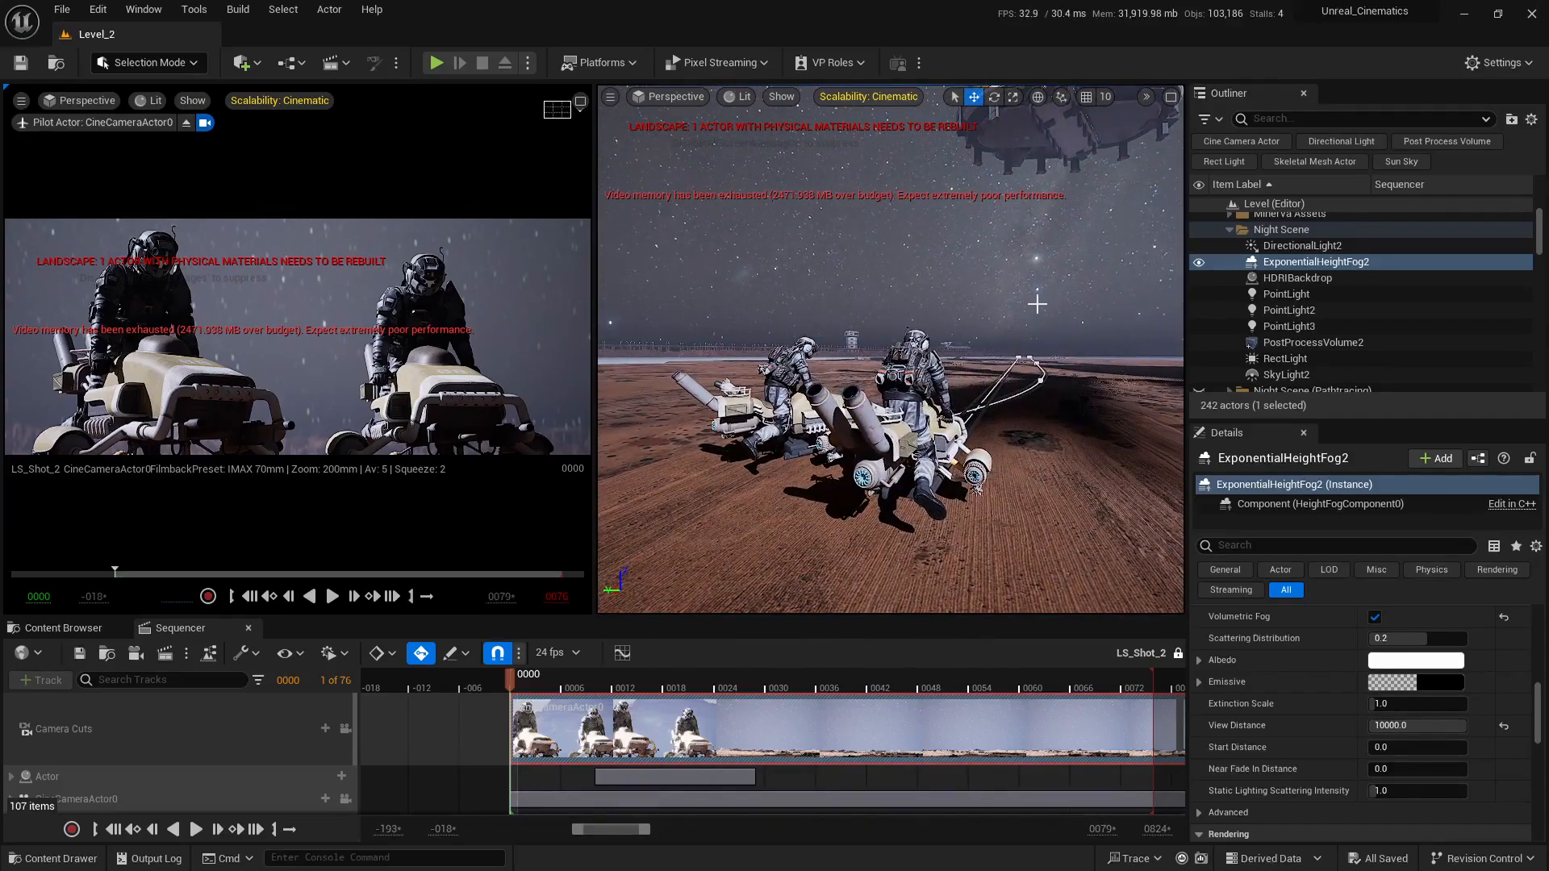
{"action": "left_click", "coordinate": [1173, 98]}
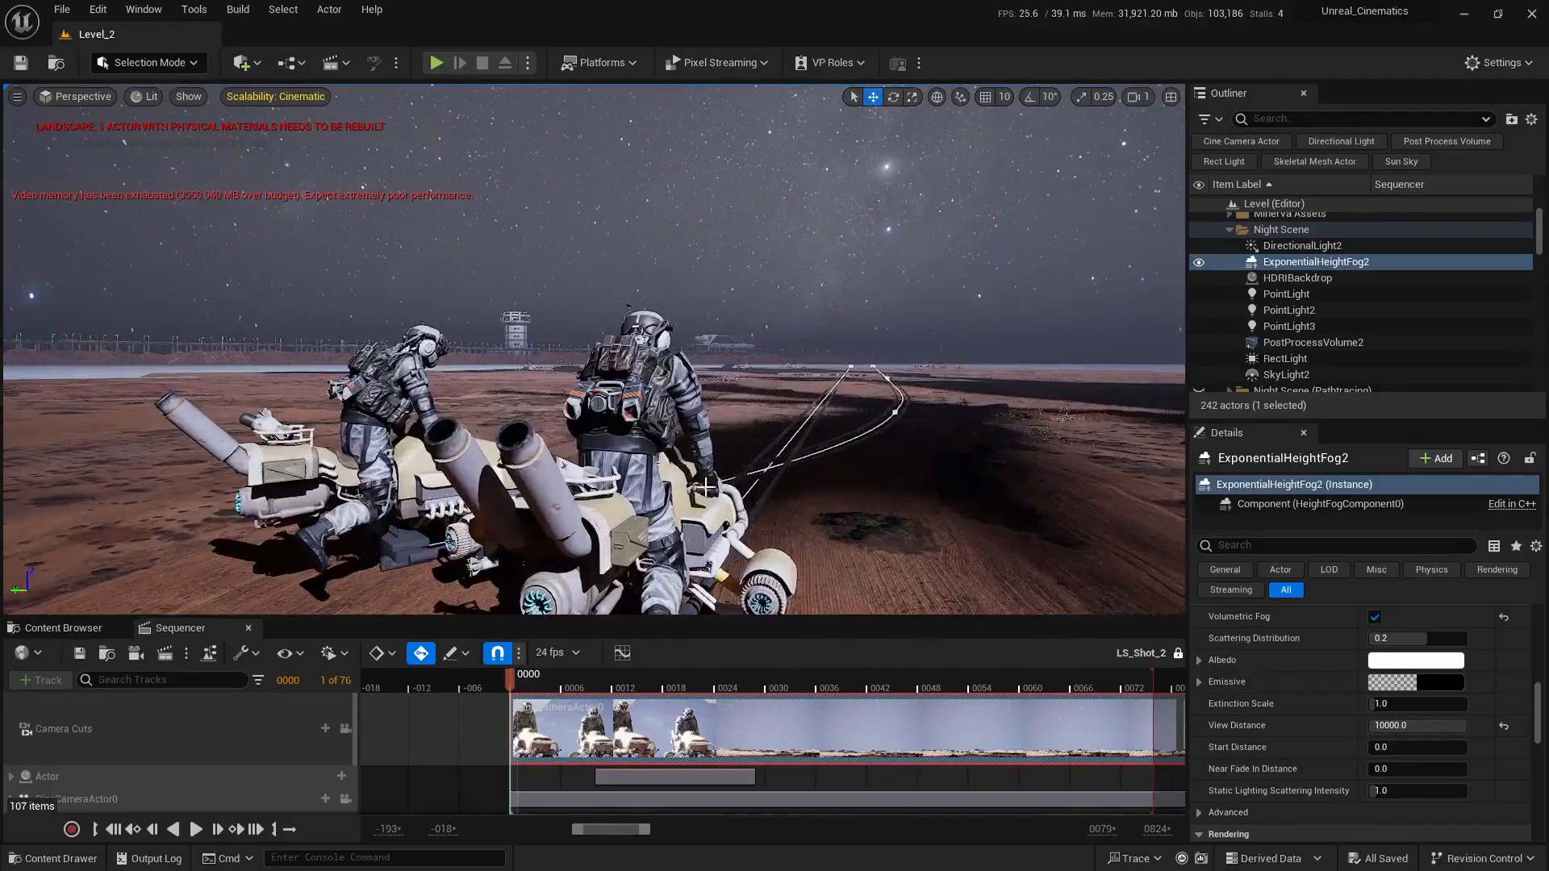
Place a Spot Light beside the rear engine nozzle of the nearest hover bike
{"action": "key", "text": "s"}
{"action": "right_click_drag", "start_coordinate": [807, 323], "coordinate": [894, 345]}
{"action": "key", "text": "w"}
{"action": "scroll", "coordinate": [904, 338], "scroll_direction": "down", "scroll_amount": 1}
{"action": "key", "text": "s"}
{"action": "scroll", "coordinate": [133, 154], "scroll_direction": "down", "scroll_amount": 1}
{"action": "right_click_drag", "start_coordinate": [134, 153], "coordinate": [134, 153]}
{"action": "key", "text": "w"}
{"action": "key", "text": "d"}
{"action": "left_click", "coordinate": [240, 63]}
{"action": "mouse_move", "coordinate": [292, 213]}
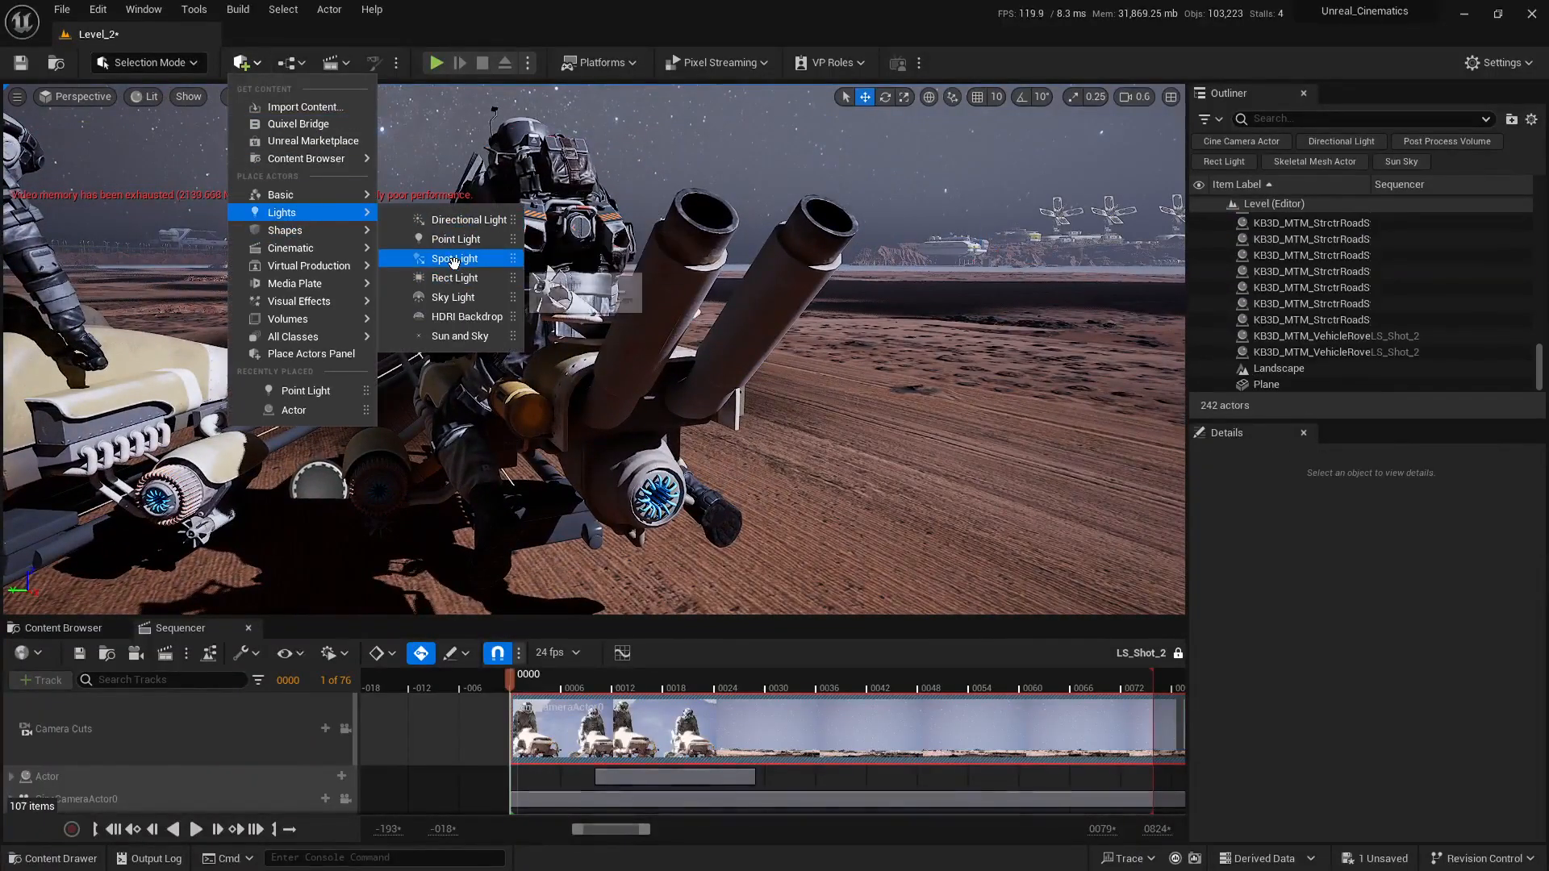
{"action": "left_click_drag", "start_coordinate": [455, 278], "coordinate": [706, 591]}
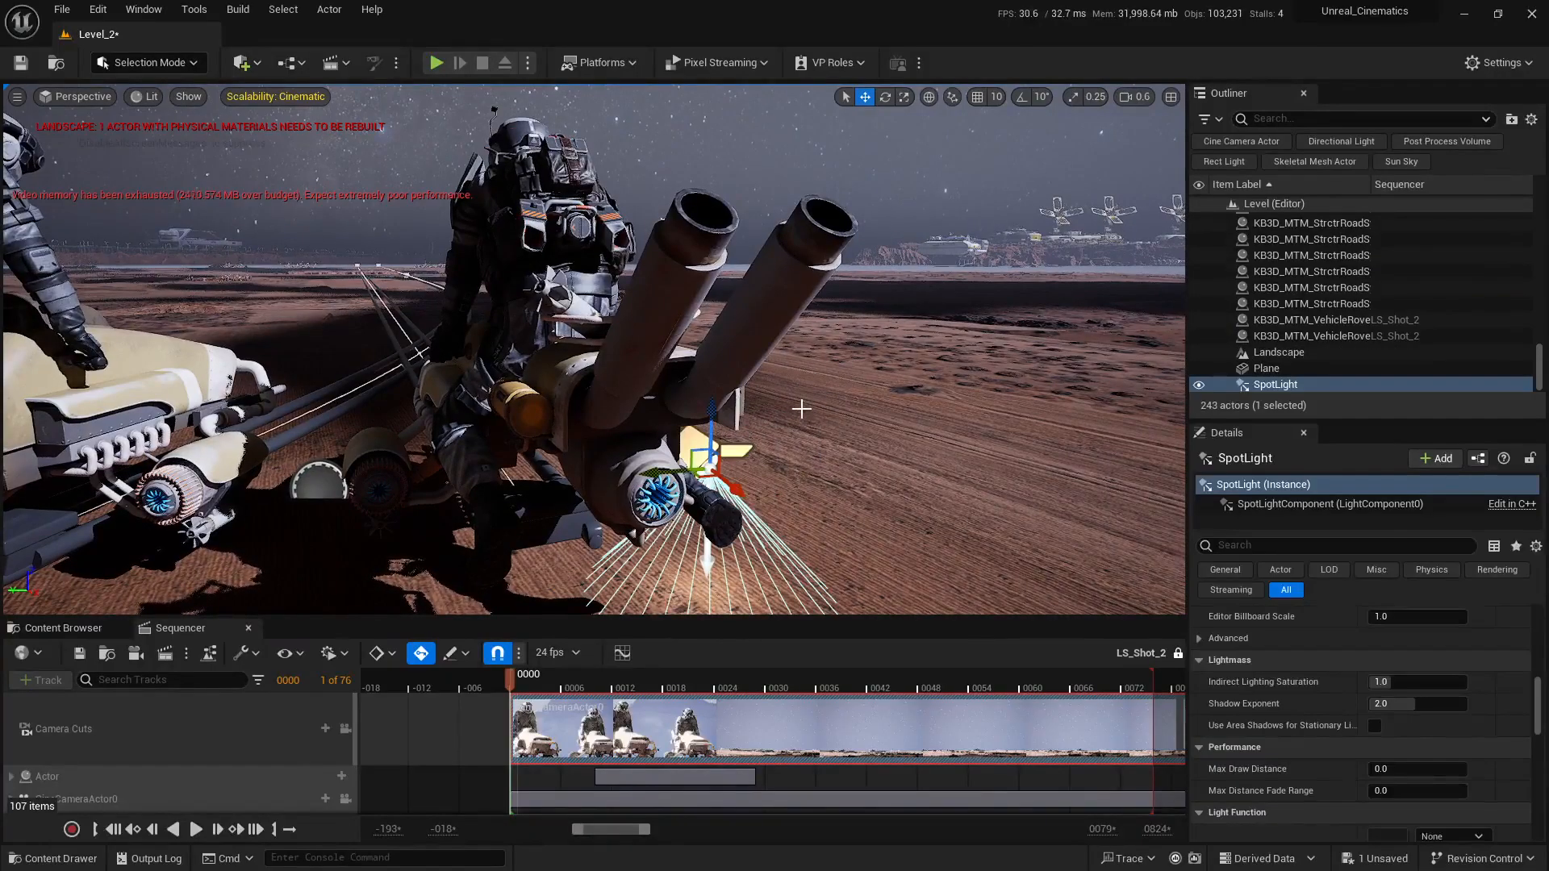
Turn on rotation snapping, move the spot light clear of the bike and aim it horizontally, facing backwards
{"action": "key", "text": "s"}
{"action": "right_click_drag", "start_coordinate": [802, 408], "coordinate": [802, 409]}
{"action": "right_click_drag", "start_coordinate": [958, 186], "coordinate": [958, 186]}
{"action": "key", "text": "w"}
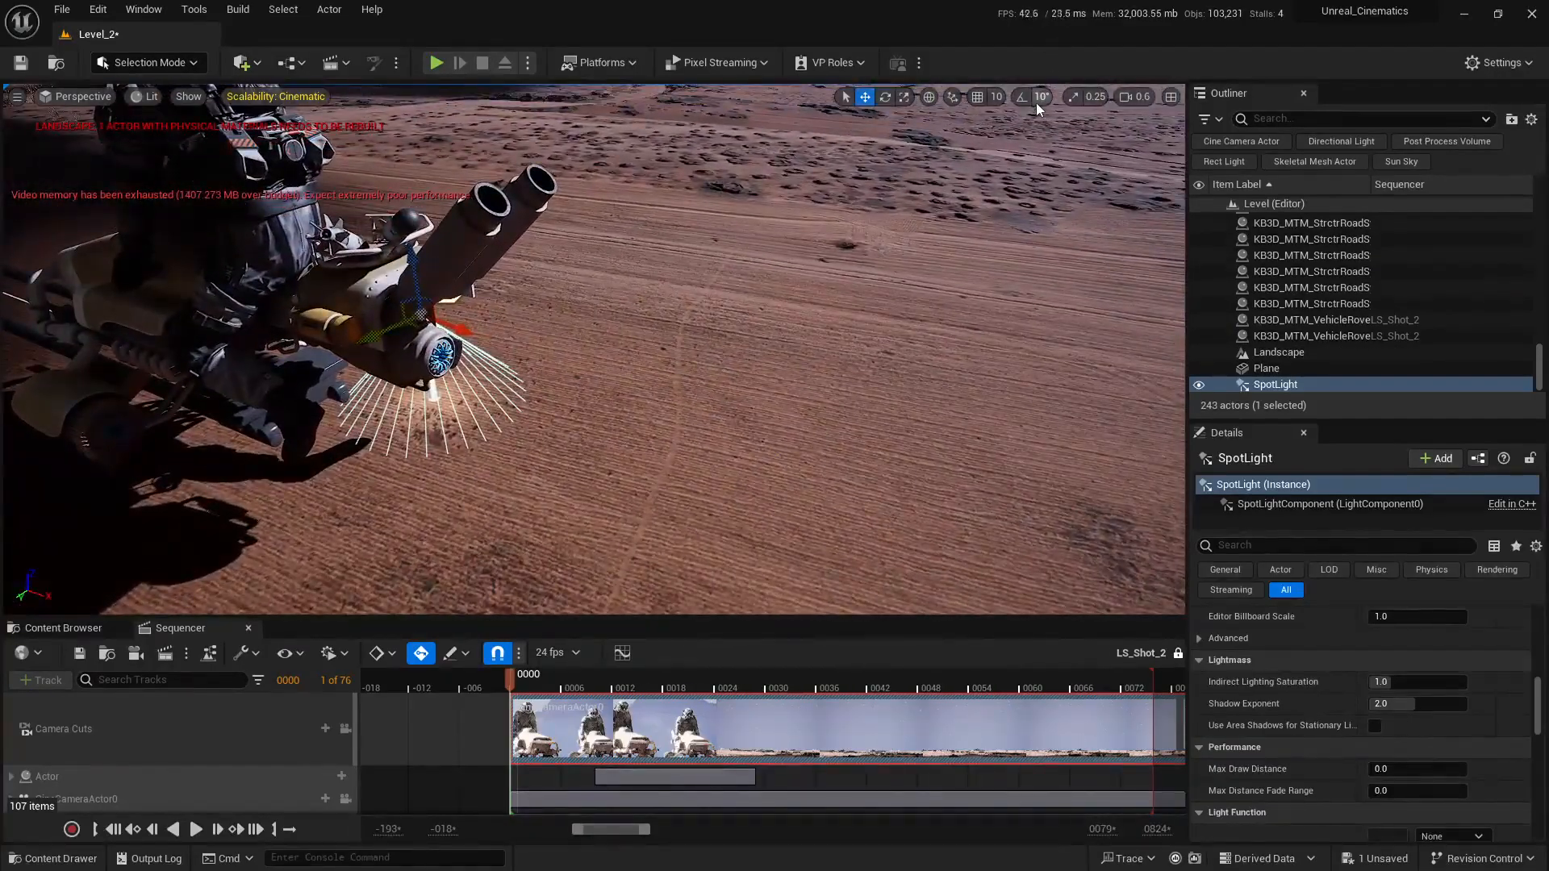
{"action": "left_click", "coordinate": [1021, 97]}
{"action": "left_click_drag", "start_coordinate": [465, 326], "coordinate": [586, 292]}
{"action": "key", "text": "w"}
{"action": "right_click_drag", "start_coordinate": [867, 400], "coordinate": [917, 414]}
{"action": "scroll", "coordinate": [865, 399], "scroll_direction": "down", "scroll_amount": 3}
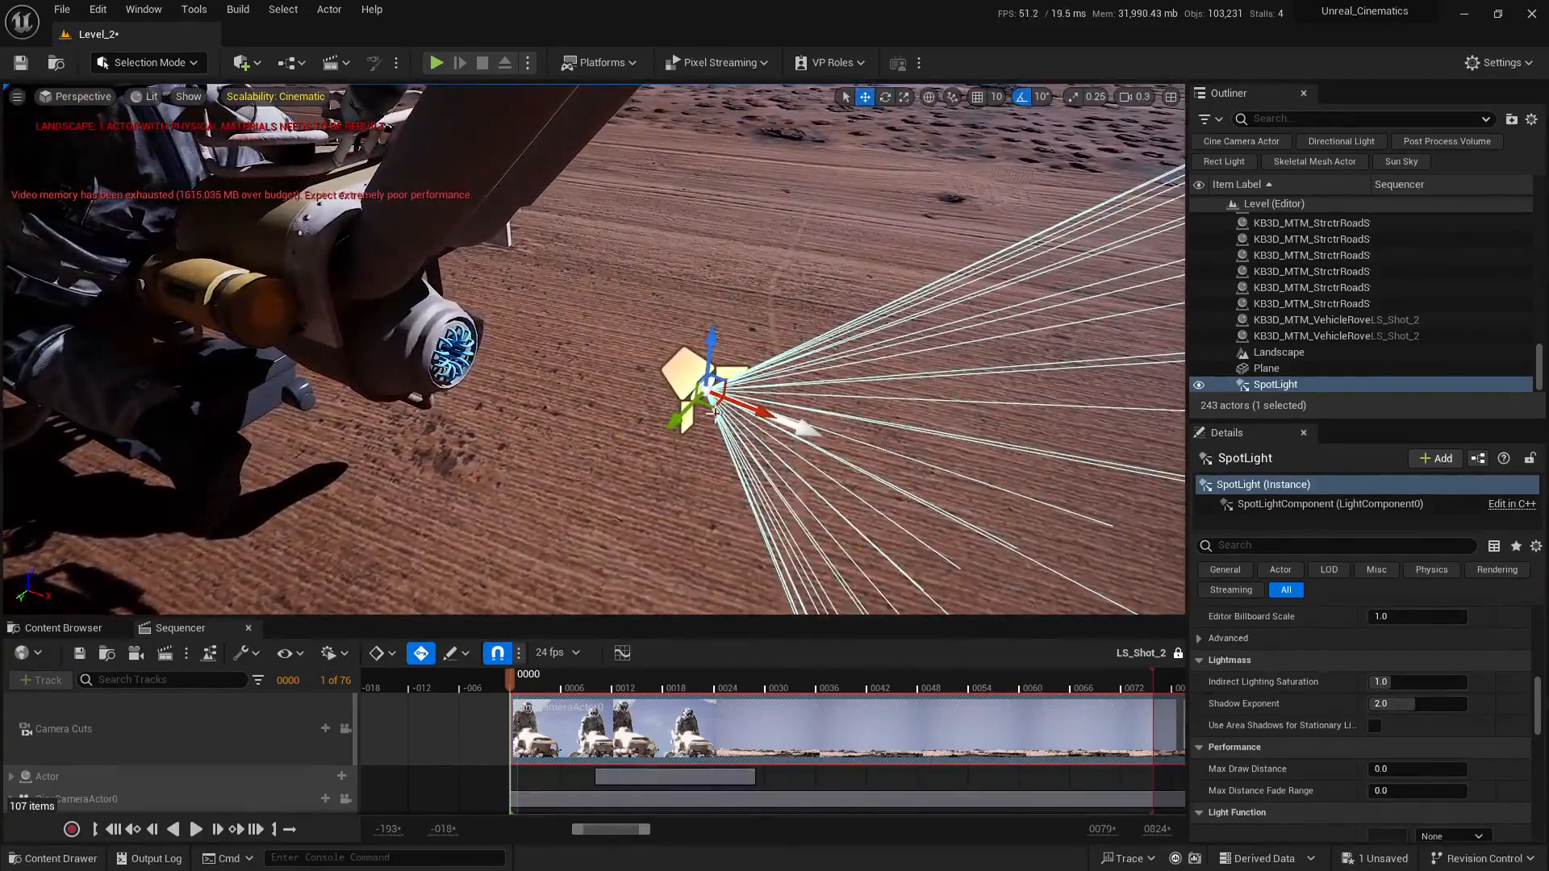
Move the spot light back to the bike and raise it to the height of the engine nozzle
{"action": "left_click_drag", "start_coordinate": [711, 408], "coordinate": [476, 434]}
{"action": "right_click_drag", "start_coordinate": [516, 439], "coordinate": [338, 423]}
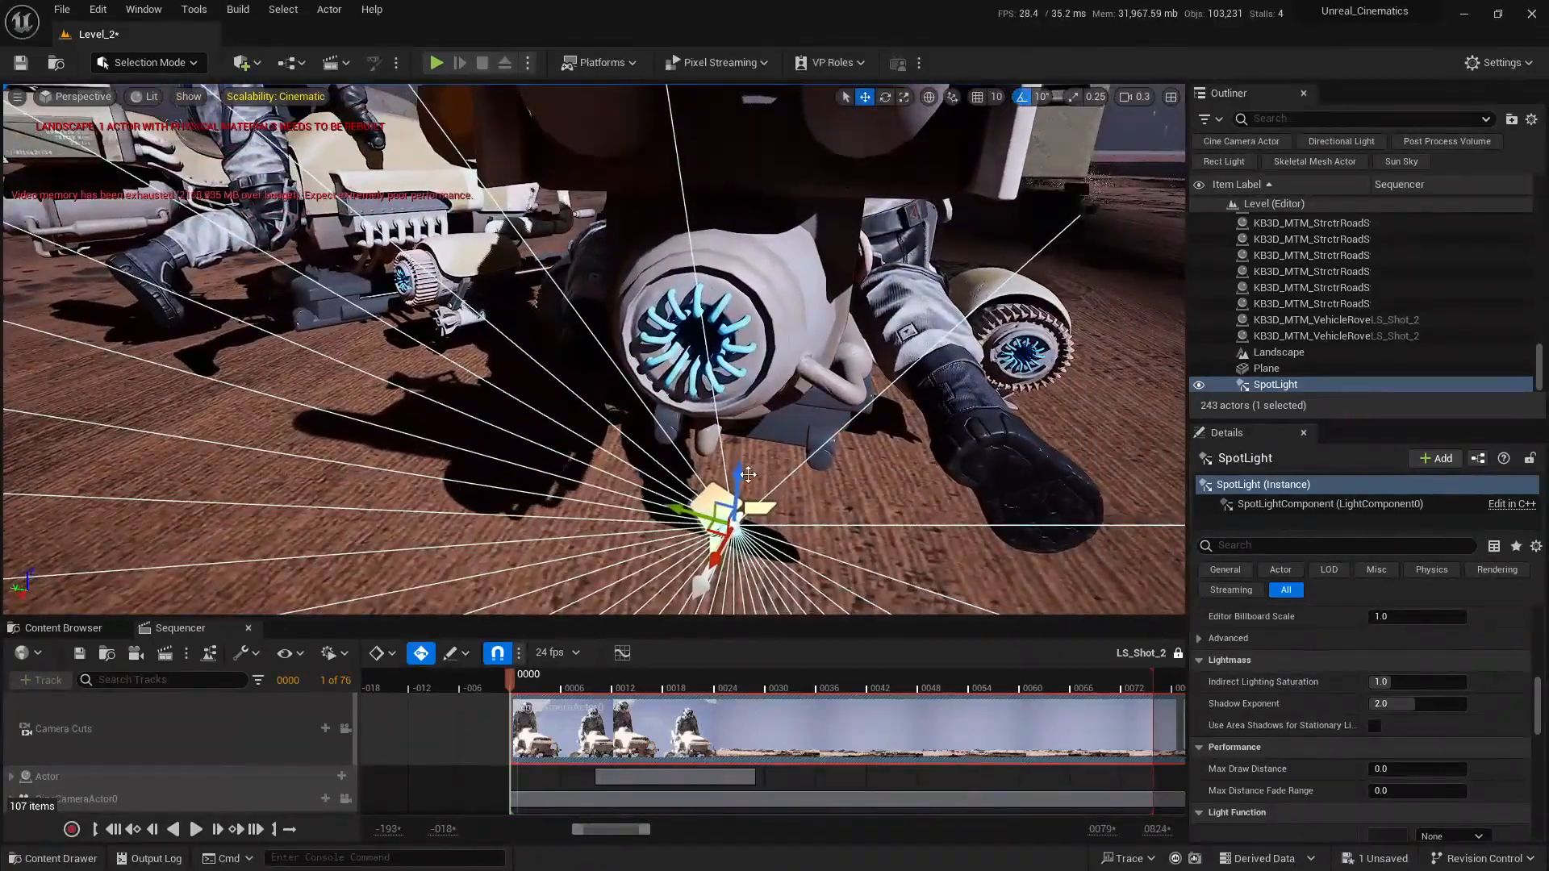
{"action": "left_click_drag", "start_coordinate": [741, 478], "coordinate": [714, 279]}
{"action": "mouse_move", "coordinate": [714, 279]}
{"action": "right_mouse_down"}
{"action": "mouse_move", "coordinate": [710, 303]}
{"action": "mouse_move", "coordinate": [665, 306]}
{"action": "mouse_move", "coordinate": [702, 254]}
{"action": "mouse_move", "coordinate": [699, 283]}
{"action": "mouse_move", "coordinate": [716, 289]}
{"action": "right_mouse_up"}
{"action": "scroll", "coordinate": [714, 279], "scroll_direction": "down", "scroll_amount": 1}
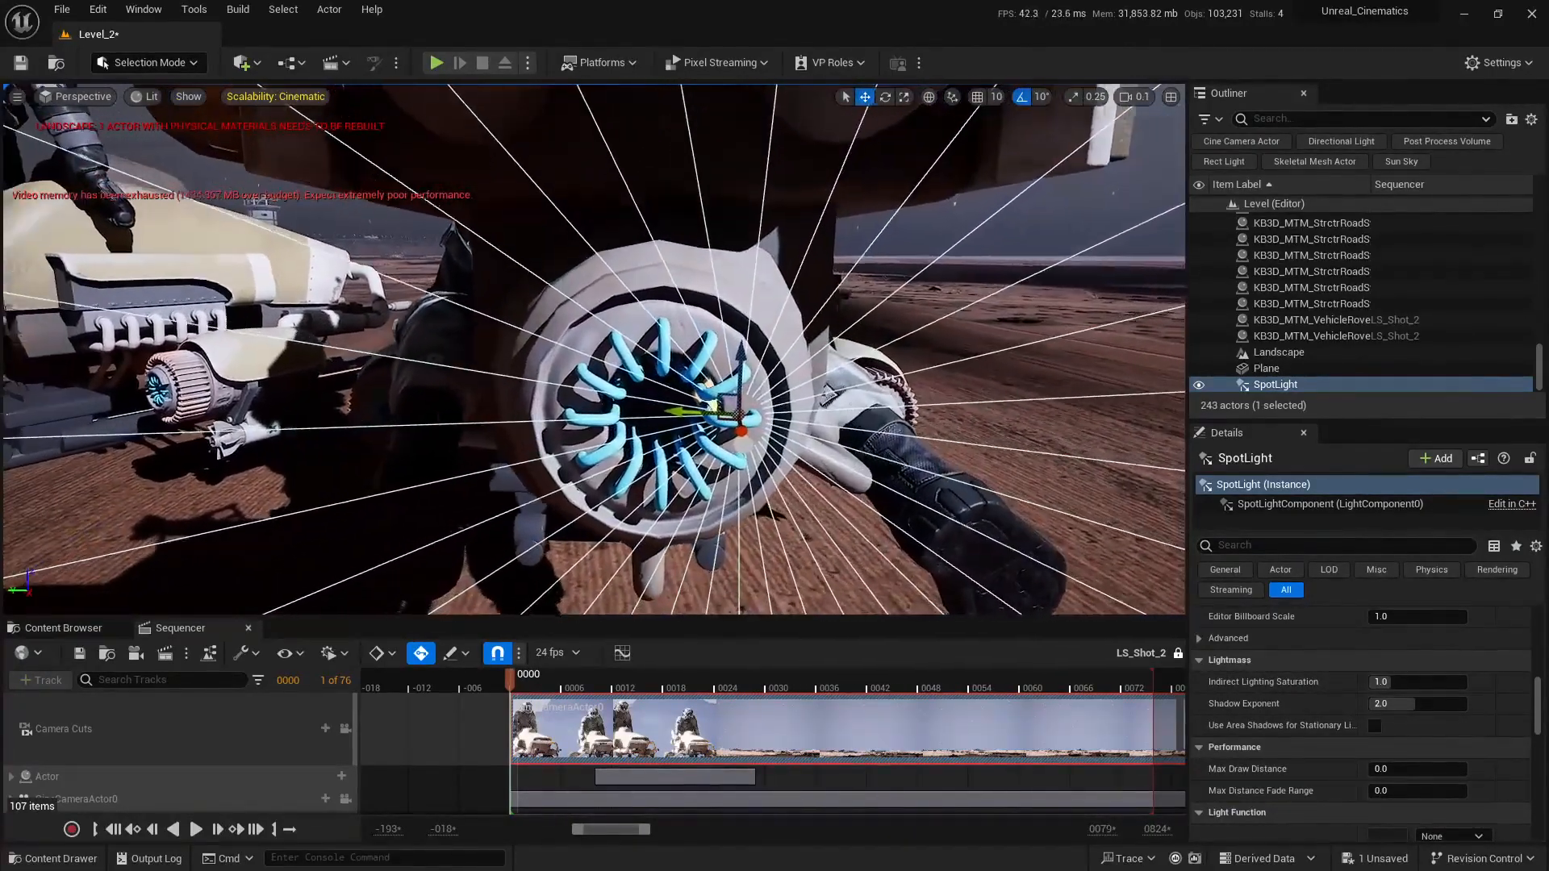
Center the spot light in the engine nozzle and turn it to a Z rotation of -10°
{"action": "left_click_drag", "start_coordinate": [671, 409], "coordinate": [686, 440]}
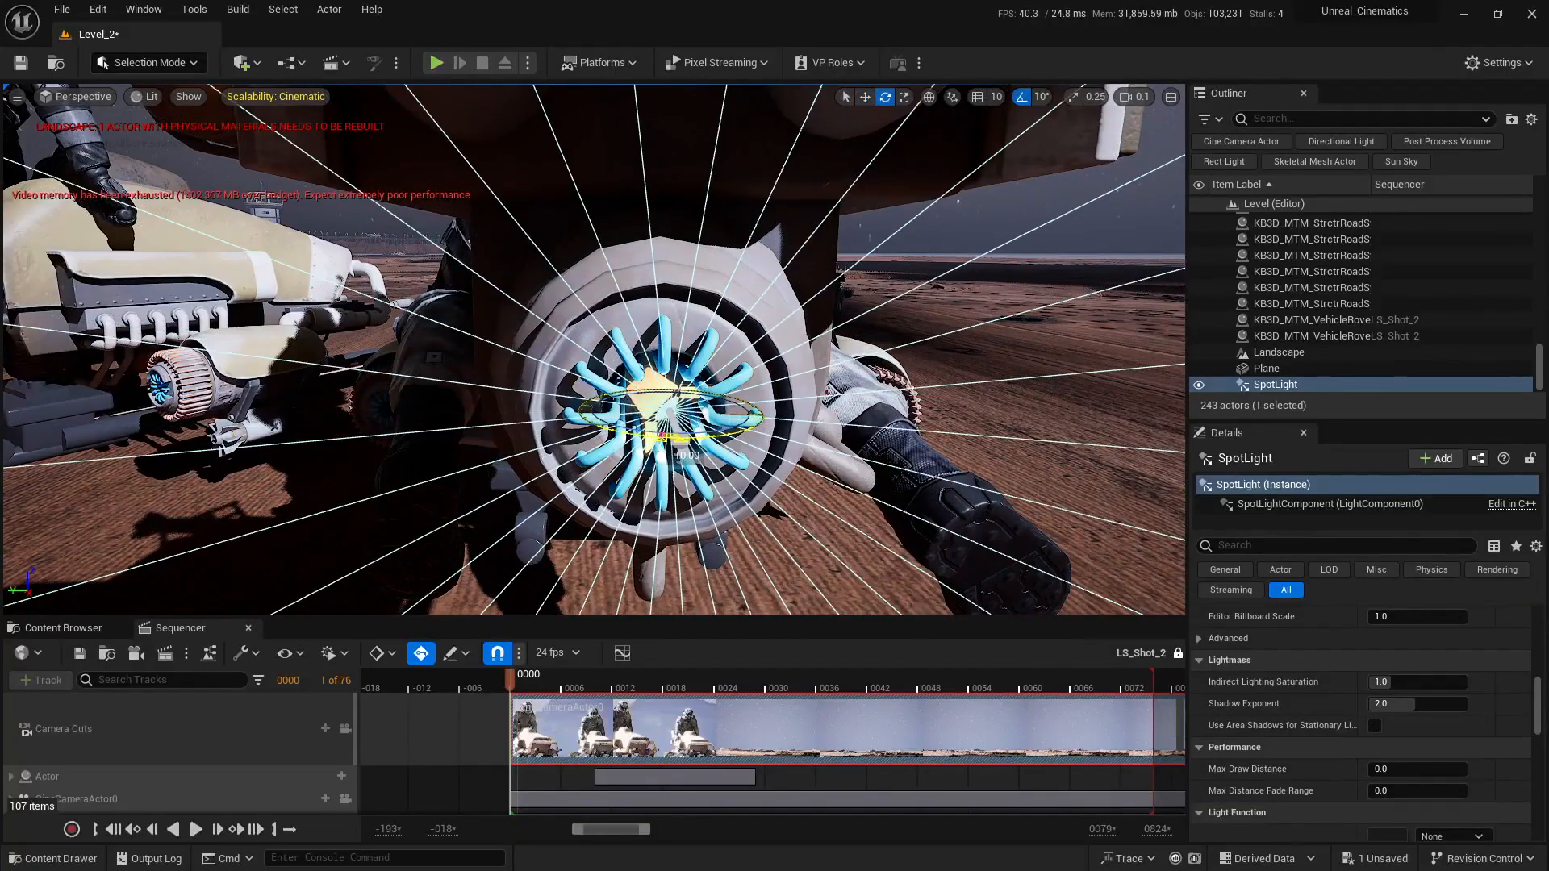
{"action": "key", "text": "w"}
{"action": "mouse_move", "coordinate": [684, 440]}
{"action": "right_mouse_down"}
{"action": "mouse_move", "coordinate": [680, 392]}
{"action": "mouse_move", "coordinate": [694, 414]}
{"action": "right_mouse_up"}
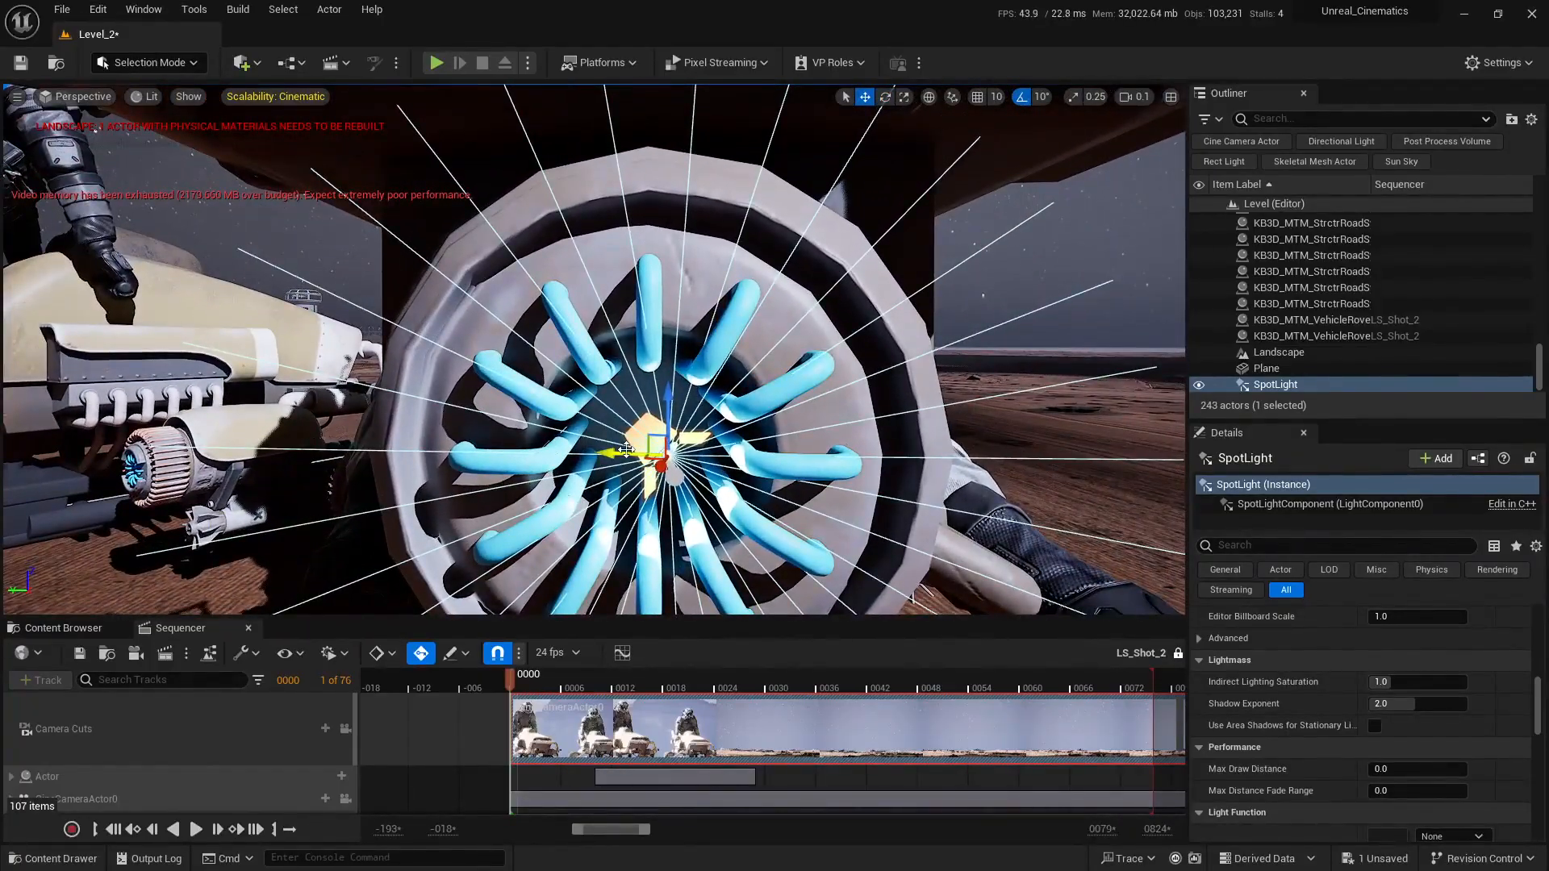
{"action": "left_click_drag", "start_coordinate": [626, 450], "coordinate": [615, 454]}
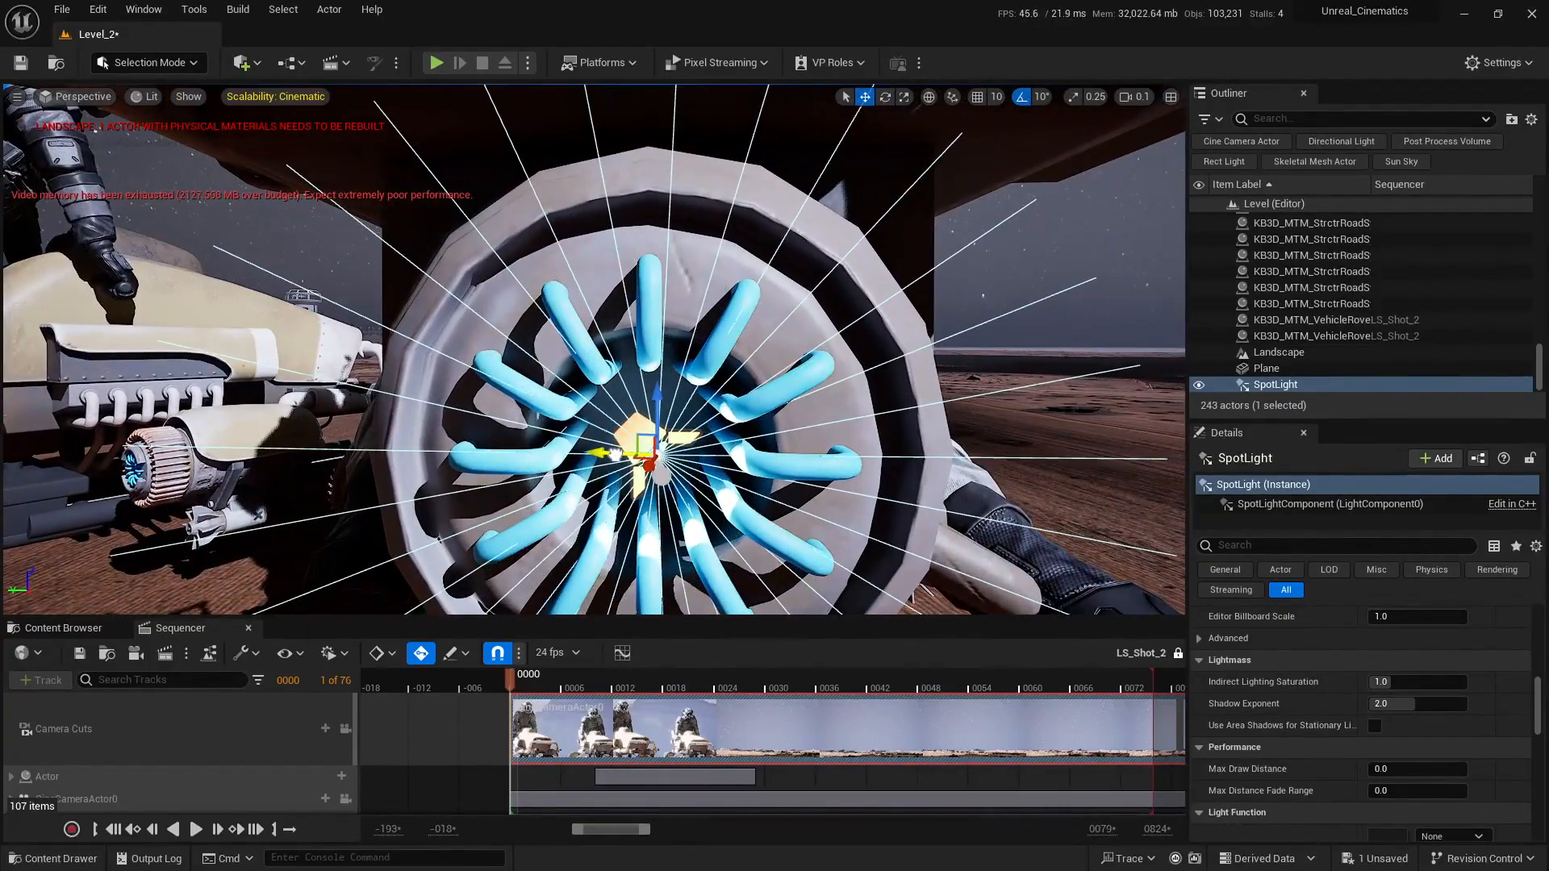
Switch the transform gizmo to local space and push the spot light deeper into the nozzle, fine-tuning its centering
{"action": "left_click", "coordinate": [931, 100]}
{"action": "right_click_drag", "start_coordinate": [758, 347], "coordinate": [732, 414]}
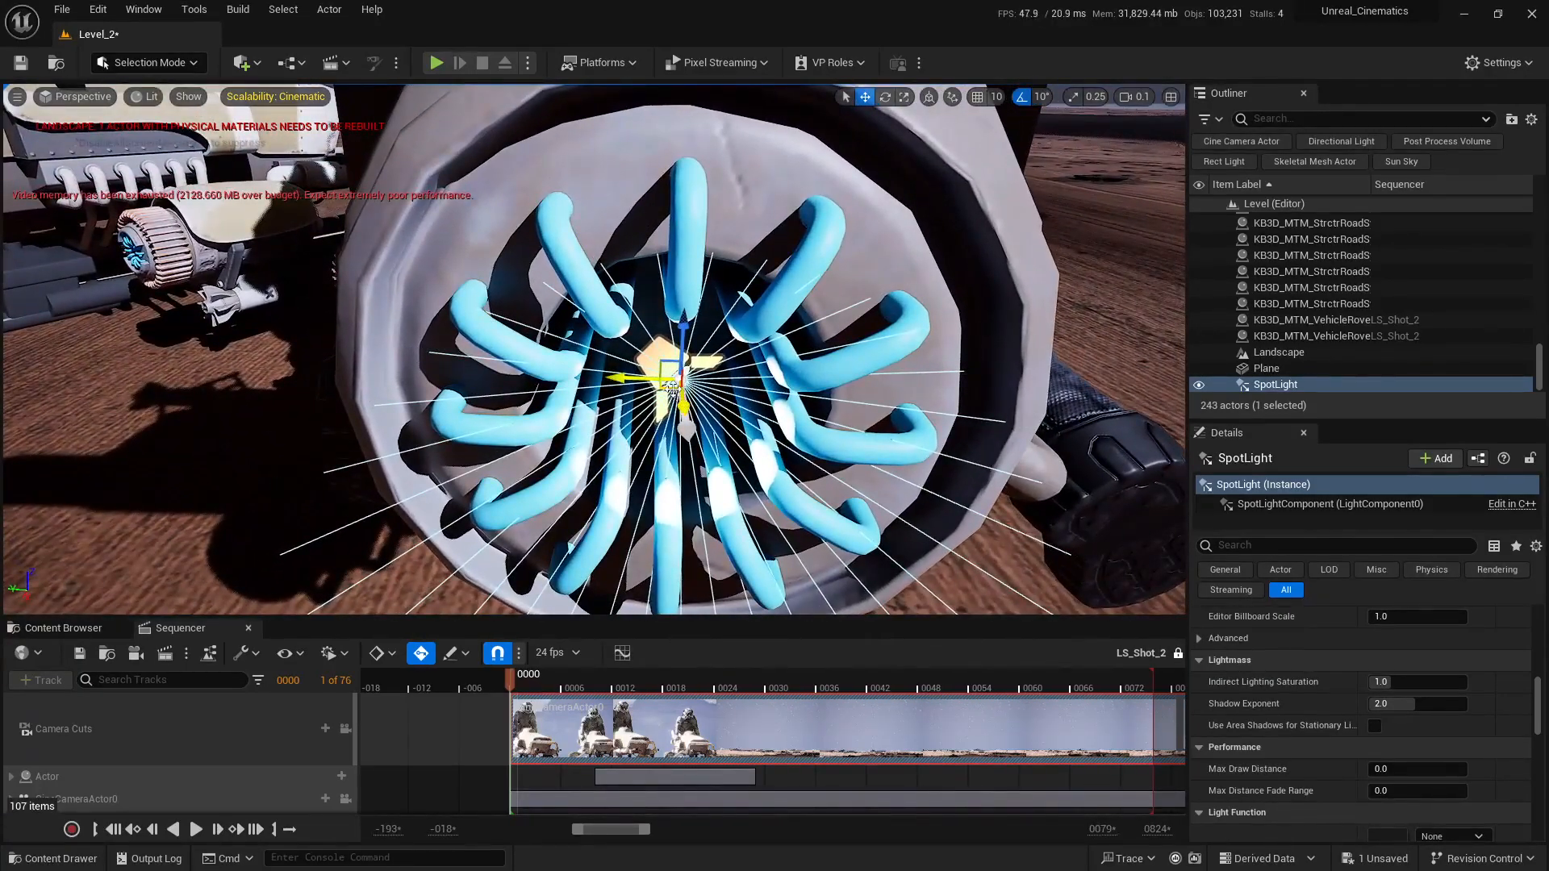
{"action": "mouse_move", "coordinate": [656, 378]}
{"action": "left_mouse_down"}
{"action": "mouse_move", "coordinate": [663, 343]}
{"action": "mouse_move", "coordinate": [657, 358]}
{"action": "left_mouse_up"}
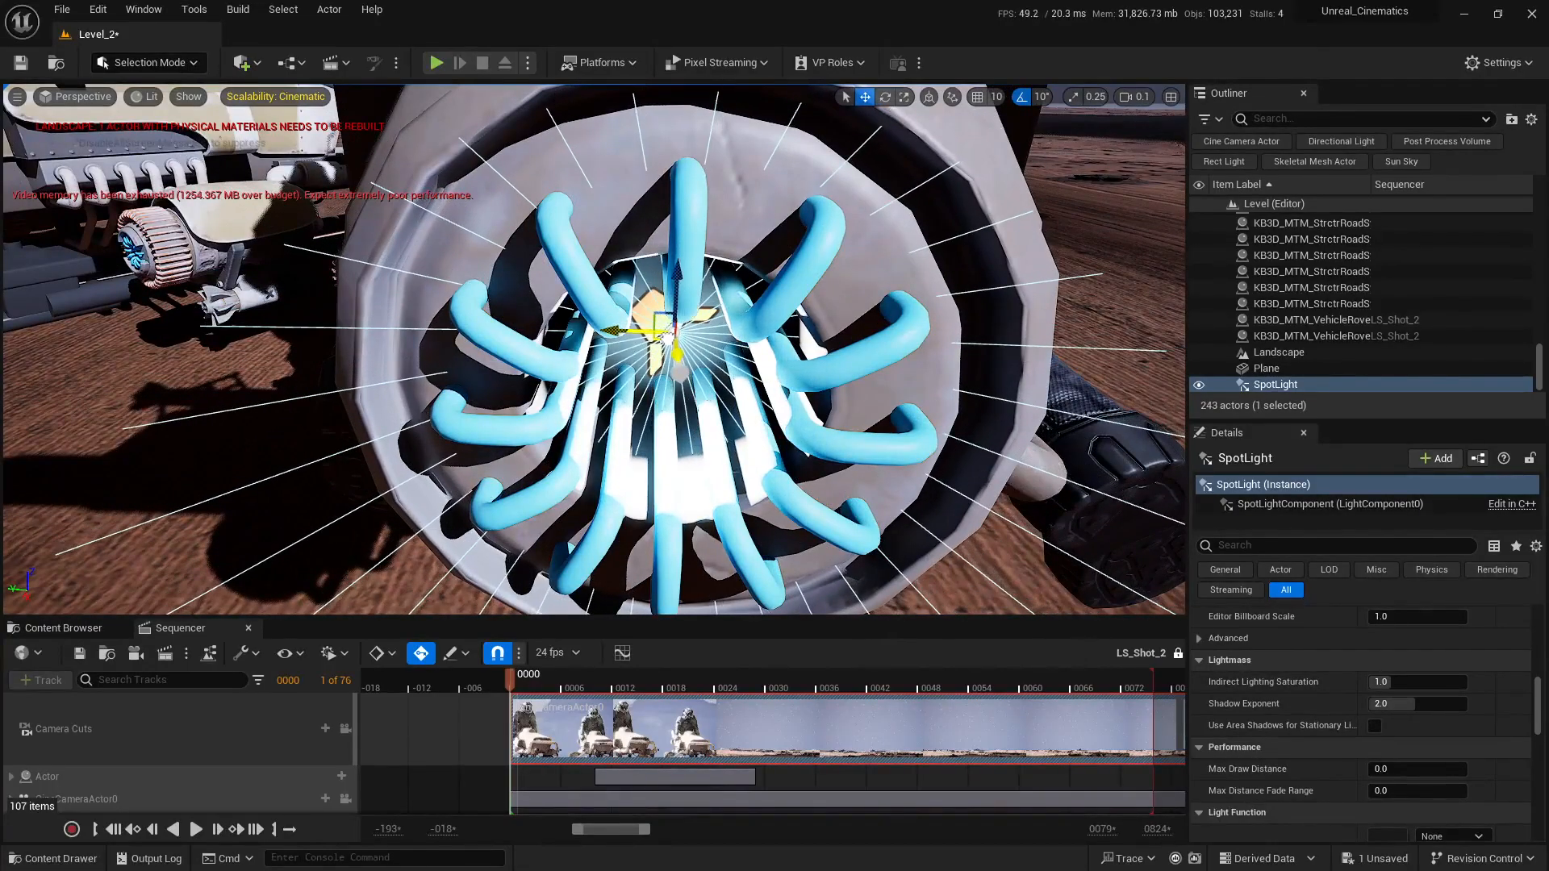
{"action": "right_click_drag", "start_coordinate": [657, 357], "coordinate": [647, 308]}
{"action": "key", "text": "s"}
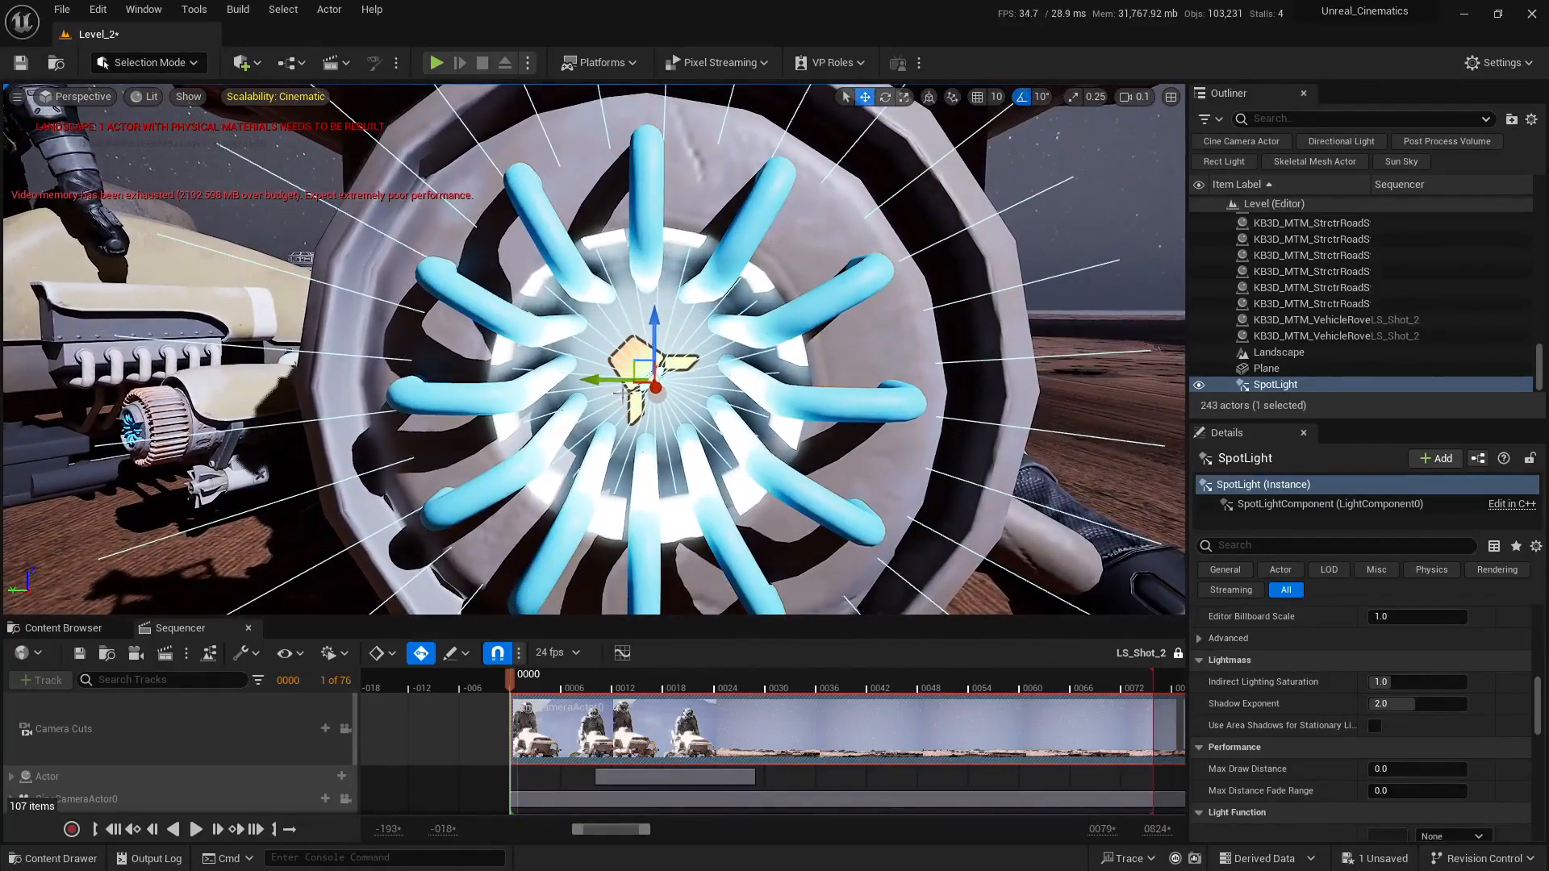
{"action": "left_click_drag", "start_coordinate": [626, 380], "coordinate": [614, 380]}
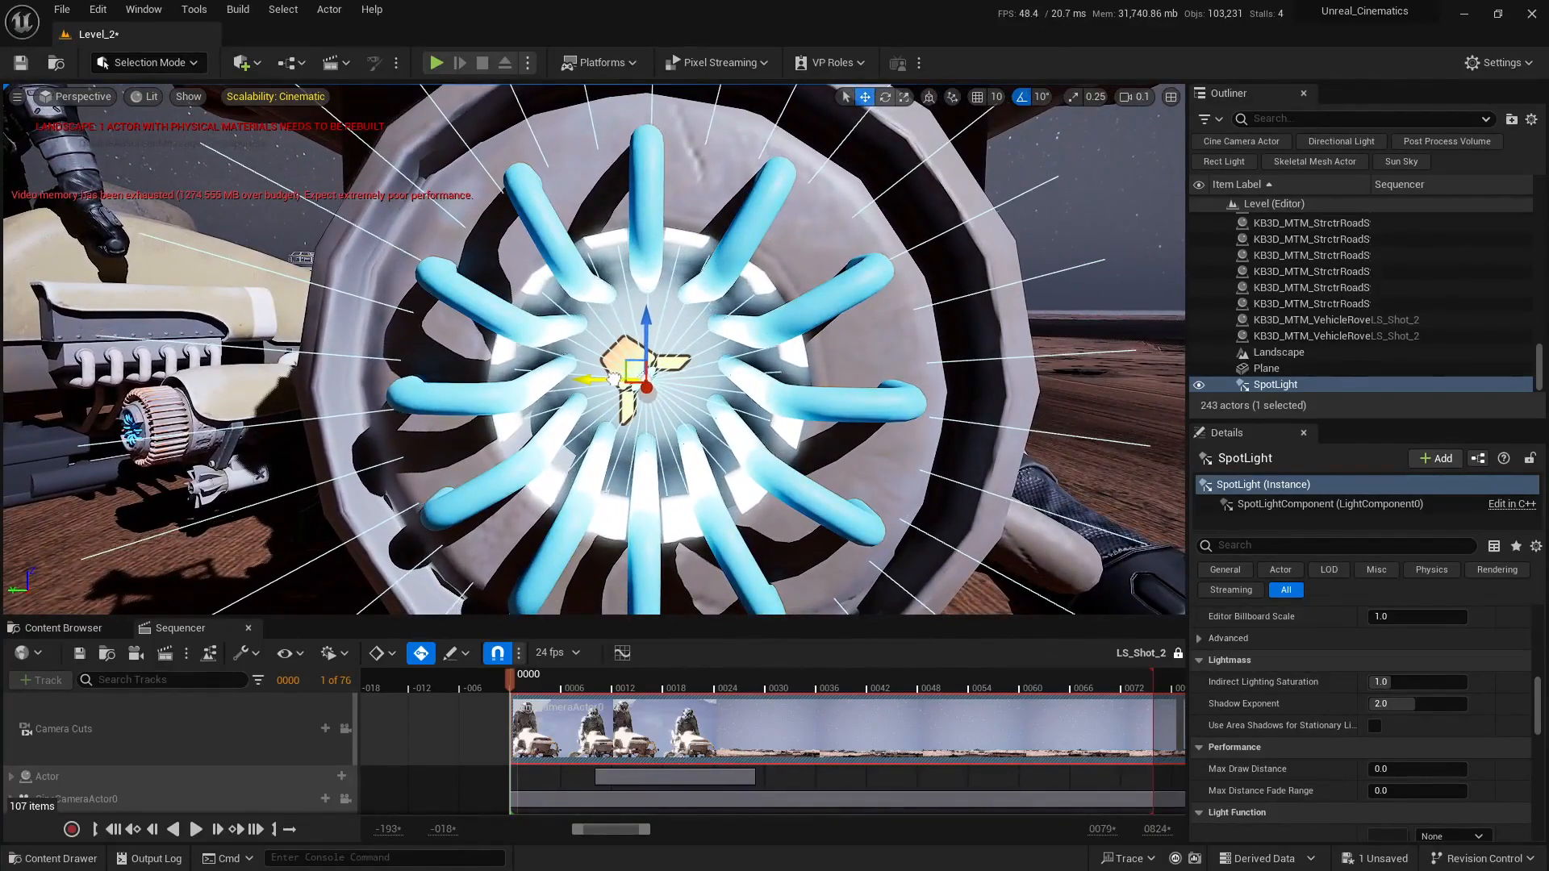
Set the spot light's Intensity to 160 cd
{"action": "key", "text": "s"}
{"action": "right_click_drag", "start_coordinate": [701, 446], "coordinate": [678, 412]}
{"action": "scroll", "coordinate": [714, 446], "scroll_direction": "up", "scroll_amount": 1}
{"action": "key", "text": "s"}
{"action": "key", "text": "d"}
{"action": "scroll", "coordinate": [1404, 751], "scroll_direction": "up", "scroll_amount": 1}
{"action": "scroll", "coordinate": [1402, 744], "scroll_direction": "up", "scroll_amount": 3}
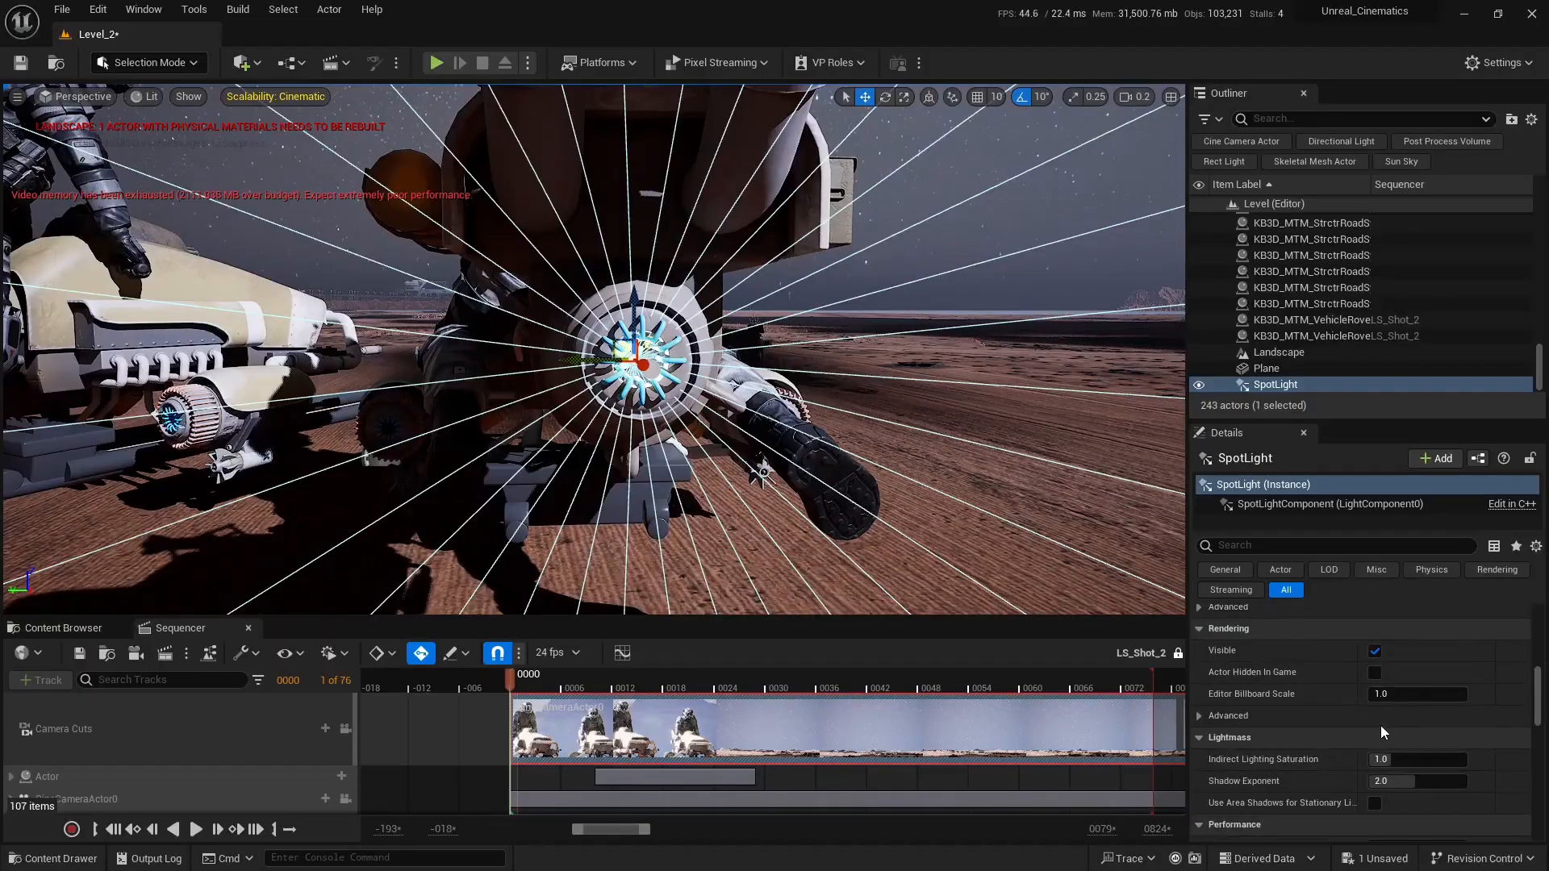
{"action": "left_click_drag", "start_coordinate": [1538, 670], "coordinate": [1536, 641]}
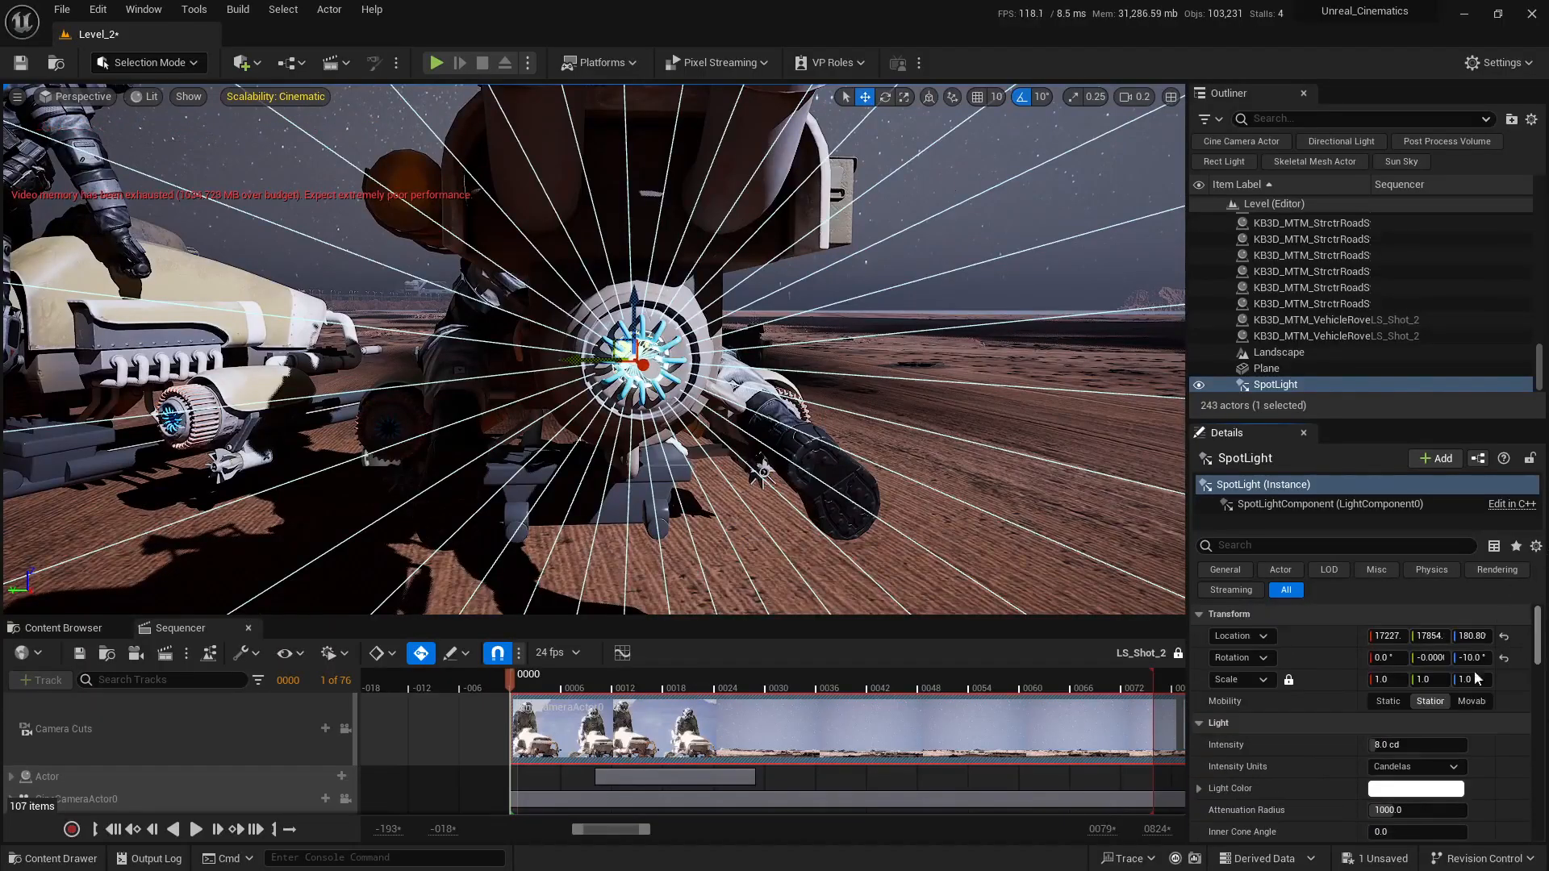
{"action": "left_click", "coordinate": [1397, 745]}
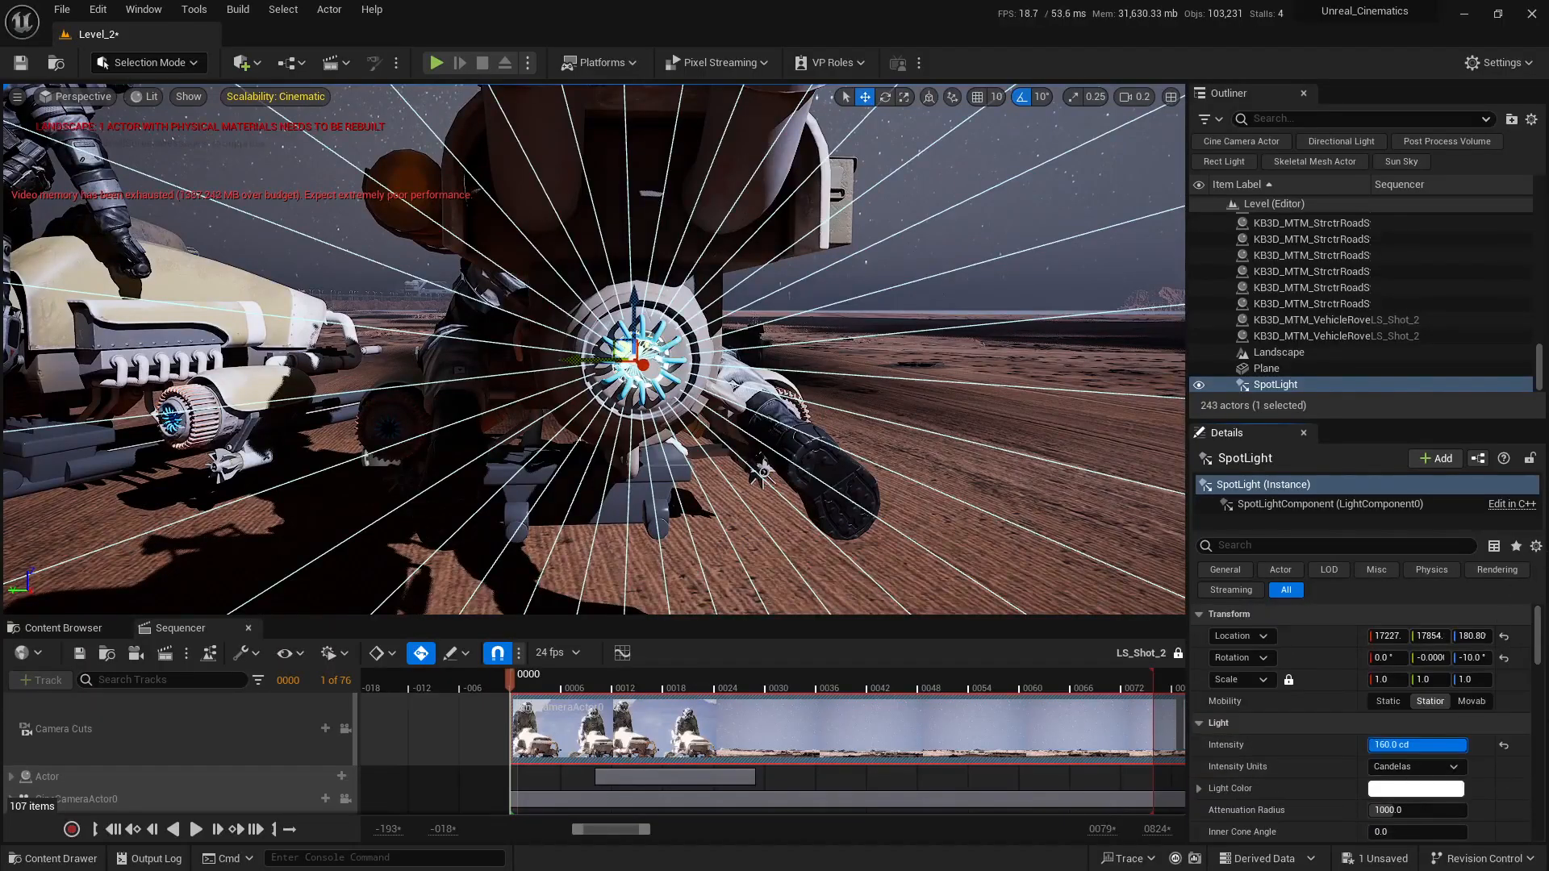
{"action": "type", "text": "160"}
{"action": "key", "text": "Return"}
{"action": "right_click_drag", "start_coordinate": [846, 437], "coordinate": [776, 437]}
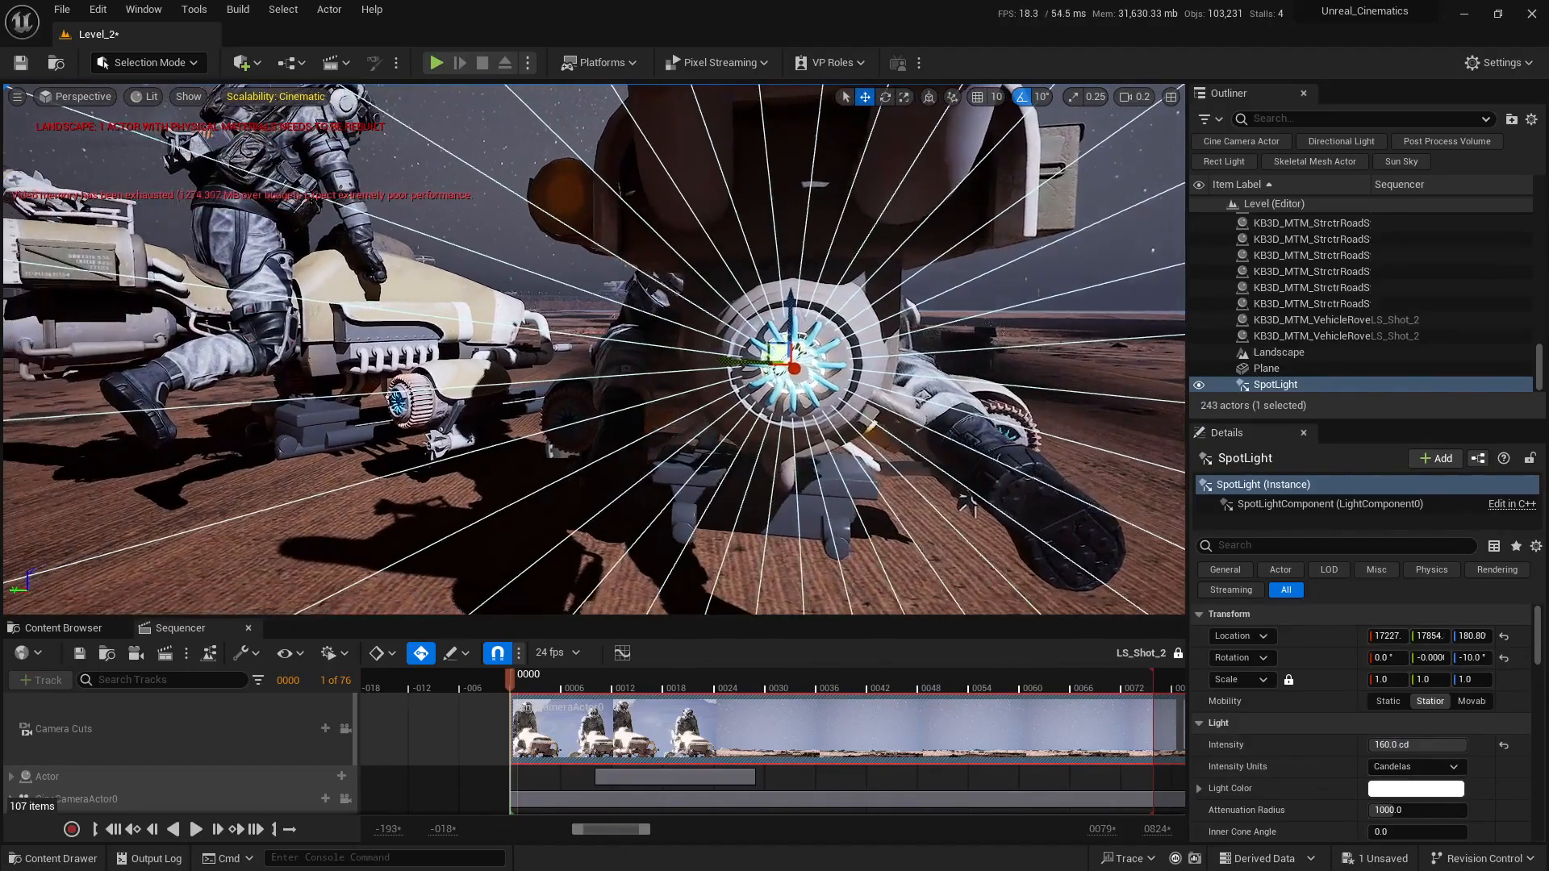
Set the spot light's Light Color to pure red (FF0000FF) and deselect it to inspect the nozzle glow
{"action": "scroll", "coordinate": [1289, 780], "scroll_direction": "down", "scroll_amount": 2}
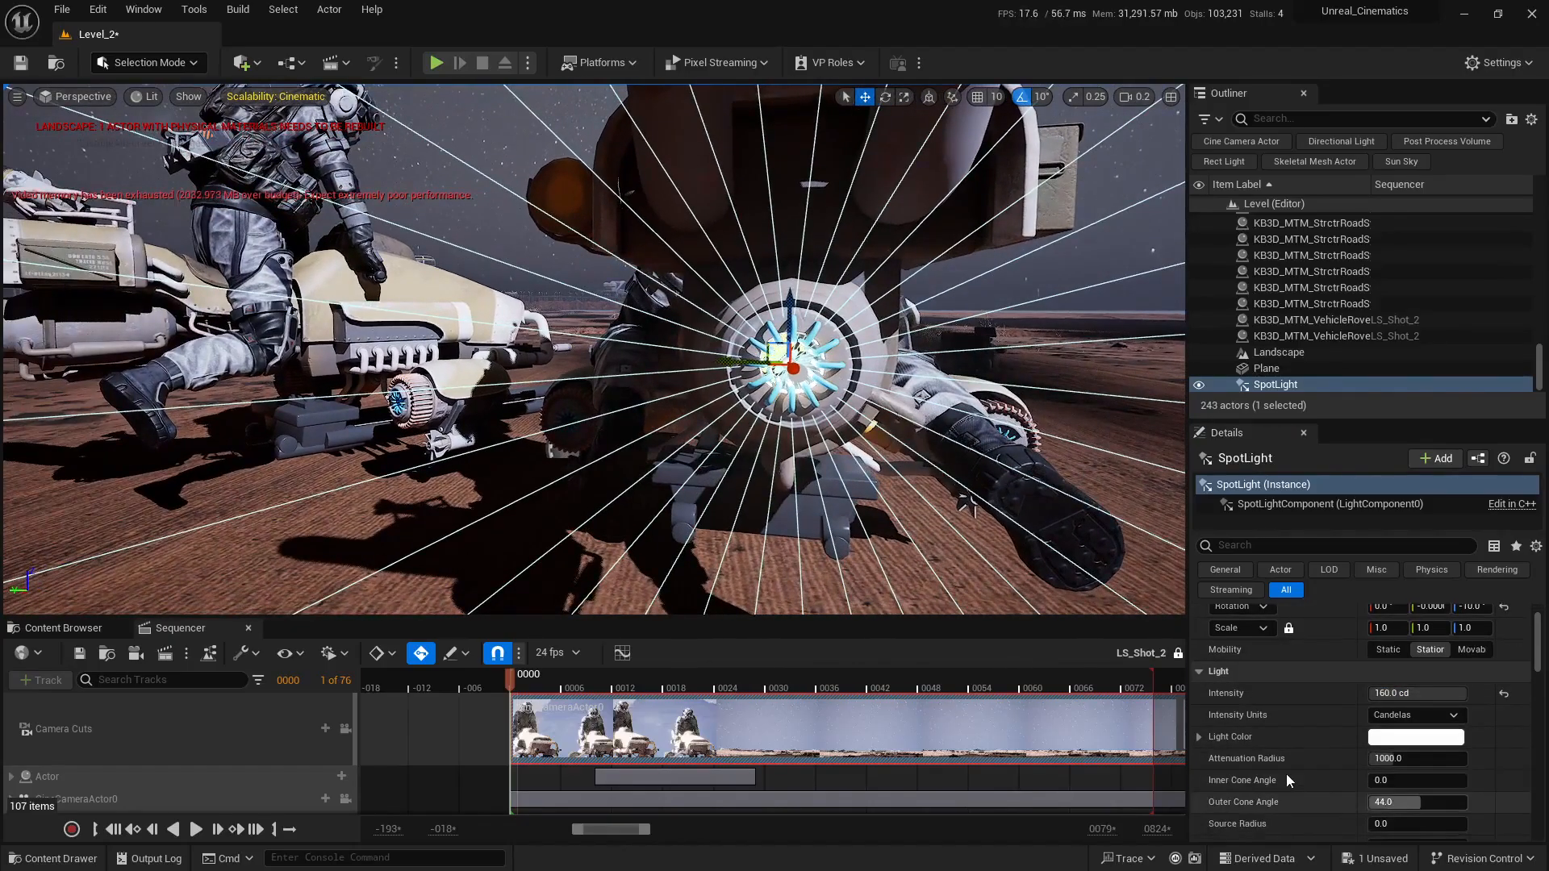
{"action": "left_click", "coordinate": [1455, 743]}
{"action": "left_click_drag", "start_coordinate": [1296, 615], "coordinate": [1297, 371]}
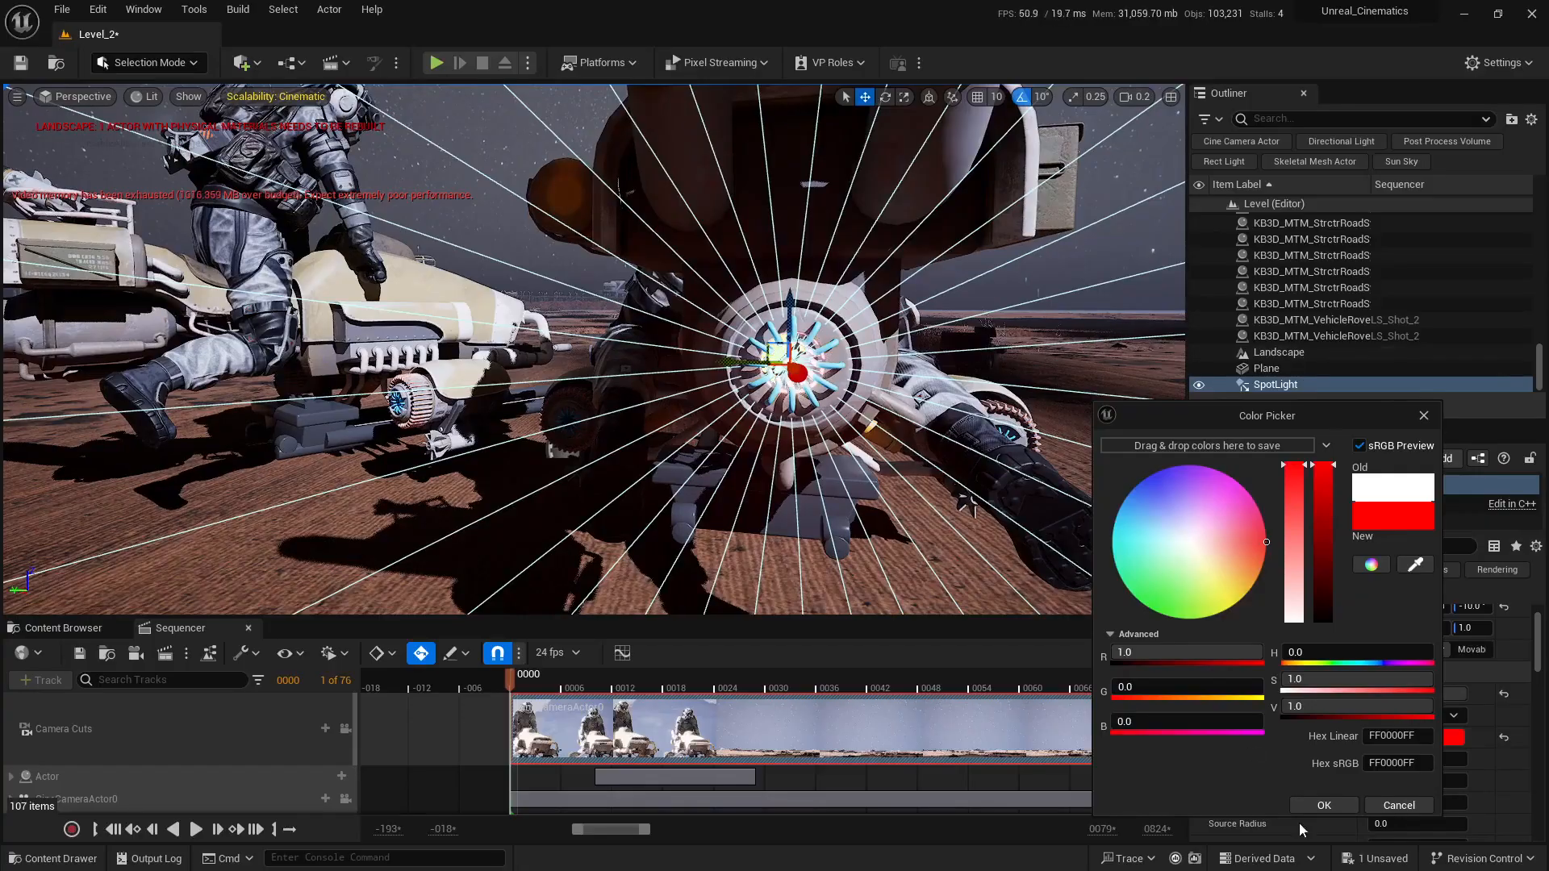
{"action": "left_click", "coordinate": [1324, 805]}
{"action": "right_click_drag", "start_coordinate": [847, 452], "coordinate": [644, 398]}
{"action": "key", "text": "Escape"}
{"action": "scroll", "coordinate": [662, 405], "scroll_direction": "down", "scroll_amount": 2}
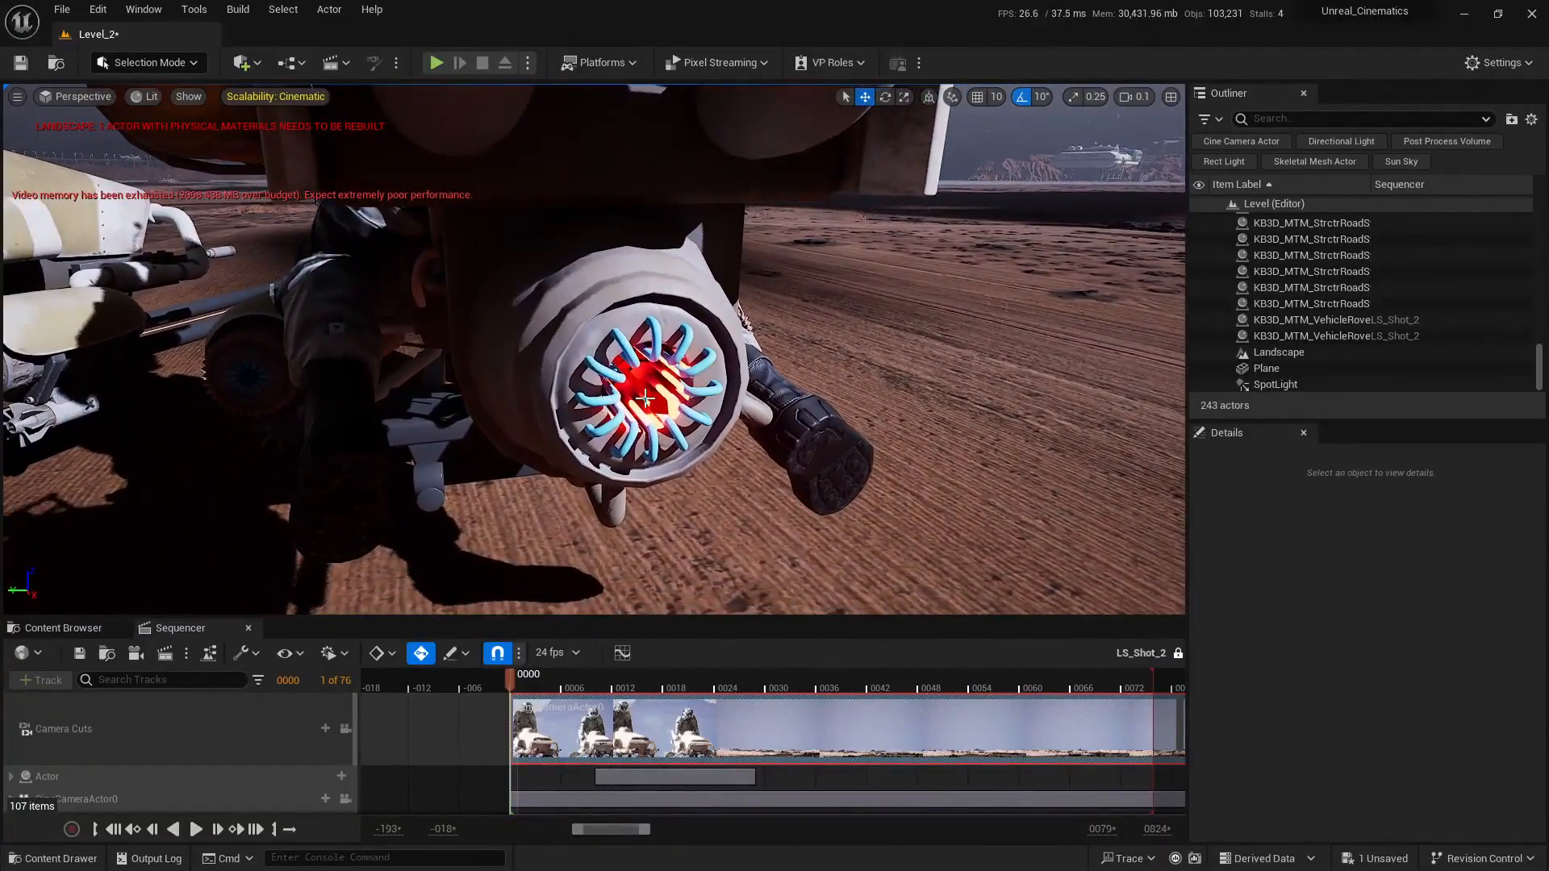
Reselect the nozzle's spot light and set its Intensity to 200 cd and Volumetric Scattering Intensity to 4
{"action": "left_click", "coordinate": [662, 408]}
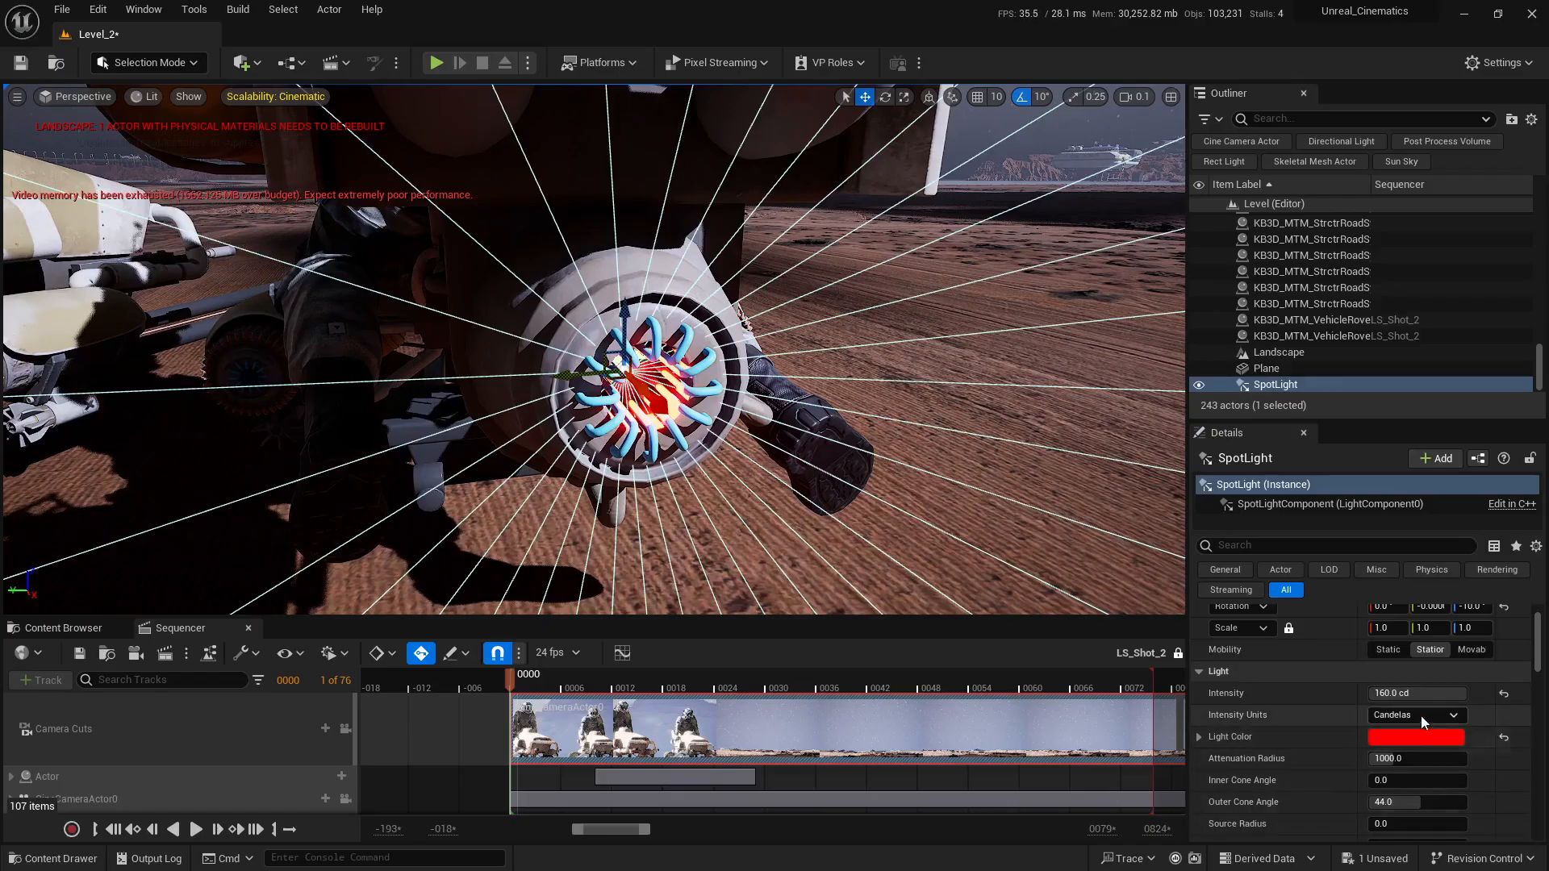
{"action": "left_click", "coordinate": [1391, 690]}
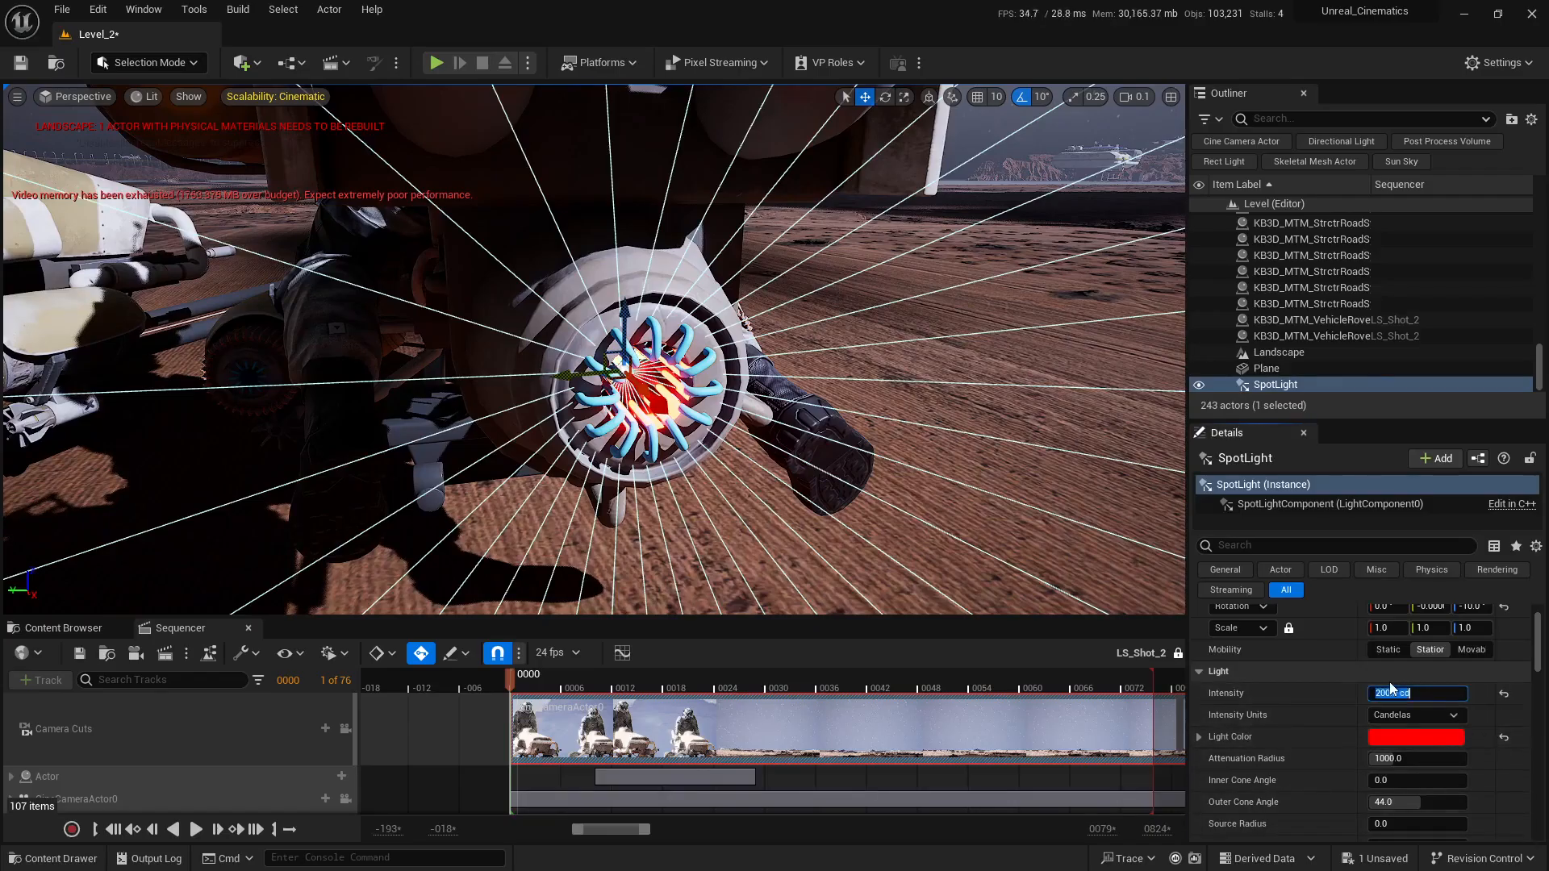
{"action": "scroll", "coordinate": [1300, 719], "scroll_direction": "down", "scroll_amount": 3}
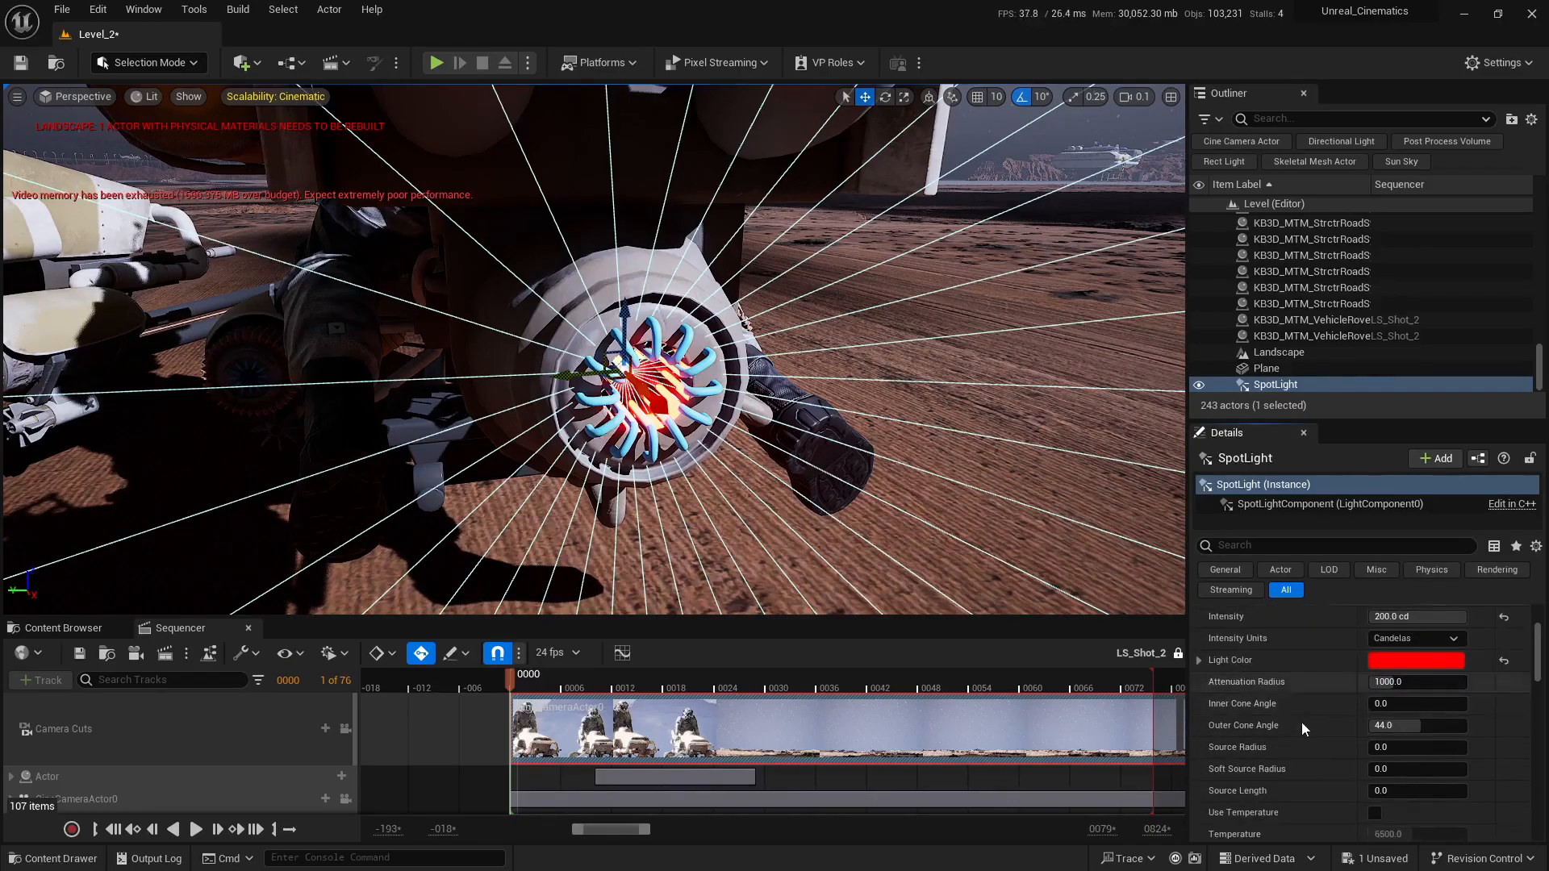
{"action": "scroll", "coordinate": [1291, 735], "scroll_direction": "down", "scroll_amount": 4}
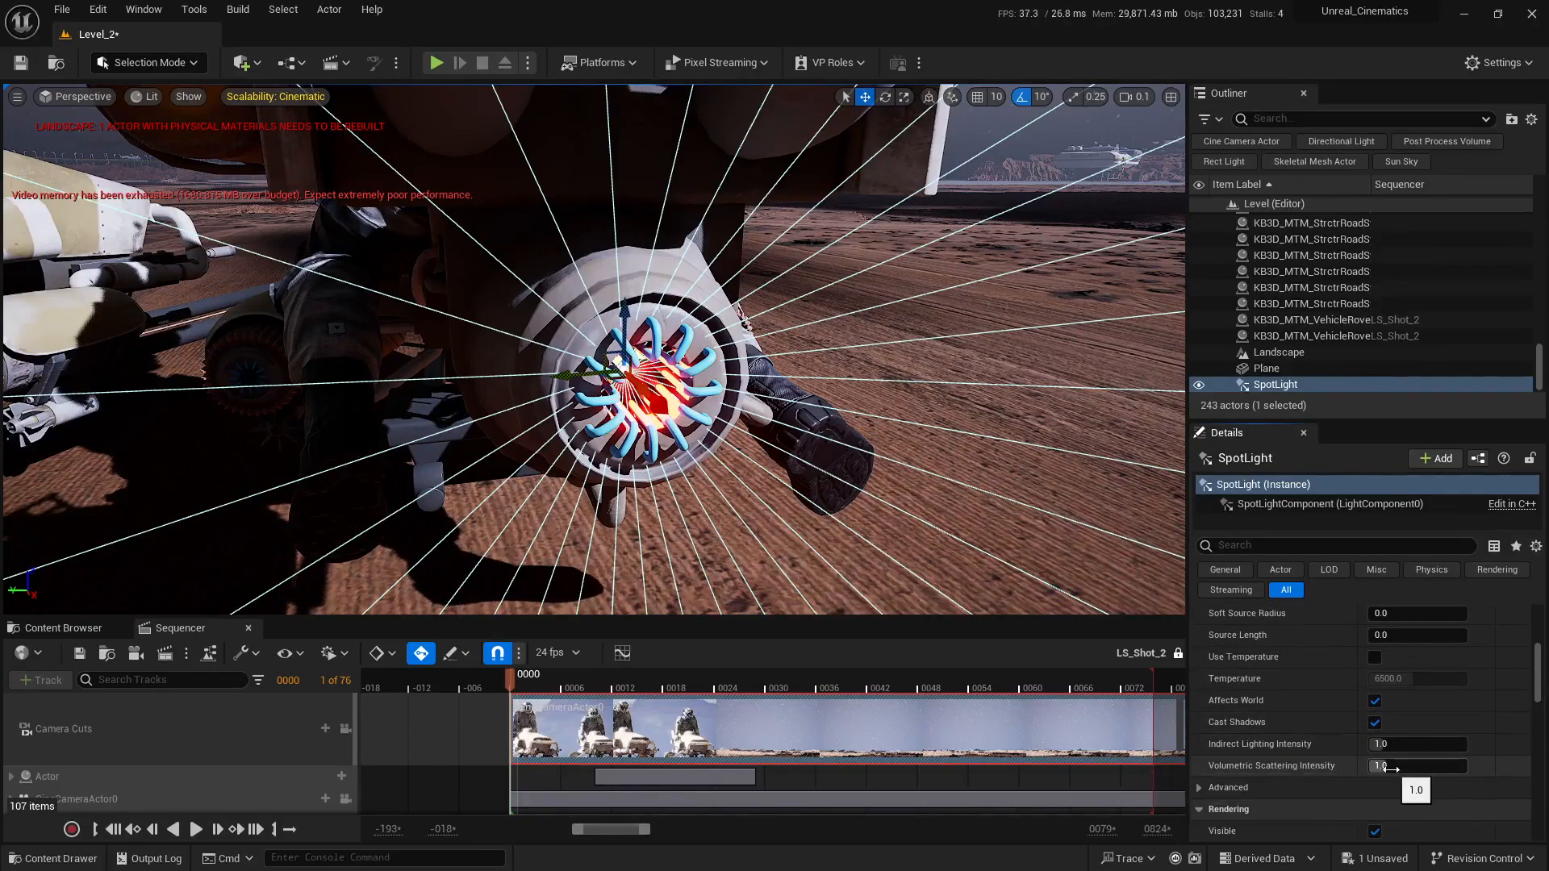
{"action": "left_click_drag", "start_coordinate": [1398, 767], "coordinate": [1466, 767]}
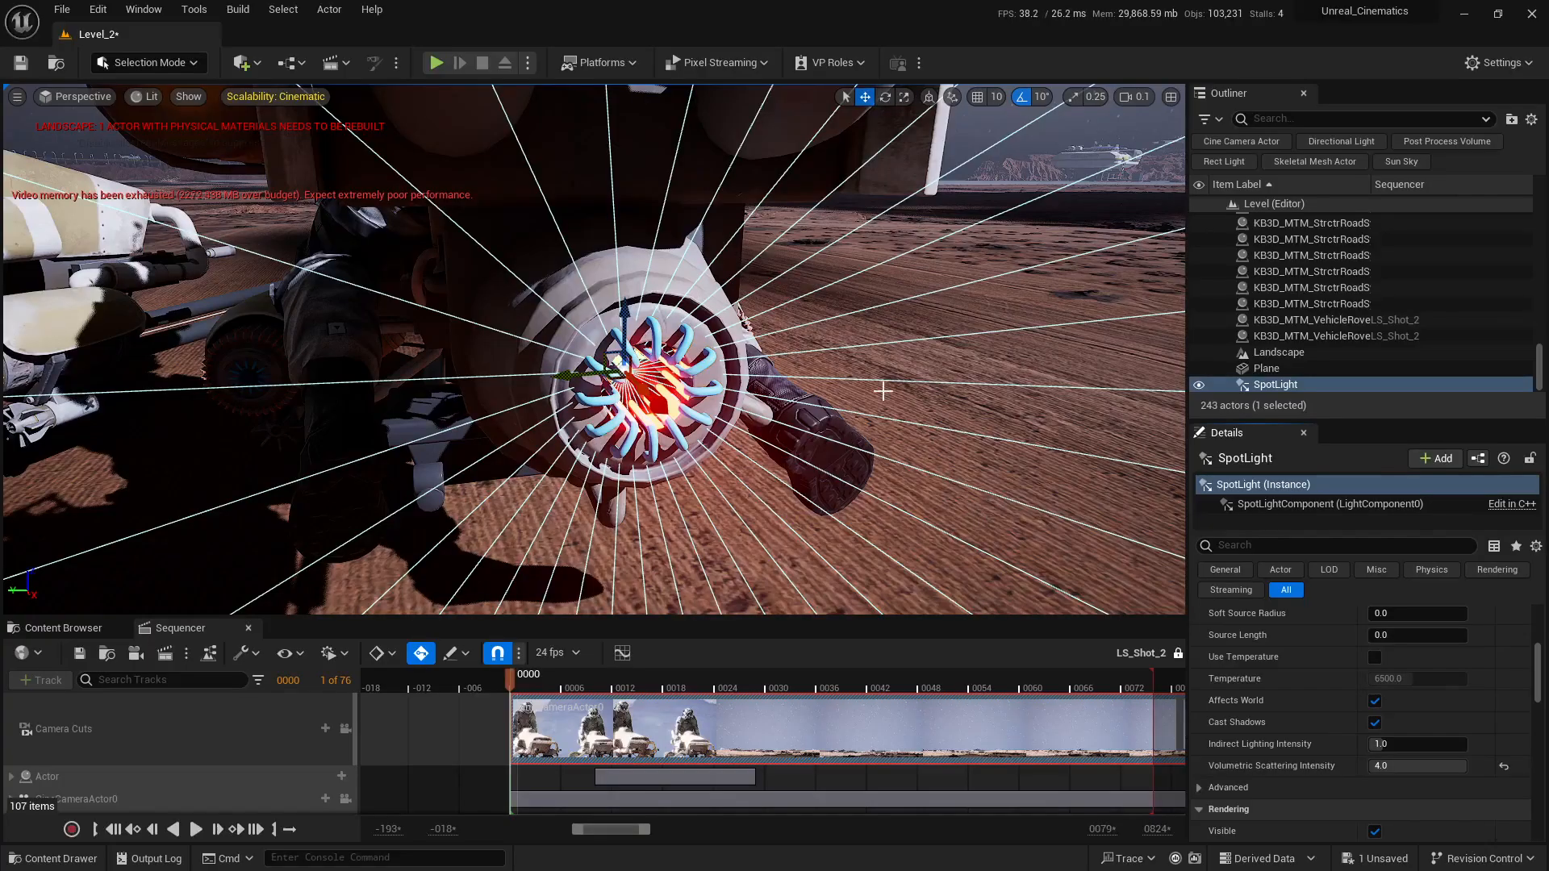
Set the rear nozzle spot light's Volumetric Scattering Intensity to 10
{"action": "right_click_drag", "start_coordinate": [882, 391], "coordinate": [815, 391]}
{"action": "scroll", "coordinate": [883, 391], "scroll_direction": "up", "scroll_amount": 1}
{"action": "scroll", "coordinate": [658, 404], "scroll_direction": "up", "scroll_amount": 1}
{"action": "scroll", "coordinate": [847, 407], "scroll_direction": "down", "scroll_amount": 1}
{"action": "key", "text": "g"}
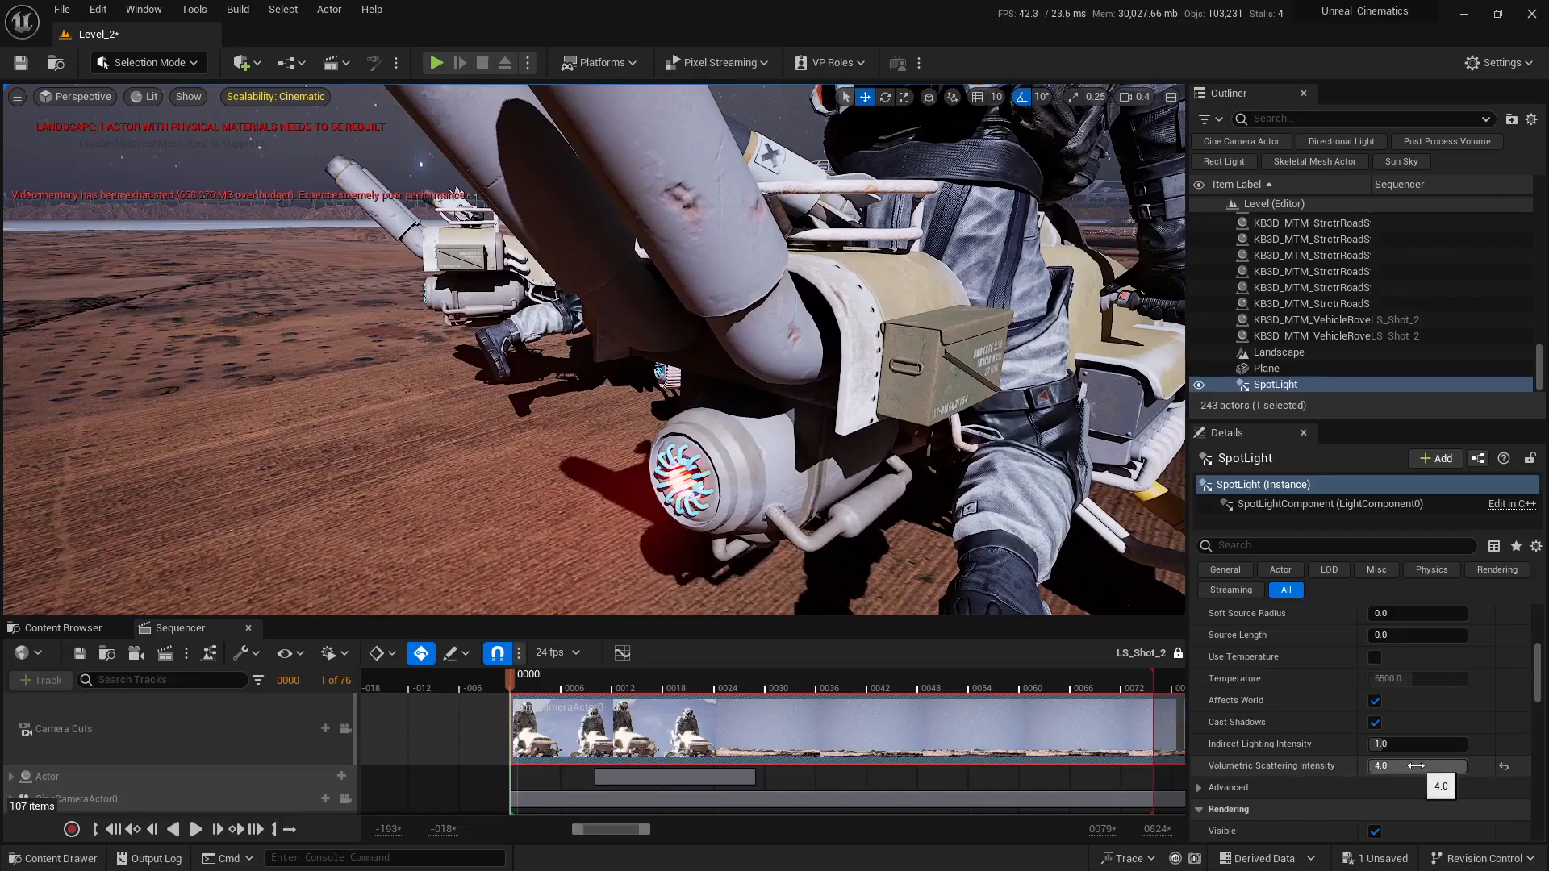
{"action": "left_click", "coordinate": [1415, 766]}
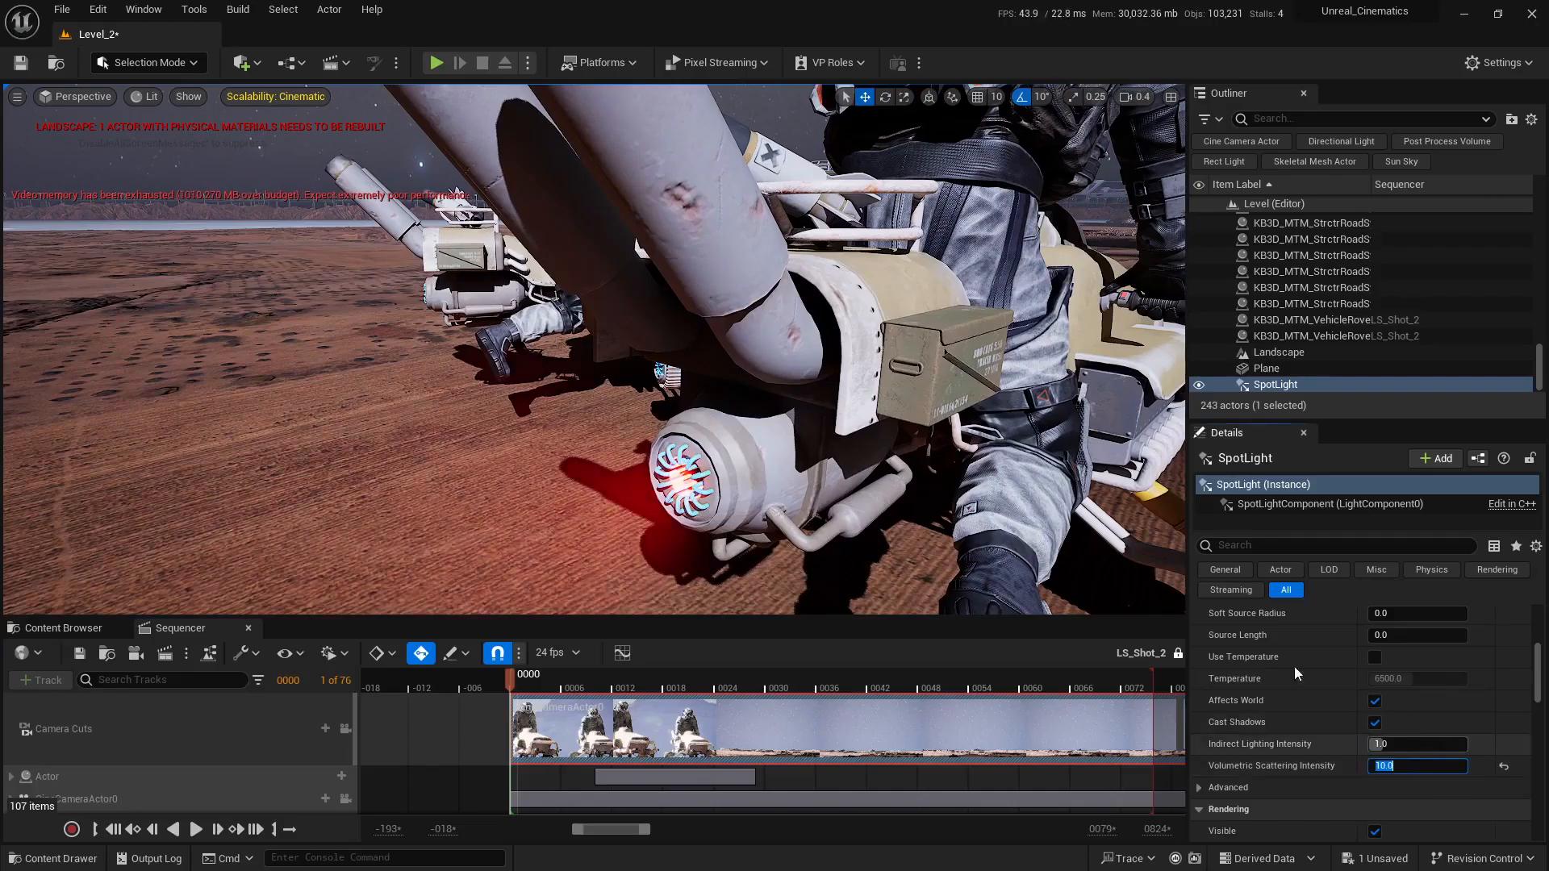
{"action": "right_click_drag", "start_coordinate": [855, 404], "coordinate": [896, 427]}
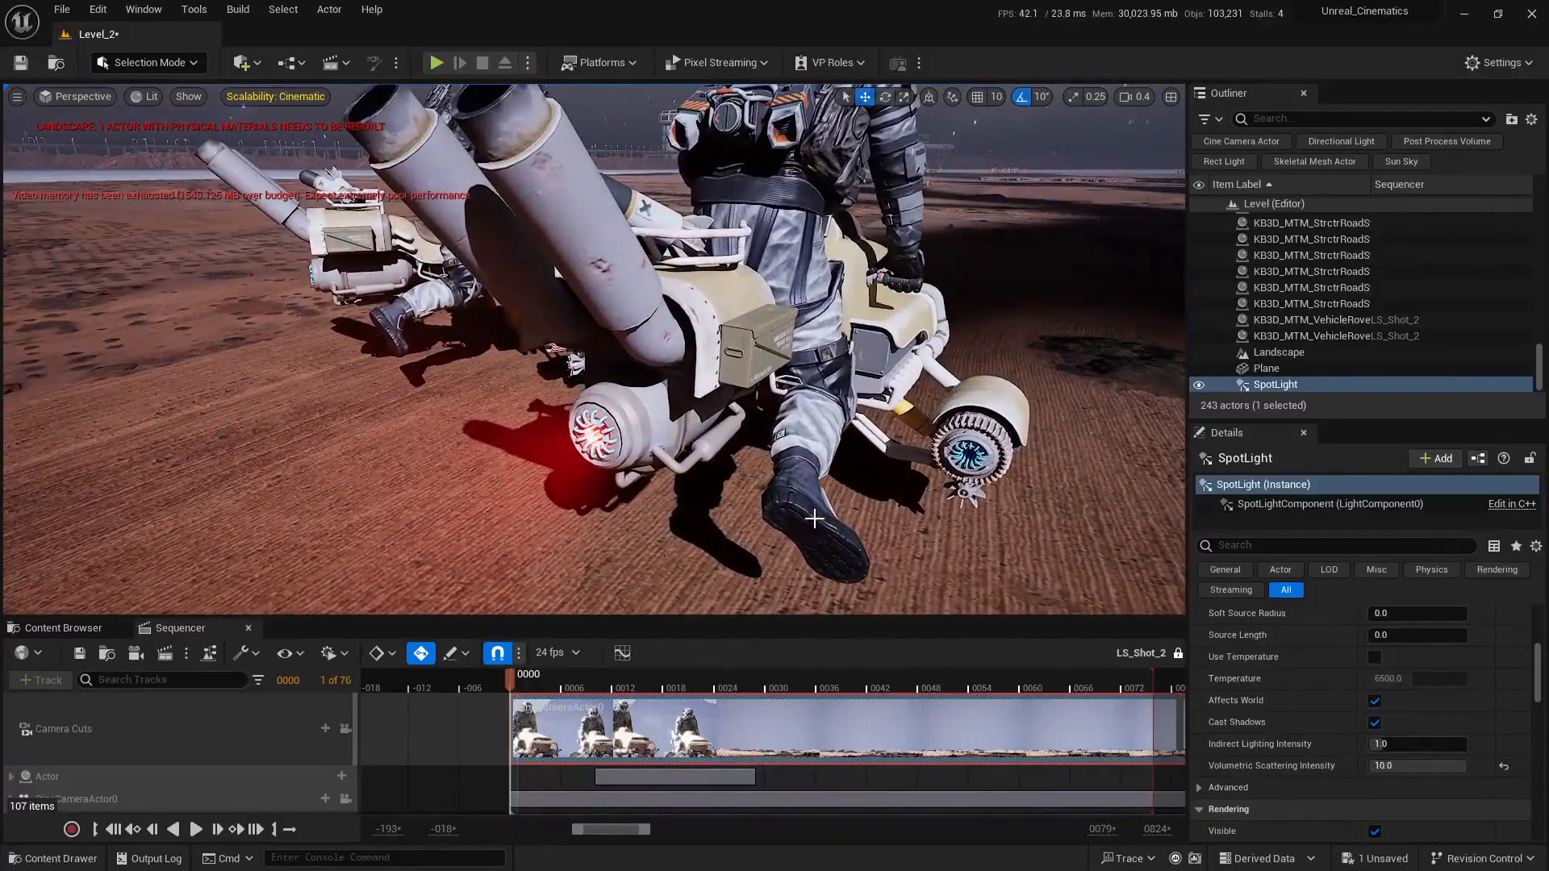
{"action": "right_click_drag", "start_coordinate": [809, 530], "coordinate": [827, 557]}
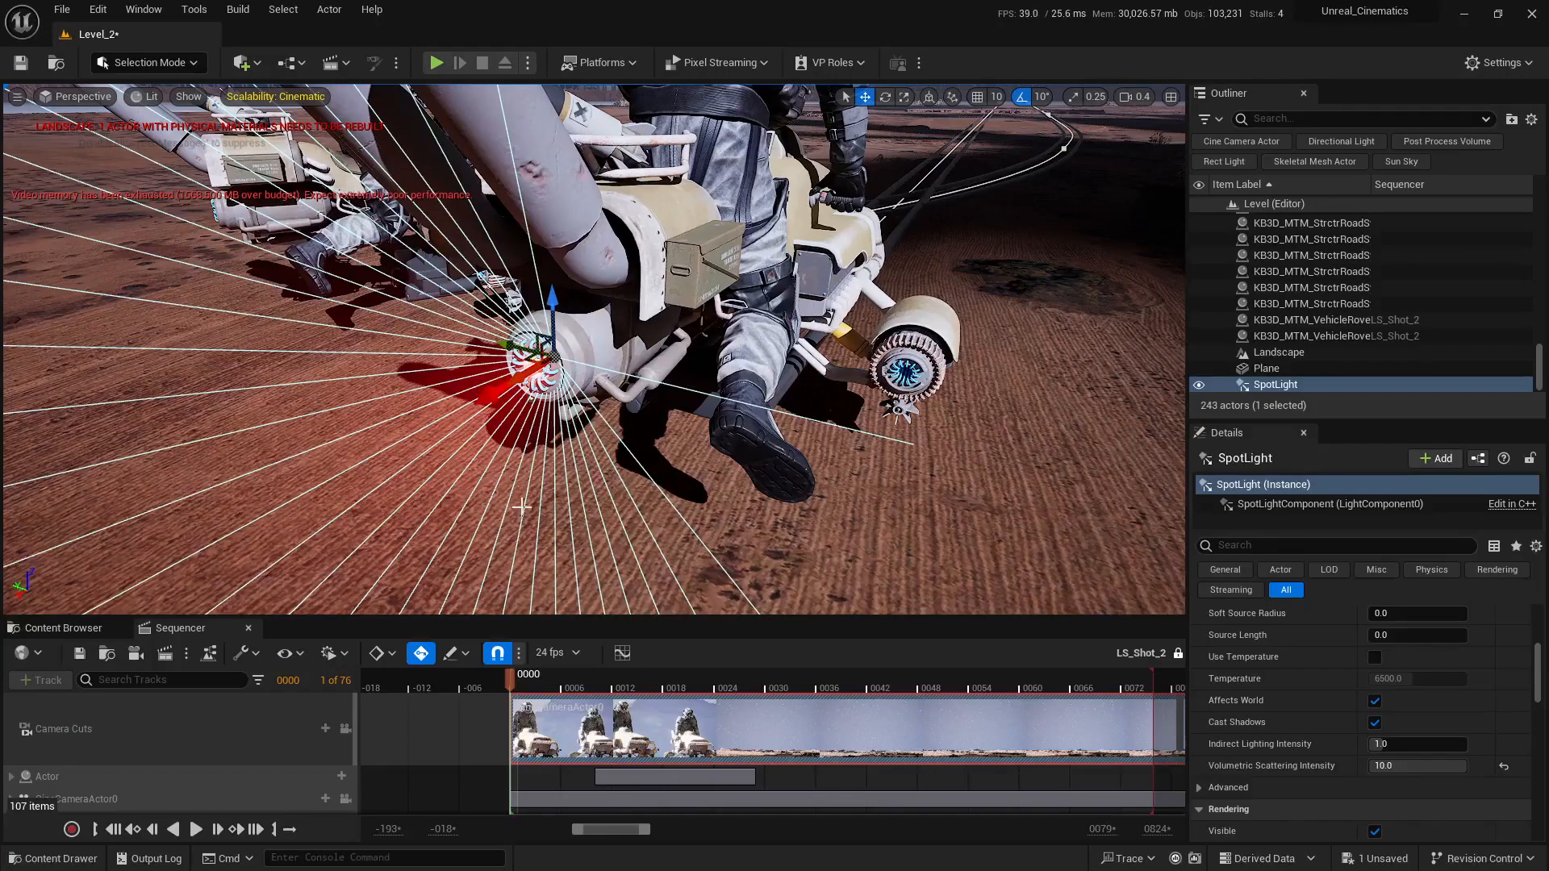
Duplicate the rear nozzle's spot light and move the copy into the same bike's side thruster
{"action": "right_click_drag", "start_coordinate": [675, 476], "coordinate": [746, 480]}
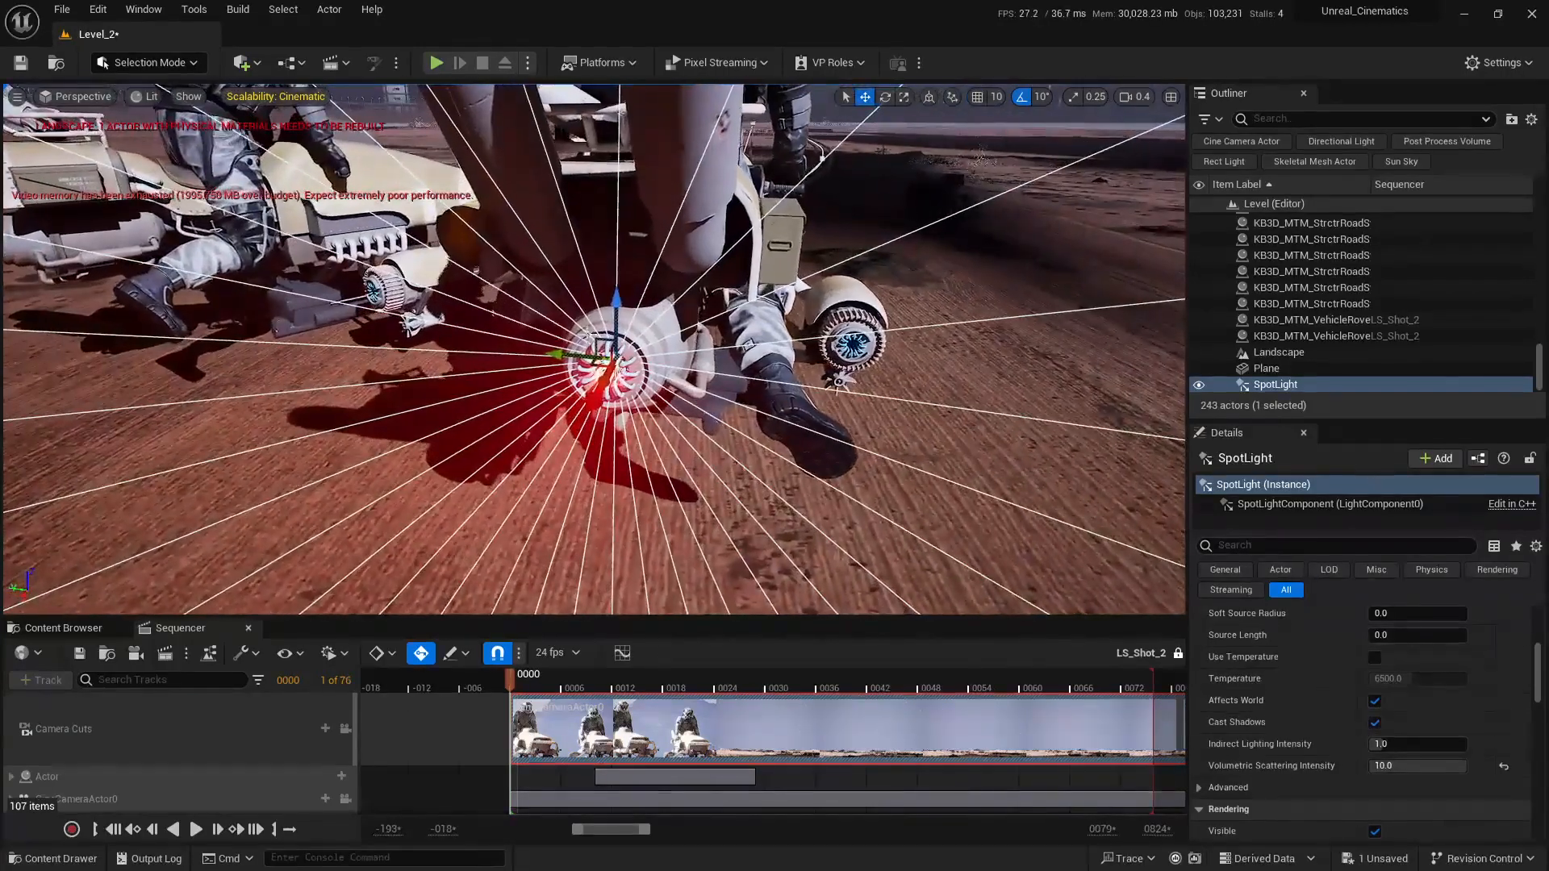
{"action": "right_click_drag", "start_coordinate": [715, 430], "coordinate": [747, 445]}
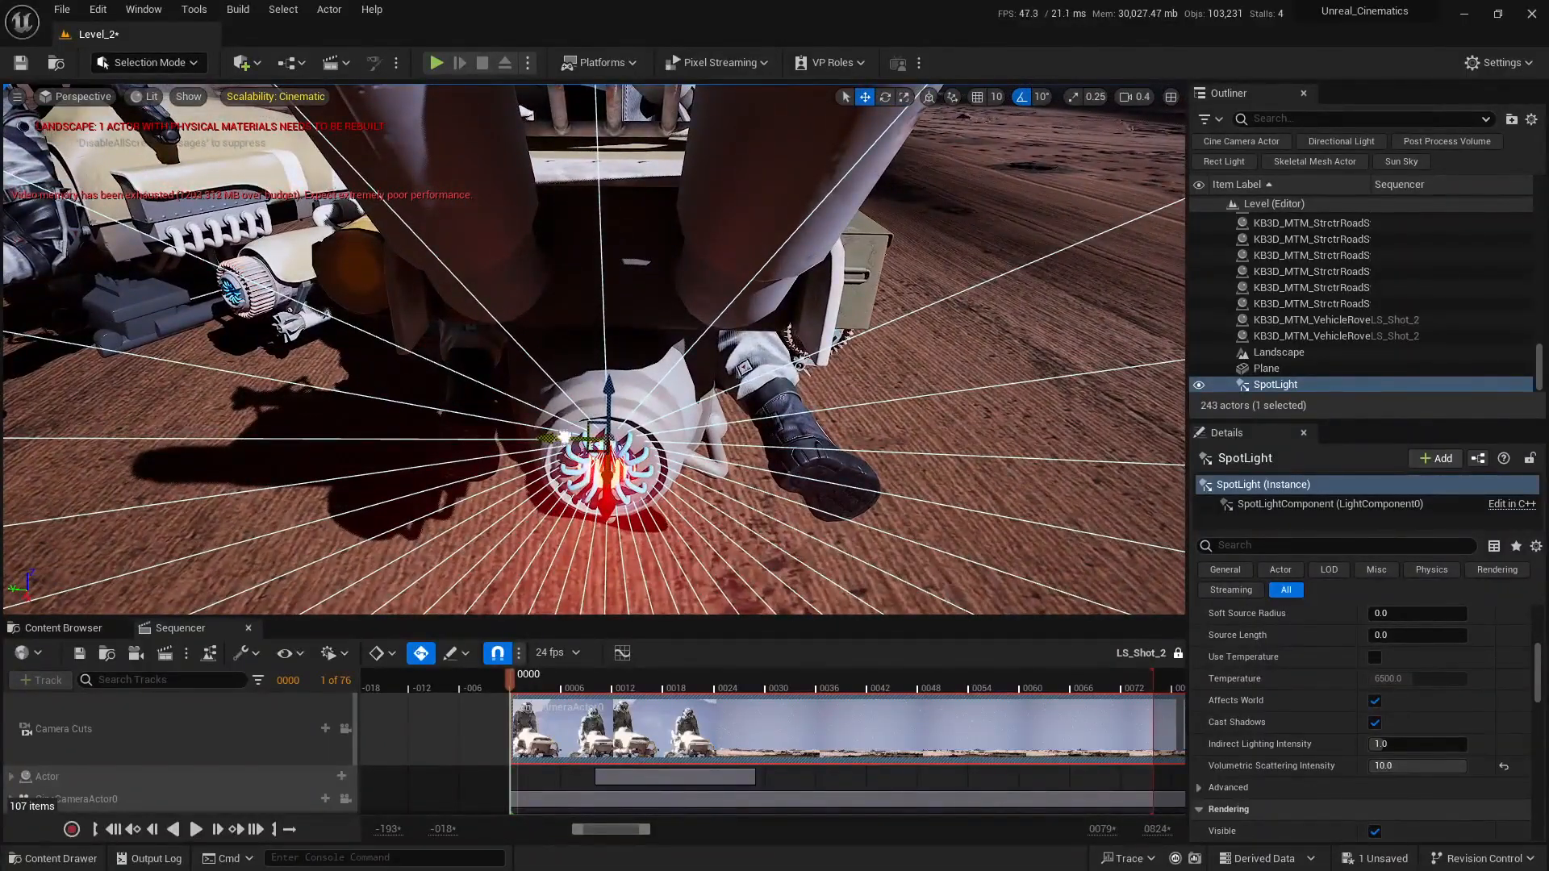
{"action": "left_click_drag", "start_coordinate": [606, 440], "coordinate": [857, 443], "text": "alt"}
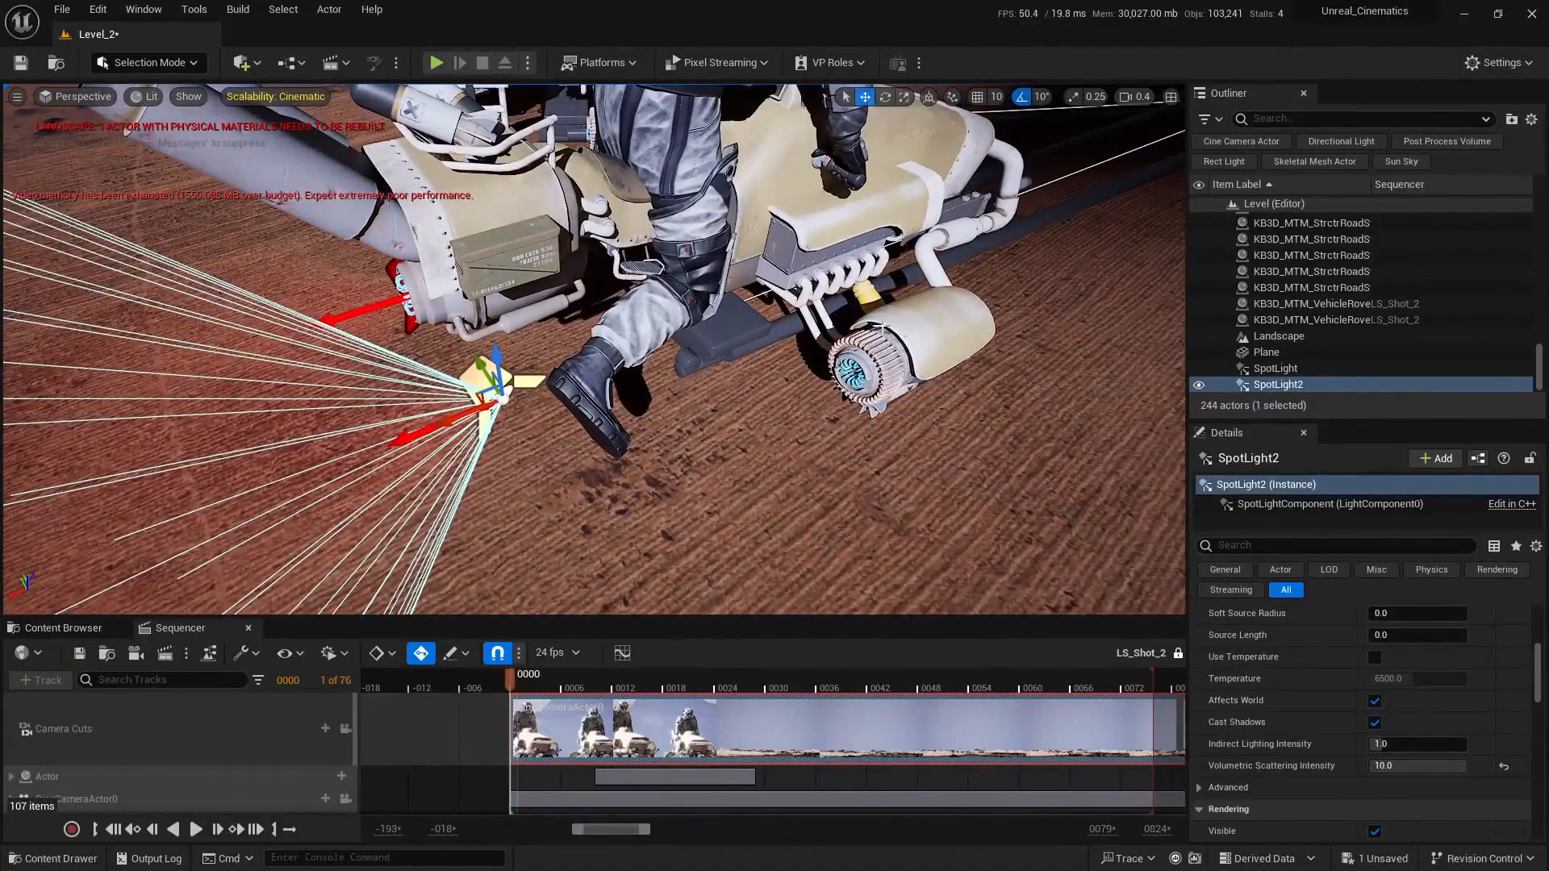
{"action": "right_click_drag", "start_coordinate": [785, 500], "coordinate": [726, 505]}
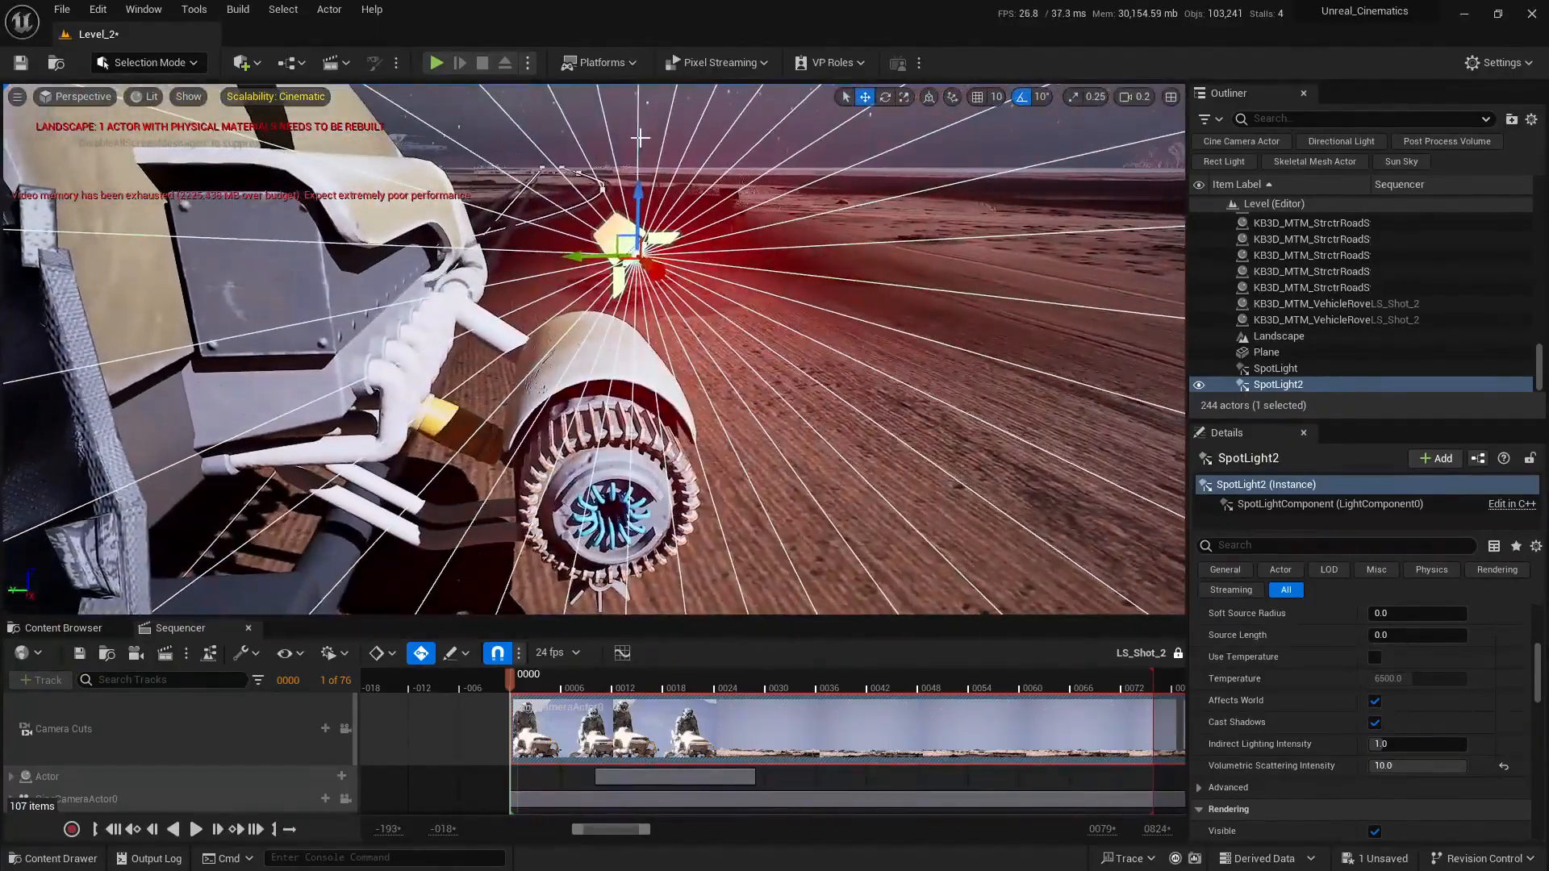
{"action": "left_click_drag", "start_coordinate": [642, 184], "coordinate": [619, 473]}
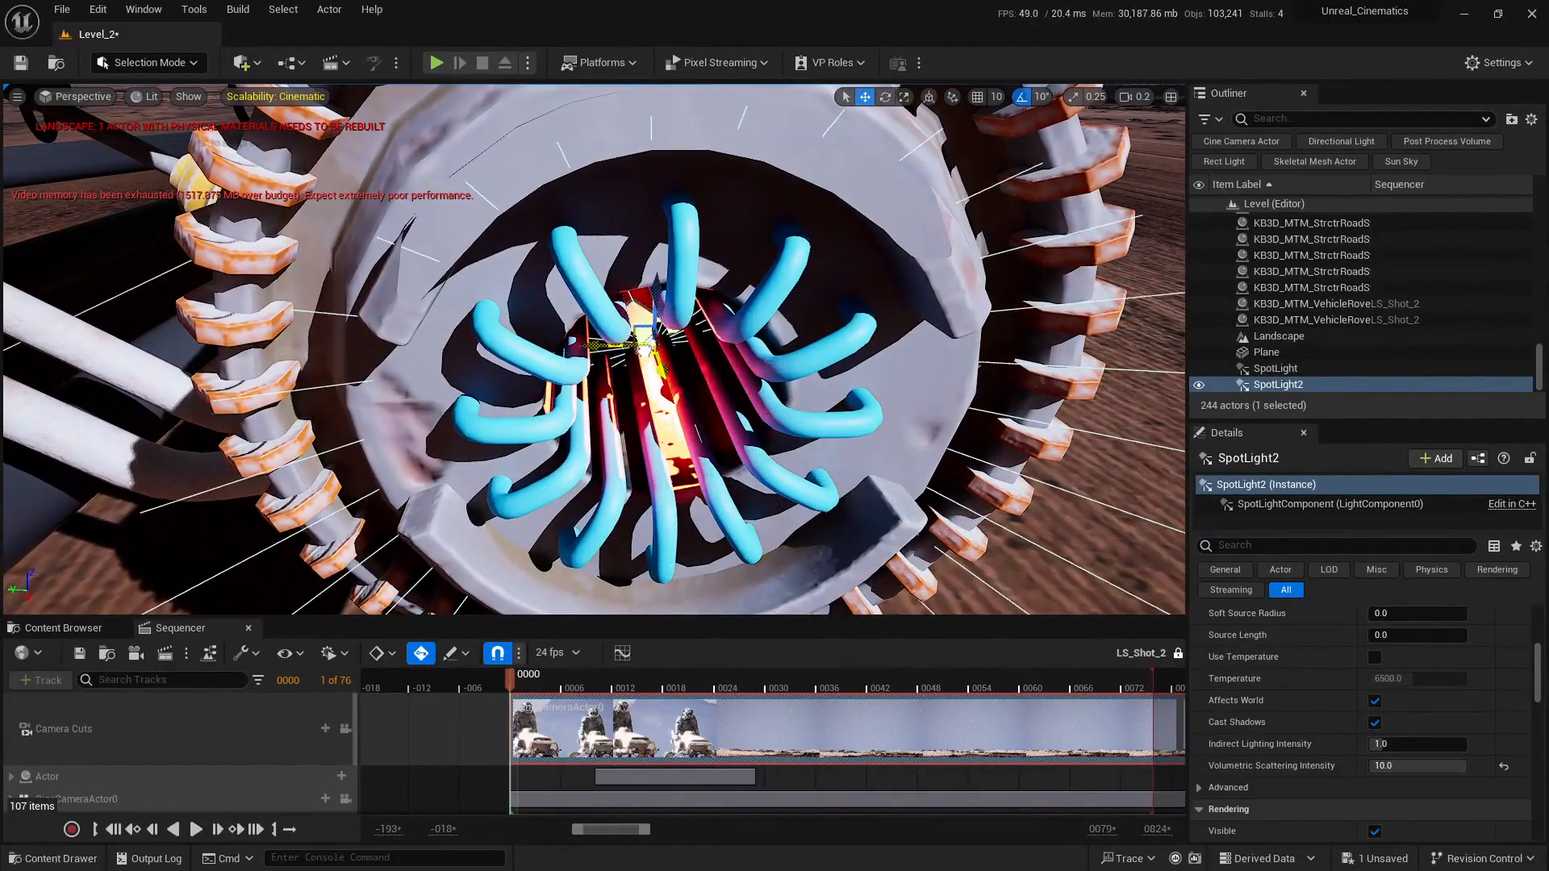
Center the duplicated spot light sideways and vertically within the side thruster's ring of blue coils
{"action": "right_click_drag", "start_coordinate": [748, 612], "coordinate": [744, 532]}
{"action": "key", "text": "s"}
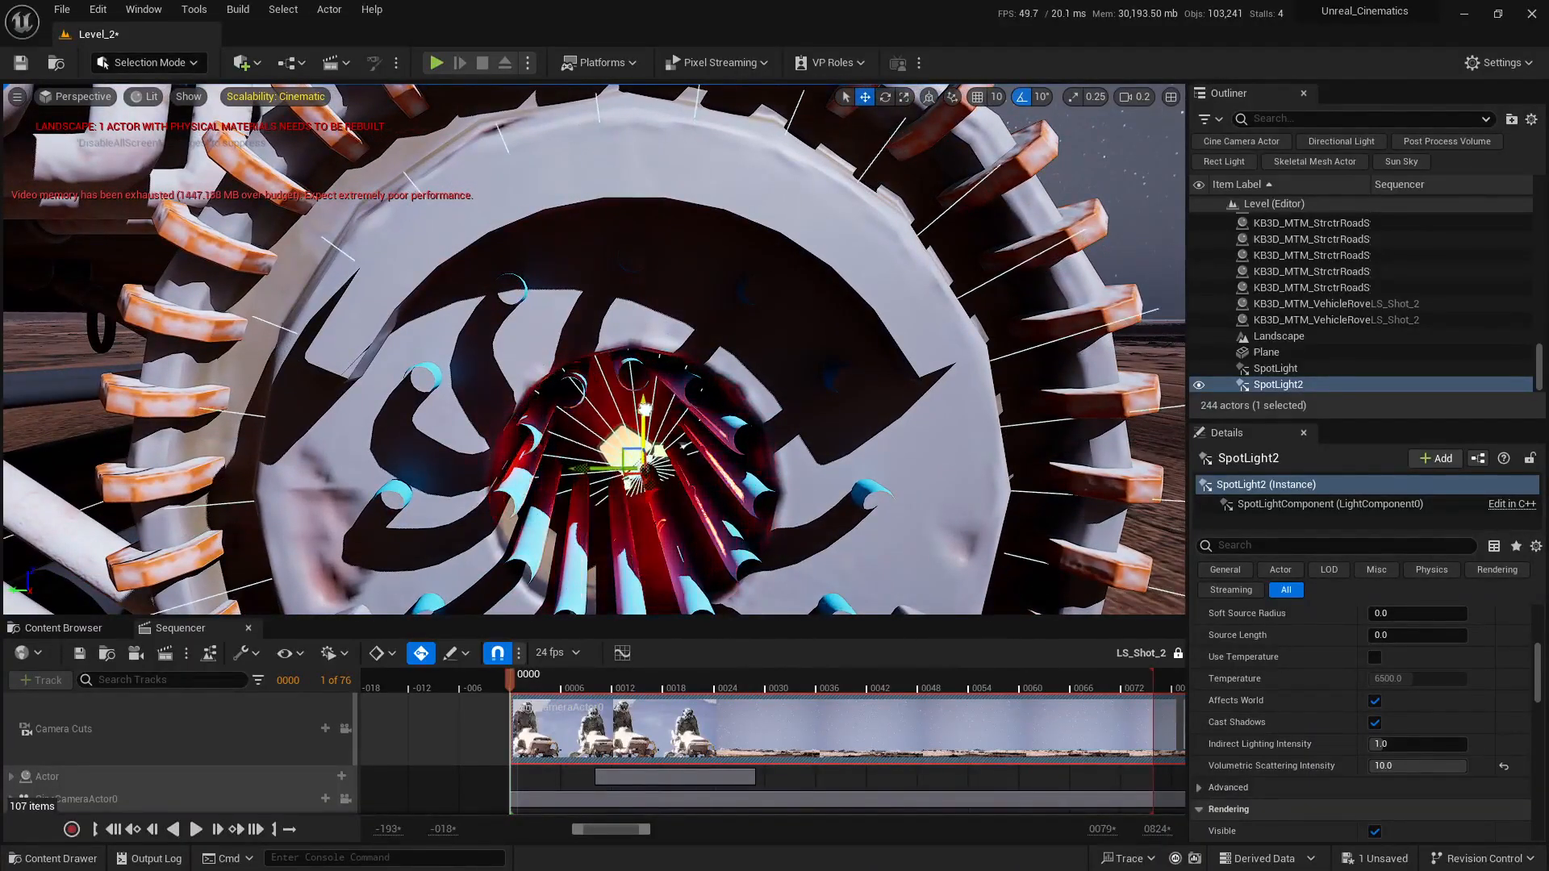
{"action": "key", "text": "s"}
{"action": "right_click_drag", "start_coordinate": [638, 374], "coordinate": [643, 355]}
{"action": "key", "text": "w"}
{"action": "key", "text": "s"}
{"action": "key", "text": "s"}
{"action": "right_click_drag", "start_coordinate": [654, 439], "coordinate": [630, 432]}
{"action": "key", "text": "w"}
{"action": "scroll", "coordinate": [654, 439], "scroll_direction": "down", "scroll_amount": 1}
{"action": "left_click_drag", "start_coordinate": [605, 405], "coordinate": [586, 406]}
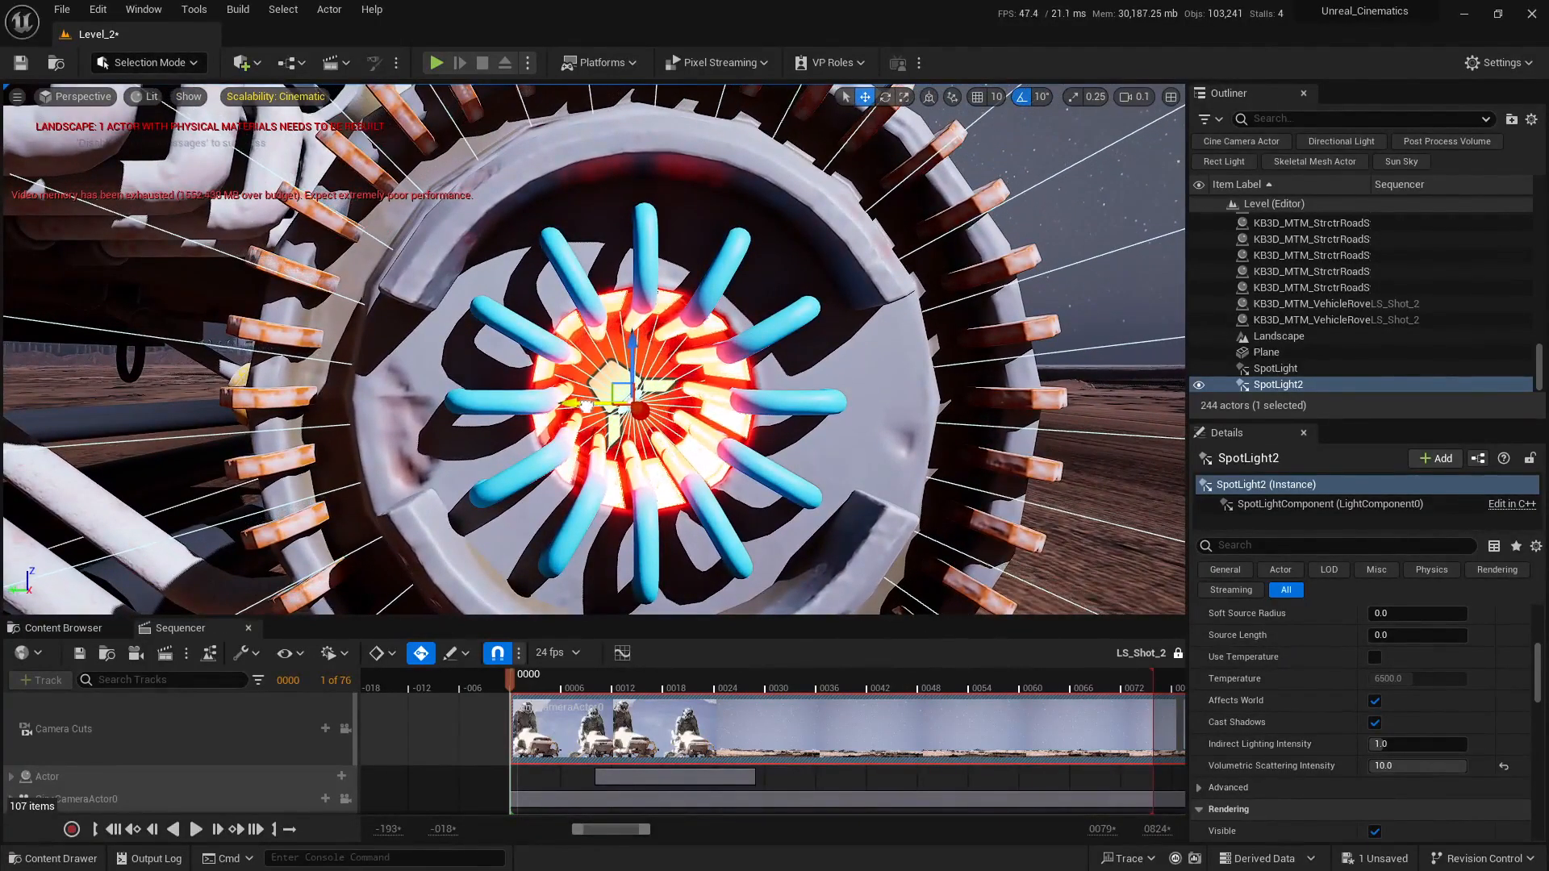
{"action": "left_click_drag", "start_coordinate": [630, 349], "coordinate": [630, 342]}
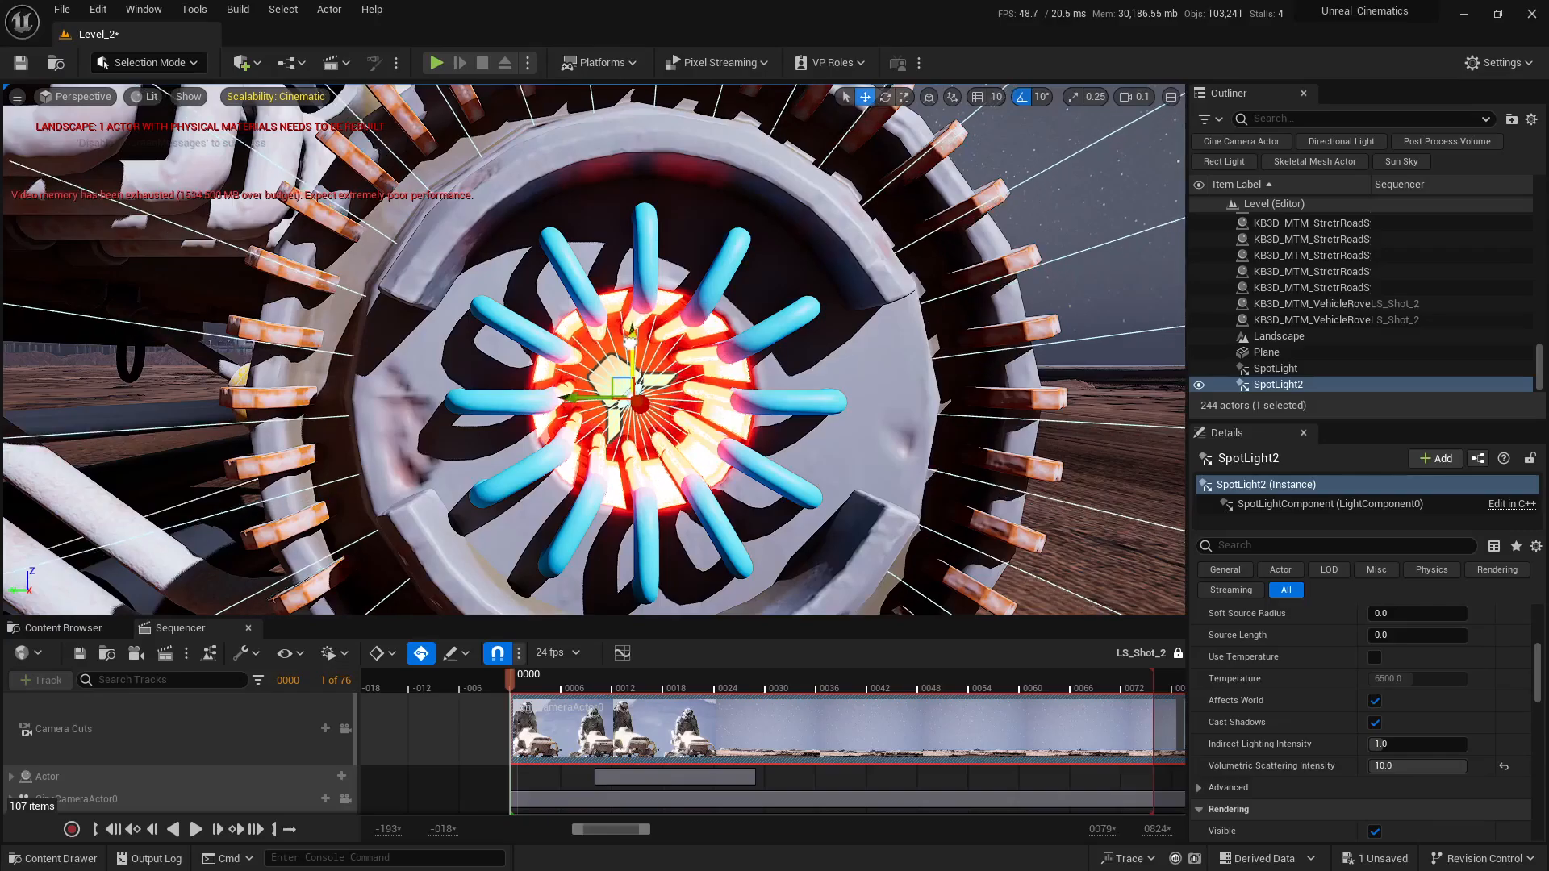
Turn off rotation snapping and rotate the duplicated spot light slightly to line it up with the side thruster
{"action": "key", "text": "s"}
{"action": "right_click_drag", "start_coordinate": [630, 342], "coordinate": [589, 399]}
{"action": "key", "text": "w"}
{"action": "left_click", "coordinate": [1023, 99]}
{"action": "key", "text": "e"}
{"action": "left_click_drag", "start_coordinate": [593, 409], "coordinate": [630, 422]}
{"action": "right_click_drag", "start_coordinate": [757, 457], "coordinate": [756, 490]}
{"action": "key", "text": "e"}
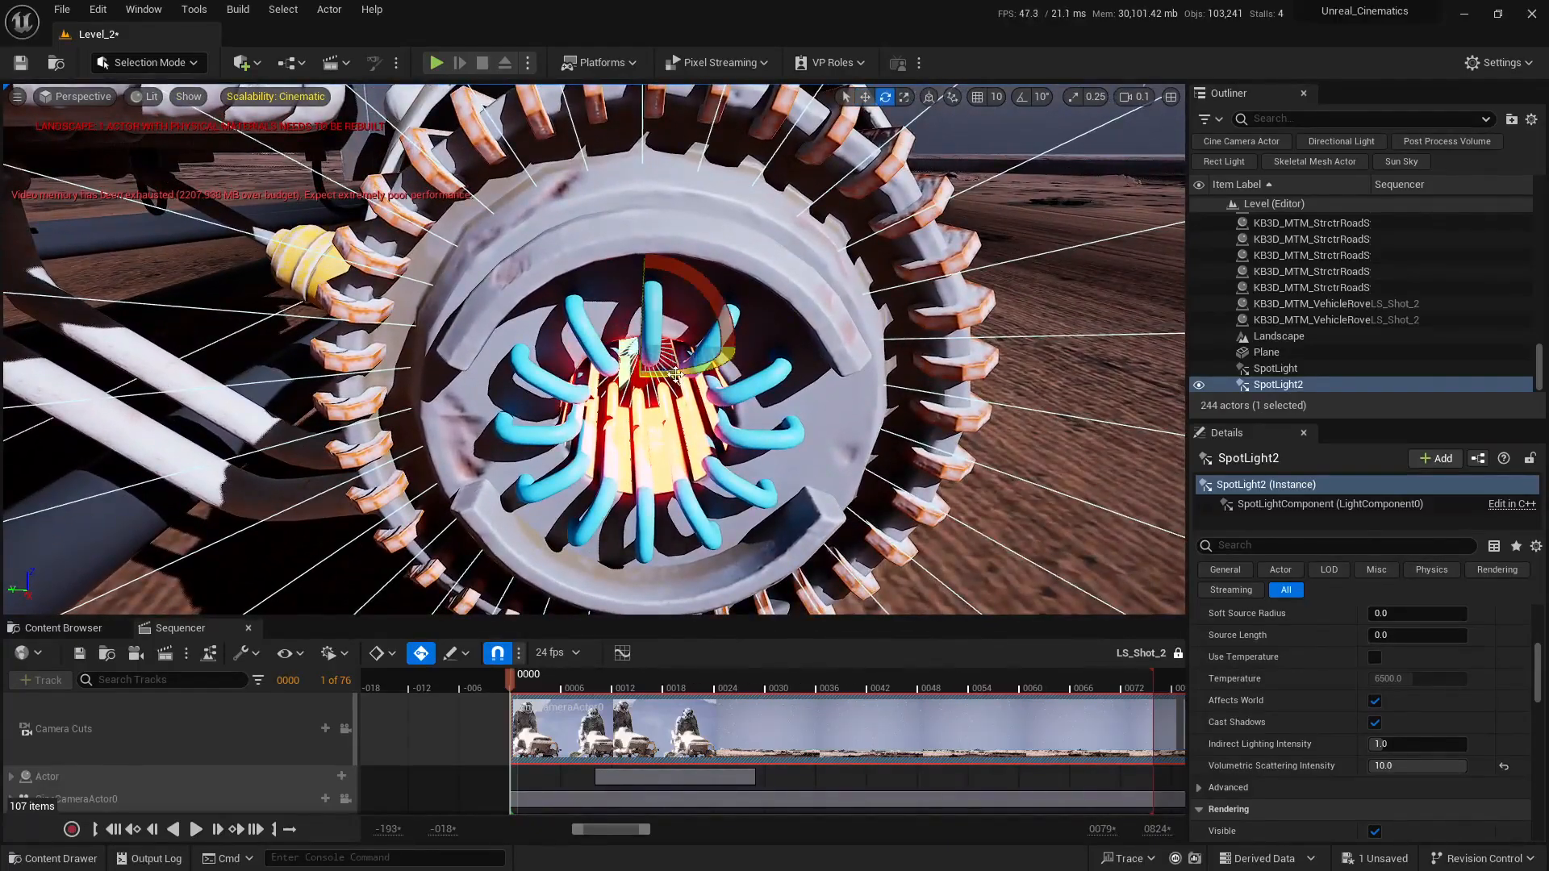
{"action": "left_click_drag", "start_coordinate": [676, 374], "coordinate": [667, 379]}
{"action": "right_click_drag", "start_coordinate": [719, 457], "coordinate": [718, 418]}
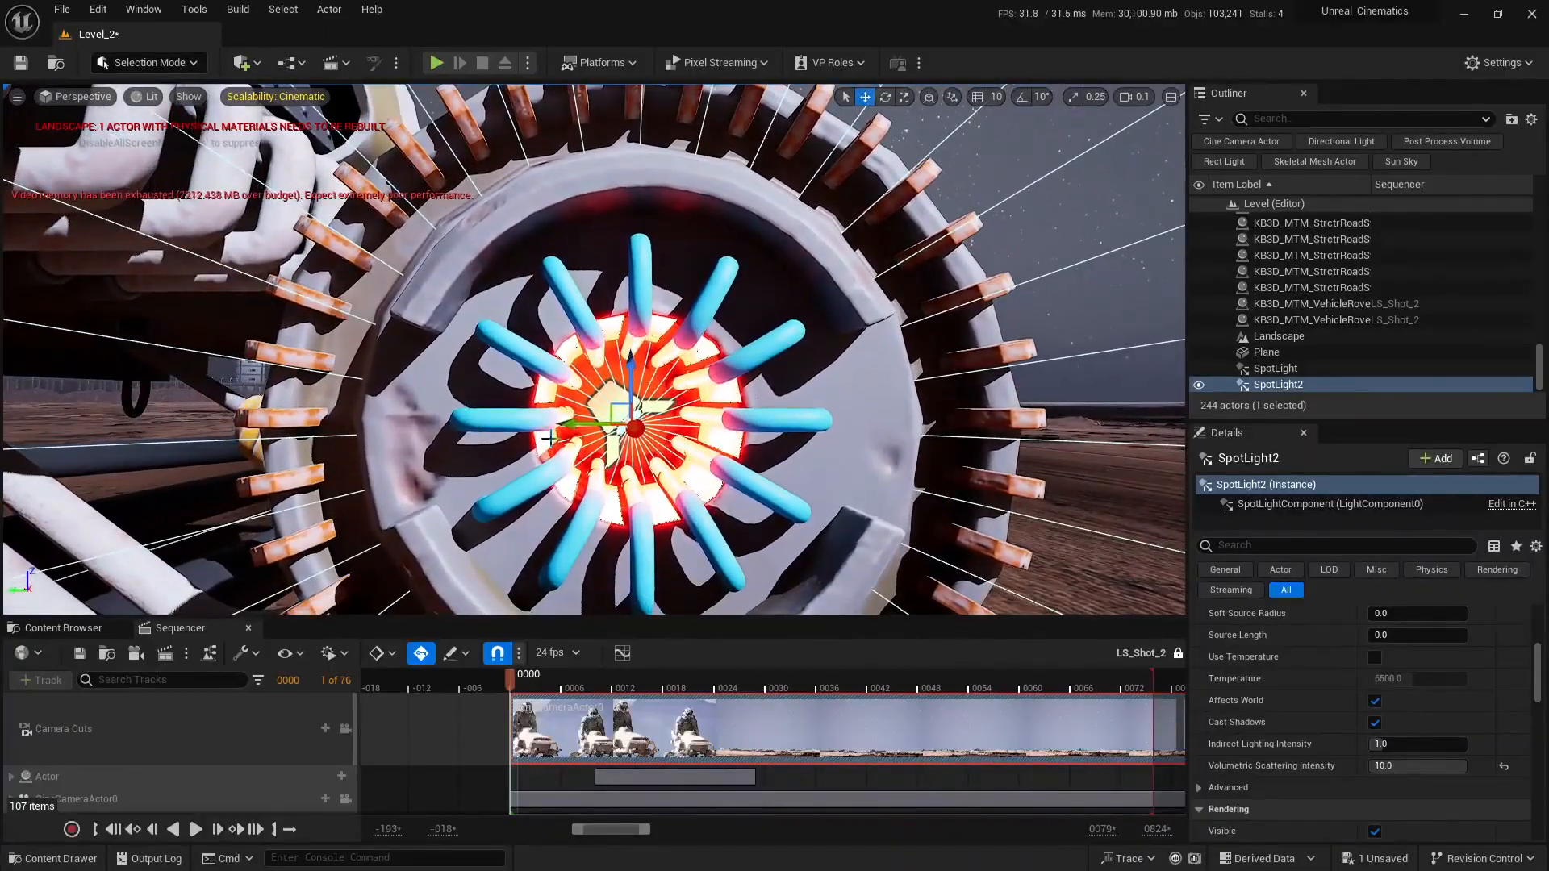
Fine-tune the duplicated spot light's position, placing it deep inside the side thruster behind the coils
{"action": "left_click_drag", "start_coordinate": [635, 382], "coordinate": [623, 373]}
{"action": "right_click_drag", "start_coordinate": [623, 373], "coordinate": [613, 370]}
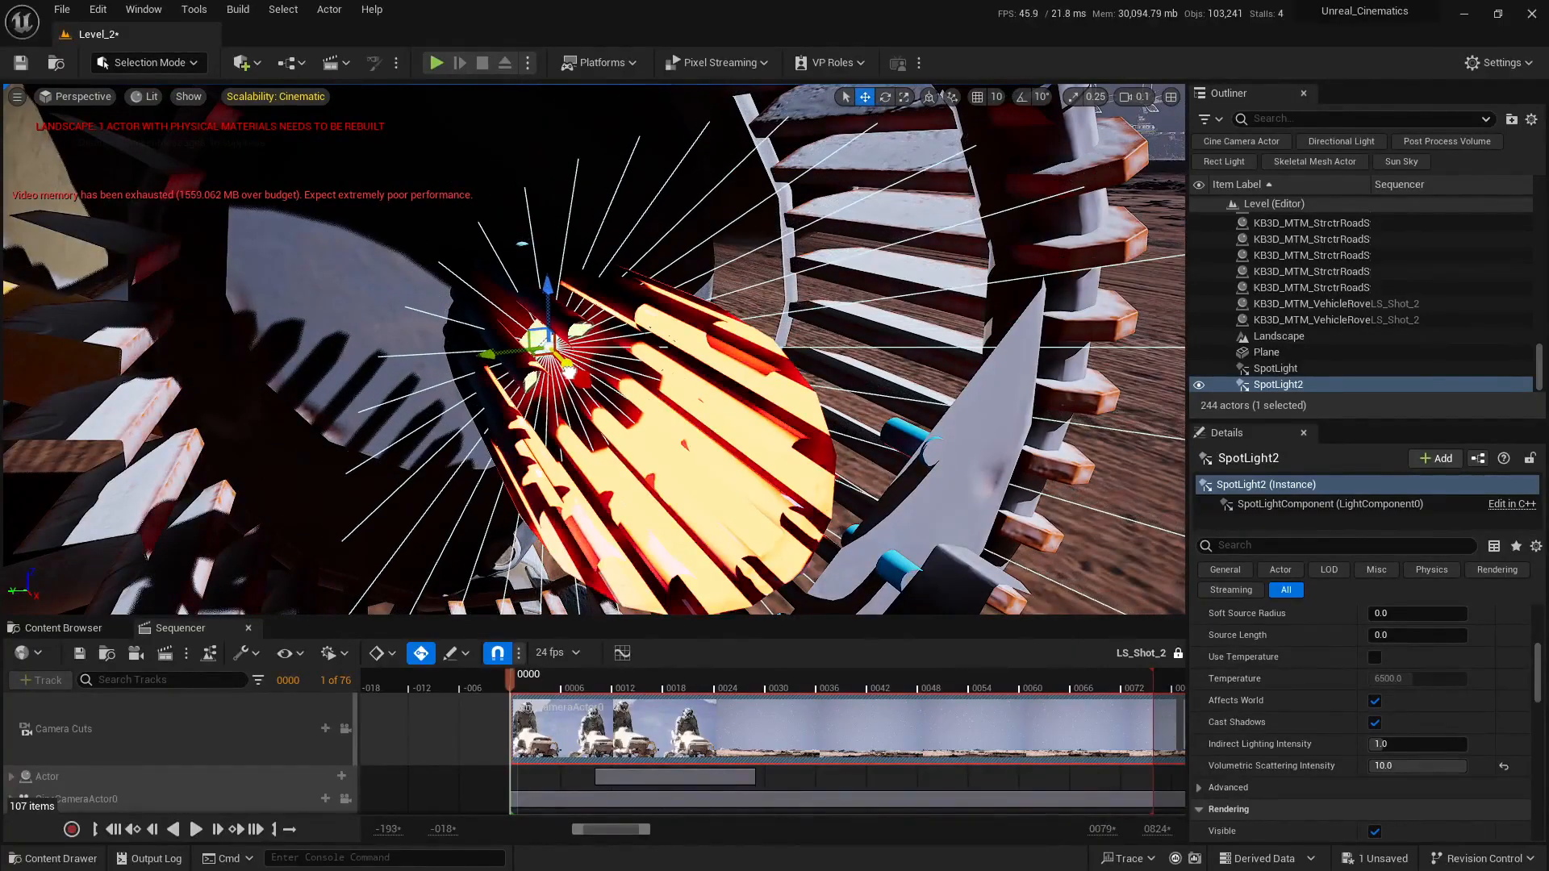
{"action": "key", "text": "s"}
{"action": "scroll", "coordinate": [687, 439], "scroll_direction": "up", "scroll_amount": 3}
{"action": "mouse_move", "coordinate": [686, 439]}
{"action": "right_mouse_down"}
{"action": "mouse_move", "coordinate": [654, 428]}
{"action": "mouse_move", "coordinate": [686, 484]}
{"action": "mouse_move", "coordinate": [649, 448]}
{"action": "mouse_move", "coordinate": [581, 436]}
{"action": "mouse_move", "coordinate": [609, 432]}
{"action": "mouse_move", "coordinate": [629, 460]}
{"action": "mouse_move", "coordinate": [585, 444]}
{"action": "mouse_move", "coordinate": [662, 444]}
{"action": "right_mouse_up"}
{"action": "key", "text": "w"}
{"action": "key", "text": "w"}
{"action": "scroll", "coordinate": [630, 460], "scroll_direction": "down", "scroll_amount": 2}
{"action": "key", "text": "w"}
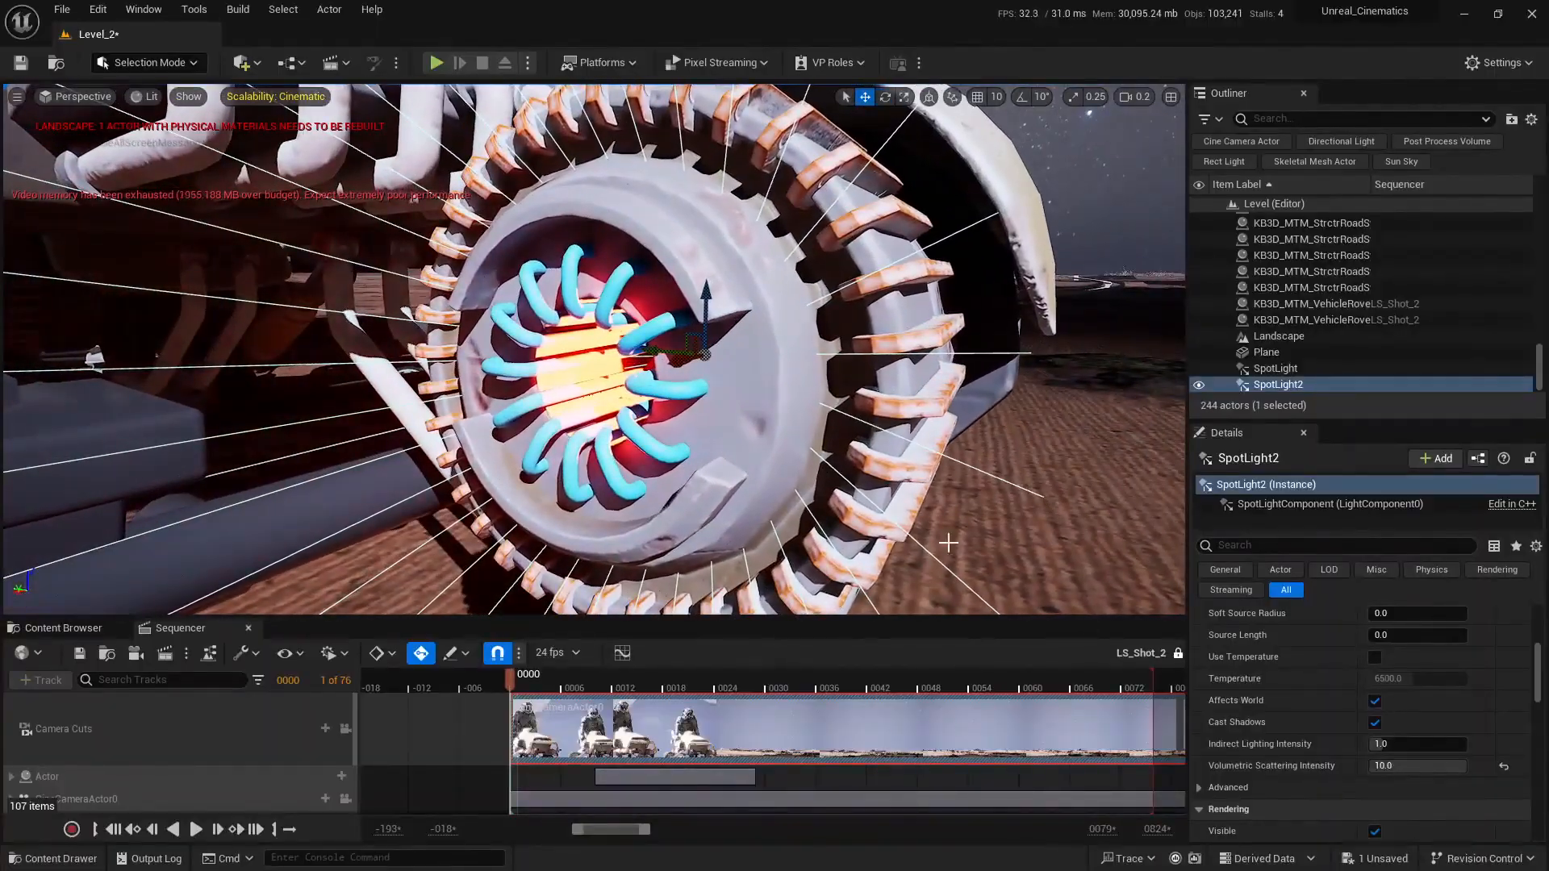
Set the side thruster light's Outer Cone Angle to about 27.57 and Inner Cone Angle to about 9.22
{"action": "scroll", "coordinate": [1363, 720], "scroll_direction": "up", "scroll_amount": 5}
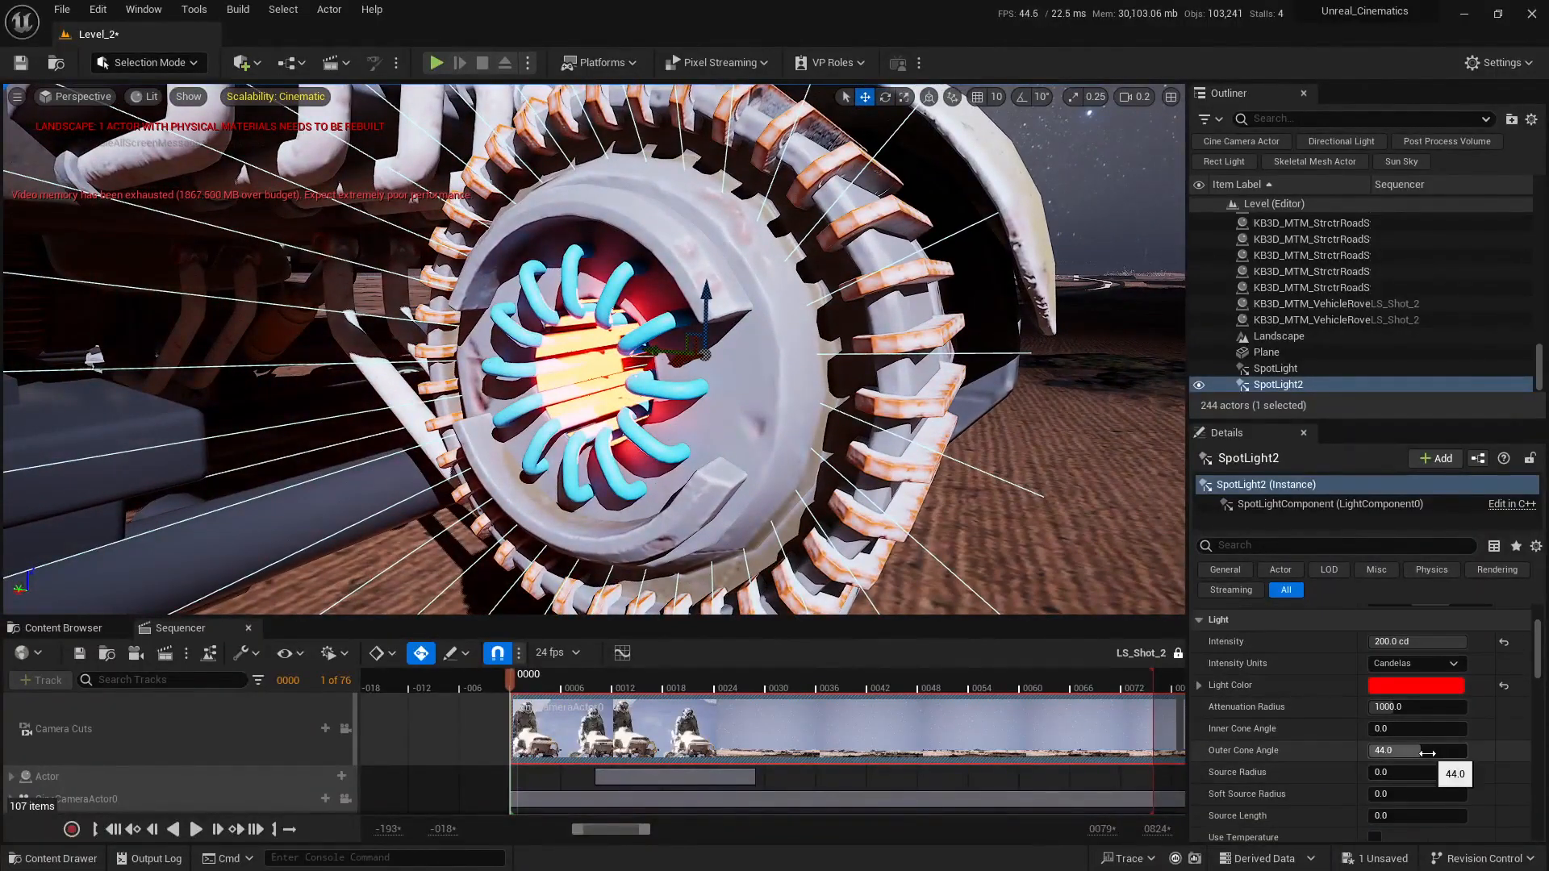
{"action": "left_click_drag", "start_coordinate": [1427, 752], "coordinate": [1409, 752]}
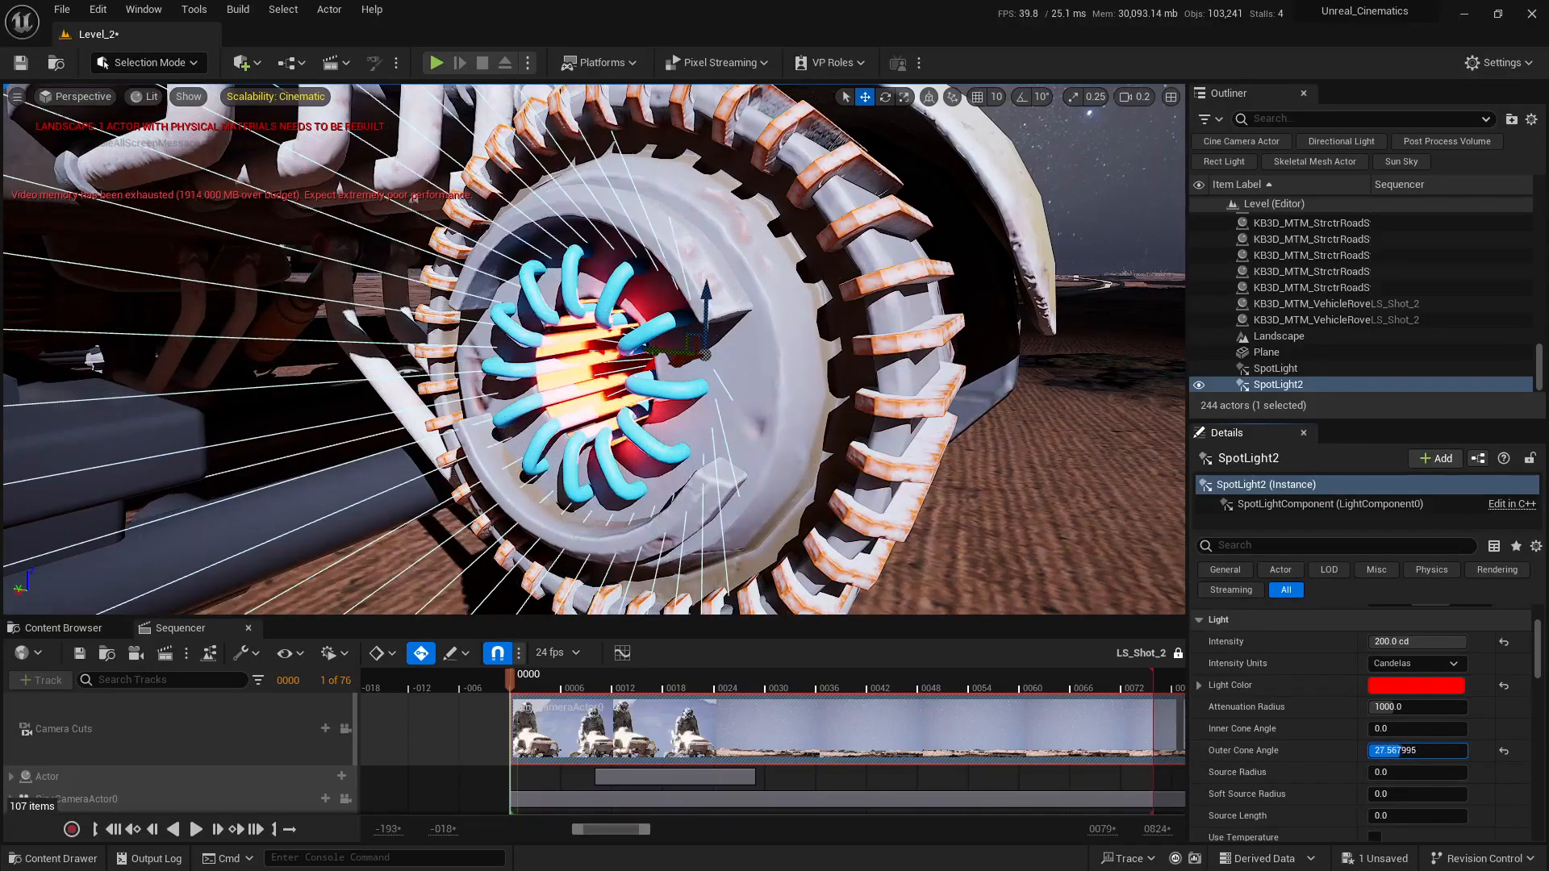
{"action": "right_click_drag", "start_coordinate": [807, 435], "coordinate": [953, 436]}
{"action": "left_click_drag", "start_coordinate": [807, 388], "coordinate": [686, 444], "text": "alt"}
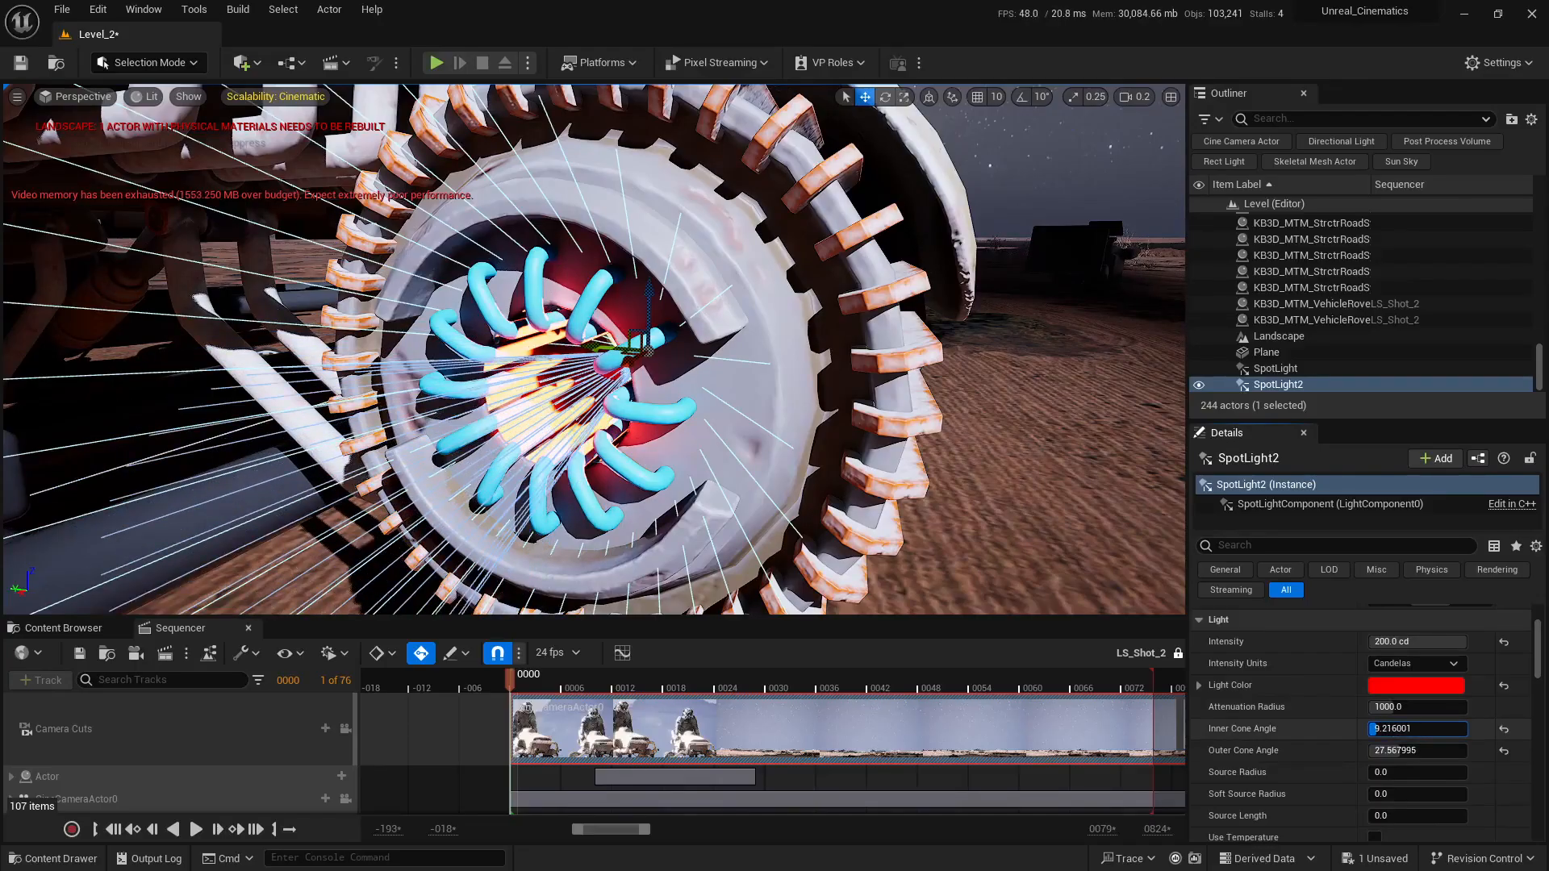
{"action": "right_click_drag", "start_coordinate": [985, 540], "coordinate": [929, 486]}
{"action": "scroll", "coordinate": [1101, 516], "scroll_direction": "down", "scroll_amount": 1}
{"action": "scroll", "coordinate": [1105, 492], "scroll_direction": "up", "scroll_amount": 2}
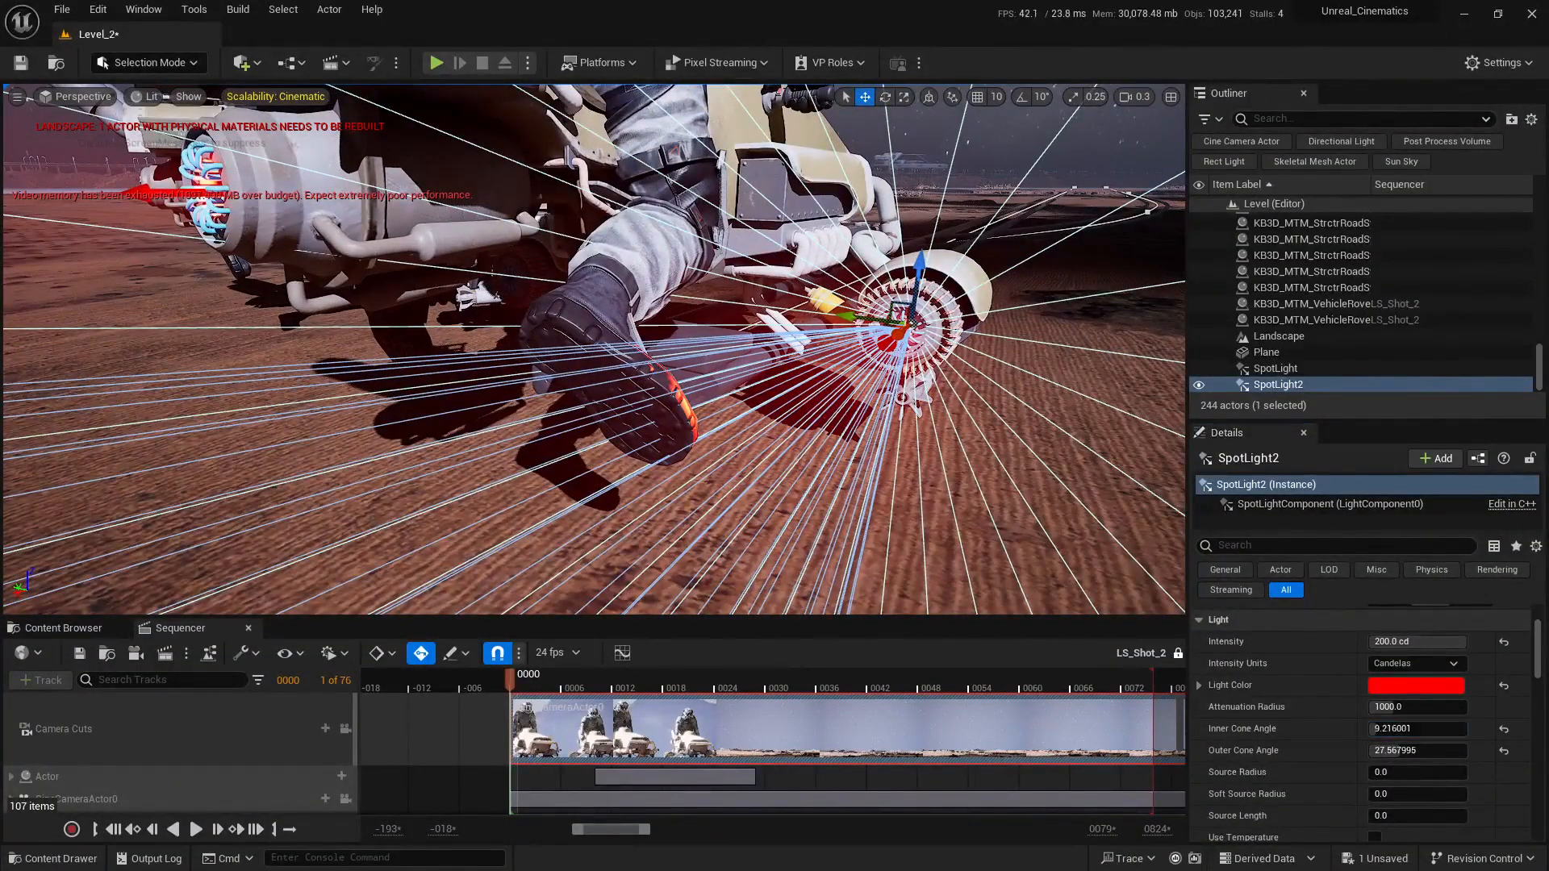
Select the rear nozzle's spot light and set its Inner Cone Angle to 9.216001
{"action": "right_click_drag", "start_coordinate": [639, 273], "coordinate": [581, 273]}
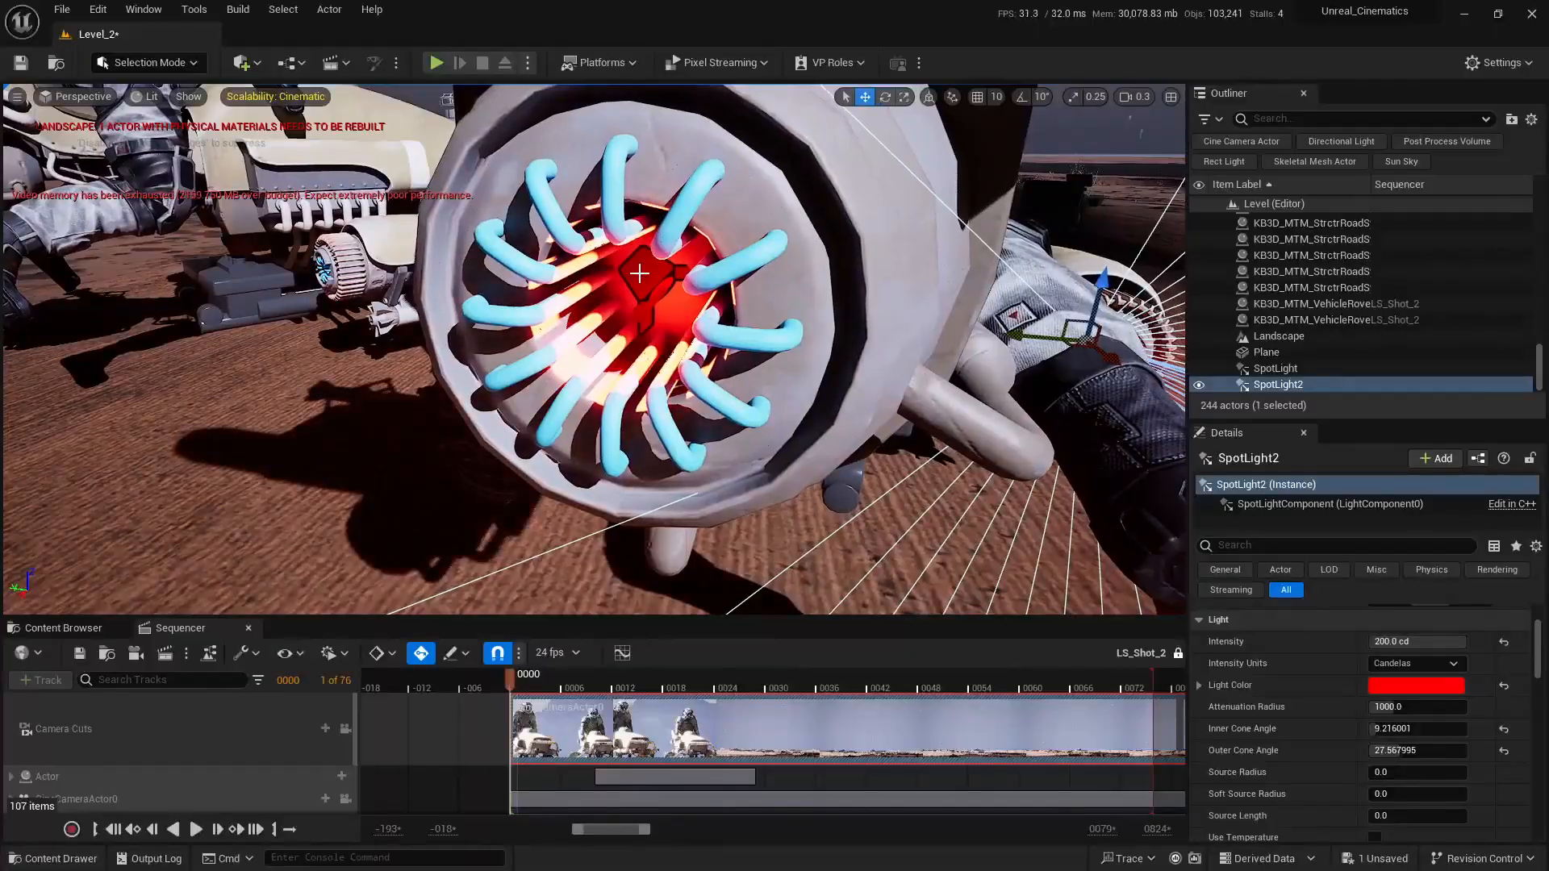
{"action": "left_click", "coordinate": [639, 274]}
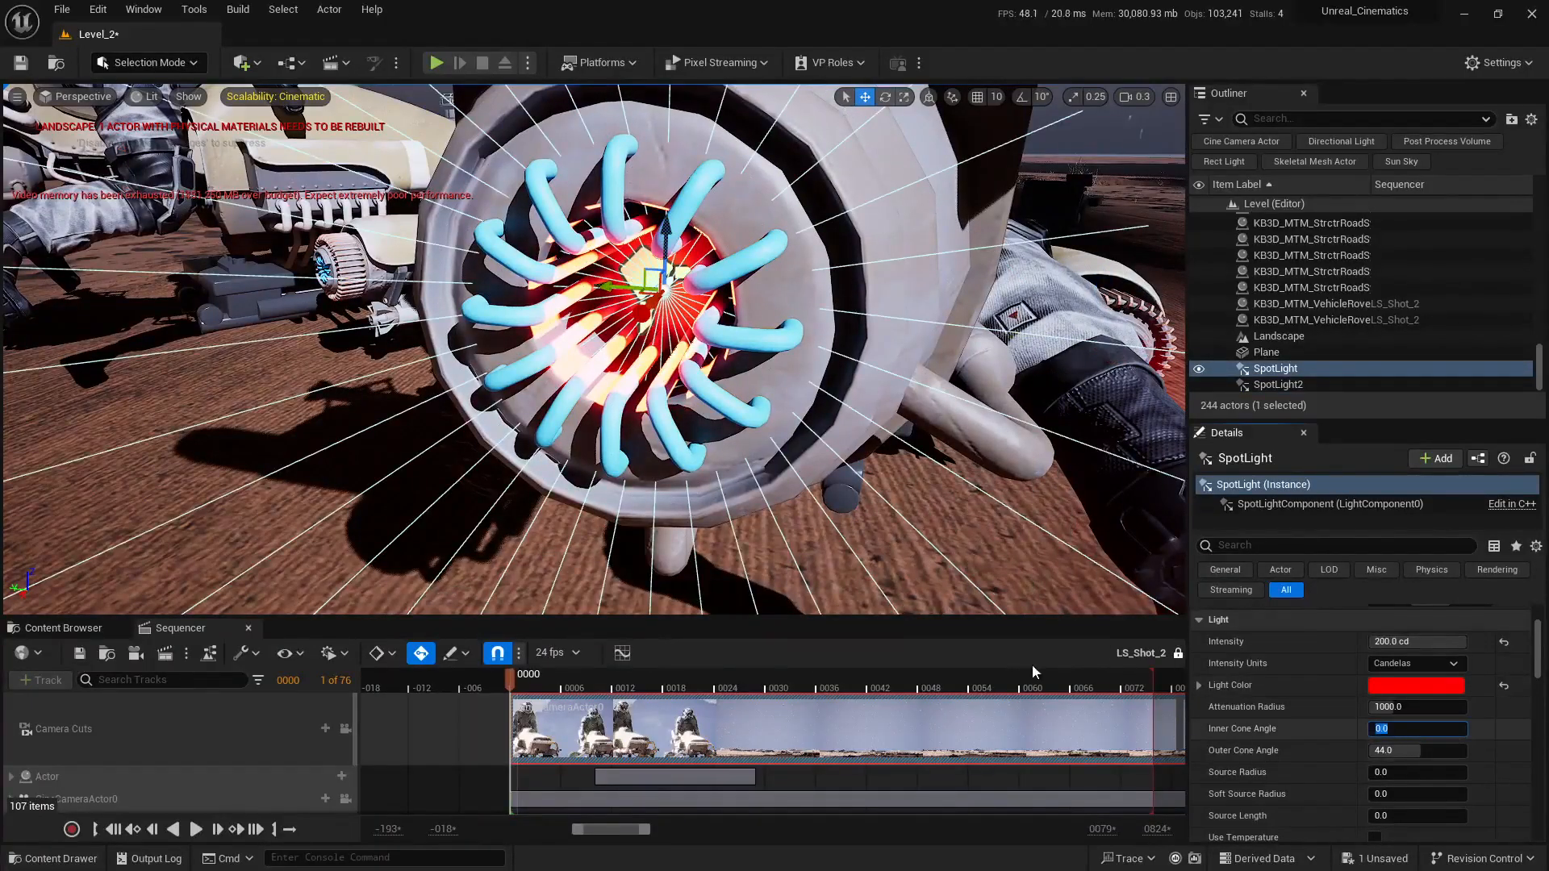
{"action": "type", "text": "9.216001"}
{"action": "right_click_drag", "start_coordinate": [844, 416], "coordinate": [635, 386]}
Copy the side thruster light's Outer Cone Angle of 27.567995 to the rear nozzle's spot light
{"action": "left_click", "coordinate": [631, 361]}
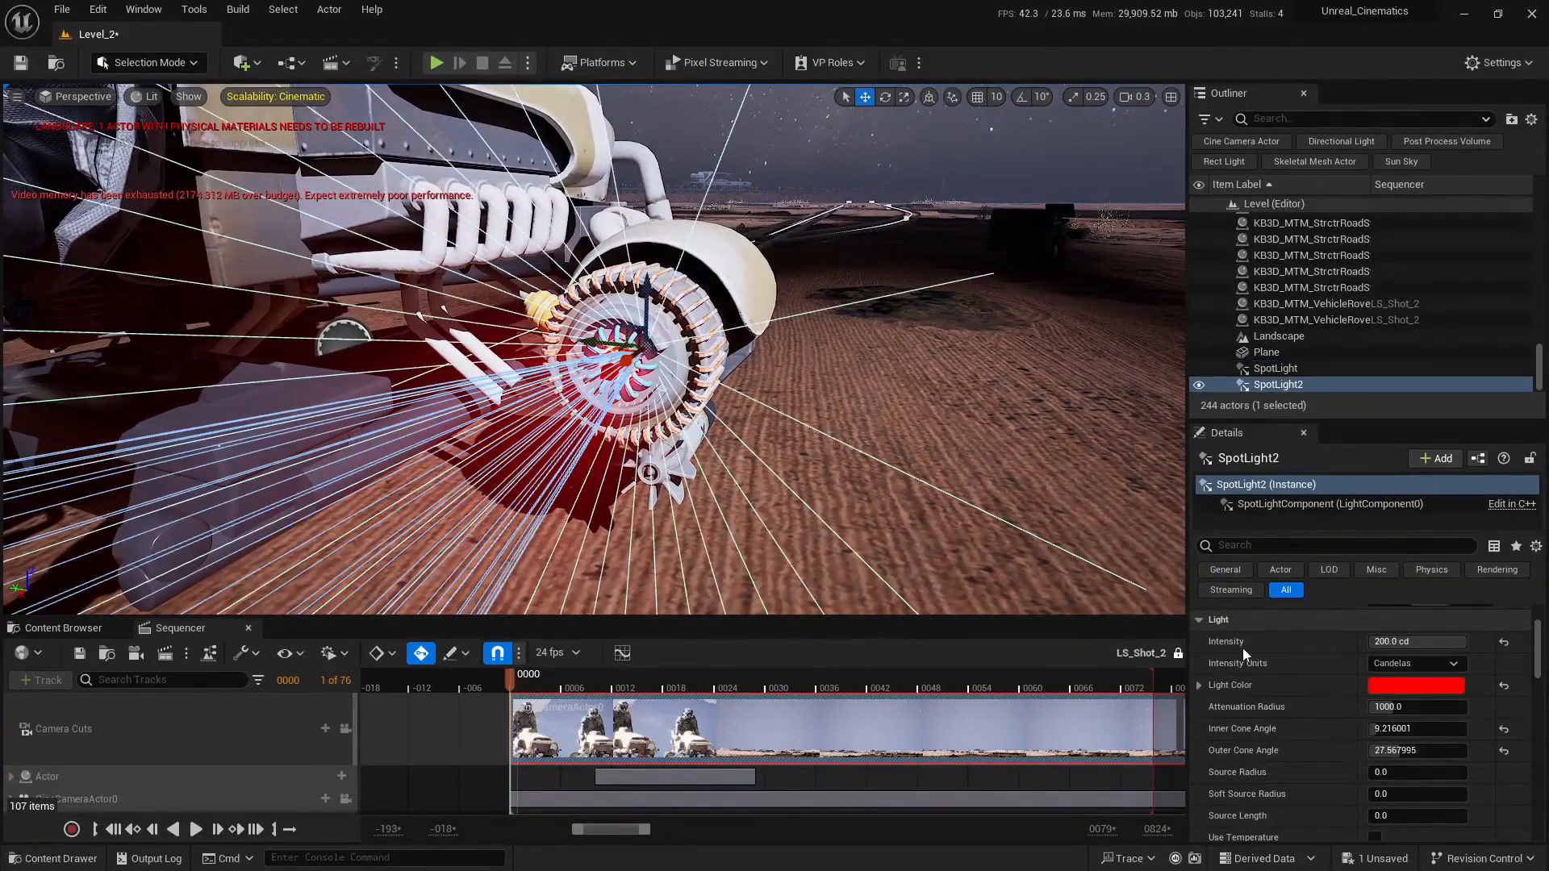
{"action": "left_click", "coordinate": [1407, 751]}
{"action": "key", "text": "ctrl+c"}
{"action": "right_click_drag", "start_coordinate": [619, 503], "coordinate": [765, 510]}
{"action": "left_click", "coordinate": [1276, 368]}
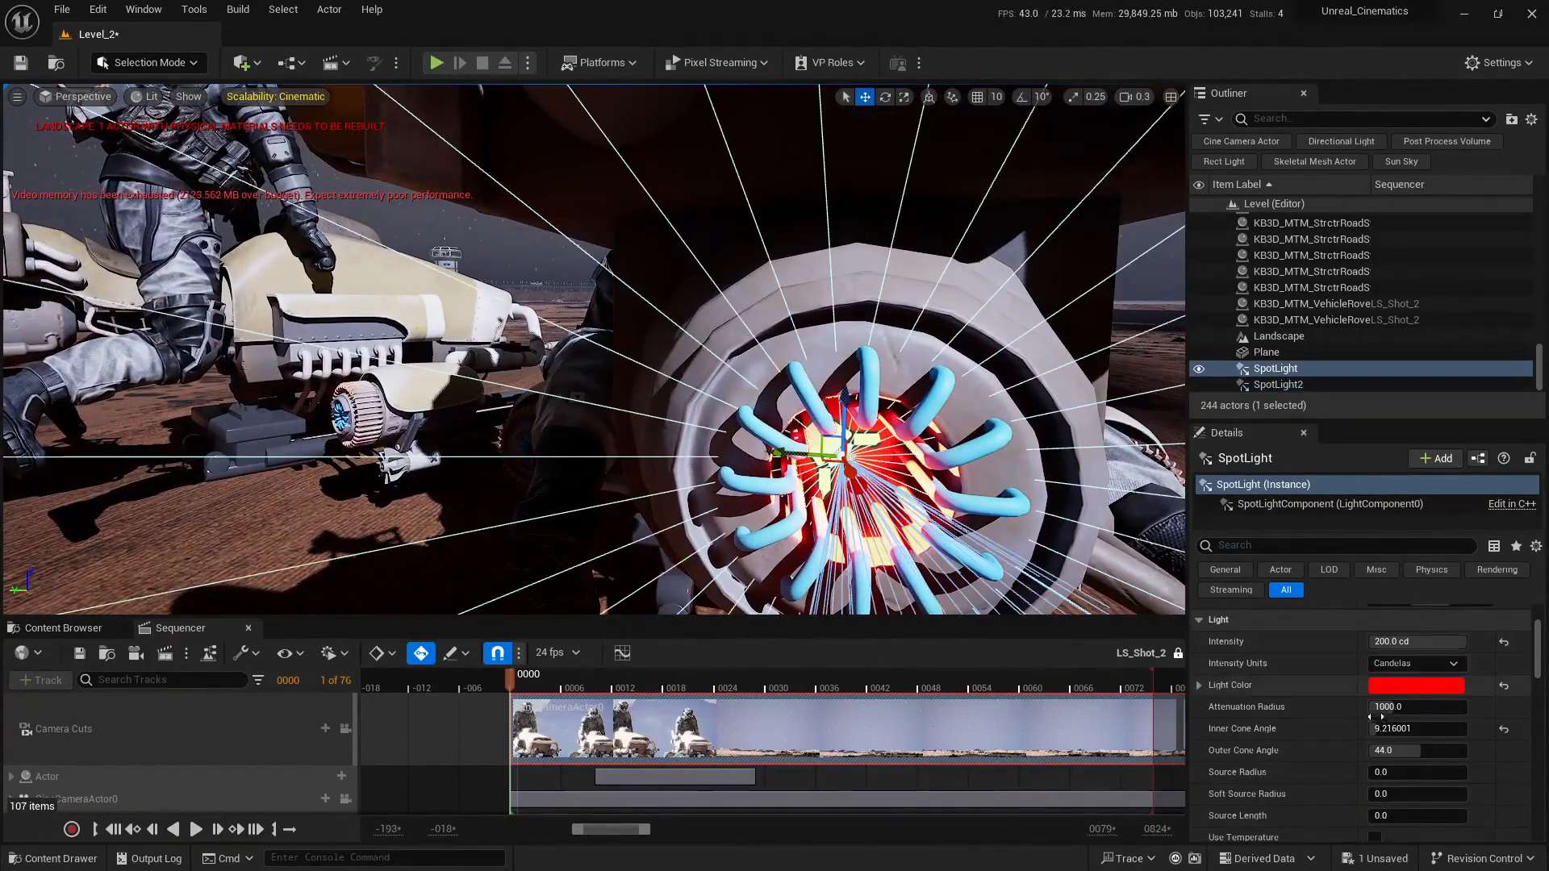
{"action": "key", "text": "ctrl+v"}
{"action": "key", "text": "Return"}
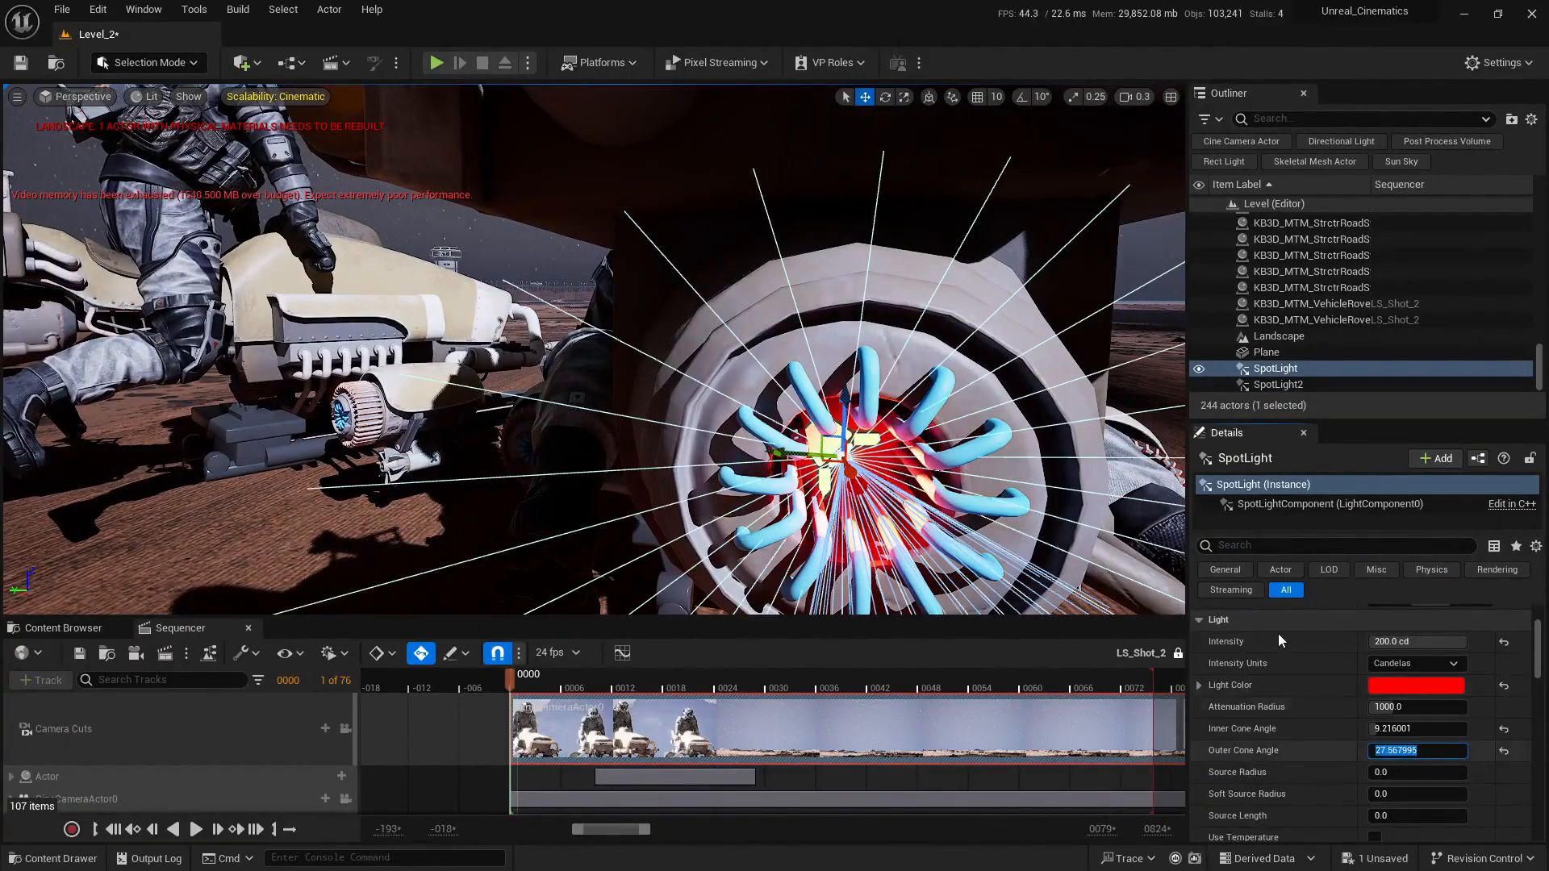
Deselect the lights and examine the red glow of both engine lights from around the bike
{"action": "right_click_drag", "start_coordinate": [953, 468], "coordinate": [952, 419]}
{"action": "scroll", "coordinate": [700, 424], "scroll_direction": "down", "scroll_amount": 2}
{"action": "right_click_drag", "start_coordinate": [700, 387], "coordinate": [701, 436]}
{"action": "right_click_drag", "start_coordinate": [817, 502], "coordinate": [817, 502]}
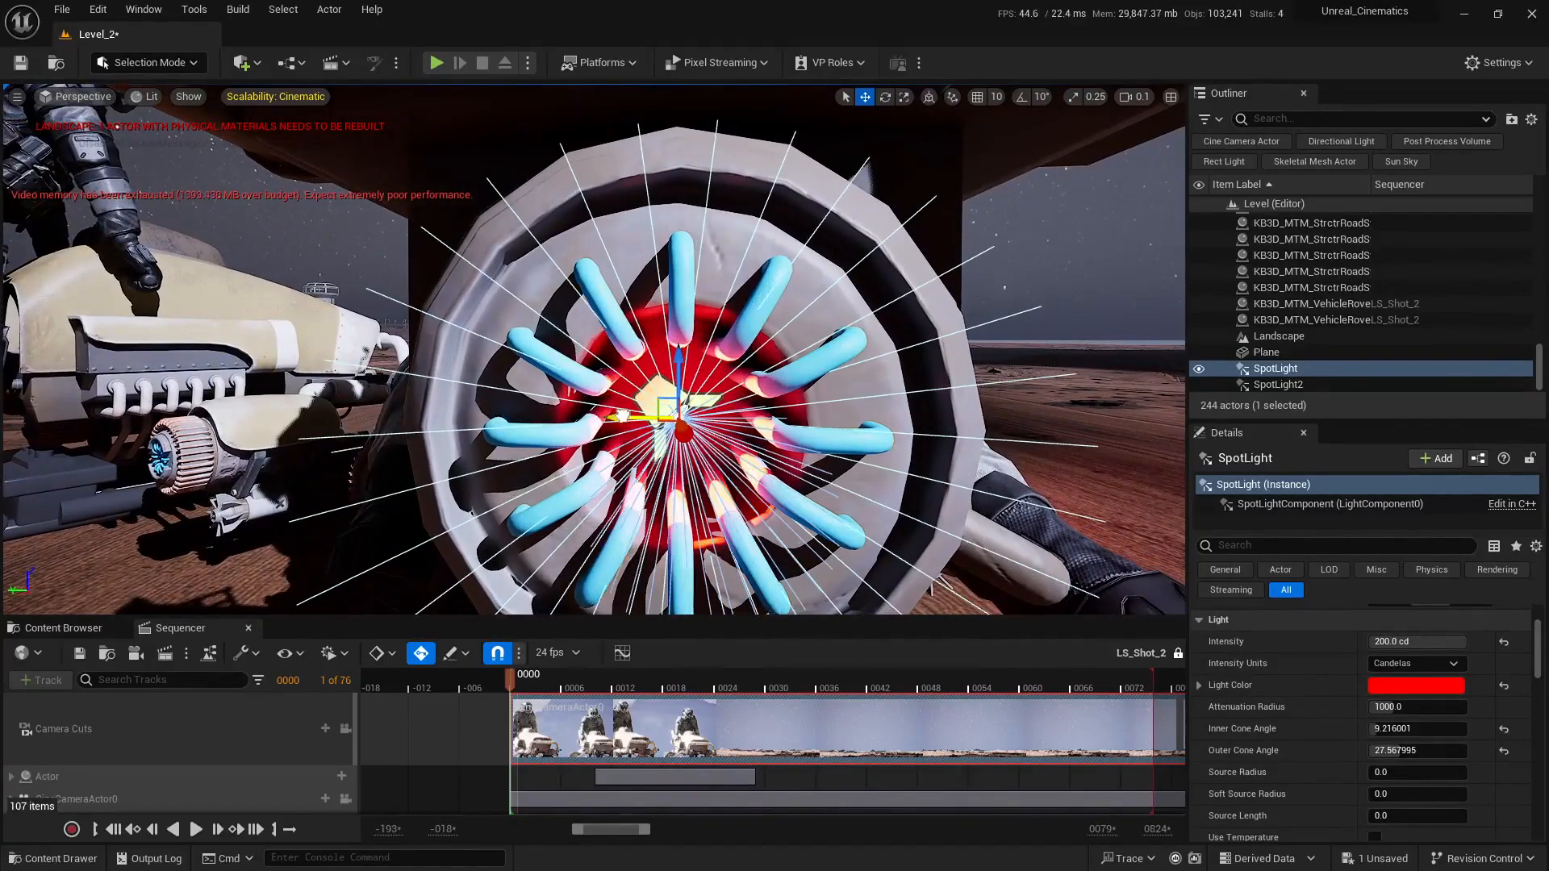
{"action": "key", "text": "Escape"}
{"action": "mouse_move", "coordinate": [831, 464]}
{"action": "right_mouse_down"}
{"action": "mouse_move", "coordinate": [730, 529]}
{"action": "mouse_move", "coordinate": [795, 553]}
{"action": "mouse_move", "coordinate": [785, 467]}
{"action": "mouse_move", "coordinate": [811, 436]}
{"action": "mouse_move", "coordinate": [831, 454]}
{"action": "right_mouse_up"}
{"action": "scroll", "coordinate": [830, 473], "scroll_direction": "up", "scroll_amount": 1}
{"action": "scroll", "coordinate": [763, 541], "scroll_direction": "up", "scroll_amount": 2}
{"action": "key", "text": "g"}
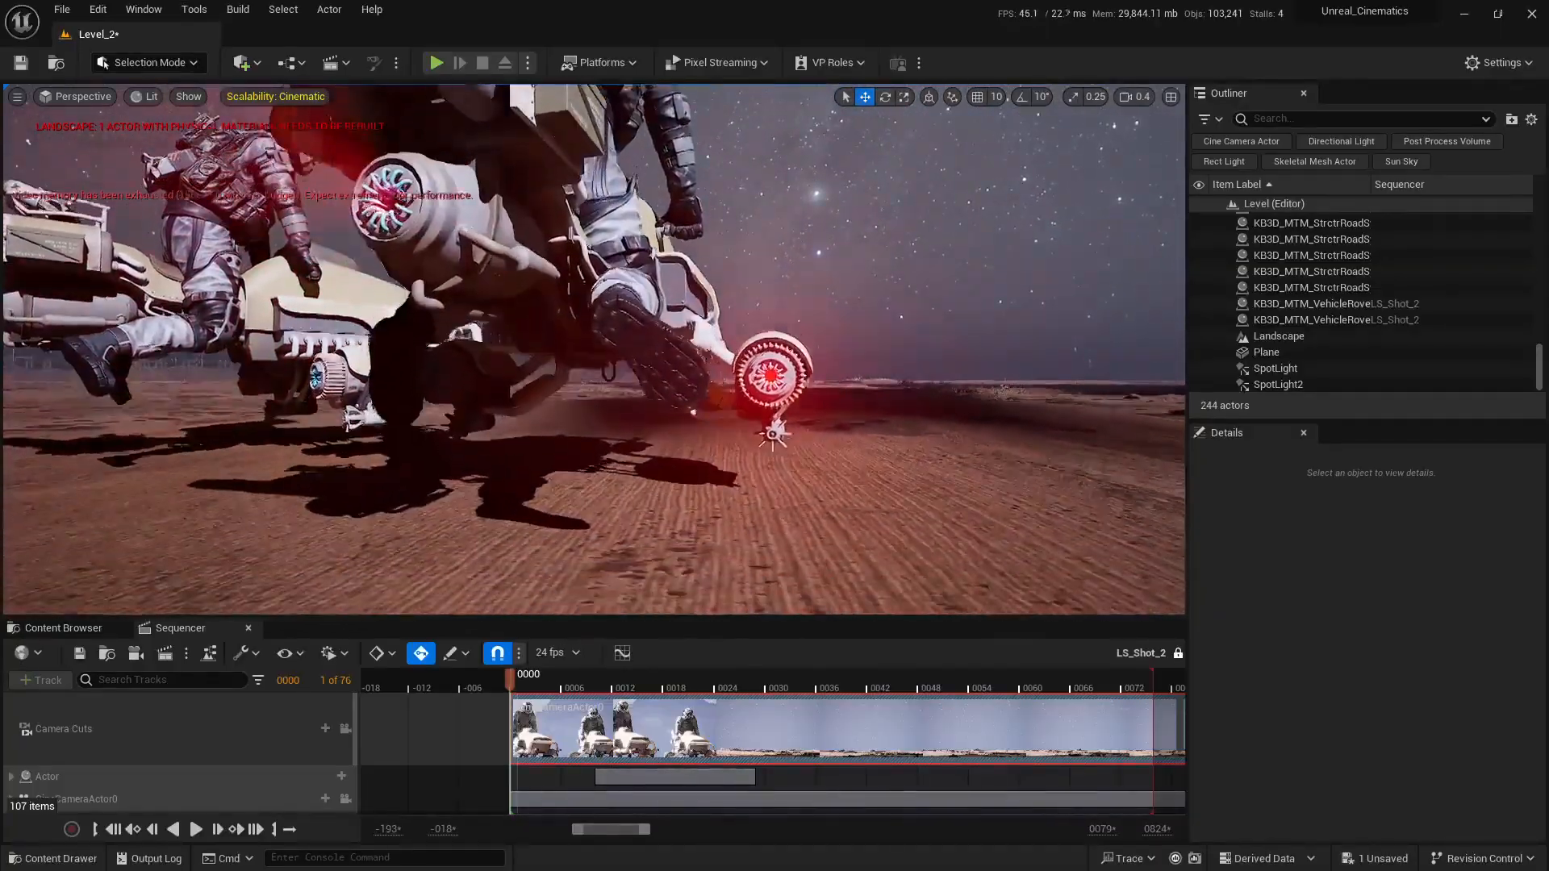
Duplicate the side thruster's spot light and move the copy to the thruster on the bike's opposite side
{"action": "right_click_drag", "start_coordinate": [831, 453], "coordinate": [807, 440]}
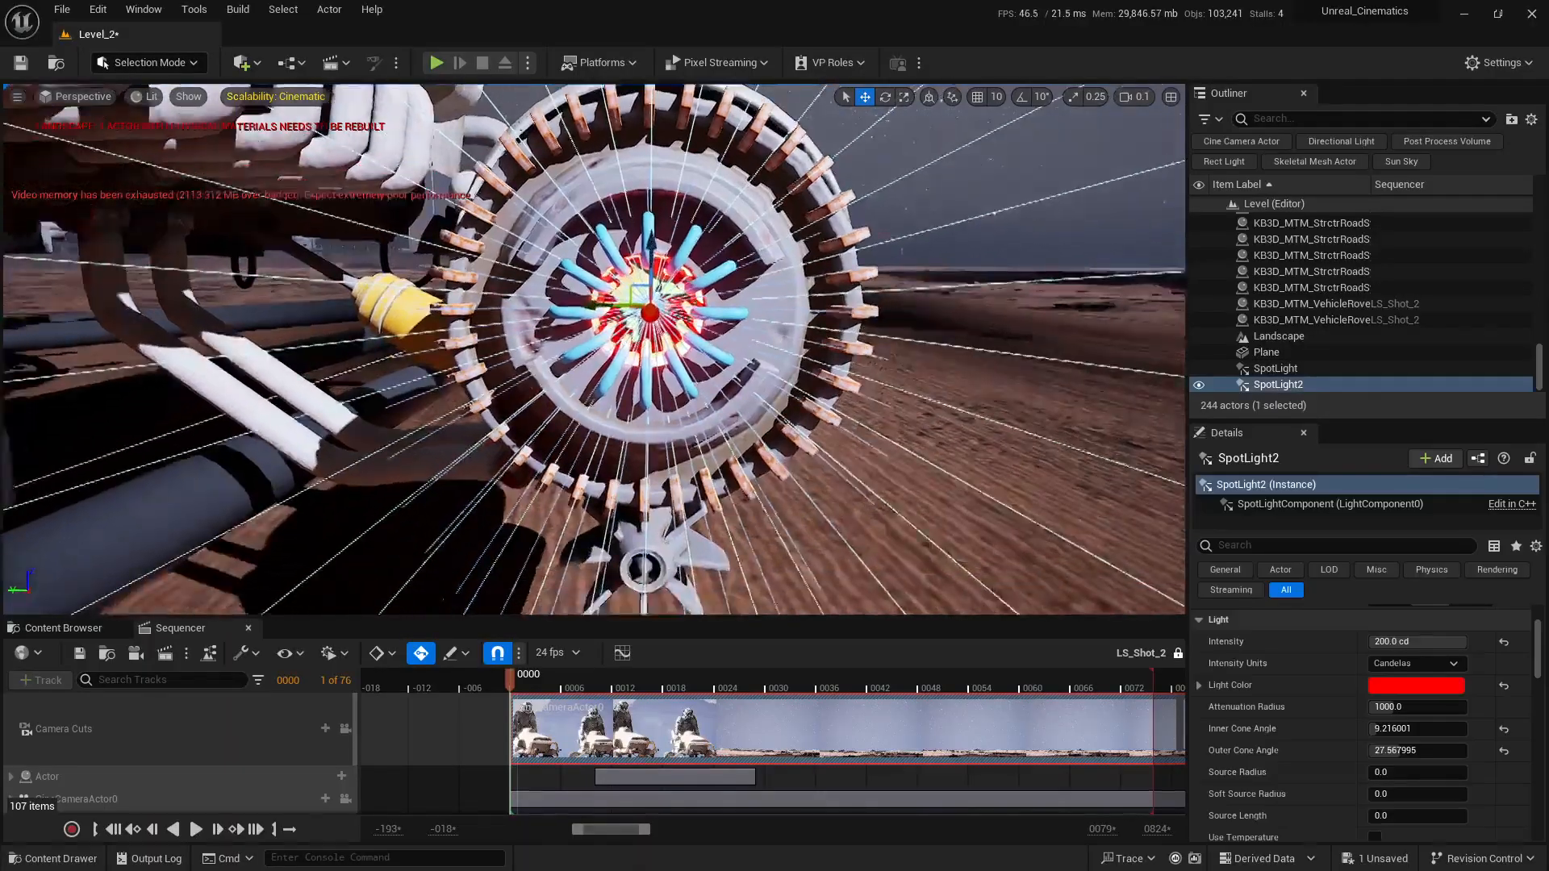
{"action": "right_click_drag", "start_coordinate": [637, 339], "coordinate": [525, 388]}
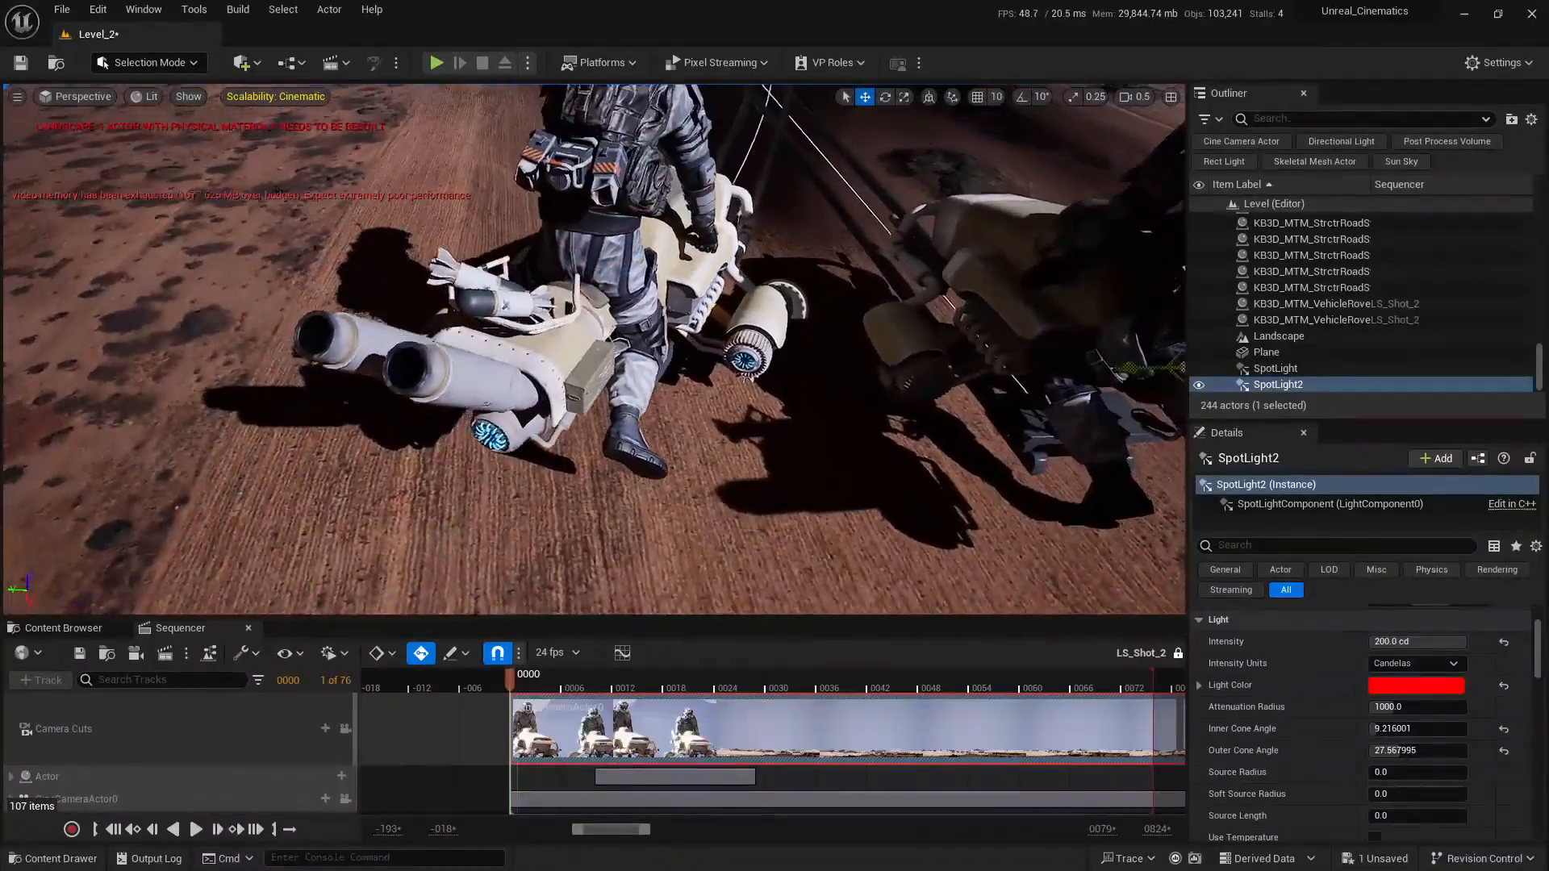
{"action": "right_click_drag", "start_coordinate": [694, 420], "coordinate": [774, 425]}
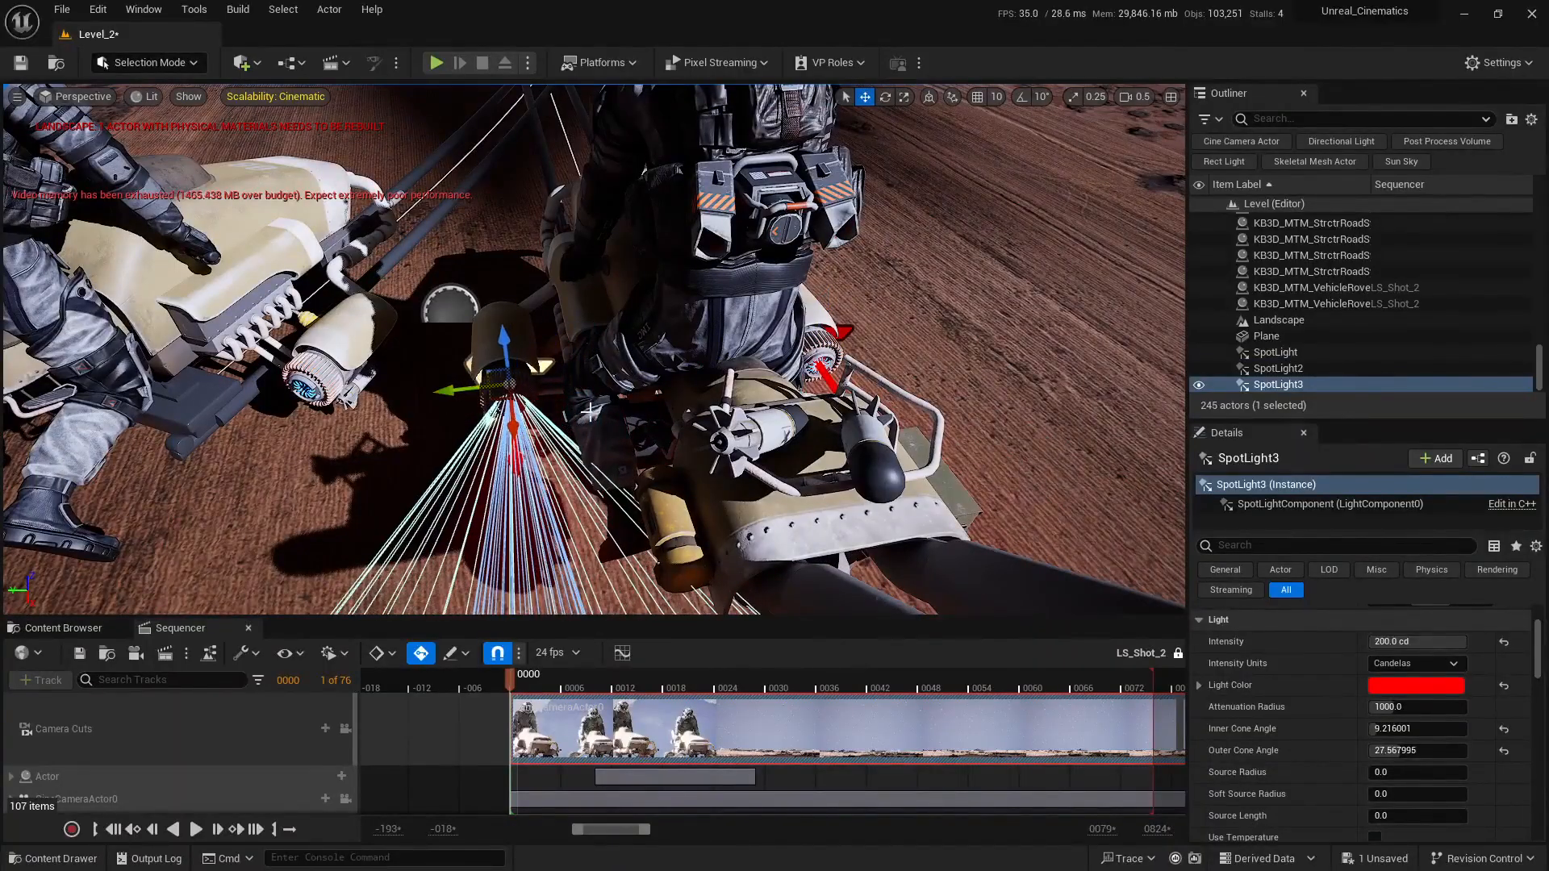
{"action": "right_click_drag", "start_coordinate": [590, 412], "coordinate": [587, 305]}
{"action": "scroll", "coordinate": [591, 412], "scroll_direction": "down", "scroll_amount": 4}
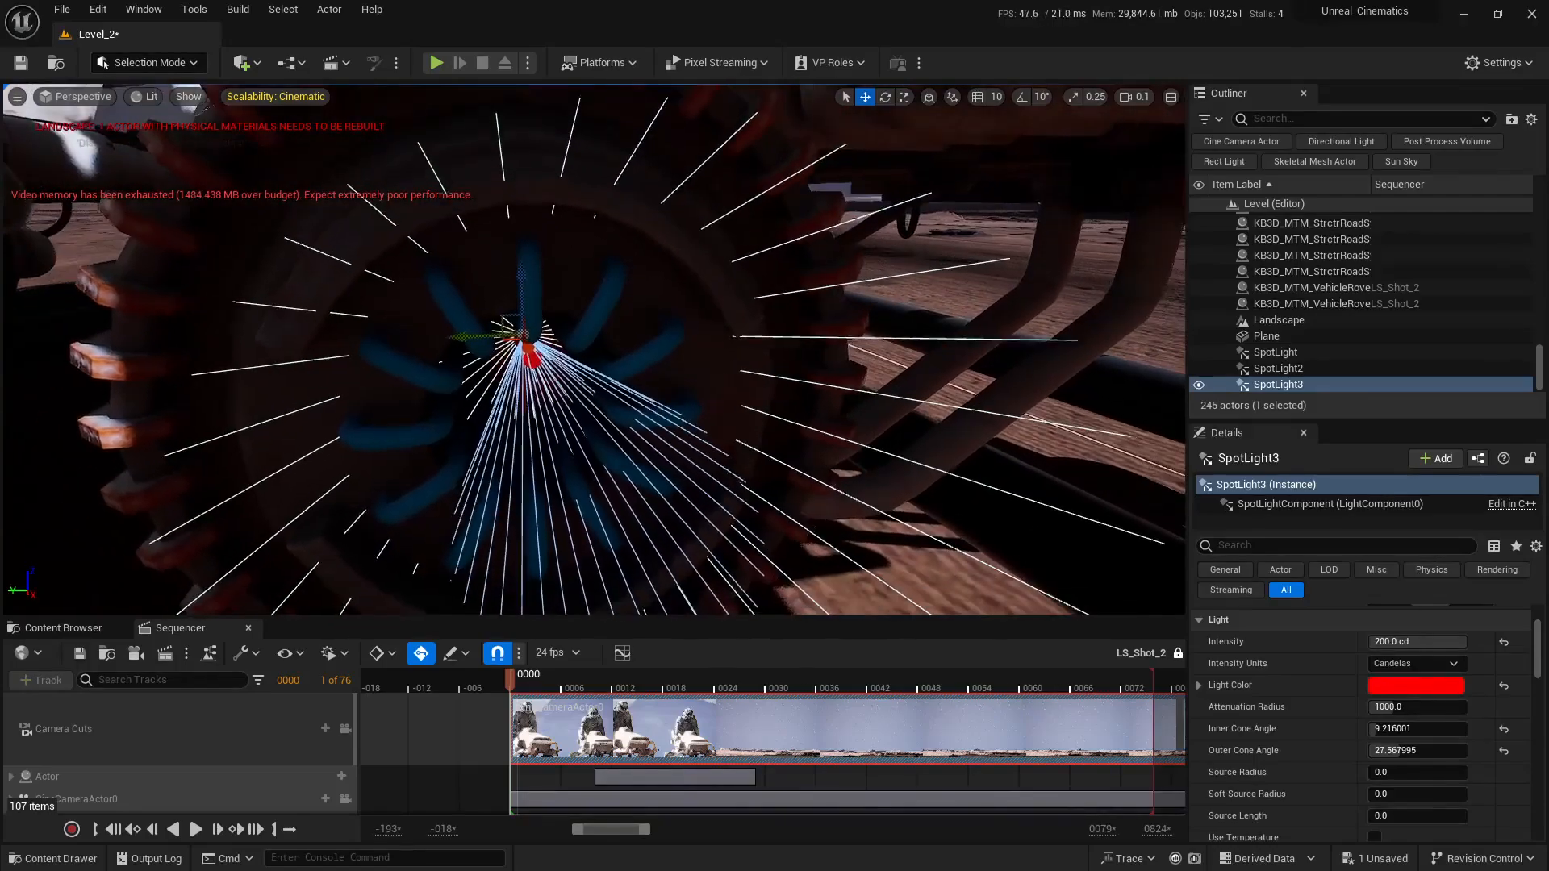
Move the third spot light along its axis into the opposite thruster, center it within the coils and deselect it
{"action": "left_click_drag", "start_coordinate": [533, 359], "coordinate": [553, 388]}
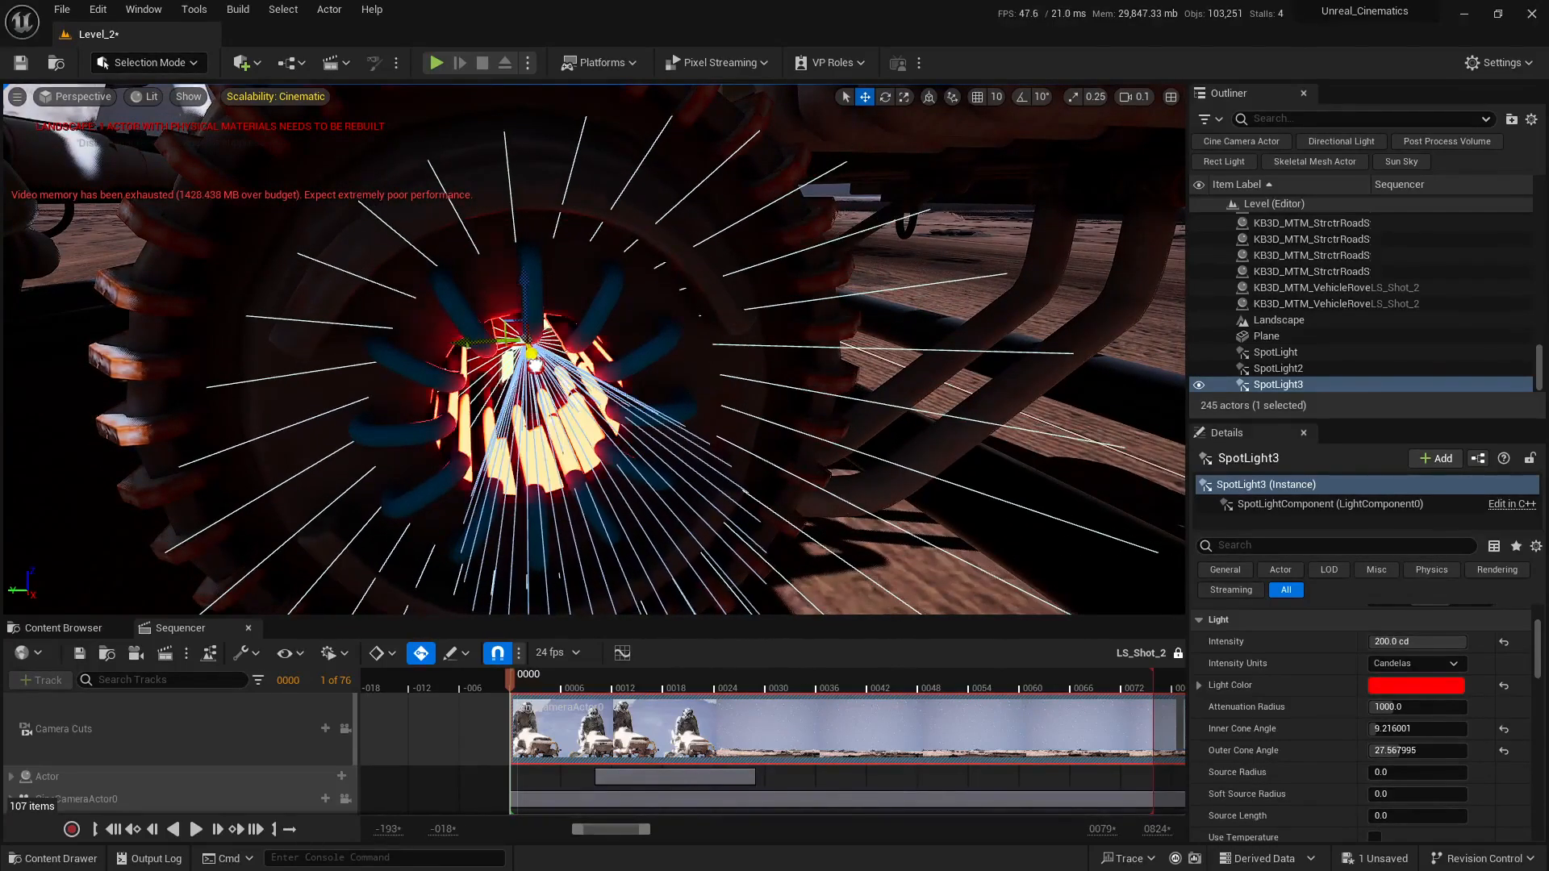
{"action": "right_click_drag", "start_coordinate": [536, 366], "coordinate": [504, 347]}
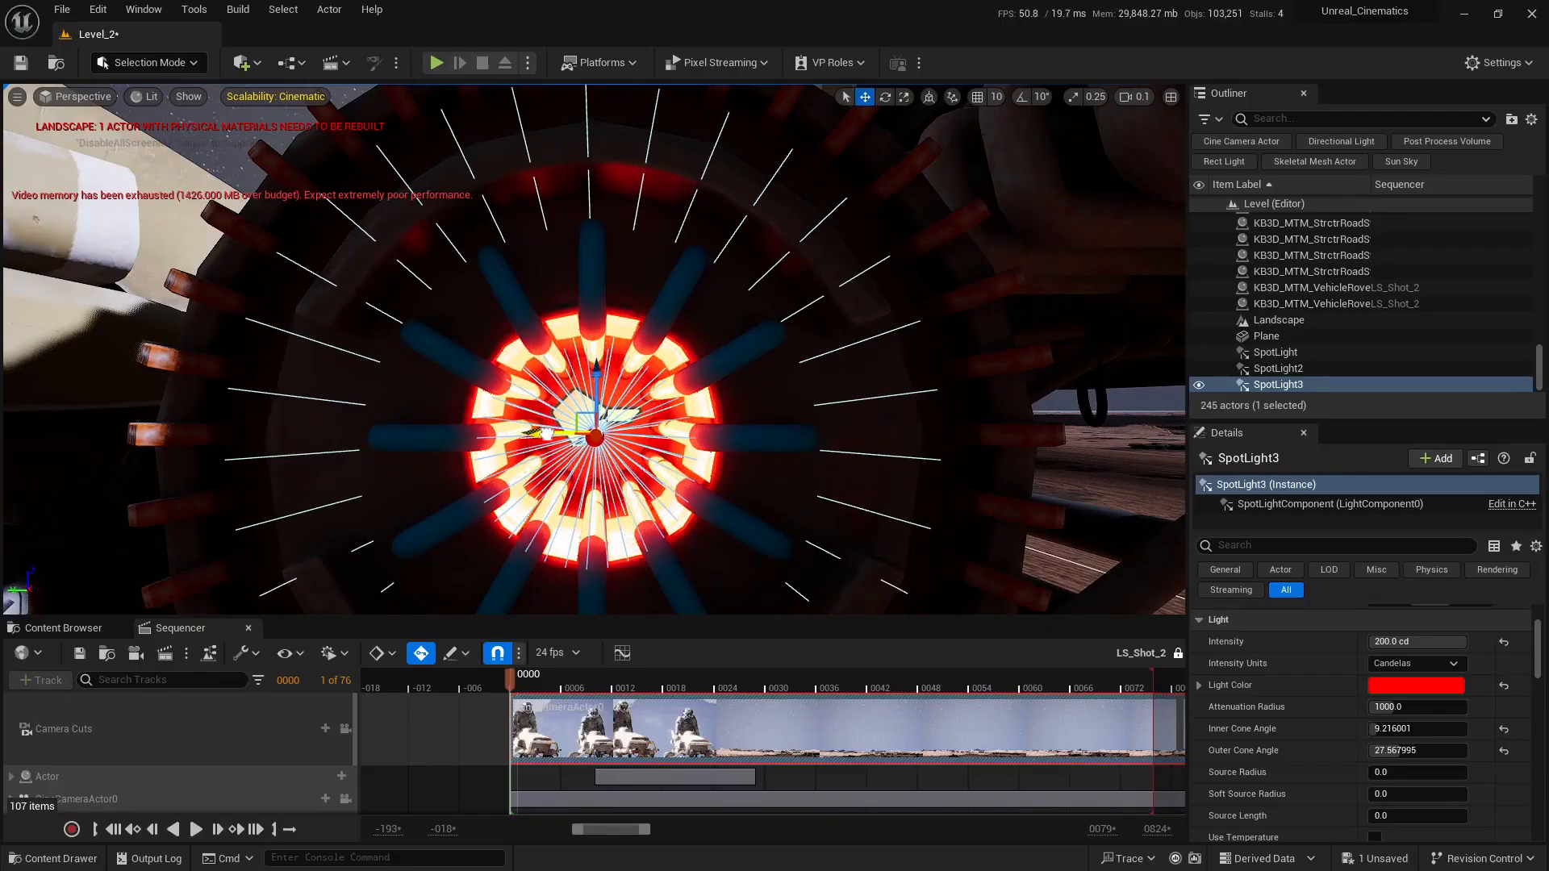
{"action": "mouse_move", "coordinate": [688, 467]}
{"action": "right_mouse_down"}
{"action": "mouse_move", "coordinate": [691, 502]}
{"action": "mouse_move", "coordinate": [687, 489]}
{"action": "right_mouse_up"}
{"action": "key", "text": "Escape"}
Select all three engine spot lights on the bike and move them into the Patrol Troopers folder
{"action": "scroll", "coordinate": [692, 475], "scroll_direction": "up", "scroll_amount": 3}
{"action": "right_click_drag", "start_coordinate": [704, 435], "coordinate": [726, 479]}
{"action": "left_click", "coordinate": [706, 492]}
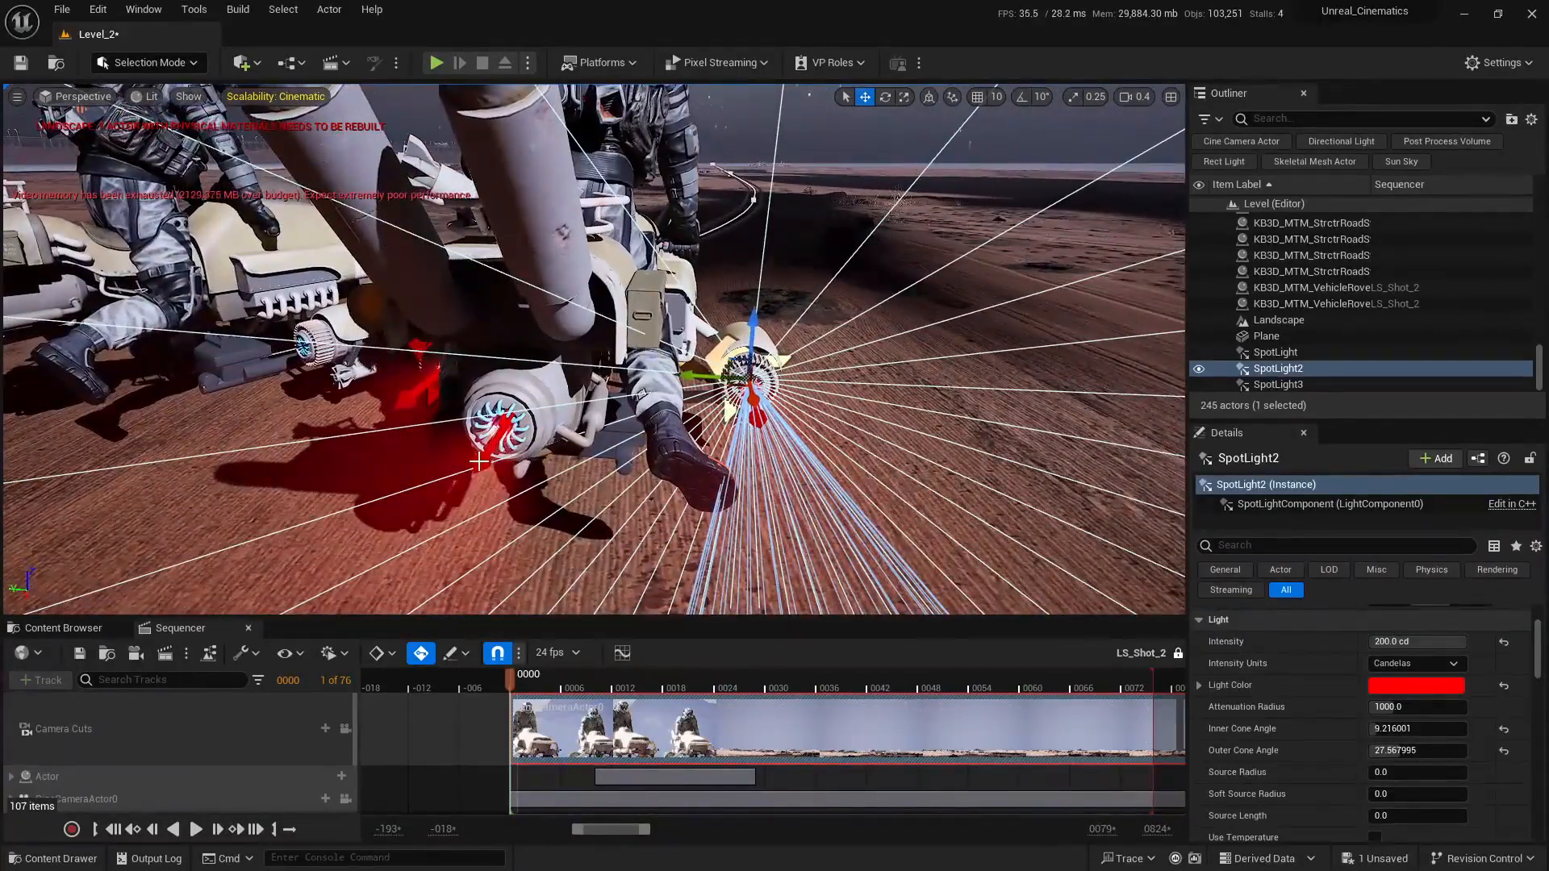
{"action": "left_click", "coordinate": [494, 437], "text": "ctrl"}
{"action": "right_click_drag", "start_coordinate": [494, 438], "coordinate": [479, 439]}
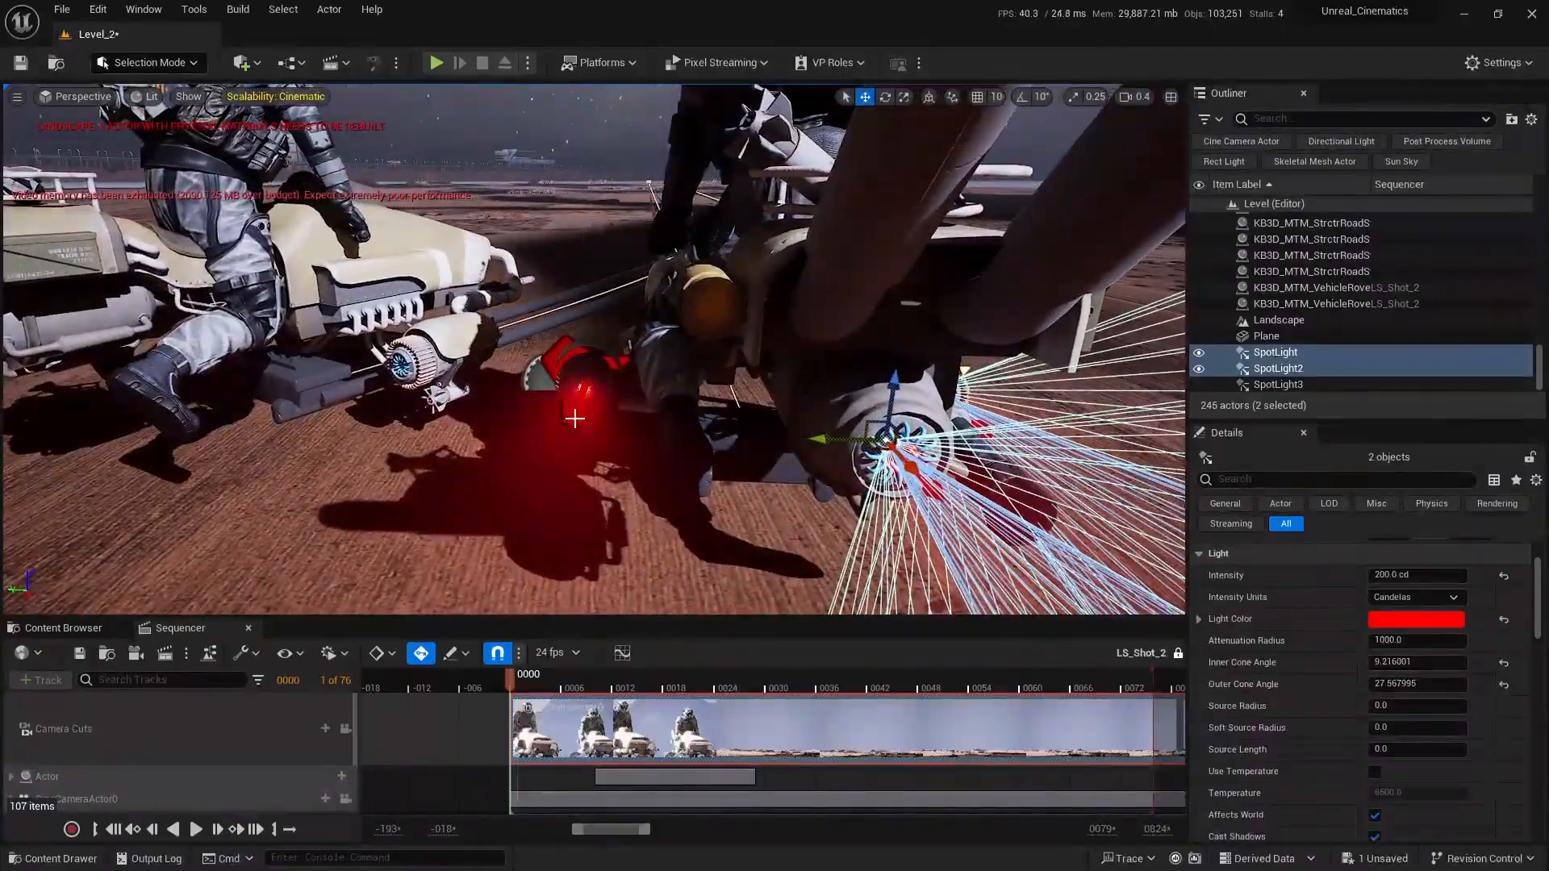
{"action": "left_click", "coordinate": [576, 431], "text": "ctrl"}
{"action": "right_click_drag", "start_coordinate": [576, 431], "coordinate": [577, 393]}
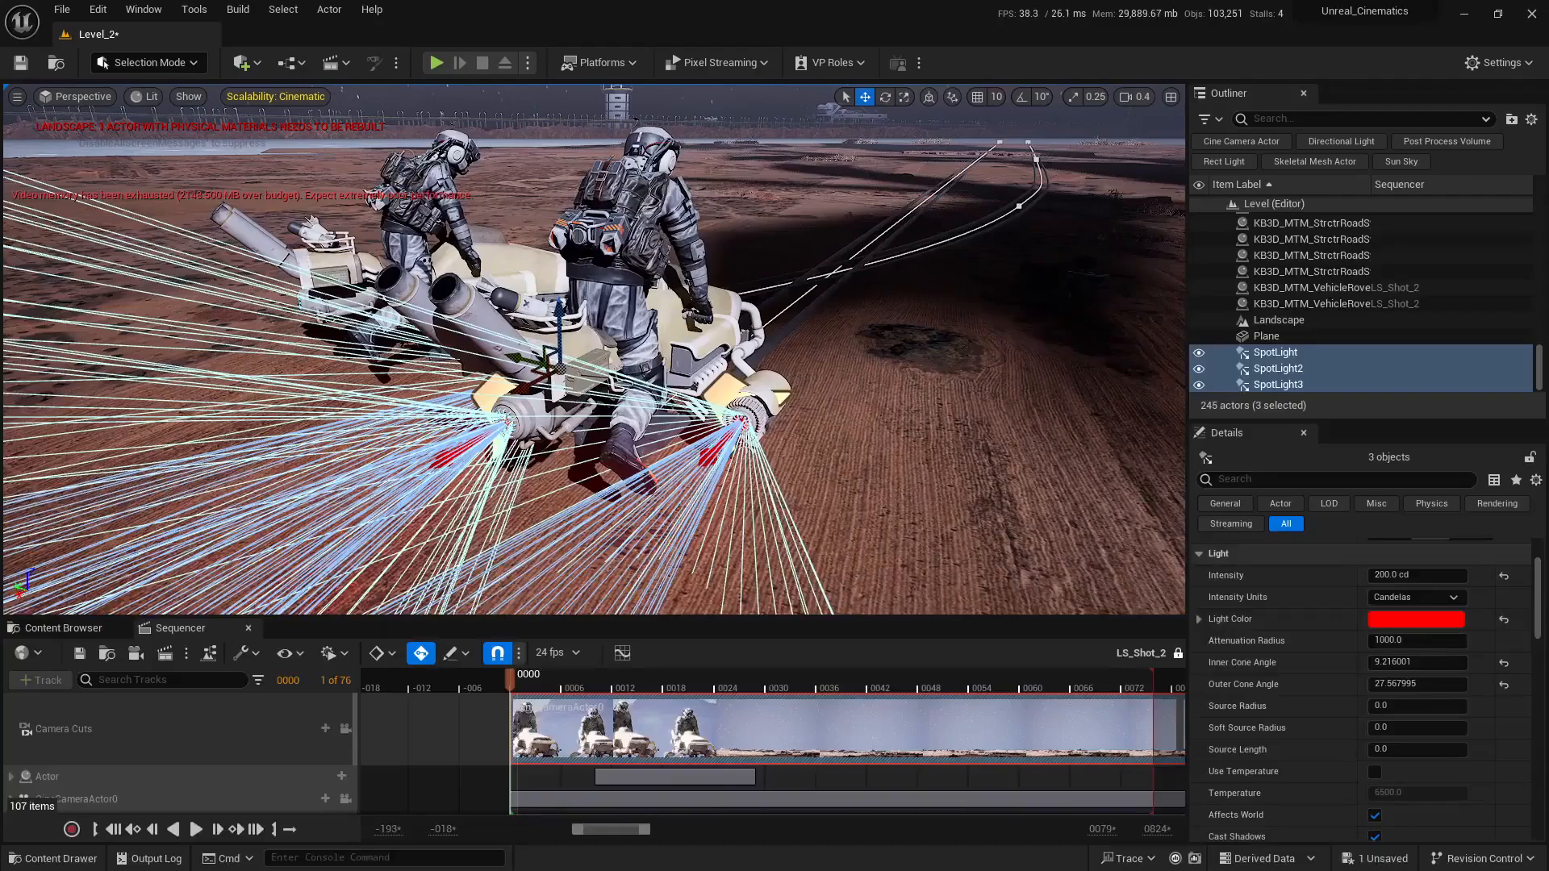
{"action": "left_click_drag", "start_coordinate": [1233, 421], "coordinate": [1233, 654]}
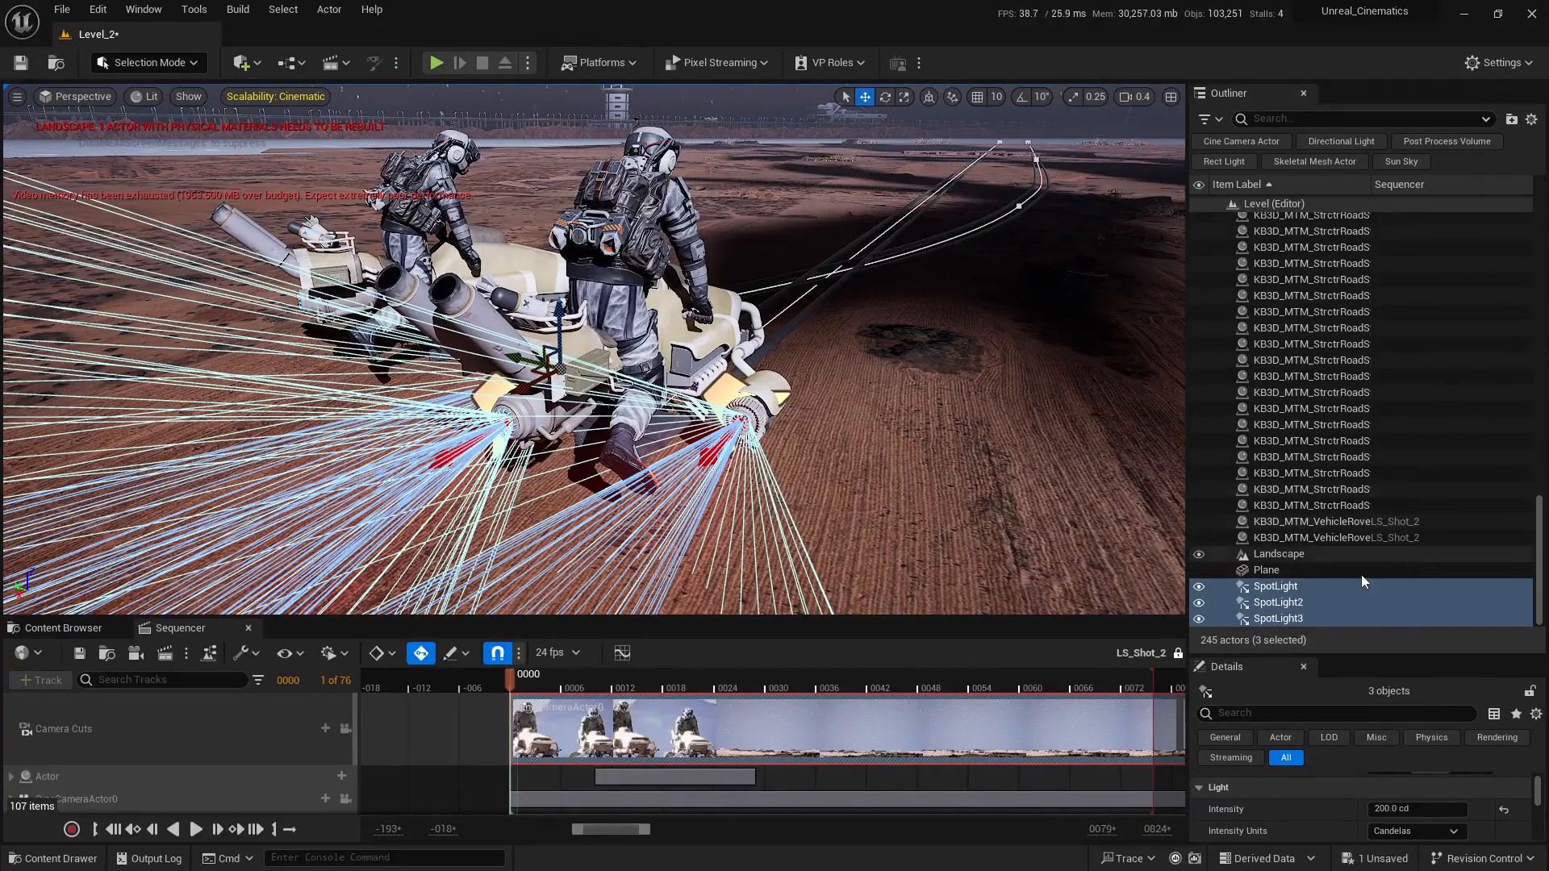
{"action": "right_click", "coordinate": [1320, 613]}
{"action": "mouse_move", "coordinate": [1293, 529]}
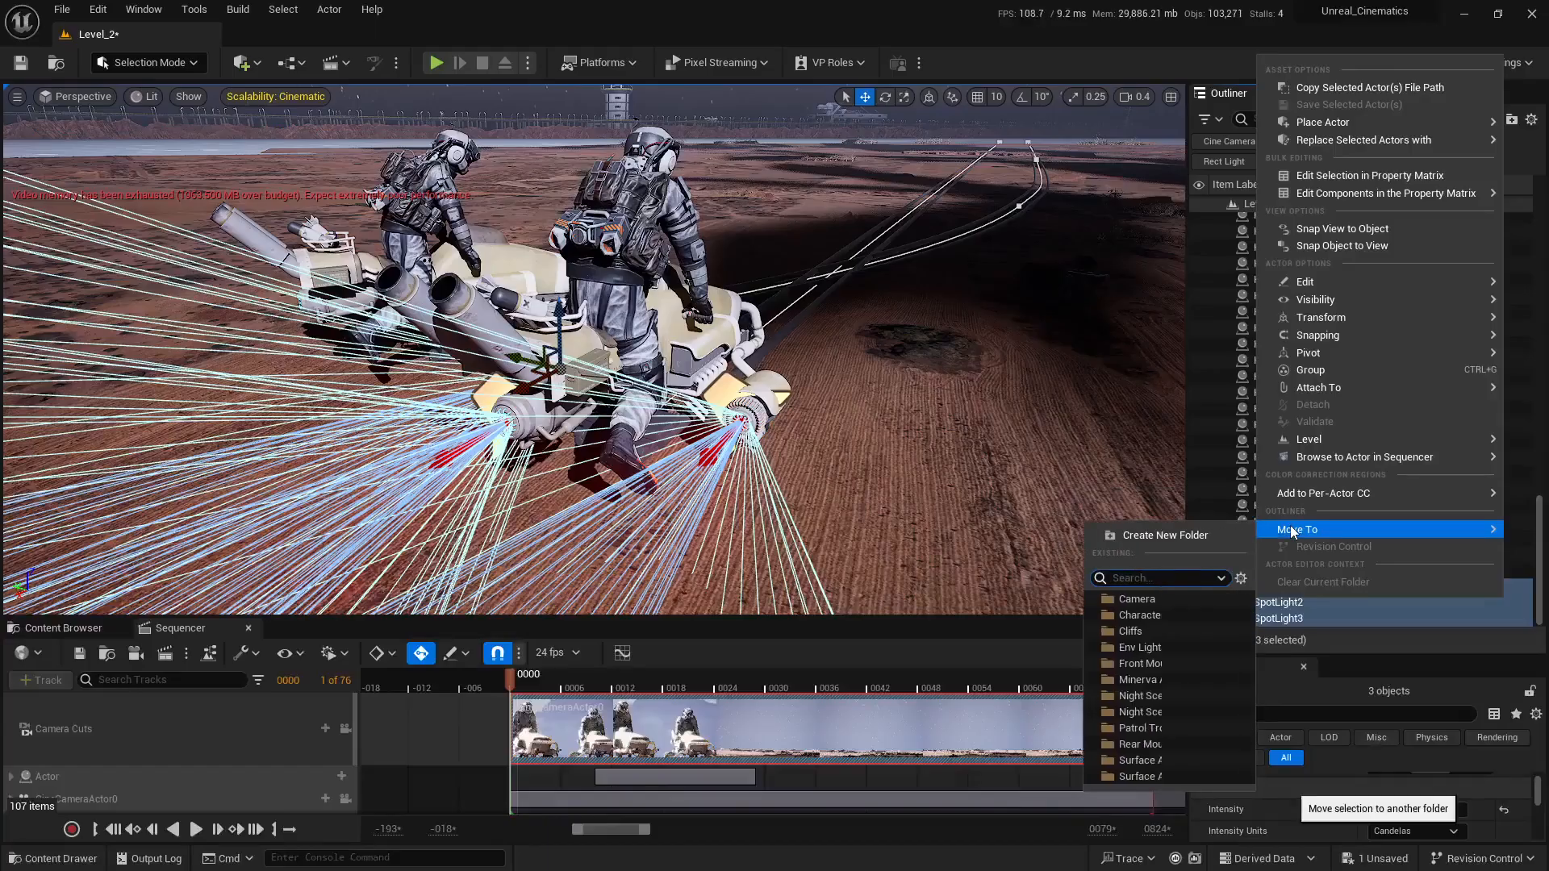
{"action": "left_click", "coordinate": [1149, 728]}
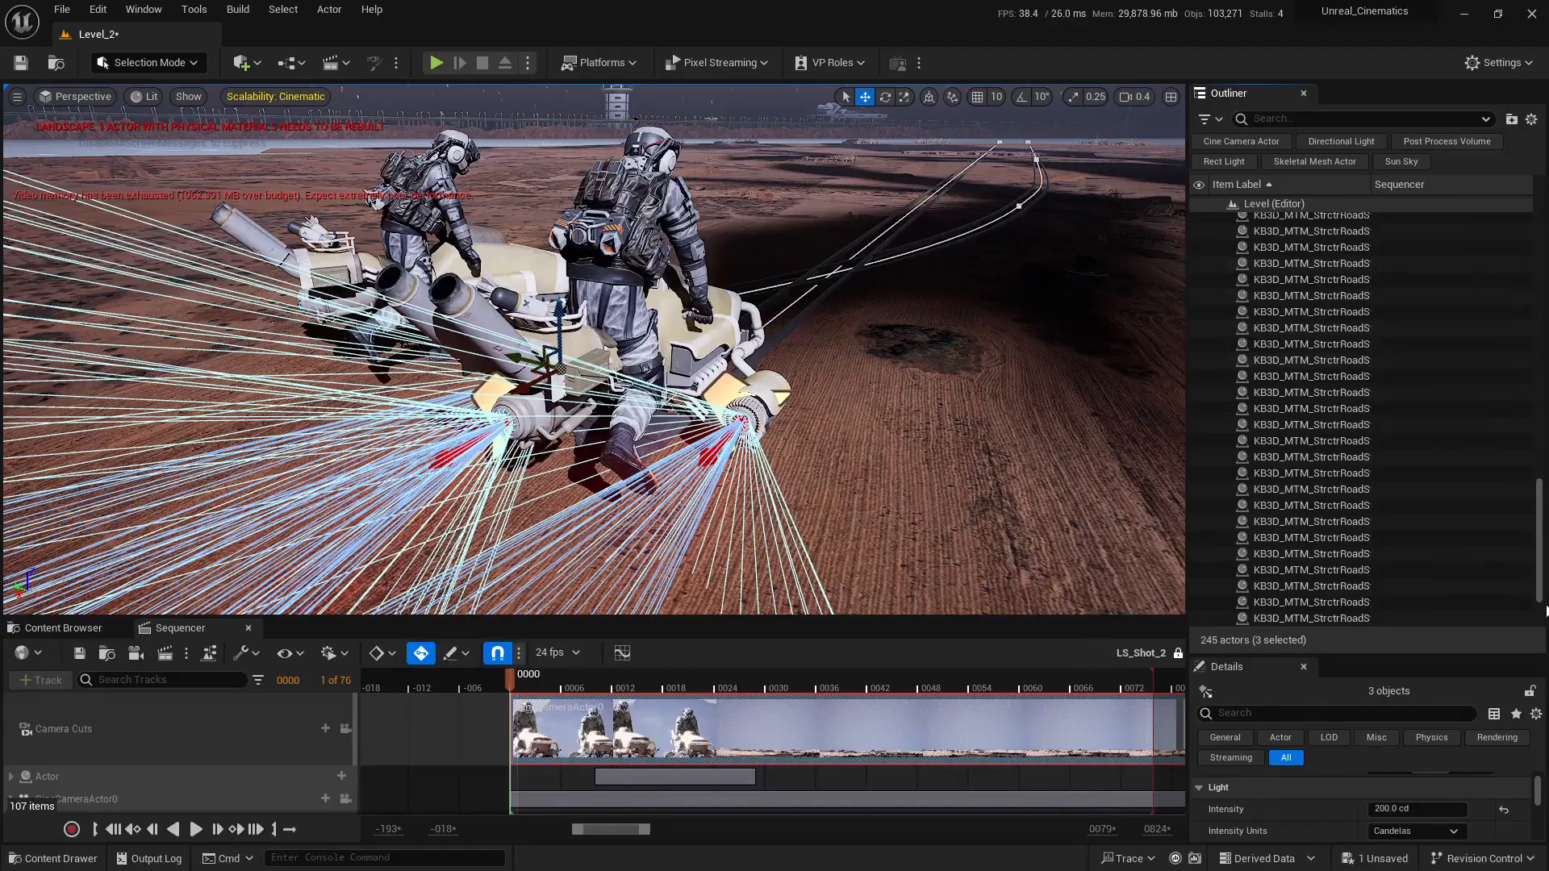
Attach the three spot lights to SciFi Hoverbike2 in the outliner
{"action": "left_click_drag", "start_coordinate": [1542, 595], "coordinate": [1450, 388]}
{"action": "left_click", "coordinate": [1287, 409]}
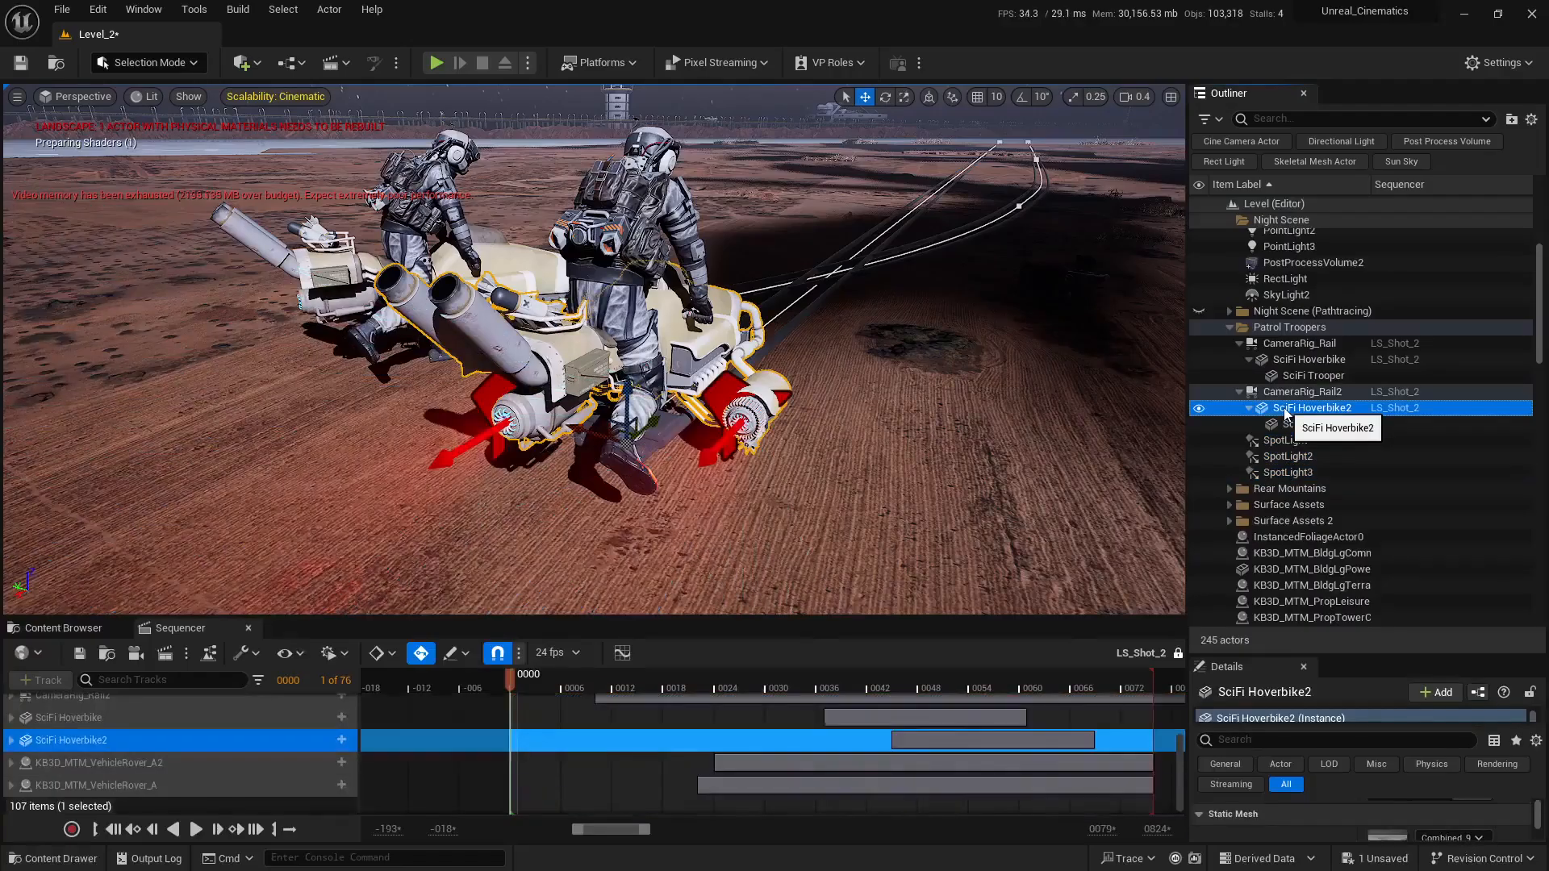
{"action": "left_click", "coordinate": [1286, 439]}
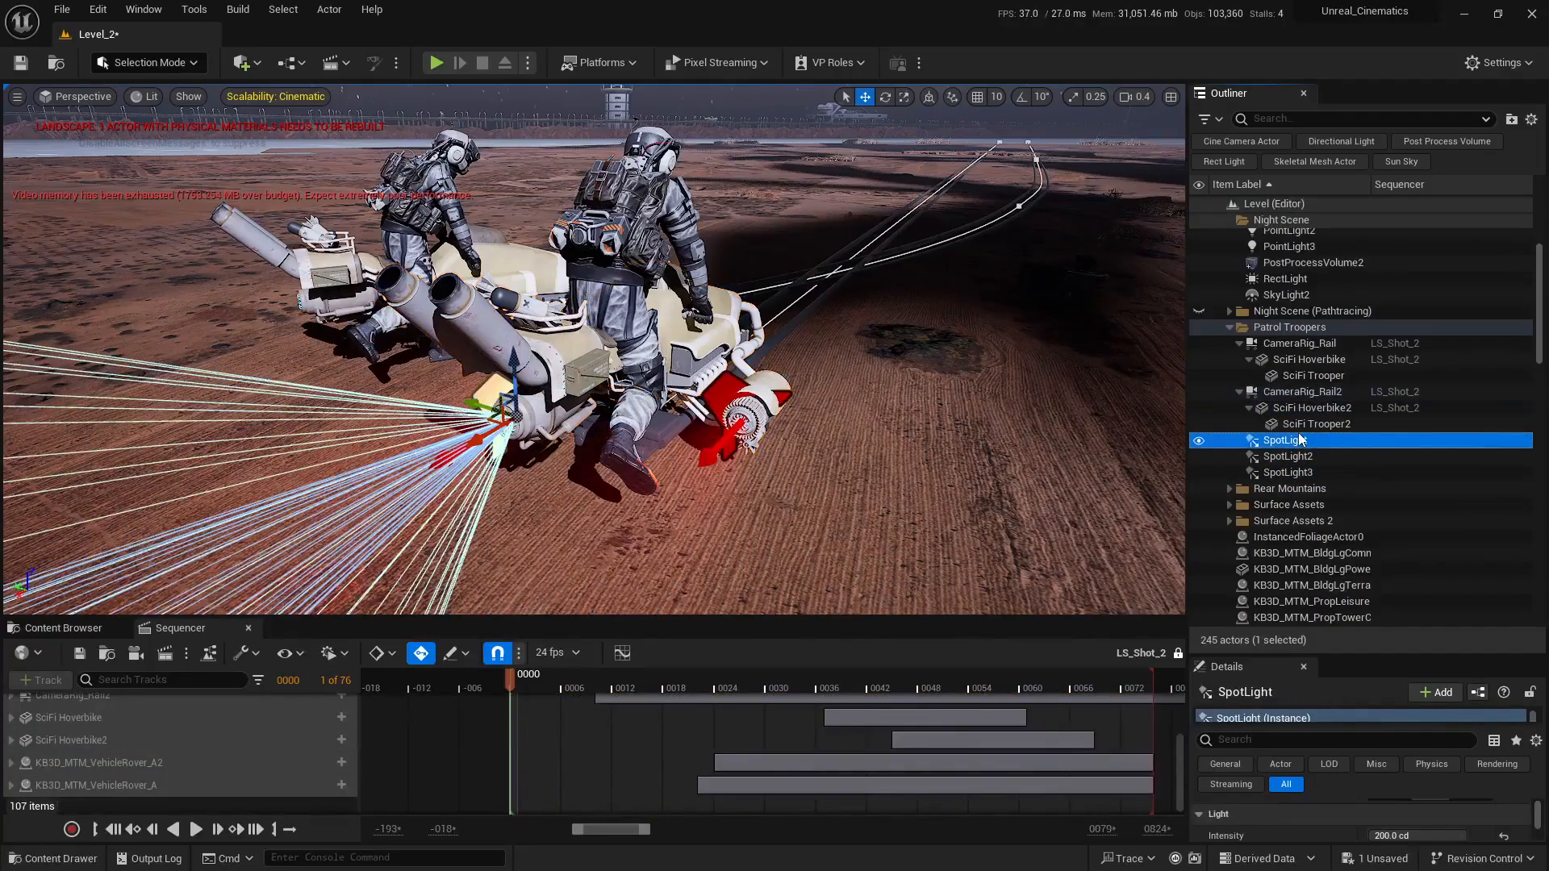
{"action": "left_click", "coordinate": [1287, 473], "text": "shift"}
{"action": "left_click_drag", "start_coordinate": [1284, 447], "coordinate": [1324, 409]}
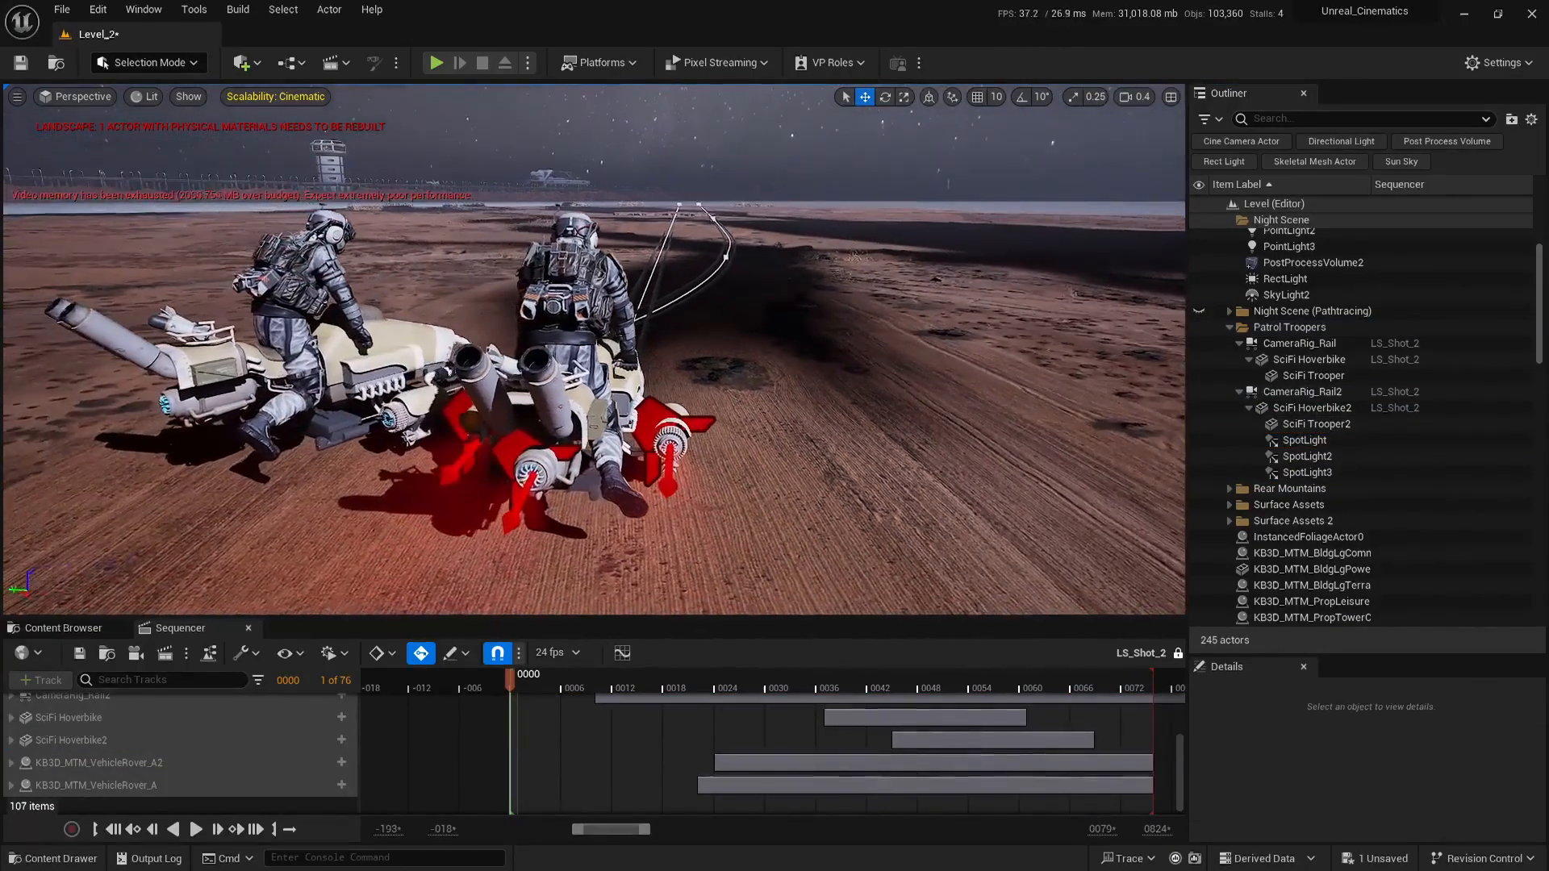
Duplicate SciFi Hoverbike2's three spot lights and move the copies over beside the other hover bike
{"action": "right_click_drag", "start_coordinate": [595, 349], "coordinate": [521, 388]}
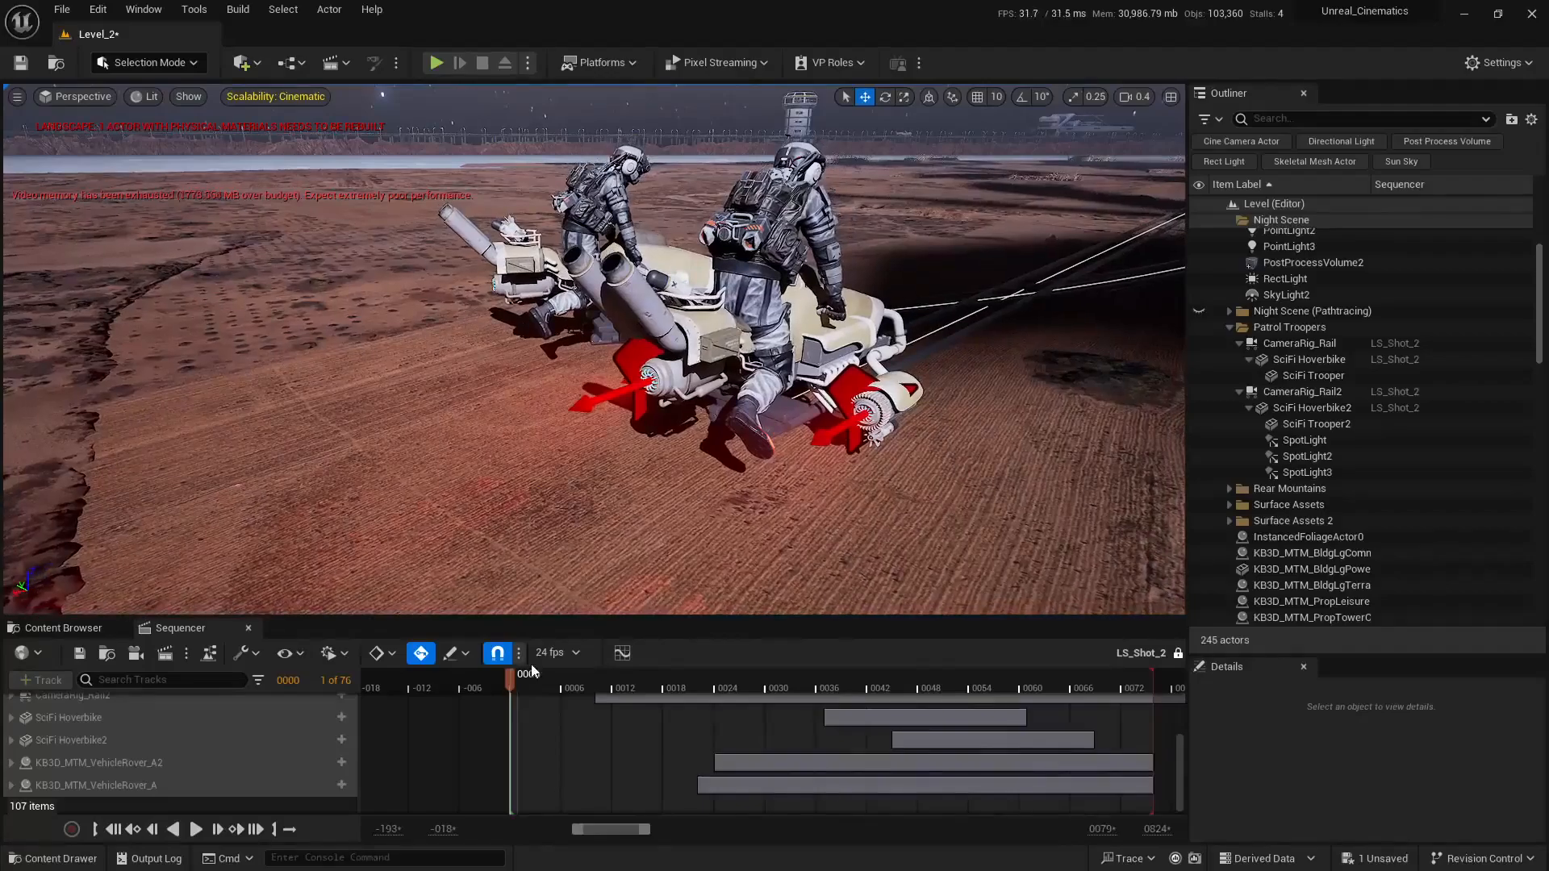
{"action": "mouse_move", "coordinate": [516, 676]}
{"action": "left_mouse_down"}
{"action": "mouse_move", "coordinate": [756, 684]}
{"action": "mouse_move", "coordinate": [515, 685]}
{"action": "left_mouse_up"}
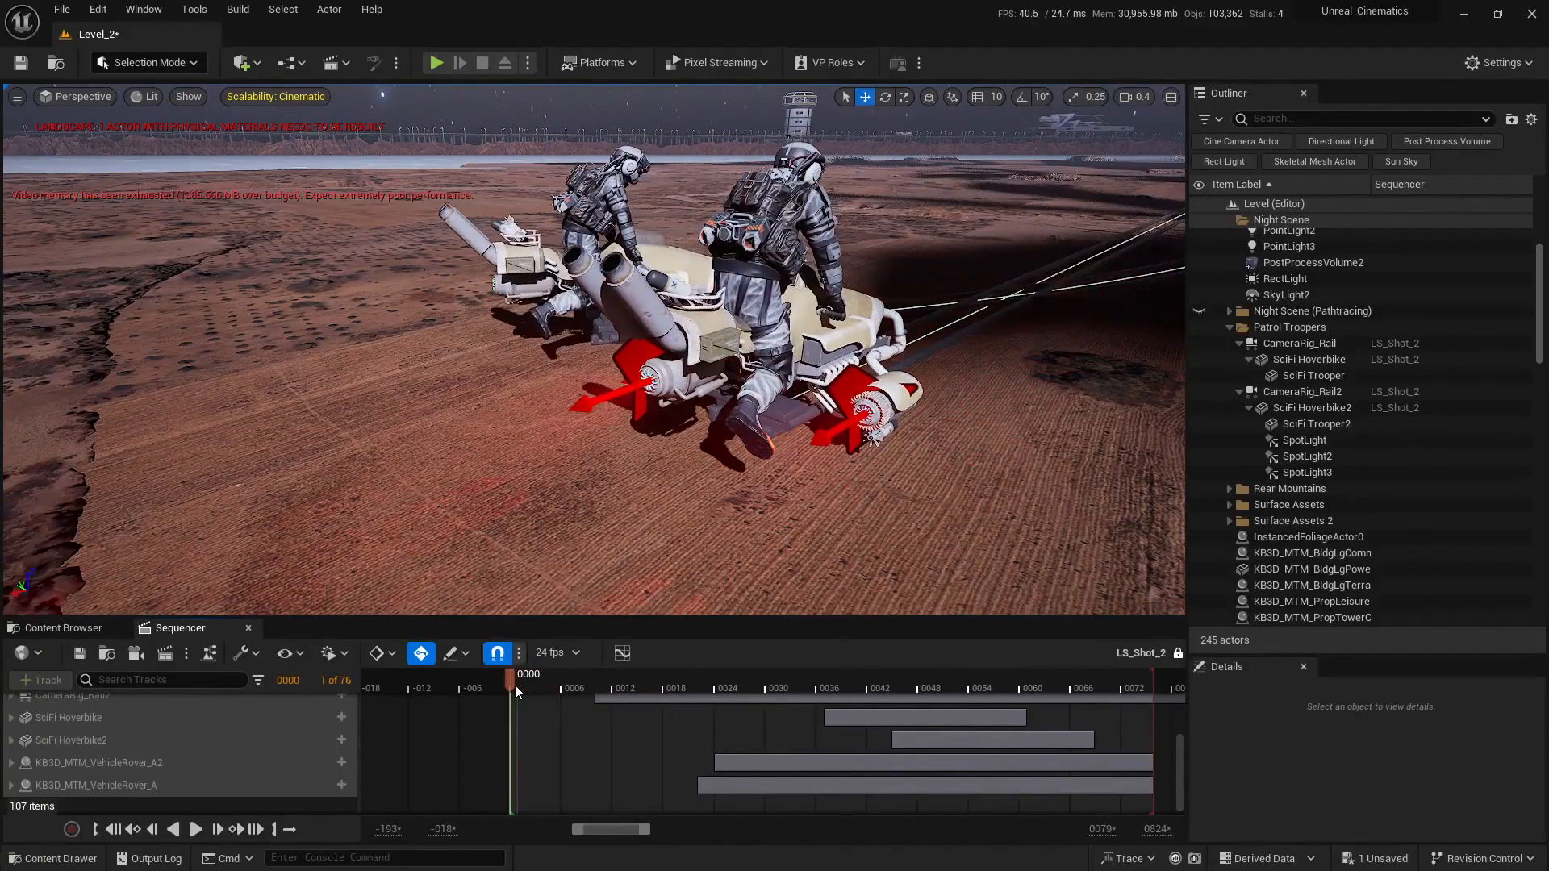
{"action": "right_click_drag", "start_coordinate": [998, 446], "coordinate": [1065, 452]}
{"action": "left_click", "coordinate": [1300, 440]}
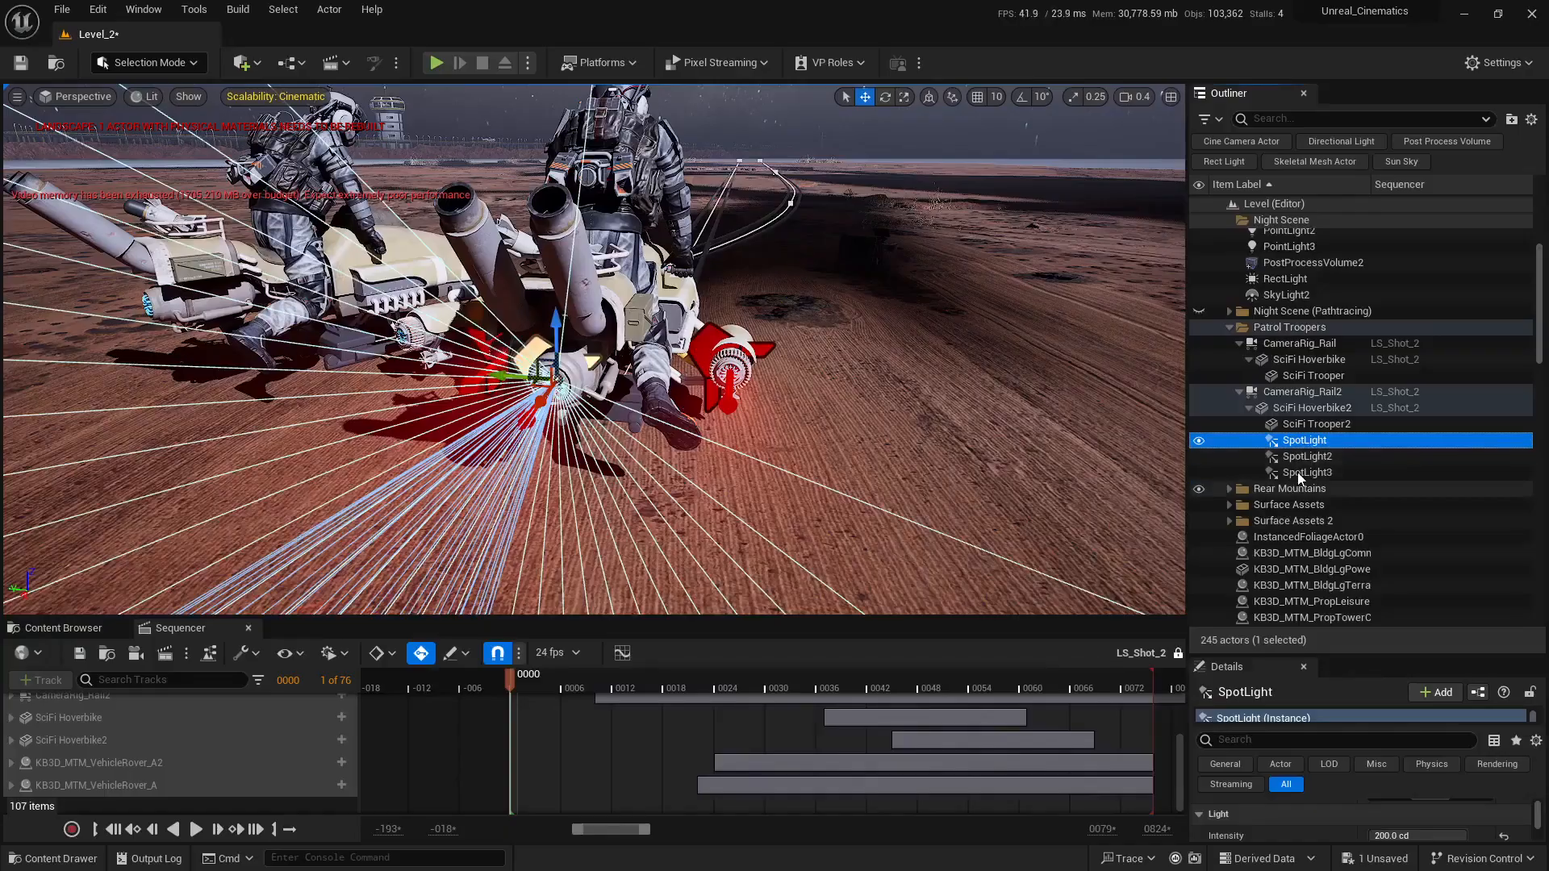
{"action": "left_click", "coordinate": [1297, 472], "text": "shift"}
{"action": "right_click_drag", "start_coordinate": [582, 420], "coordinate": [730, 306]}
{"action": "left_click_drag", "start_coordinate": [751, 293], "coordinate": [397, 294], "text": "alt"}
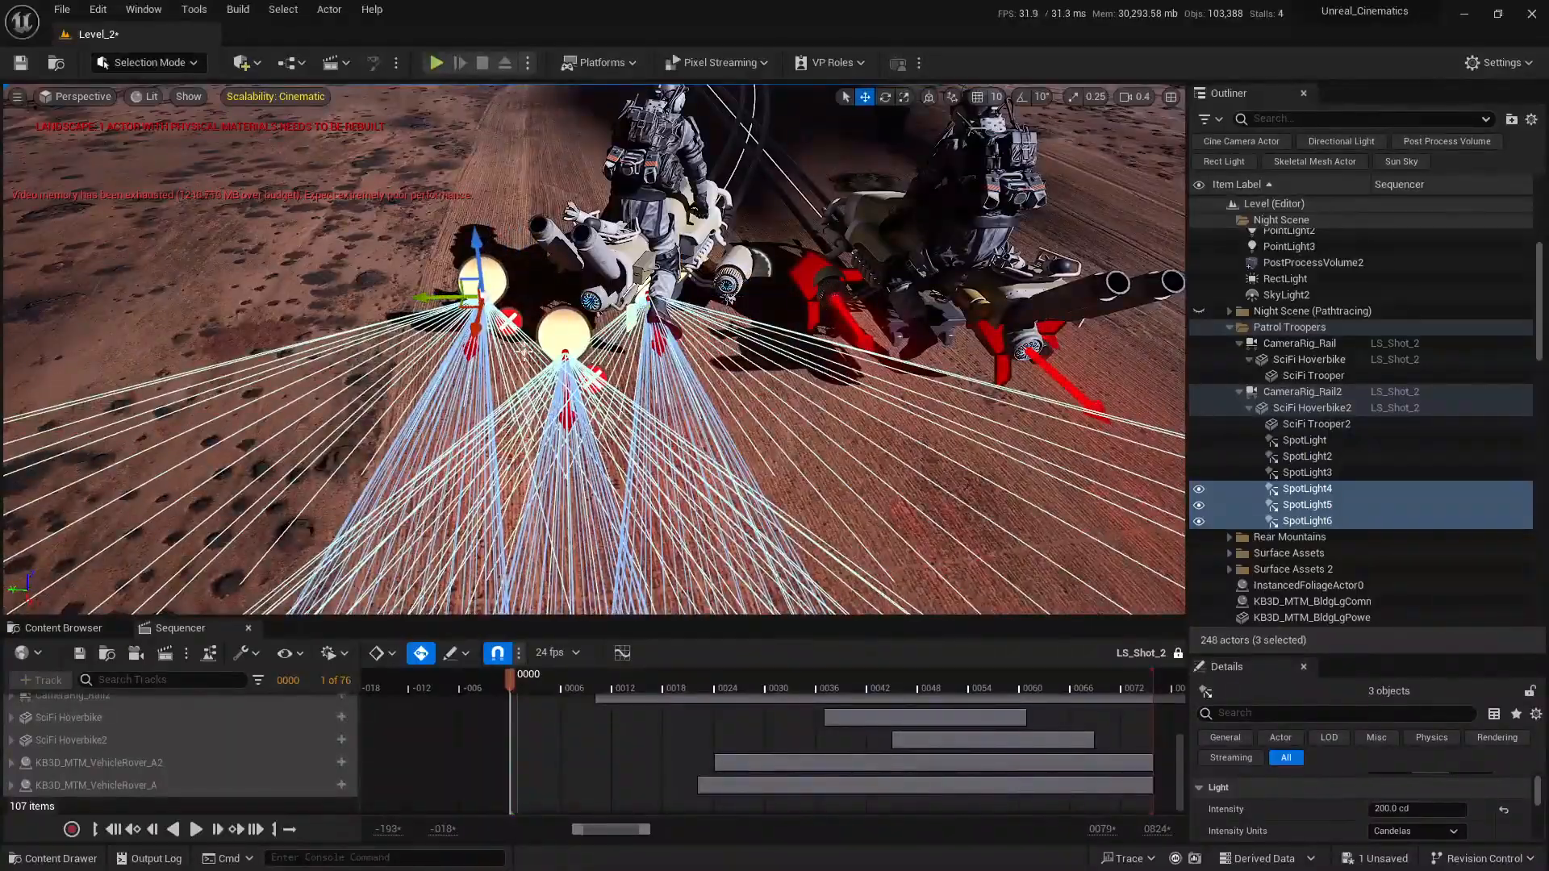
Rotate the three copied lights to match the other bike's heading and shift them close to its engines
{"action": "right_click_drag", "start_coordinate": [524, 351], "coordinate": [551, 432]}
{"action": "key", "text": "e"}
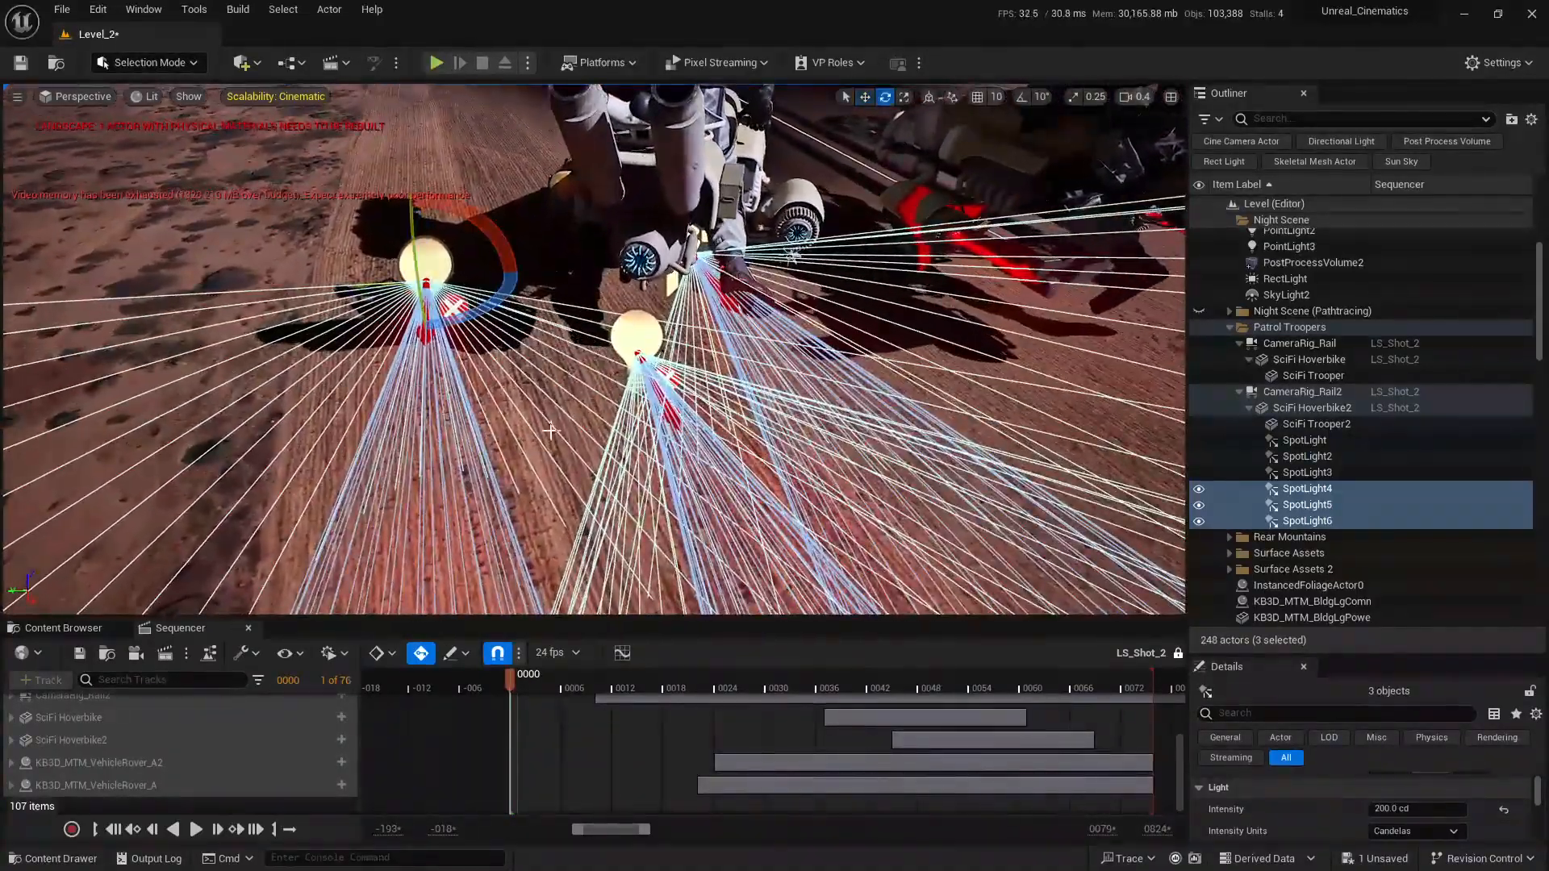
{"action": "left_click_drag", "start_coordinate": [477, 310], "coordinate": [385, 331]}
{"action": "right_click_drag", "start_coordinate": [388, 332], "coordinate": [399, 351]}
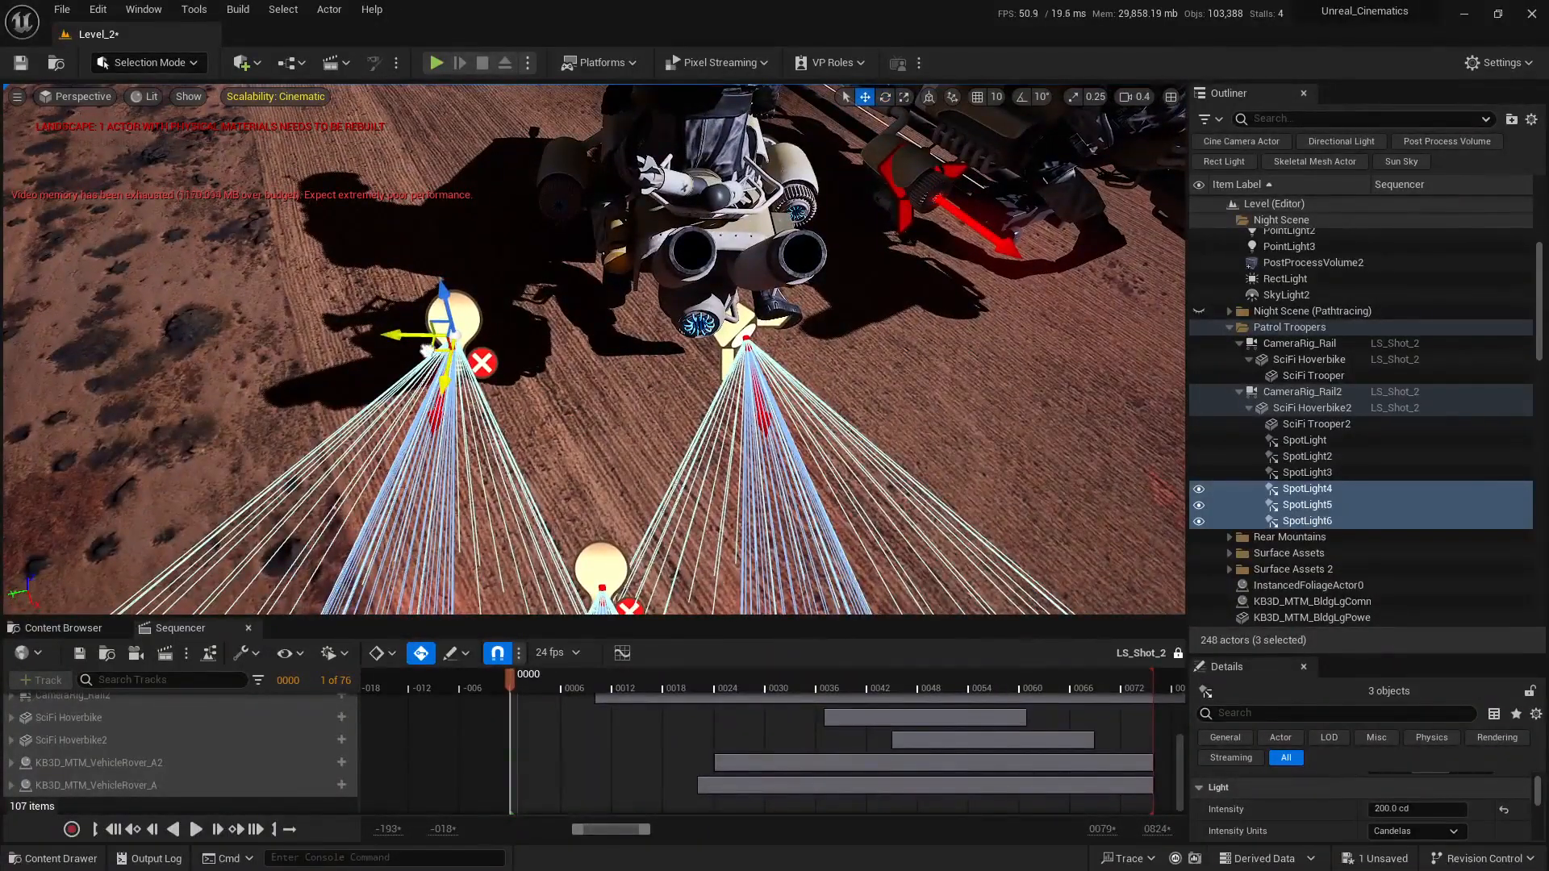
{"action": "left_click_drag", "start_coordinate": [426, 348], "coordinate": [521, 232]}
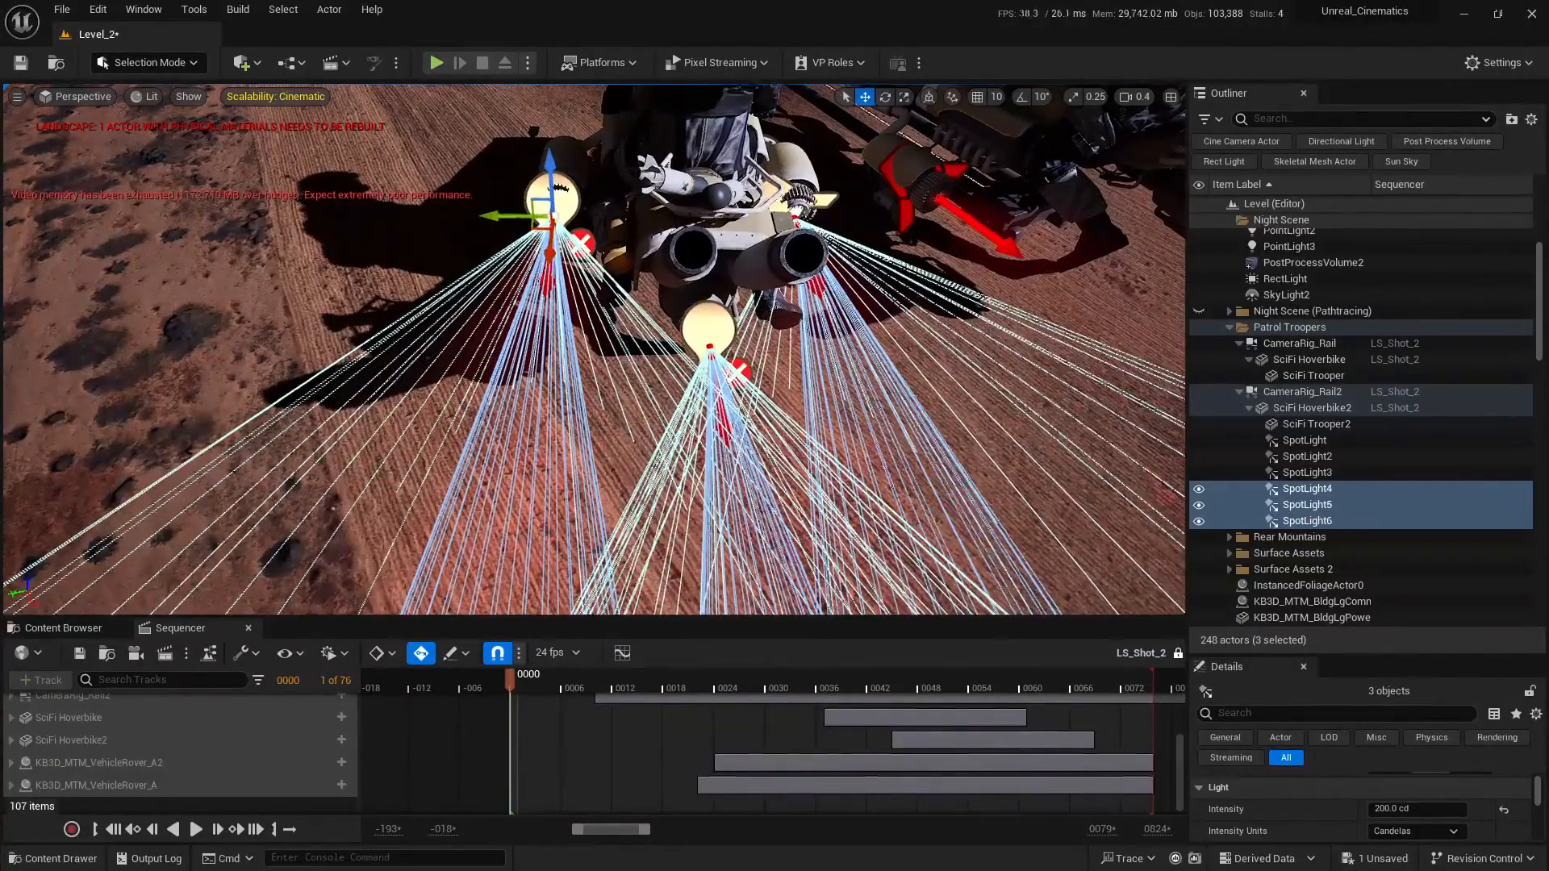
{"action": "right_click_drag", "start_coordinate": [521, 231], "coordinate": [563, 203]}
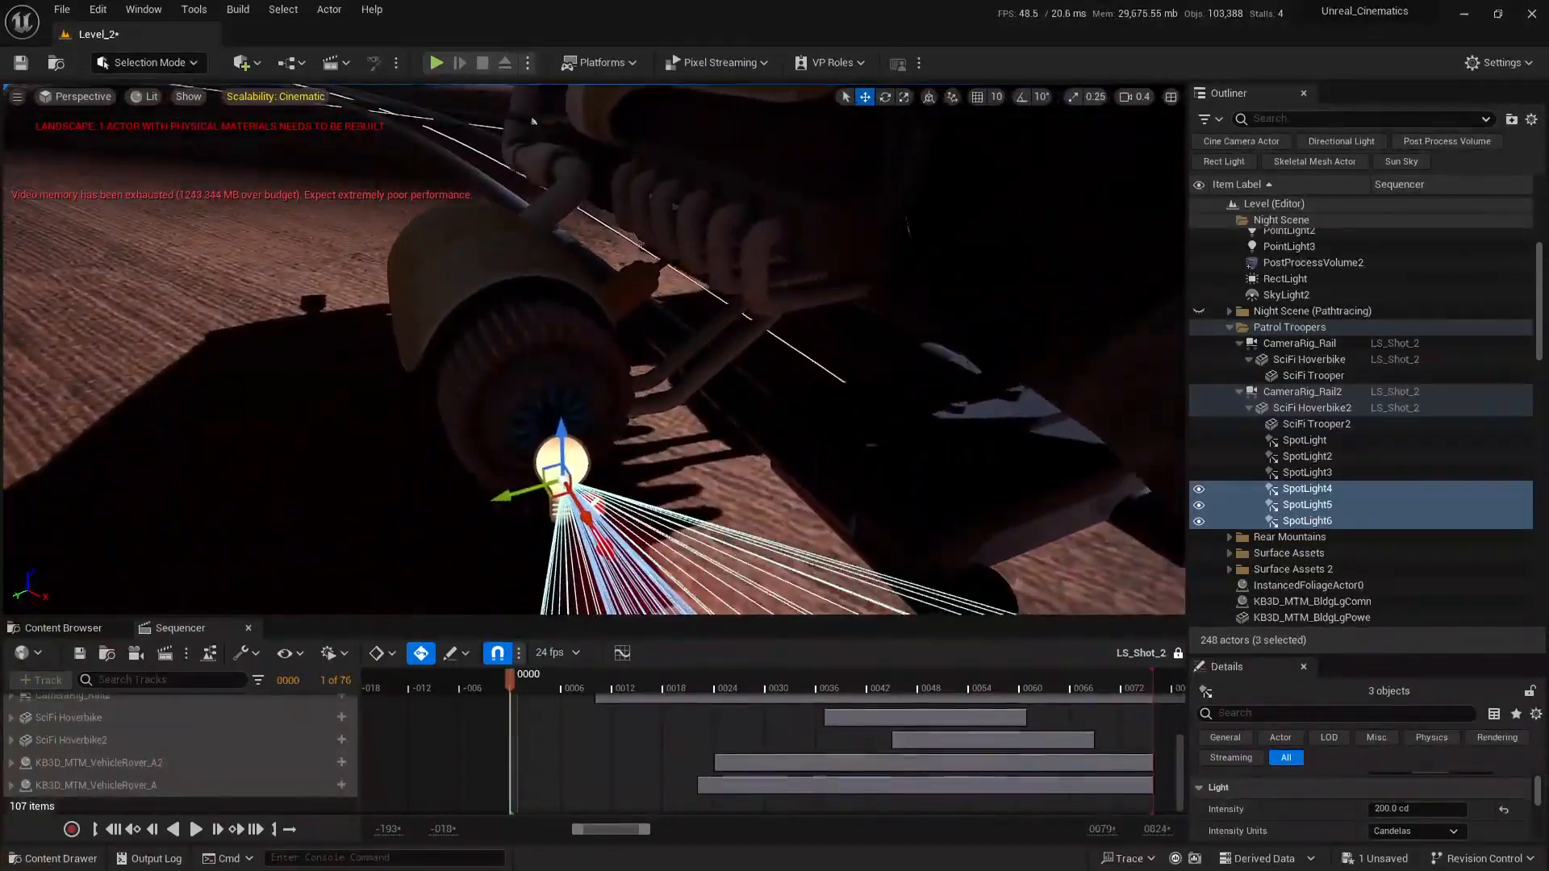
Move the copied light beside the outer side thruster into its nozzle and center it within the coils
{"action": "left_click", "coordinate": [578, 463]}
{"action": "mouse_move", "coordinate": [578, 463]}
{"action": "right_mouse_down"}
{"action": "mouse_move", "coordinate": [574, 530]}
{"action": "mouse_move", "coordinate": [572, 474]}
{"action": "right_mouse_up"}
{"action": "scroll", "coordinate": [578, 463], "scroll_direction": "down", "scroll_amount": 2}
{"action": "scroll", "coordinate": [575, 516], "scroll_direction": "down", "scroll_amount": 1}
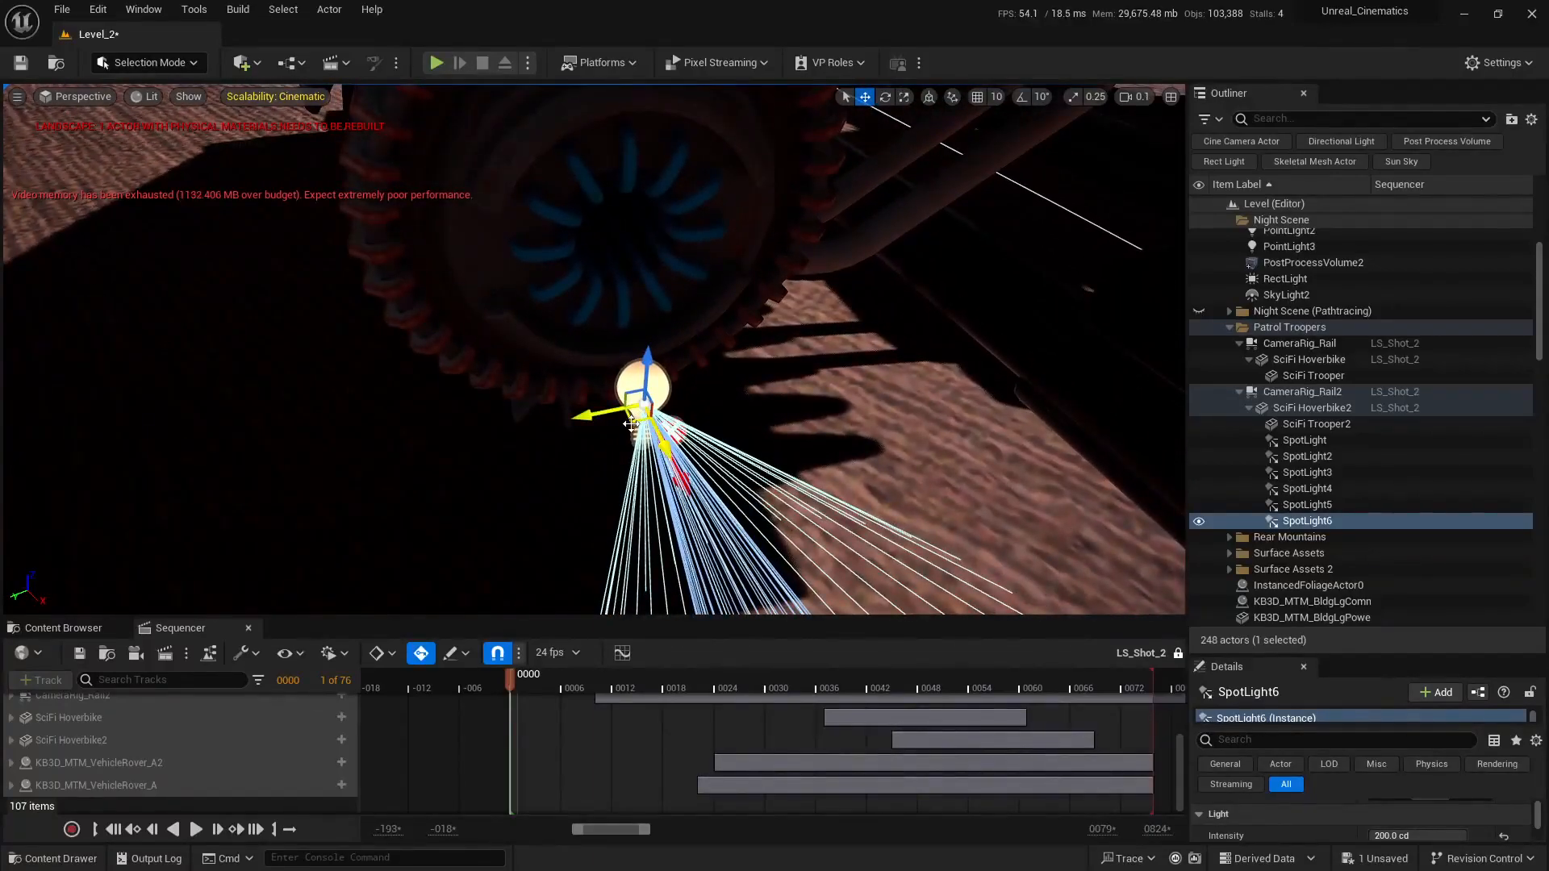
{"action": "left_click_drag", "start_coordinate": [626, 243], "coordinate": [616, 239]}
{"action": "right_click_drag", "start_coordinate": [616, 238], "coordinate": [587, 194]}
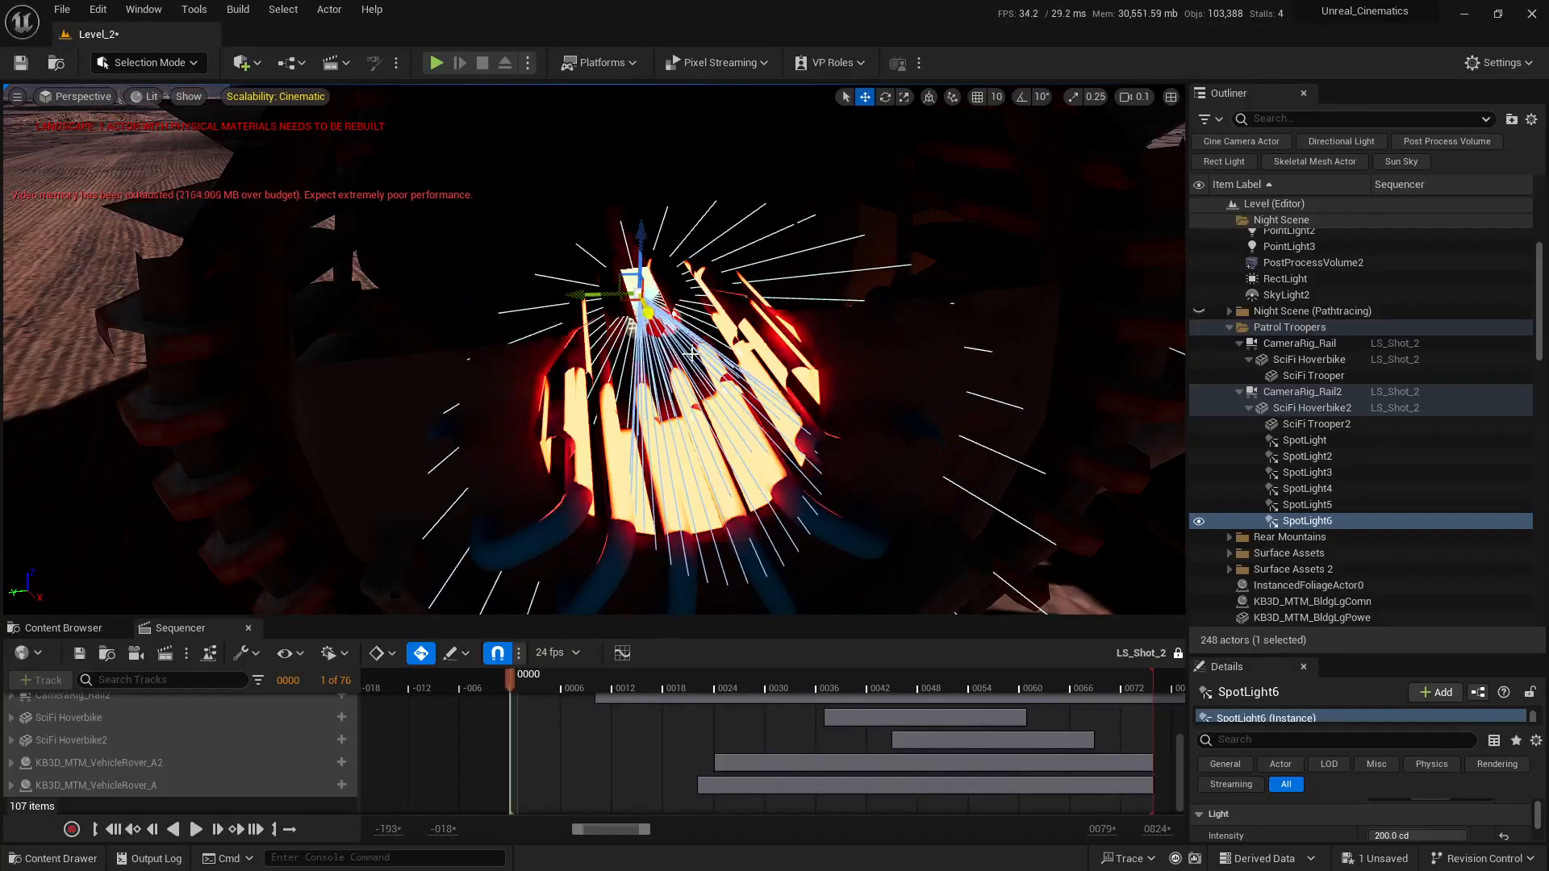
{"action": "right_click_drag", "start_coordinate": [691, 354], "coordinate": [685, 287]}
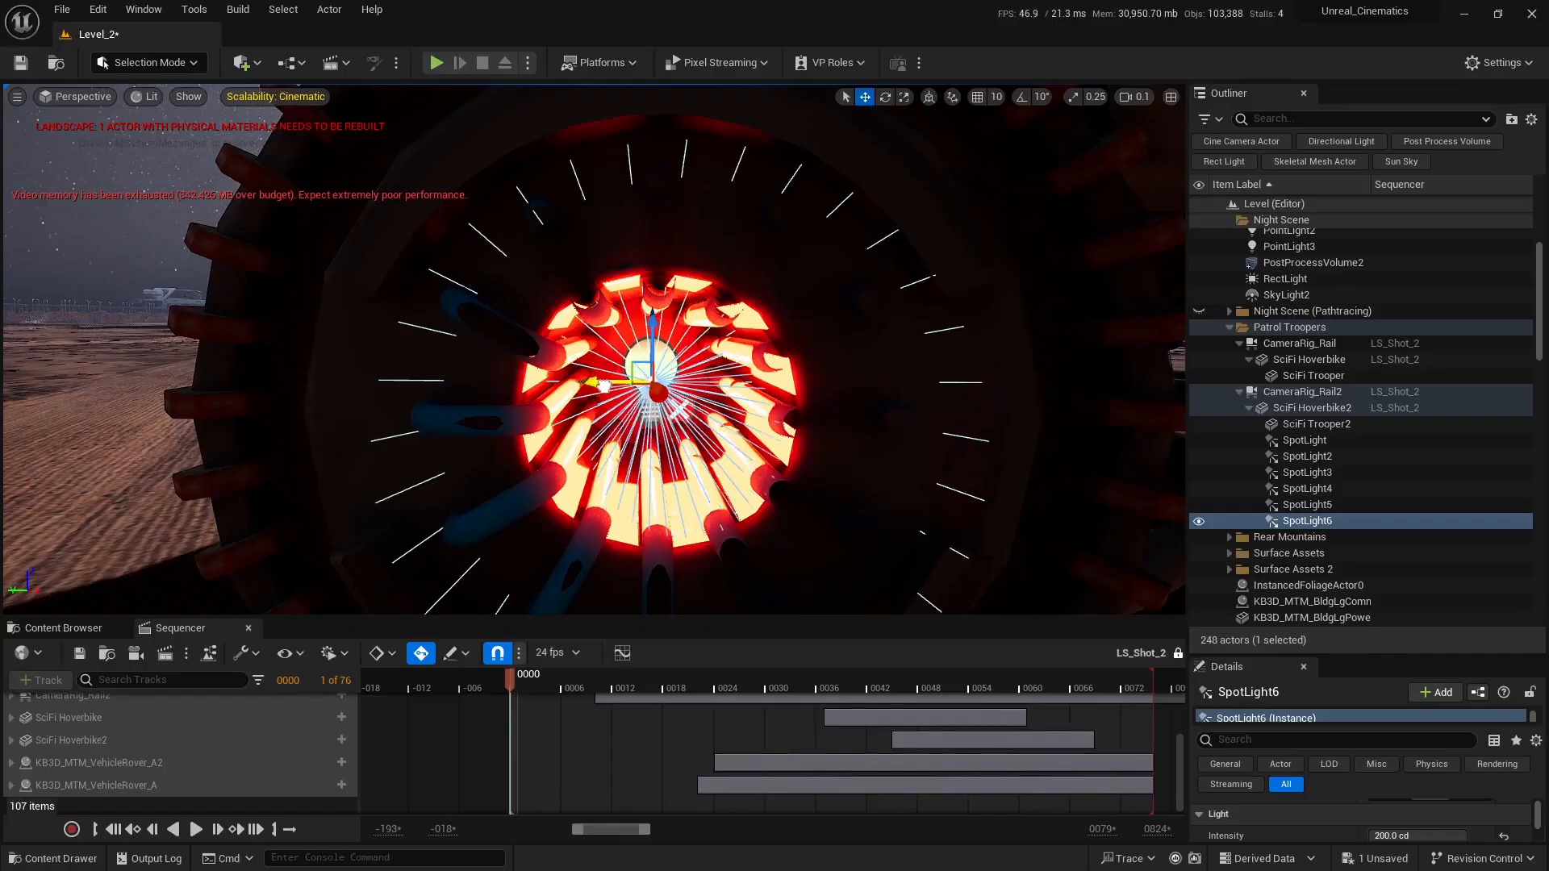
Move the copied light near the rear engine into the rear nozzle and center it among the blue coils
{"action": "scroll", "coordinate": [695, 478], "scroll_direction": "up", "scroll_amount": 4}
{"action": "right_click_drag", "start_coordinate": [695, 477], "coordinate": [751, 502]}
{"action": "scroll", "coordinate": [695, 477], "scroll_direction": "down", "scroll_amount": 2}
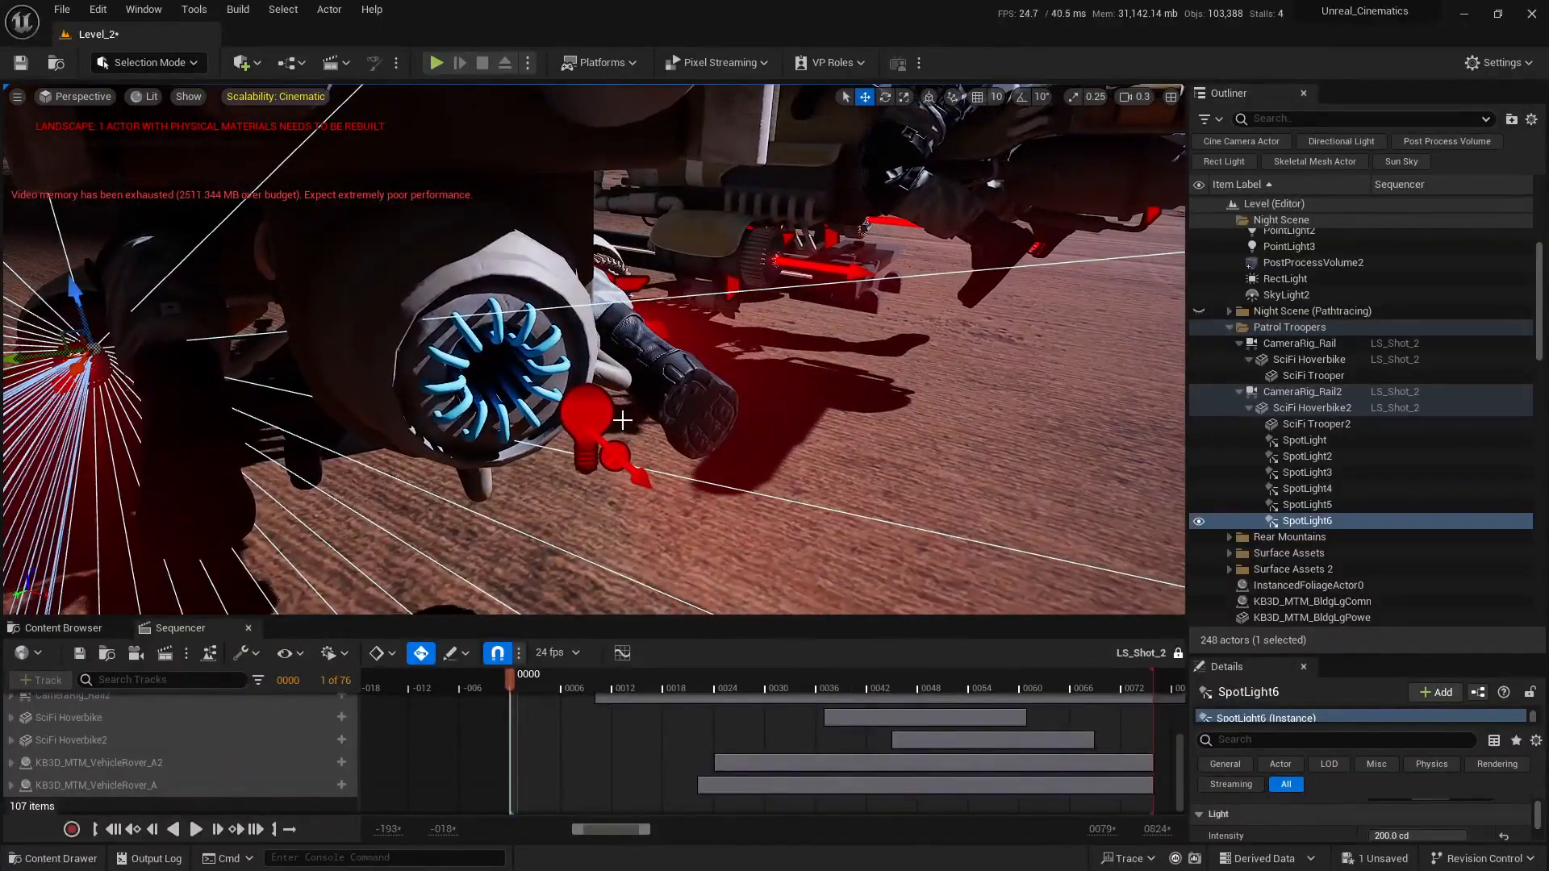
{"action": "left_click", "coordinate": [586, 418]}
{"action": "right_click_drag", "start_coordinate": [587, 418], "coordinate": [582, 458]}
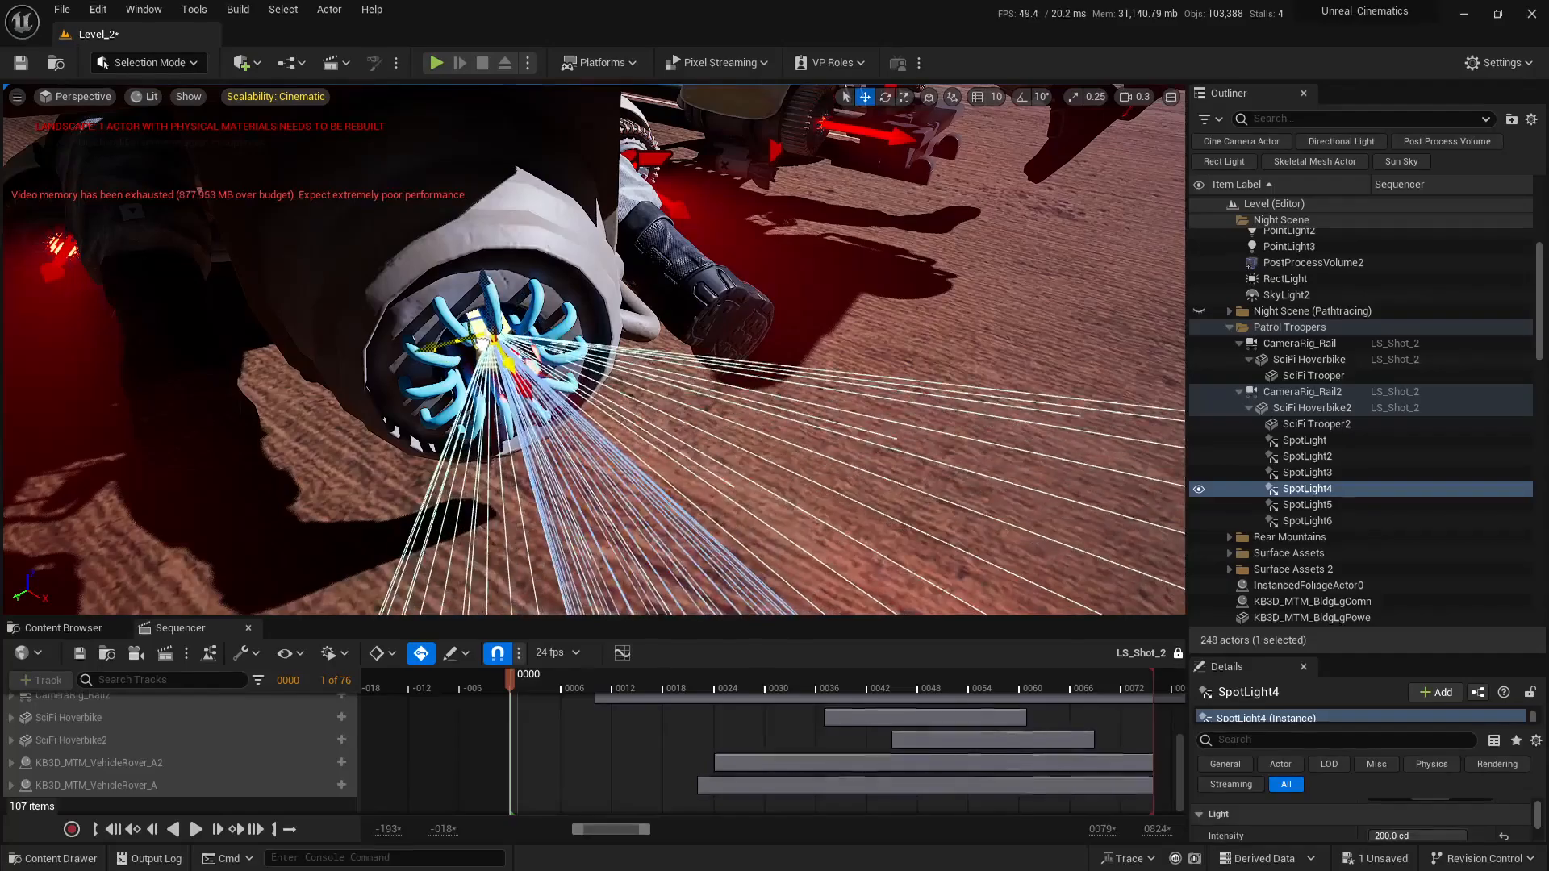
{"action": "mouse_move", "coordinate": [583, 459]}
{"action": "right_mouse_down"}
{"action": "mouse_move", "coordinate": [564, 411]}
{"action": "mouse_move", "coordinate": [578, 468]}
{"action": "right_mouse_up"}
{"action": "scroll", "coordinate": [580, 452], "scroll_direction": "down", "scroll_amount": 2}
{"action": "right_click_drag", "start_coordinate": [594, 378], "coordinate": [597, 394]}
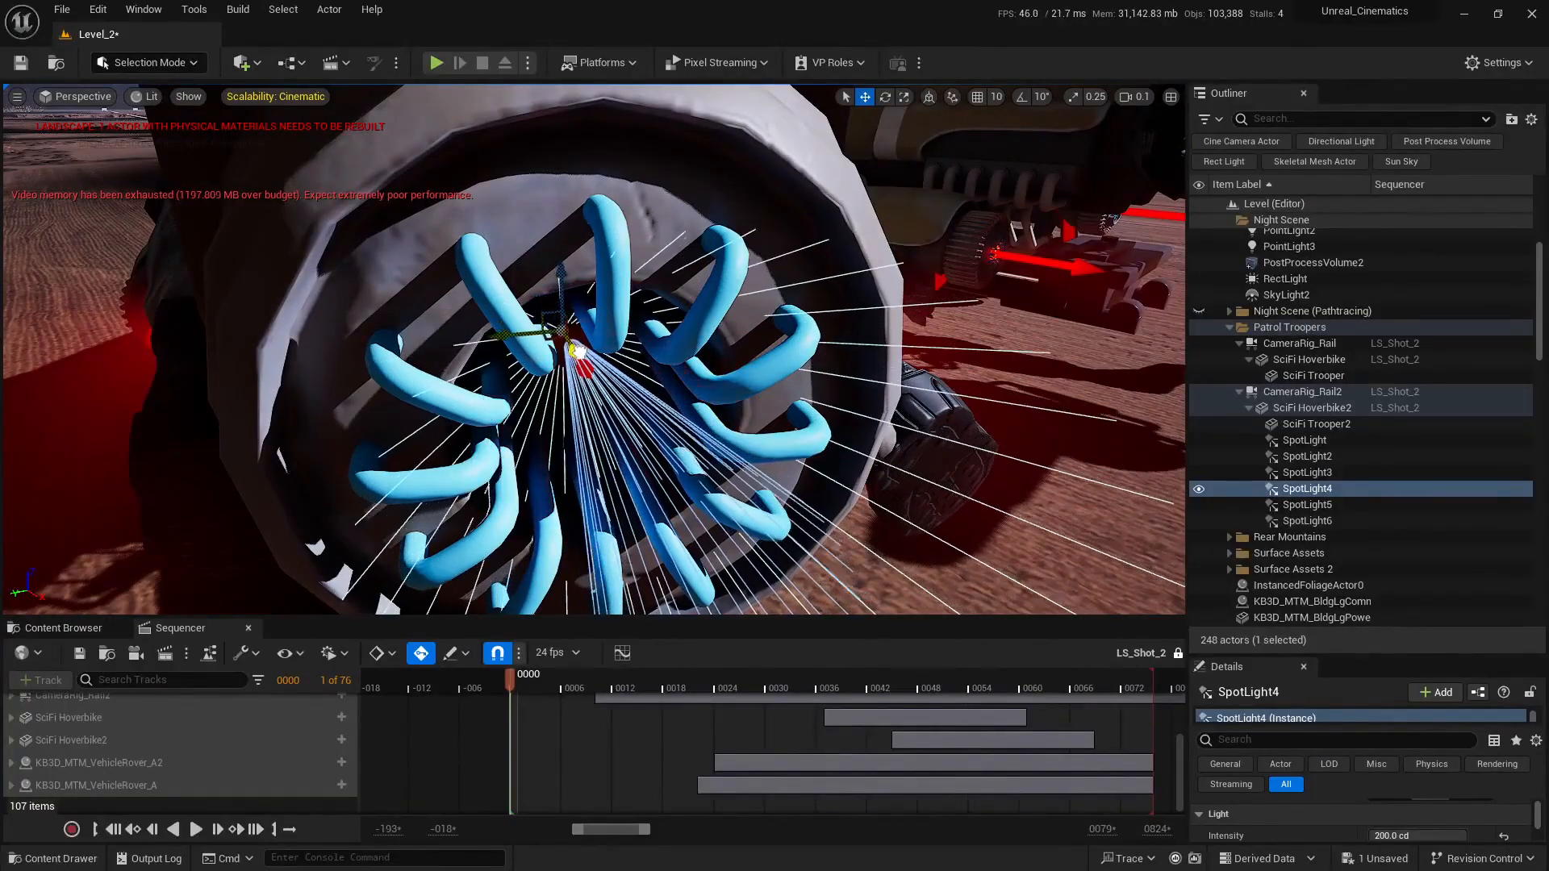
{"action": "right_click_drag", "start_coordinate": [766, 396], "coordinate": [572, 367]}
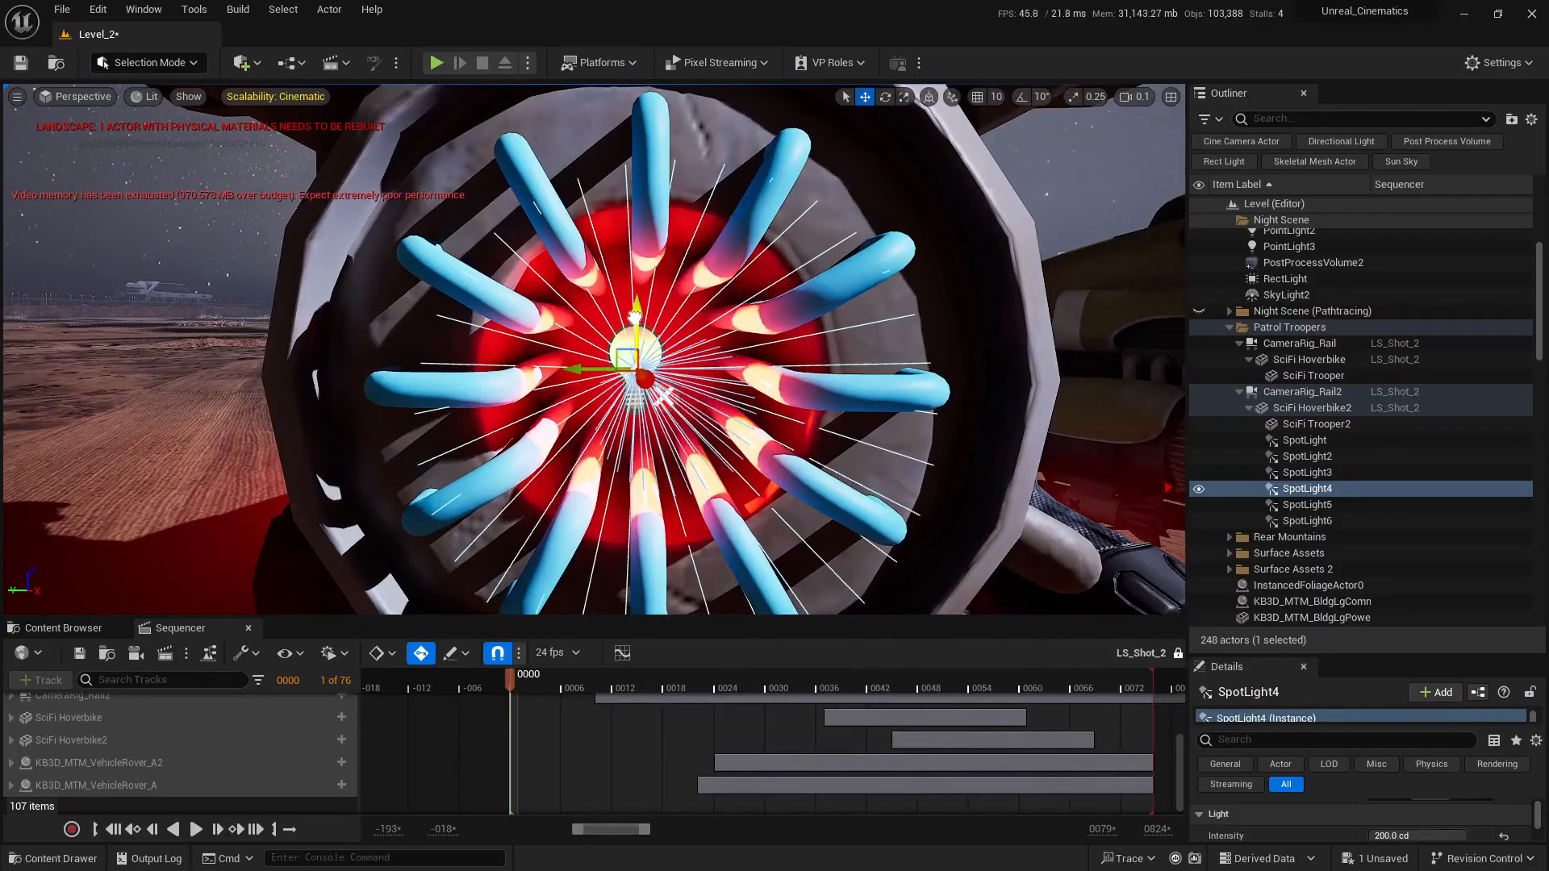
Select the remaining copied light and move it into the side thruster on the bike's opposite side
{"action": "scroll", "coordinate": [759, 391], "scroll_direction": "up", "scroll_amount": 1}
{"action": "mouse_move", "coordinate": [758, 390]}
{"action": "right_mouse_down"}
{"action": "mouse_move", "coordinate": [719, 413]}
{"action": "mouse_move", "coordinate": [646, 418]}
{"action": "mouse_move", "coordinate": [774, 403]}
{"action": "right_mouse_up"}
{"action": "key", "text": "w"}
{"action": "key", "text": "w"}
{"action": "mouse_move", "coordinate": [599, 446]}
{"action": "right_mouse_down"}
{"action": "mouse_move", "coordinate": [585, 451]}
{"action": "mouse_move", "coordinate": [600, 446]}
{"action": "right_mouse_up"}
{"action": "left_click", "coordinate": [533, 404]}
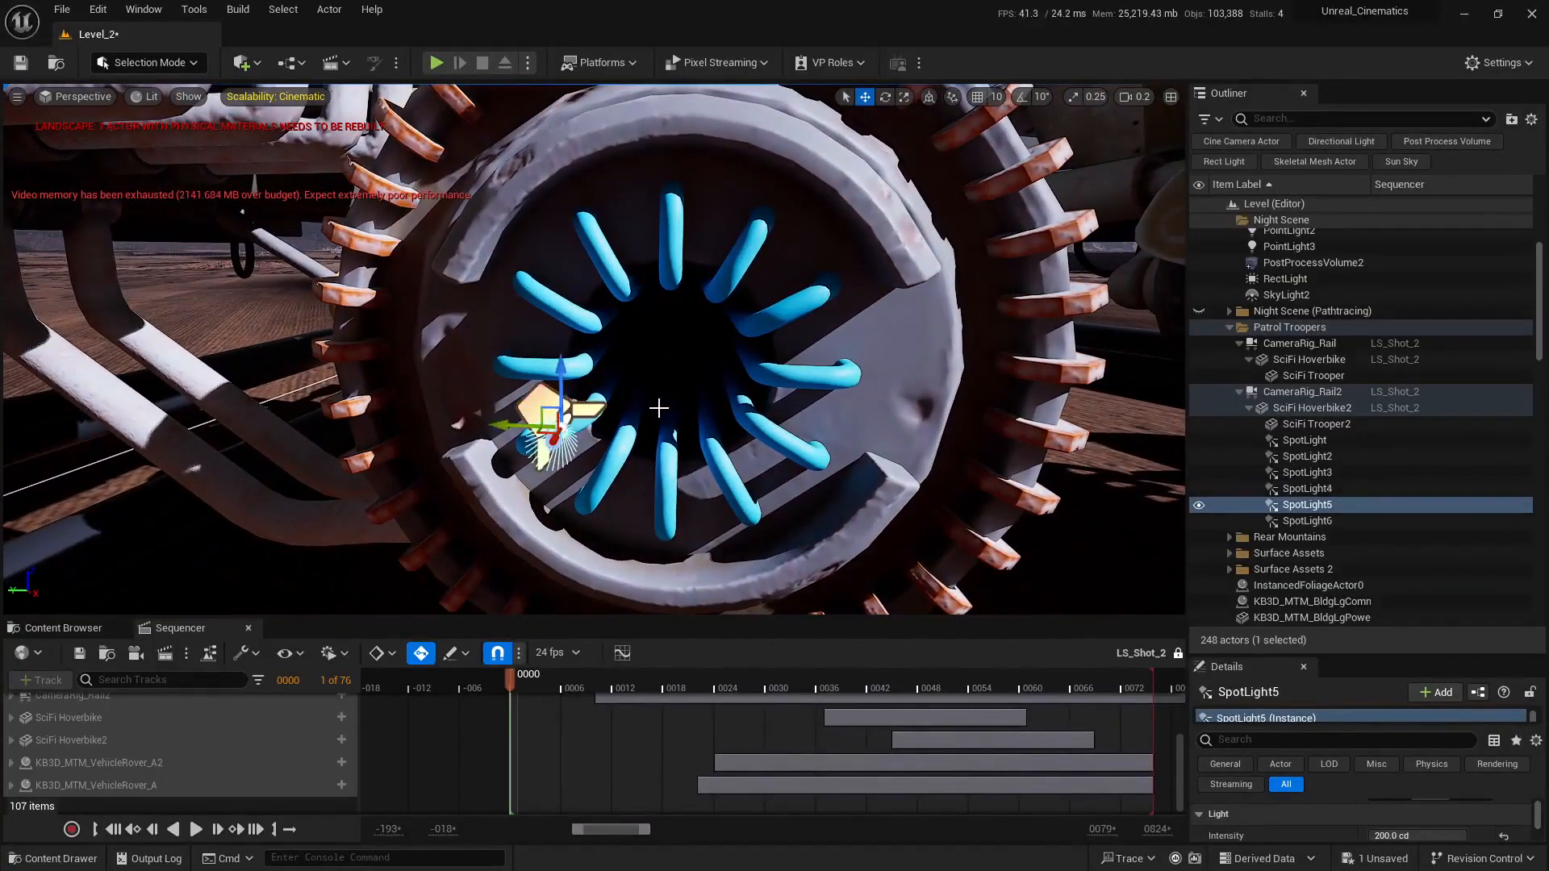
{"action": "right_click_drag", "start_coordinate": [533, 404], "coordinate": [513, 419]}
{"action": "key", "text": "s"}
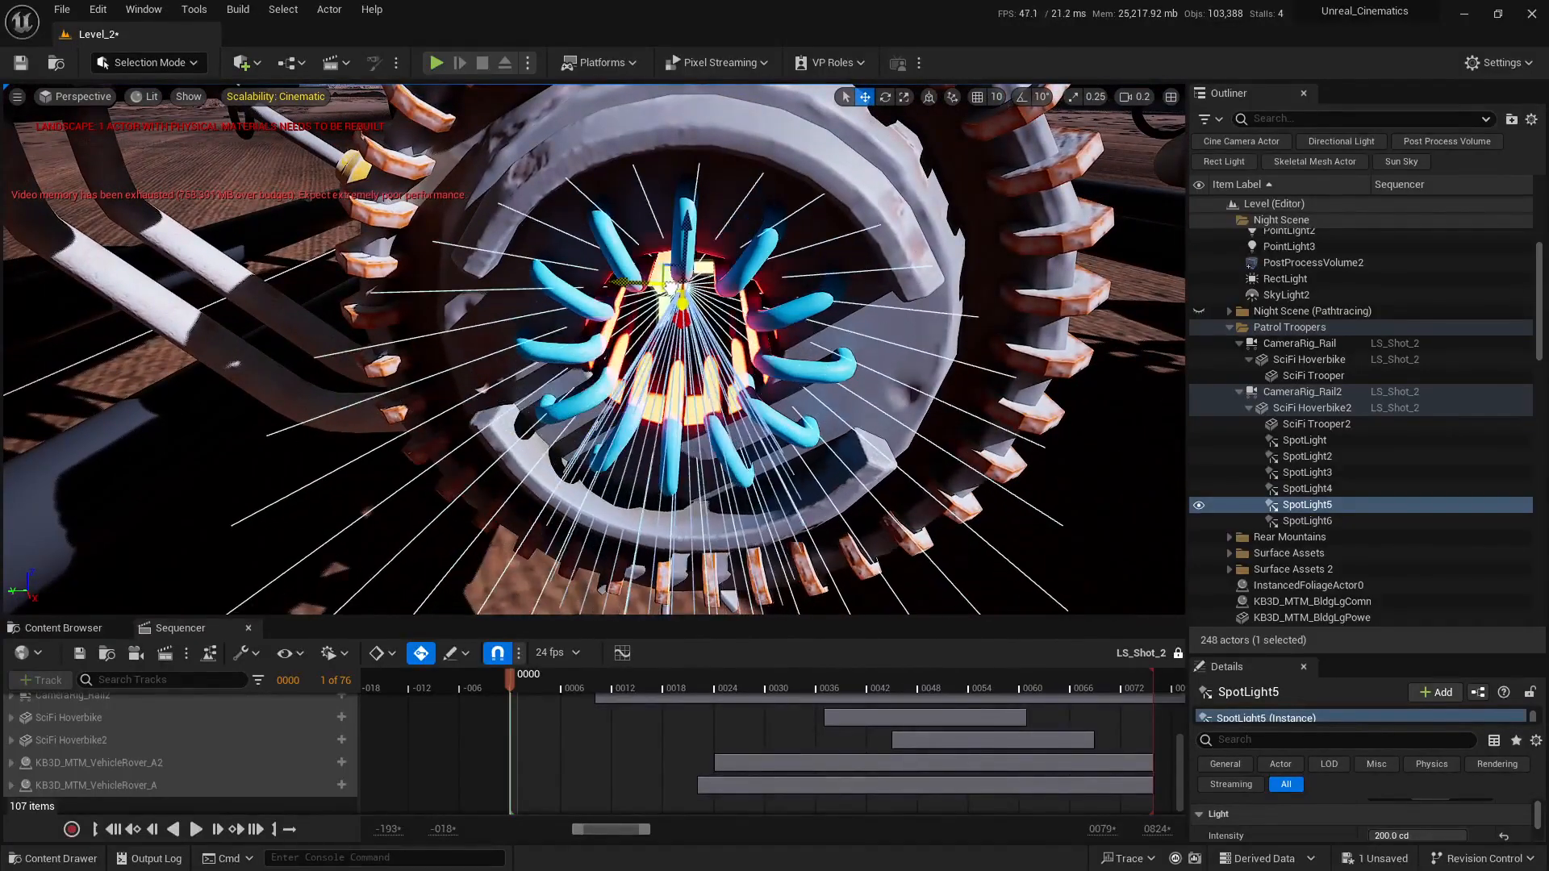
Adjust the opposite thruster light's depth along the nozzle axis, checking it from the side
{"action": "key", "text": "q"}
{"action": "right_click_drag", "start_coordinate": [670, 288], "coordinate": [843, 343]}
{"action": "key", "text": "w"}
{"action": "key", "text": "s"}
{"action": "key", "text": "a"}
{"action": "key", "text": "w"}
{"action": "scroll", "coordinate": [828, 331], "scroll_direction": "down", "scroll_amount": 1}
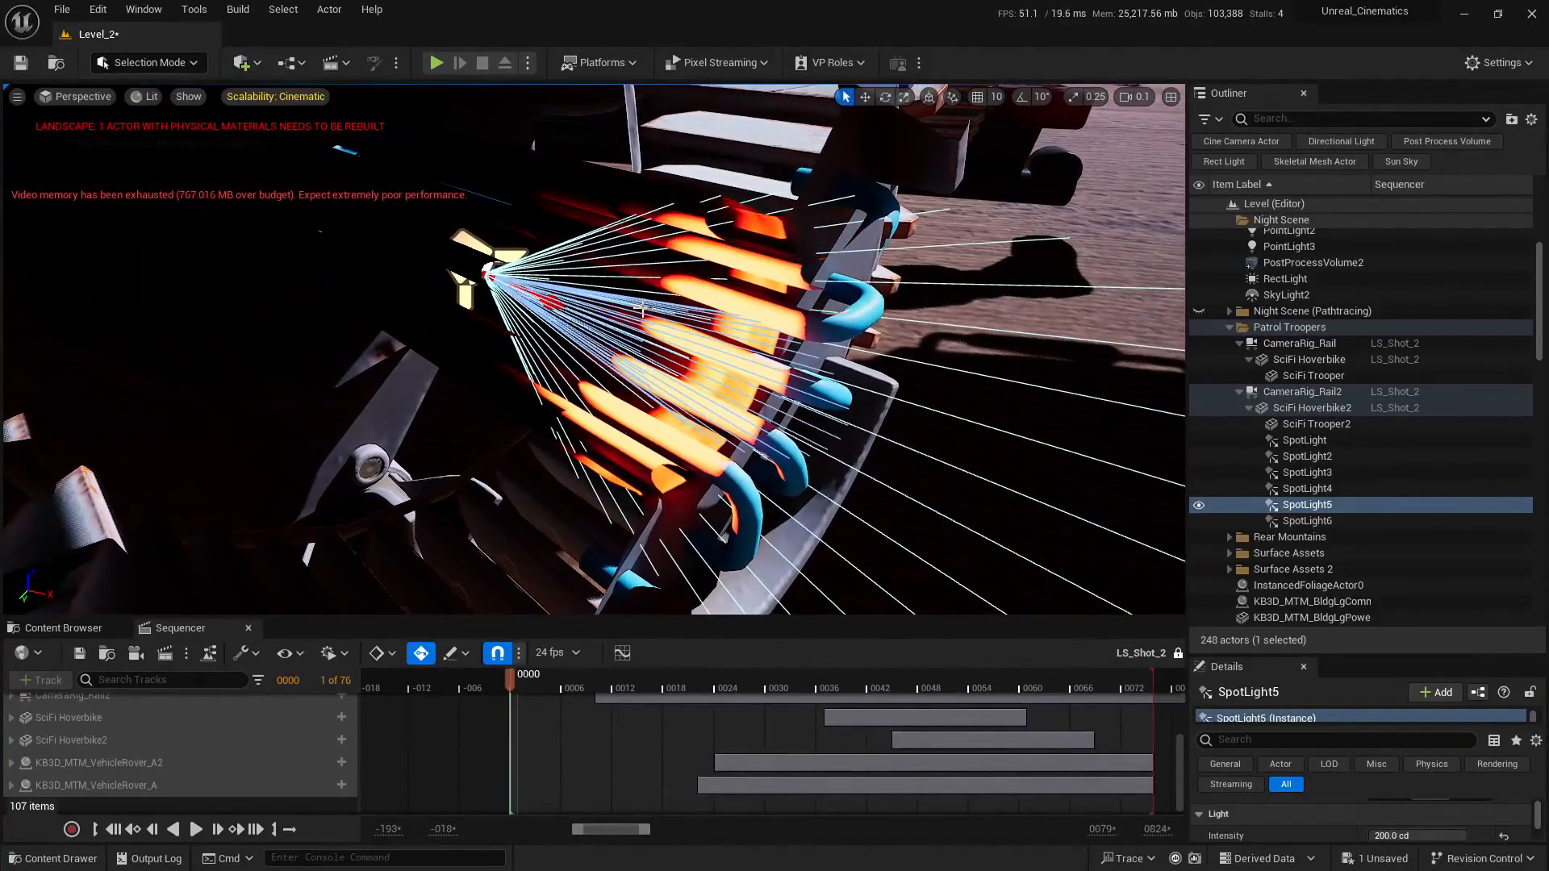
{"action": "key", "text": "s"}
{"action": "right_click_drag", "start_coordinate": [642, 307], "coordinate": [560, 314]}
{"action": "key", "text": "d"}
{"action": "key", "text": "s"}
{"action": "key", "text": "d"}
{"action": "key", "text": "w"}
{"action": "left_click_drag", "start_coordinate": [619, 320], "coordinate": [617, 317], "text": "shift"}
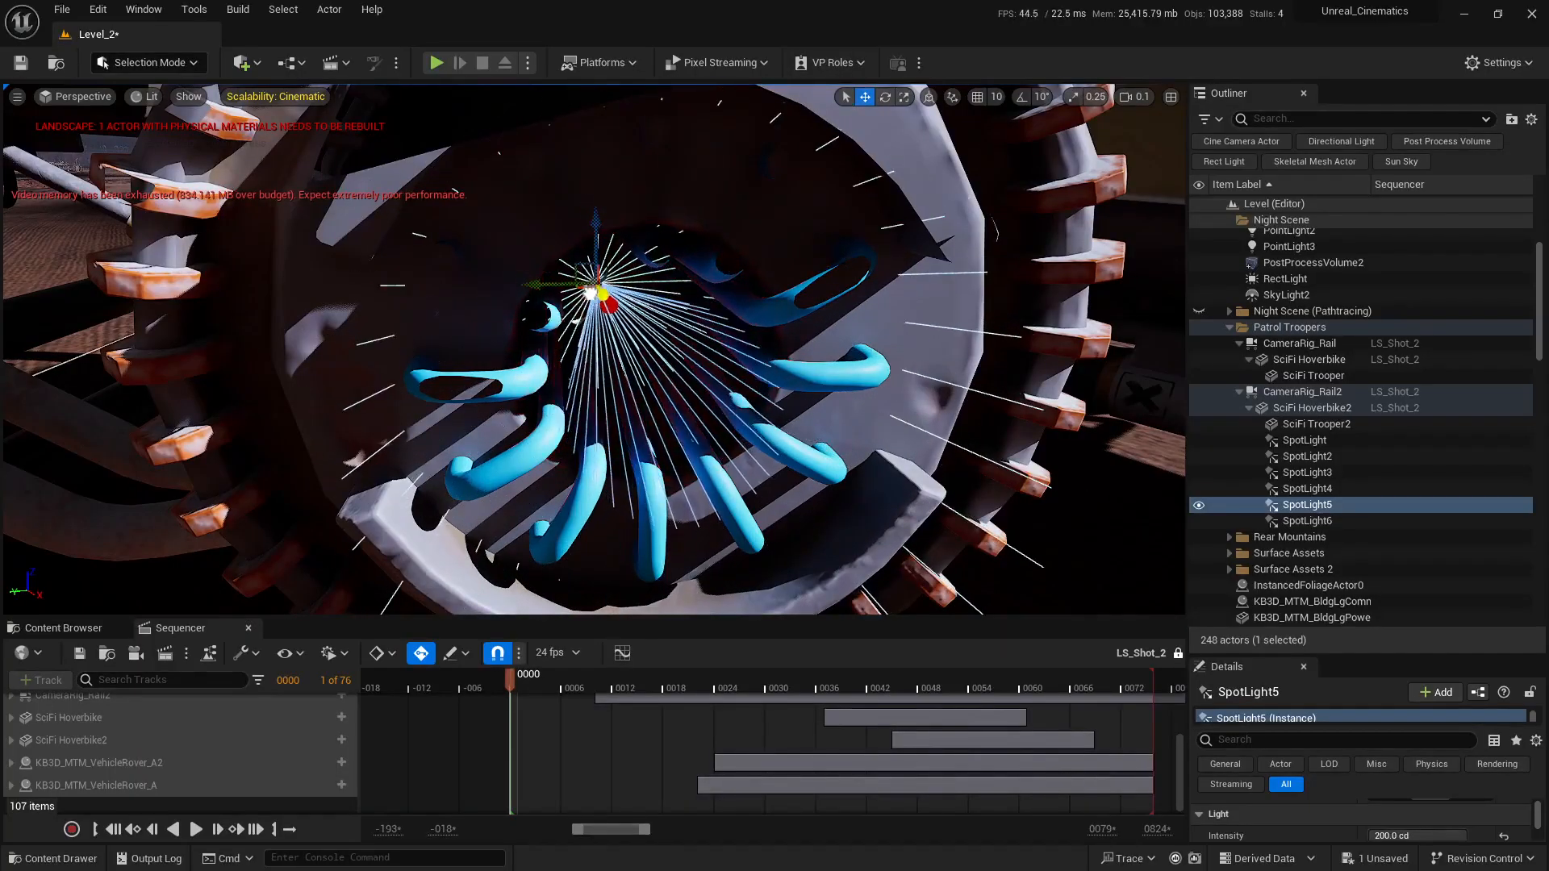
Fine-tune the opposite thruster light's position so it sits centered within the ring of coils
{"action": "key", "text": "s"}
{"action": "right_click_drag", "start_coordinate": [609, 305], "coordinate": [593, 292]}
{"action": "key", "text": "w"}
{"action": "right_click_drag", "start_coordinate": [596, 363], "coordinate": [596, 363]}
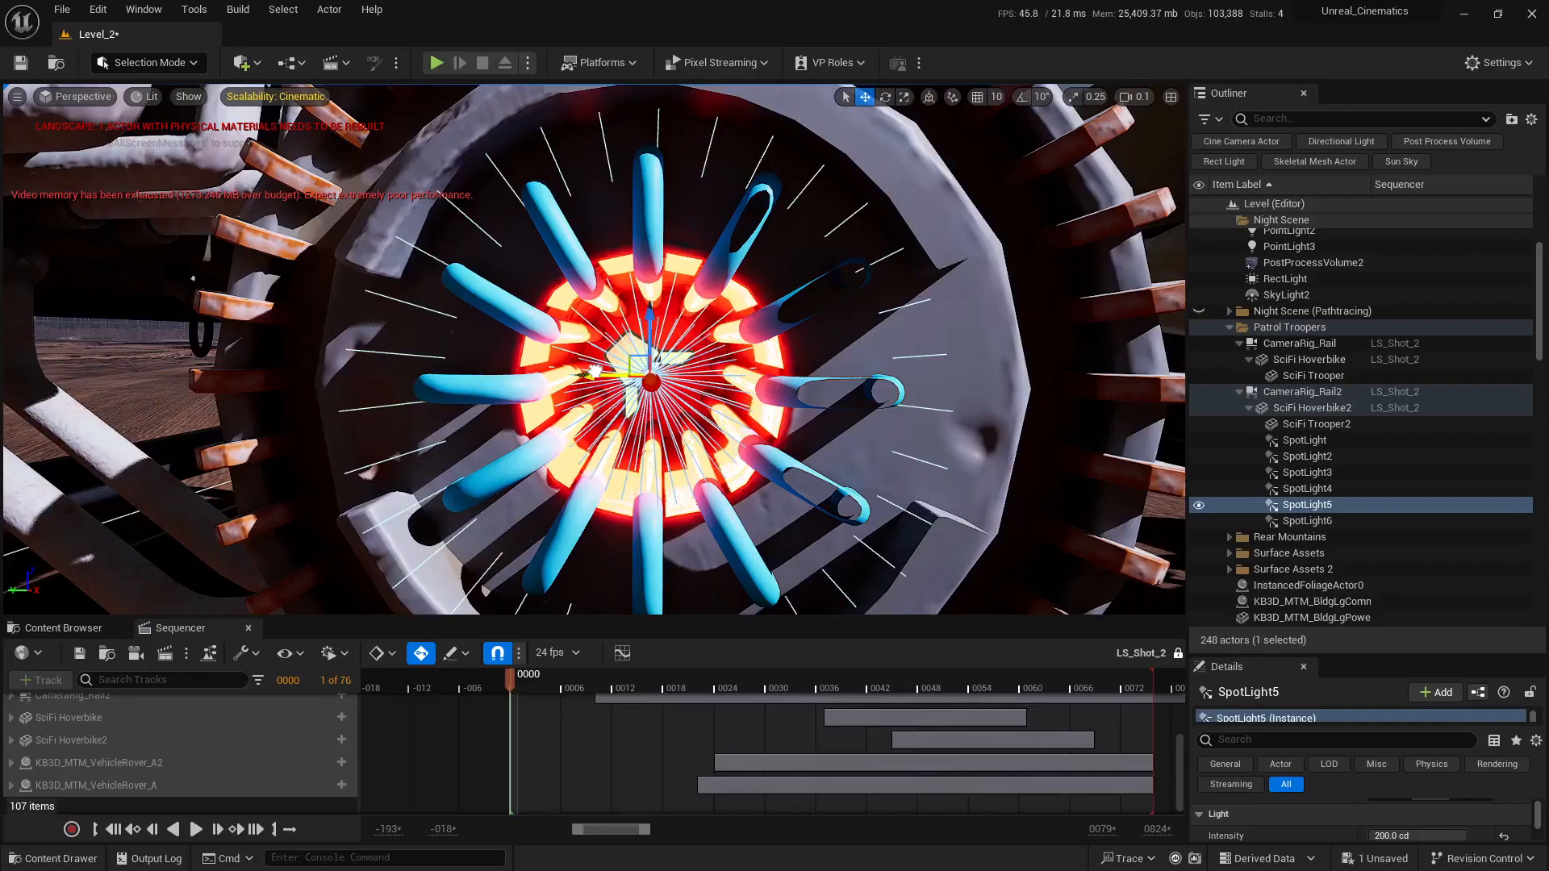
{"action": "left_click", "coordinate": [655, 347]}
{"action": "key", "text": "ctrl+z"}
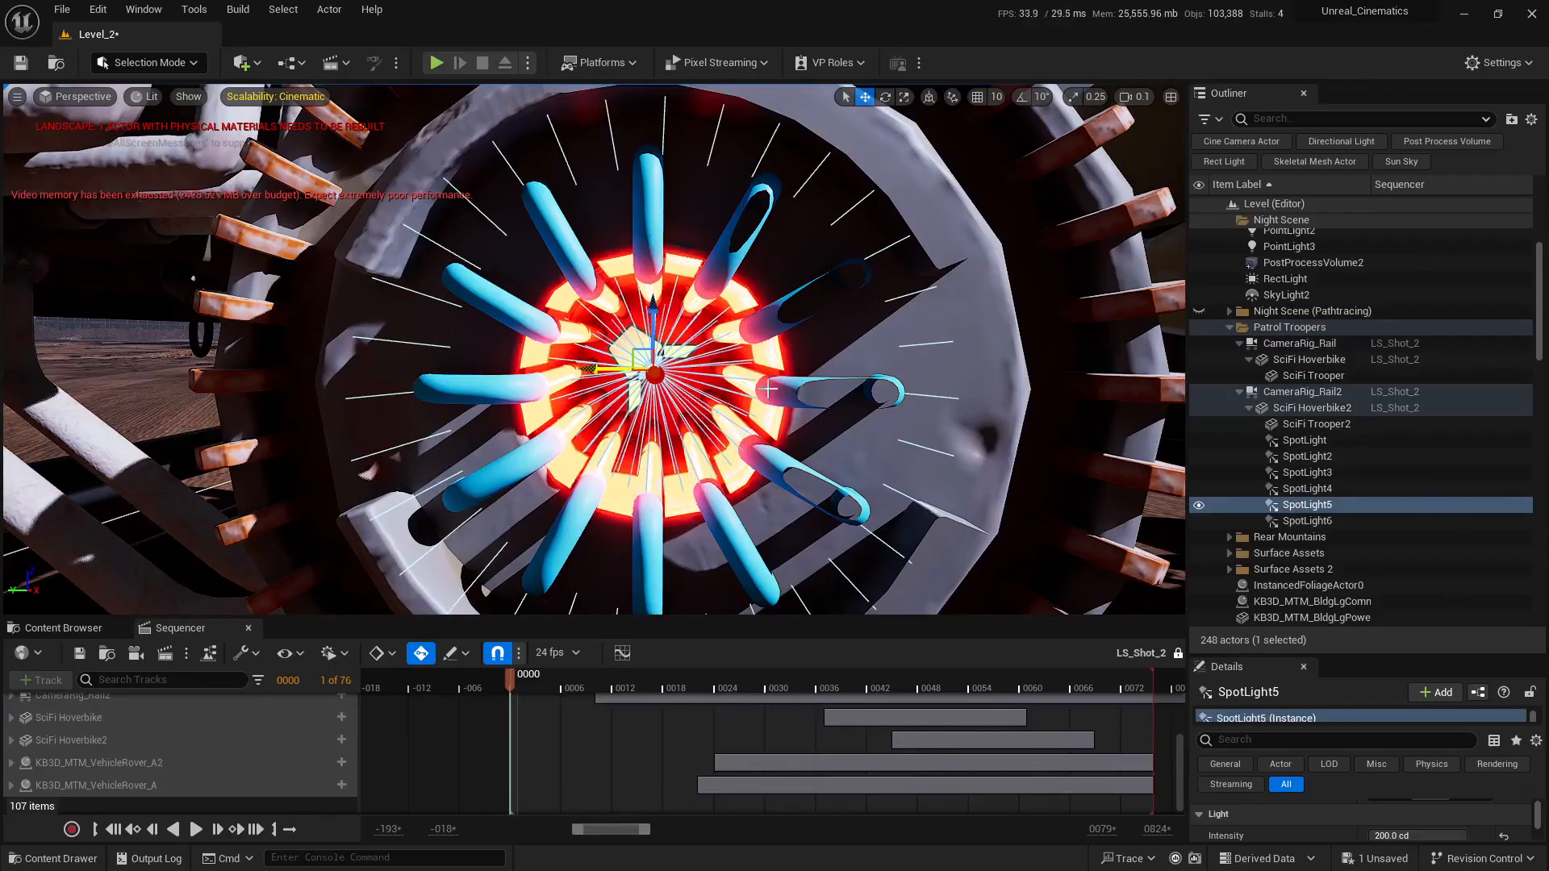
Deselect the light and examine the red engine glow on both hover bikes from around the scene
{"action": "key", "text": "Escape"}
{"action": "key", "text": "s"}
{"action": "scroll", "coordinate": [768, 389], "scroll_direction": "up", "scroll_amount": 4}
{"action": "right_click_drag", "start_coordinate": [768, 389], "coordinate": [815, 310]}
{"action": "scroll", "coordinate": [775, 363], "scroll_direction": "up", "scroll_amount": 2}
{"action": "key", "text": "a"}
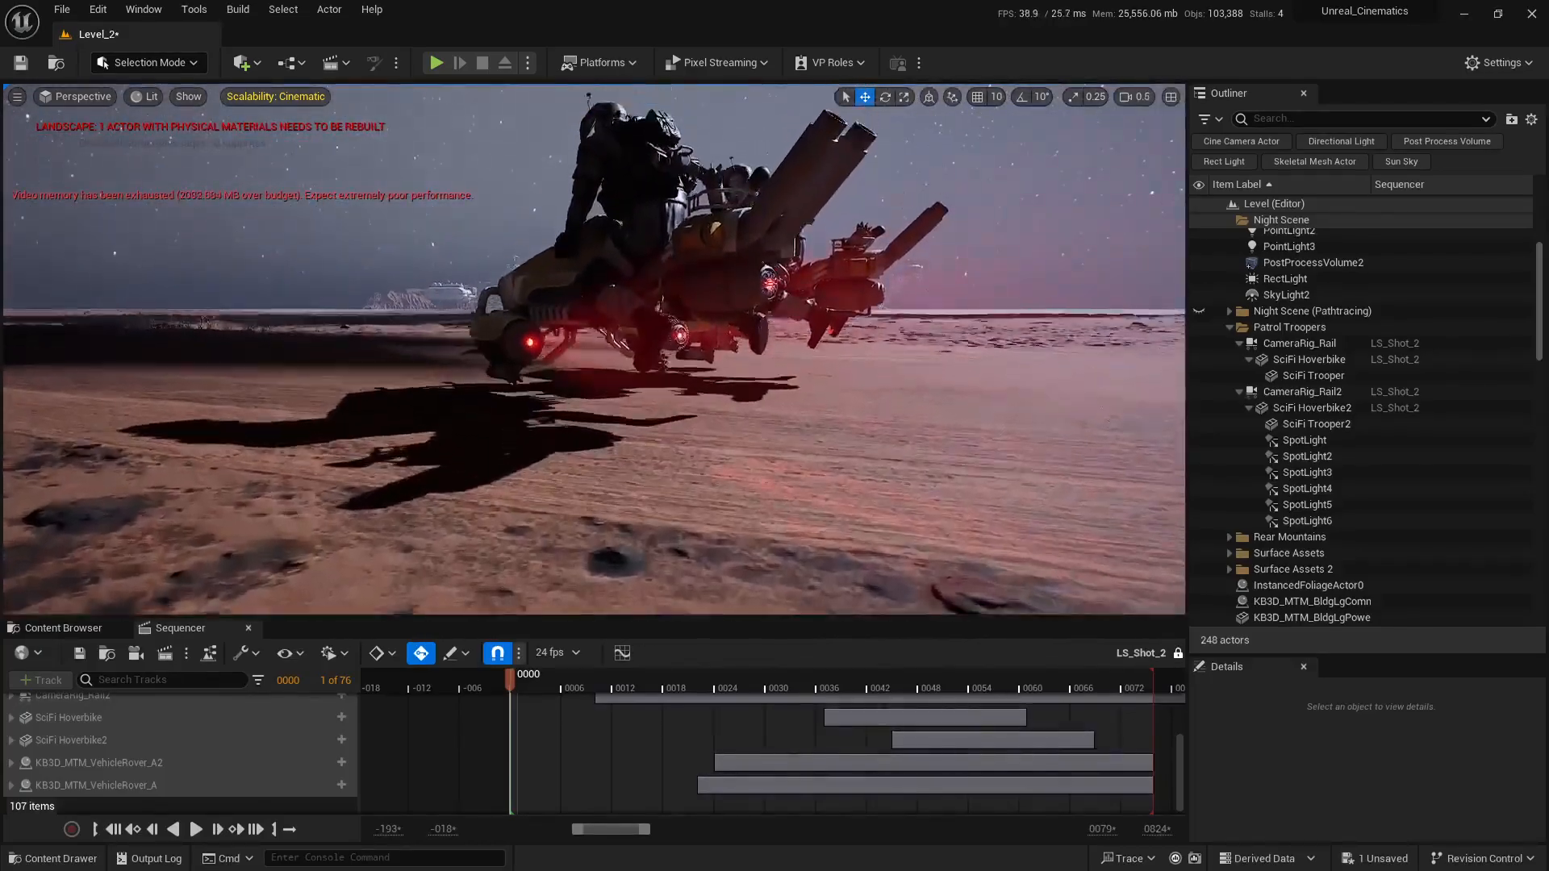
{"action": "key", "text": "d"}
{"action": "right_click_drag", "start_coordinate": [815, 310], "coordinate": [760, 328]}
{"action": "scroll", "coordinate": [715, 323], "scroll_direction": "up", "scroll_amount": 2}
{"action": "key", "text": "a"}
{"action": "key", "text": "w"}
{"action": "key", "text": "s"}
{"action": "key", "text": "w"}
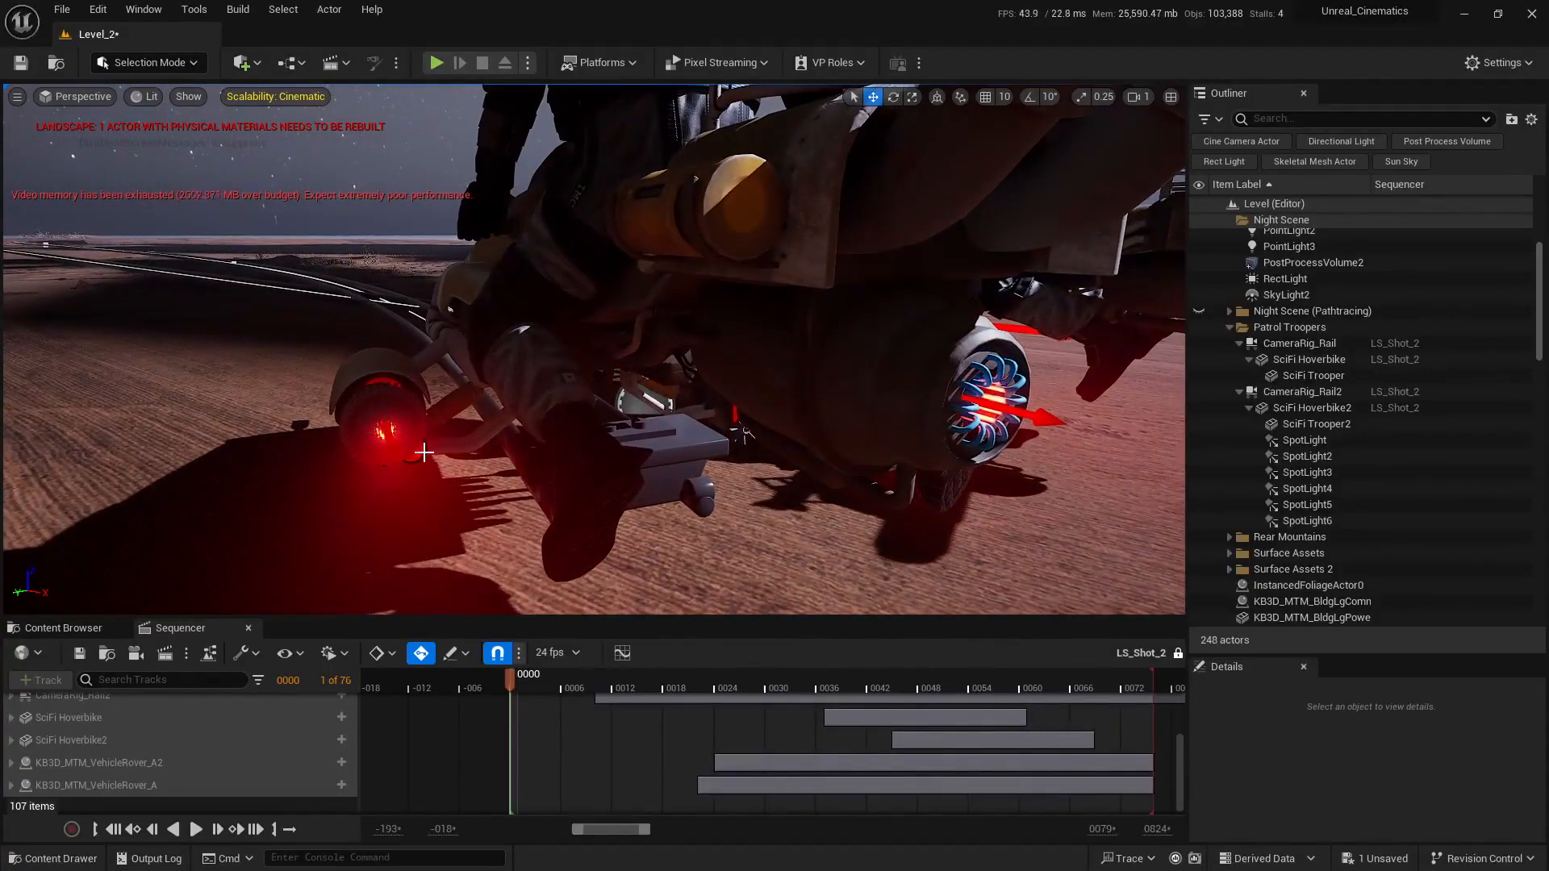
Select the three red spot lights SpotLight4, SpotLight5 and SpotLight6 and attach them to the SciFi Hoverbike under CameraRig_Rail
{"action": "left_click", "coordinate": [423, 453]}
{"action": "key", "text": "s"}
{"action": "right_click_drag", "start_coordinate": [675, 492], "coordinate": [601, 498]}
{"action": "key", "text": "d"}
{"action": "key", "text": "w"}
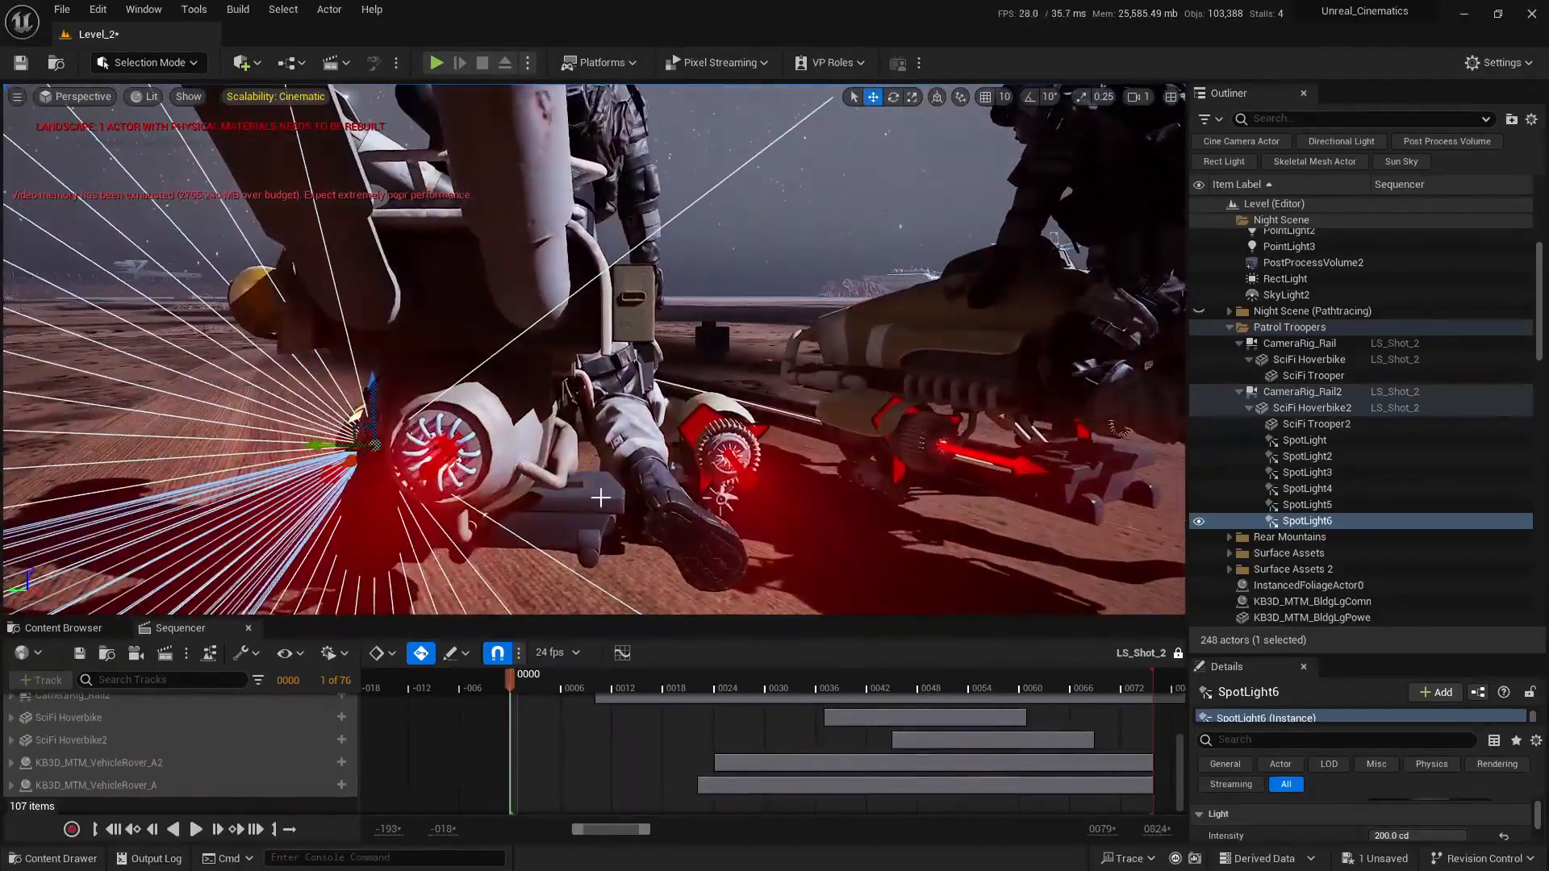
{"action": "left_click", "coordinate": [438, 458], "text": "ctrl"}
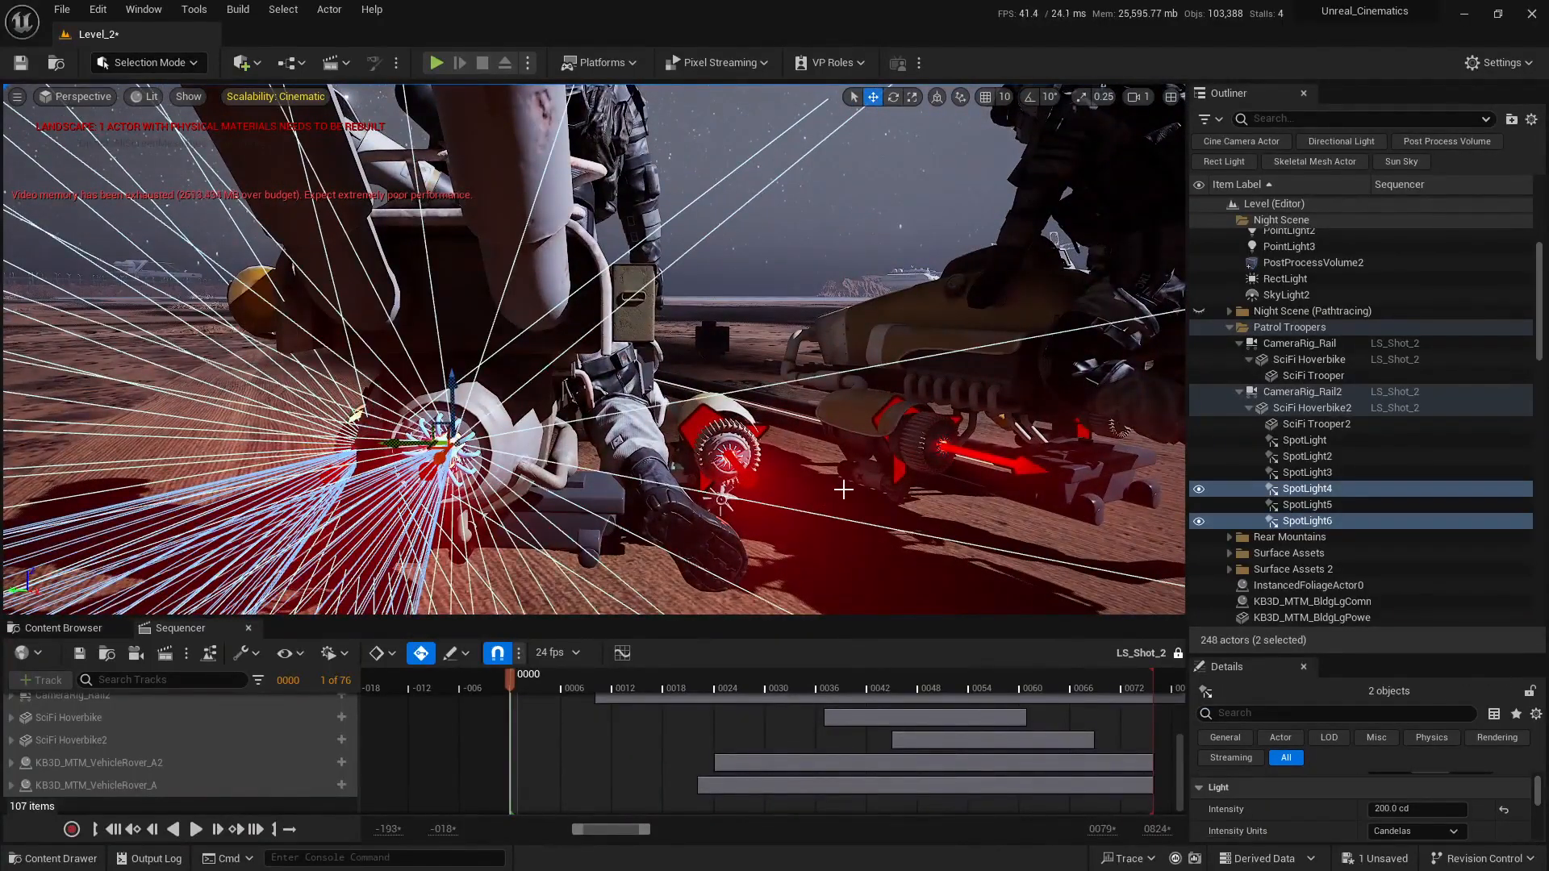
{"action": "key", "text": "d"}
{"action": "right_click_drag", "start_coordinate": [840, 488], "coordinate": [729, 581]}
{"action": "scroll", "coordinate": [840, 488], "scroll_direction": "down", "scroll_amount": 2}
{"action": "key", "text": "w"}
{"action": "left_click", "coordinate": [1296, 501], "text": "ctrl"}
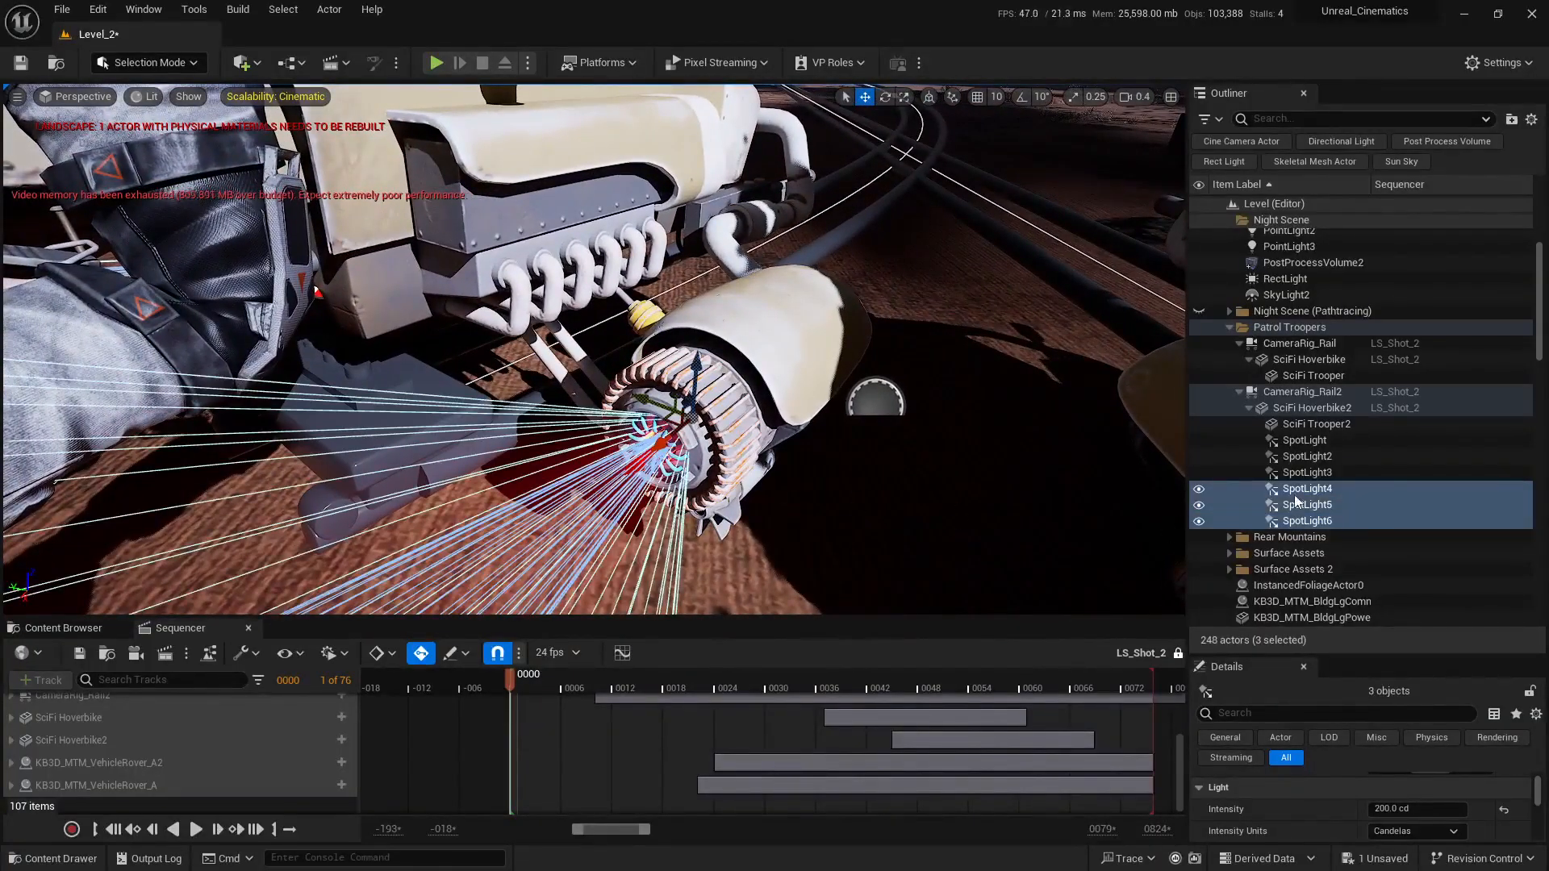
{"action": "left_click_drag", "start_coordinate": [1287, 494], "coordinate": [1396, 336]}
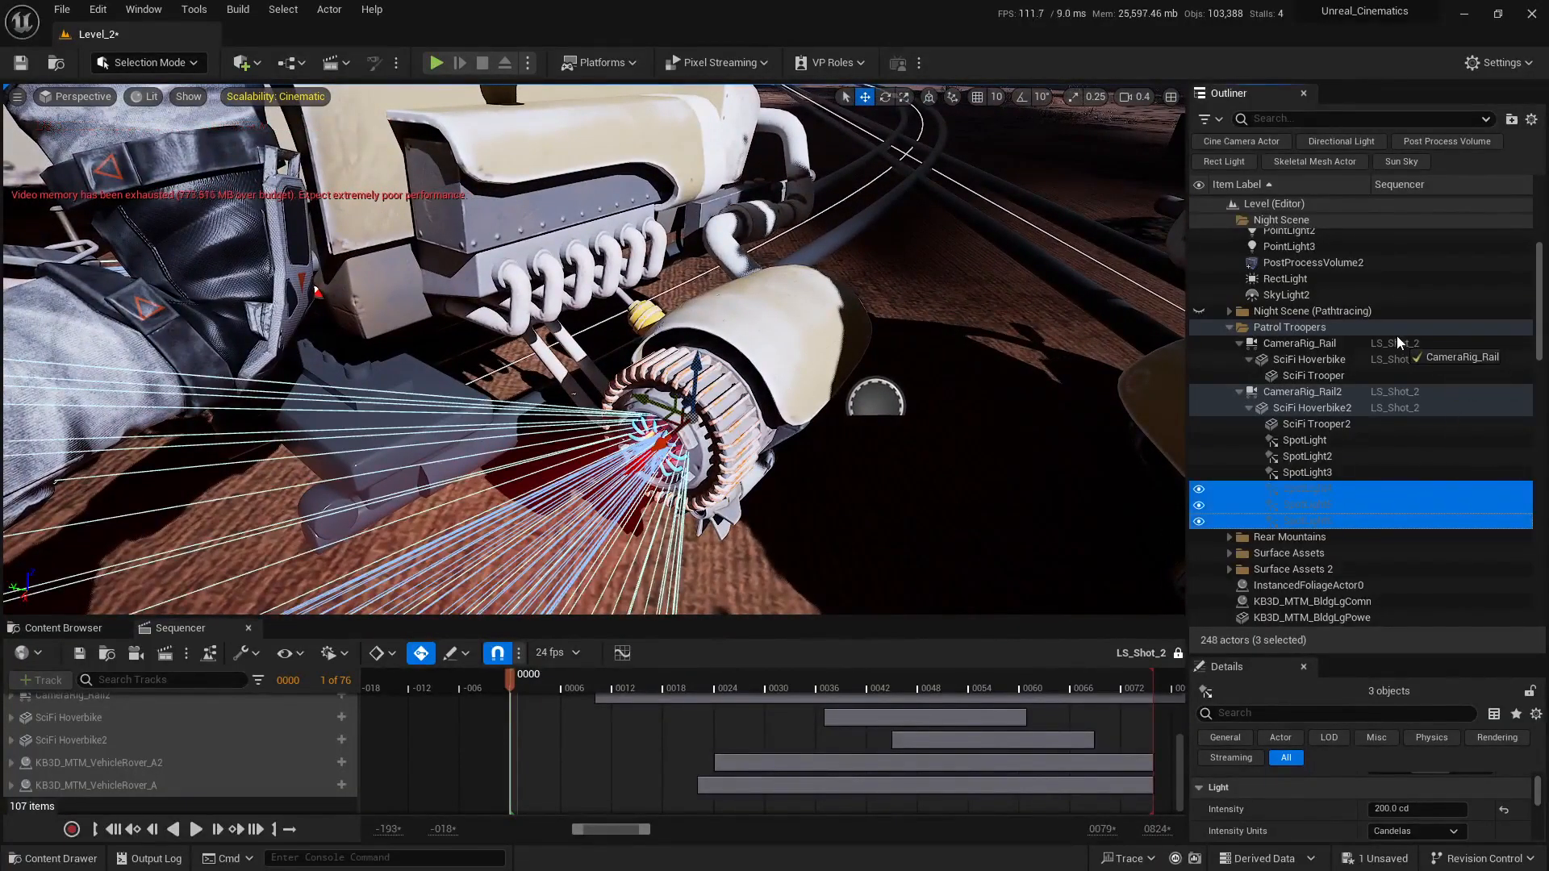
{"action": "left_click_drag", "start_coordinate": [1312, 358], "coordinate": [1312, 357]}
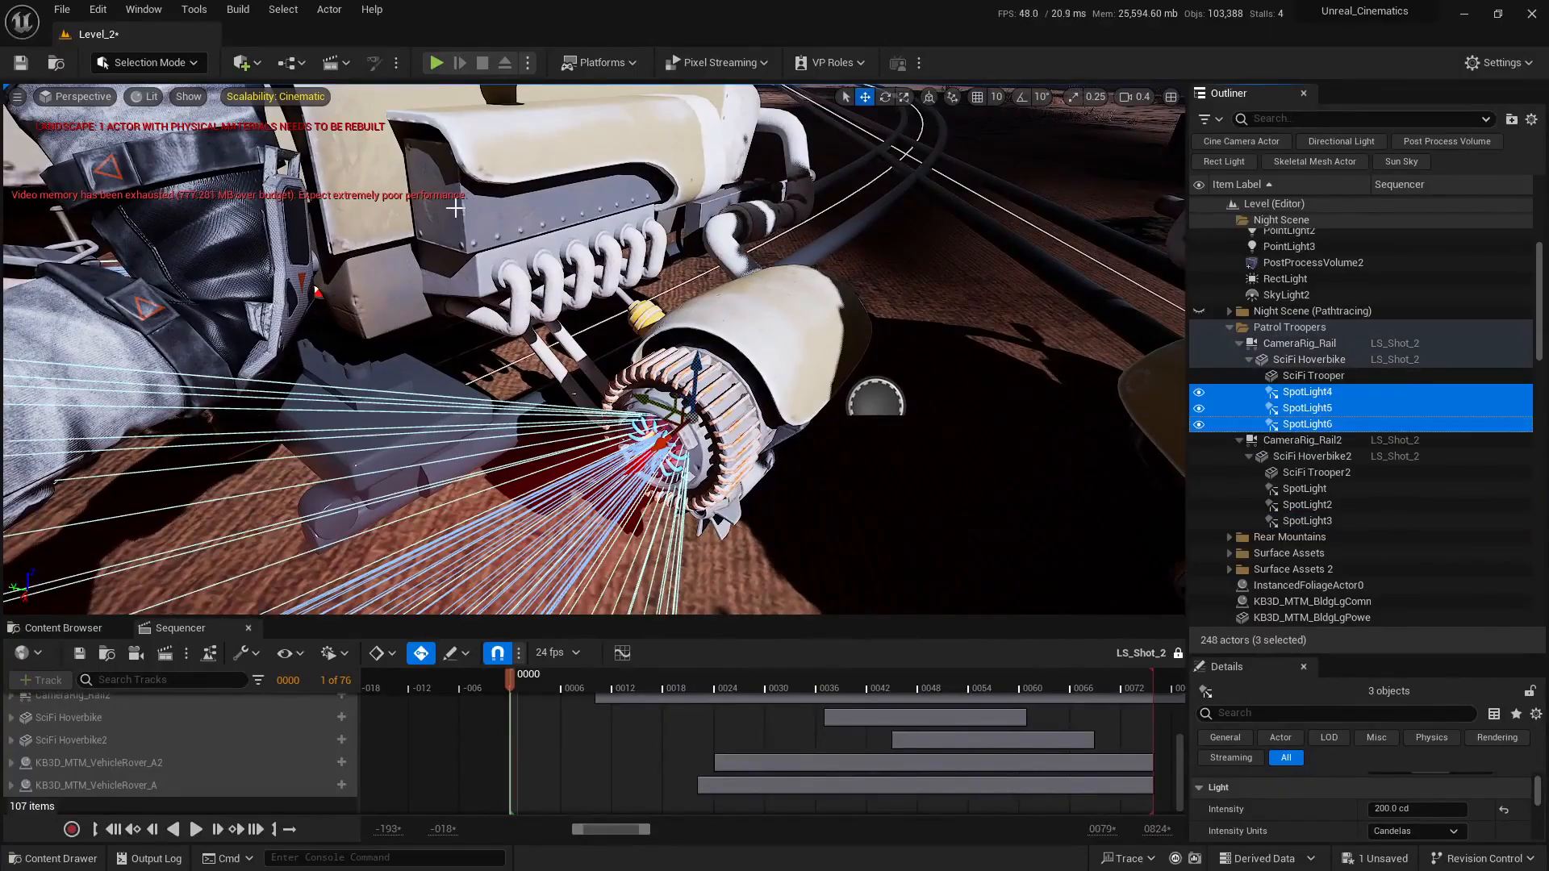
Deselect the lights and scrub the shot in both the scene and camera views to check that the engine lights follow the bikes
{"action": "right_click_drag", "start_coordinate": [782, 422], "coordinate": [786, 411]}
{"action": "key", "text": "s"}
{"action": "key", "text": "Escape"}
{"action": "key", "text": "s"}
{"action": "scroll", "coordinate": [785, 409], "scroll_direction": "up", "scroll_amount": 1}
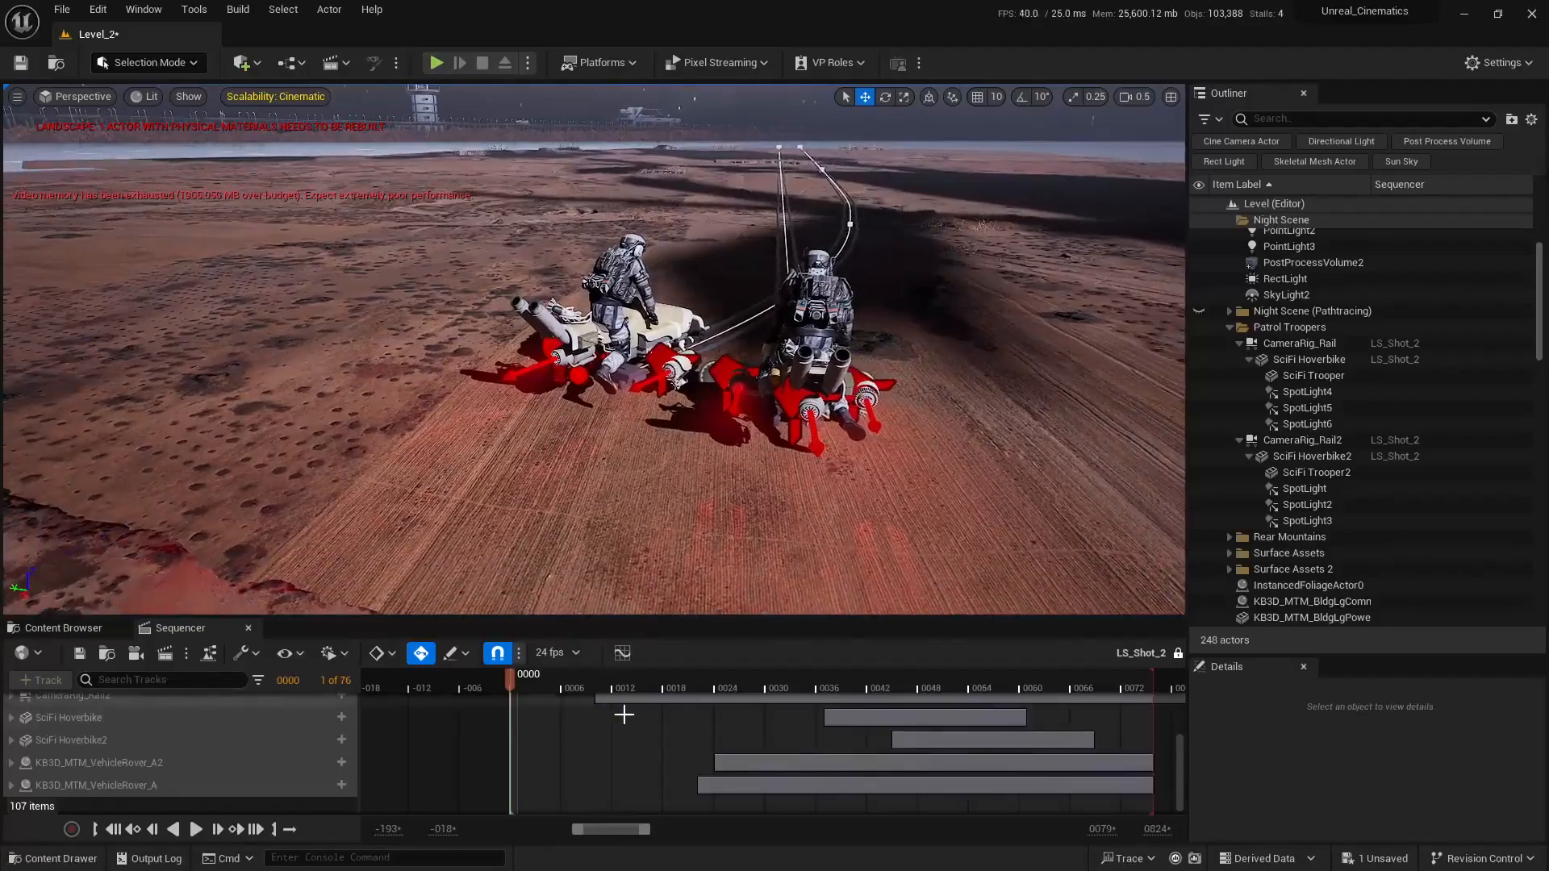
{"action": "left_click_drag", "start_coordinate": [518, 690], "coordinate": [823, 713]}
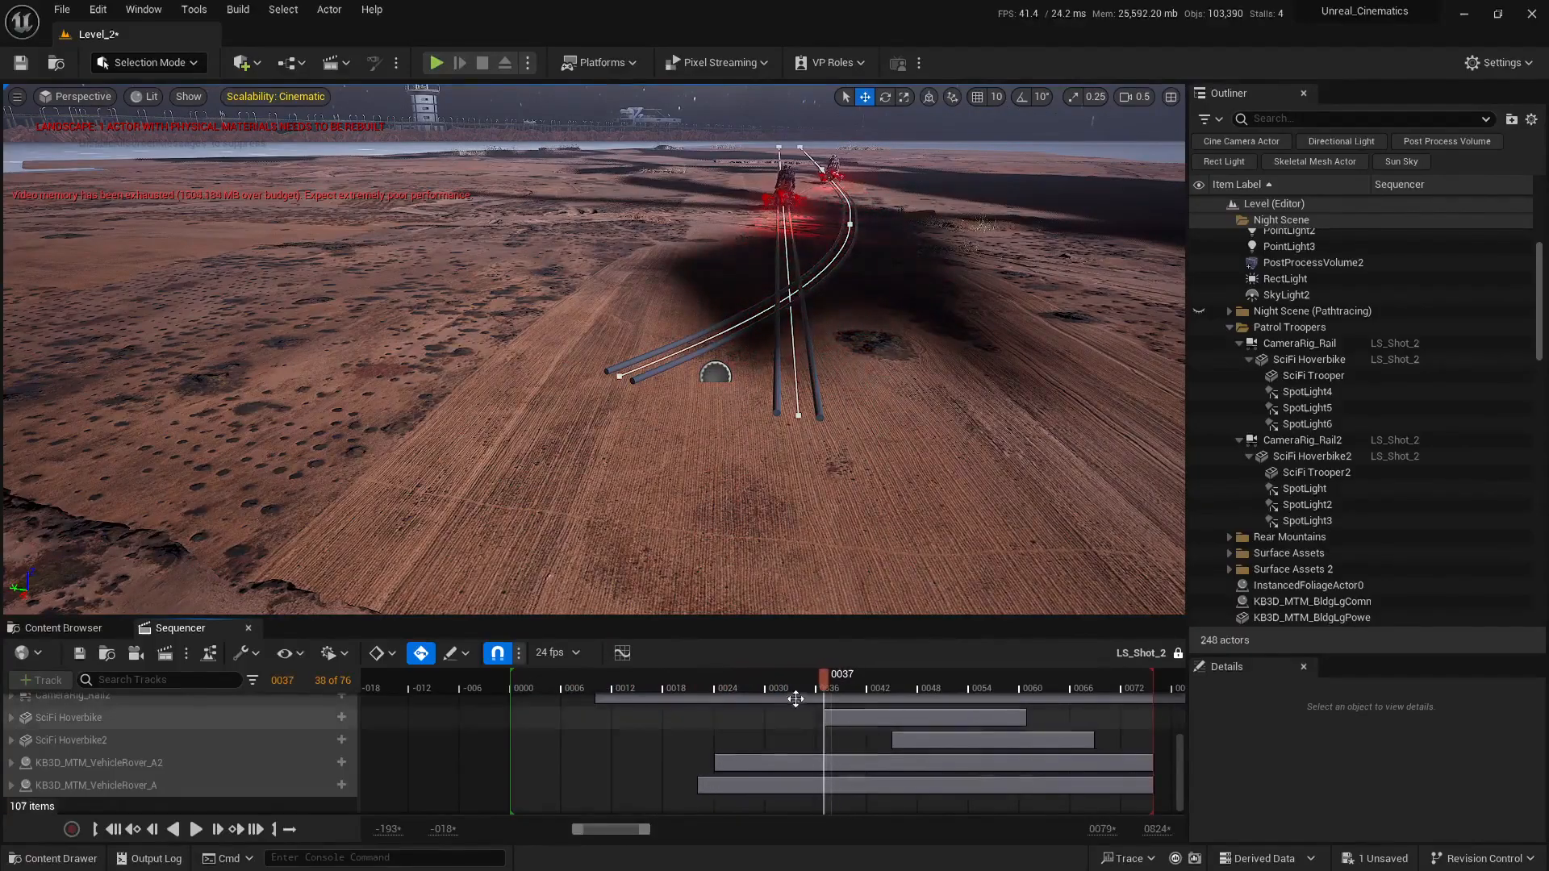
{"action": "left_click_drag", "start_coordinate": [673, 686], "coordinate": [525, 680]}
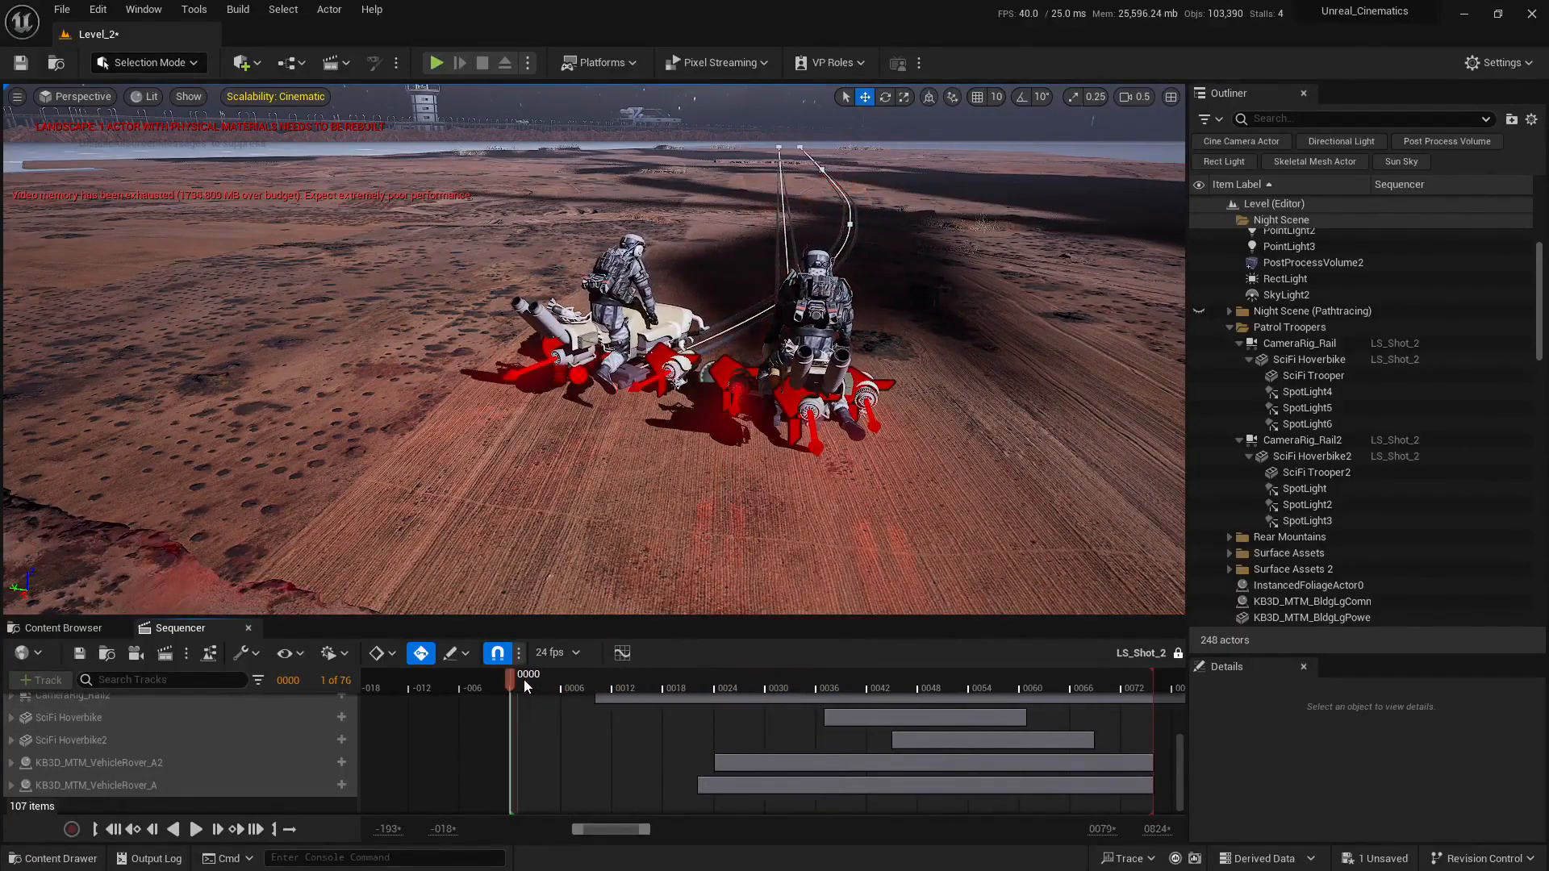
{"action": "left_click", "coordinate": [1170, 96]}
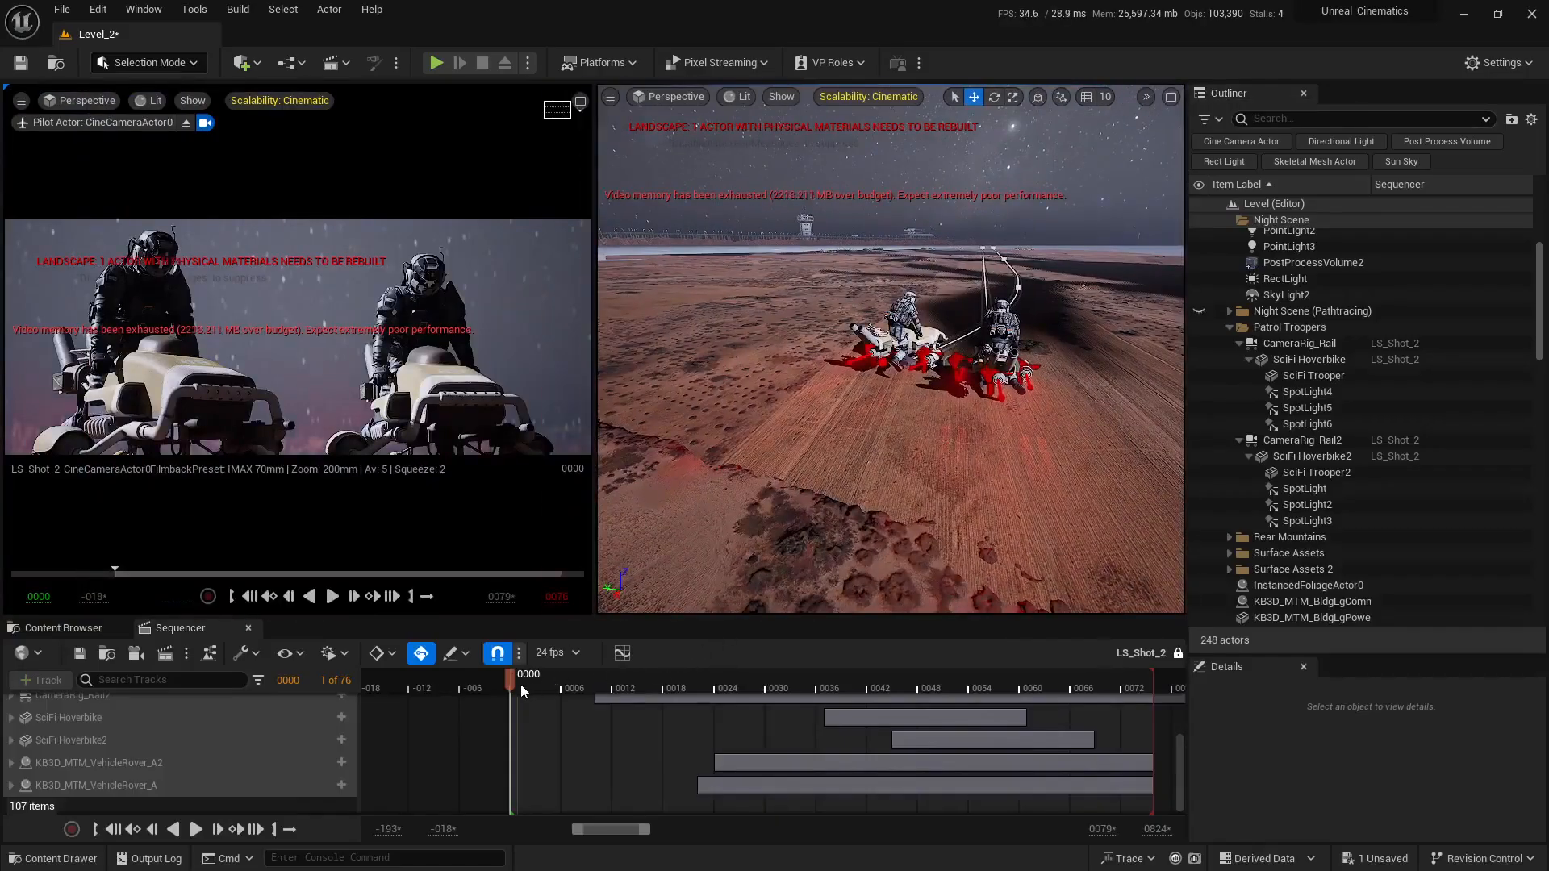
{"action": "left_click_drag", "start_coordinate": [520, 684], "coordinate": [776, 691]}
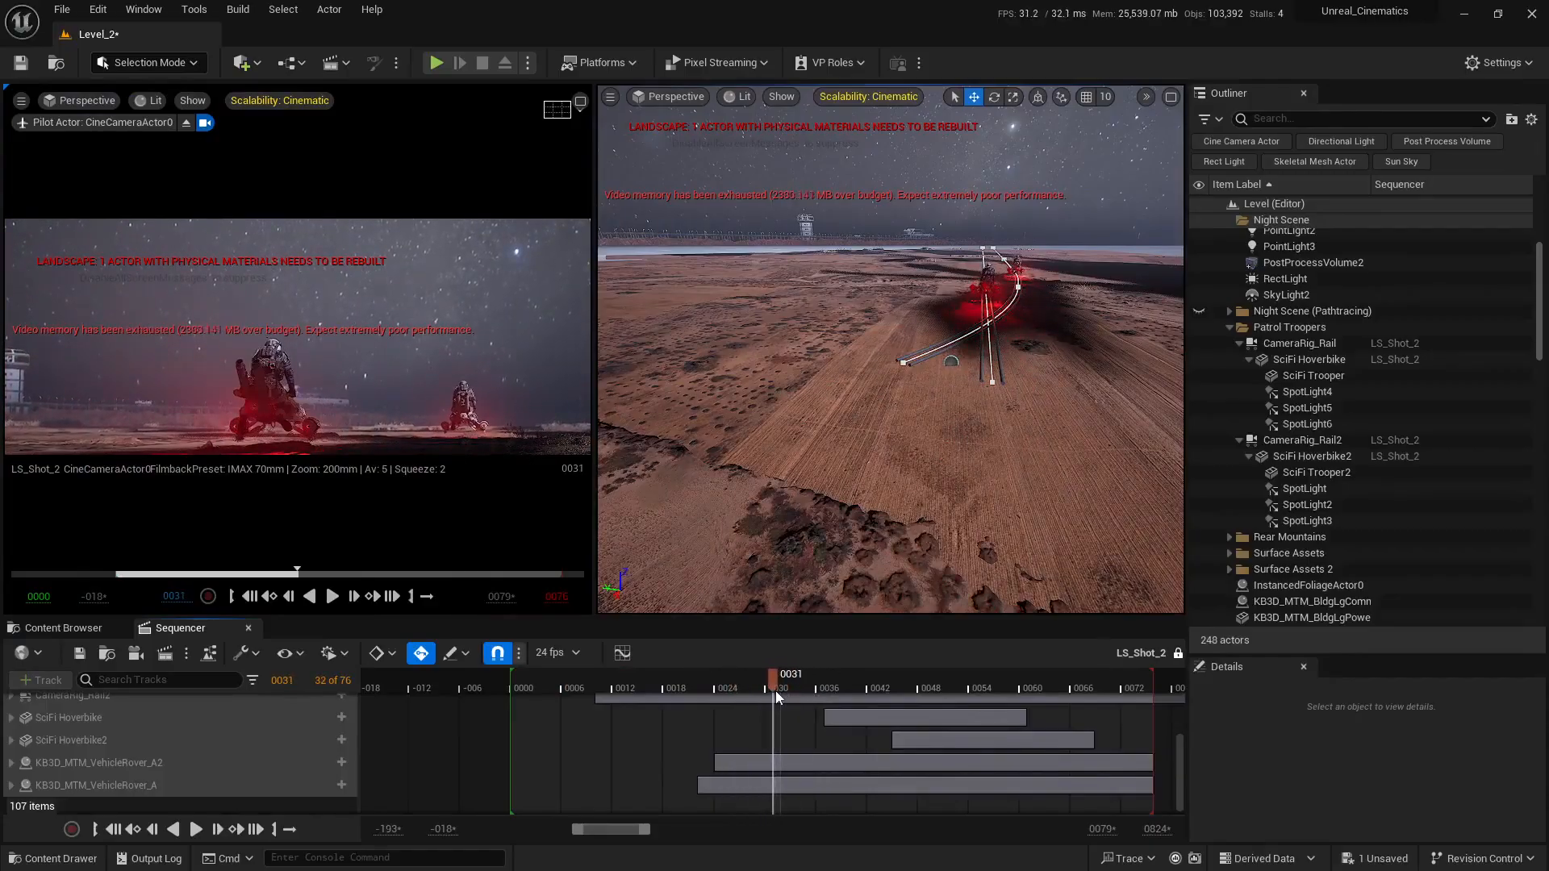
Select all six engine spot lights on both hover bikes and set their Volumetric Scattering Intensity to 20
{"action": "left_click", "coordinate": [1307, 393]}
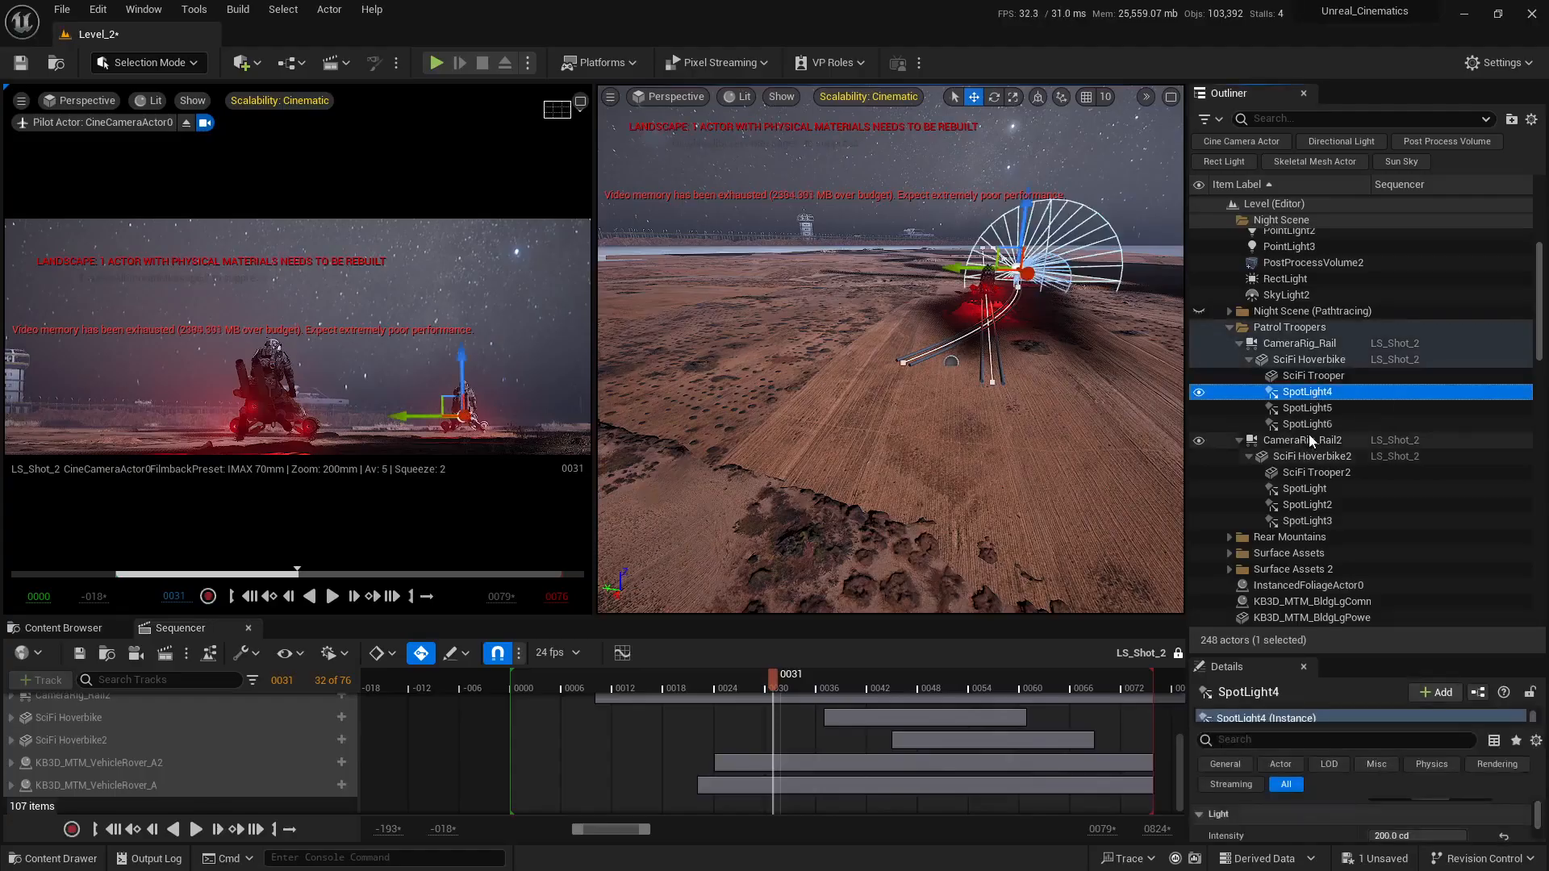
{"action": "left_click", "coordinate": [1307, 424], "text": "shift"}
{"action": "scroll", "coordinate": [1312, 425], "scroll_direction": "down", "scroll_amount": 2}
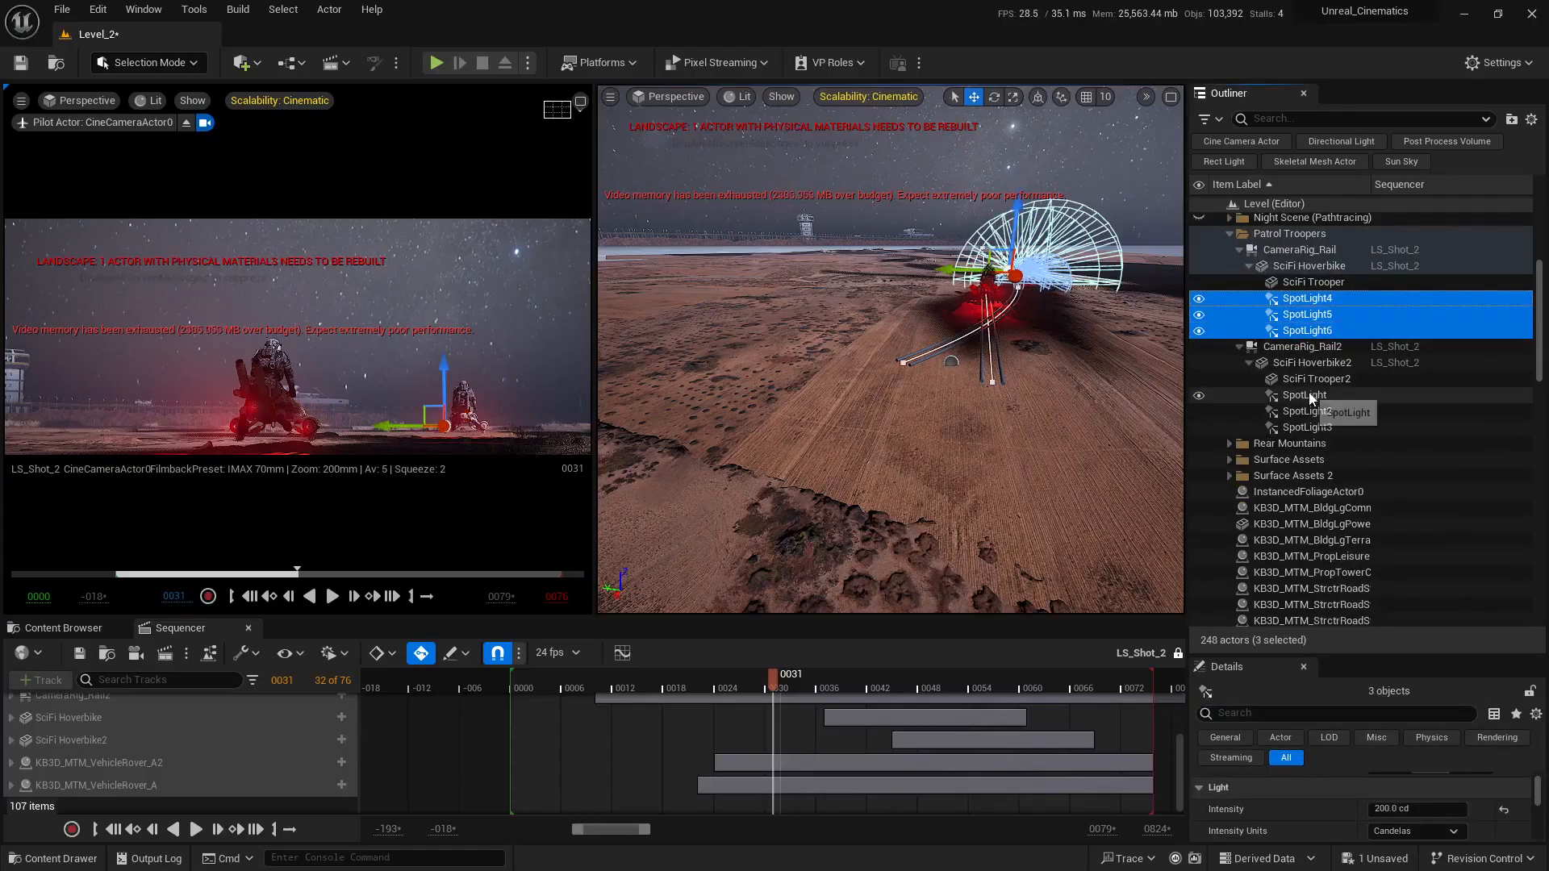
{"action": "left_click", "coordinate": [1306, 395], "text": "ctrl"}
{"action": "left_click", "coordinate": [1306, 411], "text": "ctrl"}
{"action": "left_click", "coordinate": [1305, 428], "text": "ctrl"}
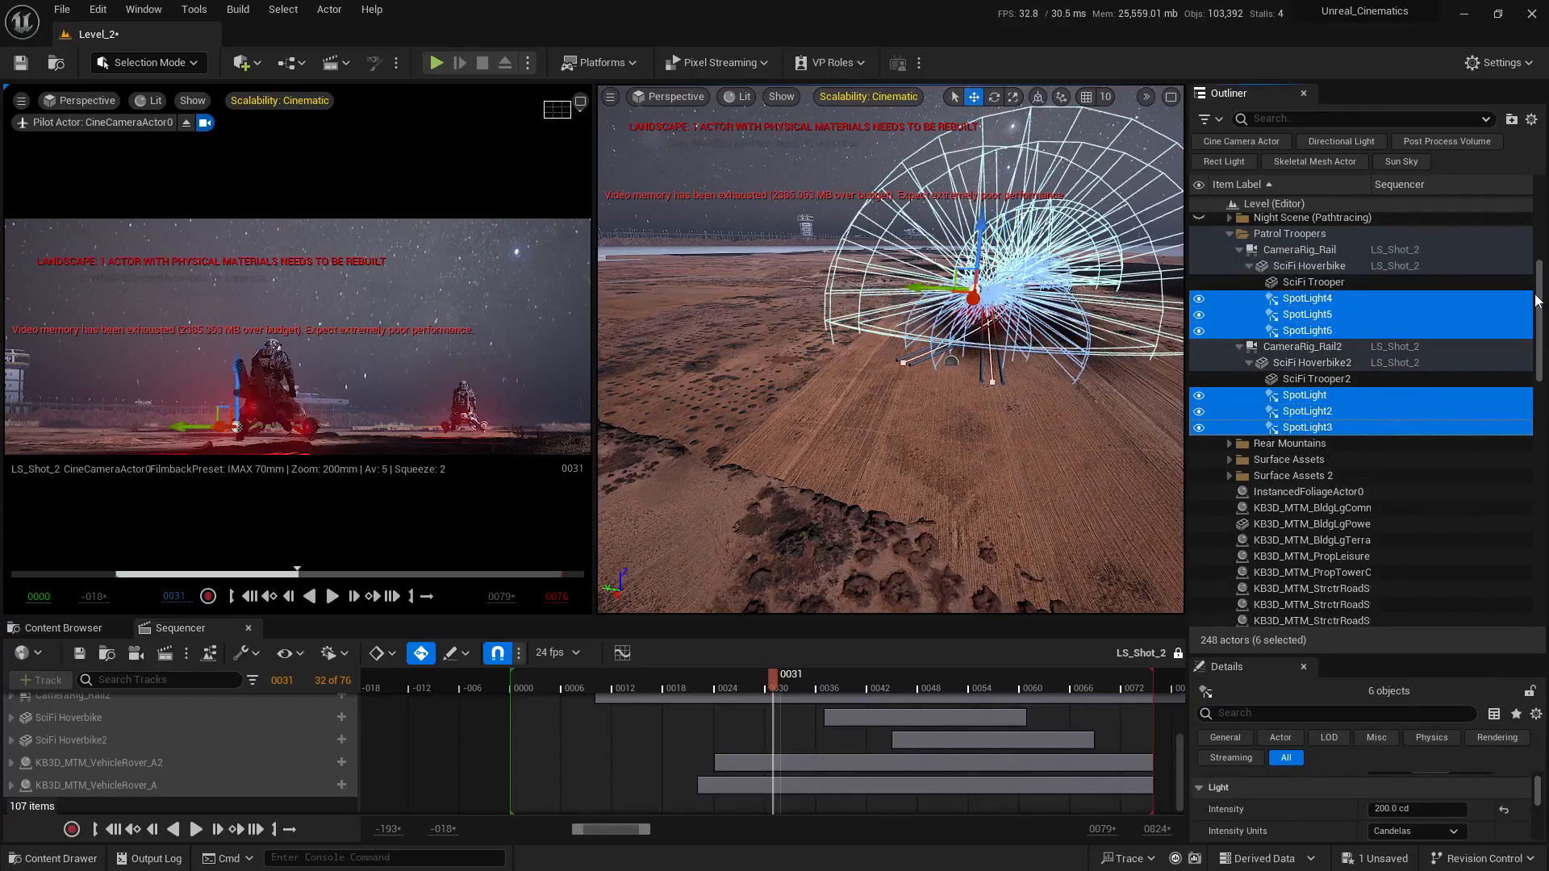
{"action": "left_click_drag", "start_coordinate": [1373, 657], "coordinate": [1373, 329]}
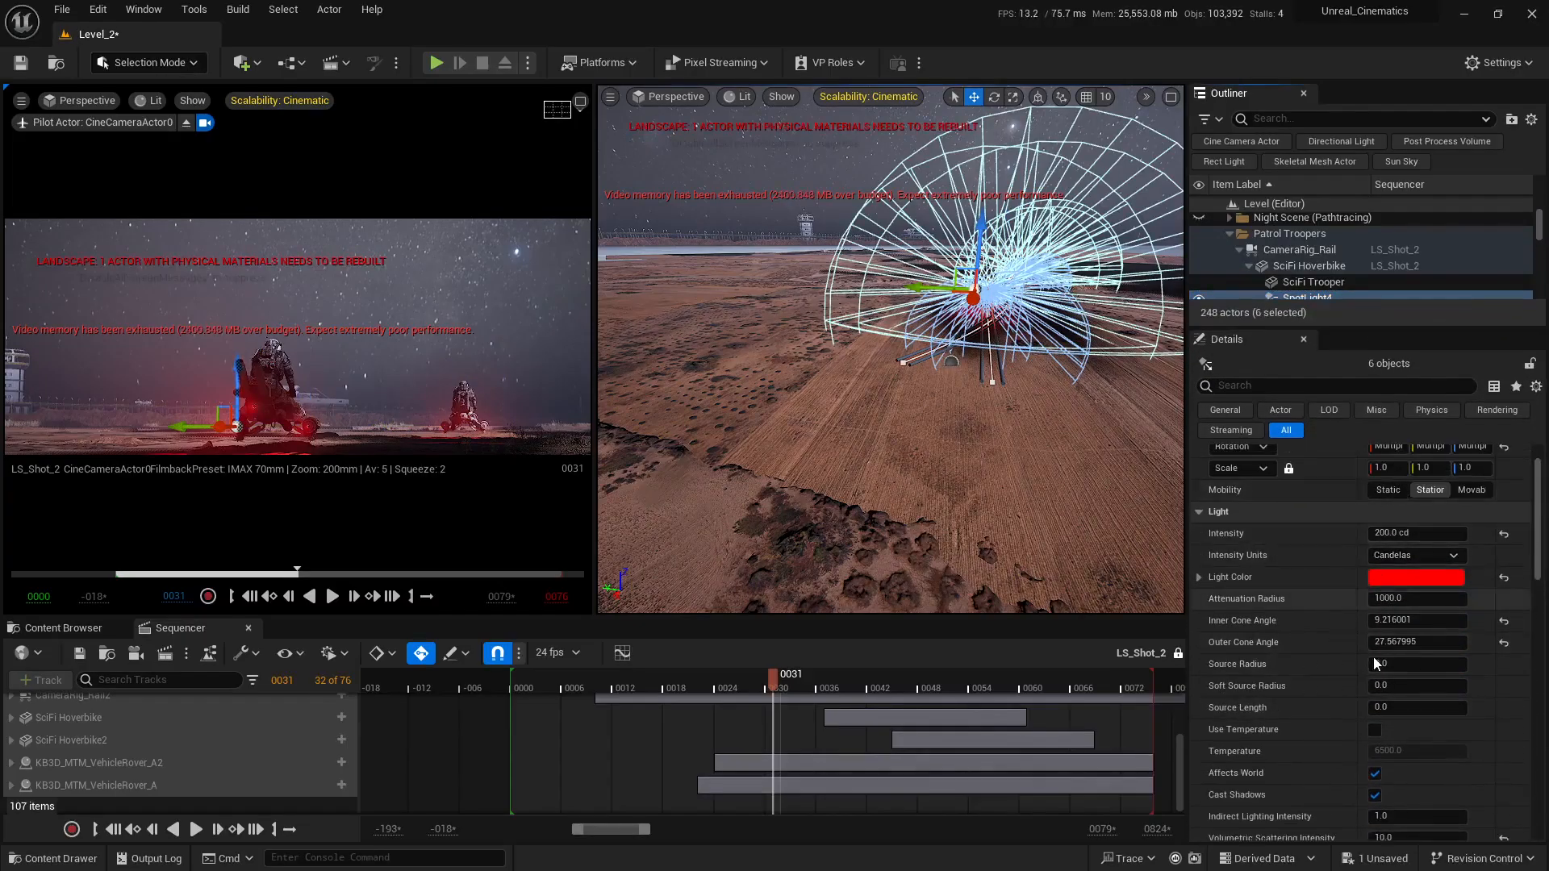
{"action": "scroll", "coordinate": [1366, 710], "scroll_direction": "down", "scroll_amount": 3}
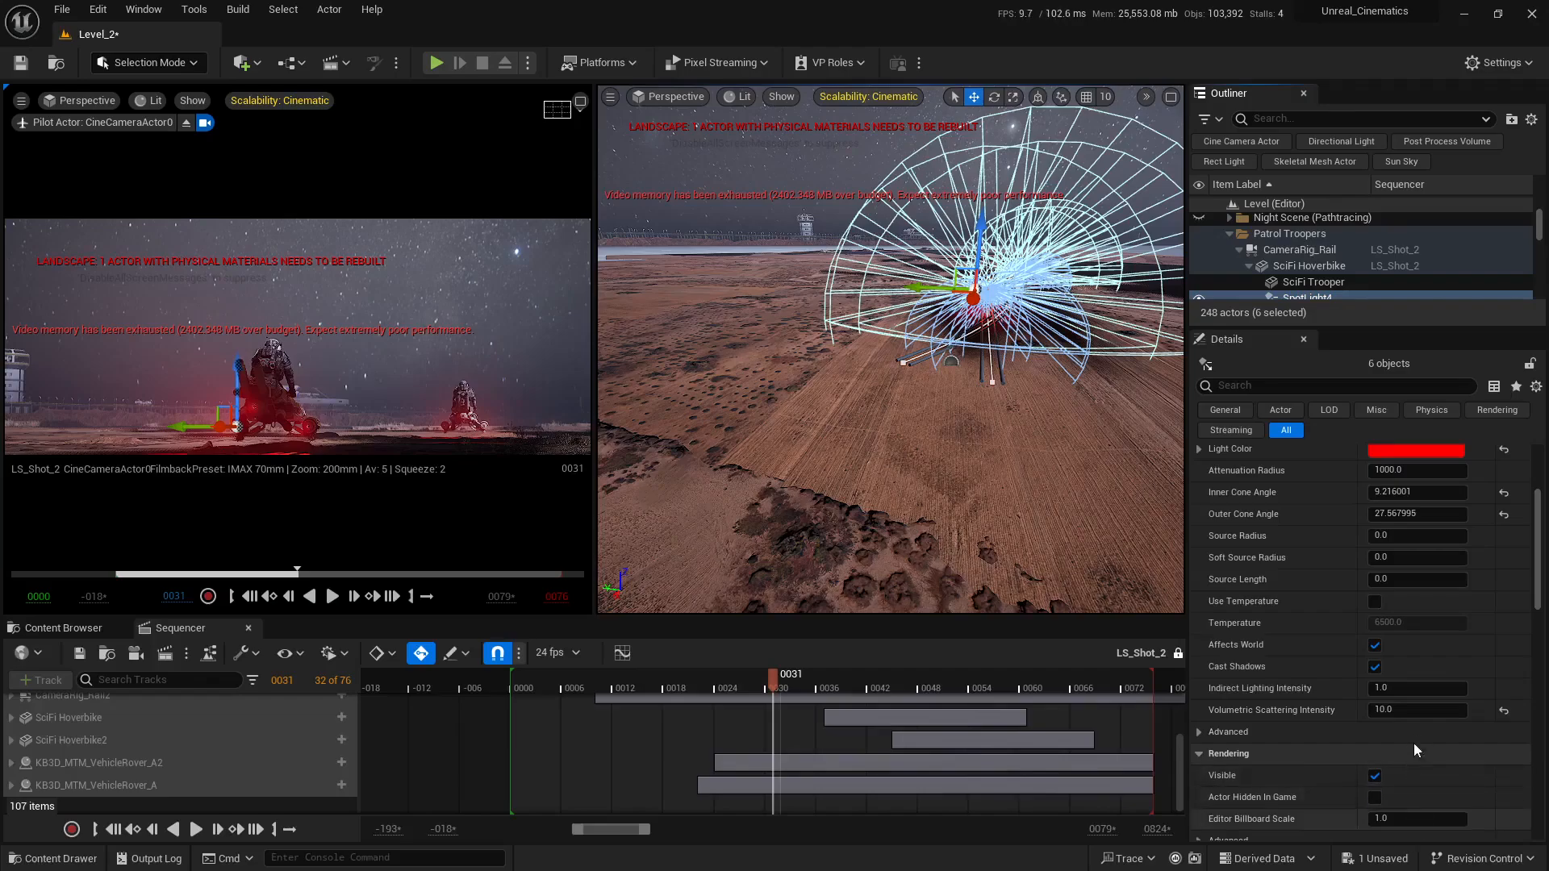
{"action": "left_click", "coordinate": [1444, 712]}
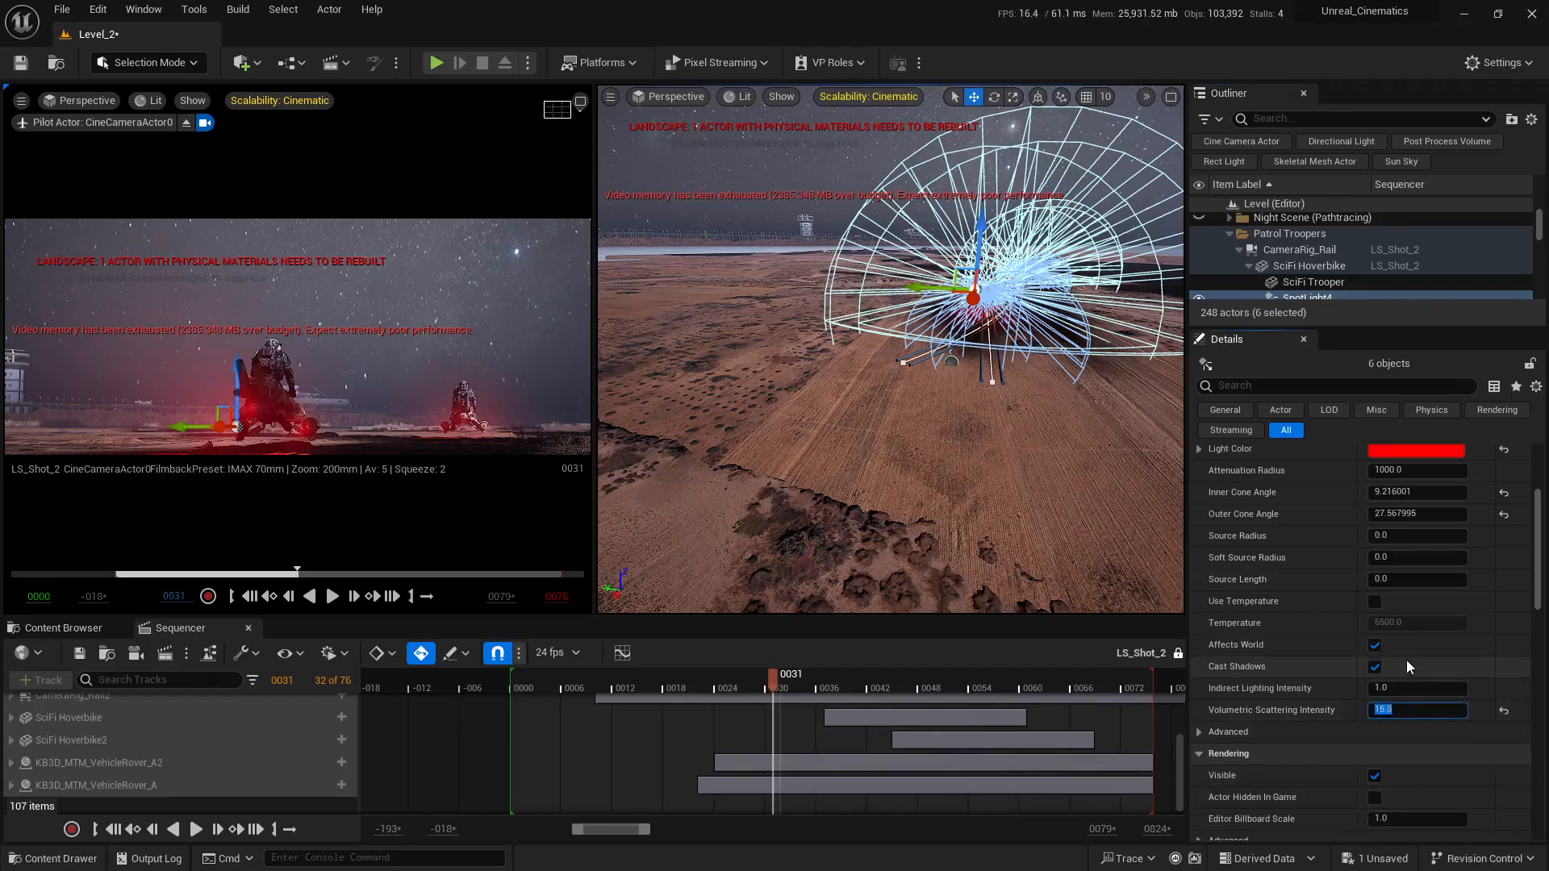
{"action": "type", "text": "20"}
{"action": "key", "text": "Return"}
Deselect the lights, return the shot to frame 0 and save the level
{"action": "mouse_move", "coordinate": [1067, 364]}
{"action": "right_mouse_down"}
{"action": "mouse_move", "coordinate": [1126, 375]}
{"action": "mouse_move", "coordinate": [1105, 347]}
{"action": "mouse_move", "coordinate": [1065, 343]}
{"action": "right_mouse_up"}
{"action": "key", "text": "Escape"}
{"action": "left_click_drag", "start_coordinate": [743, 686], "coordinate": [508, 689]}
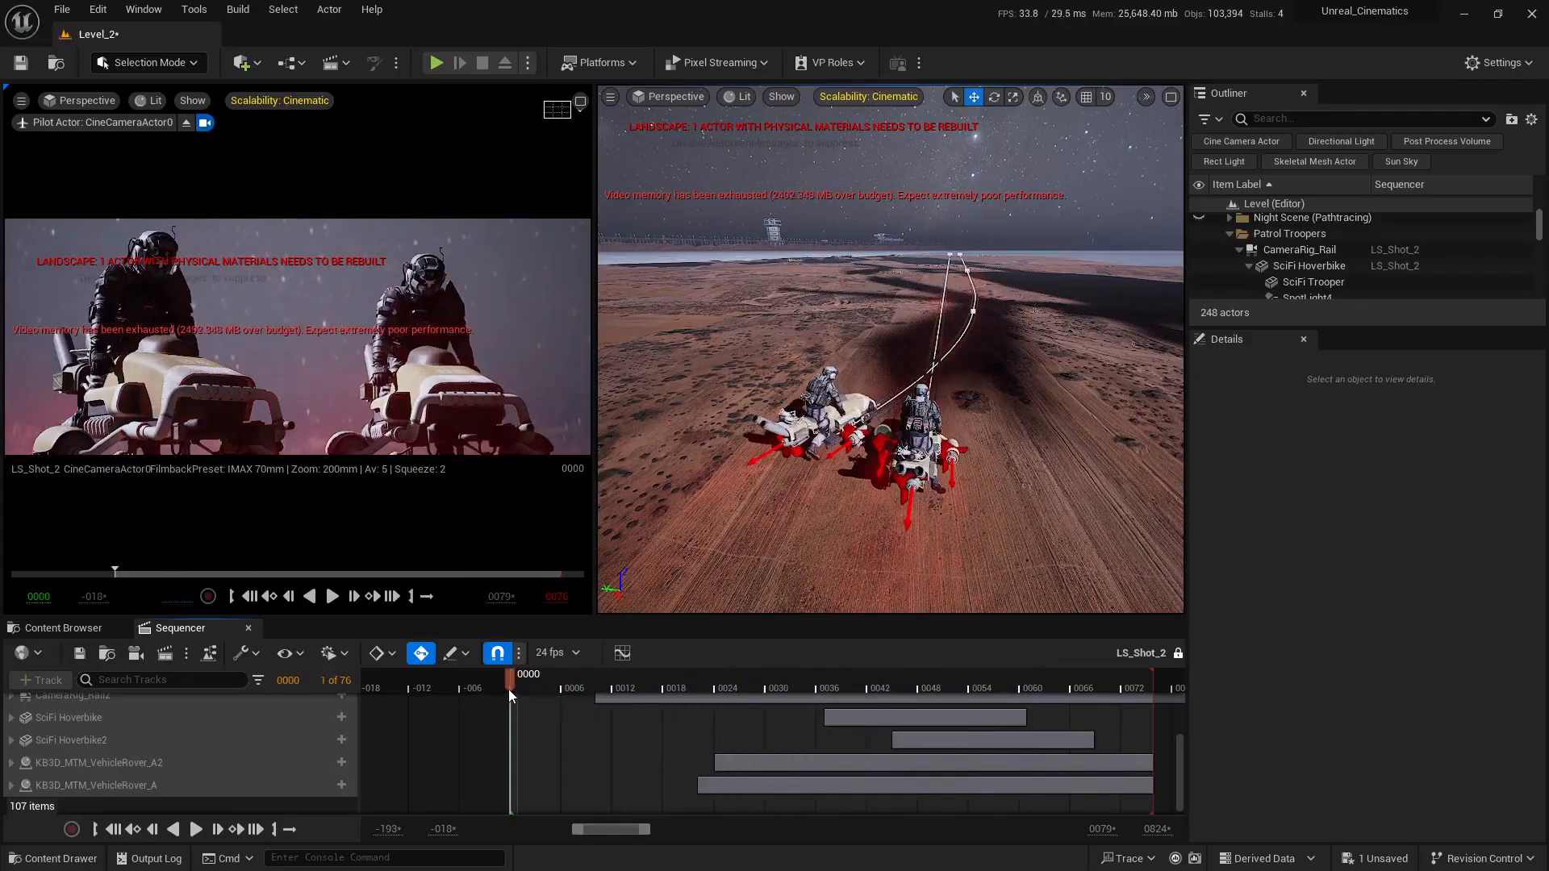
{"action": "left_click", "coordinate": [1362, 855]}
{"action": "left_click", "coordinate": [906, 605]}
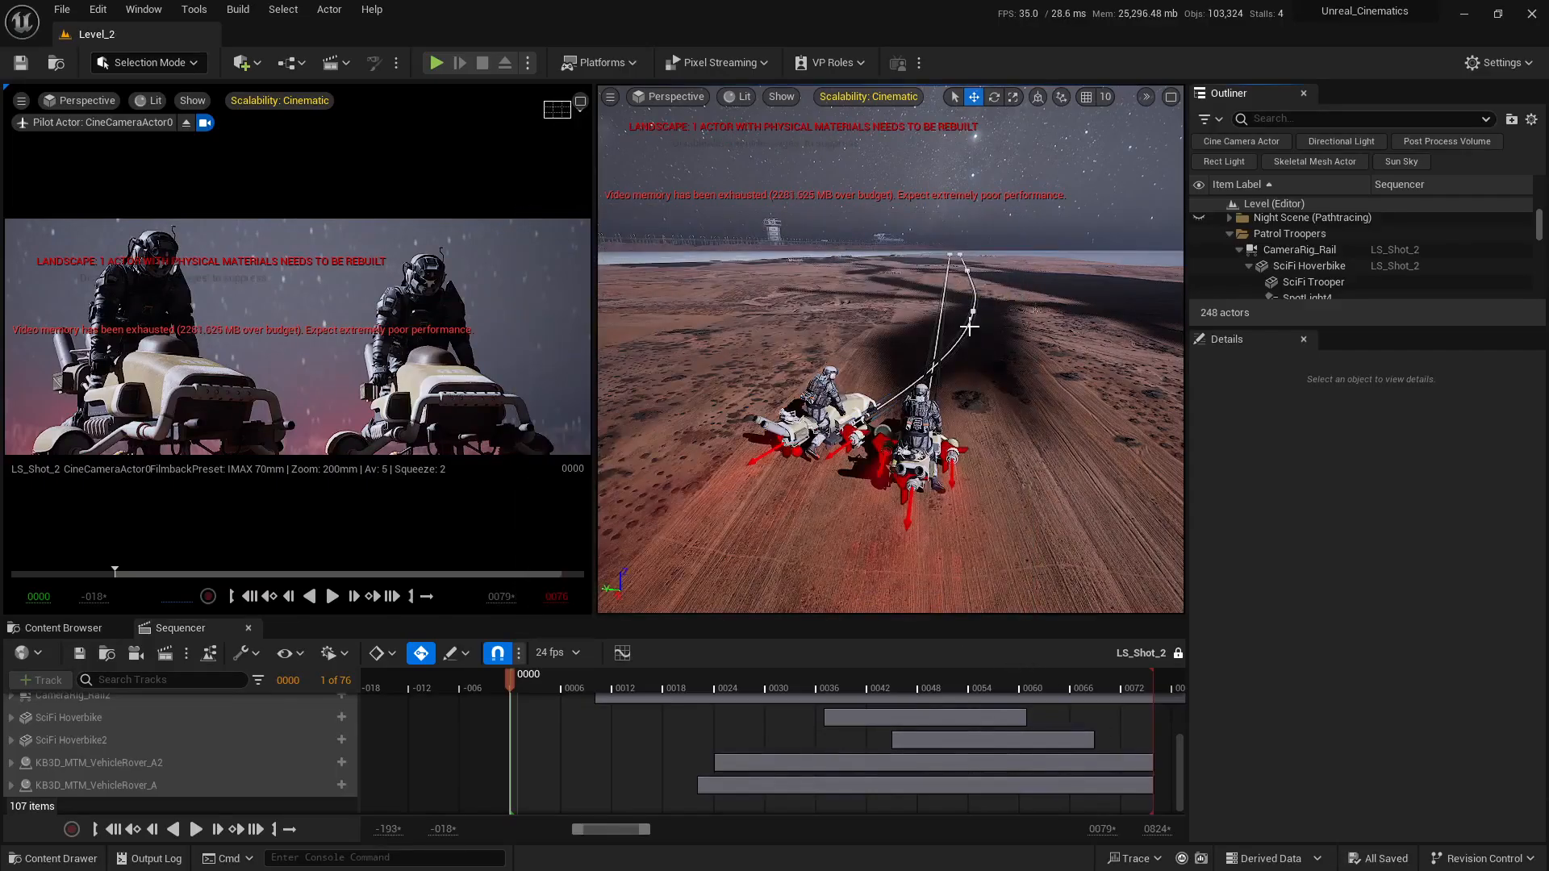
Maximize the perspective viewport and bring the front of the white rover on the raised platform into close view
{"action": "key", "text": "w"}
{"action": "right_click_drag", "start_coordinate": [970, 326], "coordinate": [686, 323]}
{"action": "key", "text": "w"}
{"action": "key", "text": "e"}
{"action": "left_click", "coordinate": [1173, 99]}
{"action": "key", "text": "w"}
{"action": "key", "text": "w"}
{"action": "scroll", "coordinate": [747, 315], "scroll_direction": "down", "scroll_amount": 2}
{"action": "key", "text": "e"}
{"action": "key", "text": "w"}
{"action": "mouse_move", "coordinate": [839, 274]}
{"action": "right_mouse_down"}
{"action": "mouse_move", "coordinate": [890, 303]}
{"action": "mouse_move", "coordinate": [880, 279]}
{"action": "mouse_move", "coordinate": [887, 292]}
{"action": "mouse_move", "coordinate": [847, 295]}
{"action": "right_mouse_up"}
{"action": "key", "text": "s"}
{"action": "key", "text": "d"}
{"action": "key", "text": "w"}
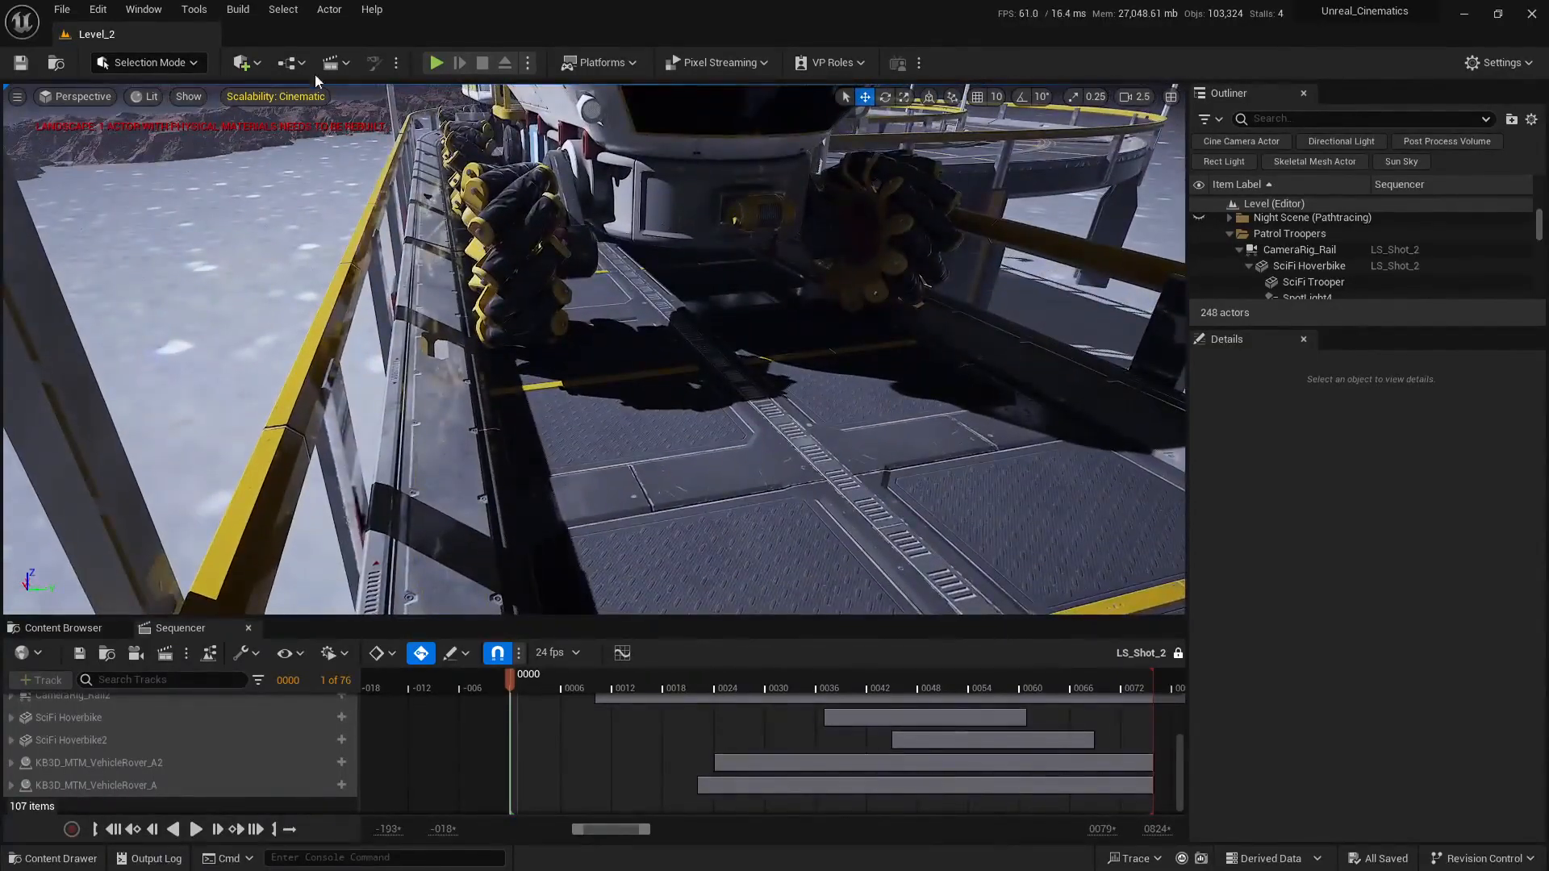
Add a point light on the platform floor in front of the rover
{"action": "left_click", "coordinate": [242, 62]}
{"action": "mouse_move", "coordinate": [258, 251]}
{"action": "mouse_move", "coordinate": [282, 215]}
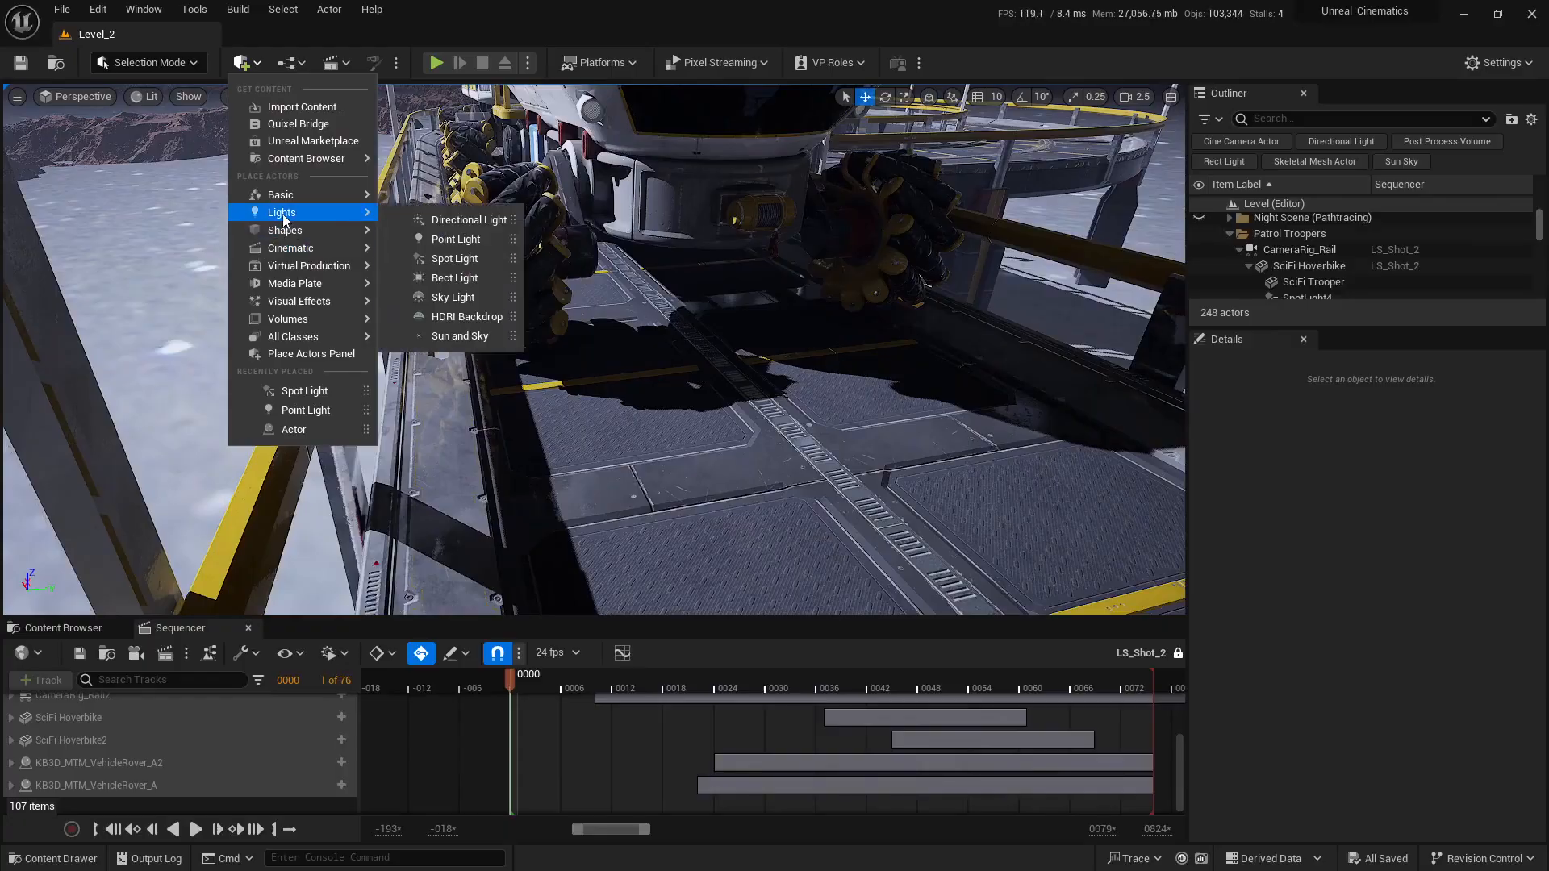
{"action": "left_click", "coordinate": [434, 239]}
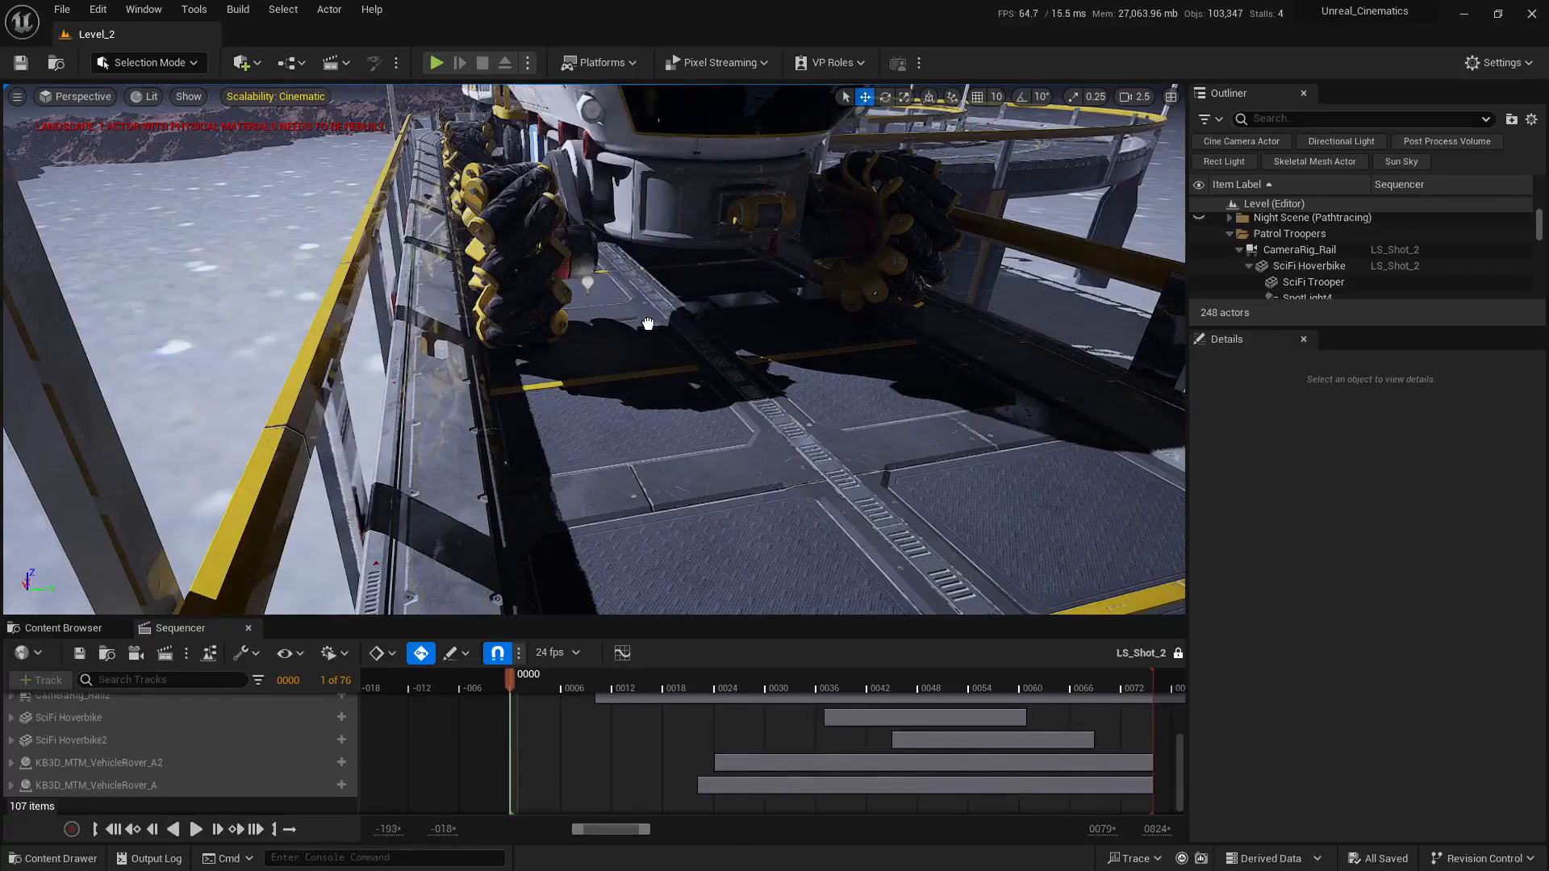
{"action": "left_click", "coordinate": [660, 371]}
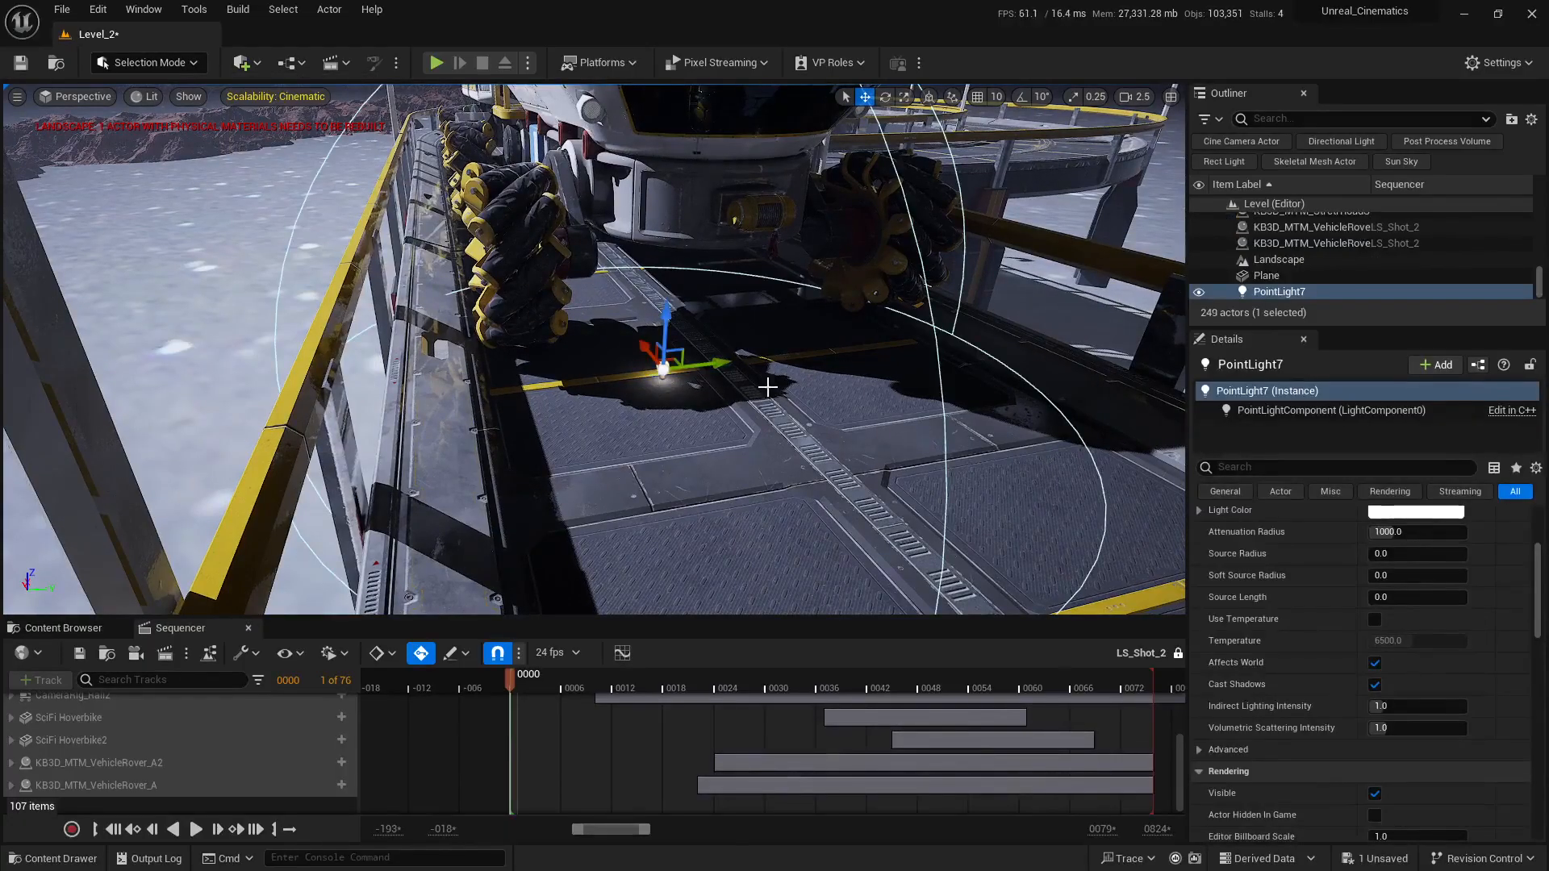
Raise the point light from the platform floor to the height of the rover's lower front body
{"action": "key", "text": "a"}
{"action": "right_click_drag", "start_coordinate": [767, 387], "coordinate": [920, 388]}
{"action": "scroll", "coordinate": [767, 387], "scroll_direction": "down", "scroll_amount": 2}
{"action": "key", "text": "w"}
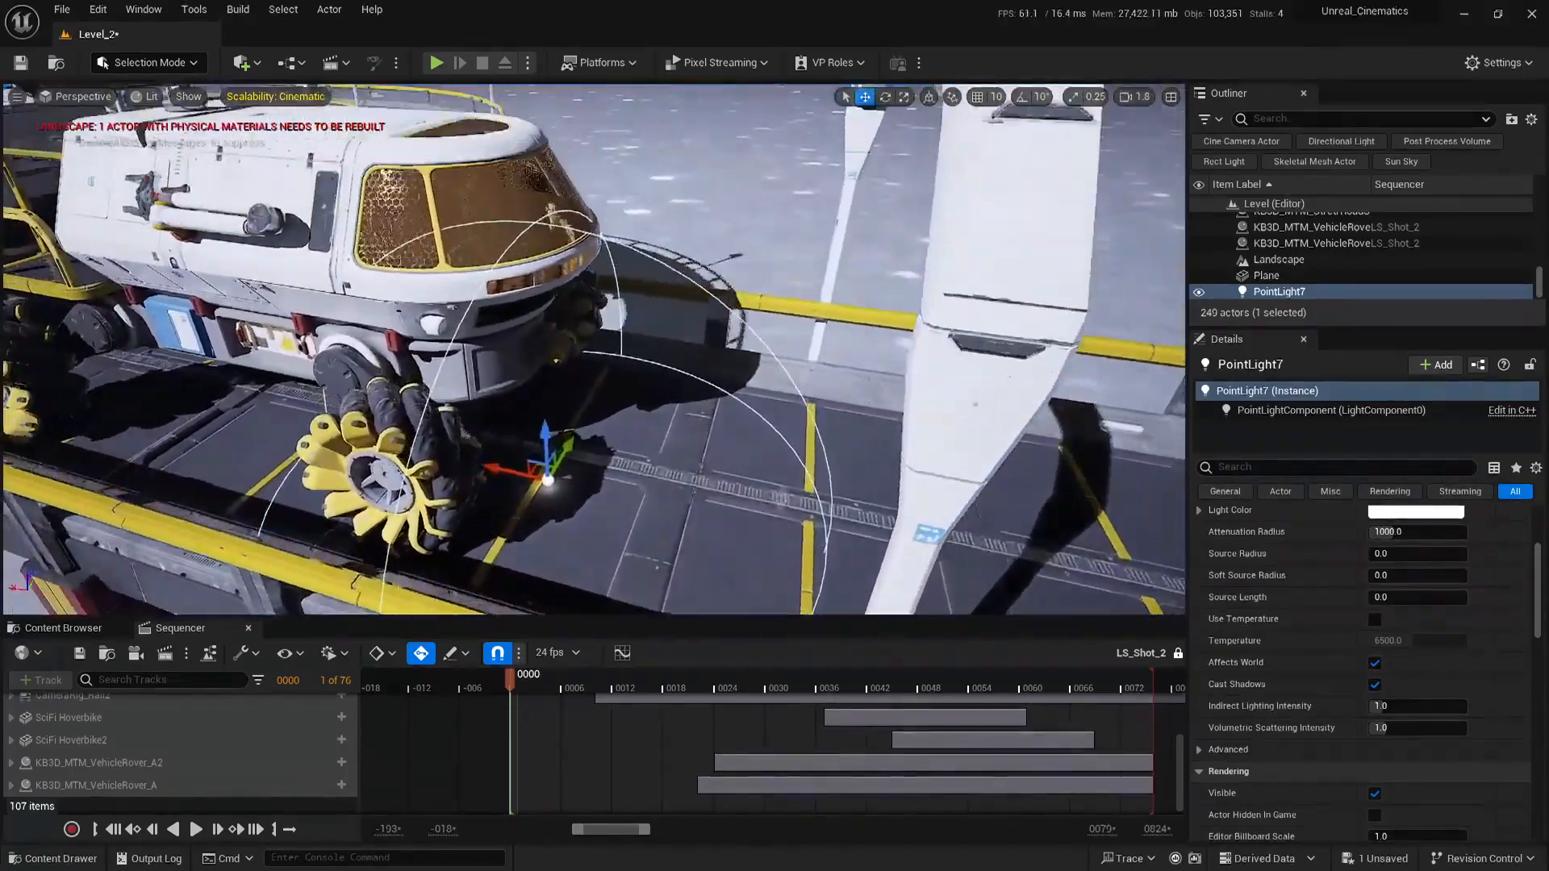
{"action": "key", "text": "w"}
{"action": "scroll", "coordinate": [740, 437], "scroll_direction": "down", "scroll_amount": 1}
{"action": "right_click_drag", "start_coordinate": [739, 436], "coordinate": [690, 460]}
{"action": "key", "text": "s"}
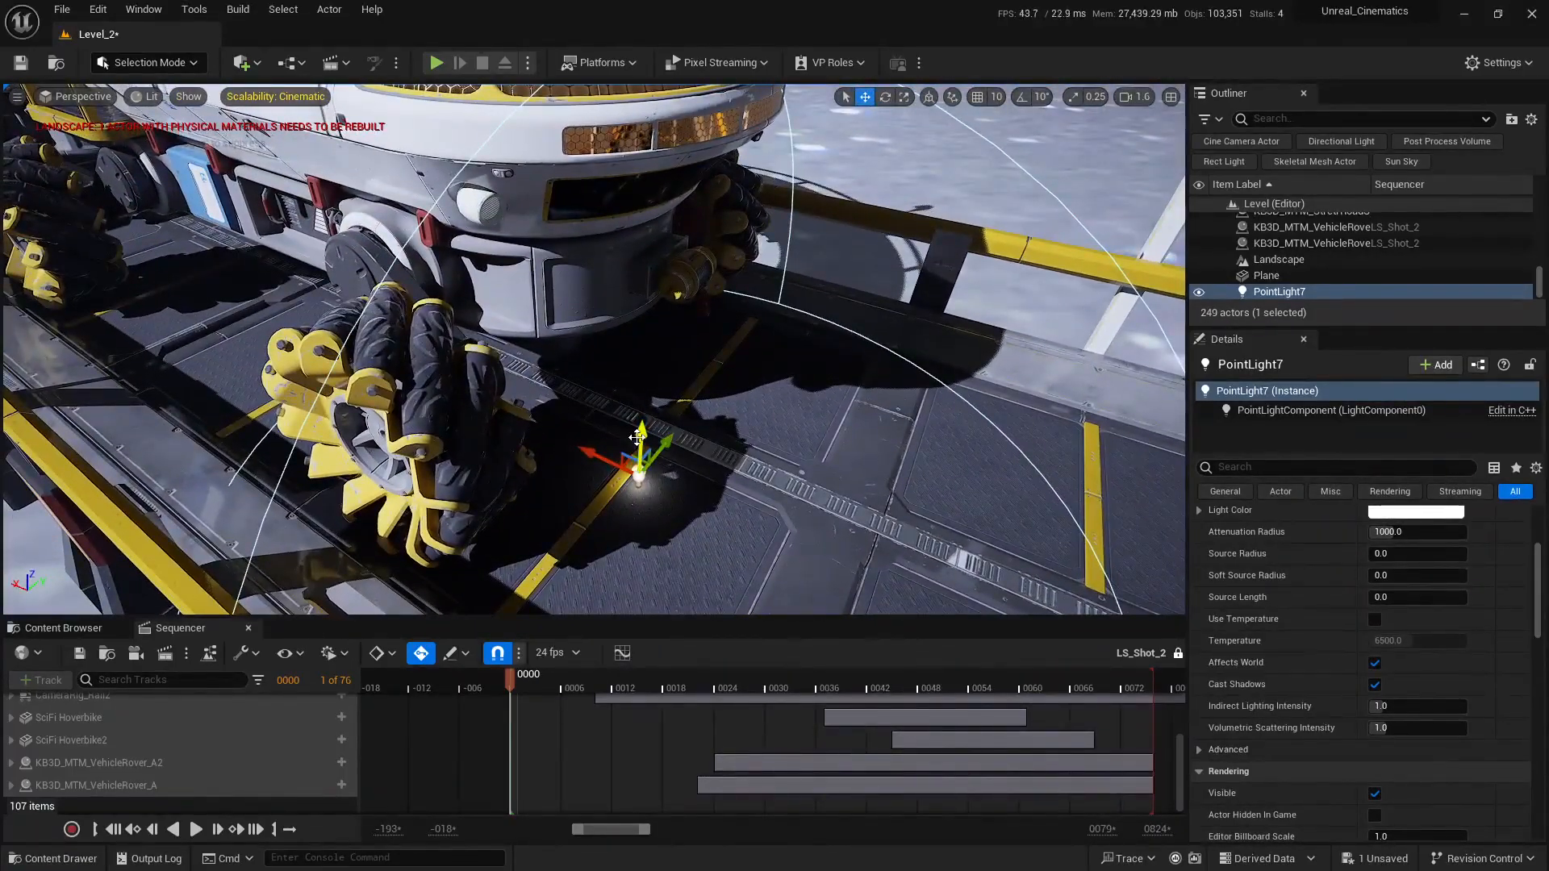
{"action": "left_click_drag", "start_coordinate": [637, 438], "coordinate": [638, 181]}
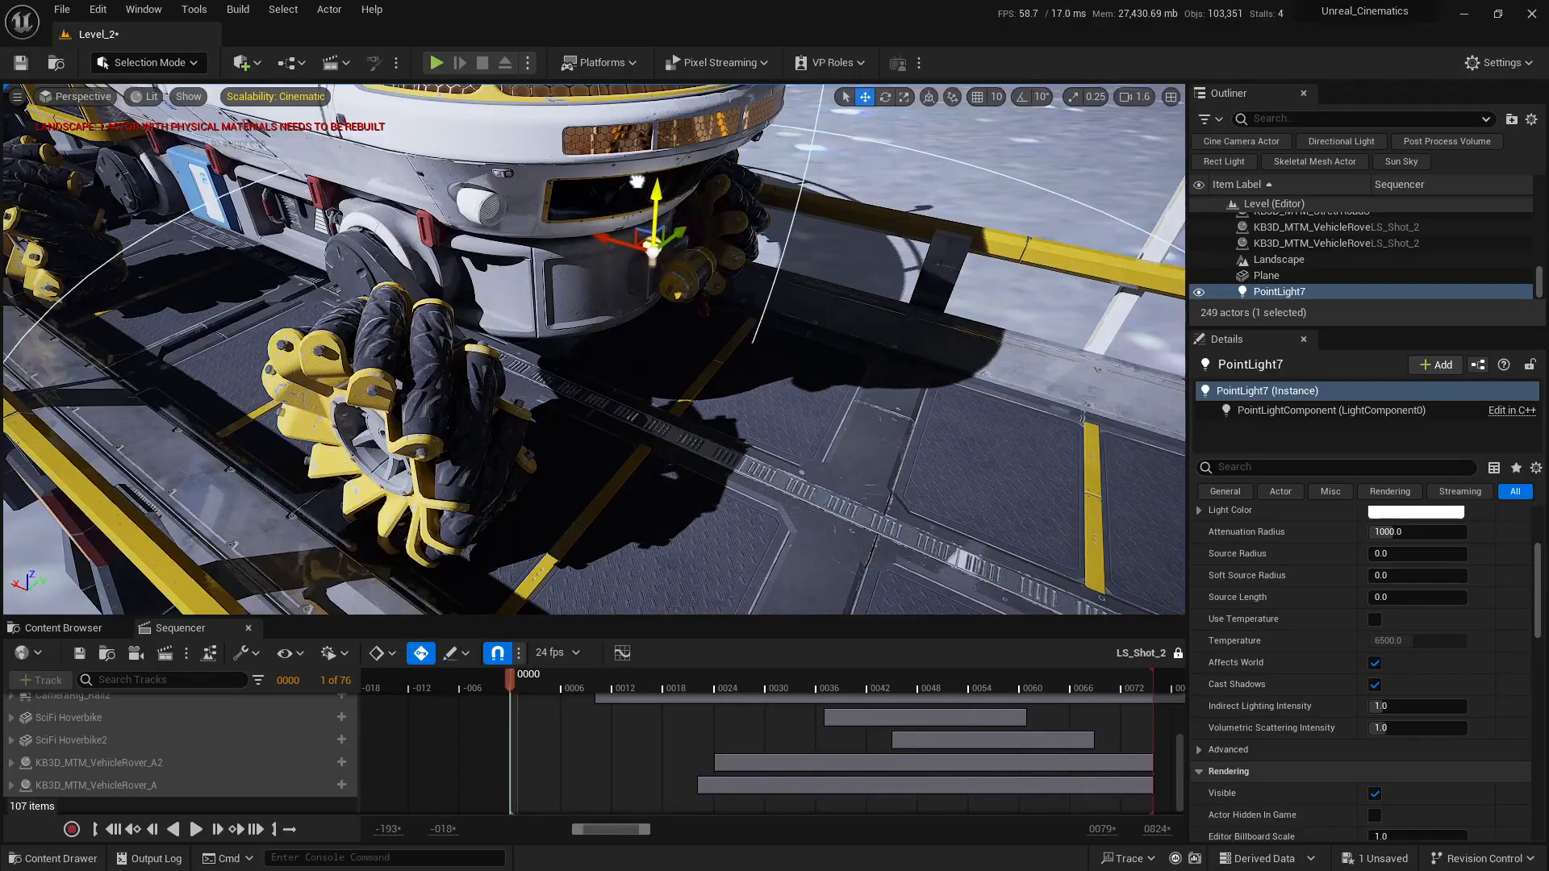
Move the point light across the rover's front to its round headlight
{"action": "key", "text": "w"}
{"action": "scroll", "coordinate": [724, 468], "scroll_direction": "down", "scroll_amount": 2}
{"action": "right_click_drag", "start_coordinate": [725, 469], "coordinate": [688, 339]}
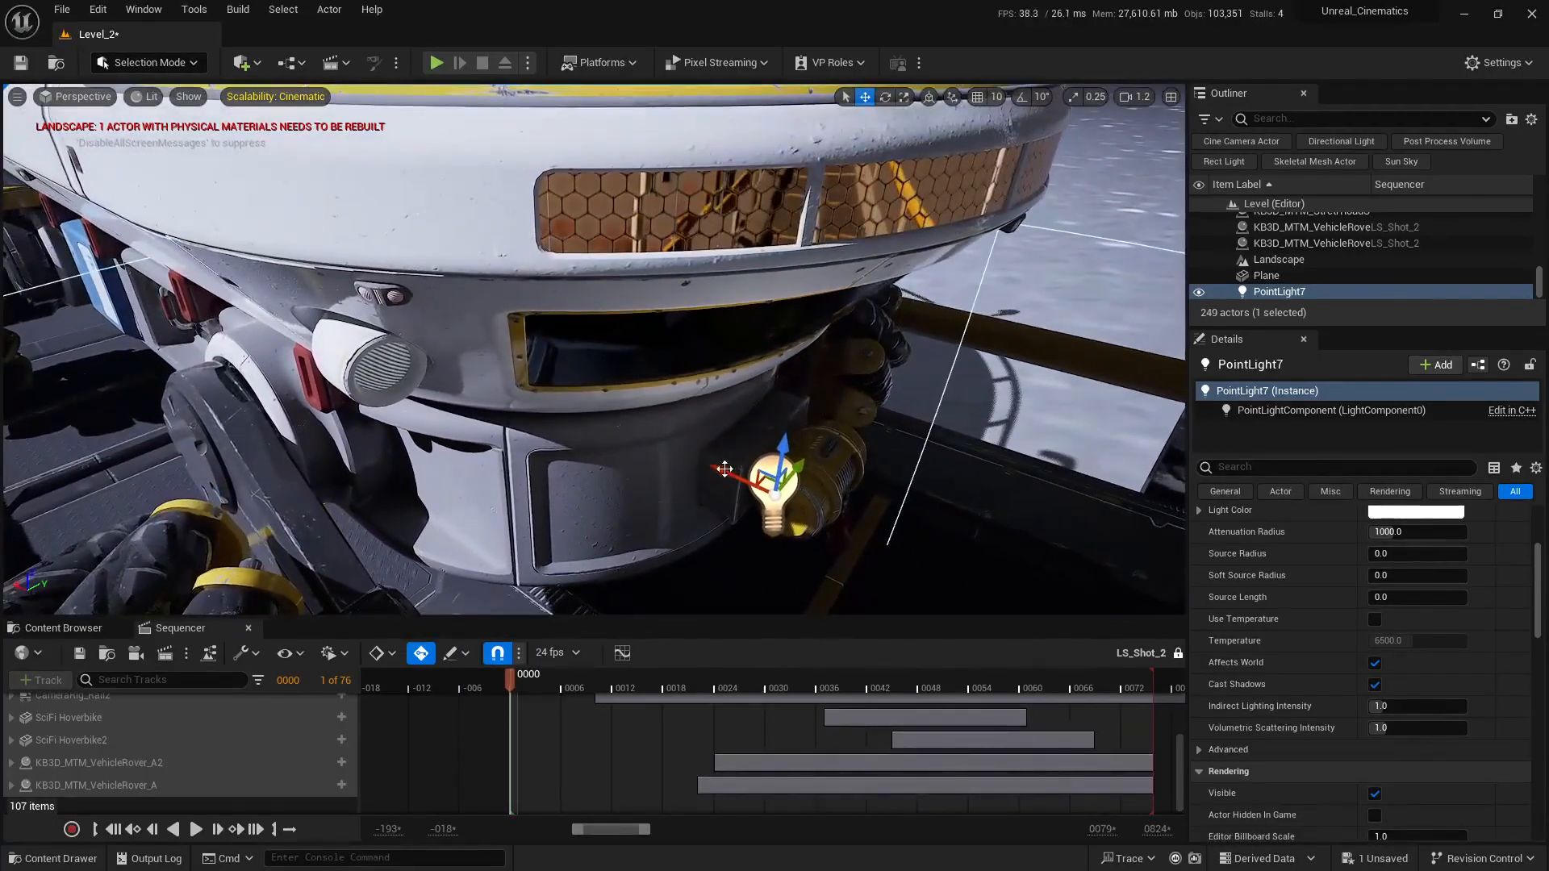
{"action": "left_click_drag", "start_coordinate": [721, 486], "coordinate": [385, 414]}
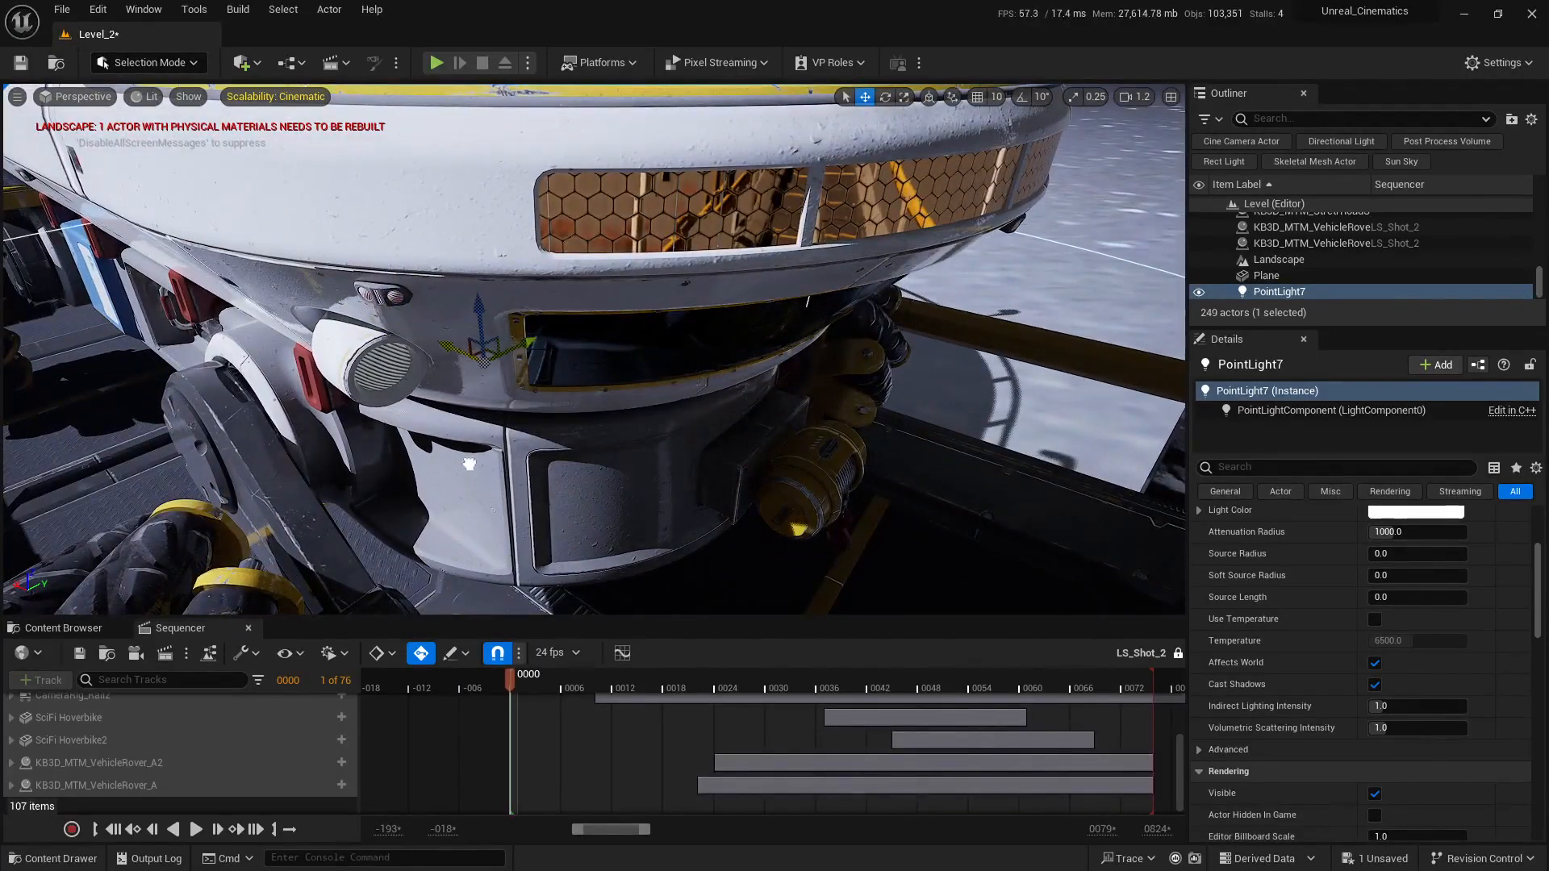
{"action": "left_click_drag", "start_coordinate": [509, 356], "coordinate": [473, 381]}
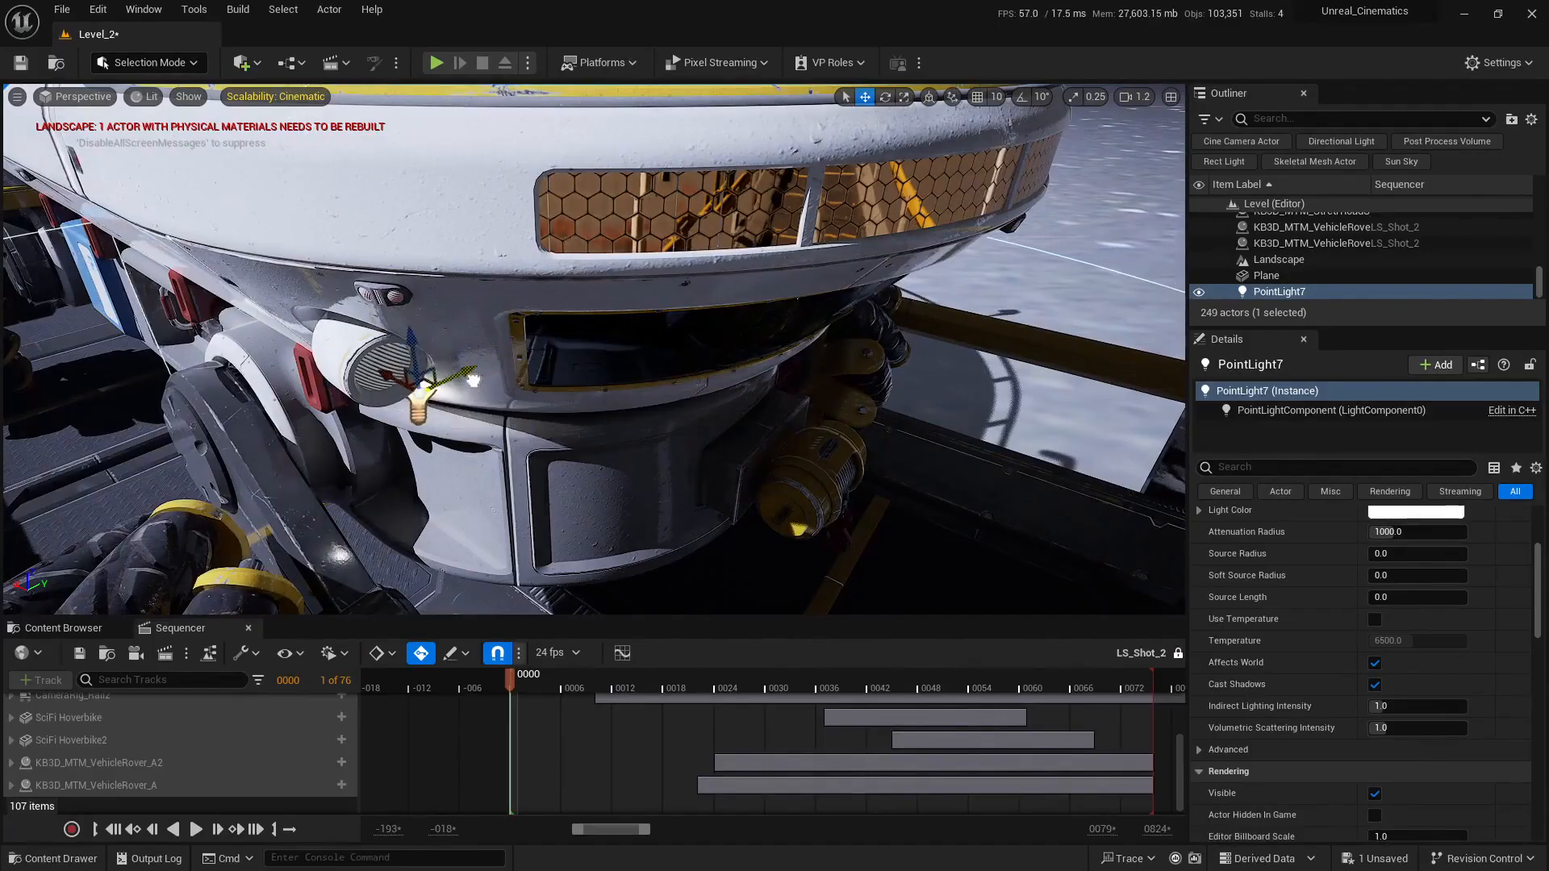
Fine-tune the point light's position so it sits directly in front of the headlight's ribbed lens
{"action": "key", "text": "s"}
{"action": "right_click_drag", "start_coordinate": [565, 364], "coordinate": [524, 355]}
{"action": "scroll", "coordinate": [516, 355], "scroll_direction": "down", "scroll_amount": 3}
{"action": "key", "text": "w"}
{"action": "key", "text": "w"}
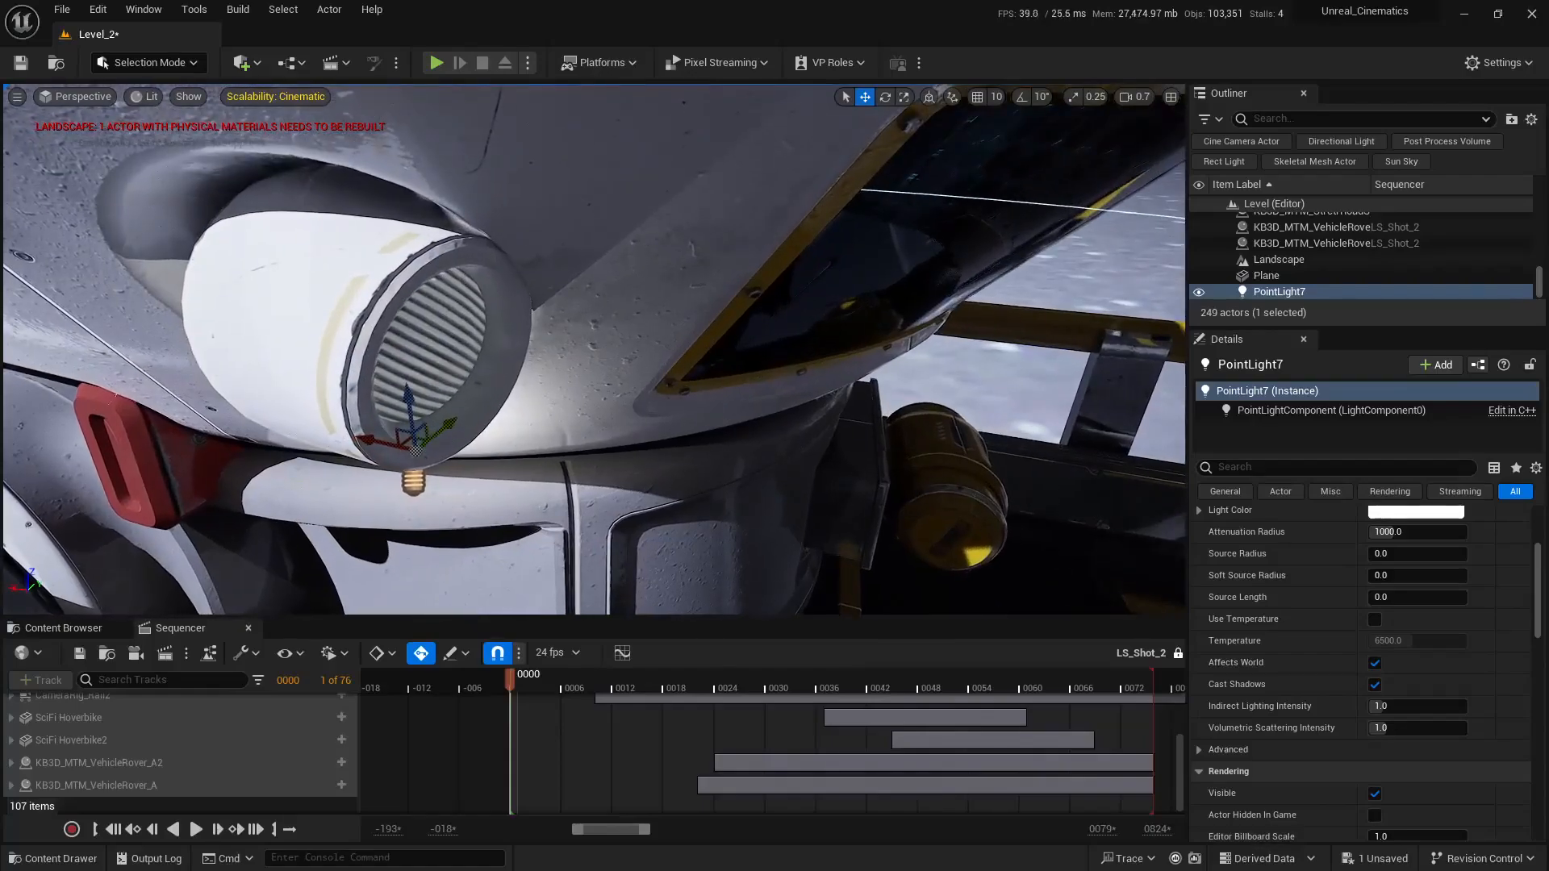
{"action": "left_click_drag", "start_coordinate": [361, 442], "coordinate": [379, 321]}
{"action": "mouse_move", "coordinate": [565, 395]}
{"action": "right_mouse_down"}
{"action": "mouse_move", "coordinate": [492, 323]}
{"action": "mouse_move", "coordinate": [565, 395]}
{"action": "right_mouse_up"}
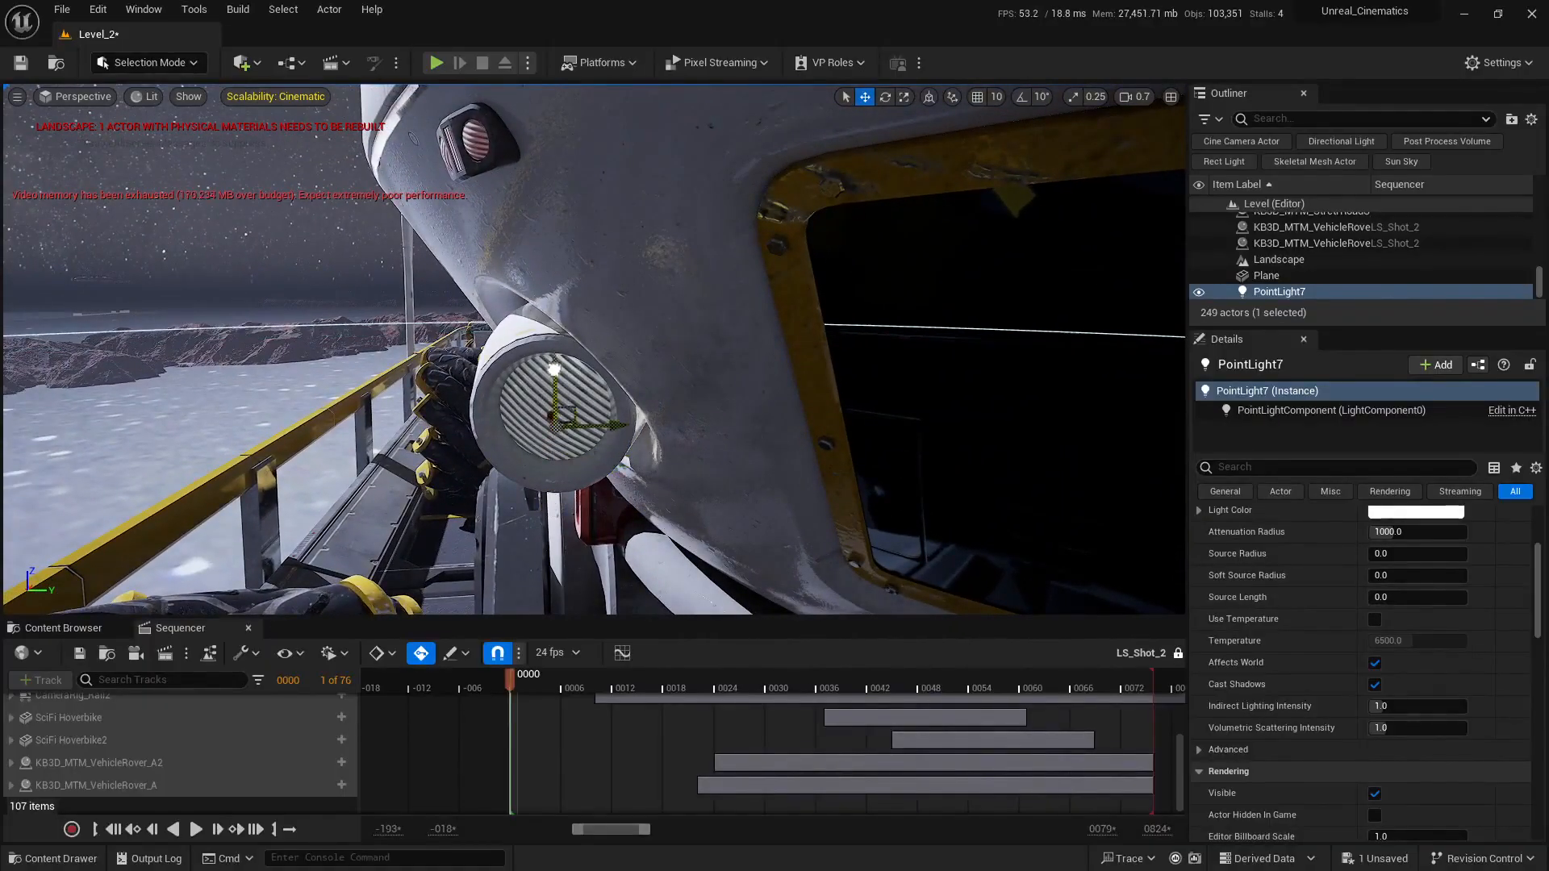
{"action": "right_click_drag", "start_coordinate": [557, 355], "coordinate": [706, 416]}
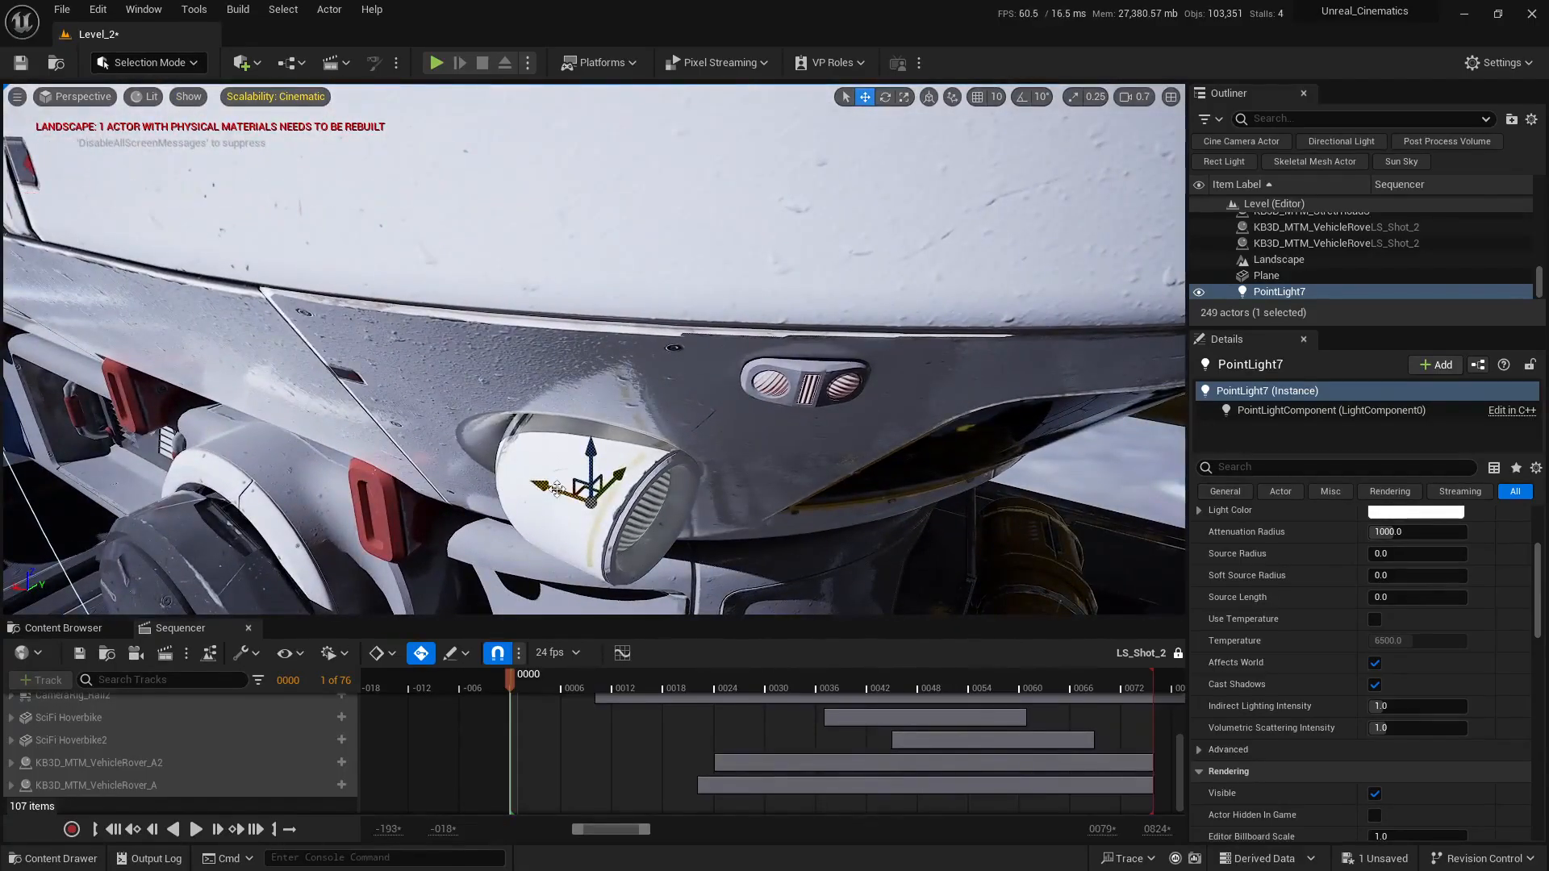
{"action": "left_click_drag", "start_coordinate": [557, 488], "coordinate": [652, 512]}
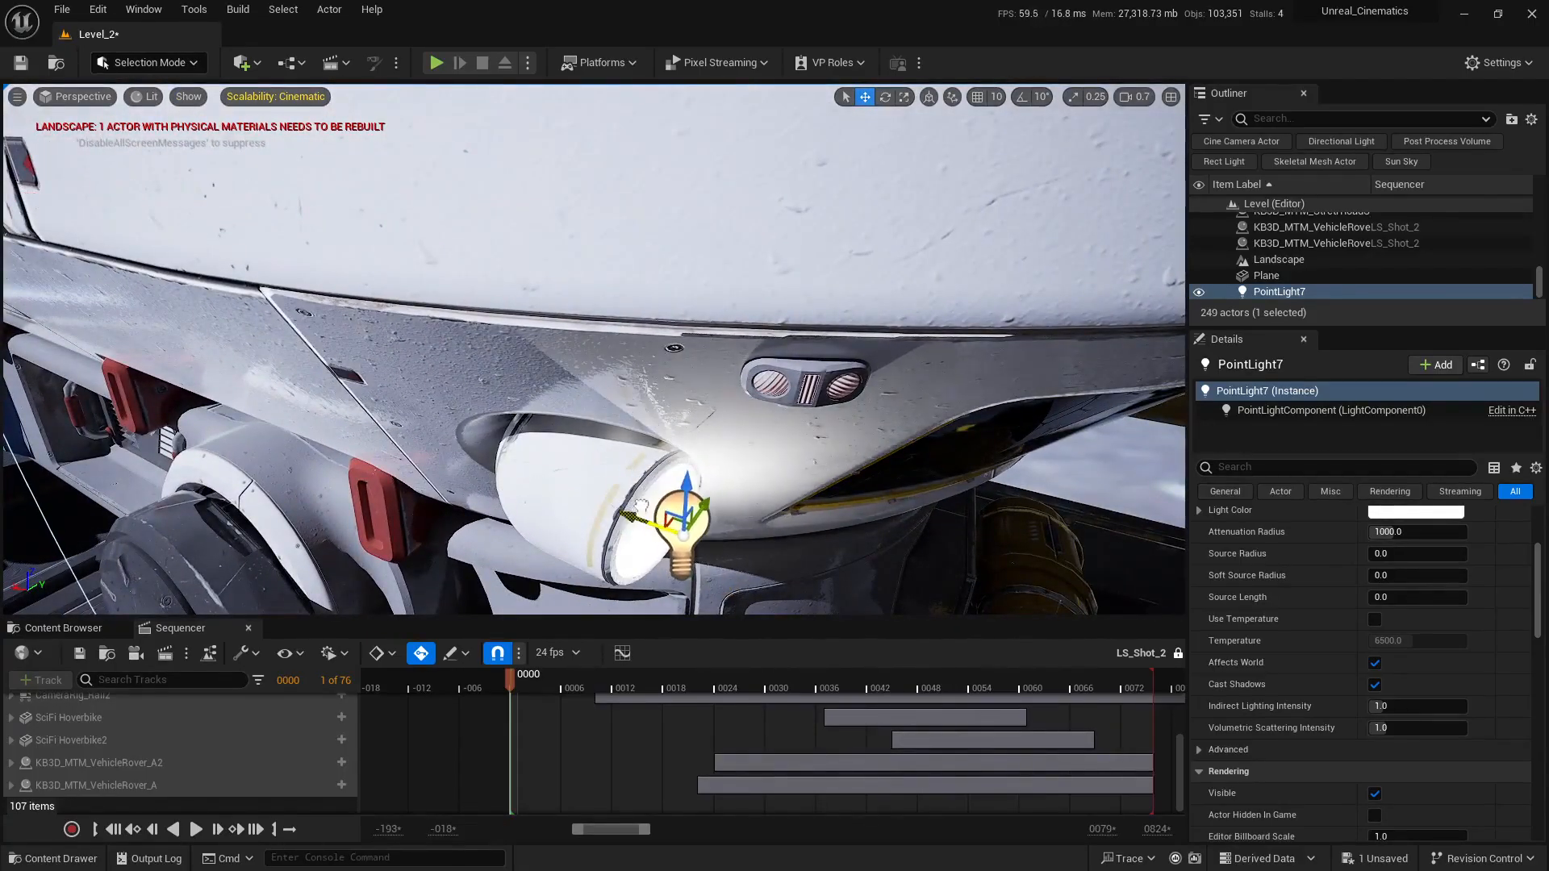
Duplicate the headlight point light and move the copy to the headlight on the rover's opposite side
{"action": "right_click_drag", "start_coordinate": [789, 491], "coordinate": [514, 505]}
{"action": "scroll", "coordinate": [722, 396], "scroll_direction": "up", "scroll_amount": 1}
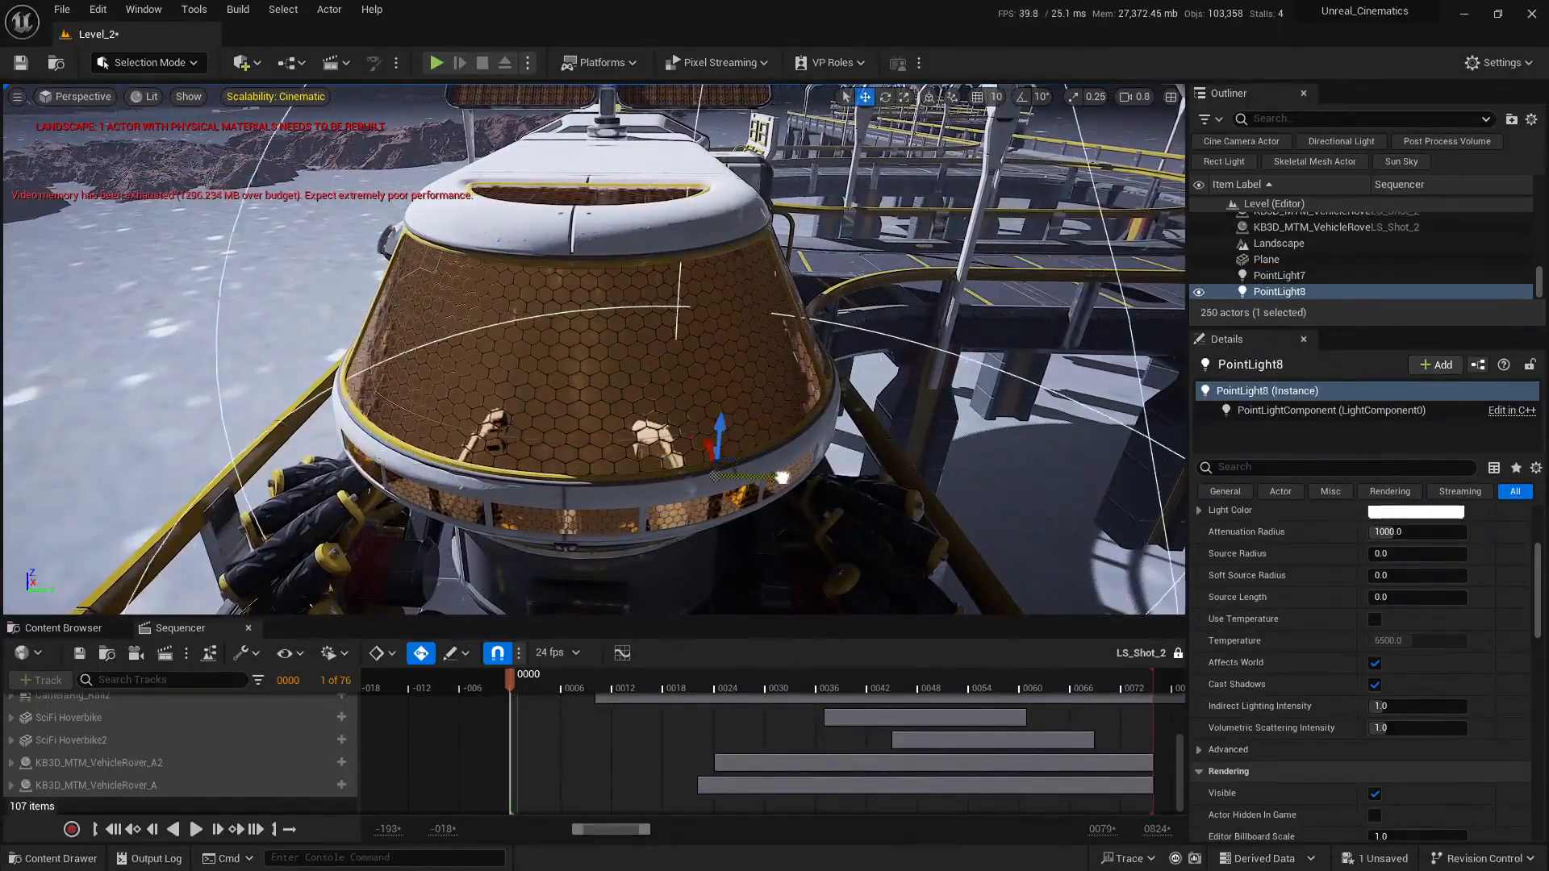
{"action": "right_click_drag", "start_coordinate": [911, 474], "coordinate": [916, 427]}
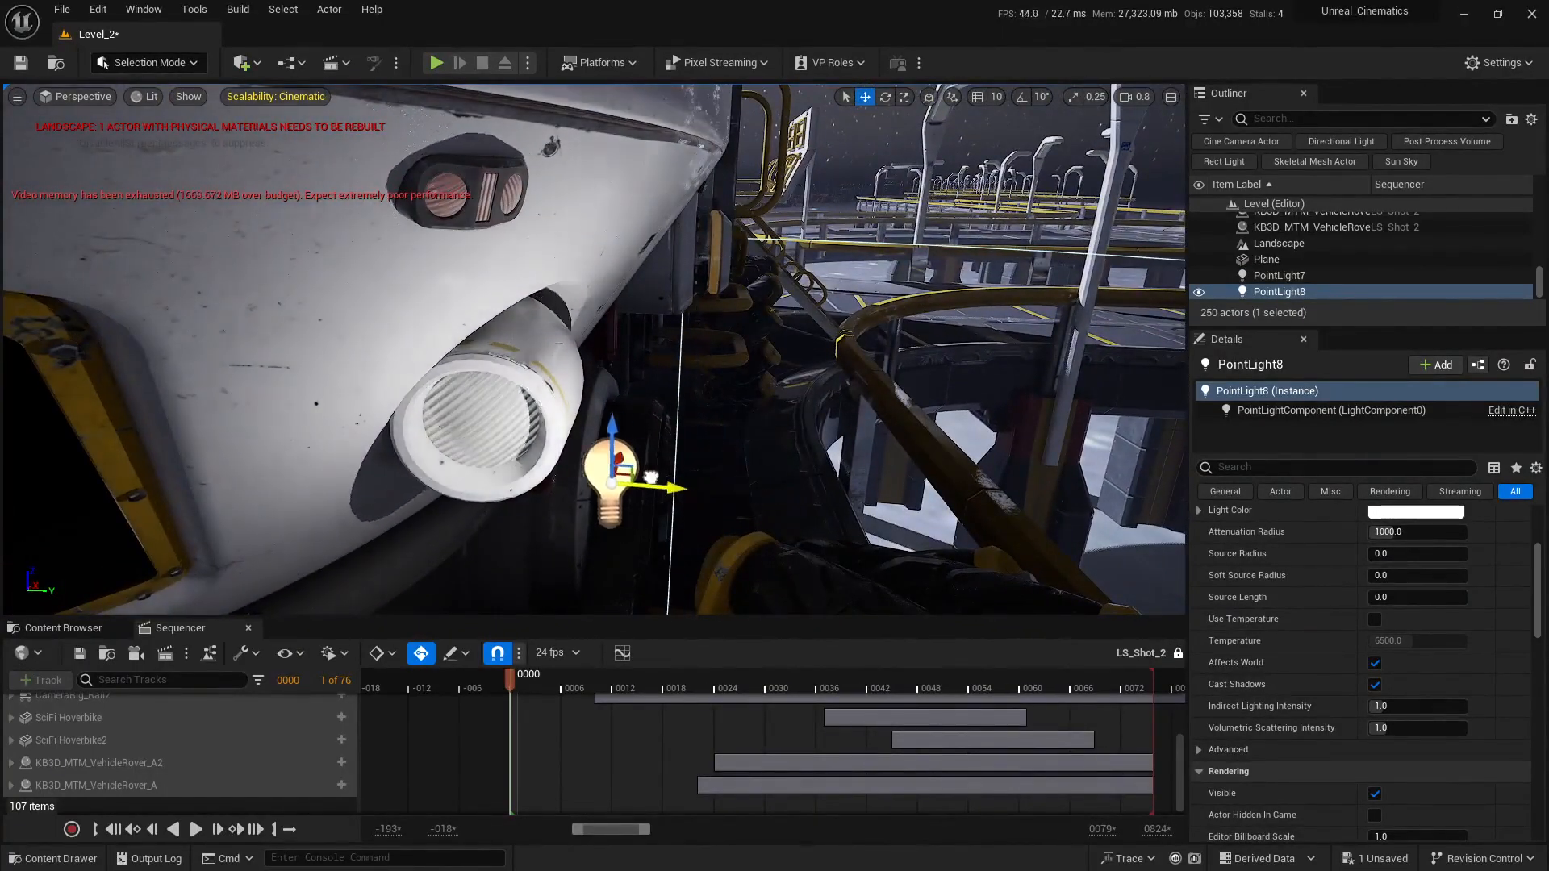
{"action": "right_click_drag", "start_coordinate": [599, 450], "coordinate": [642, 444]}
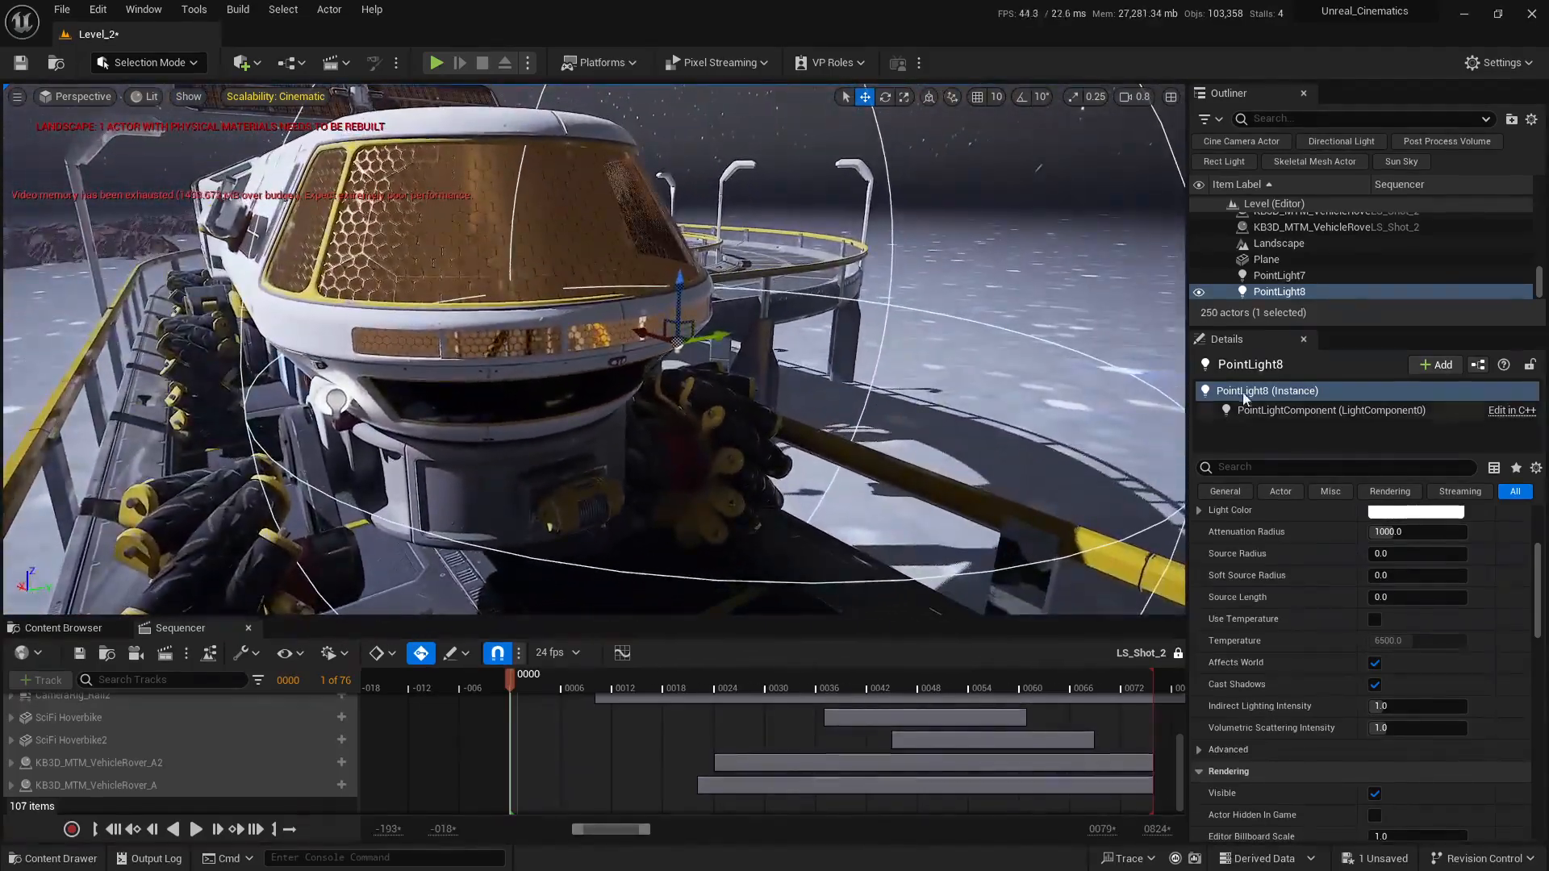
Attach both headlight point lights, PointLight7 and PointLight8, to the KB3D_MTM_VehicleRover_A rover as child actors
{"action": "left_click", "coordinate": [1301, 281], "text": "ctrl"}
{"action": "left_click_drag", "start_coordinate": [1237, 327], "coordinate": [1226, 616]}
{"action": "key", "text": "f"}
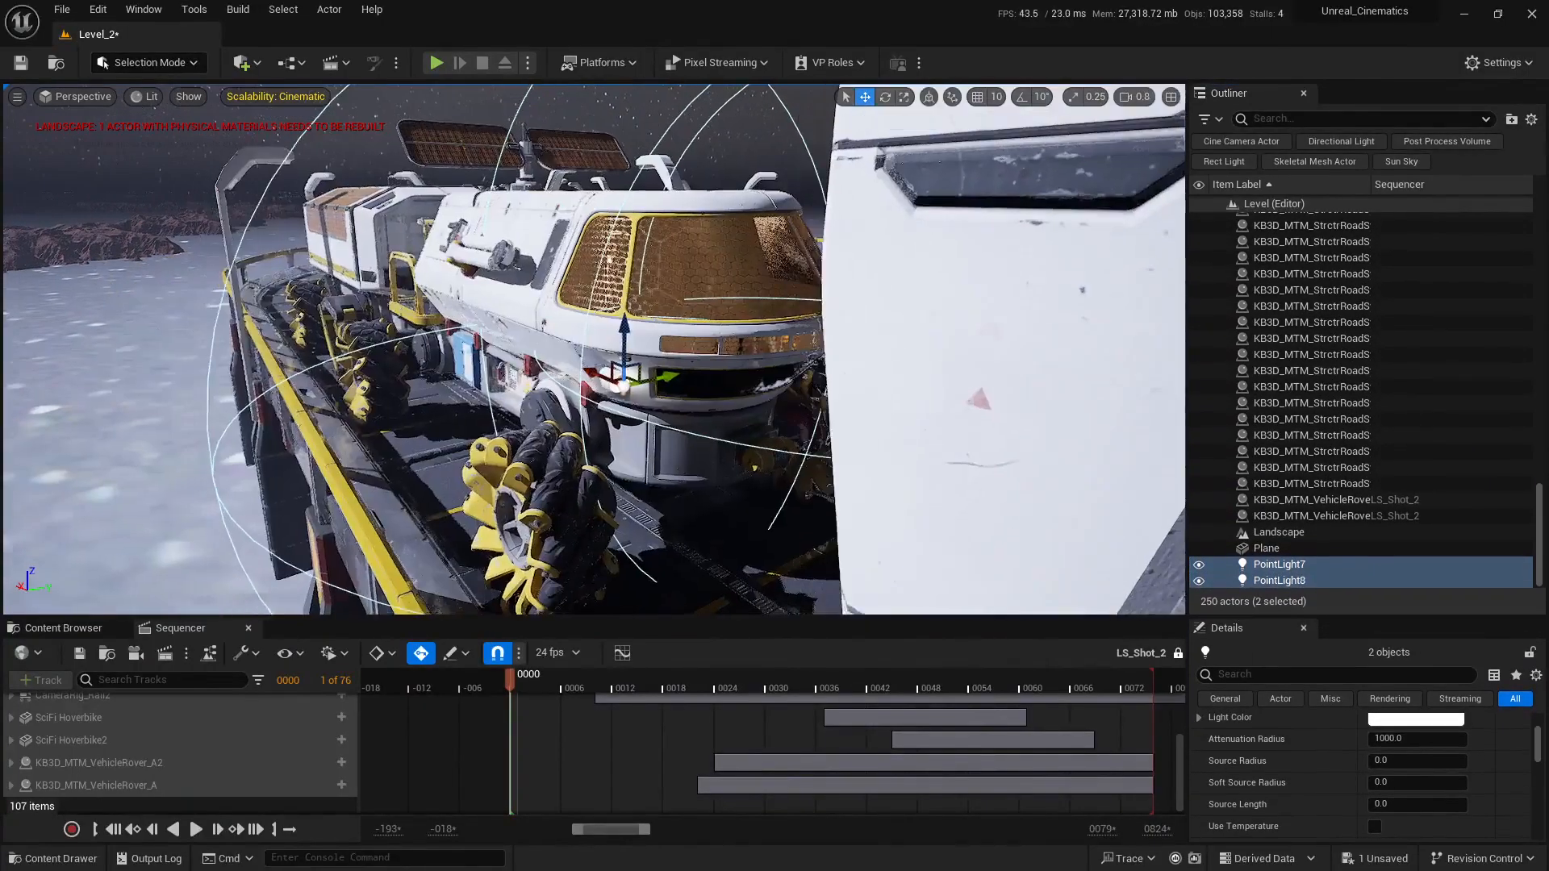
{"action": "right_click_drag", "start_coordinate": [502, 401], "coordinate": [509, 472]}
{"action": "scroll", "coordinate": [502, 402], "scroll_direction": "up", "scroll_amount": 1}
{"action": "key", "text": "w"}
{"action": "right_click_drag", "start_coordinate": [732, 247], "coordinate": [732, 247]}
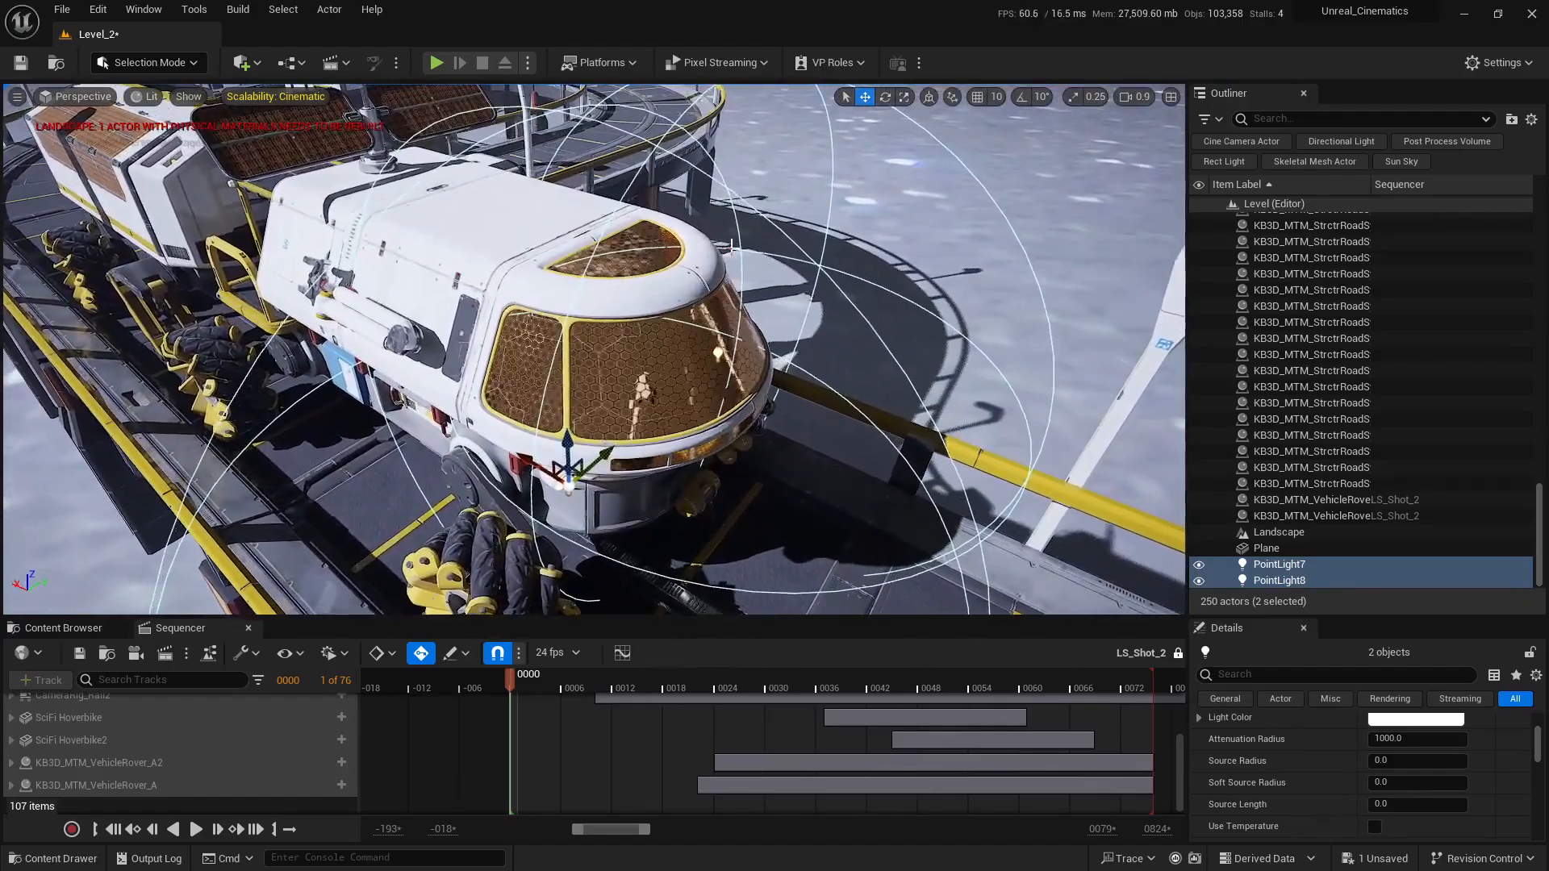
{"action": "left_click", "coordinate": [552, 304]}
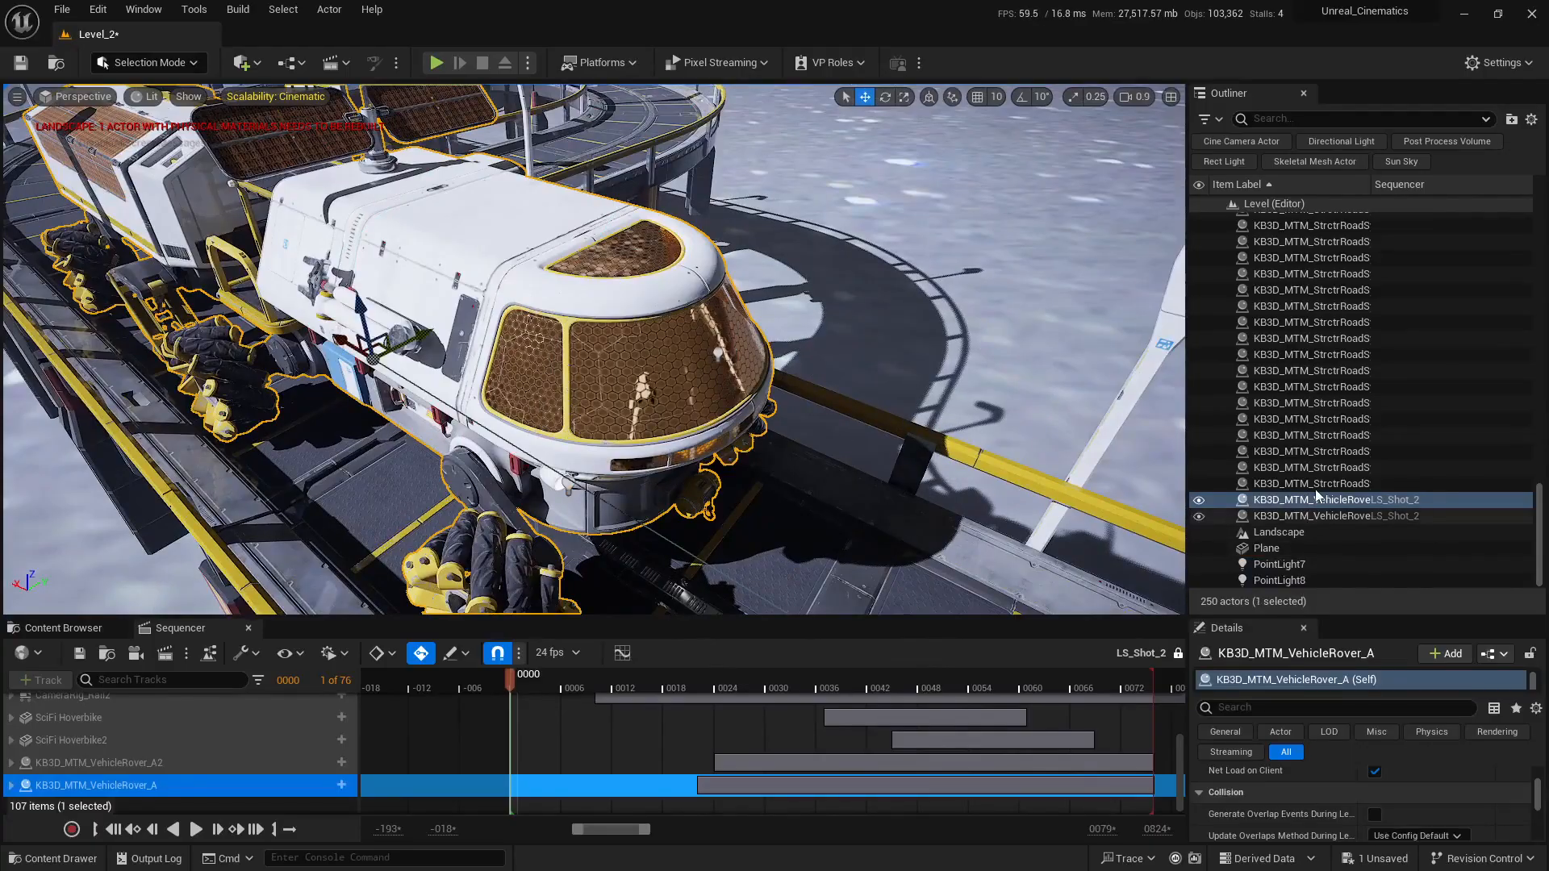
{"action": "left_click", "coordinate": [1281, 564]}
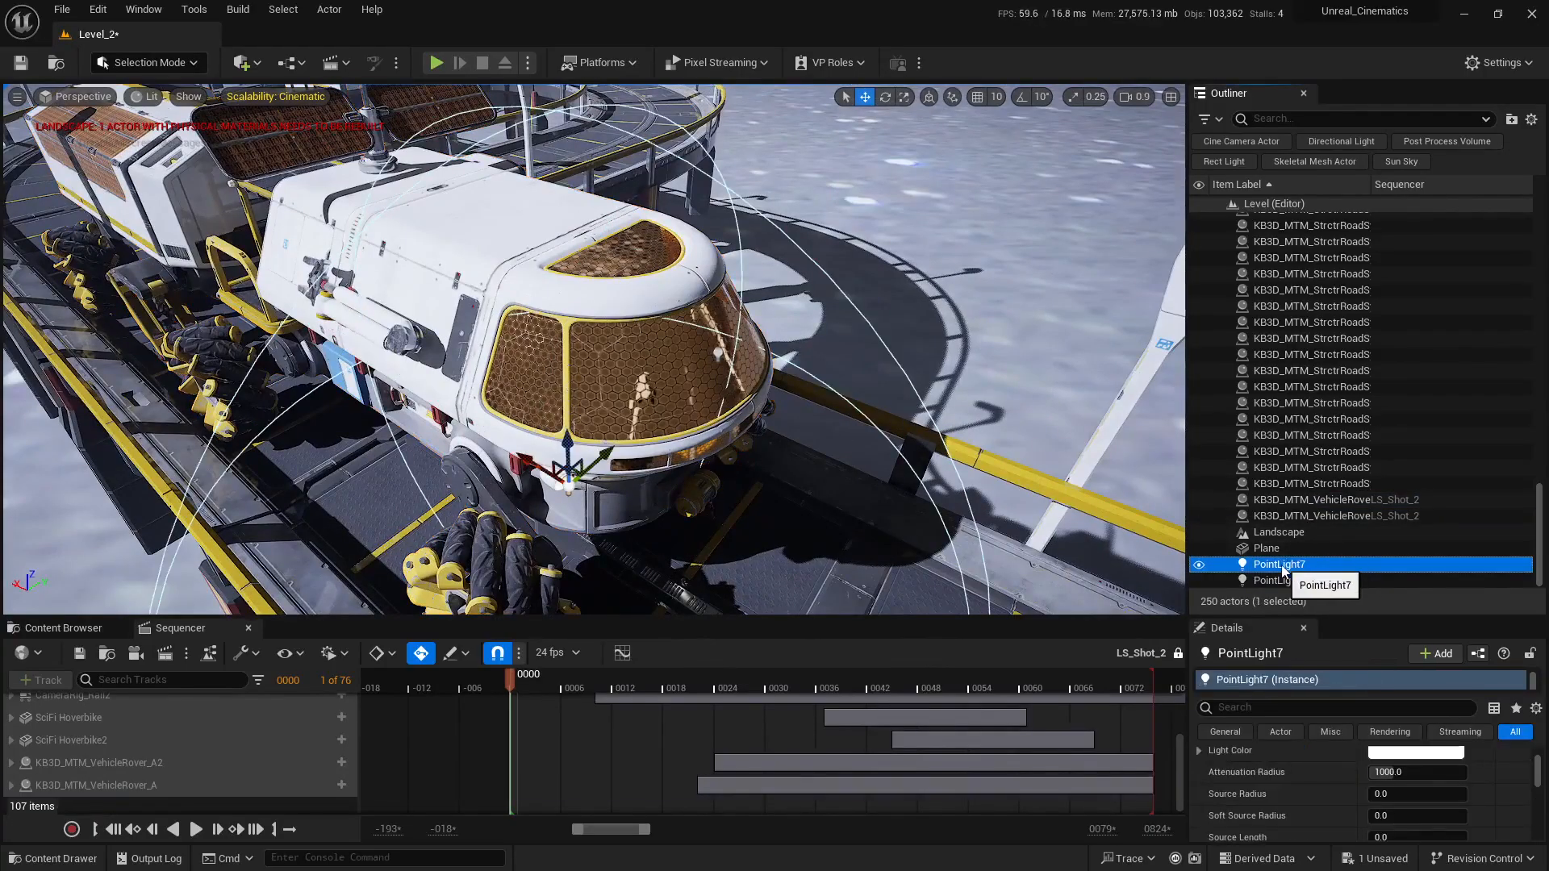
{"action": "left_click", "coordinate": [1291, 579], "text": "ctrl"}
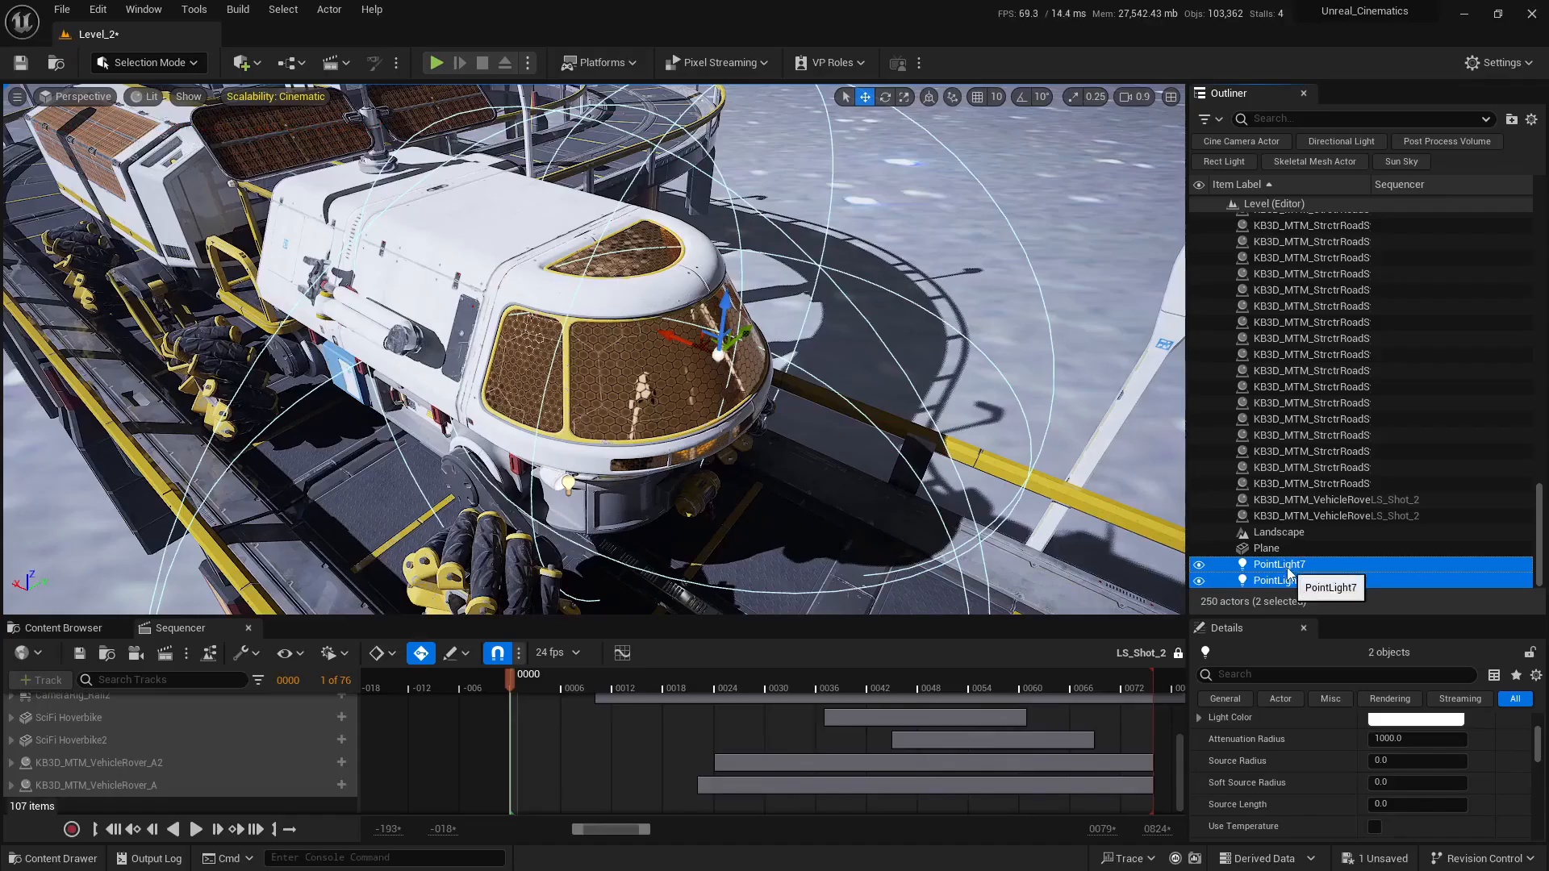
{"action": "left_click_drag", "start_coordinate": [1288, 573], "coordinate": [1336, 508]}
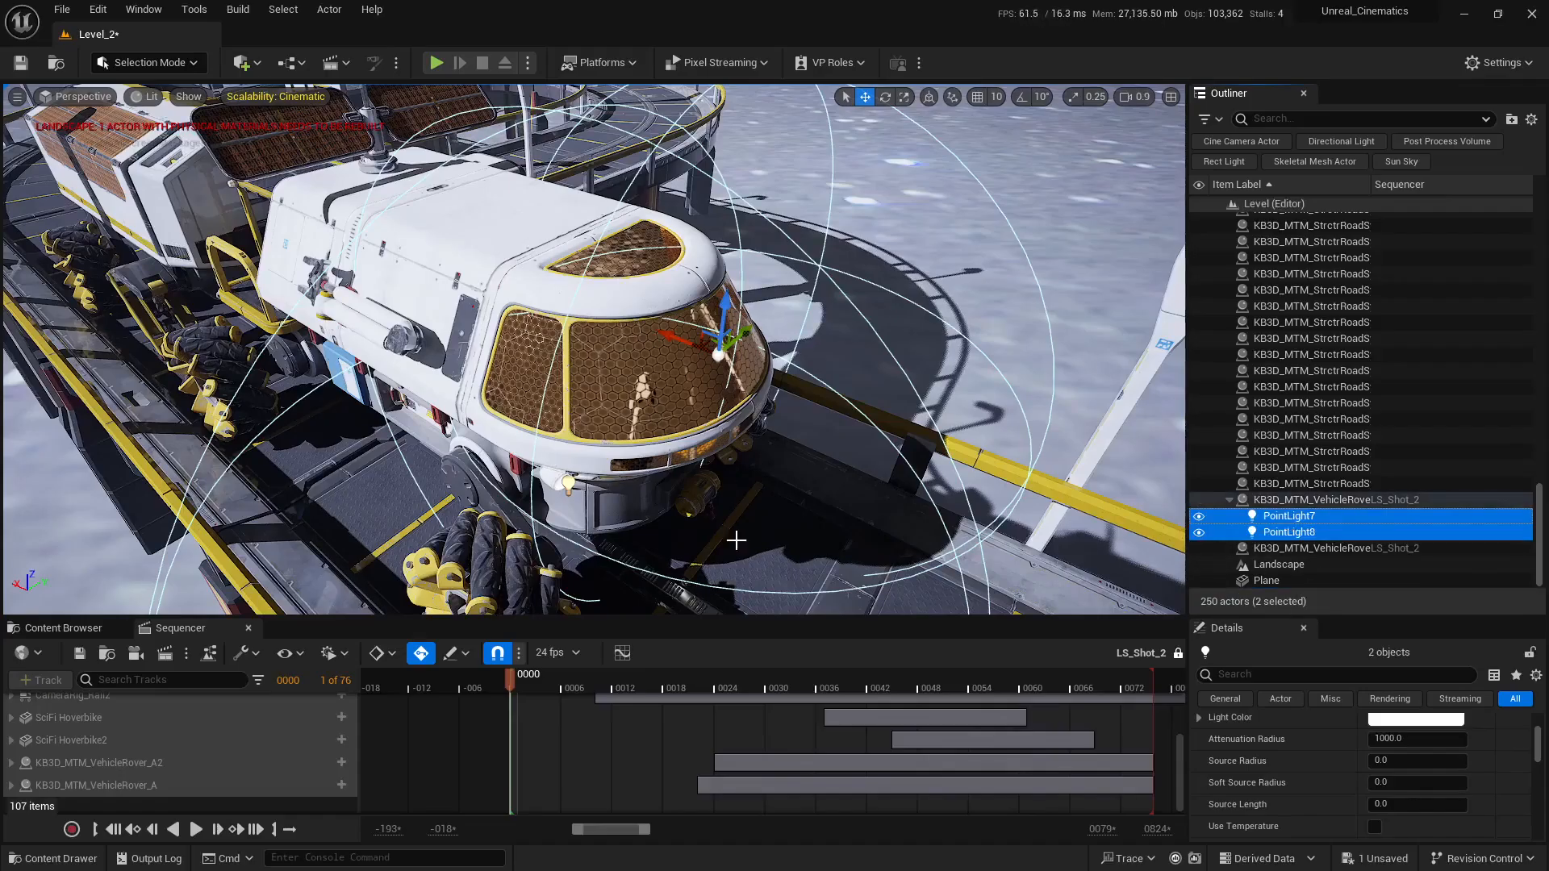
Scrub the sequence to frame 30 and back to frame 0 to check whether the headlights travel with the rover
{"action": "key", "text": "Escape"}
{"action": "key", "text": "s"}
{"action": "right_click_drag", "start_coordinate": [780, 417], "coordinate": [789, 376]}
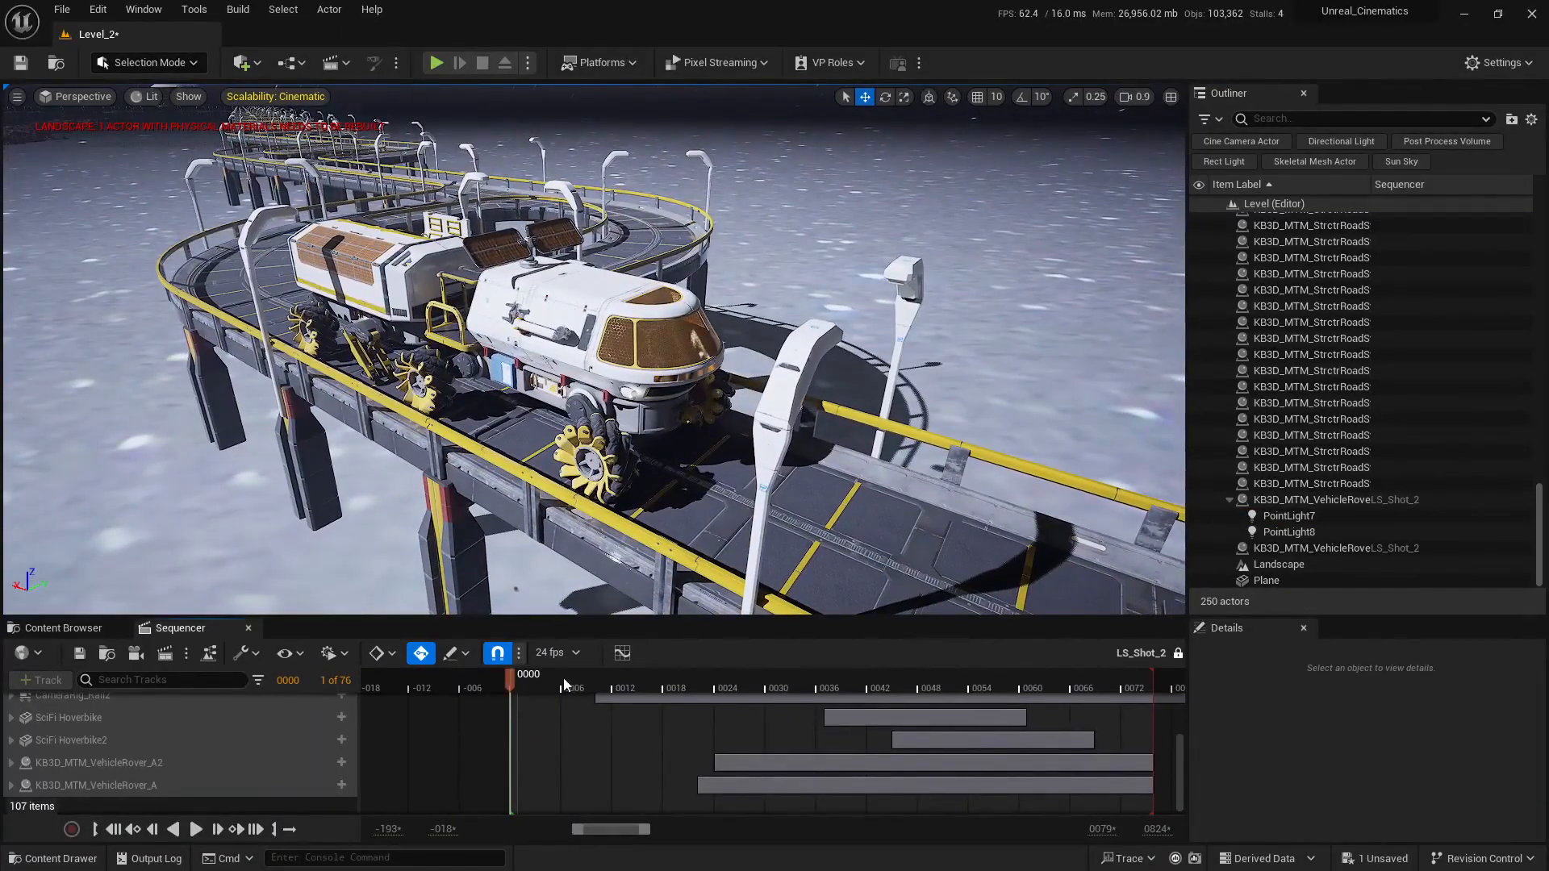
{"action": "left_click_drag", "start_coordinate": [693, 690], "coordinate": [768, 705]}
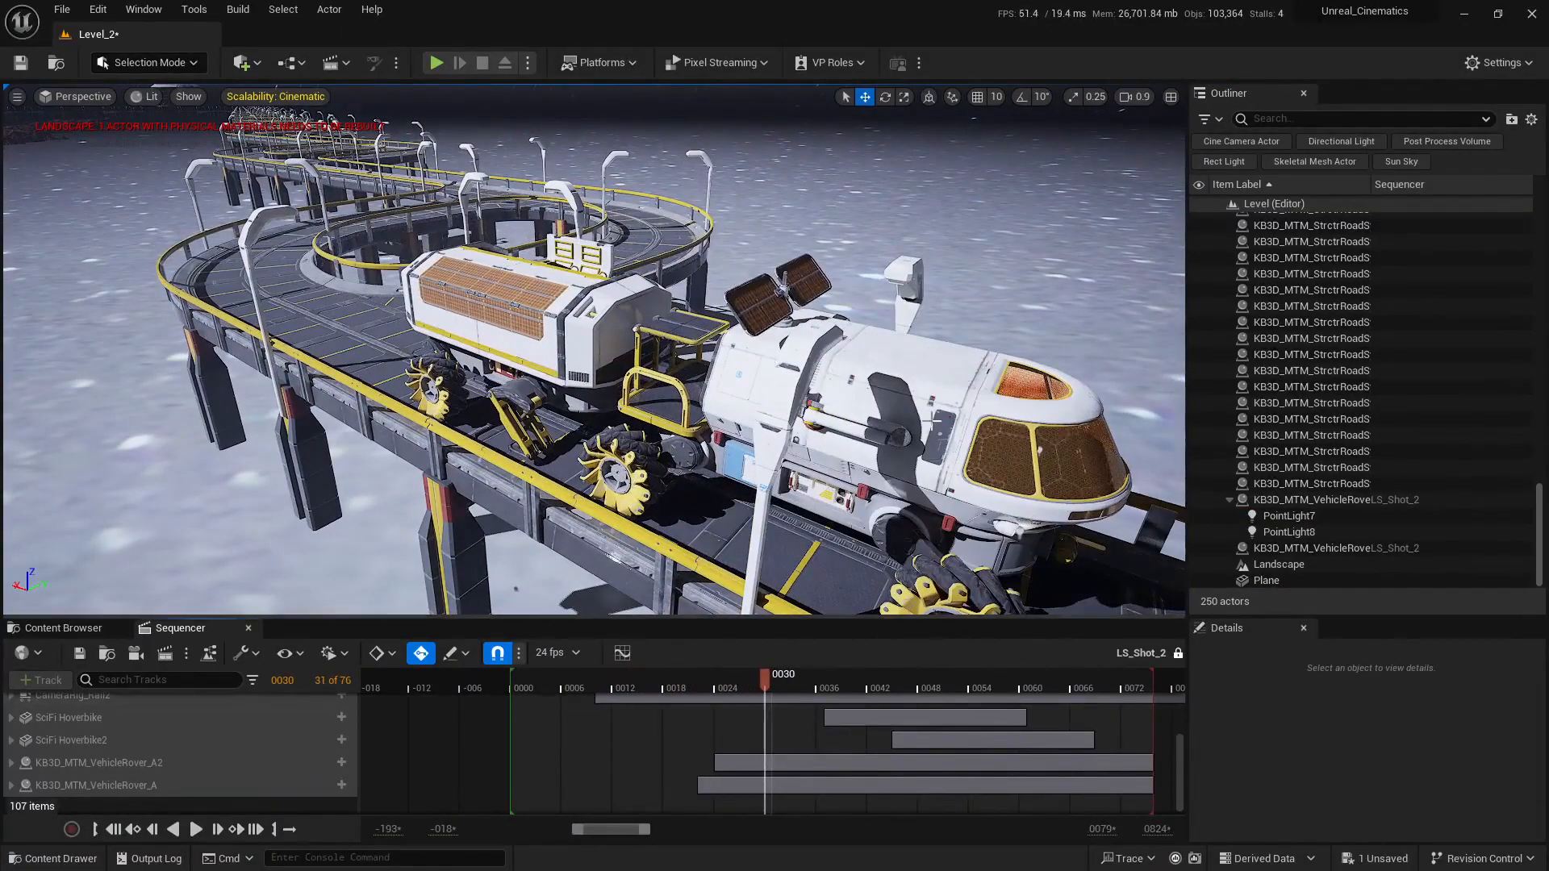
{"action": "key", "text": "s"}
{"action": "mouse_move", "coordinate": [773, 452]}
{"action": "right_mouse_down"}
{"action": "mouse_move", "coordinate": [799, 452]}
{"action": "mouse_move", "coordinate": [767, 448]}
{"action": "right_mouse_up"}
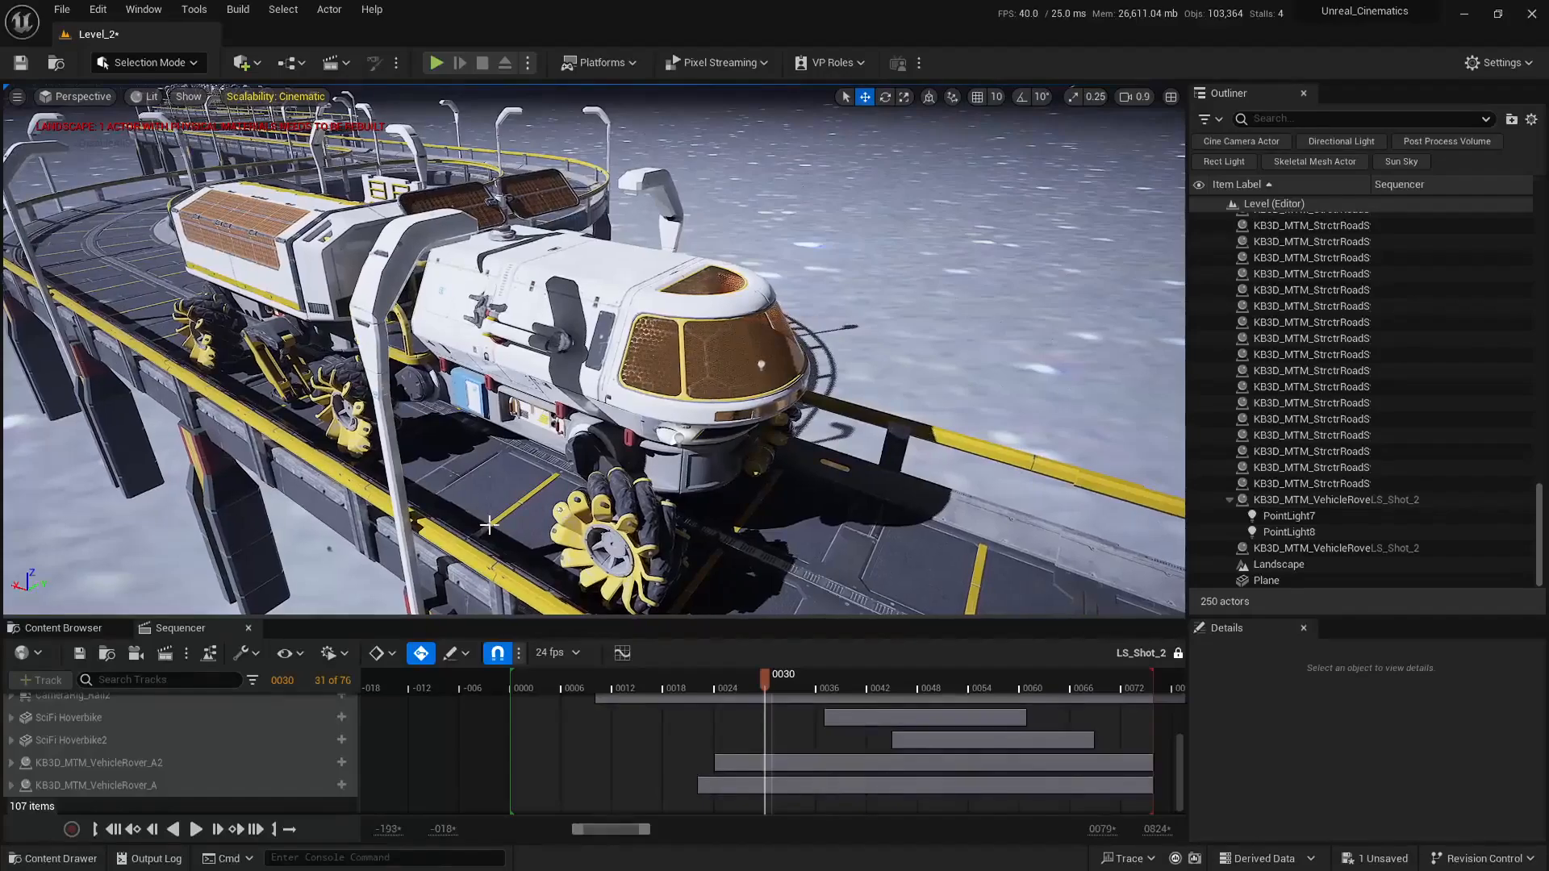
{"action": "left_click_drag", "start_coordinate": [726, 685], "coordinate": [511, 676]}
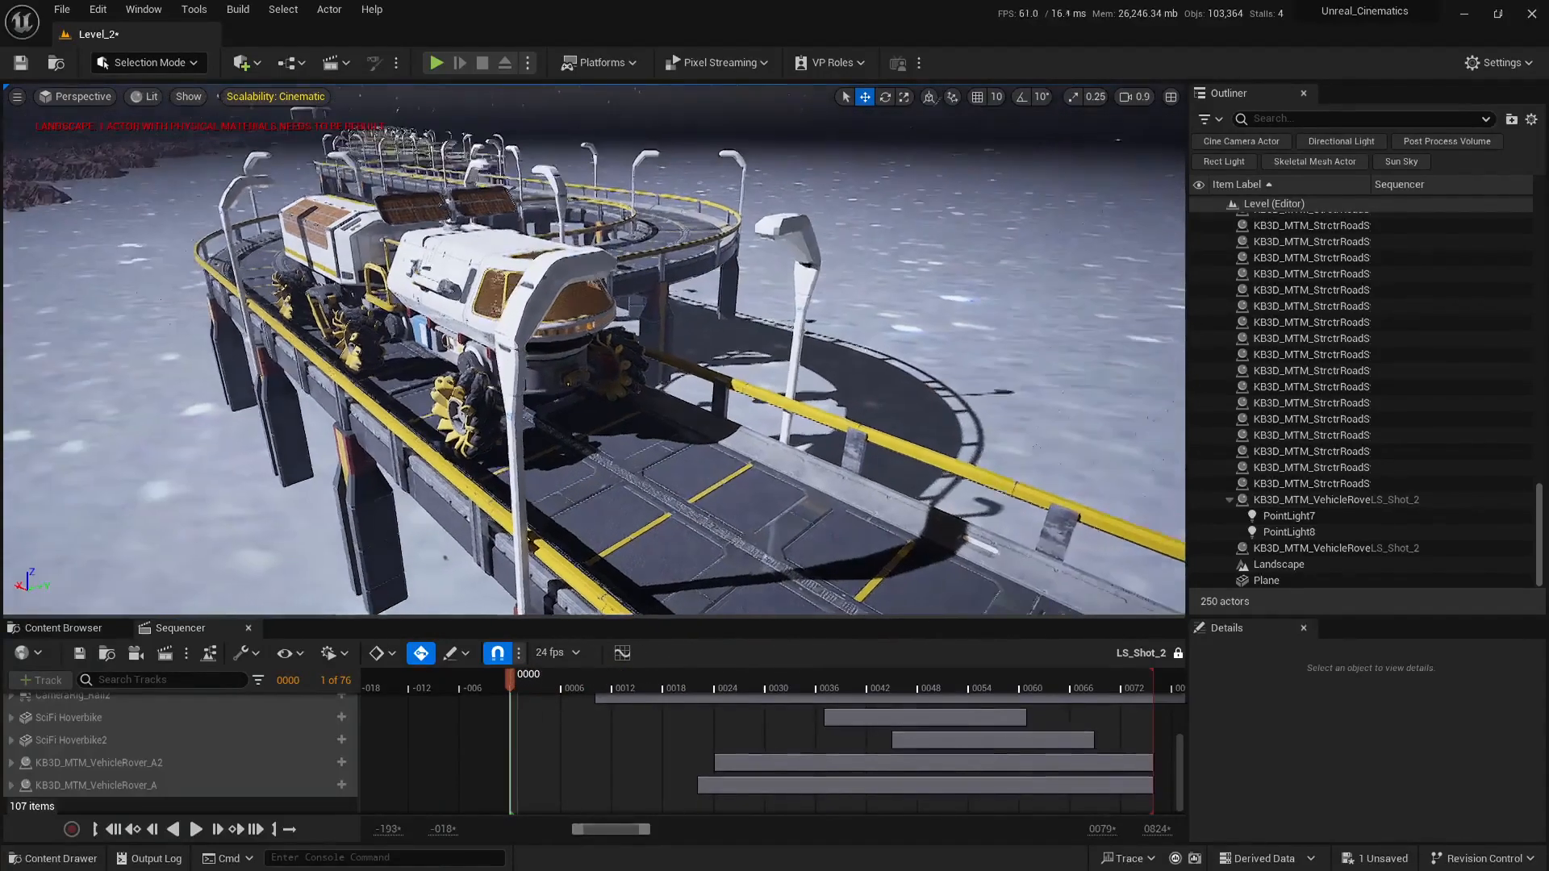
Select both of the rover's headlight point lights and set their intensity to 200 cd
{"action": "key", "text": "w"}
{"action": "key", "text": "d"}
{"action": "right_click_drag", "start_coordinate": [767, 448], "coordinate": [635, 444]}
{"action": "left_click", "coordinate": [1315, 519]}
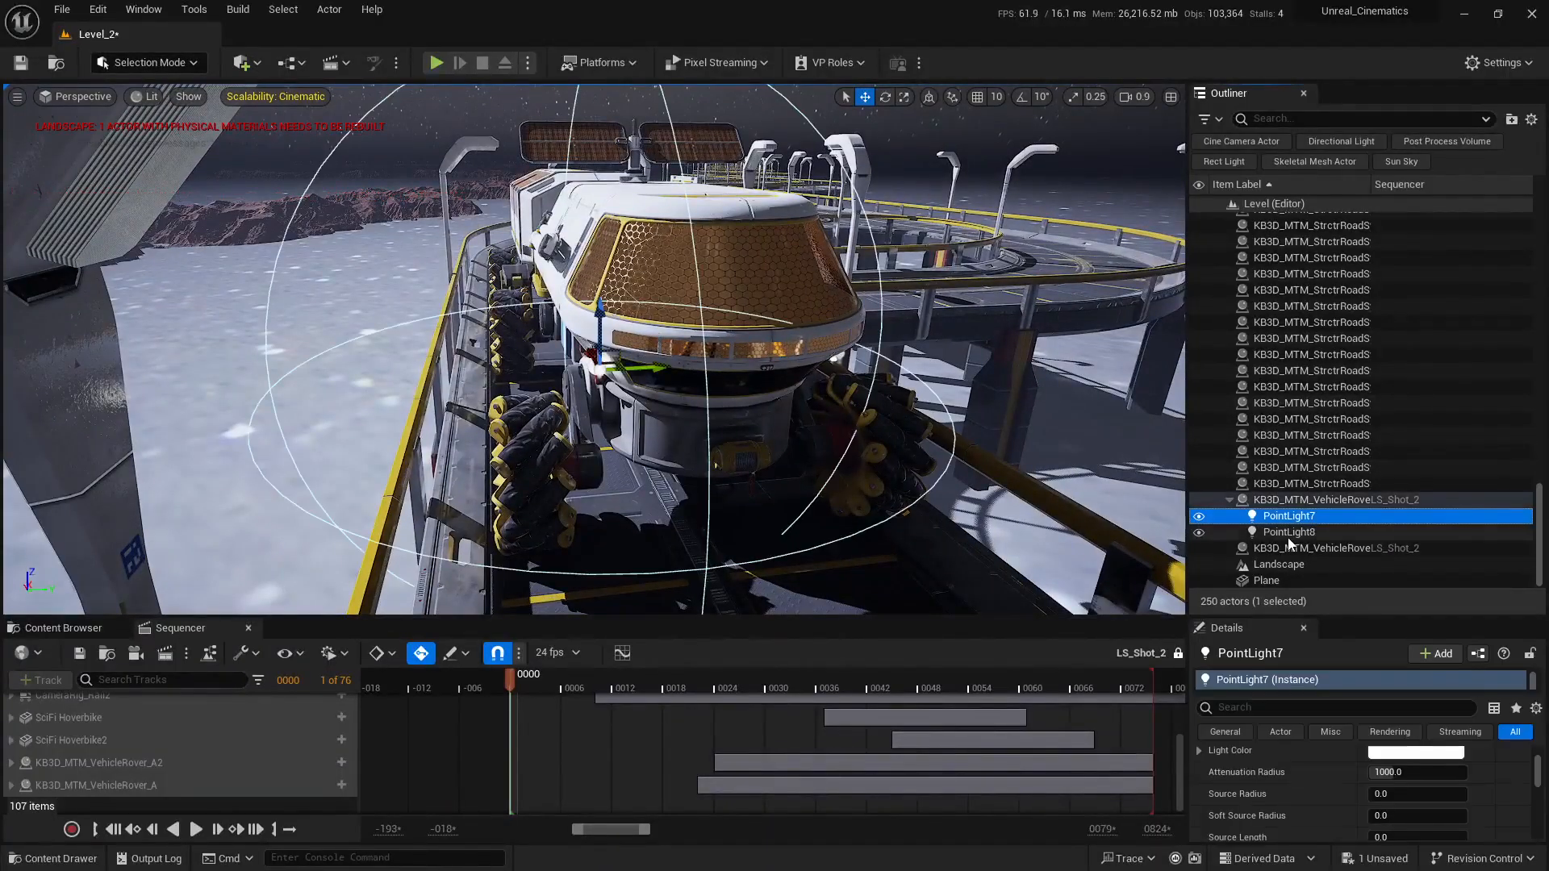
{"action": "left_click", "coordinate": [1315, 533], "text": "ctrl"}
{"action": "left_click_drag", "start_coordinate": [1349, 619], "coordinate": [1351, 333]}
{"action": "scroll", "coordinate": [1320, 588], "scroll_direction": "up", "scroll_amount": 3}
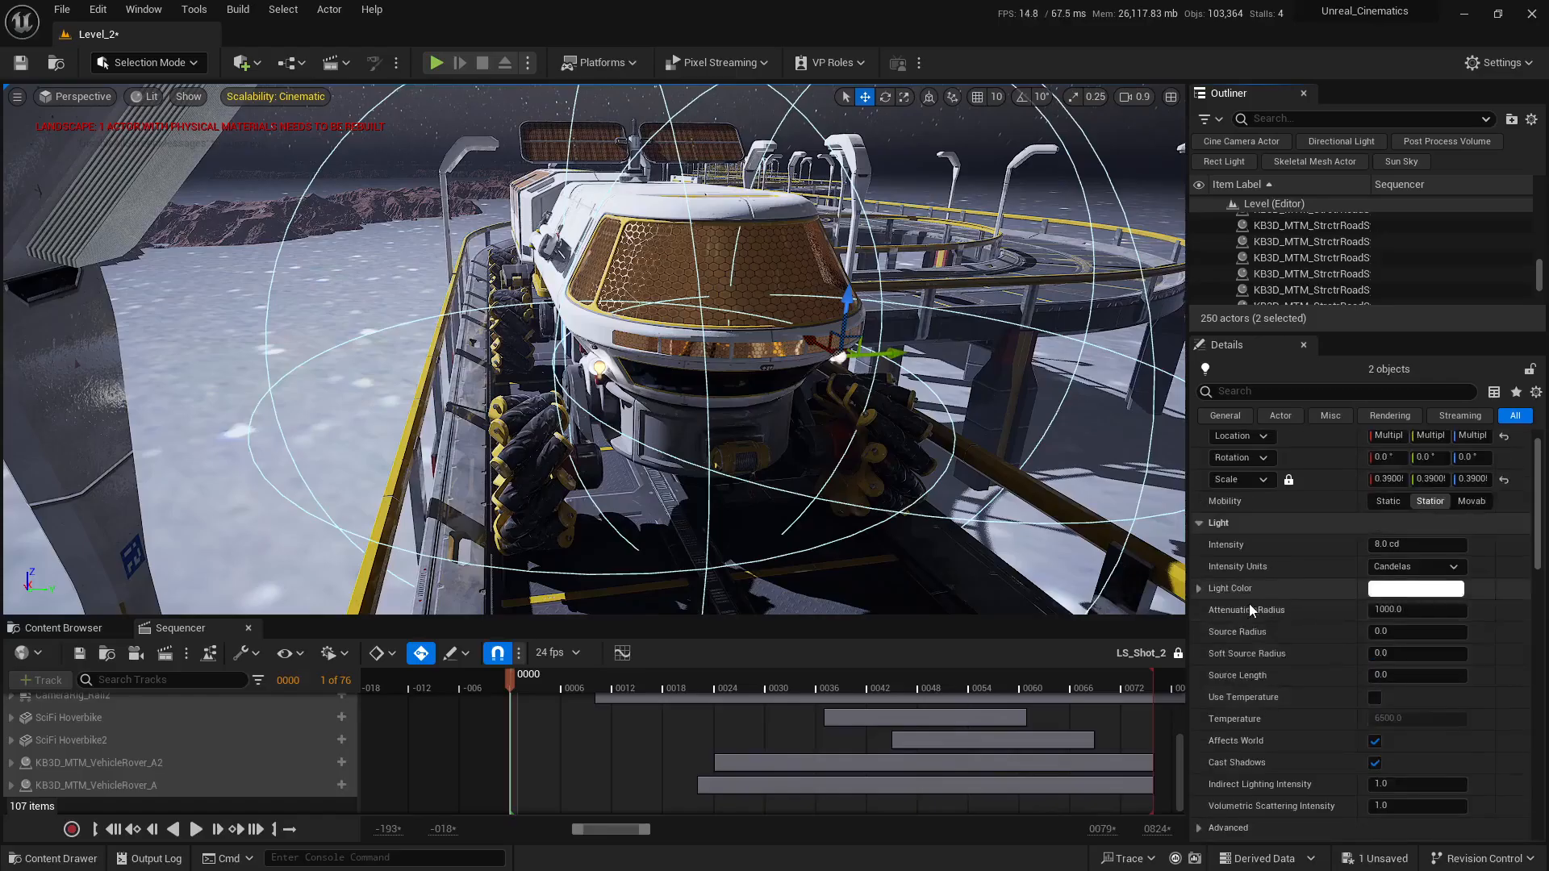
{"action": "left_click", "coordinate": [1418, 570]}
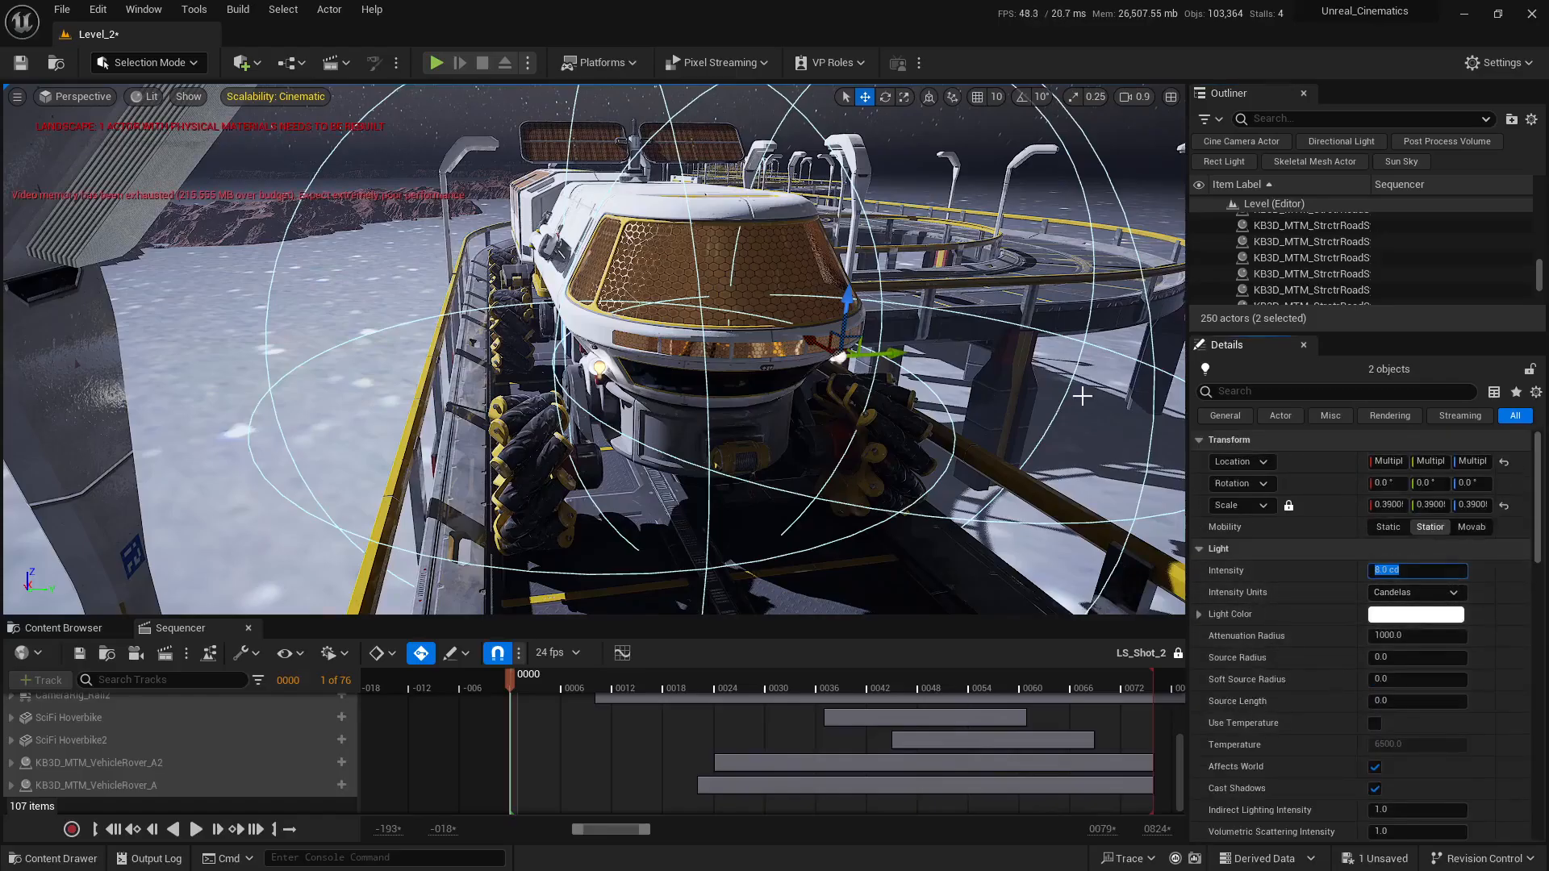
{"action": "type", "text": "200"}
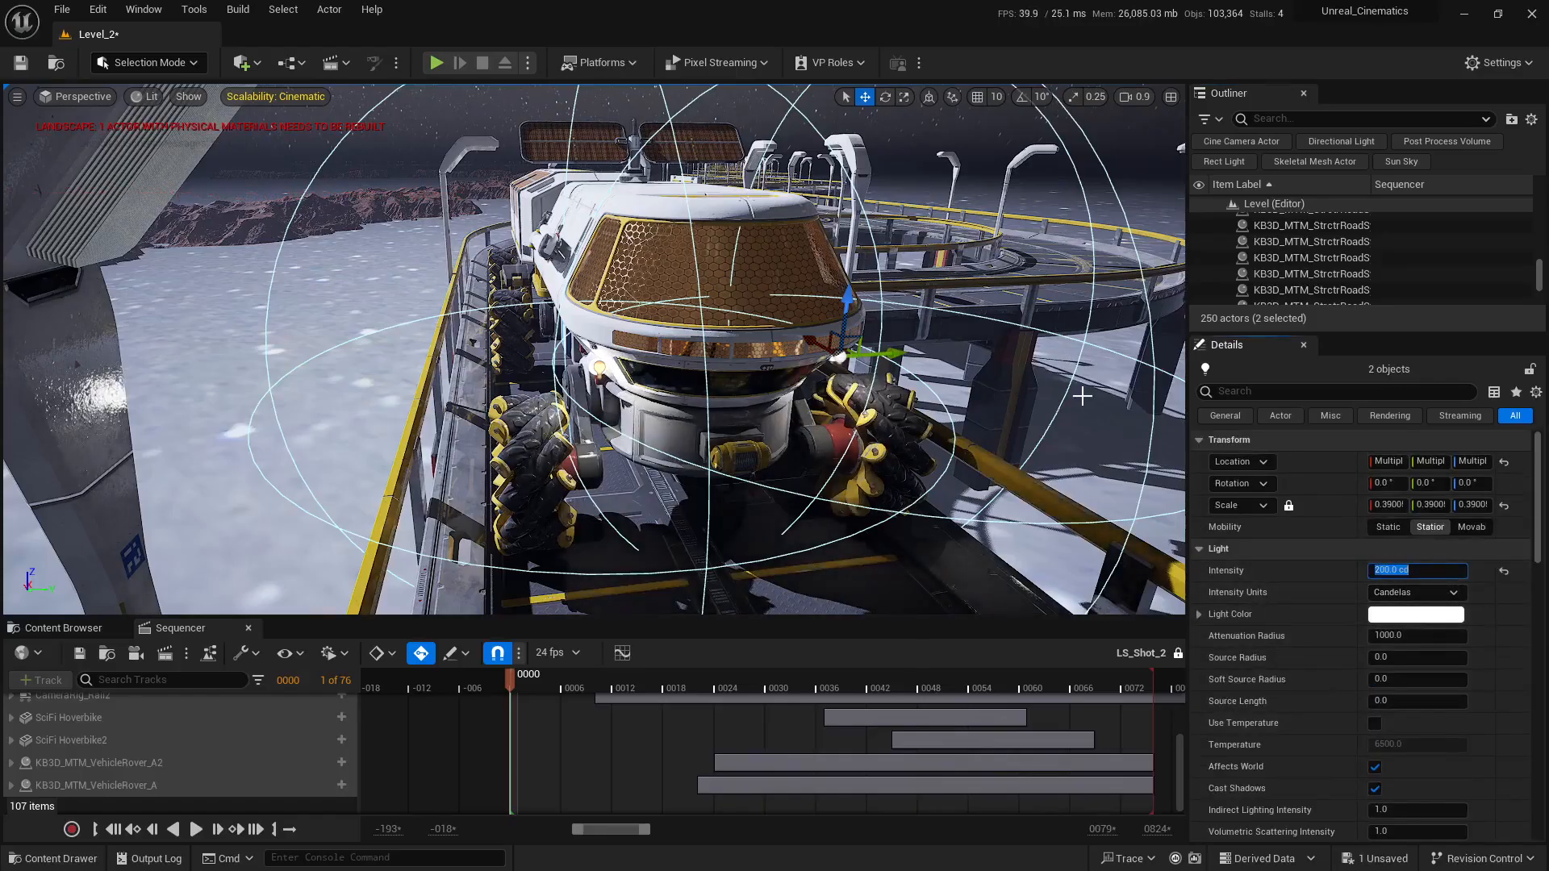
{"action": "key", "text": "Return"}
Set the attenuation radius of both headlight point lights to 16000 and inspect their reach along the elevated road
{"action": "right_click_drag", "start_coordinate": [595, 349], "coordinate": [730, 396]}
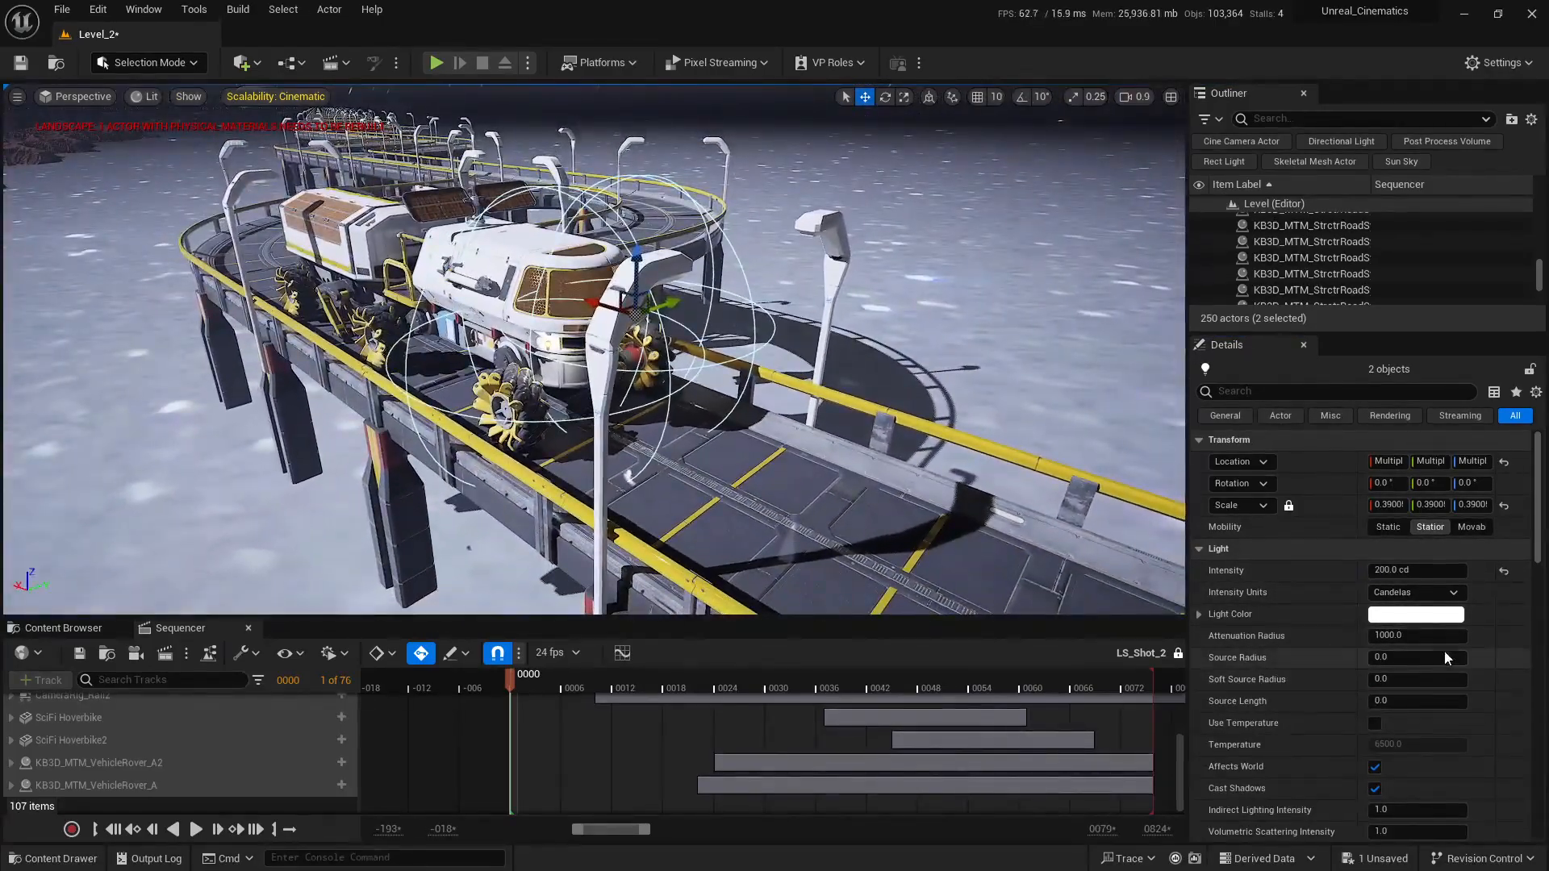
{"action": "left_click", "coordinate": [1397, 635]}
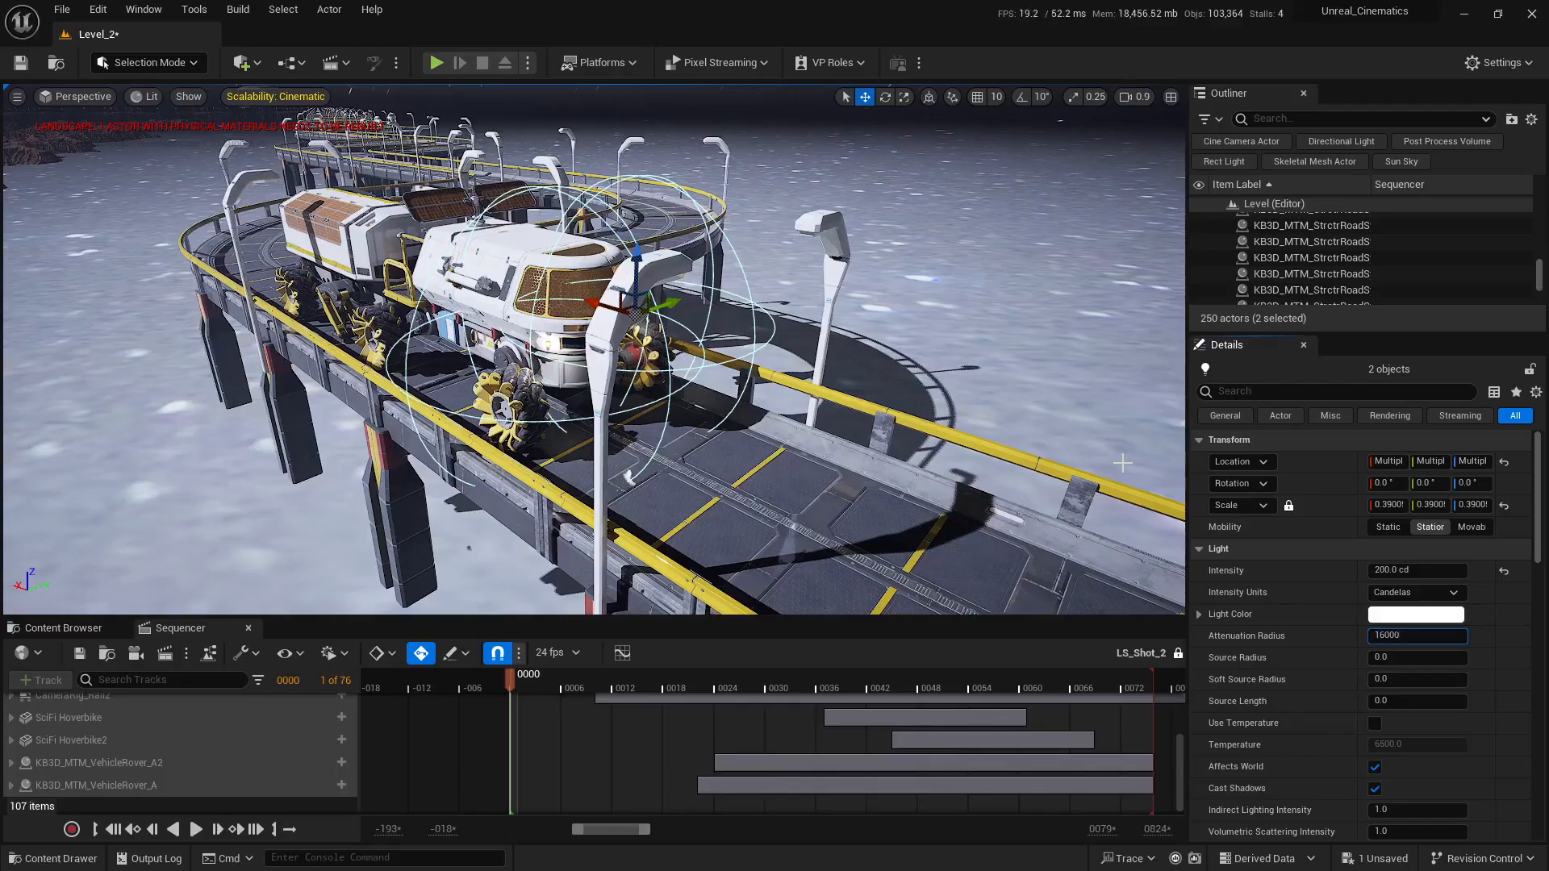
{"action": "key", "text": "Return"}
{"action": "right_click_drag", "start_coordinate": [468, 548], "coordinate": [795, 511]}
{"action": "scroll", "coordinate": [648, 522], "scroll_direction": "up", "scroll_amount": 3}
{"action": "scroll", "coordinate": [731, 513], "scroll_direction": "up", "scroll_amount": 1}
{"action": "scroll", "coordinate": [1358, 725], "scroll_direction": "down", "scroll_amount": 2}
{"action": "scroll", "coordinate": [1340, 734], "scroll_direction": "down", "scroll_amount": 1}
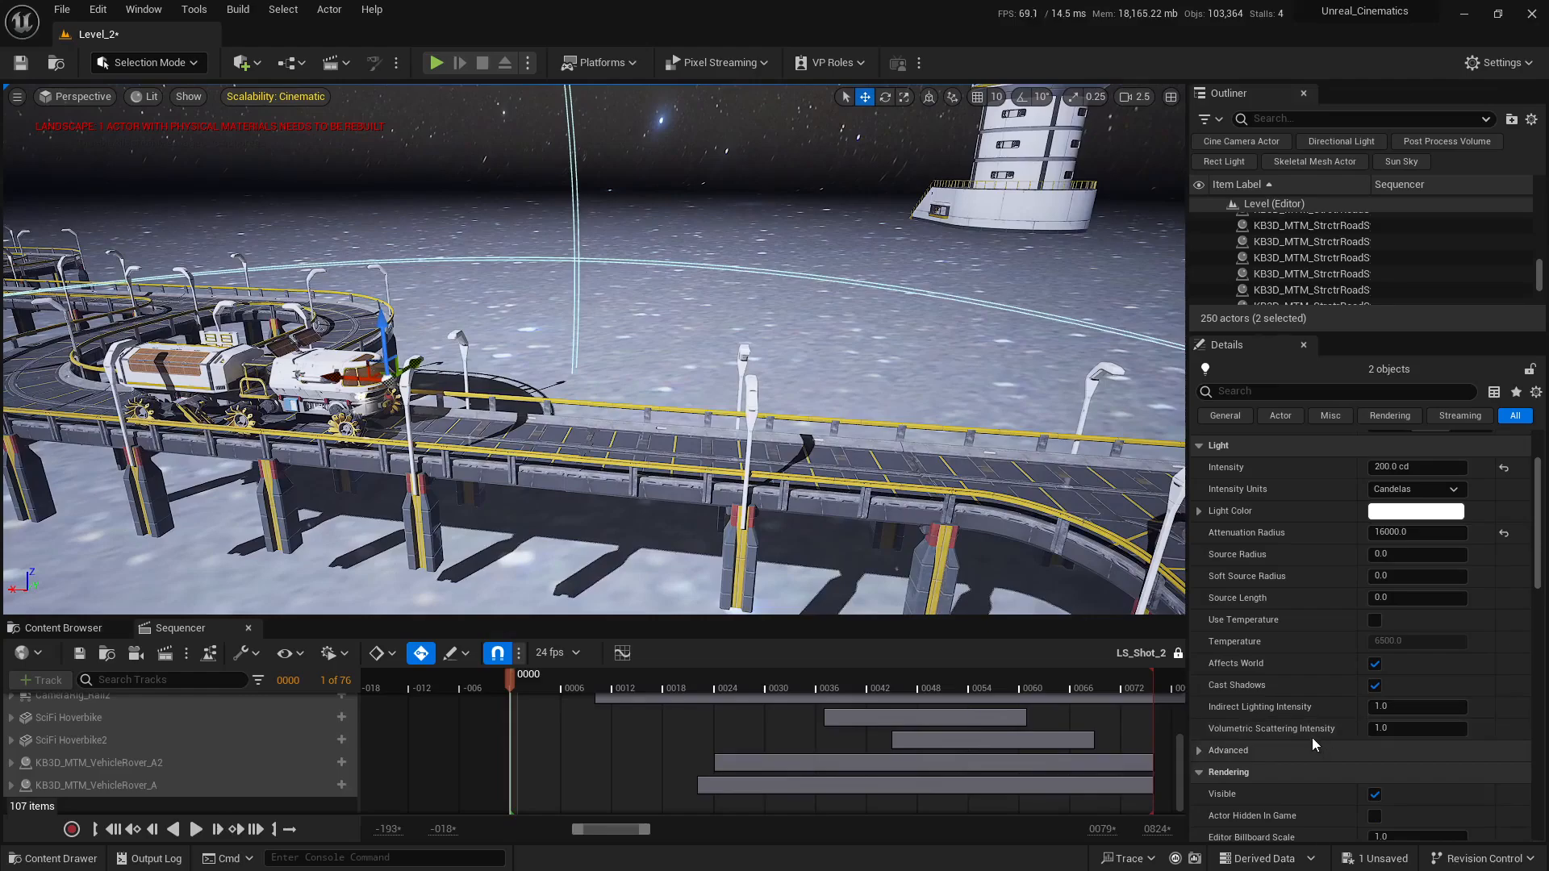
{"action": "scroll", "coordinate": [1312, 738], "scroll_direction": "up", "scroll_amount": 3}
{"action": "right_click_drag", "start_coordinate": [990, 553], "coordinate": [994, 554]}
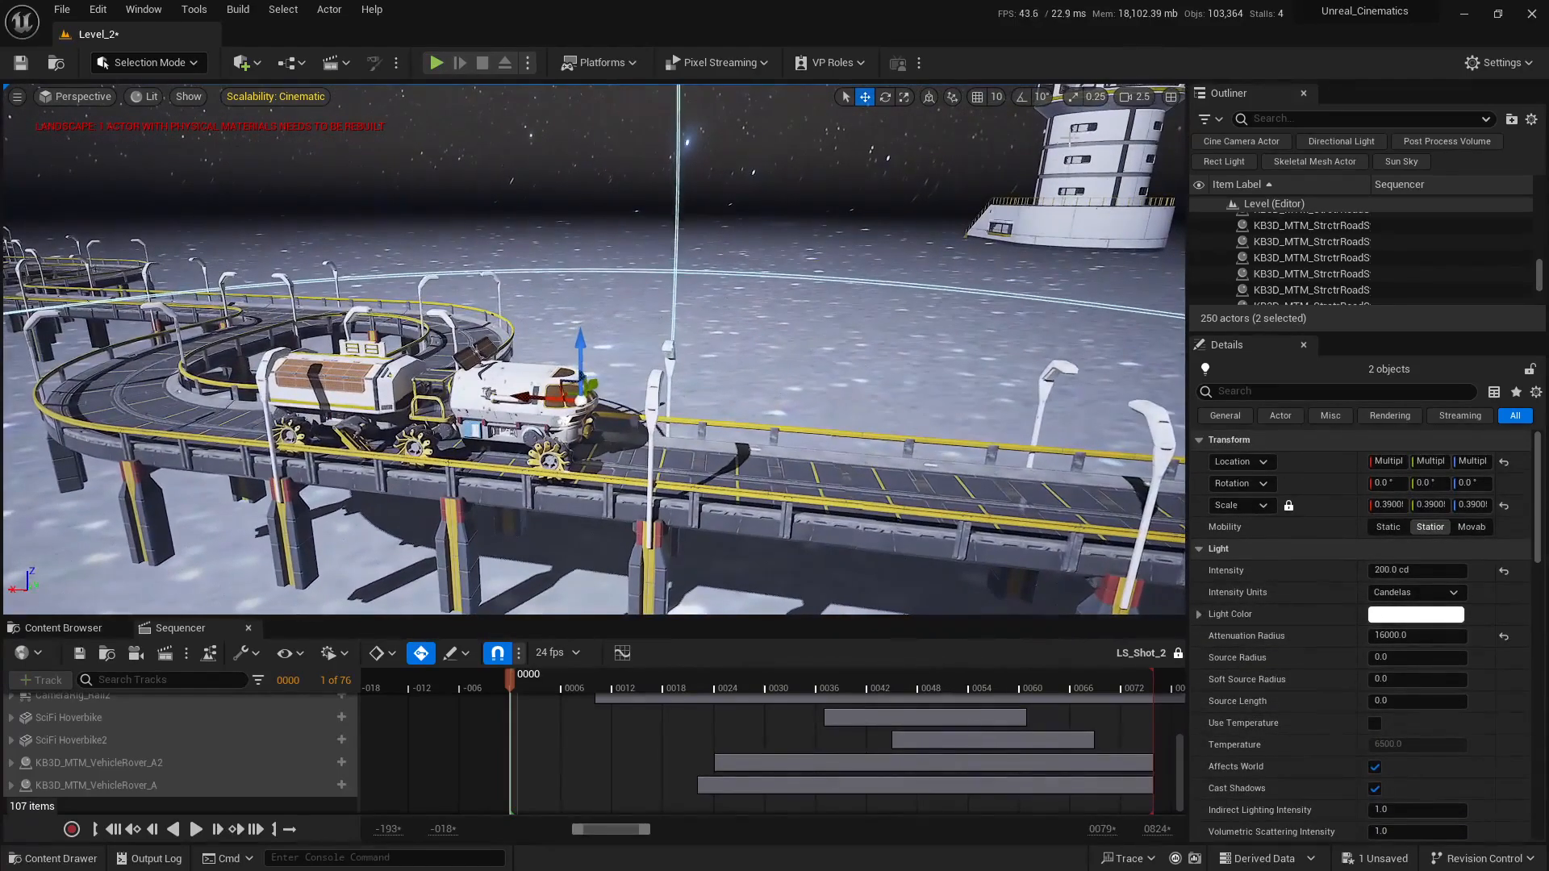
View the shot camera's frame 45 enlarged and set both headlight point lights' intensity to 100000 cd
{"action": "left_click", "coordinate": [1171, 100]}
{"action": "key", "text": "space"}
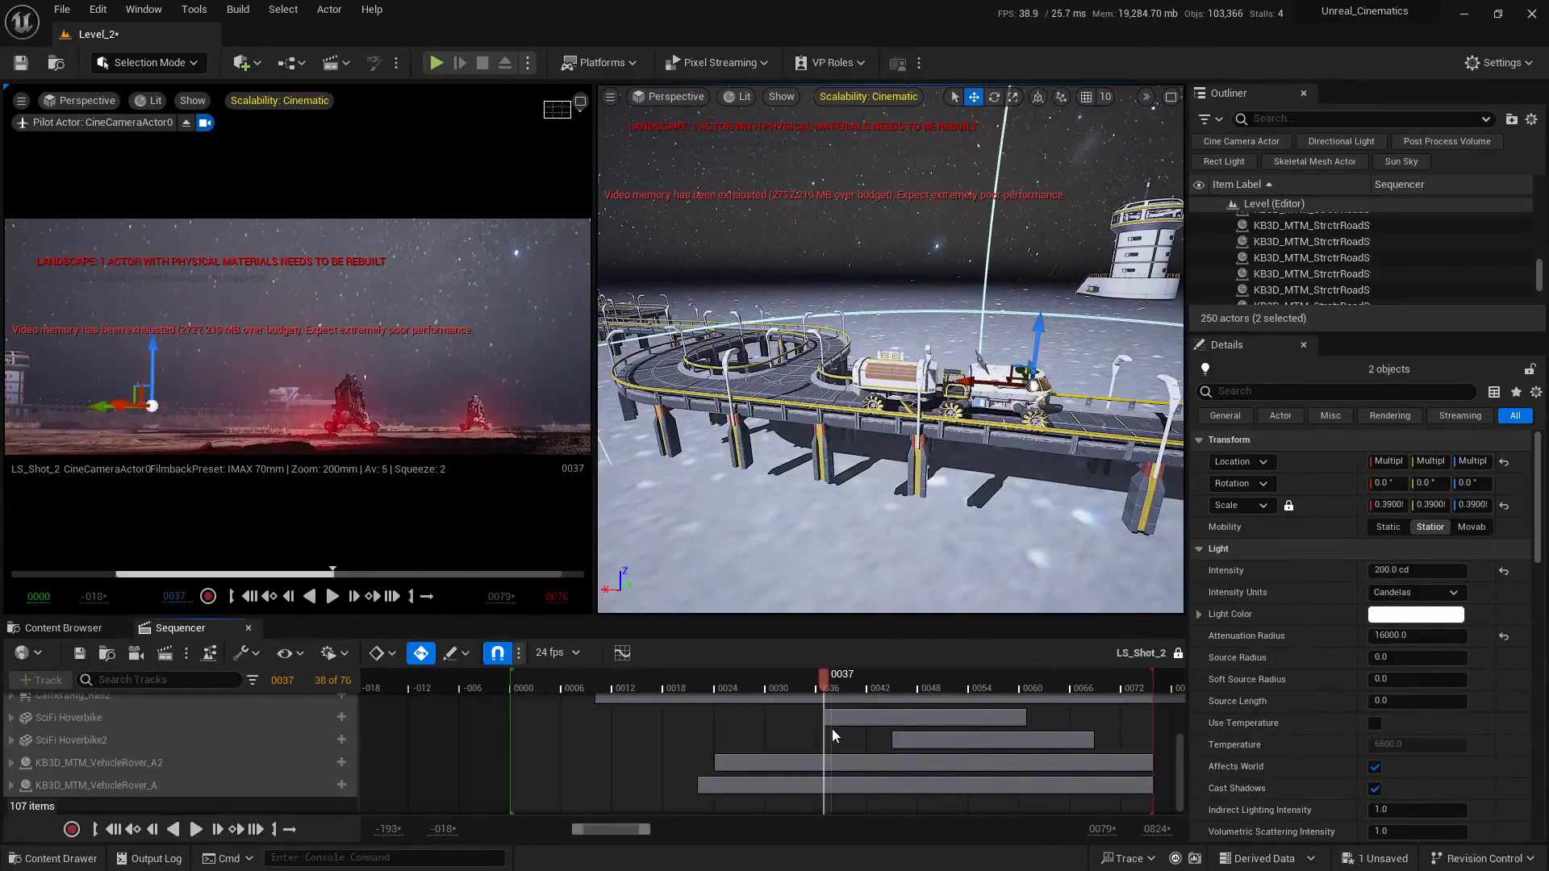
{"action": "left_click", "coordinate": [581, 100]}
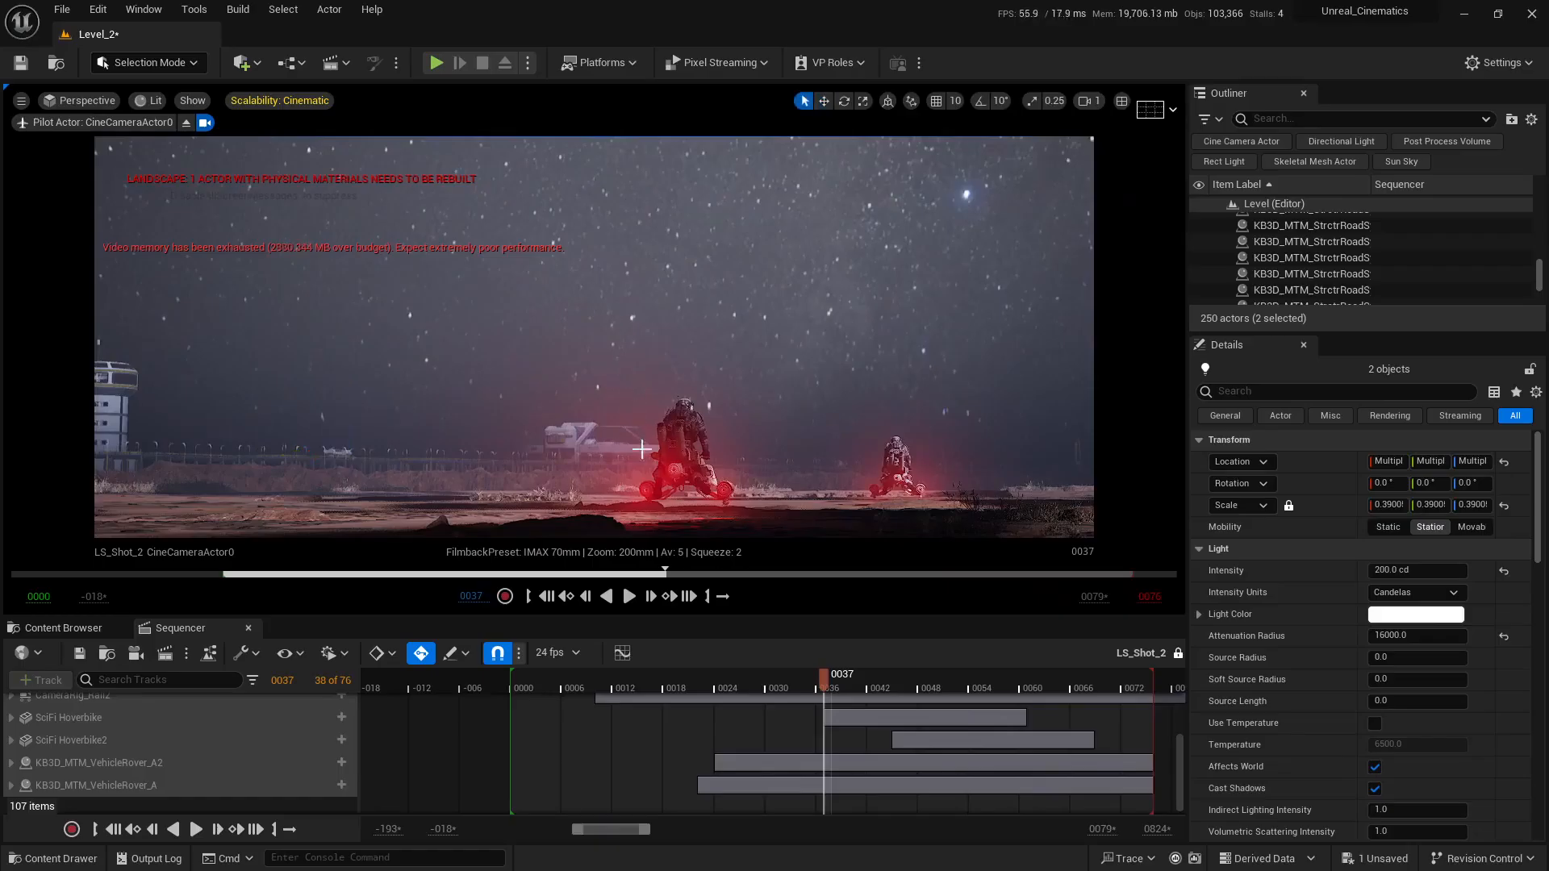
{"action": "left_click_drag", "start_coordinate": [849, 681], "coordinate": [893, 700]}
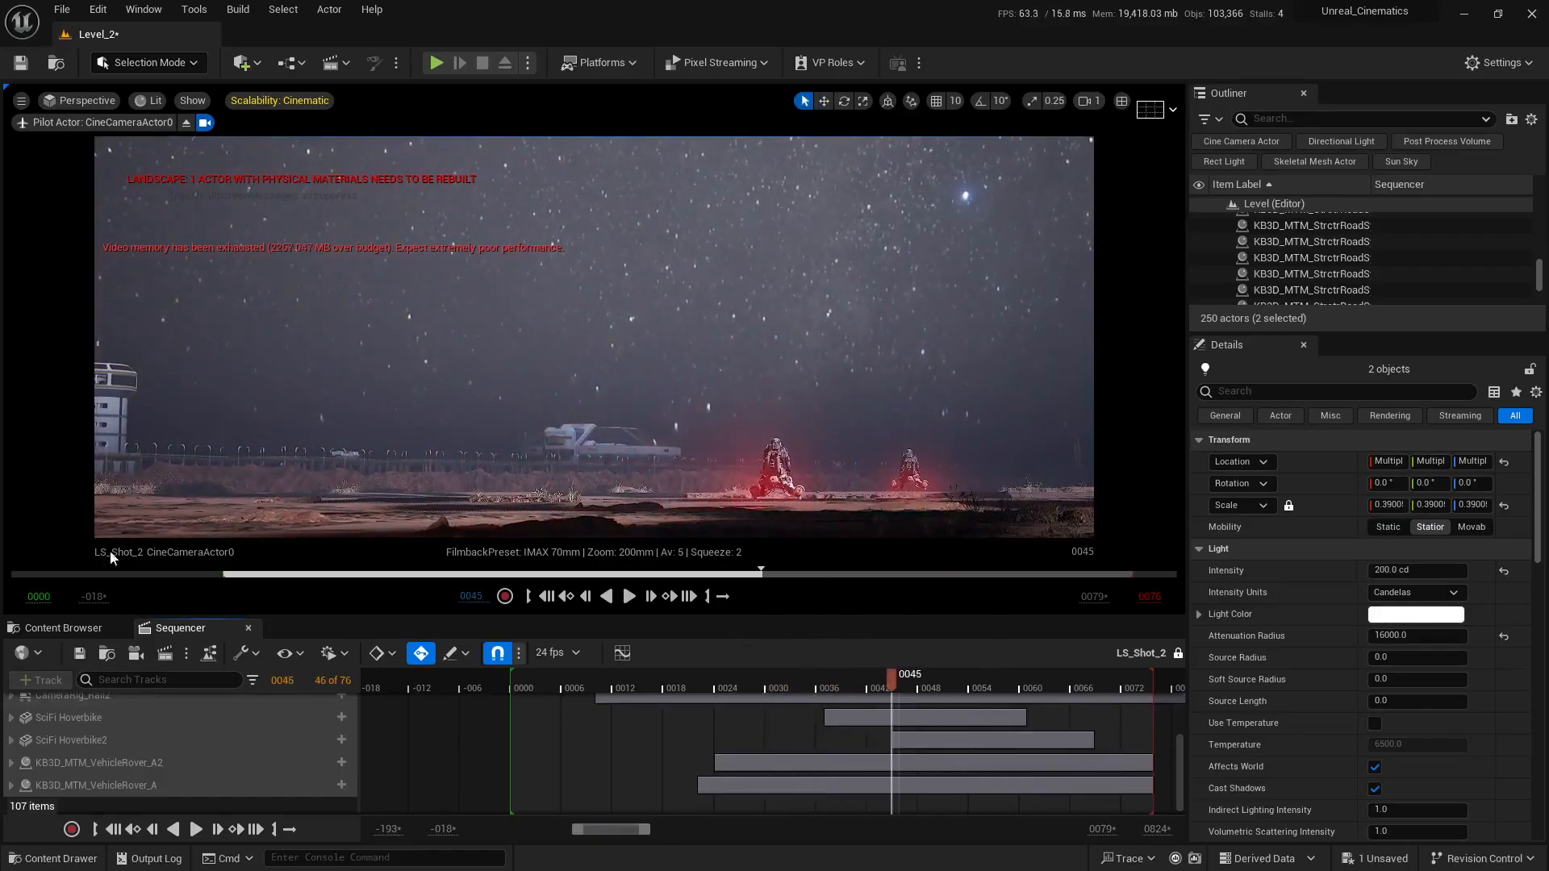
{"action": "left_click", "coordinate": [1412, 570]}
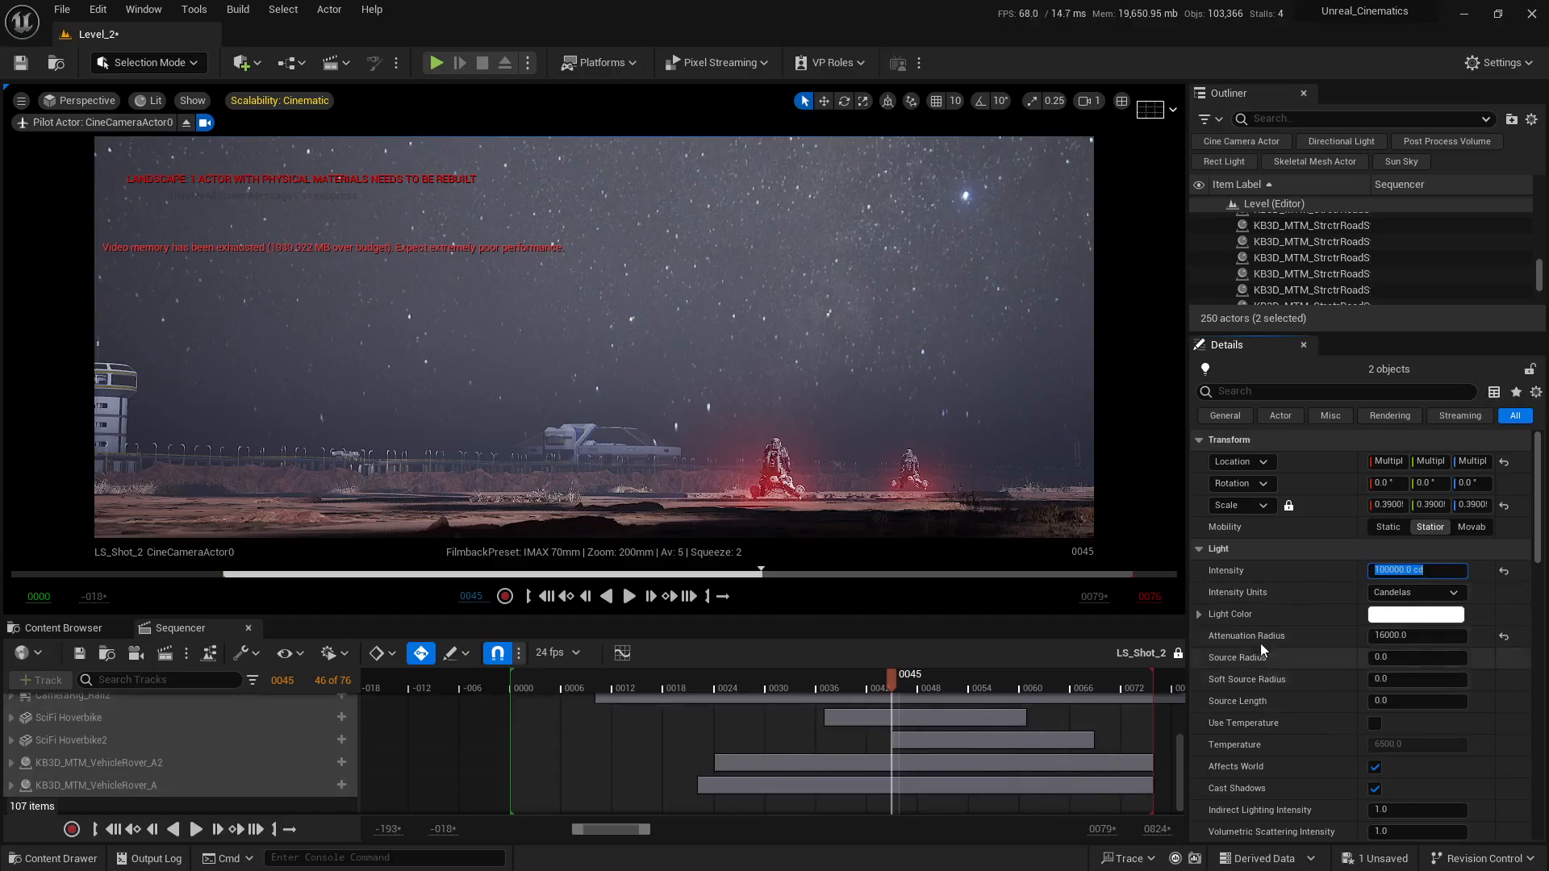
{"action": "right_click_drag", "start_coordinate": [1238, 600], "coordinate": [1238, 619]}
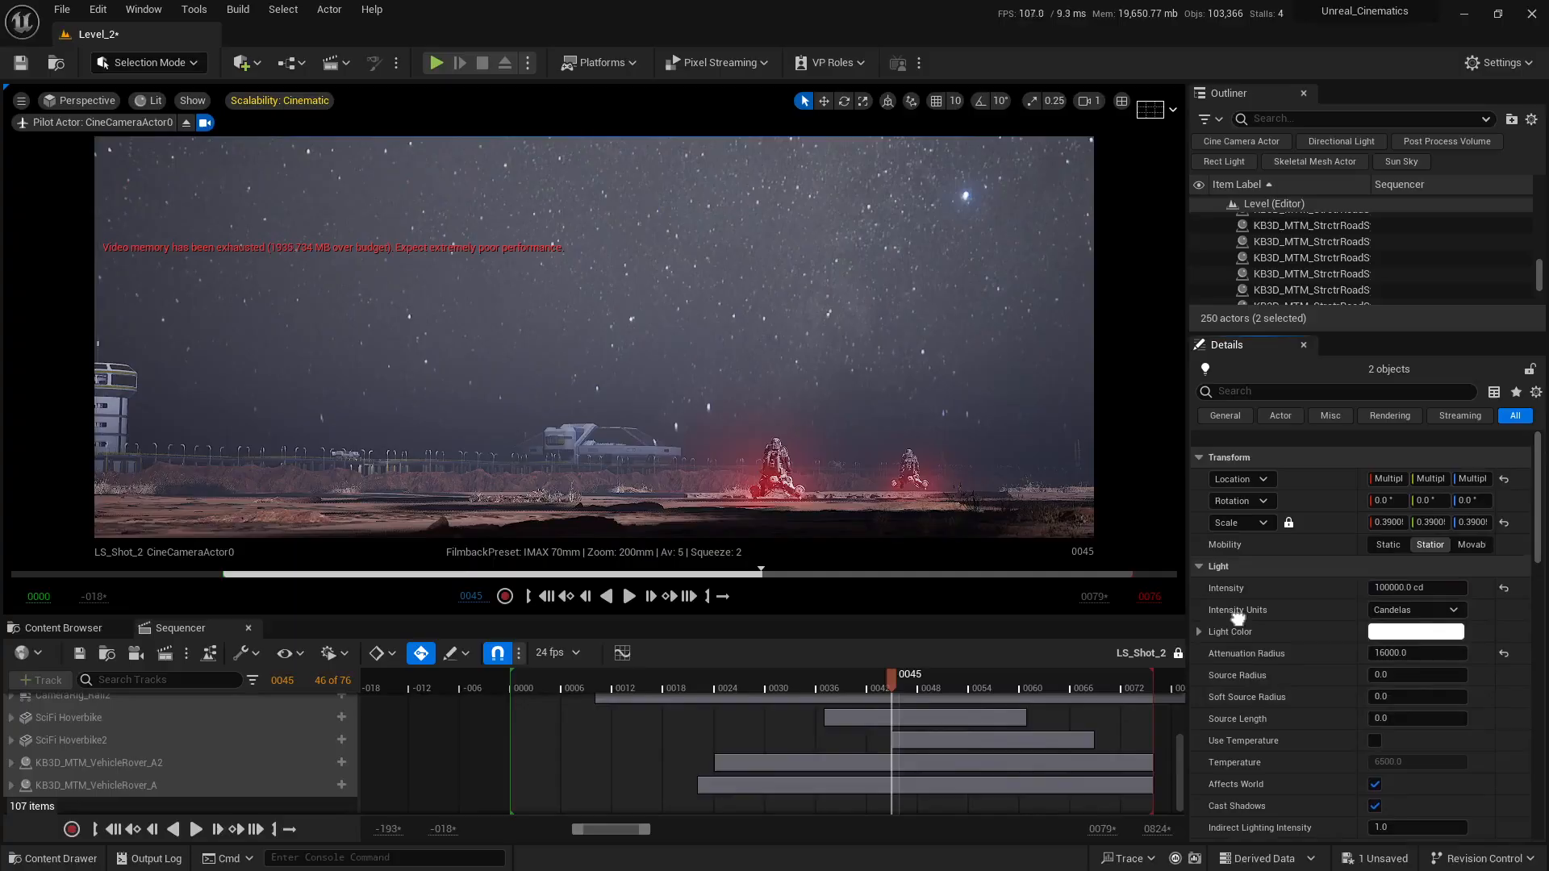
Add a rect light at the rear of the rover, near the rectangular recess in its lower bumper
{"action": "left_click", "coordinate": [1122, 100]}
{"action": "right_click_drag", "start_coordinate": [948, 397], "coordinate": [1118, 395]}
{"action": "left_click", "coordinate": [1172, 97]}
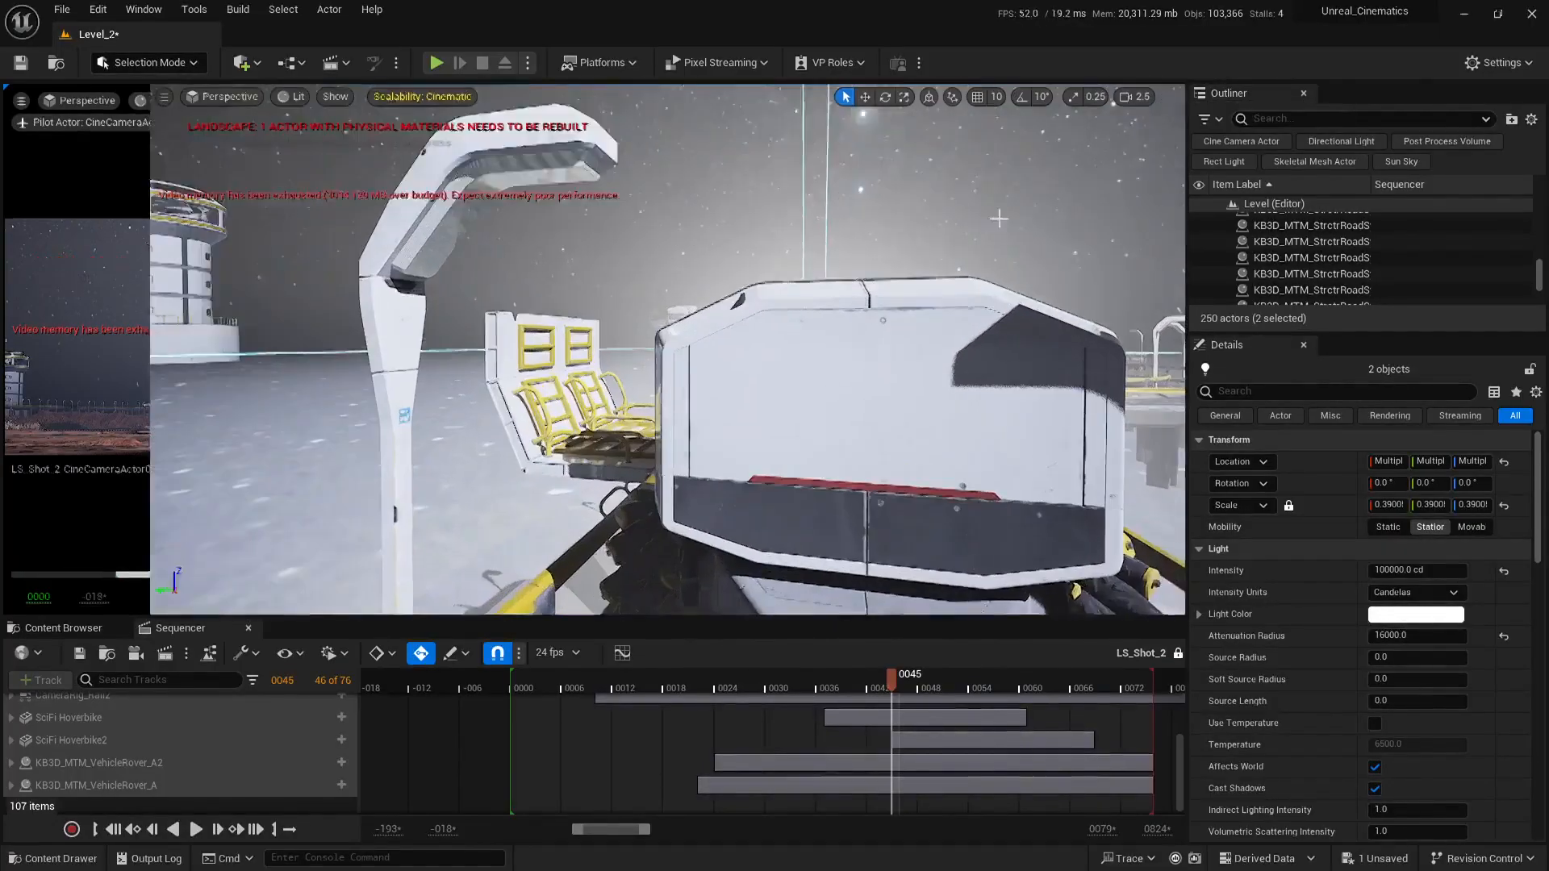
{"action": "right_click_drag", "start_coordinate": [807, 323], "coordinate": [758, 363]}
{"action": "right_click_drag", "start_coordinate": [772, 426], "coordinate": [776, 427]}
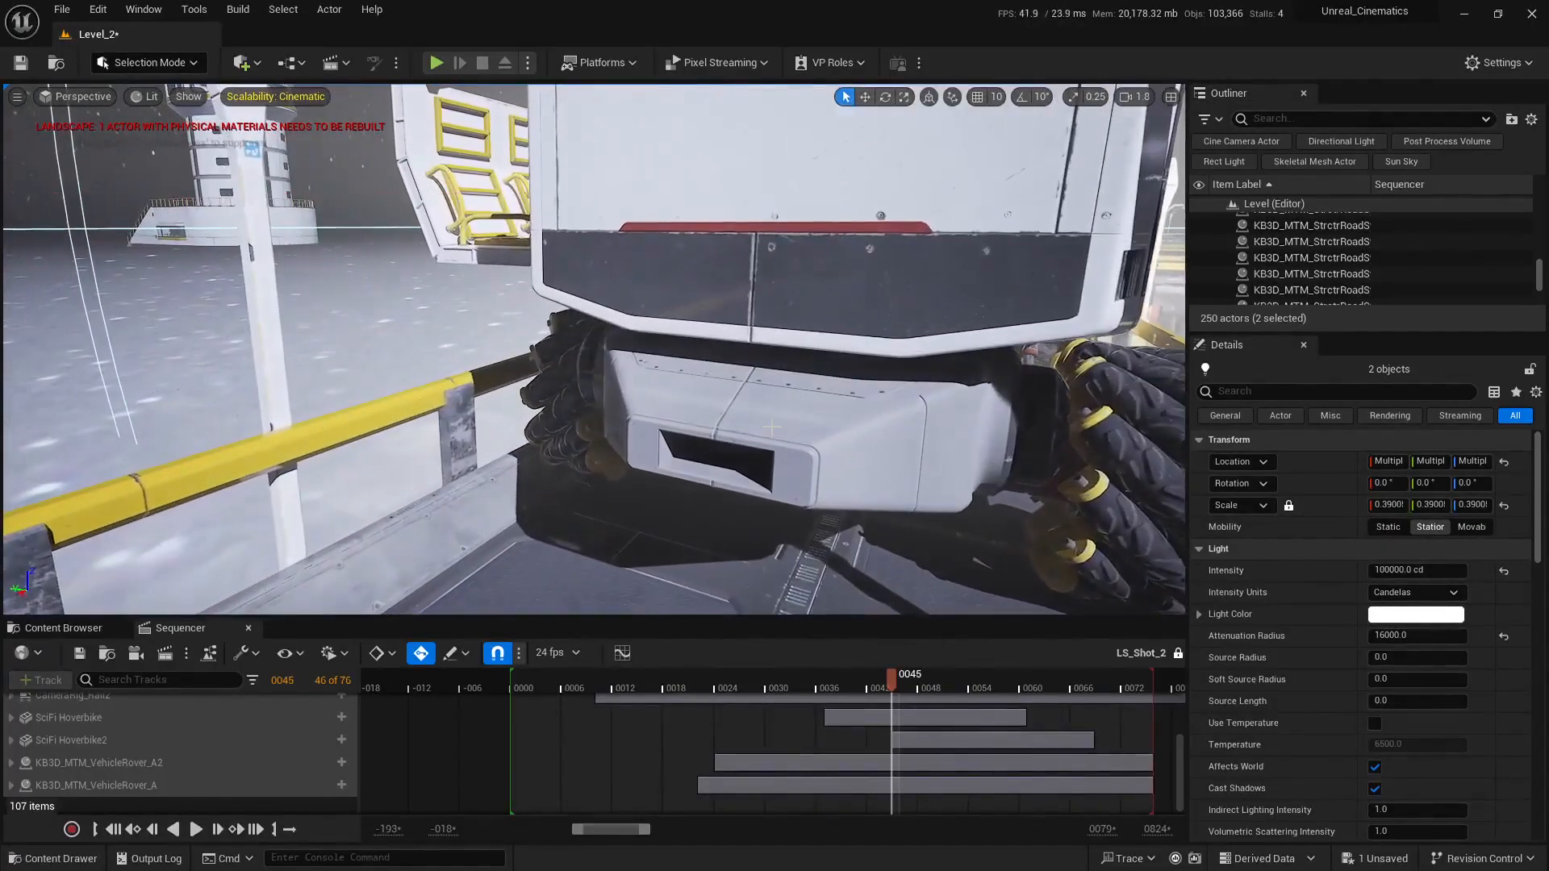
{"action": "left_click", "coordinate": [244, 63]}
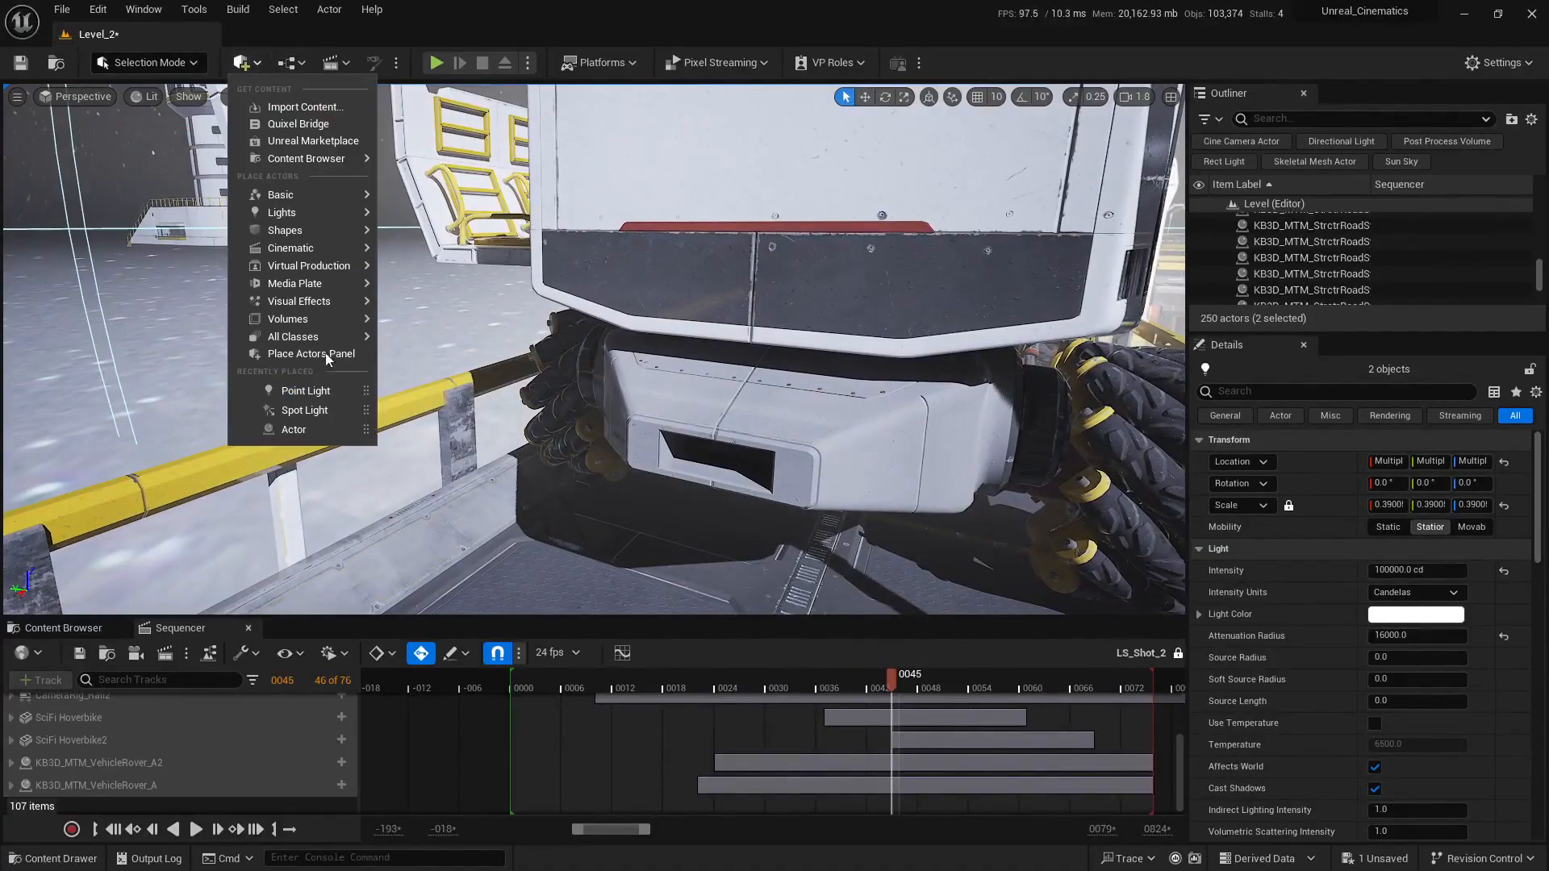
{"action": "mouse_move", "coordinate": [275, 216]}
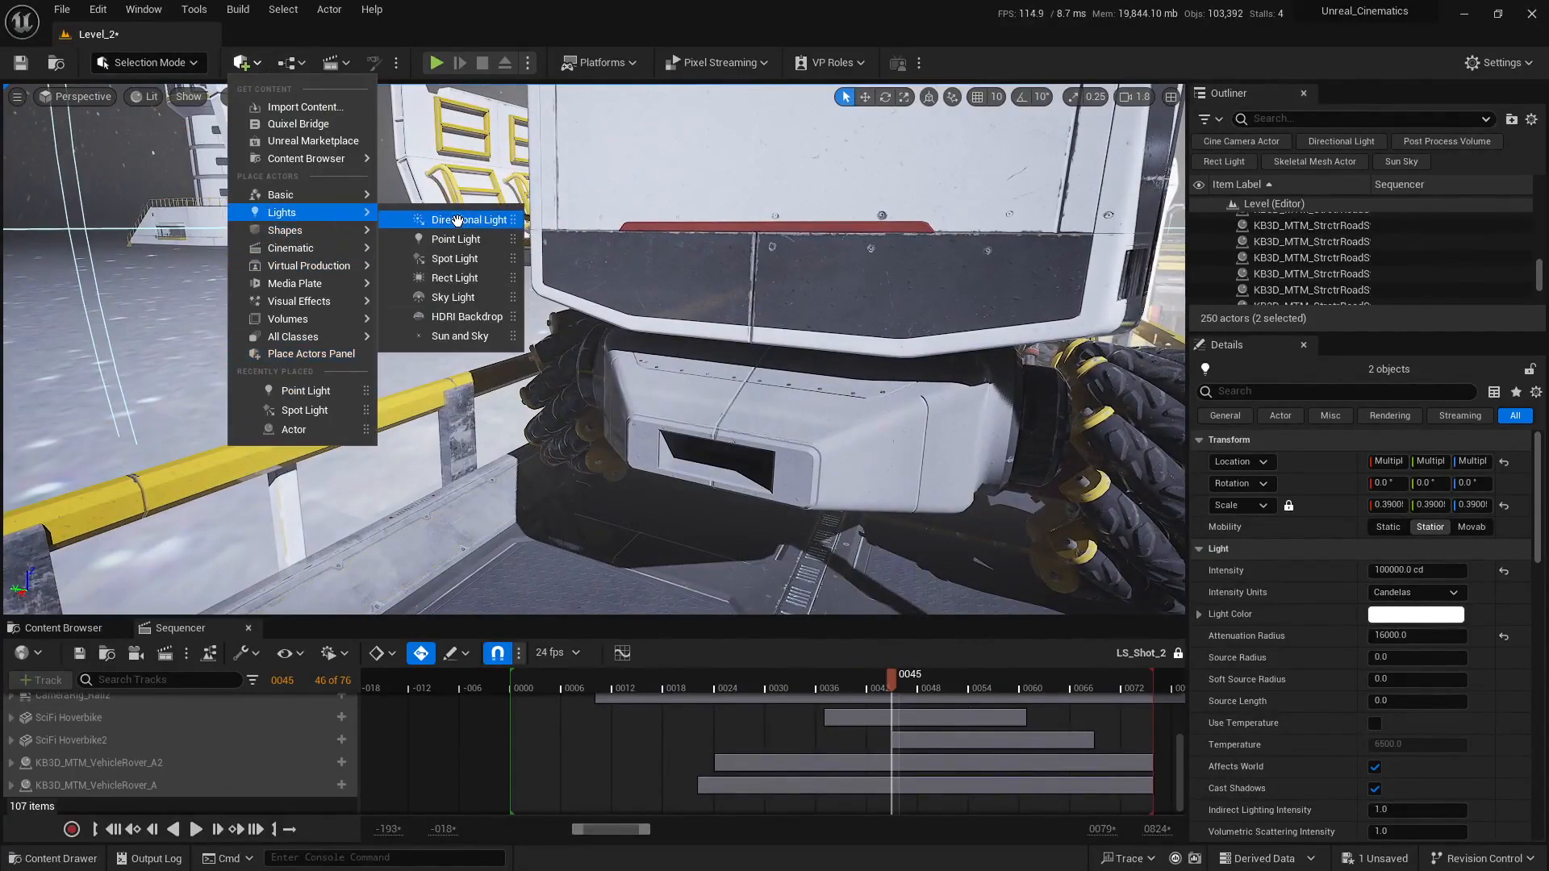
{"action": "left_click_drag", "start_coordinate": [456, 278], "coordinate": [720, 493]}
Raise the rect light off the platform floor and center it in the rear bumper's rectangular recess
{"action": "right_click_drag", "start_coordinate": [855, 413], "coordinate": [857, 484]}
{"action": "key", "text": "w"}
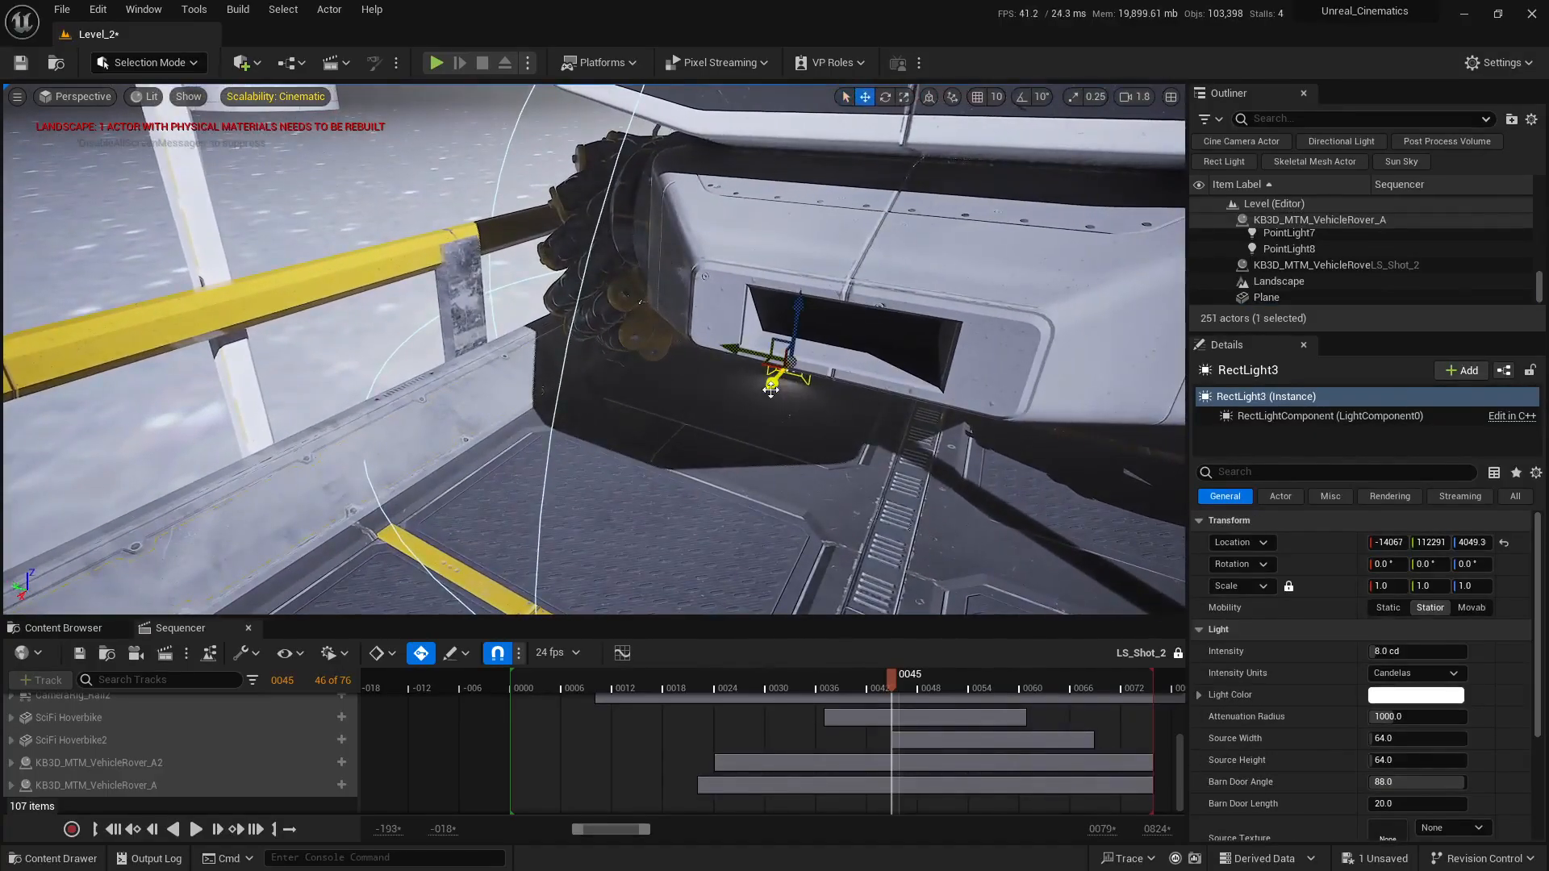
{"action": "left_click_drag", "start_coordinate": [771, 389], "coordinate": [670, 514]}
{"action": "left_click_drag", "start_coordinate": [717, 392], "coordinate": [729, 256]}
{"action": "mouse_move", "coordinate": [772, 259]}
{"action": "right_mouse_down"}
{"action": "mouse_move", "coordinate": [771, 222]}
{"action": "mouse_move", "coordinate": [855, 234]}
{"action": "mouse_move", "coordinate": [799, 272]}
{"action": "right_mouse_up"}
{"action": "scroll", "coordinate": [771, 259], "scroll_direction": "down", "scroll_amount": 3}
{"action": "left_click_drag", "start_coordinate": [367, 331], "coordinate": [429, 391]}
{"action": "right_click_drag", "start_coordinate": [430, 392], "coordinate": [532, 427]}
{"action": "scroll", "coordinate": [430, 392], "scroll_direction": "down", "scroll_amount": 1}
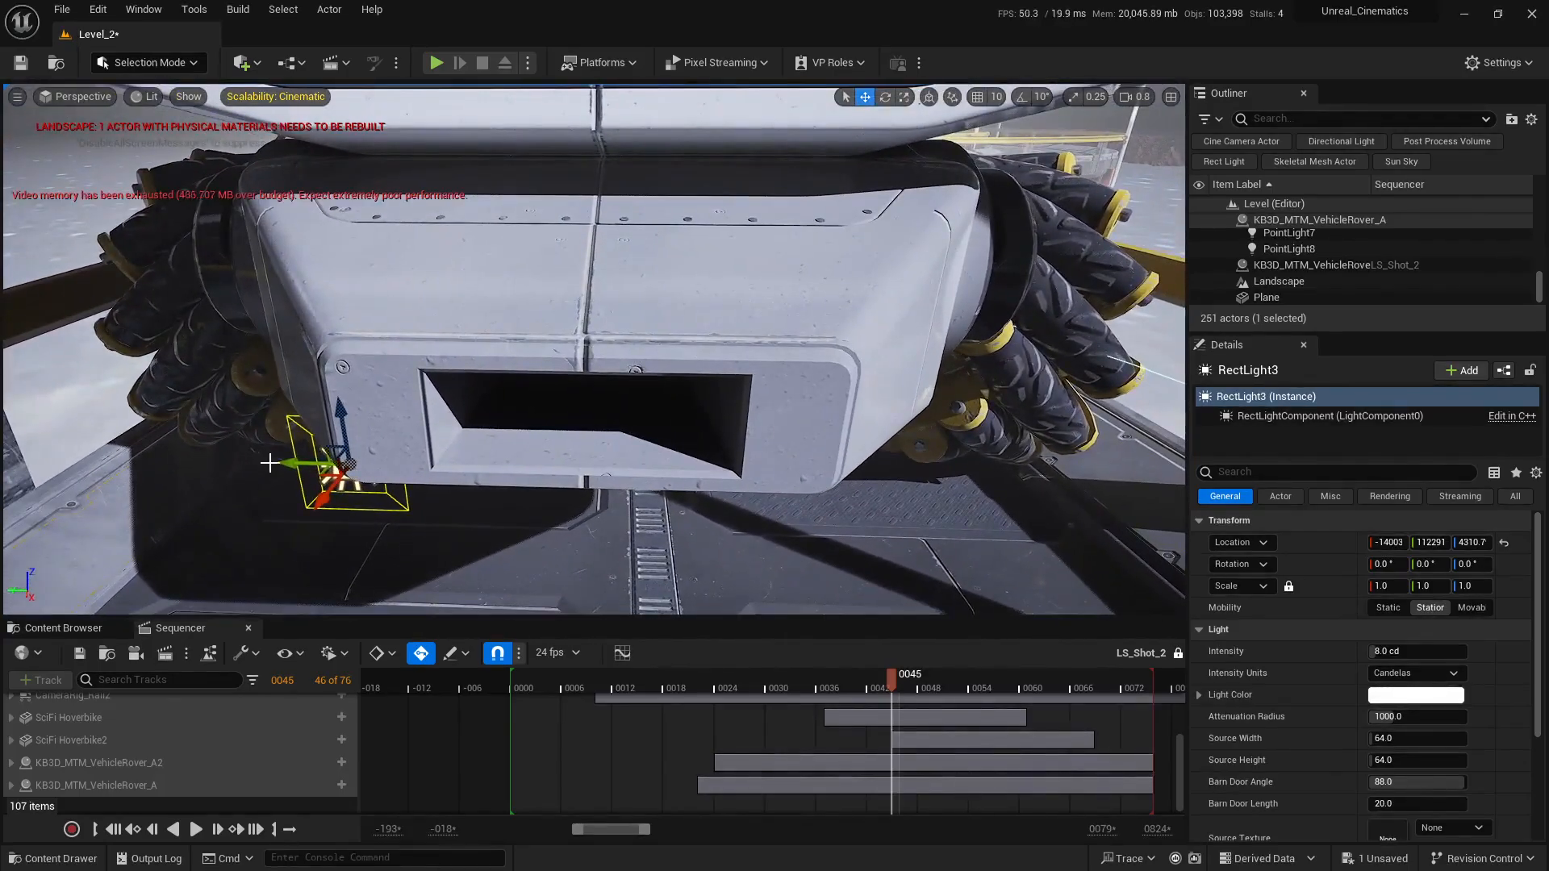
{"action": "left_click_drag", "start_coordinate": [289, 463], "coordinate": [536, 443]}
{"action": "right_click_drag", "start_coordinate": [536, 443], "coordinate": [565, 486]}
{"action": "left_click_drag", "start_coordinate": [597, 443], "coordinate": [613, 257]}
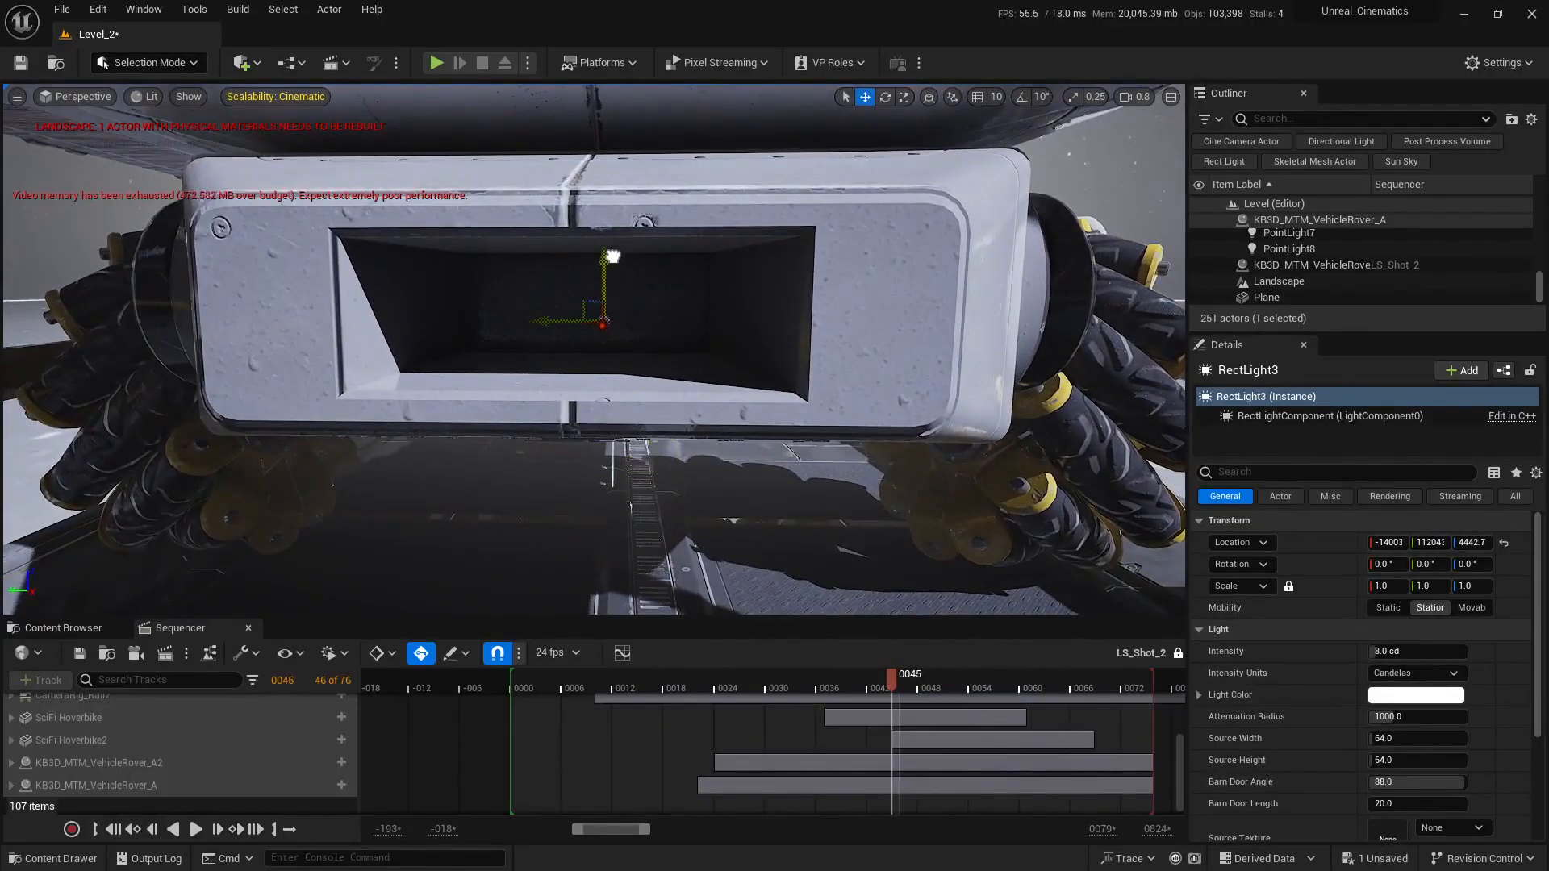
Adjust the rect light's depth inside the rear recess and raise it slightly to the middle of the opening
{"action": "right_click_drag", "start_coordinate": [614, 253], "coordinate": [581, 307]}
{"action": "left_click_drag", "start_coordinate": [609, 327], "coordinate": [694, 384]}
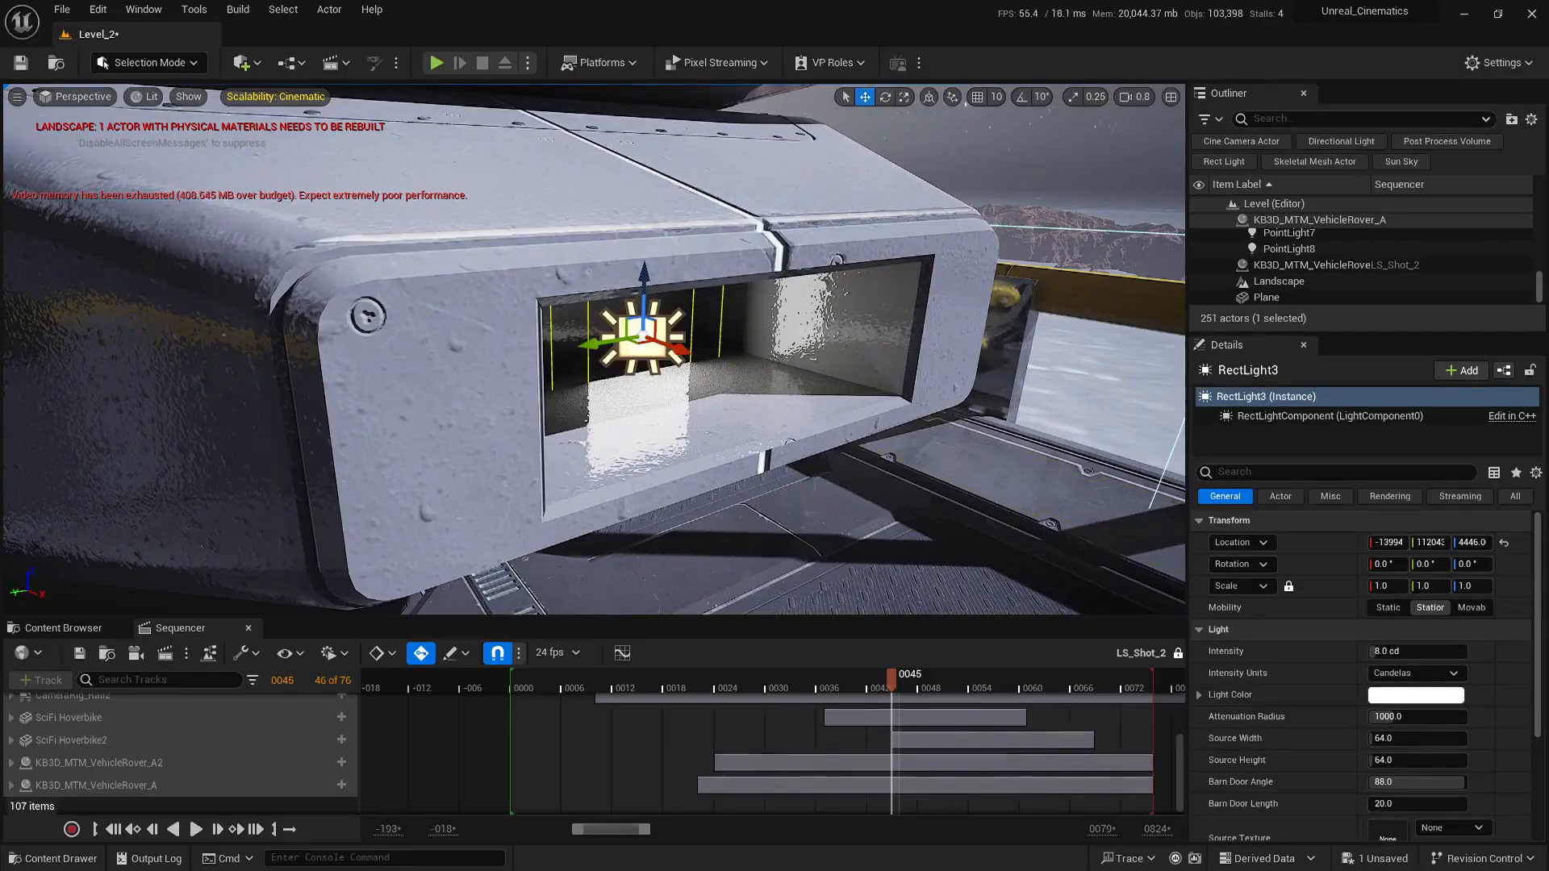
{"action": "right_click_drag", "start_coordinate": [694, 384], "coordinate": [737, 296]}
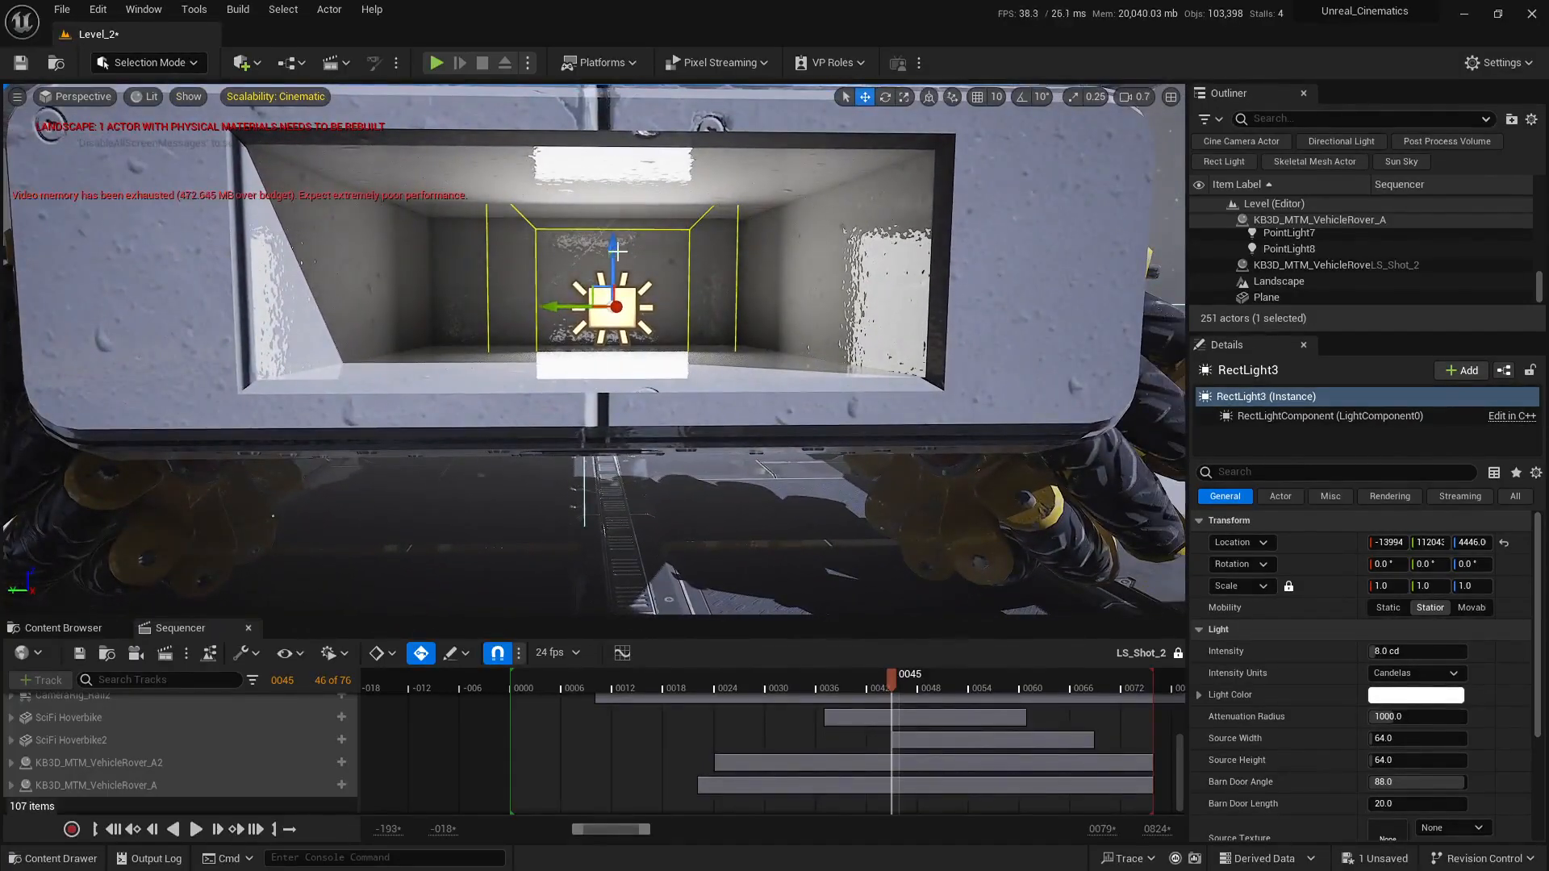
{"action": "mouse_move", "coordinate": [613, 243]}
{"action": "left_mouse_down"}
{"action": "mouse_move", "coordinate": [604, 222]}
{"action": "mouse_move", "coordinate": [591, 235]}
{"action": "left_mouse_up"}
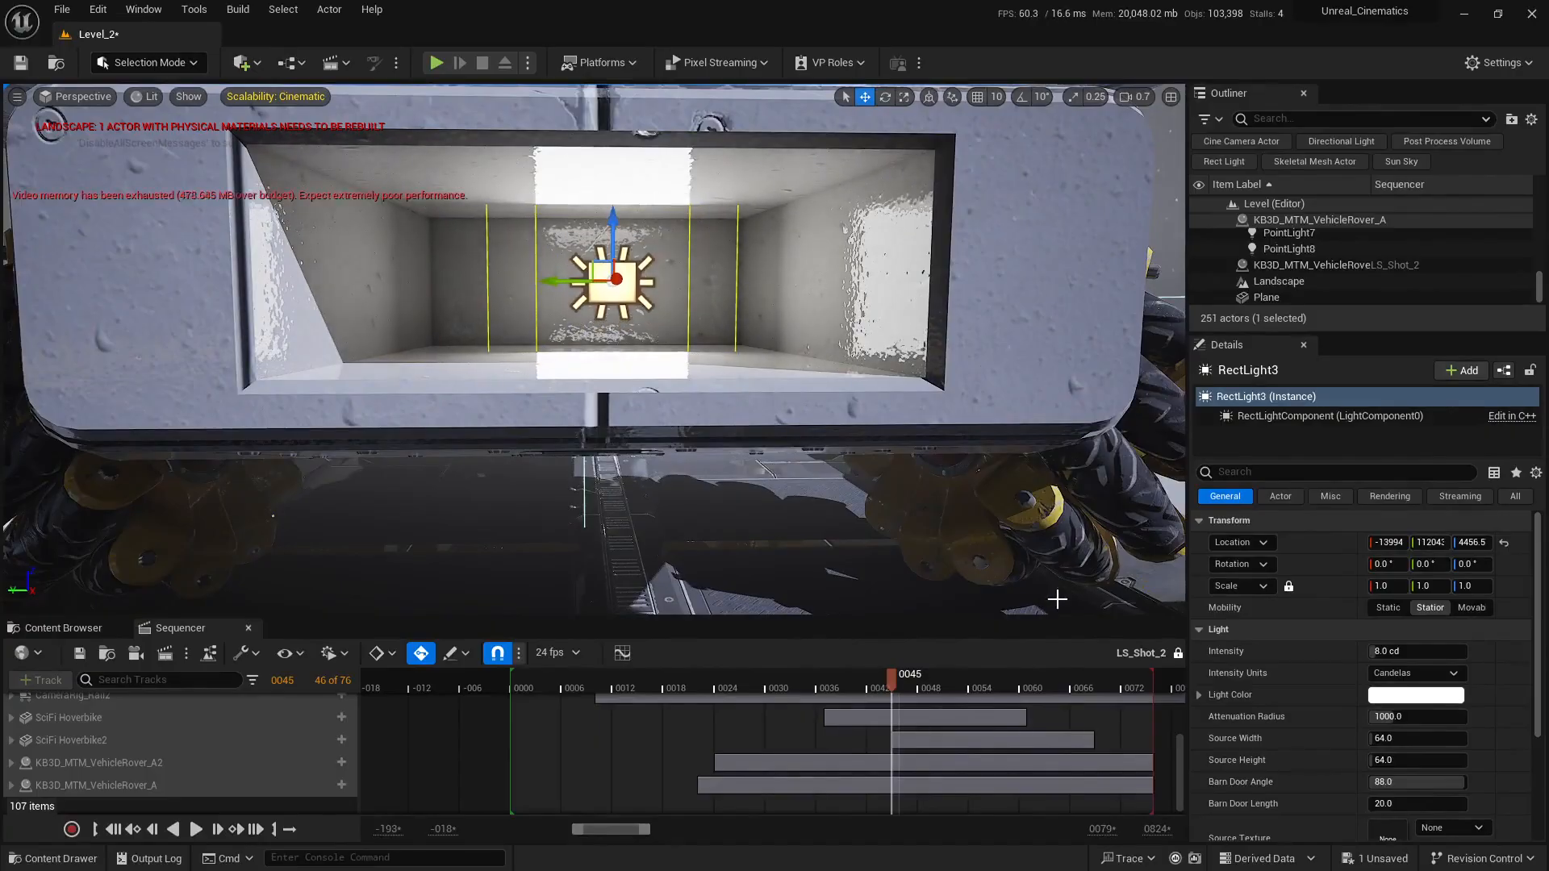
Set the rear rect light's source height to 32
{"action": "scroll", "coordinate": [1415, 714], "scroll_direction": "down", "scroll_amount": 2}
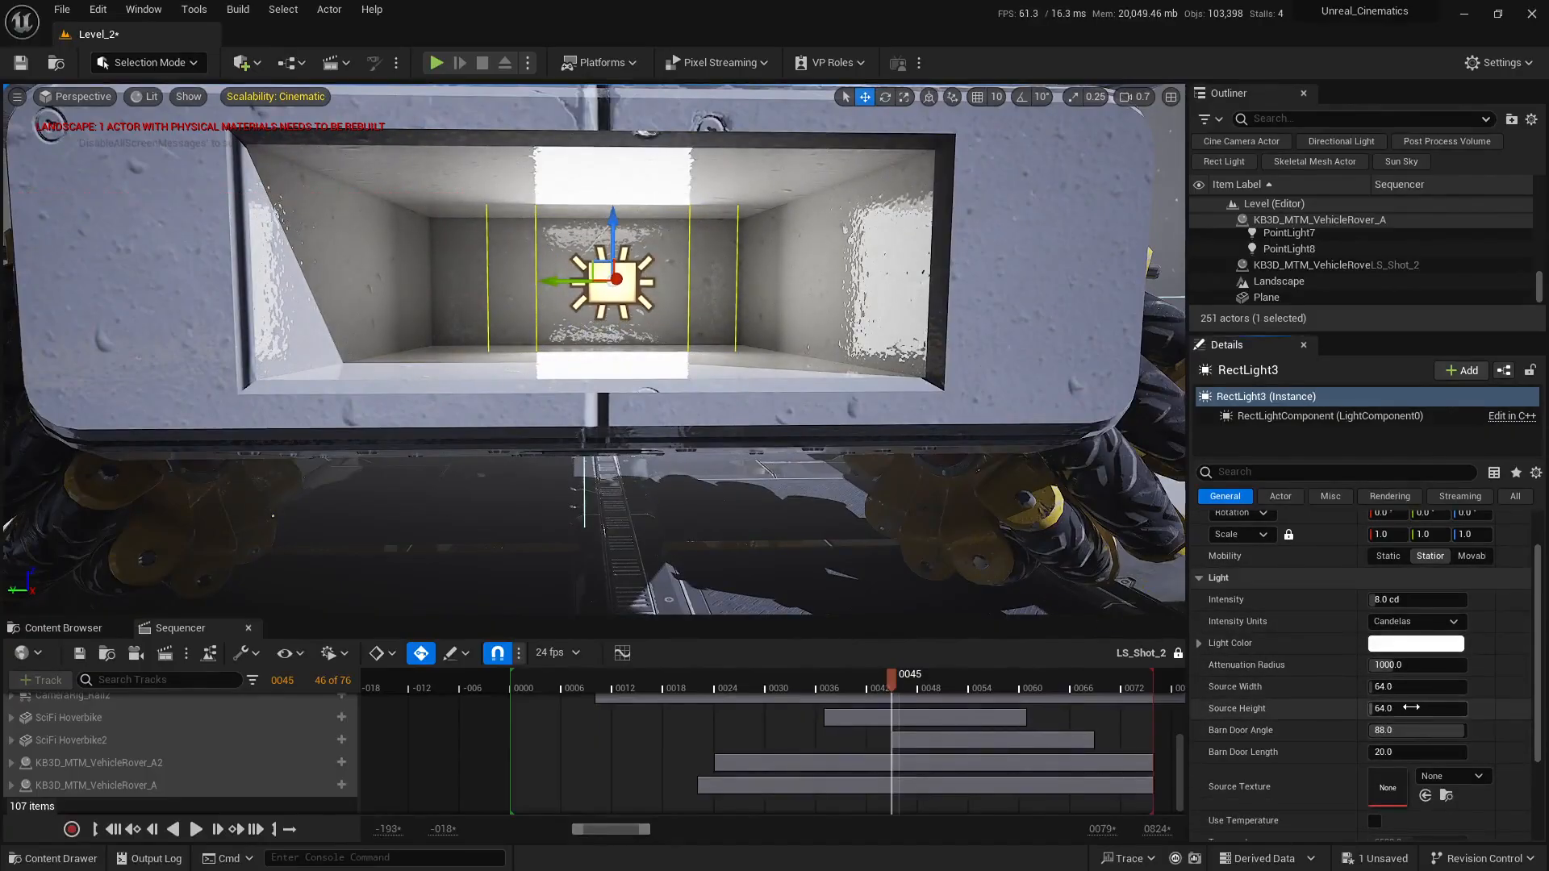
{"action": "left_click_drag", "start_coordinate": [1411, 708], "coordinate": [1408, 708]}
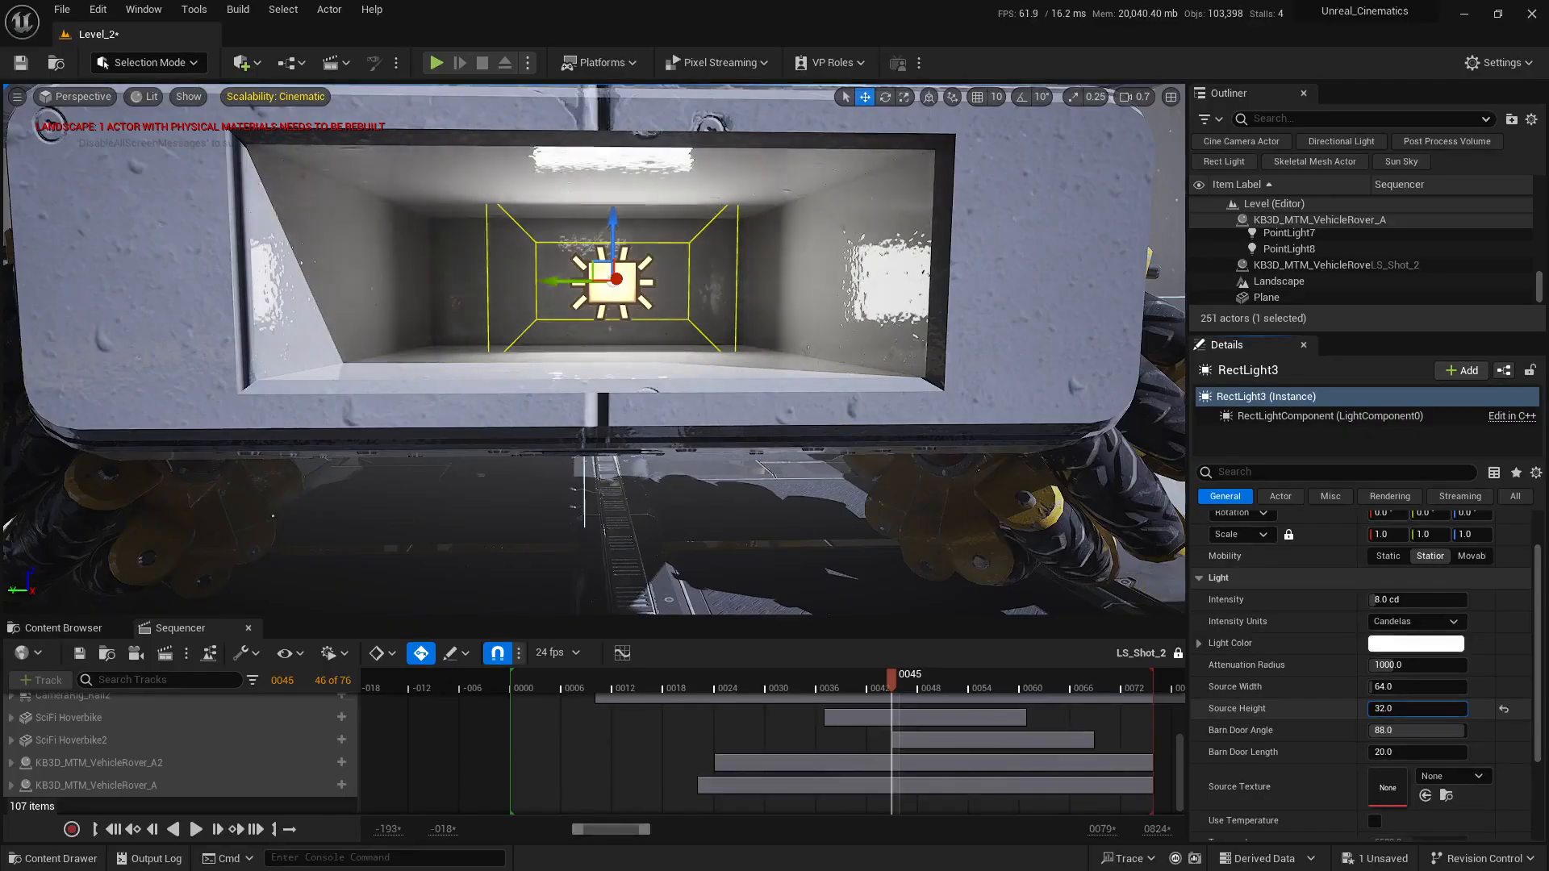
Set the rear rect light's barn door angle to 0, widen its source to 176, and nudge it sideways in the recess
{"action": "mouse_move", "coordinate": [1120, 584]}
{"action": "right_mouse_down"}
{"action": "mouse_move", "coordinate": [1120, 557]}
{"action": "mouse_move", "coordinate": [1120, 584]}
{"action": "right_mouse_up"}
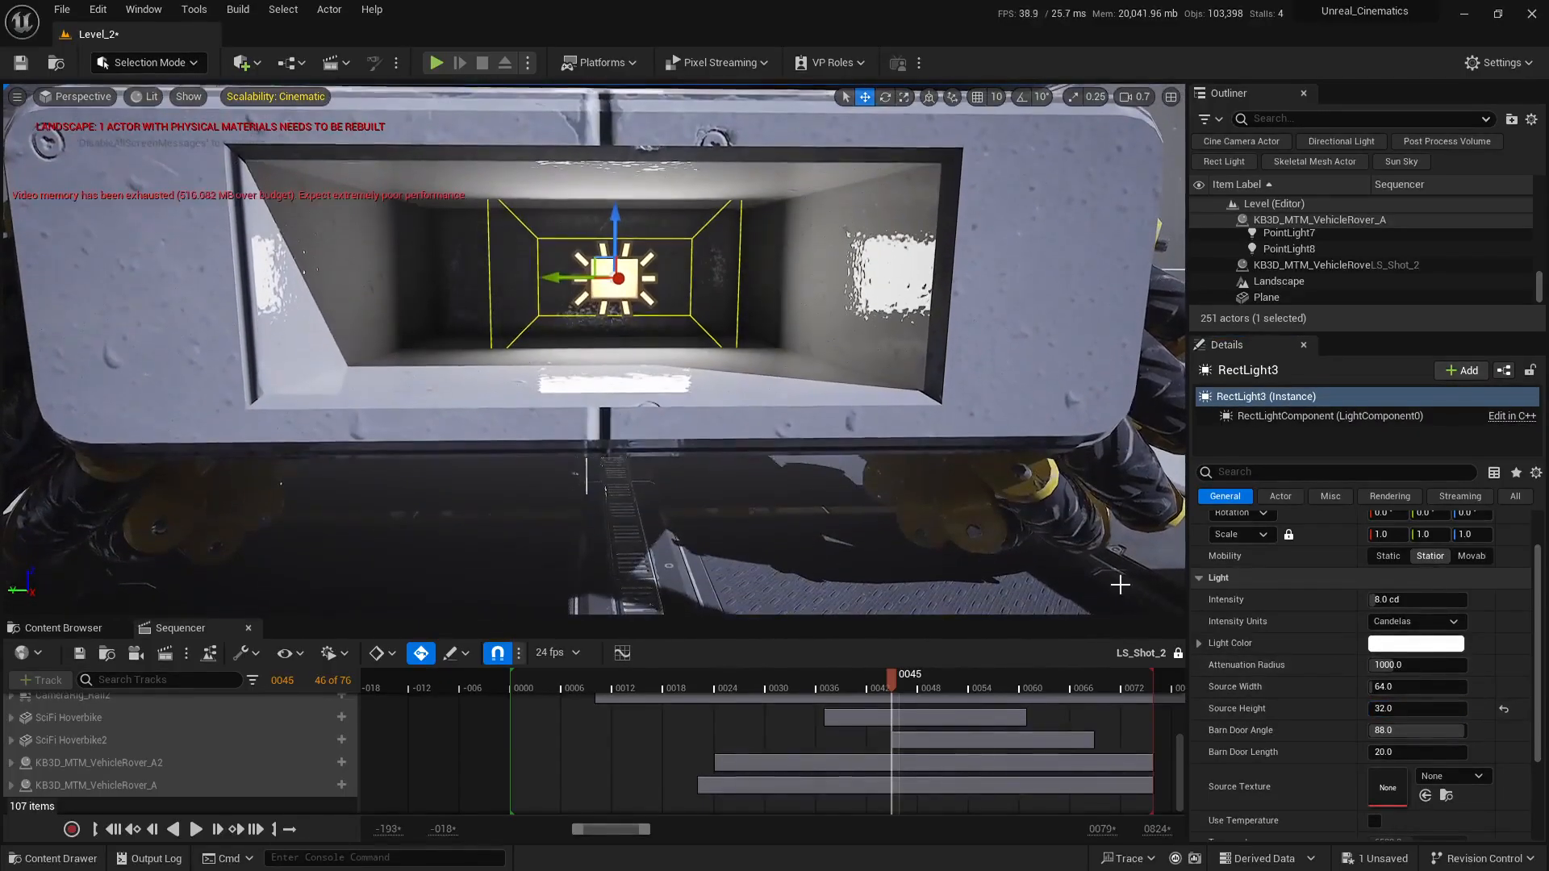
{"action": "left_click_drag", "start_coordinate": [1417, 731], "coordinate": [1371, 731]}
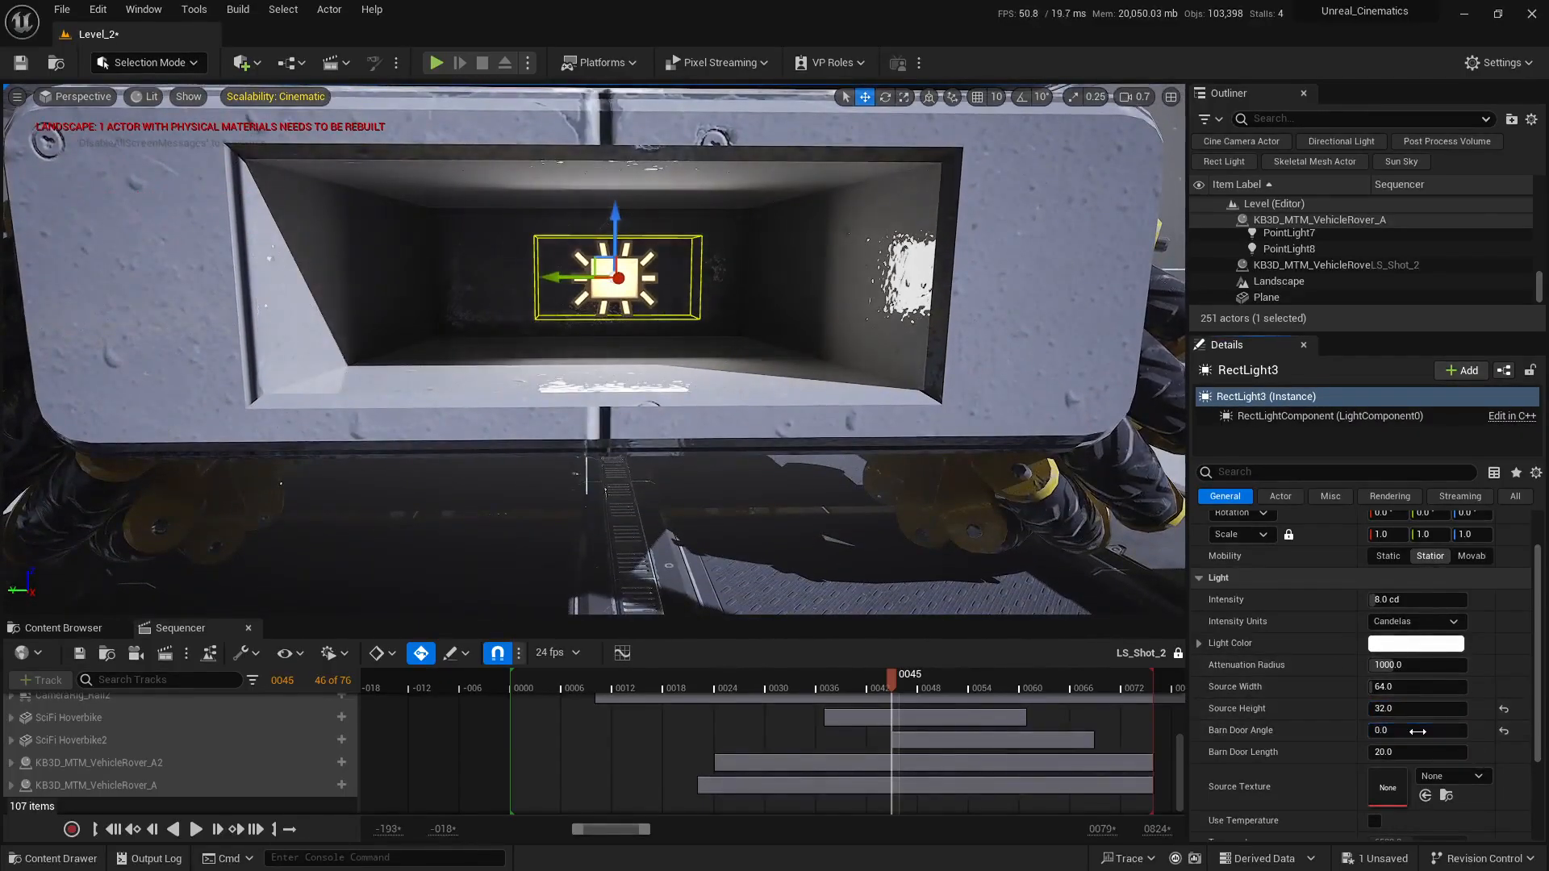
{"action": "right_click_drag", "start_coordinate": [985, 422], "coordinate": [985, 380]}
{"action": "left_click_drag", "start_coordinate": [1377, 687], "coordinate": [1409, 687]}
{"action": "mouse_move", "coordinate": [553, 437]}
{"action": "left_mouse_down"}
{"action": "mouse_move", "coordinate": [473, 439]}
{"action": "mouse_move", "coordinate": [547, 440]}
{"action": "left_mouse_up"}
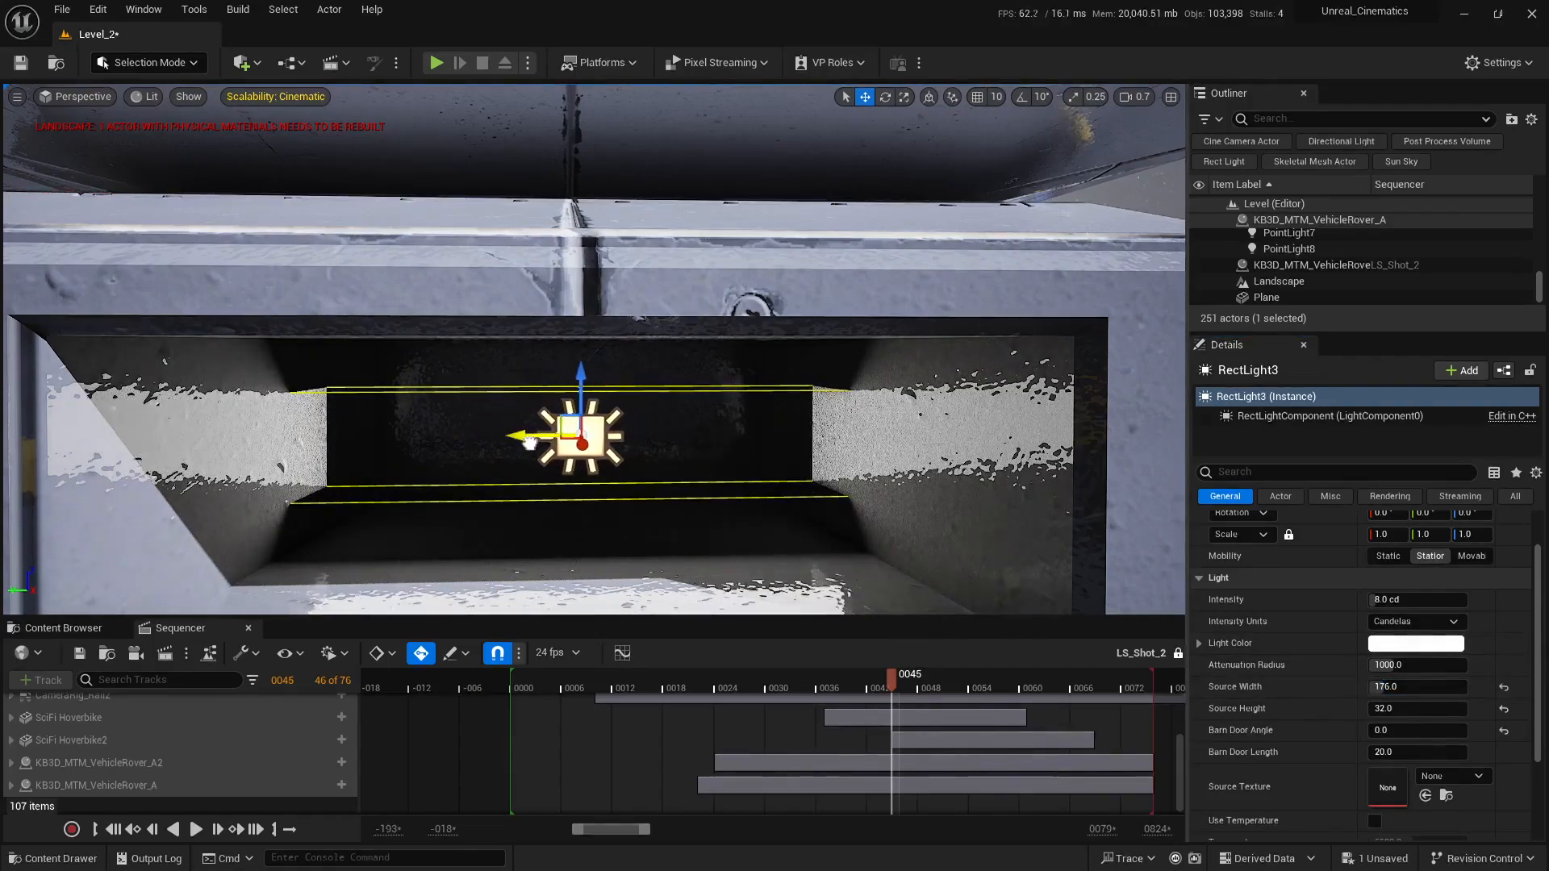
Shift the rear rect light sideways toward the recess's center and set its source height to 72
{"action": "right_click_drag", "start_coordinate": [627, 498], "coordinate": [544, 479]}
{"action": "left_click_drag", "start_coordinate": [509, 441], "coordinate": [458, 435]}
{"action": "right_click_drag", "start_coordinate": [458, 435], "coordinate": [342, 432]}
{"action": "mouse_move", "coordinate": [1394, 710]}
{"action": "left_mouse_down"}
{"action": "mouse_move", "coordinate": [1364, 709]}
{"action": "mouse_move", "coordinate": [1377, 710]}
{"action": "left_mouse_up"}
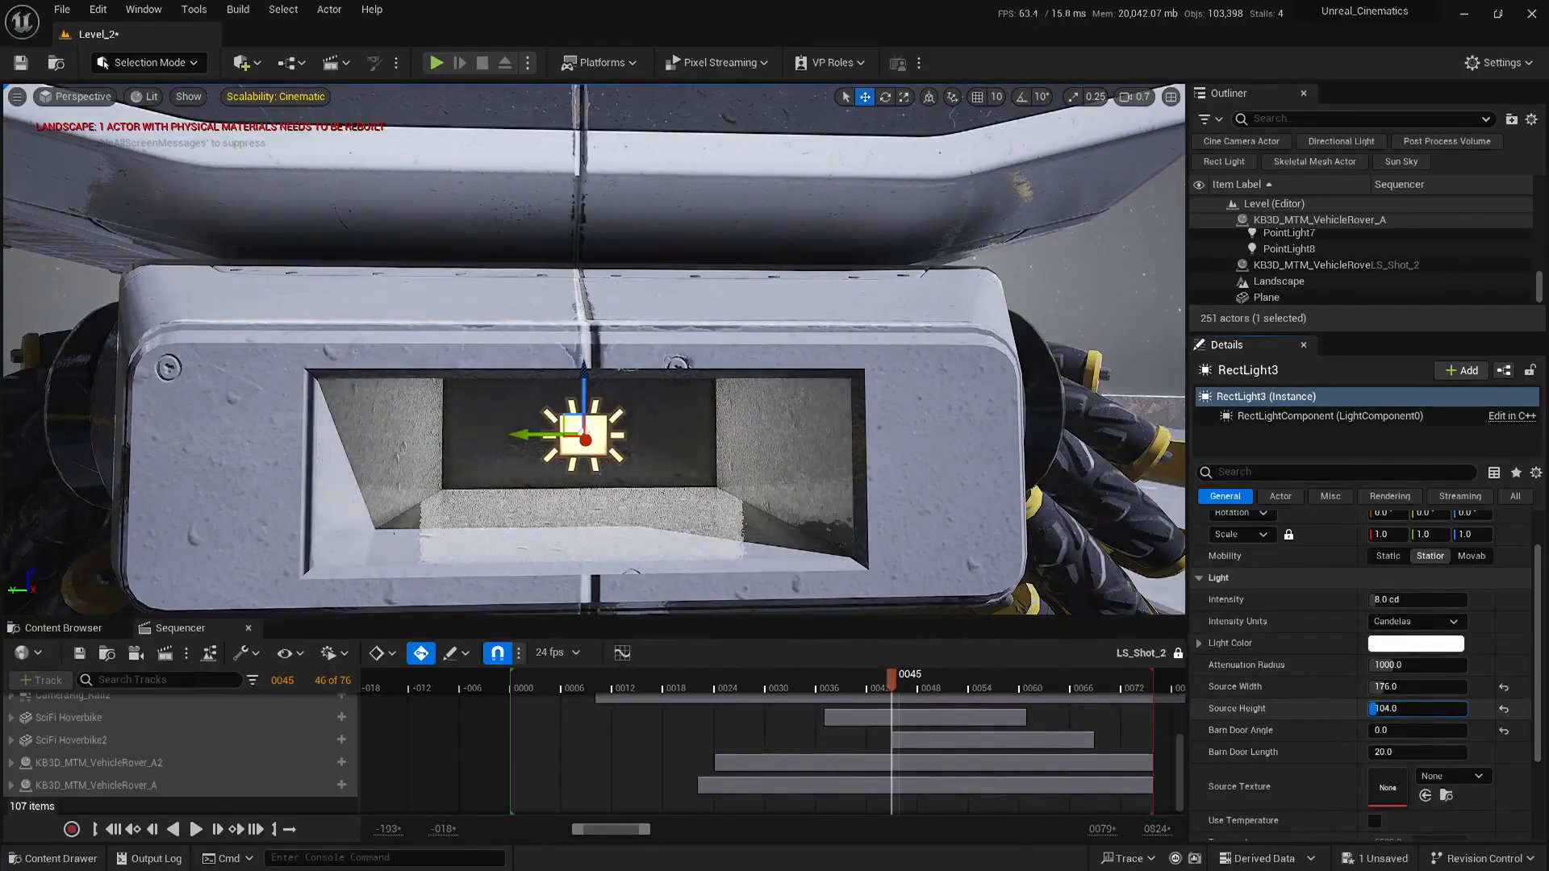
{"action": "key", "text": "Return"}
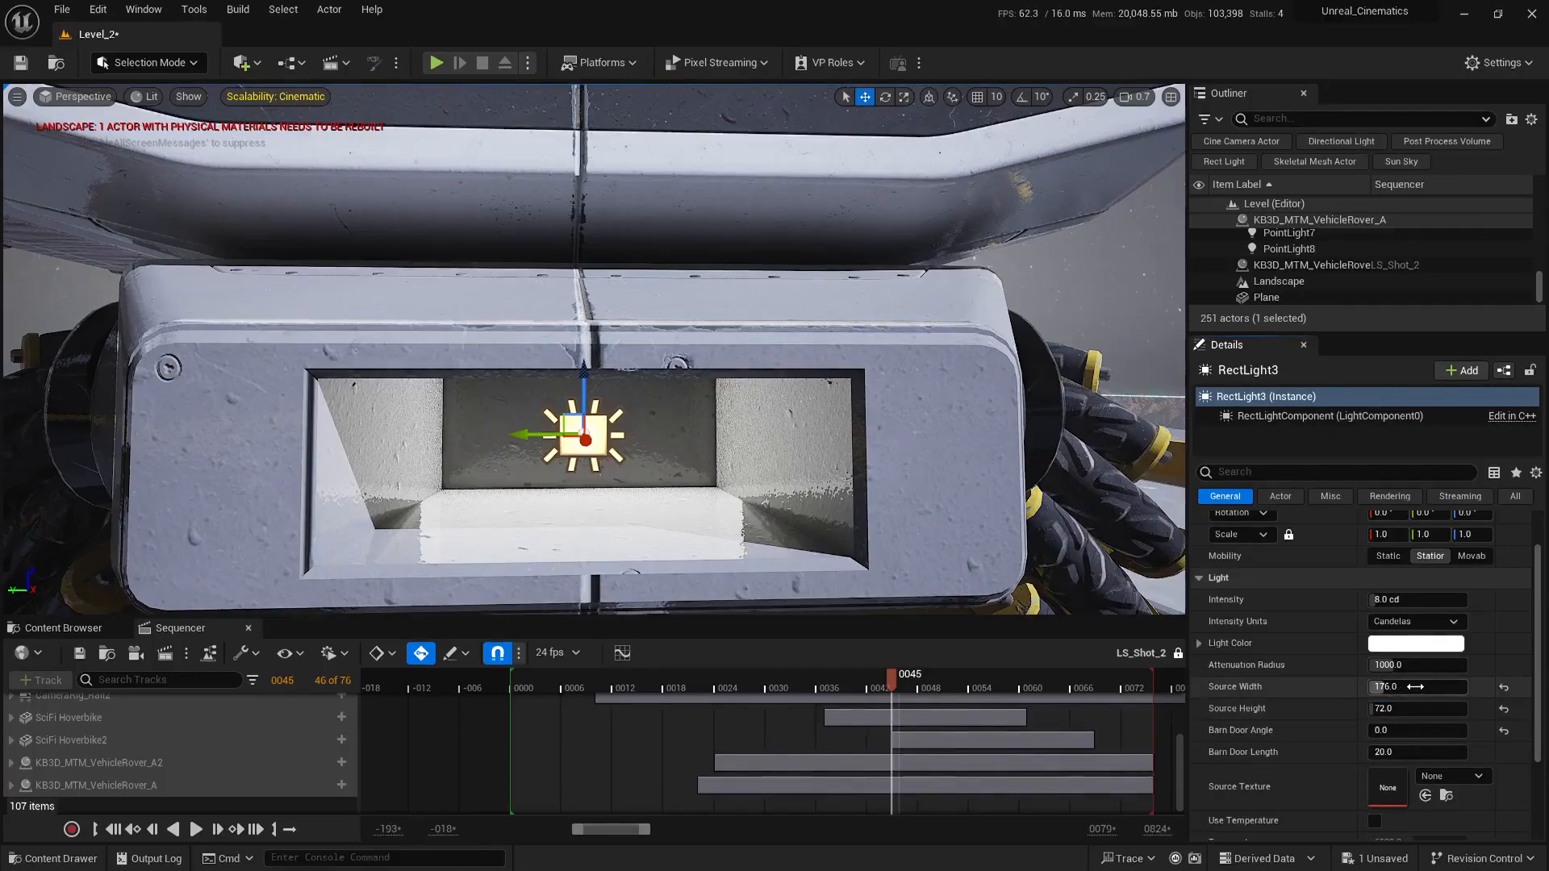
Fine-tune the rear rect light's sideways position and set its source width to 160
{"action": "left_click_drag", "start_coordinate": [1418, 687], "coordinate": [1398, 687]}
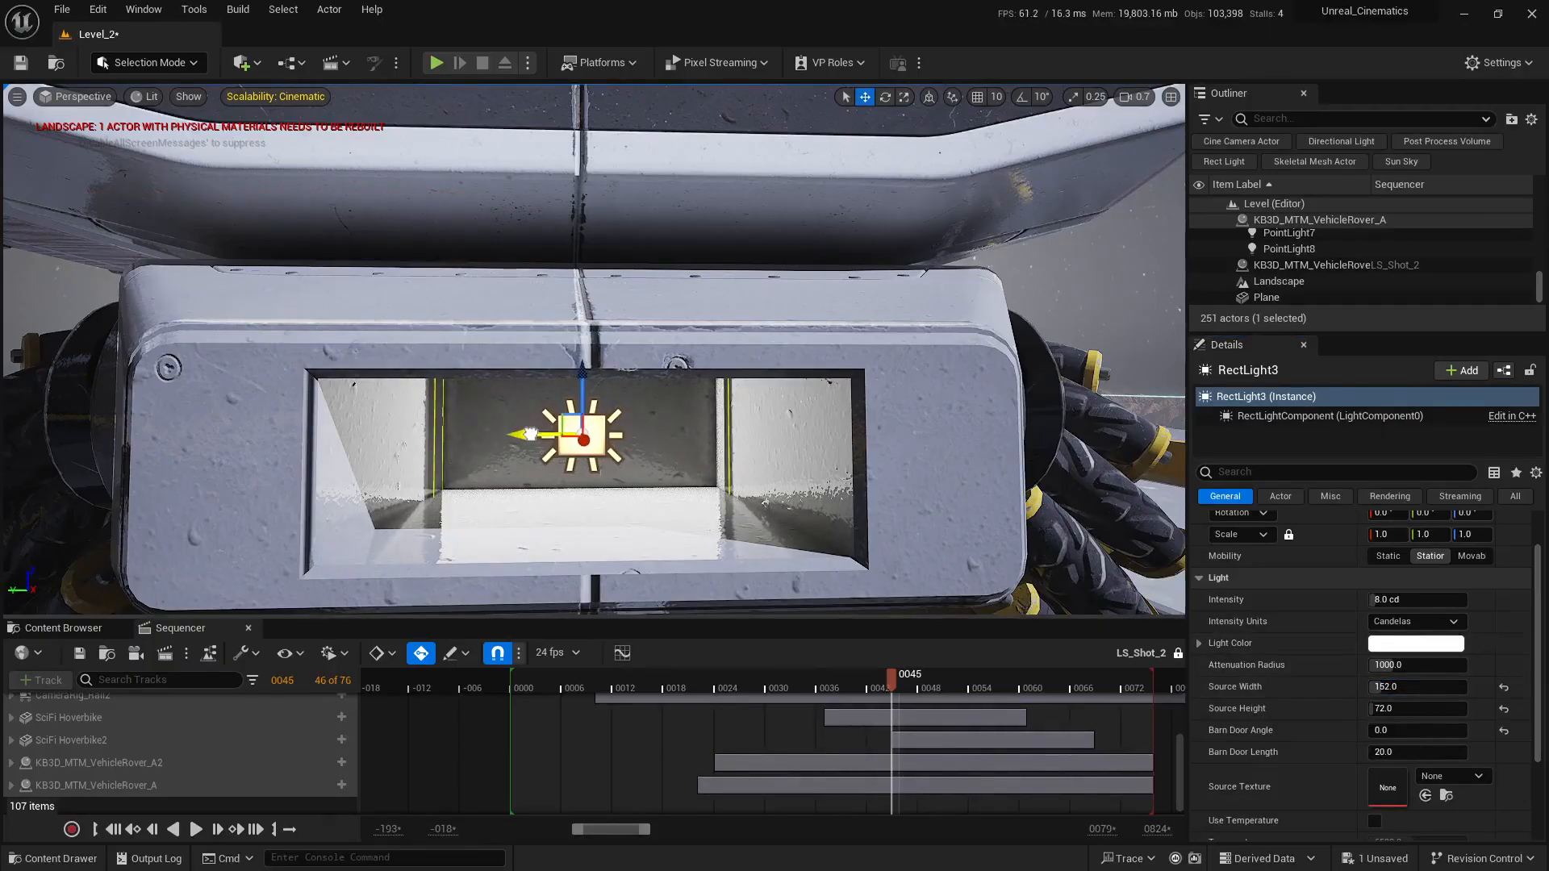
{"action": "left_click_drag", "start_coordinate": [529, 434], "coordinate": [528, 434]}
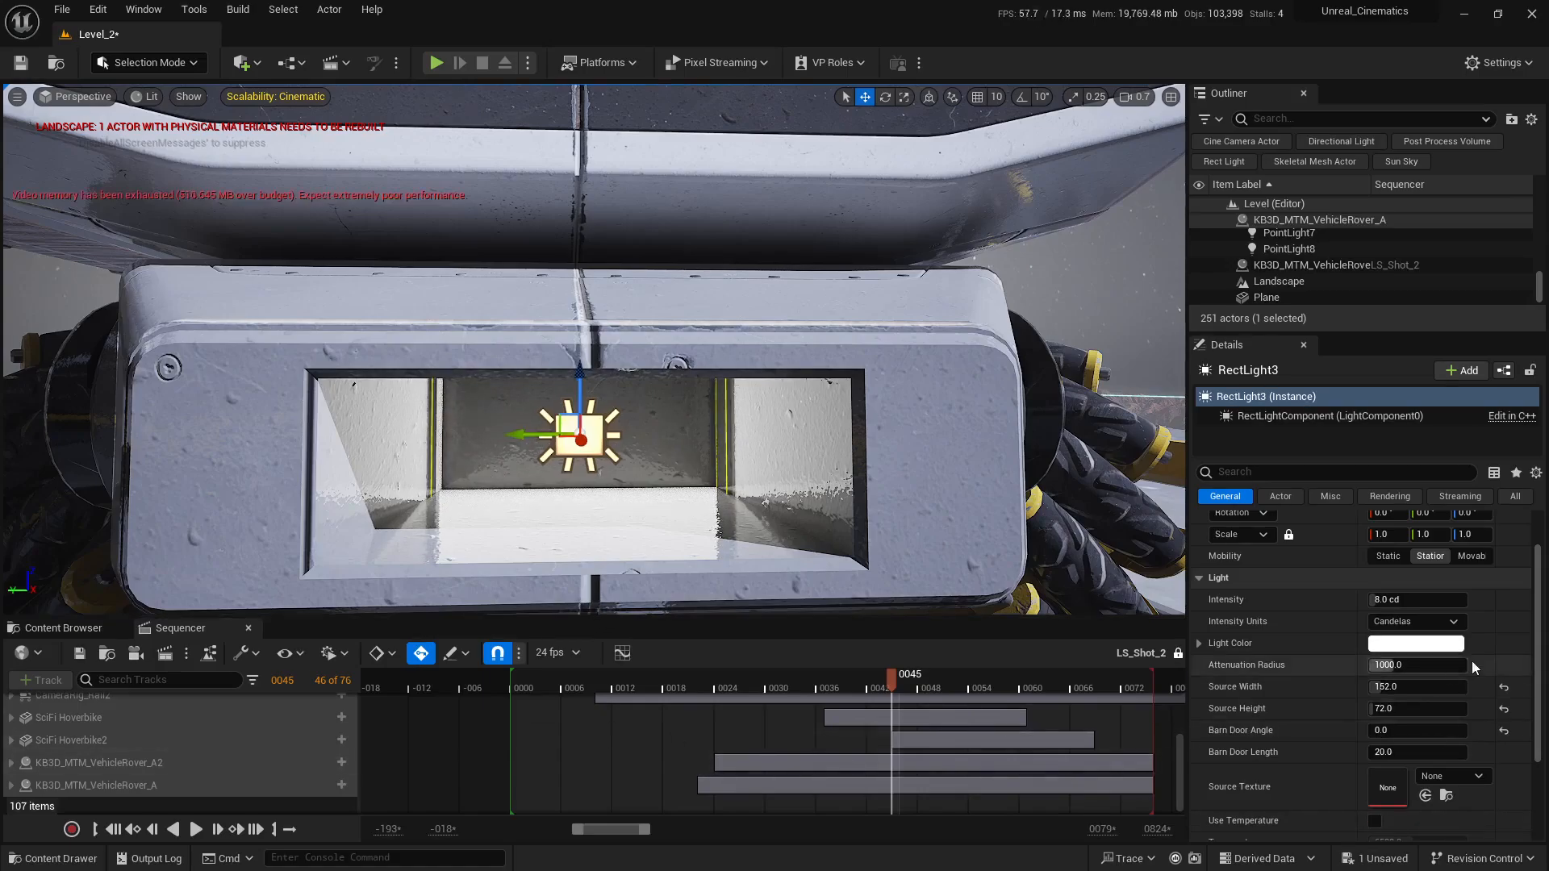
{"action": "left_click", "coordinate": [1418, 686]}
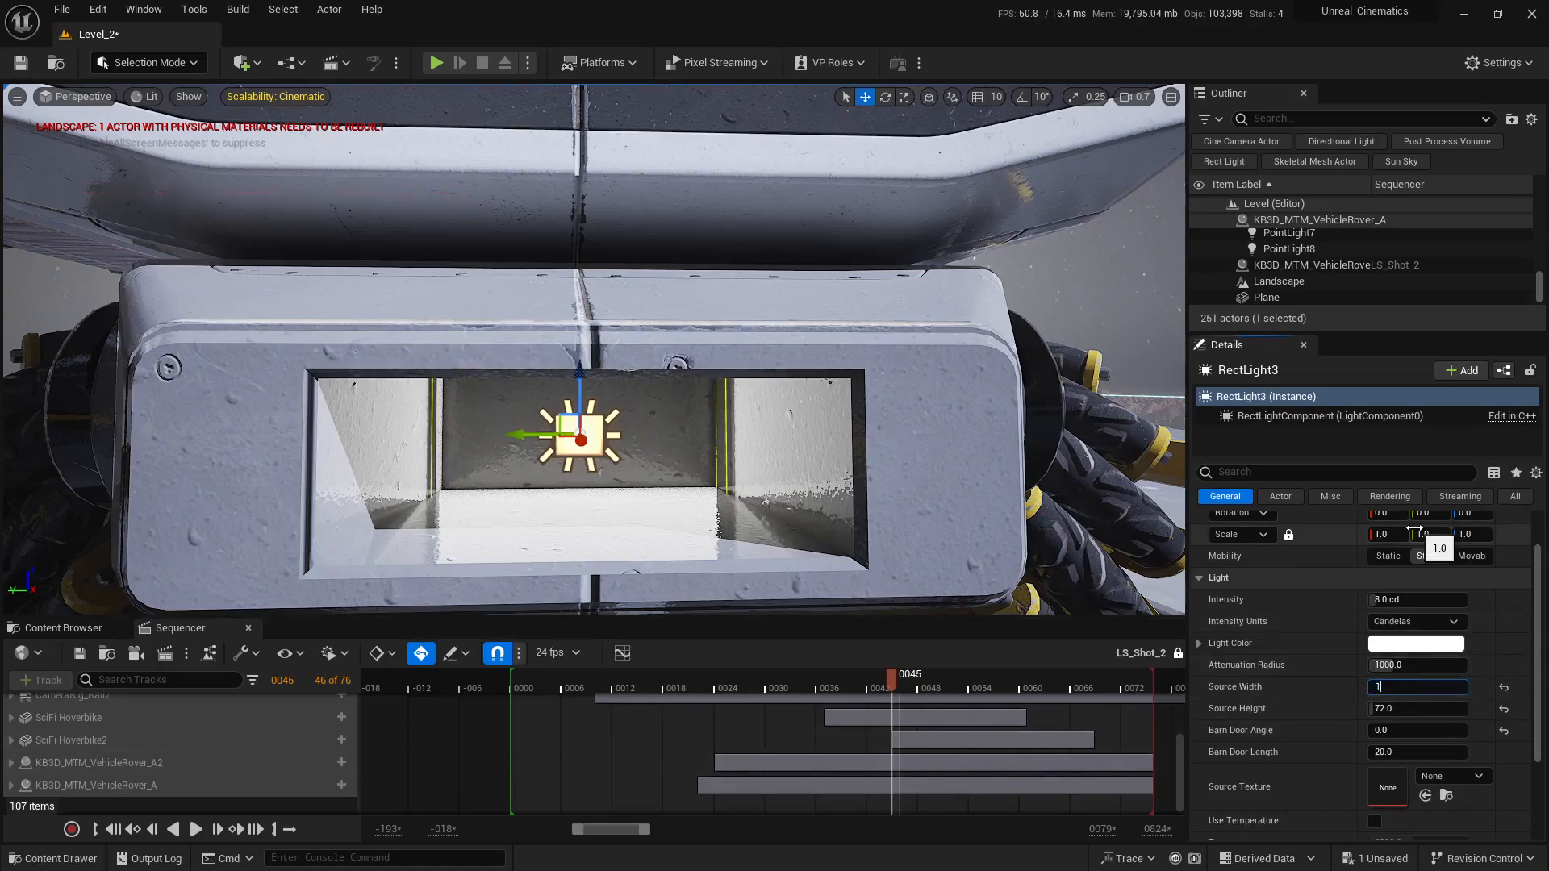
{"action": "key", "text": "Return"}
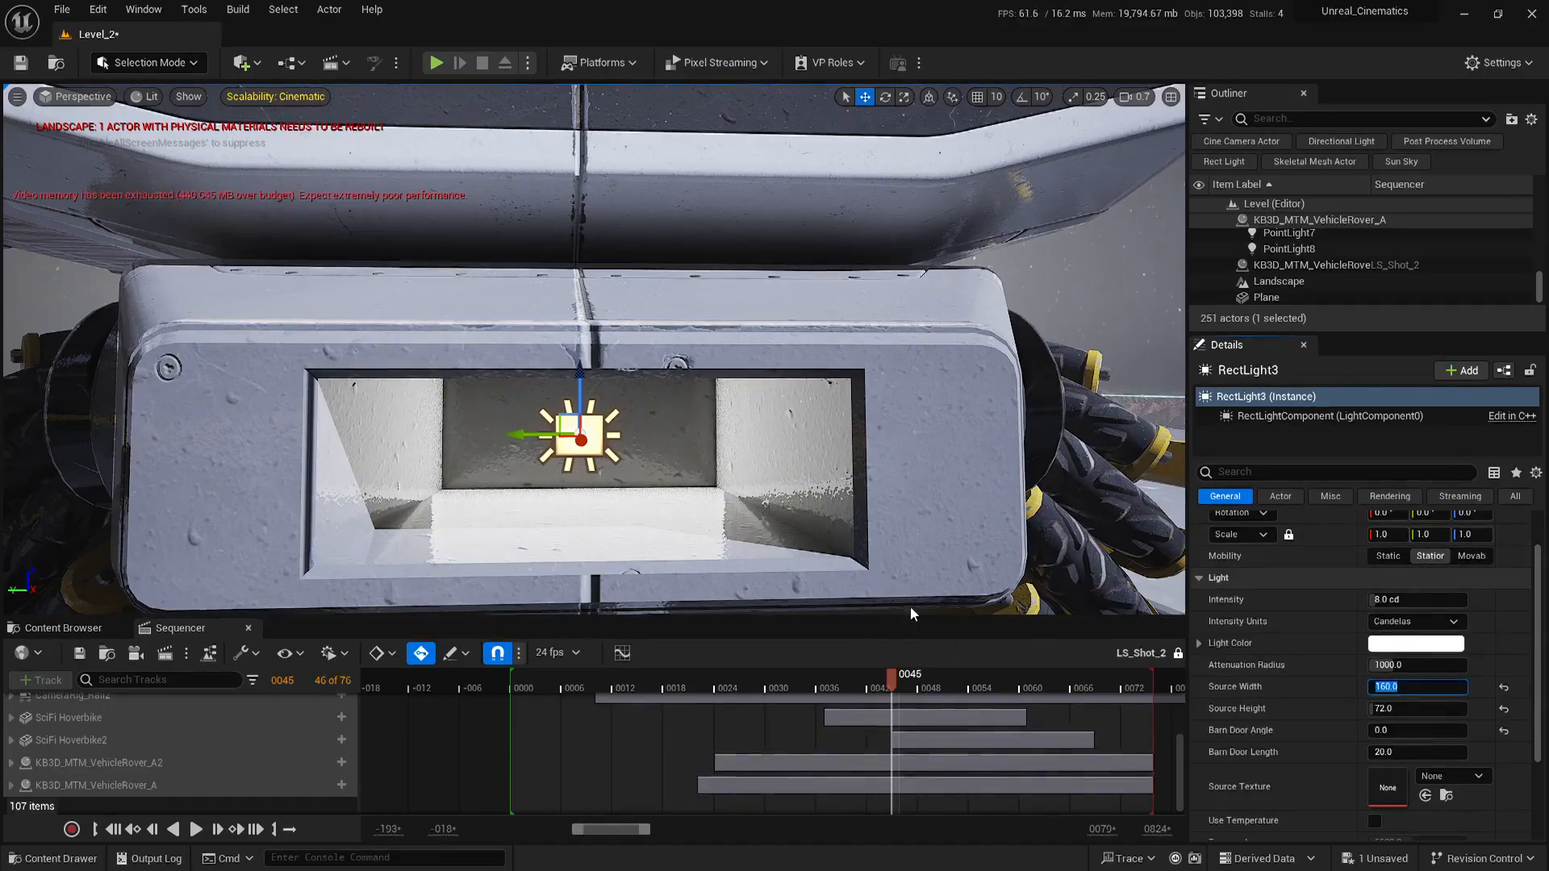
Set the rear rect light's intensity to 160 cd and its light color to fully saturated red
{"action": "right_click_drag", "start_coordinate": [594, 350], "coordinate": [767, 383]}
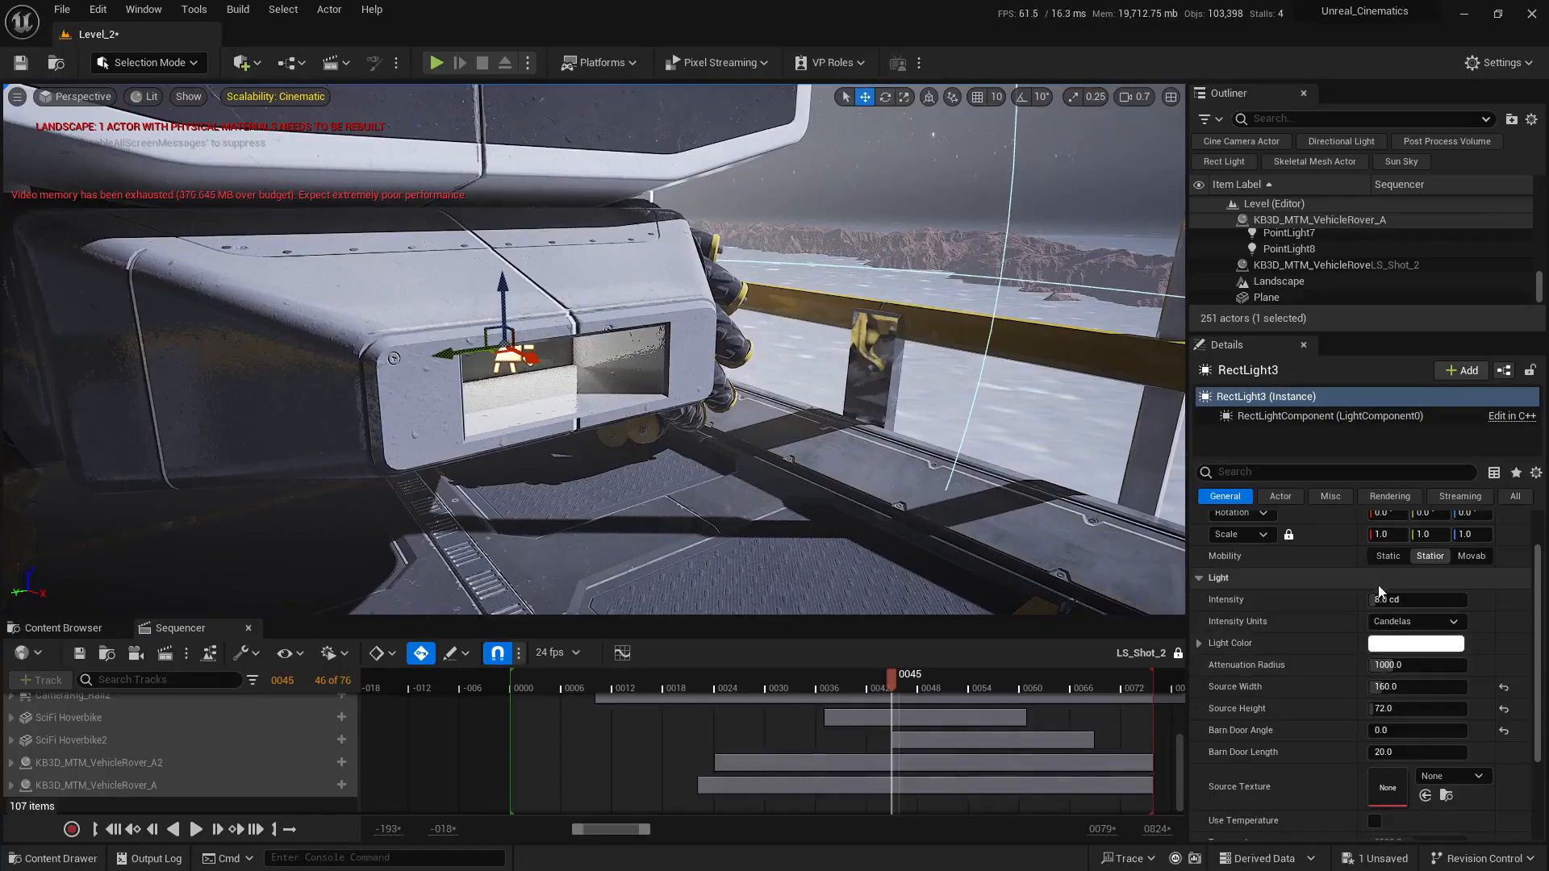
{"action": "left_click", "coordinate": [1396, 600]}
{"action": "type", "text": "160"}
{"action": "key", "text": "Return"}
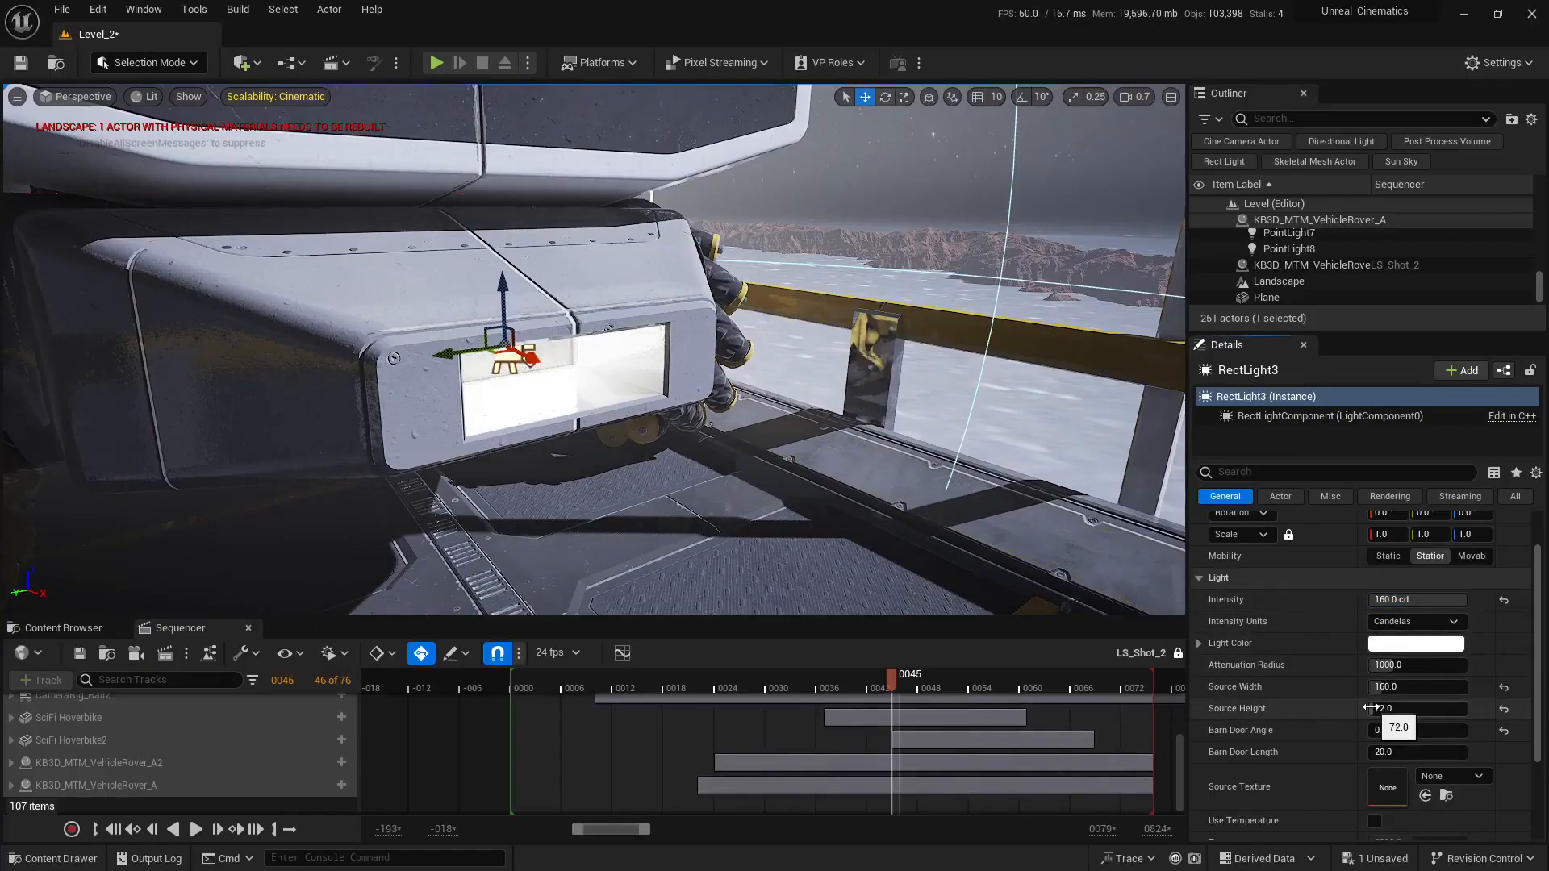
{"action": "left_click", "coordinate": [1388, 643]}
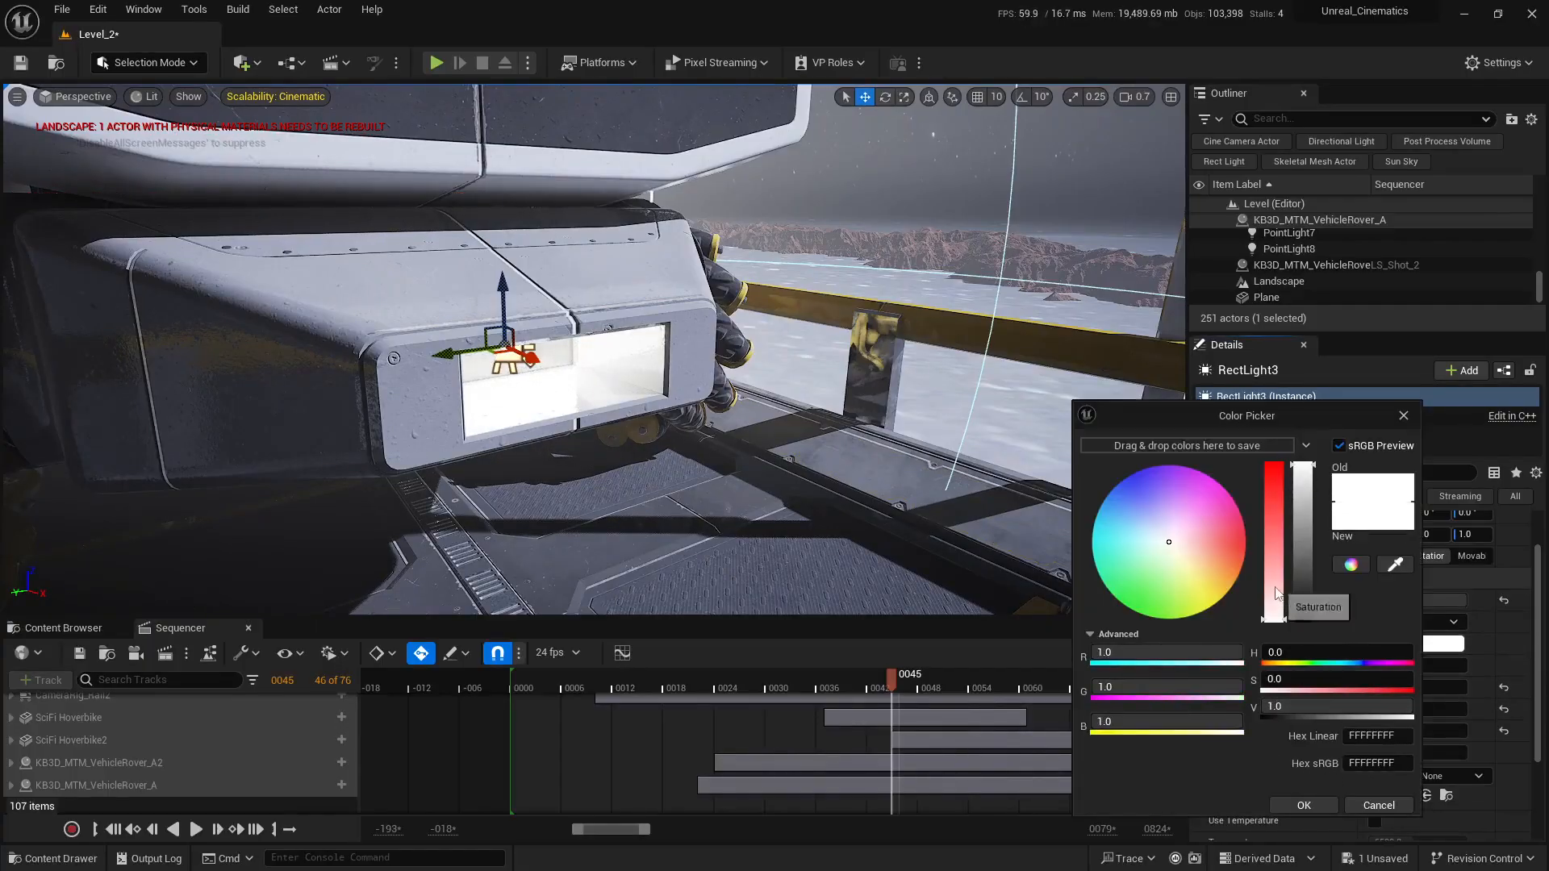
{"action": "left_click_drag", "start_coordinate": [1276, 593], "coordinate": [1275, 468]}
{"action": "left_click", "coordinate": [1304, 805]}
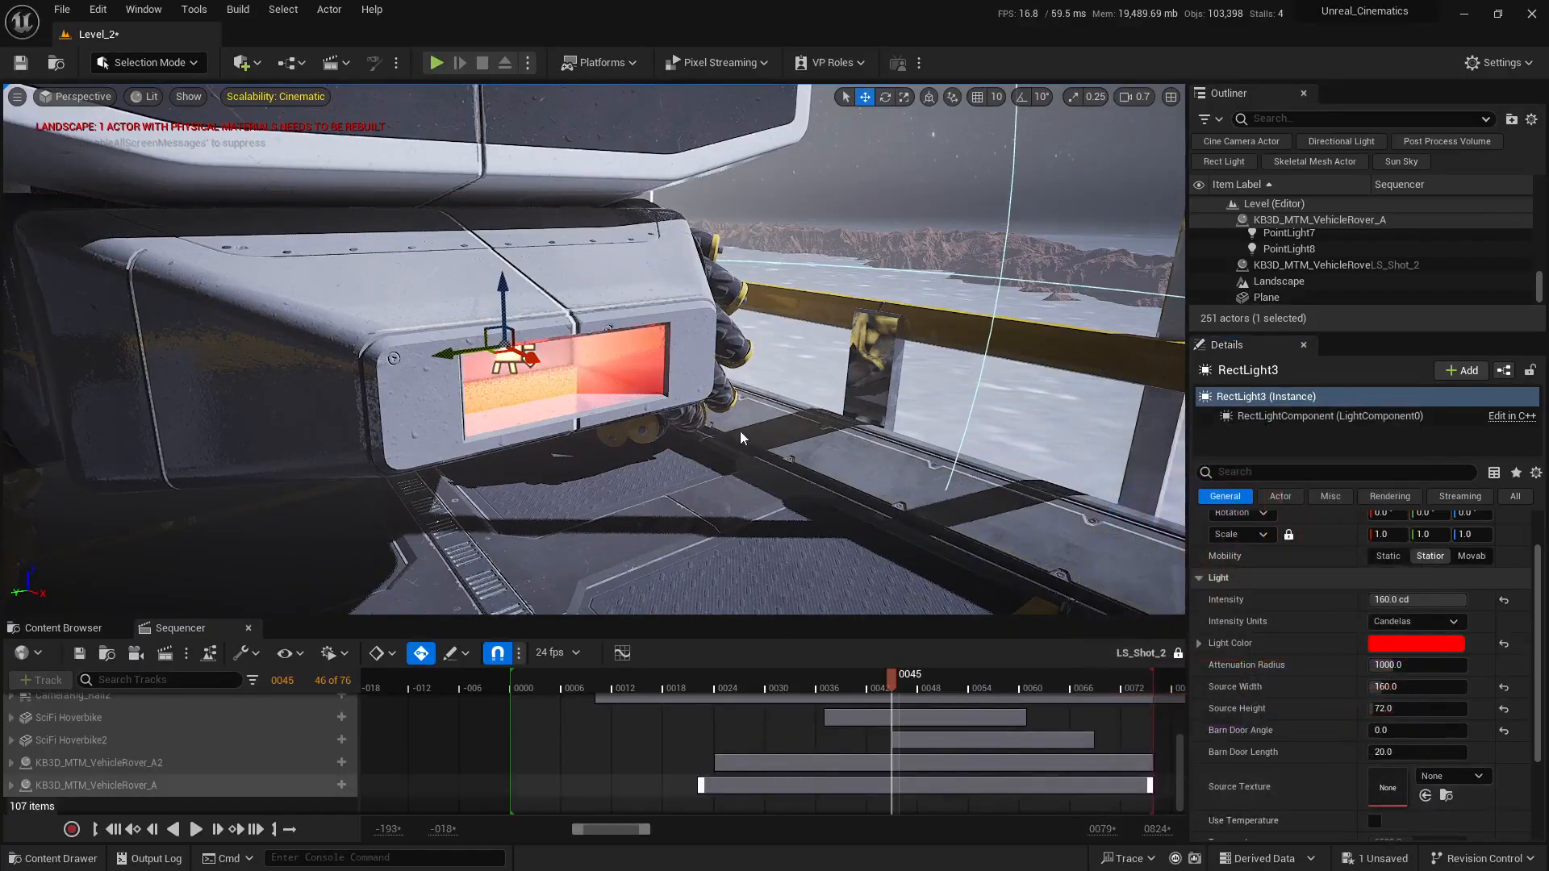
Raise the red rear light's intensity to 500 cd and its attenuation radius to 16384
{"action": "right_click_drag", "start_coordinate": [741, 438], "coordinate": [690, 433]}
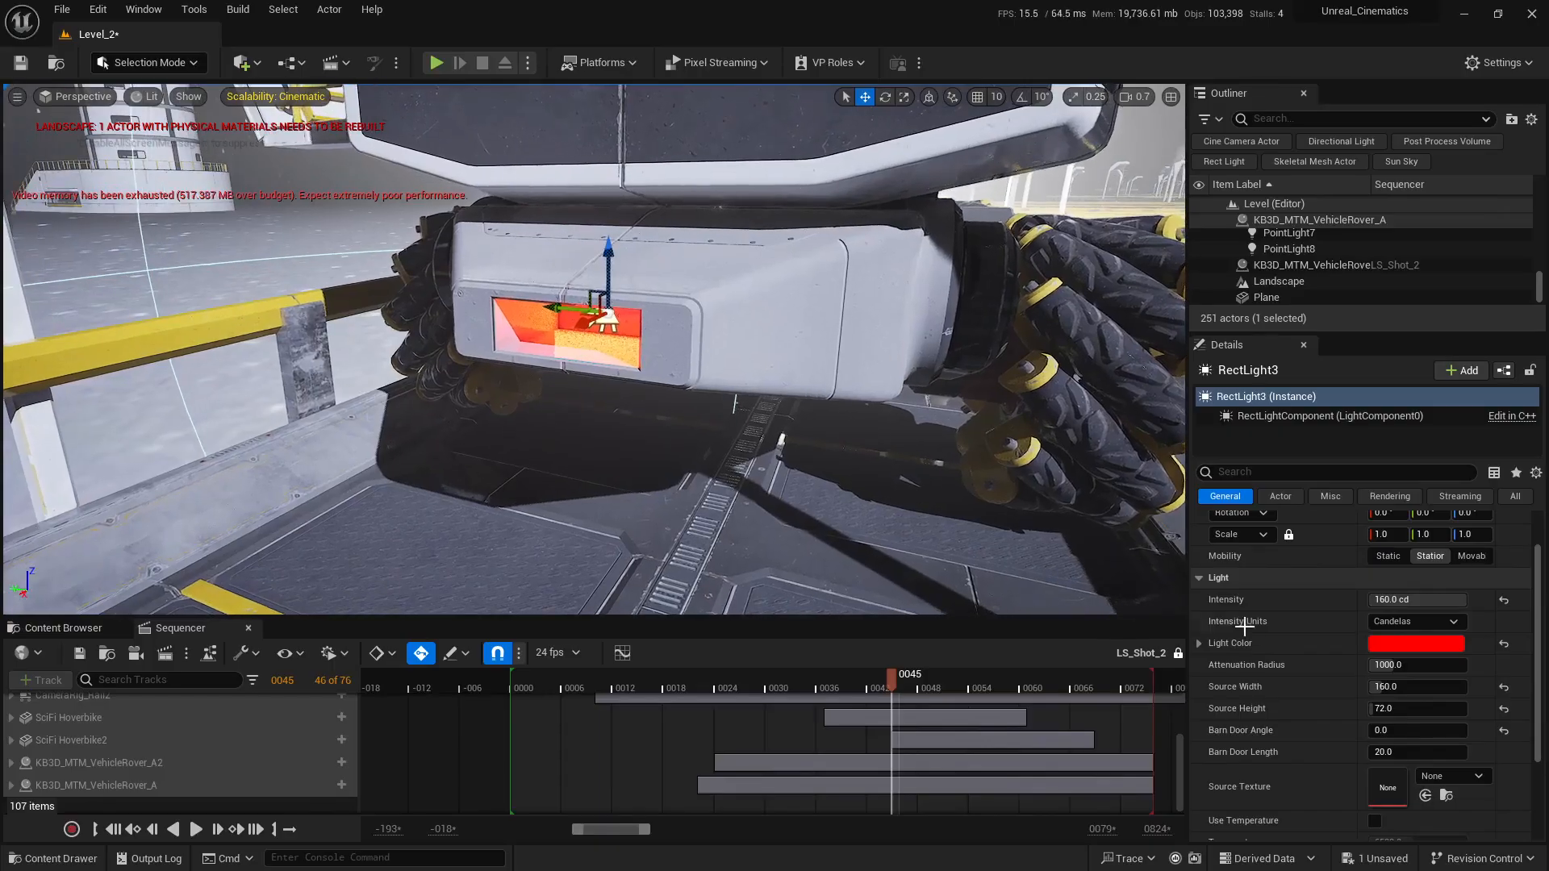
{"action": "left_click", "coordinate": [1396, 599]}
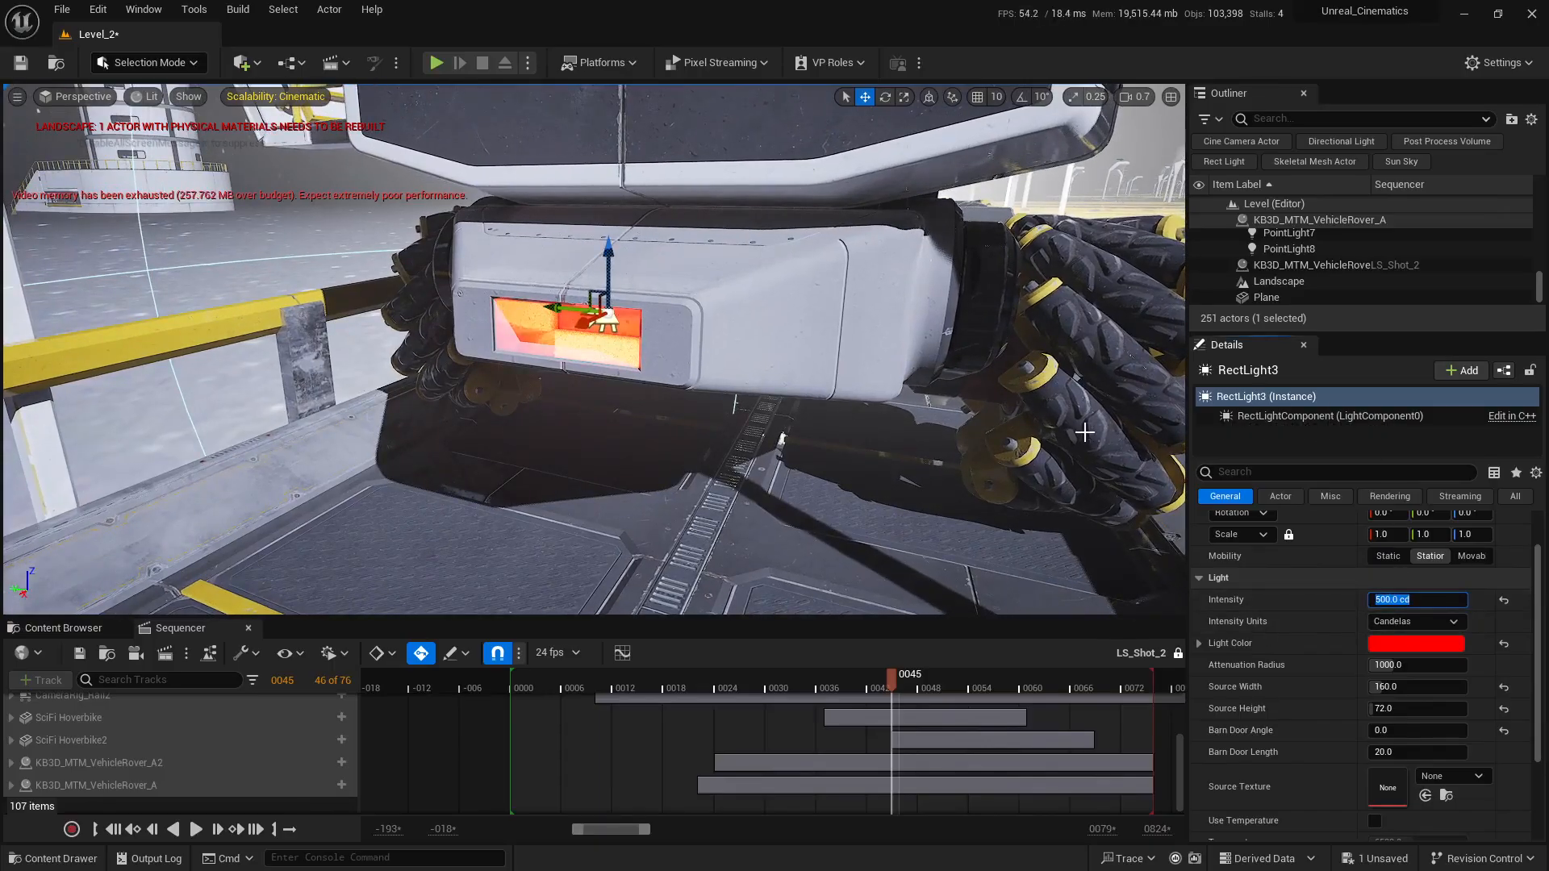
{"action": "right_click_drag", "start_coordinate": [851, 435], "coordinate": [670, 435]}
{"action": "scroll", "coordinate": [718, 456], "scroll_direction": "up", "scroll_amount": 4}
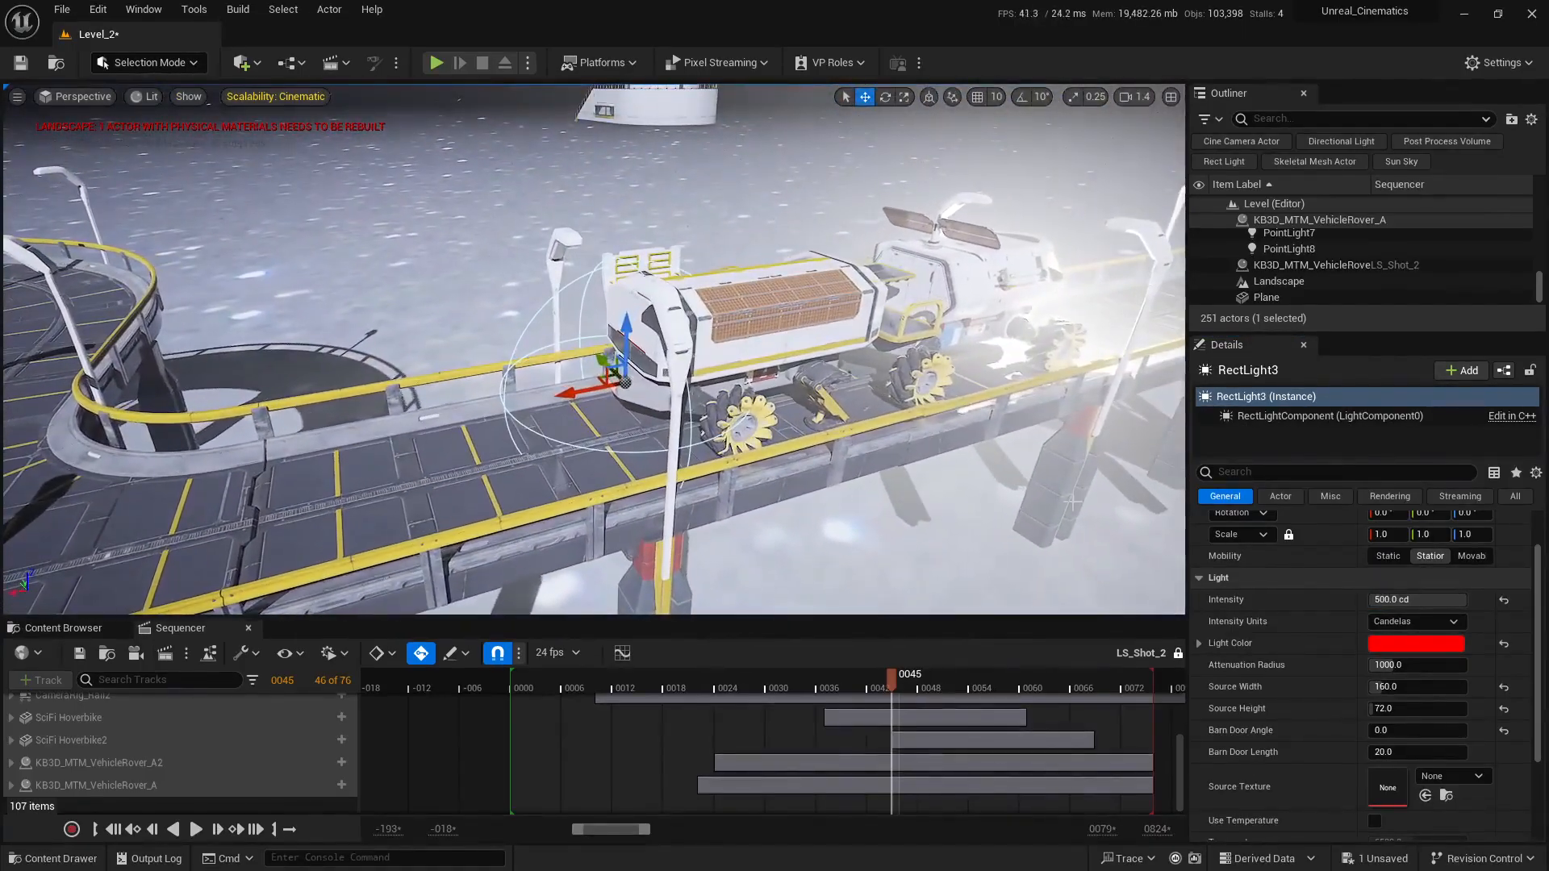
{"action": "left_click_drag", "start_coordinate": [1399, 664], "coordinate": [1467, 665]}
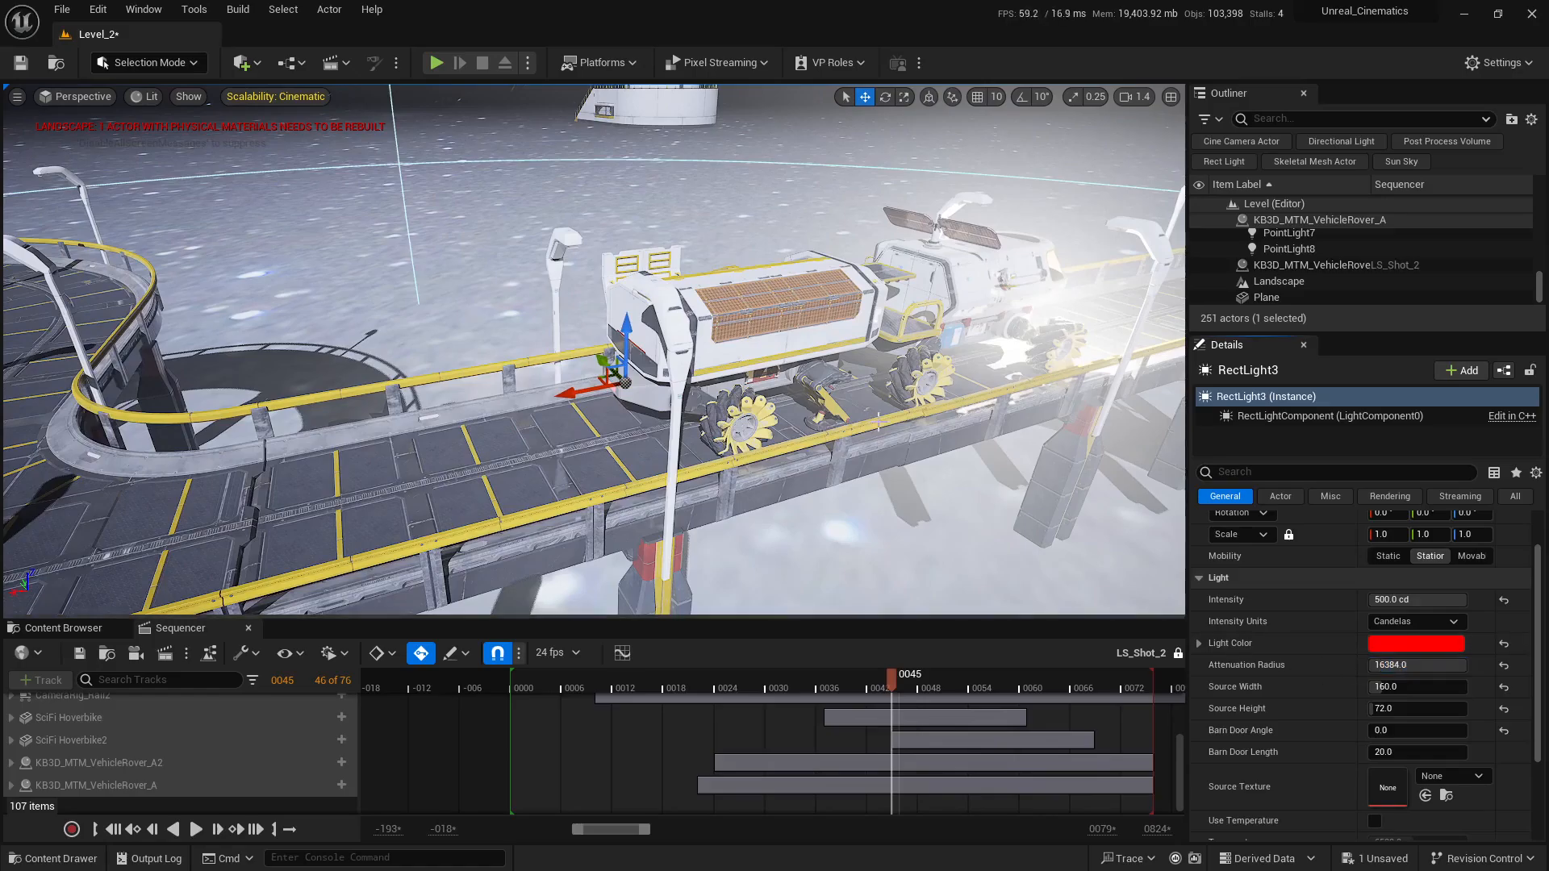
Inspect the red rear light from a distance, then restore the split viewport layout showing the cine camera's shot
{"action": "key", "text": "s"}
{"action": "right_click_drag", "start_coordinate": [903, 476], "coordinate": [890, 413]}
{"action": "scroll", "coordinate": [879, 474], "scroll_direction": "up", "scroll_amount": 3}
{"action": "scroll", "coordinate": [848, 475], "scroll_direction": "up", "scroll_amount": 3}
{"action": "key", "text": "w"}
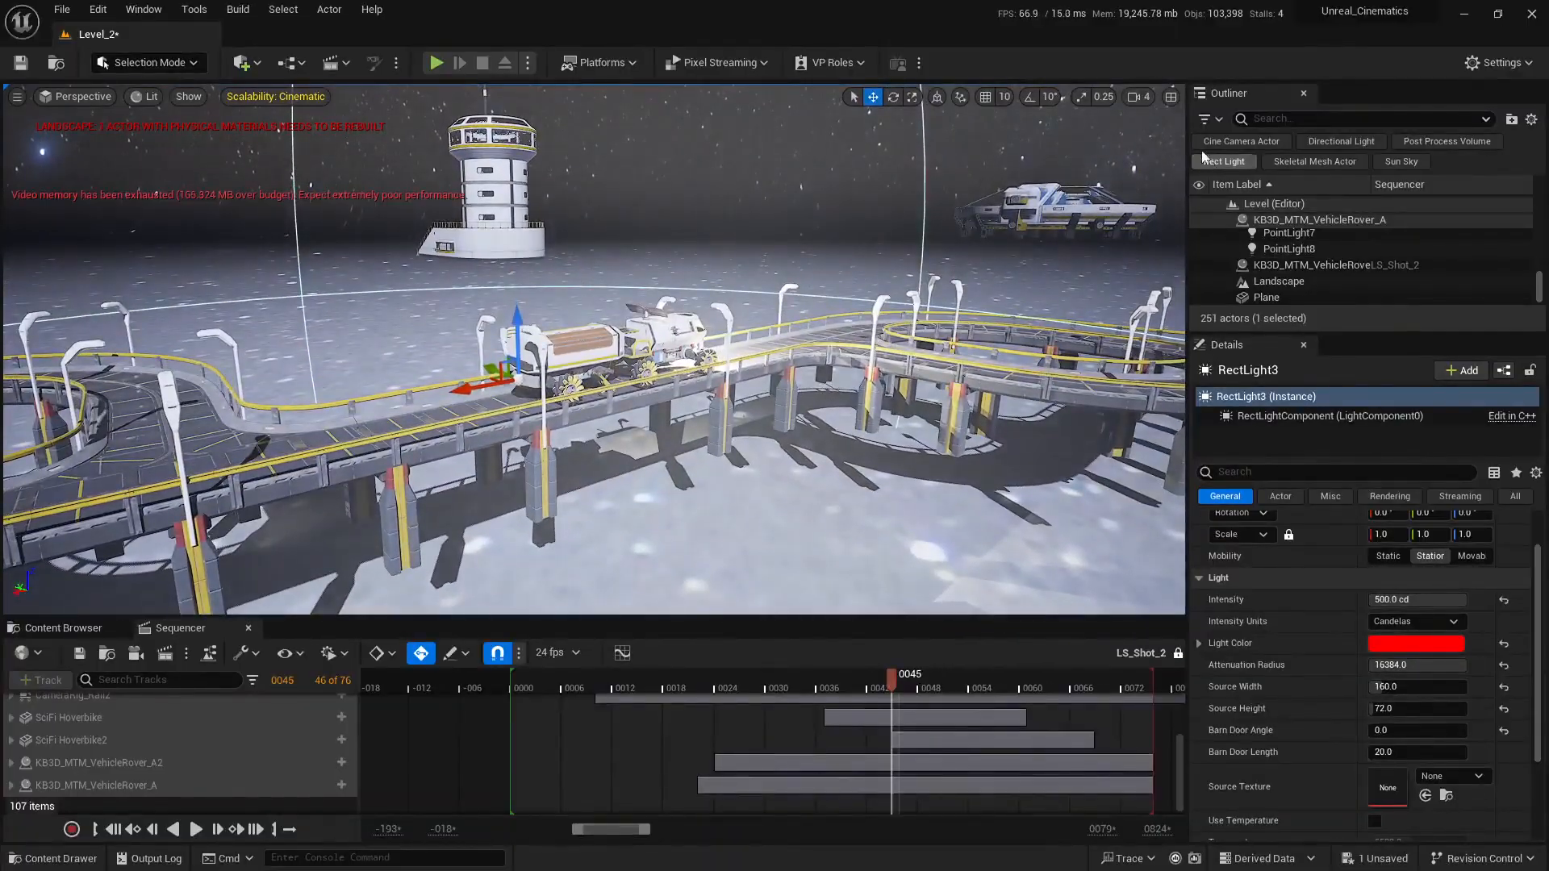
{"action": "left_click", "coordinate": [1171, 96]}
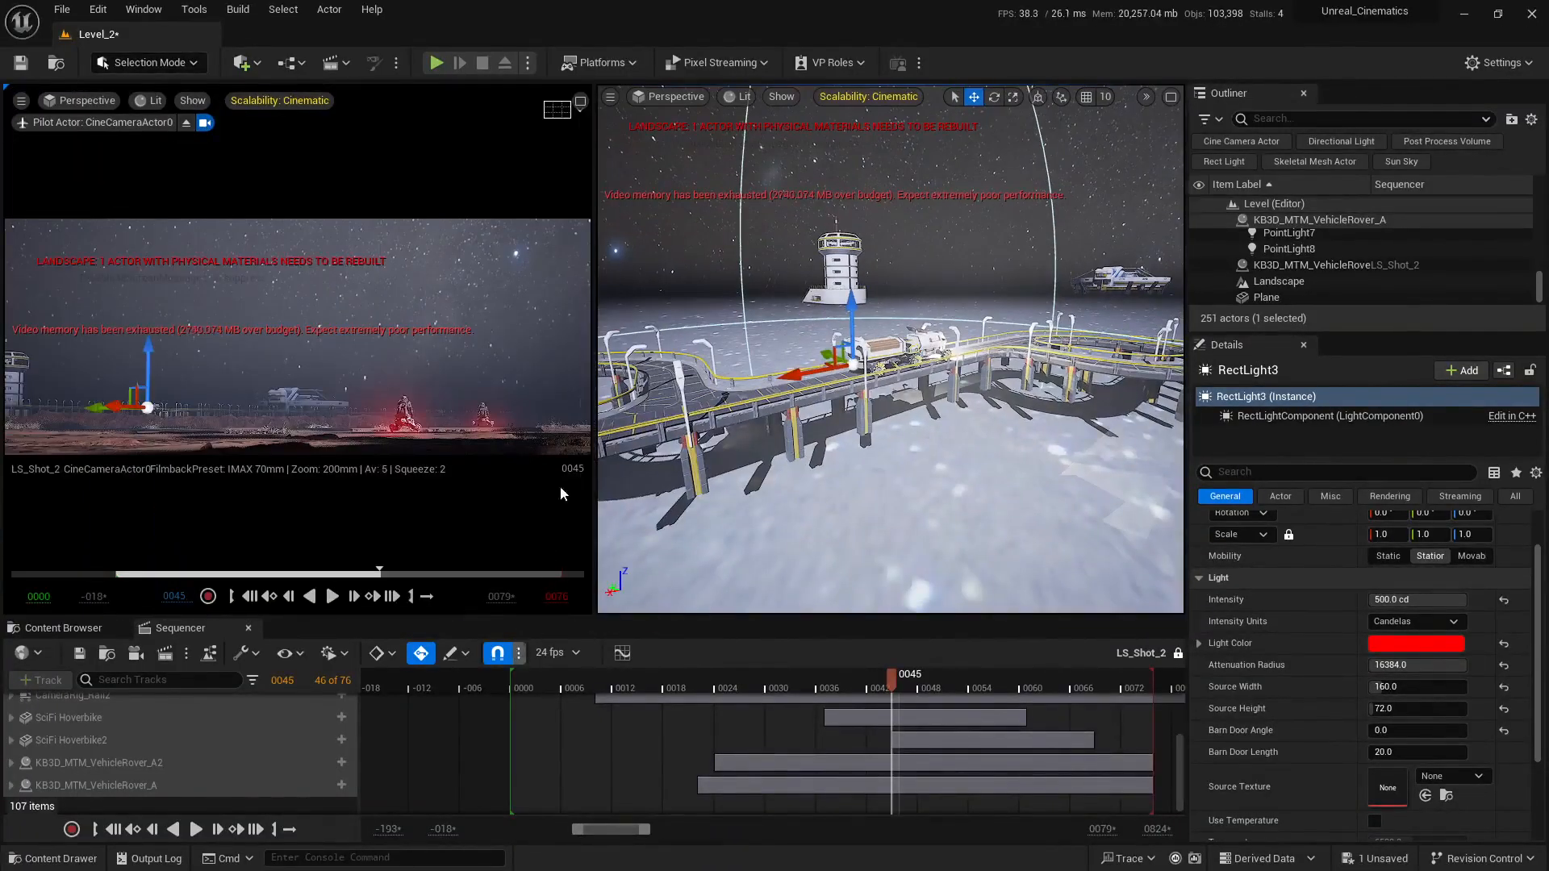
Preview frame 46 in the enlarged camera view and set the red rect light's intensity to 100000 cd
{"action": "left_click", "coordinate": [581, 101]}
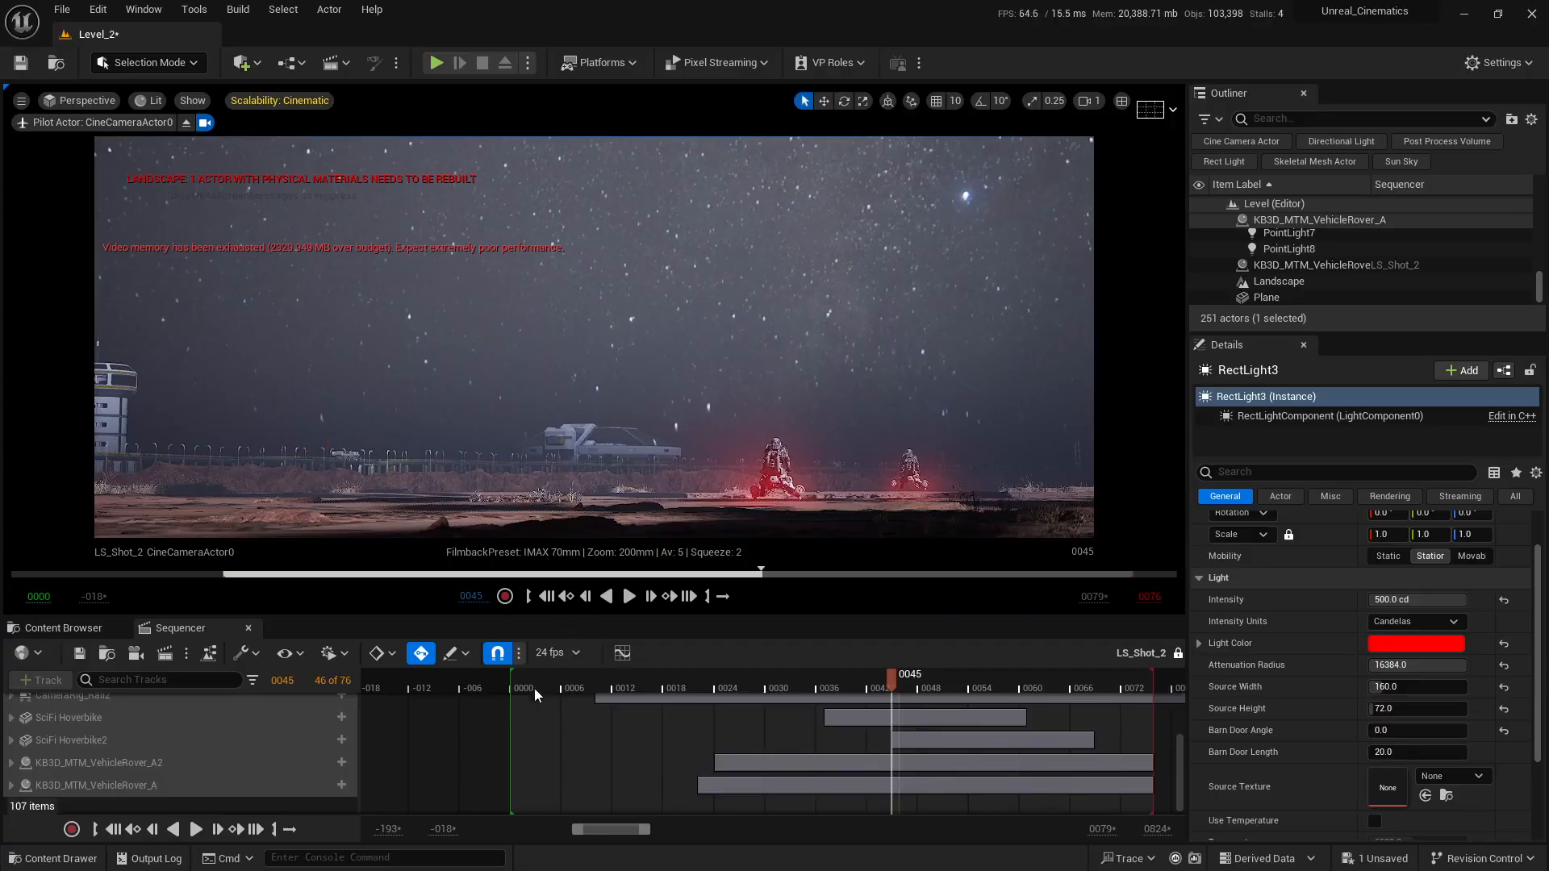
{"action": "left_click_drag", "start_coordinate": [558, 694], "coordinate": [907, 722]}
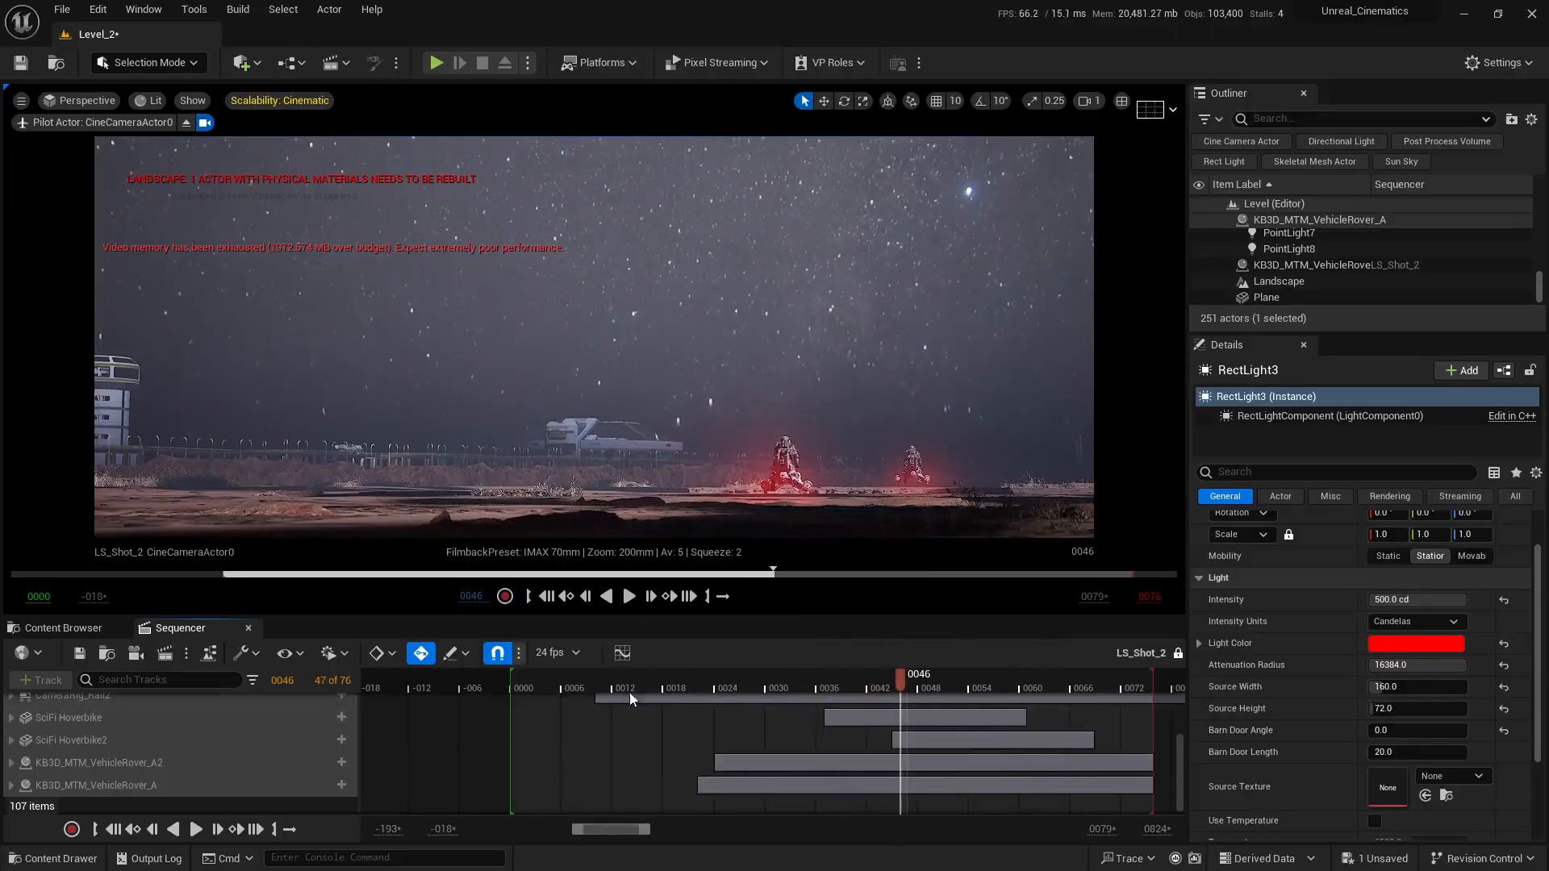
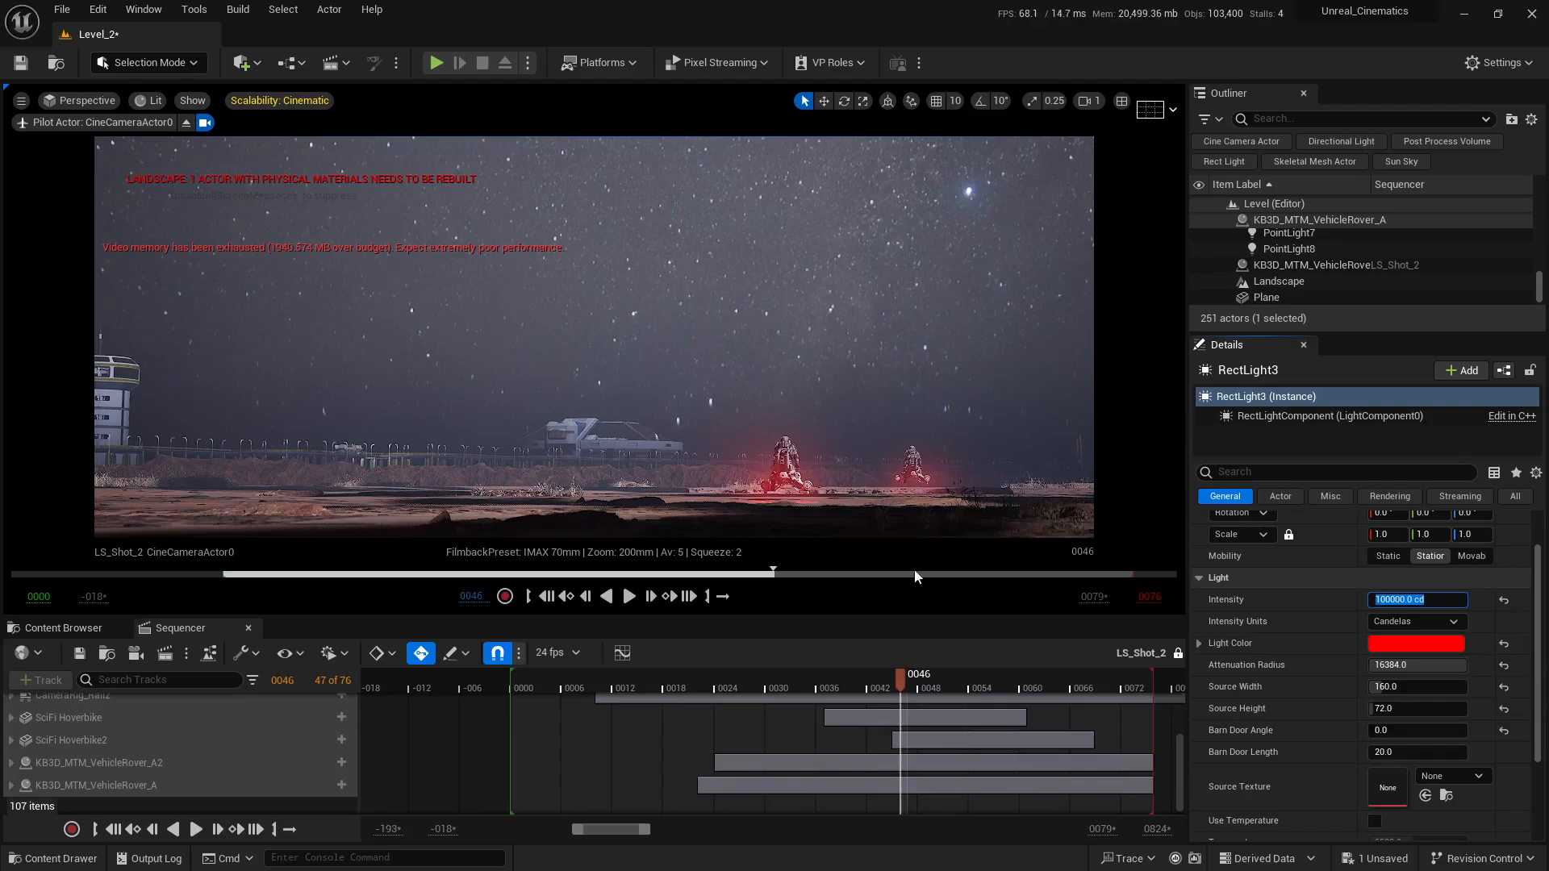
{"action": "left_click", "coordinate": [1121, 101]}
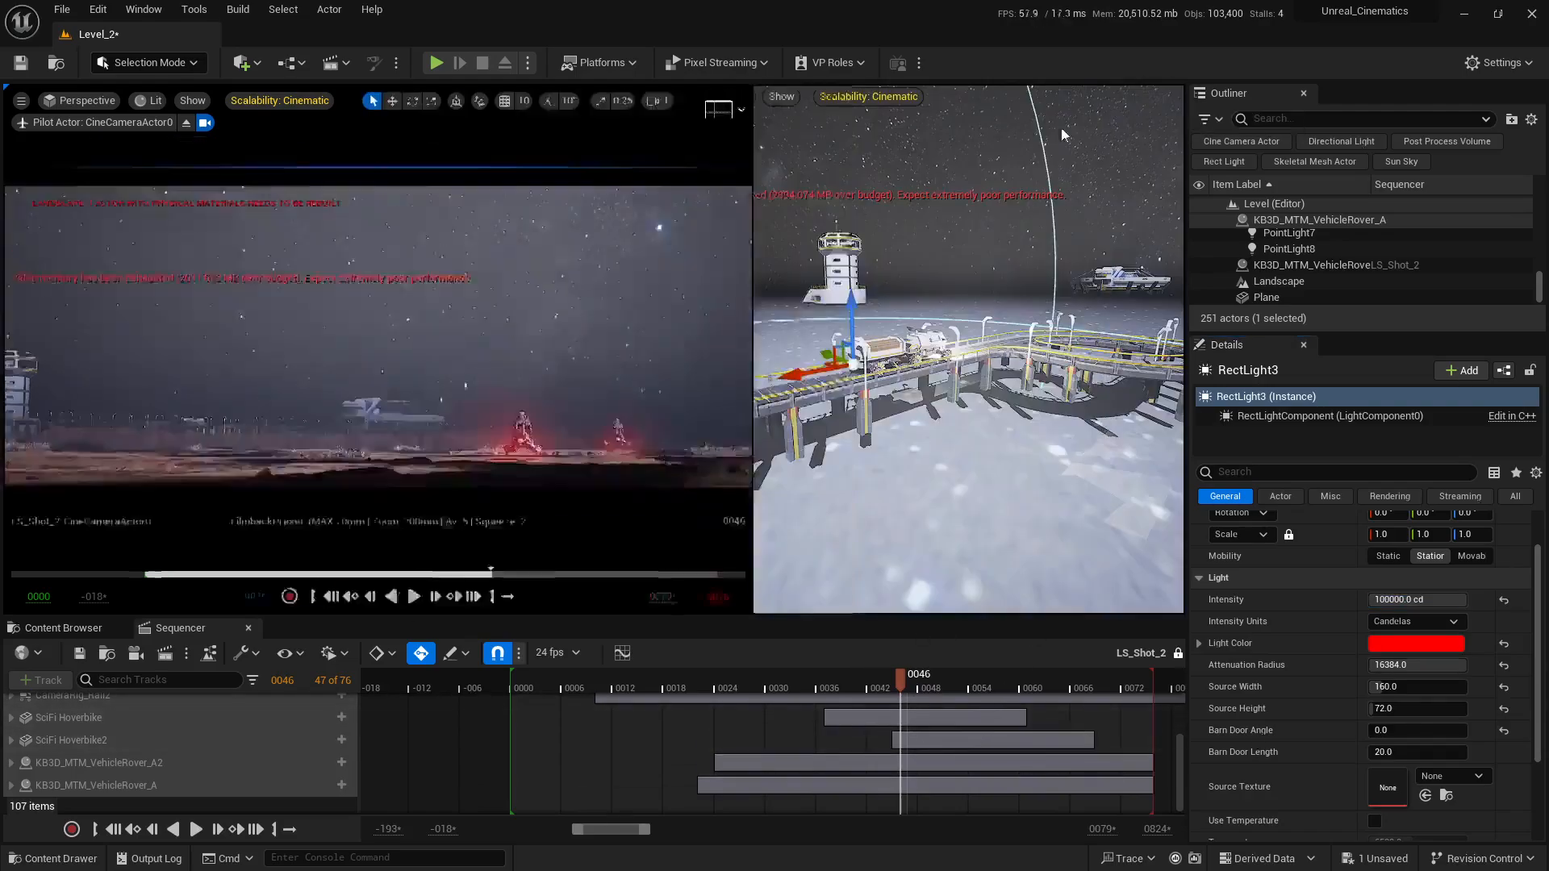
Move the playhead to frame 45 to line up the rover's rear with the red rect light
{"action": "key", "text": "w"}
{"action": "right_click_drag", "start_coordinate": [891, 349], "coordinate": [944, 397]}
{"action": "key", "text": "q"}
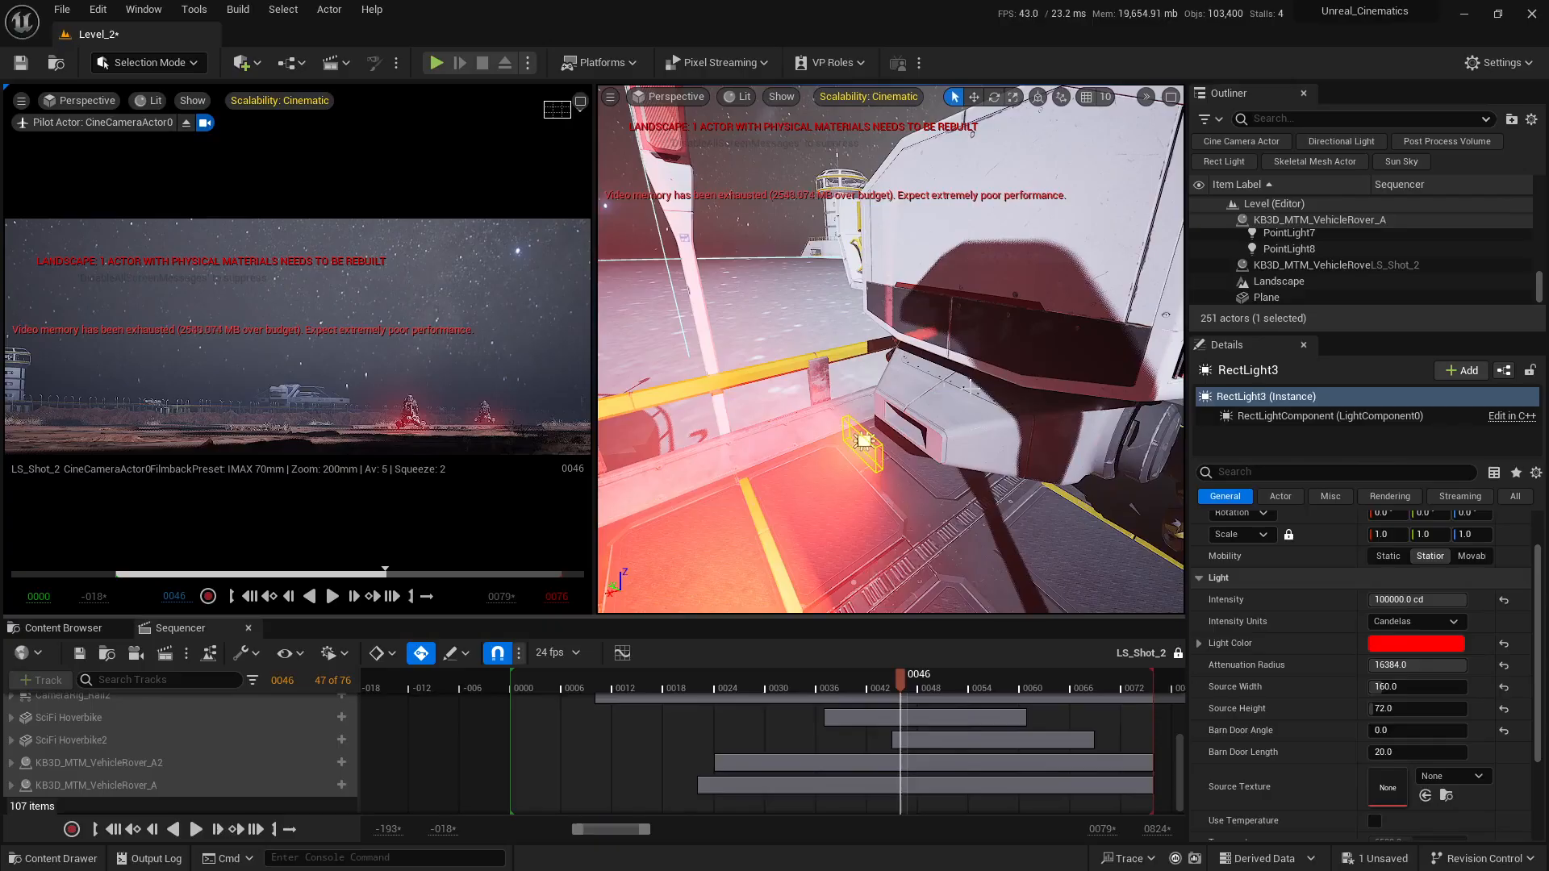
{"action": "key", "text": "a"}
{"action": "mouse_move", "coordinate": [982, 489]}
{"action": "right_mouse_down"}
{"action": "mouse_move", "coordinate": [1041, 484]}
{"action": "mouse_move", "coordinate": [982, 506]}
{"action": "right_mouse_up"}
{"action": "key", "text": "d"}
{"action": "scroll", "coordinate": [905, 697], "scroll_direction": "up", "scroll_amount": 4, "text": "ctrl"}
{"action": "left_click_drag", "start_coordinate": [912, 687], "coordinate": [899, 686]}
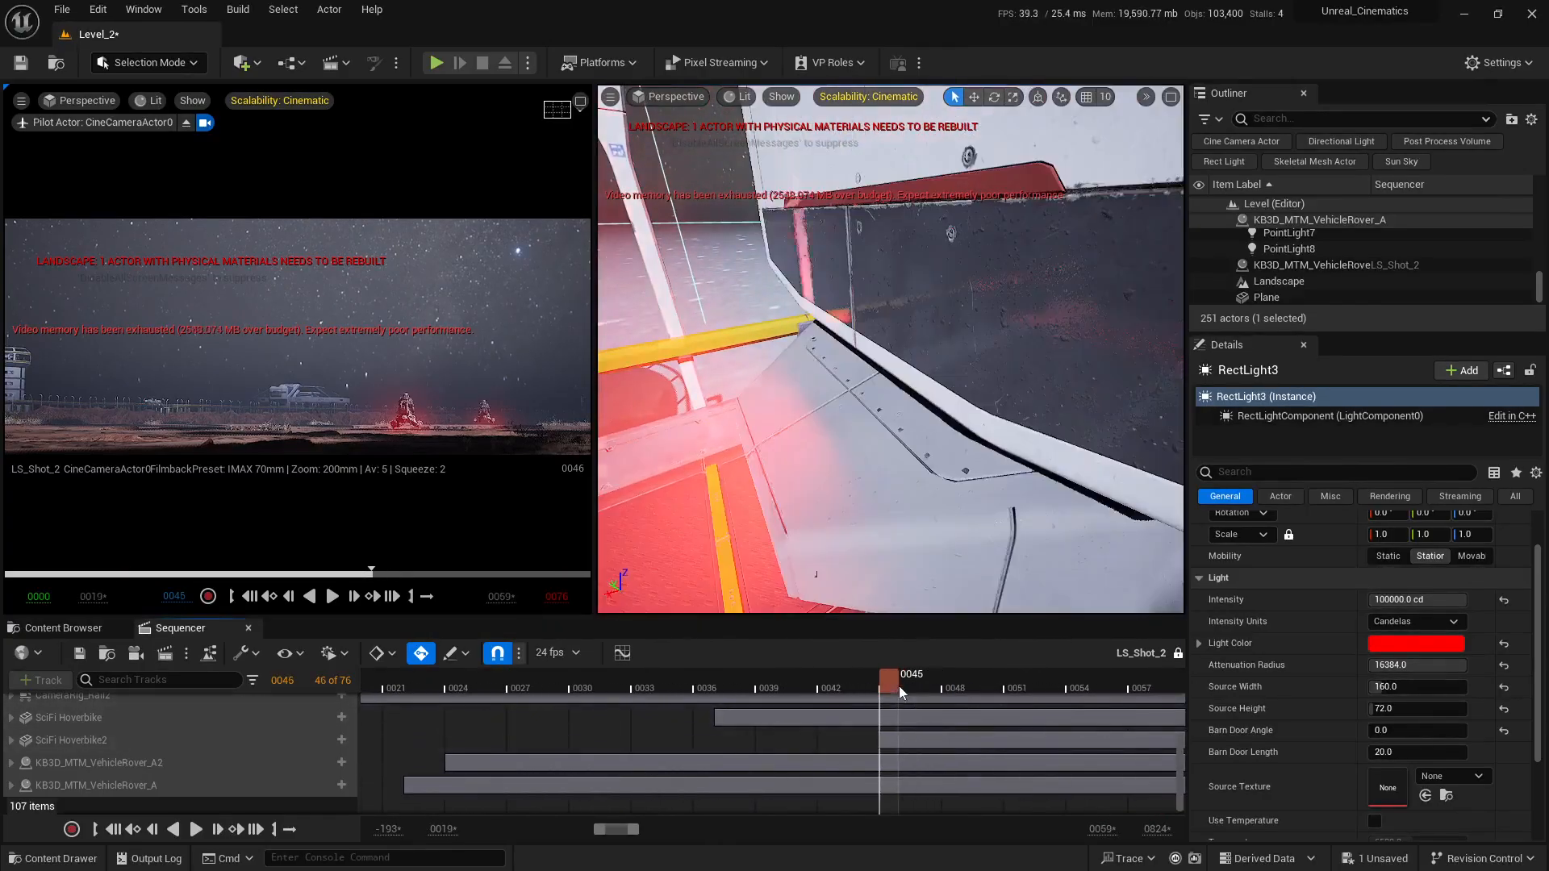
Examine the red rect light's placement against the rover's rear panel from close up and from behind
{"action": "key", "text": "s"}
{"action": "right_click_drag", "start_coordinate": [850, 450], "coordinate": [888, 452]}
{"action": "key", "text": "w"}
{"action": "key", "text": "a"}
{"action": "right_click_drag", "start_coordinate": [748, 556], "coordinate": [803, 552]}
{"action": "key", "text": "w"}
{"action": "right_click_drag", "start_coordinate": [831, 403], "coordinate": [831, 399]}
{"action": "key", "text": "q"}
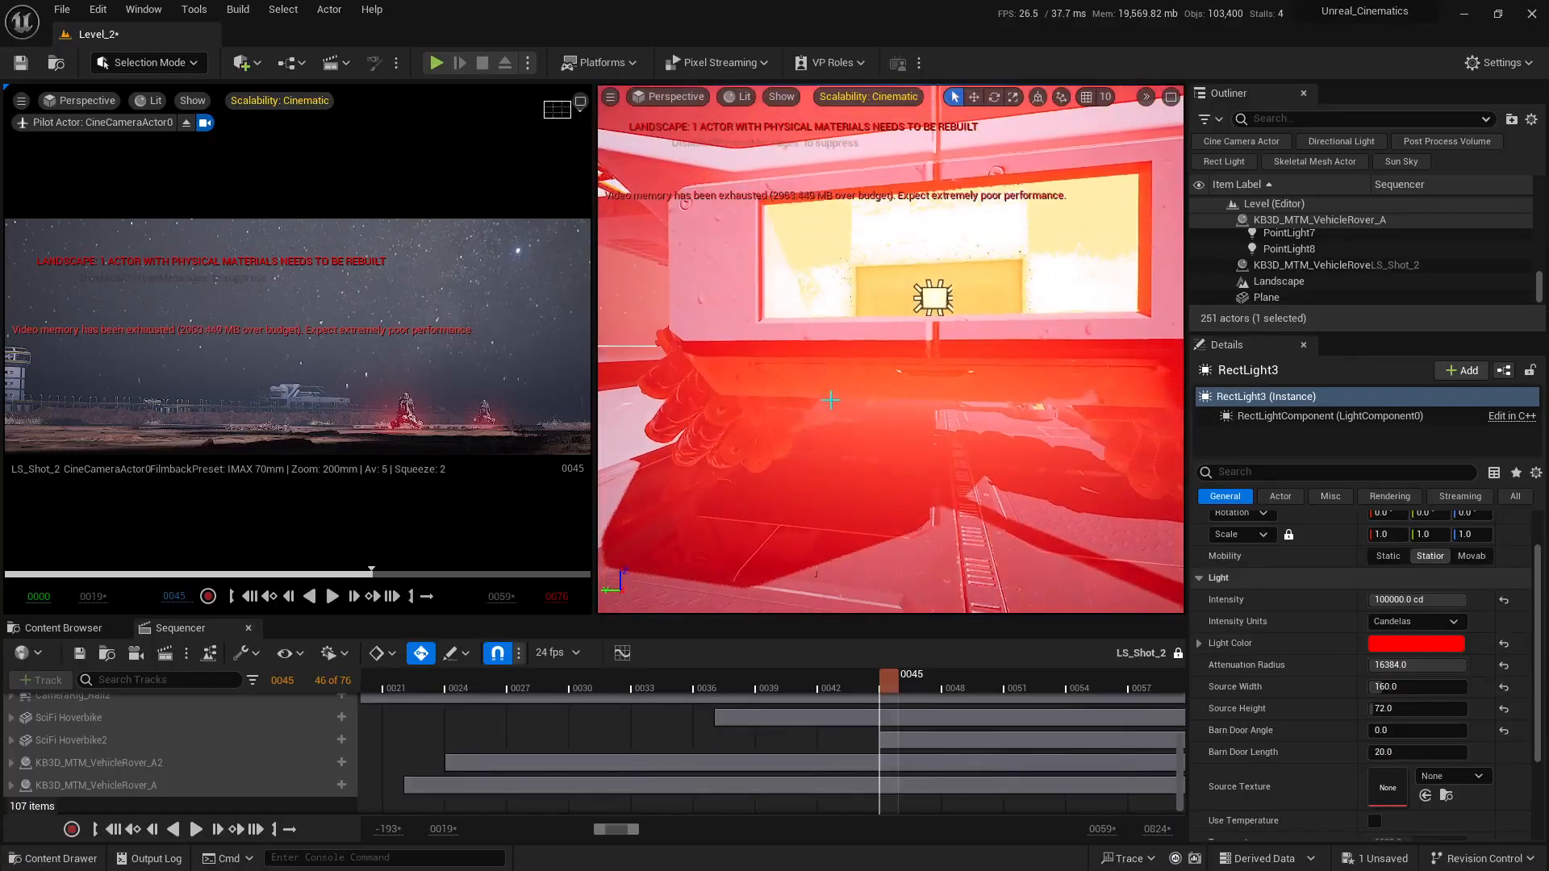
{"action": "key", "text": "s"}
{"action": "right_click_drag", "start_coordinate": [933, 302], "coordinate": [965, 327]}
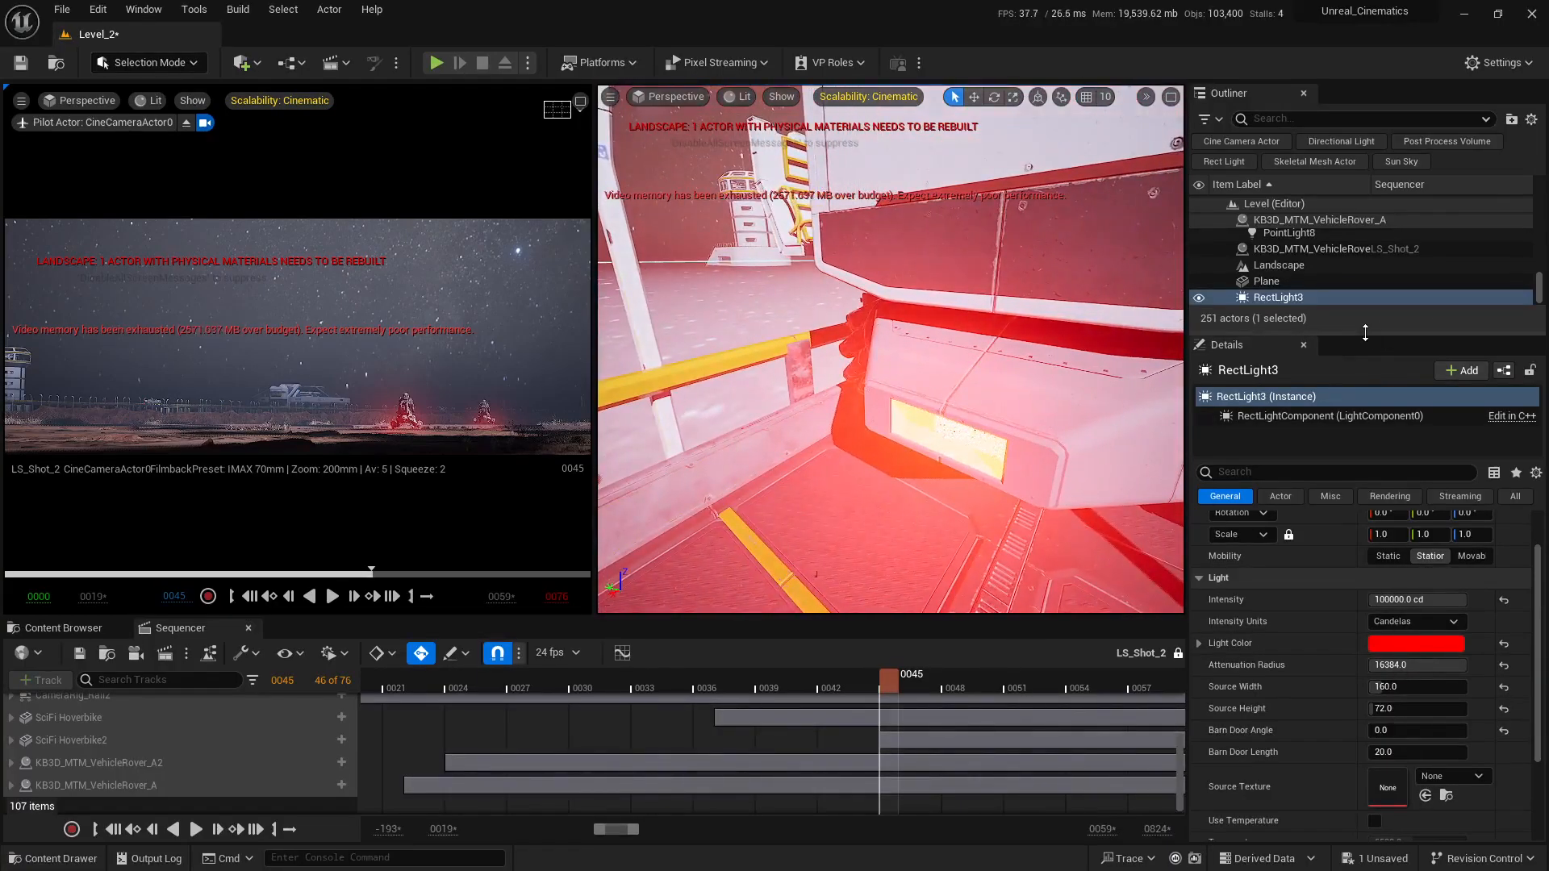
Attach RectLight3 to the rover that already carries PointLight7 and PointLight8
{"action": "left_click_drag", "start_coordinate": [1366, 332], "coordinate": [1365, 667]}
{"action": "scroll", "coordinate": [1299, 536], "scroll_direction": "up", "scroll_amount": 2}
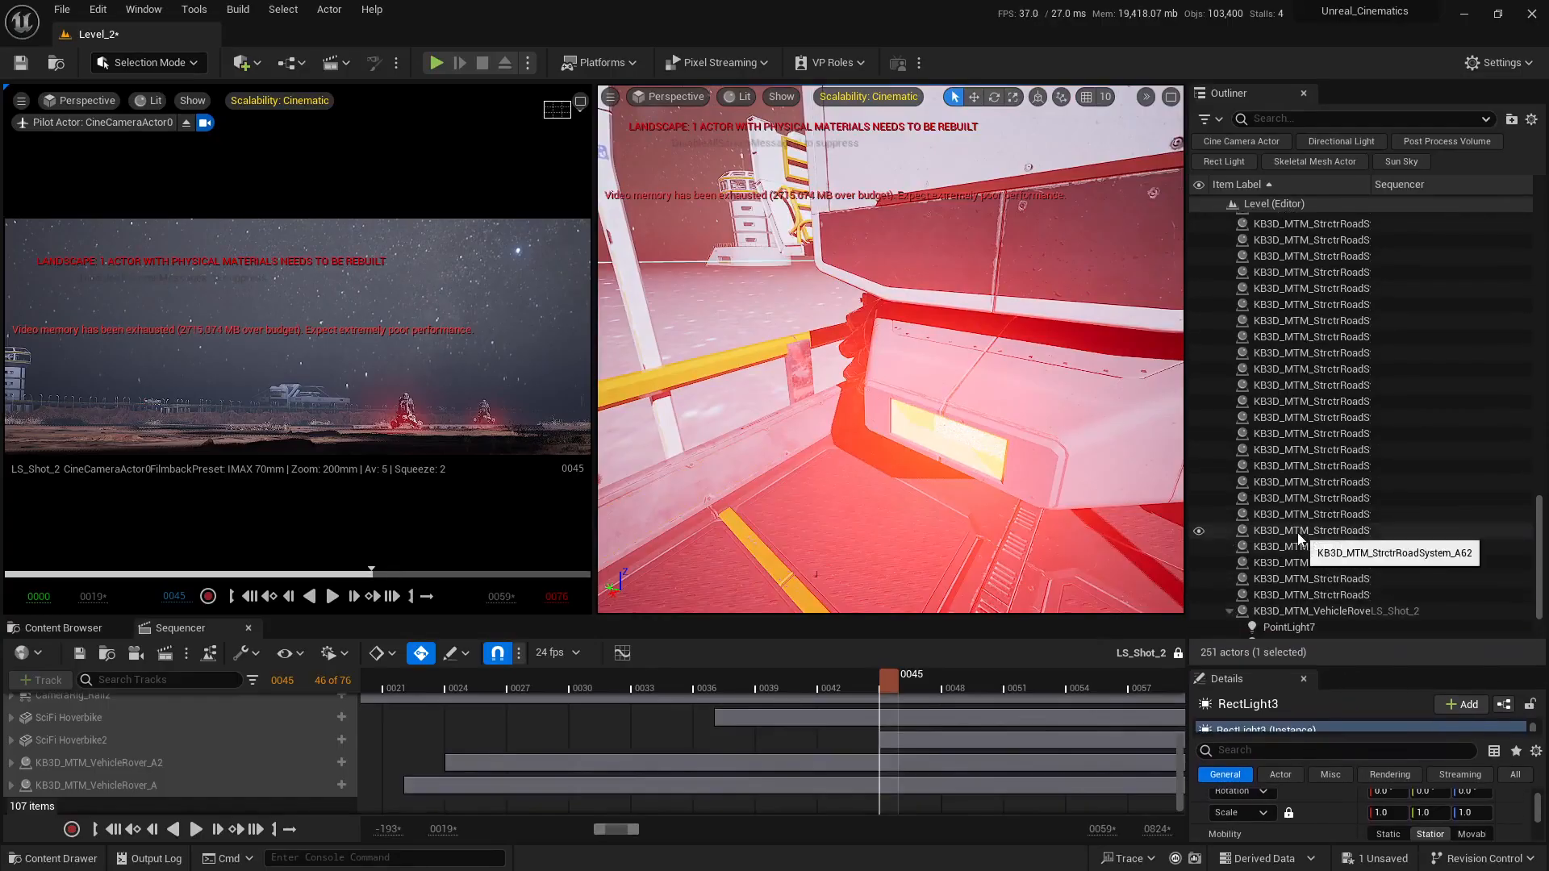
{"action": "scroll", "coordinate": [1299, 537], "scroll_direction": "down", "scroll_amount": 2}
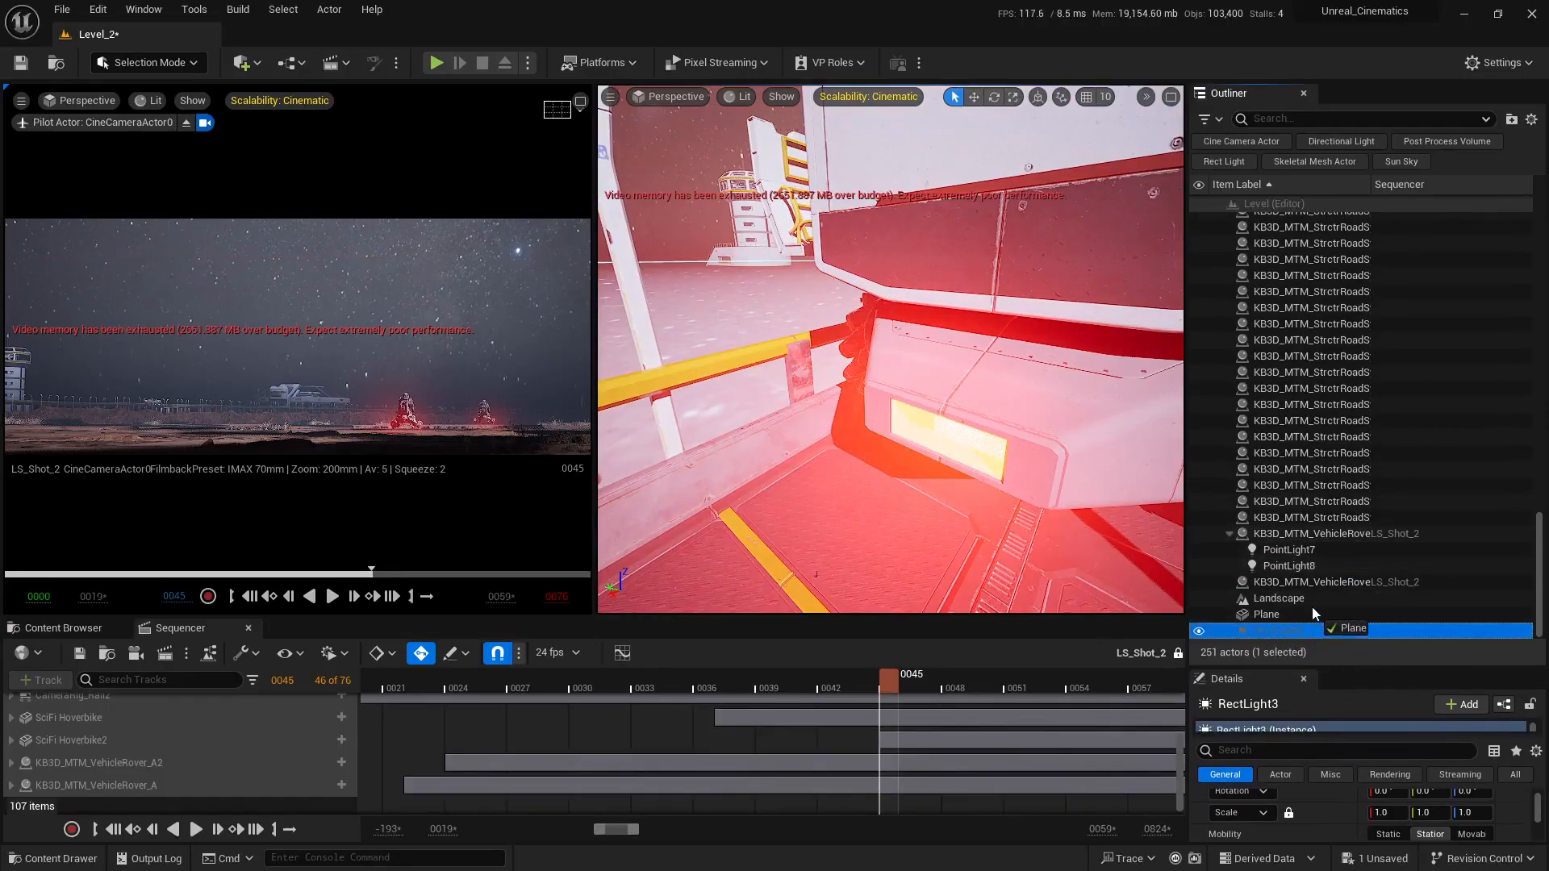
{"action": "left_click_drag", "start_coordinate": [1312, 606], "coordinate": [1315, 536]}
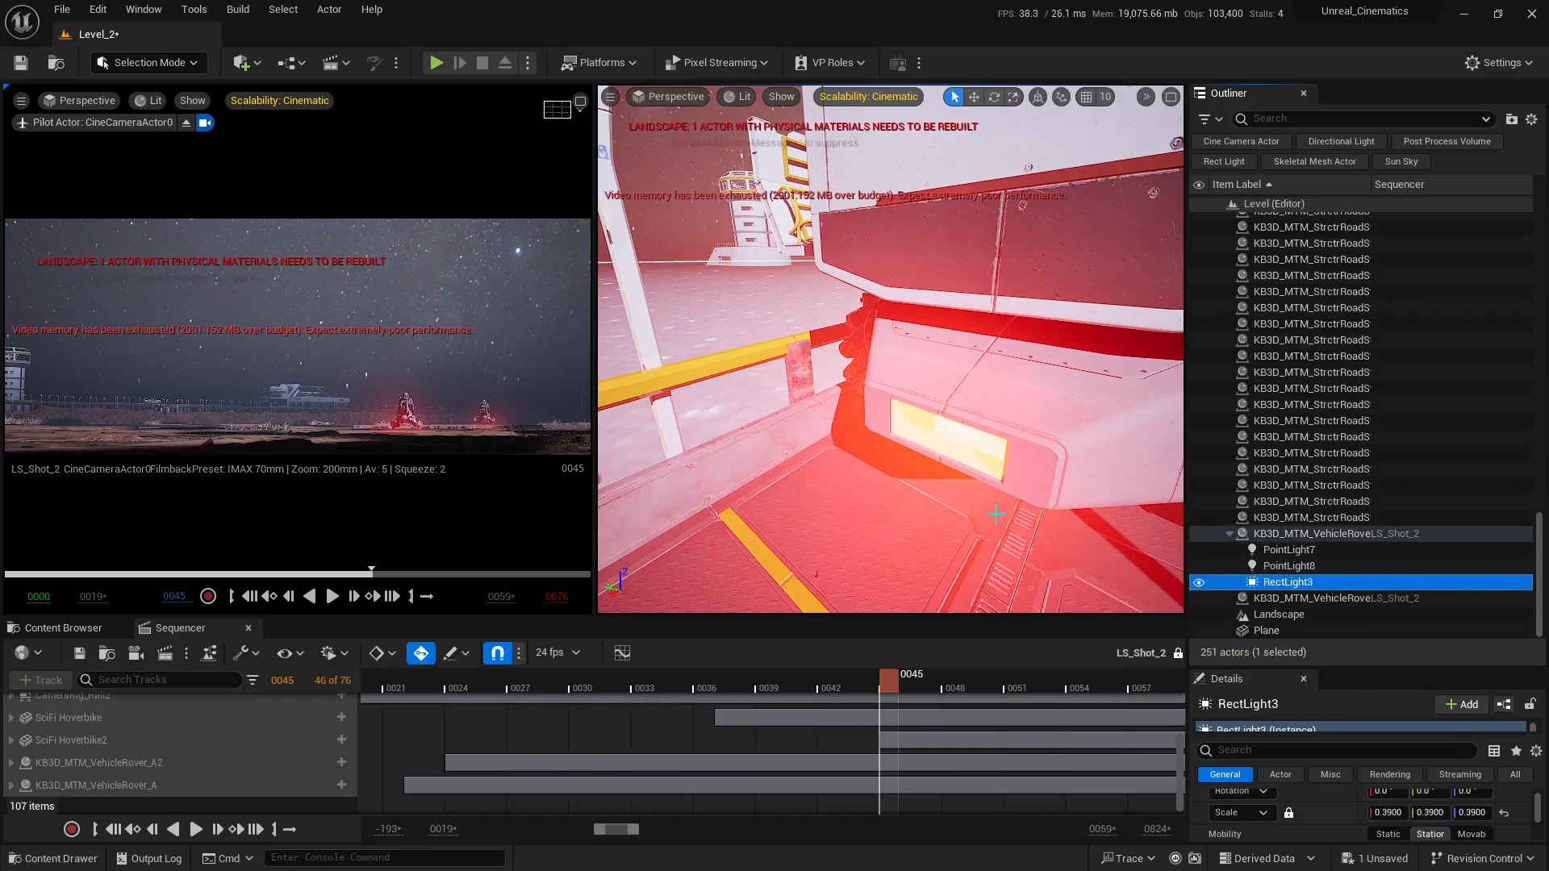
Scrub the sequence to frame 52 to check the red light's motion with the rover, and save the level
{"action": "key", "text": "s"}
{"action": "mouse_move", "coordinate": [891, 350]}
{"action": "right_mouse_down"}
{"action": "mouse_move", "coordinate": [904, 395]}
{"action": "mouse_move", "coordinate": [928, 379]}
{"action": "mouse_move", "coordinate": [909, 353]}
{"action": "right_mouse_up"}
{"action": "scroll", "coordinate": [785, 723], "scroll_direction": "down", "scroll_amount": 6, "text": "ctrl"}
{"action": "right_click_drag", "start_coordinate": [791, 738], "coordinate": [712, 756]}
{"action": "left_click_drag", "start_coordinate": [656, 686], "coordinate": [873, 691]}
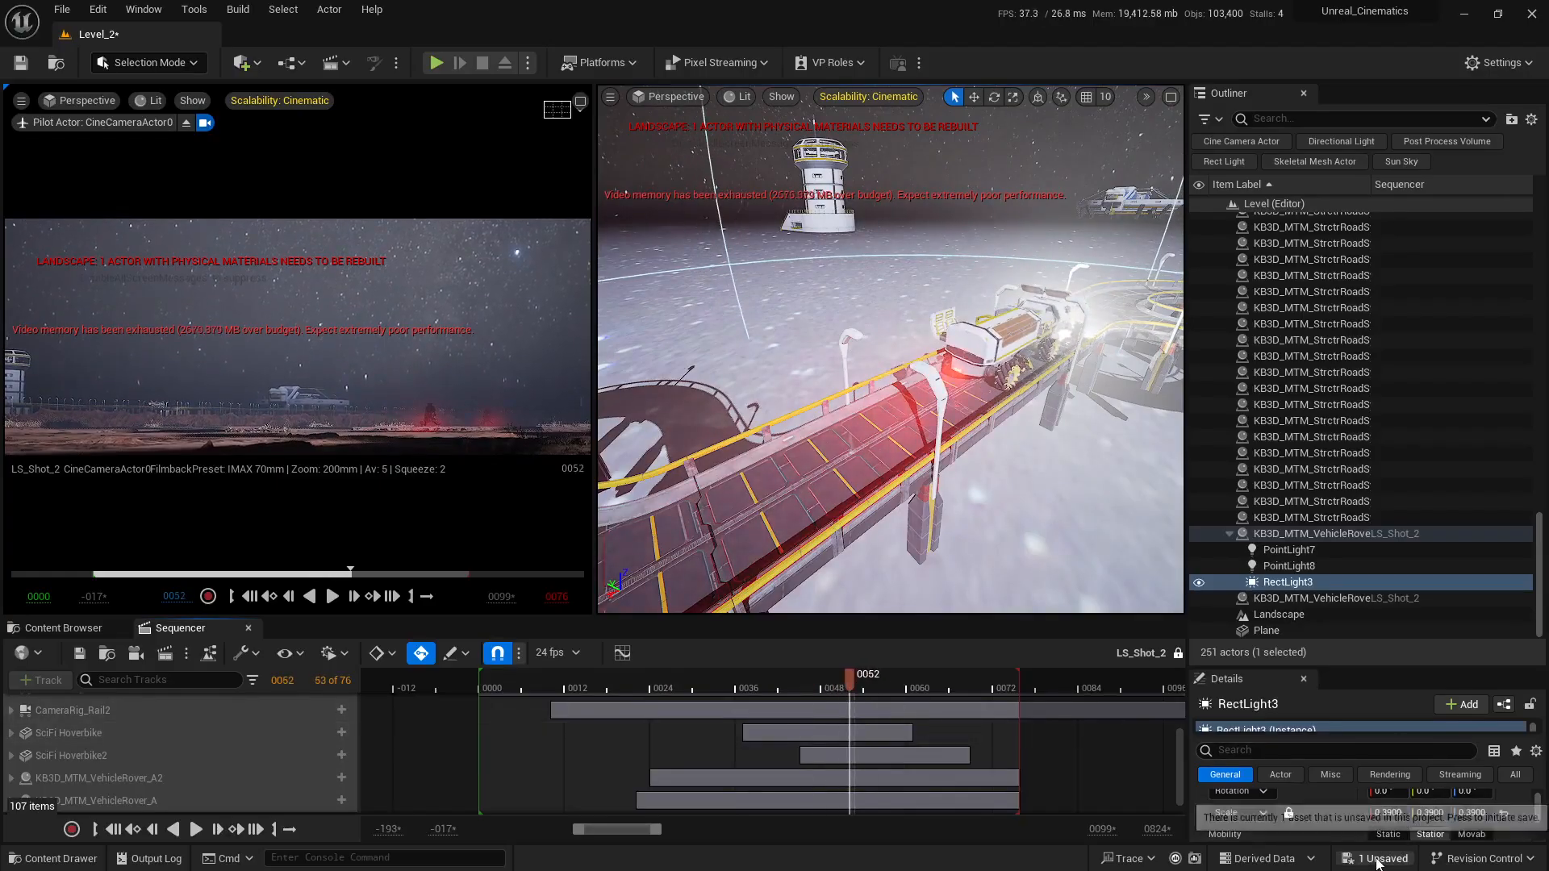
{"action": "left_click", "coordinate": [1377, 860]}
{"action": "left_click", "coordinate": [908, 605]}
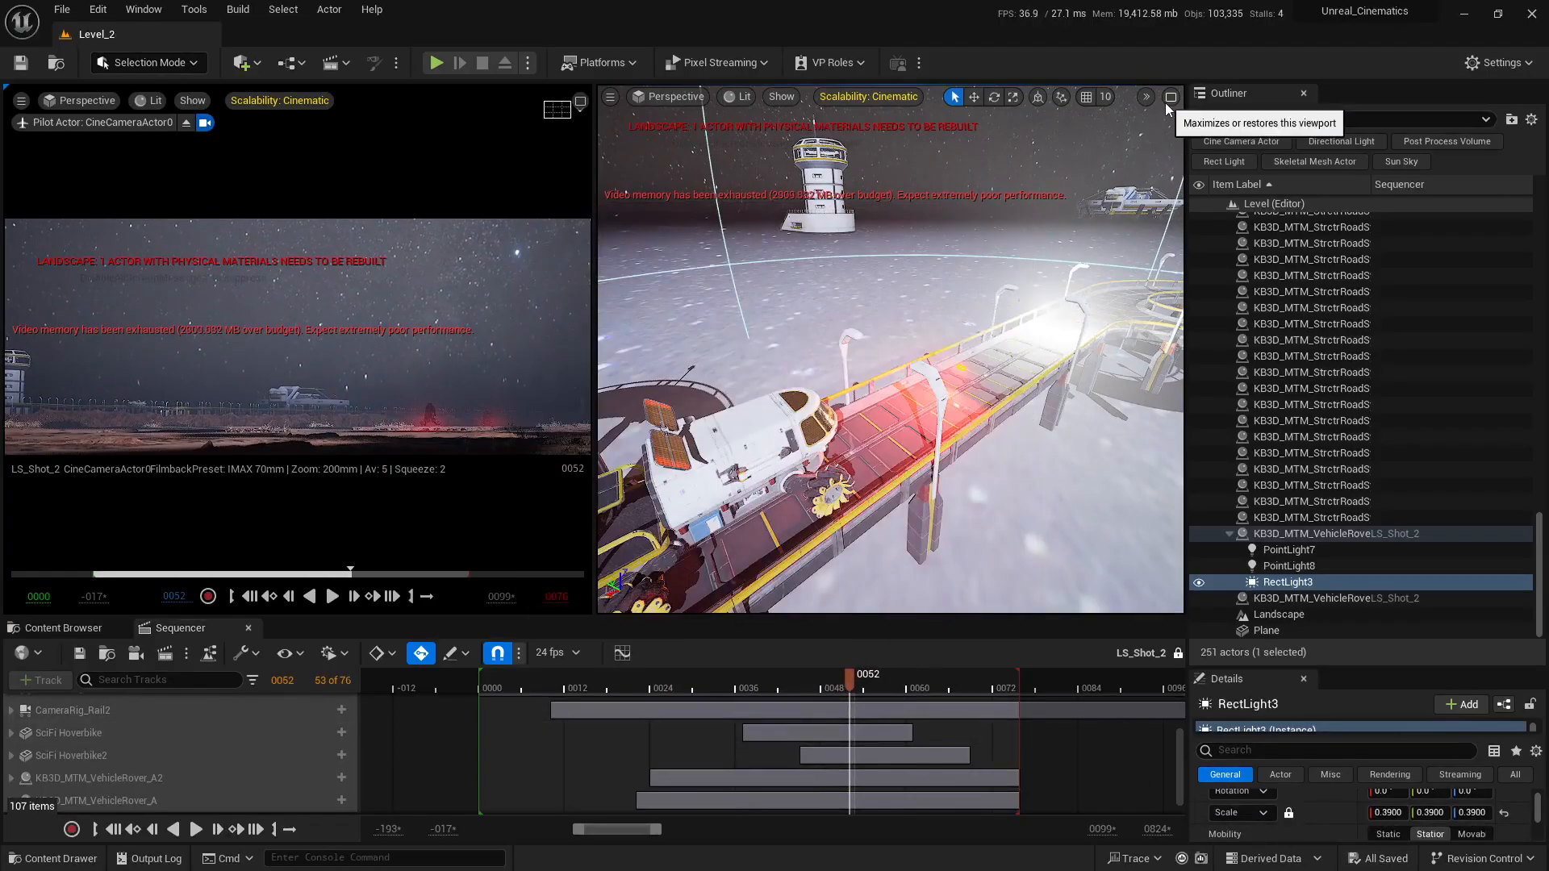
Enlarge the free perspective view and scrub the sequence to frame 30 with the whole rover in view
{"action": "left_click", "coordinate": [1169, 100]}
{"action": "right_click_drag", "start_coordinate": [595, 349], "coordinate": [500, 355]}
{"action": "scroll", "coordinate": [323, 376], "scroll_direction": "up", "scroll_amount": 1}
{"action": "scroll", "coordinate": [500, 363], "scroll_direction": "up", "scroll_amount": 5}
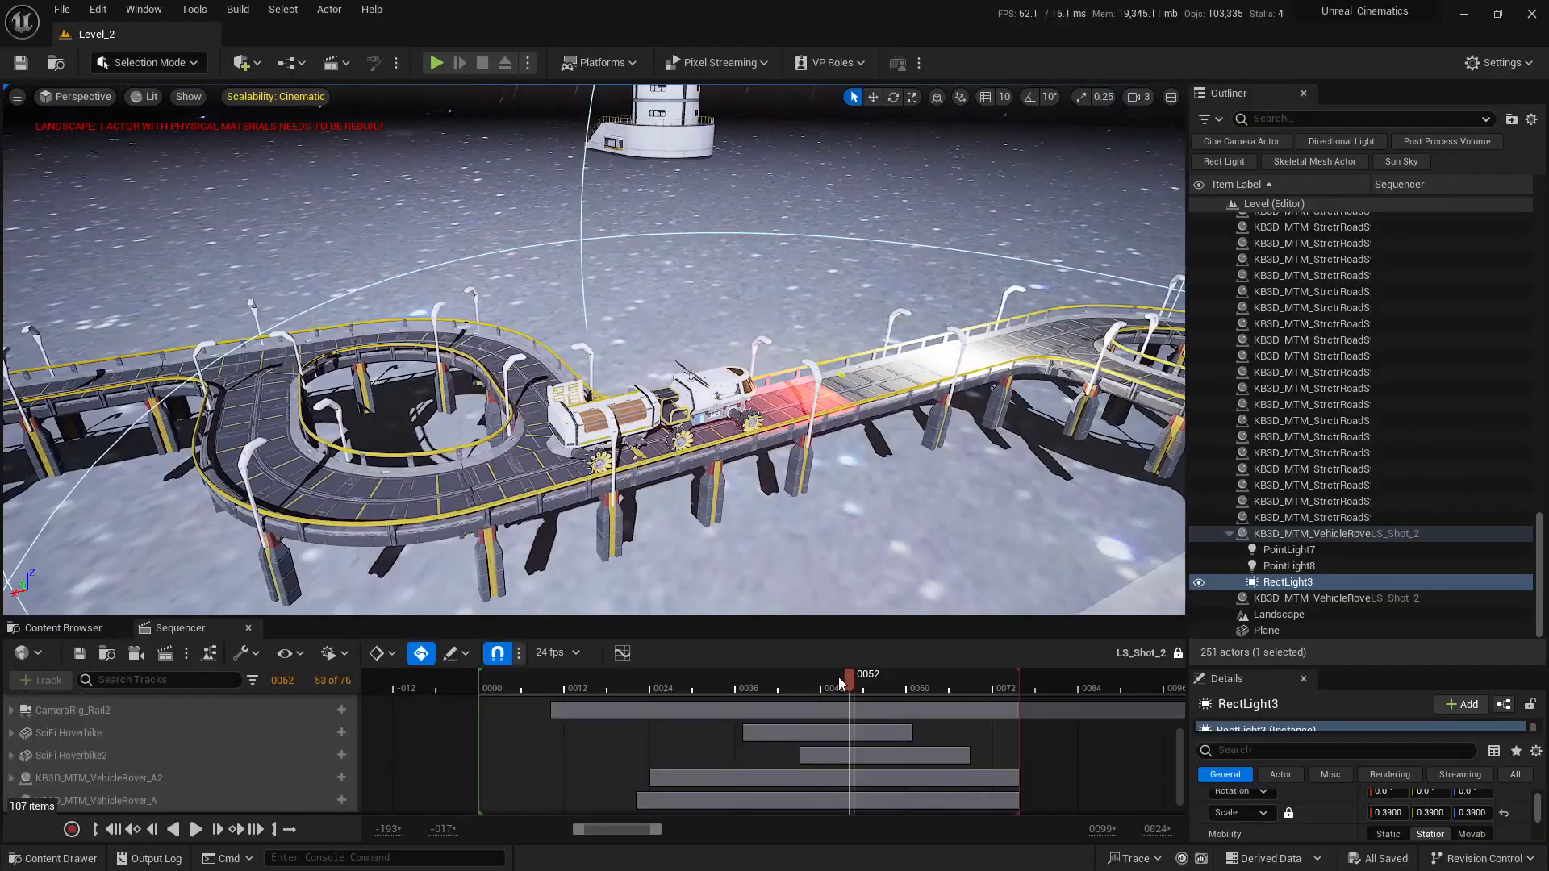
{"action": "left_click_drag", "start_coordinate": [839, 677], "coordinate": [651, 685]}
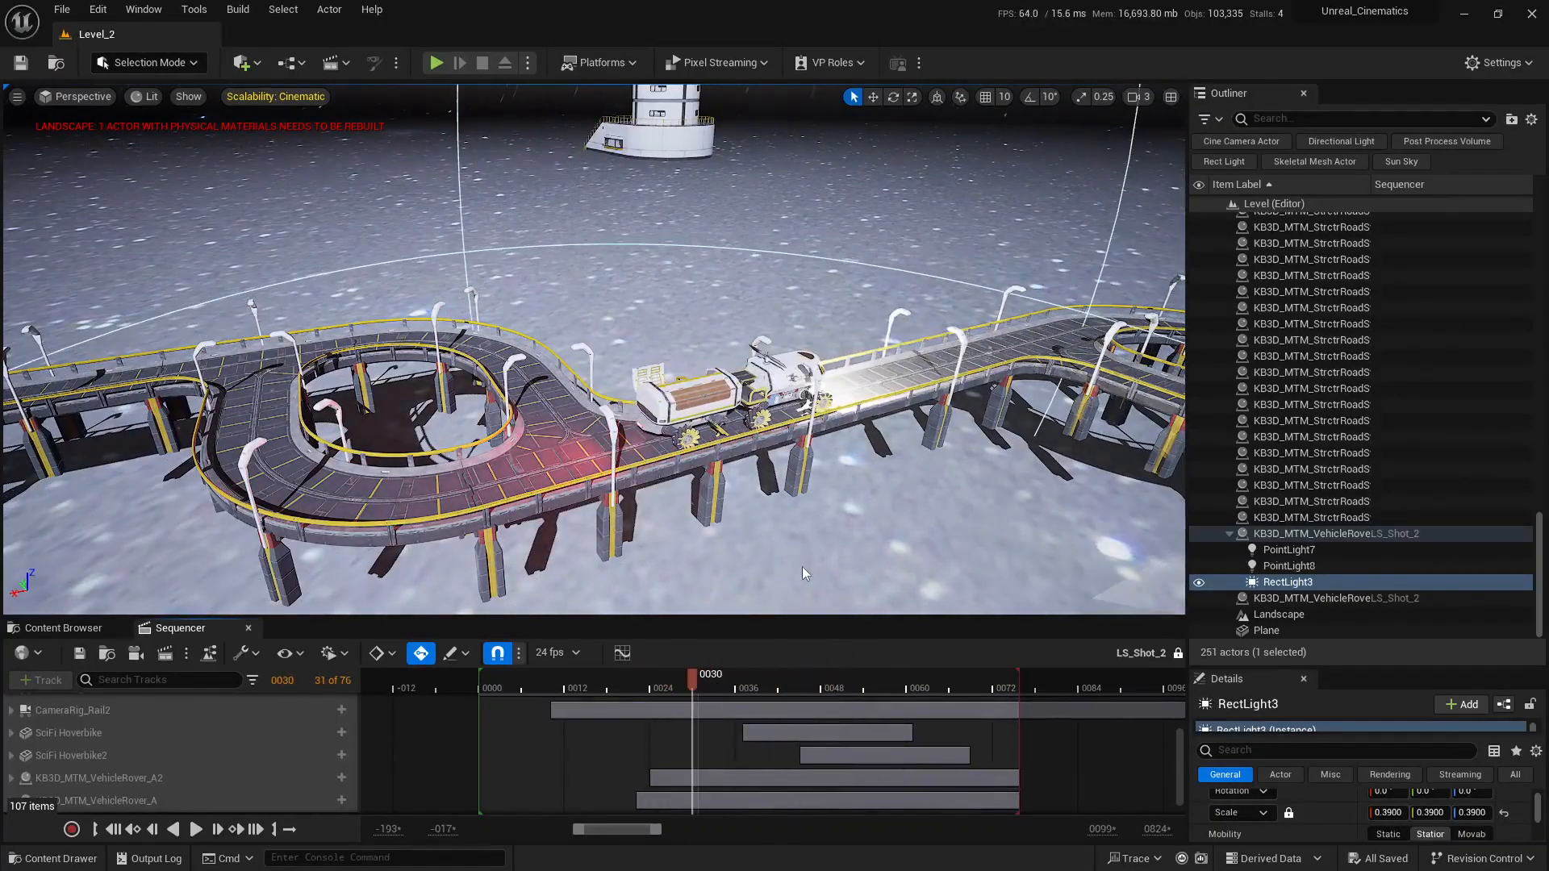
Select both point lights, PointLight7 and PointLight8, at the front of the rover
{"action": "key", "text": "w"}
{"action": "right_click_drag", "start_coordinate": [802, 566], "coordinate": [629, 549]}
{"action": "key", "text": "d"}
{"action": "scroll", "coordinate": [802, 567], "scroll_direction": "down", "scroll_amount": 1}
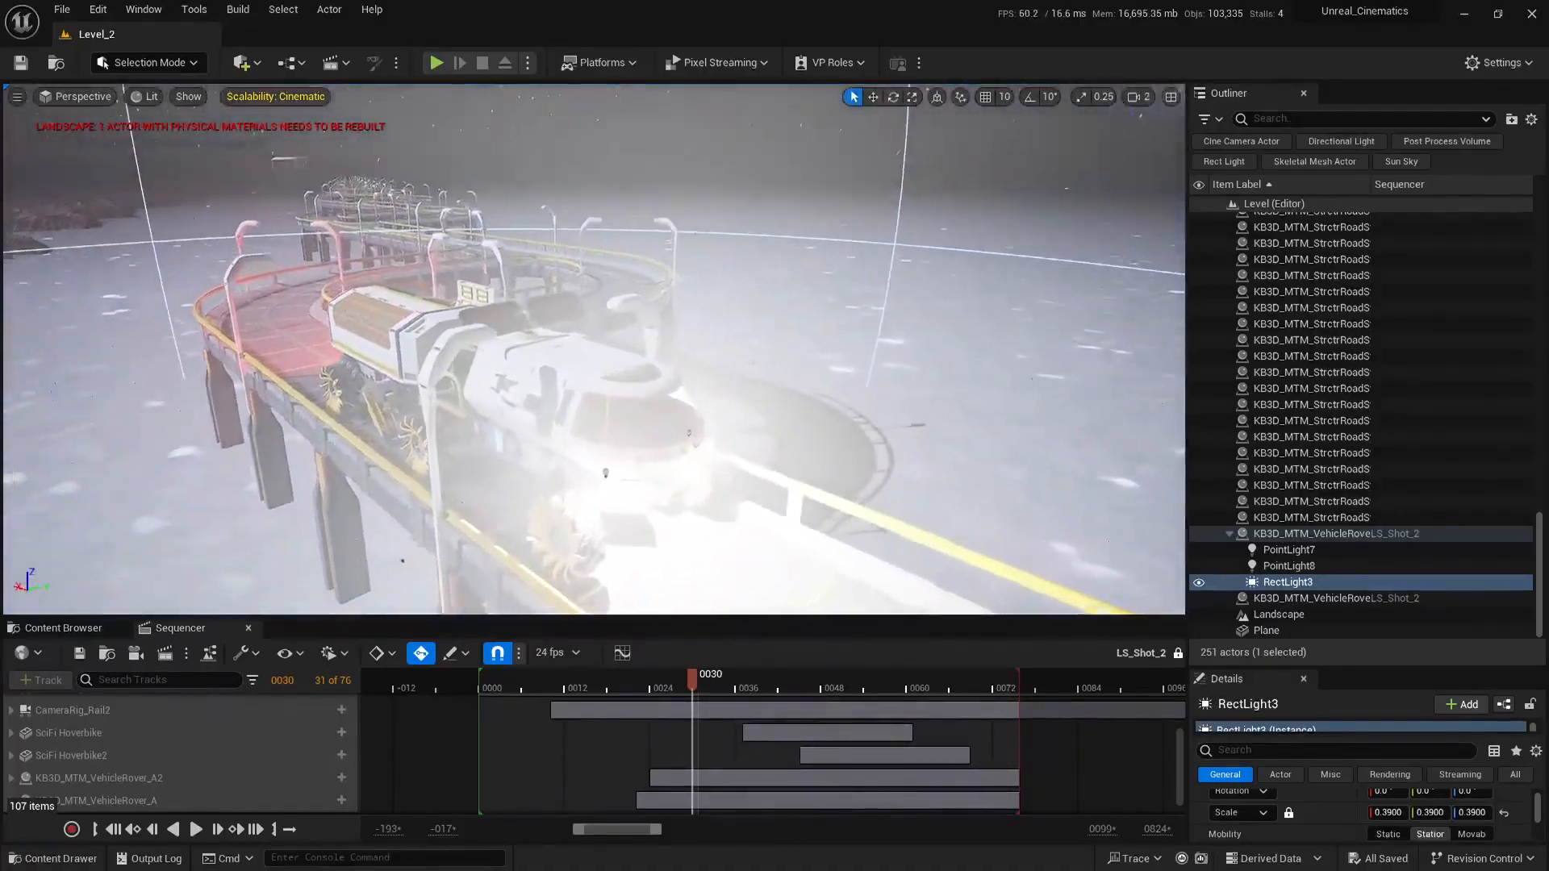
{"action": "key", "text": "w"}
{"action": "mouse_move", "coordinate": [705, 474]}
{"action": "right_mouse_down"}
{"action": "mouse_move", "coordinate": [695, 505]}
{"action": "mouse_move", "coordinate": [714, 489]}
{"action": "mouse_move", "coordinate": [705, 474]}
{"action": "right_mouse_up"}
{"action": "scroll", "coordinate": [705, 474], "scroll_direction": "down", "scroll_amount": 1}
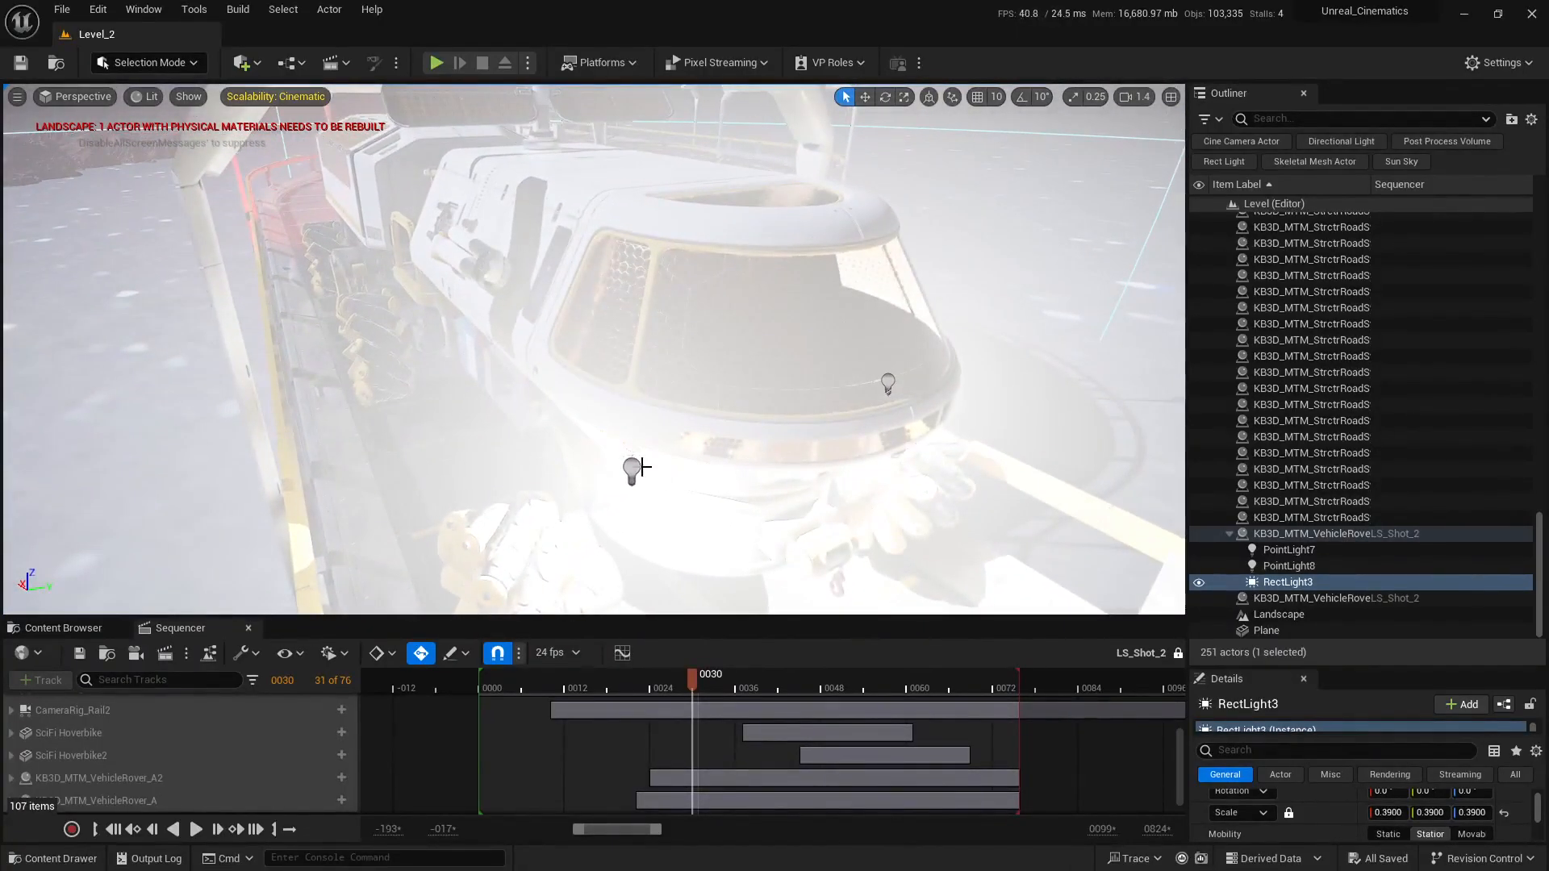
{"action": "left_click", "coordinate": [631, 466]}
{"action": "key", "text": "d"}
{"action": "right_click_drag", "start_coordinate": [872, 401], "coordinate": [734, 399]}
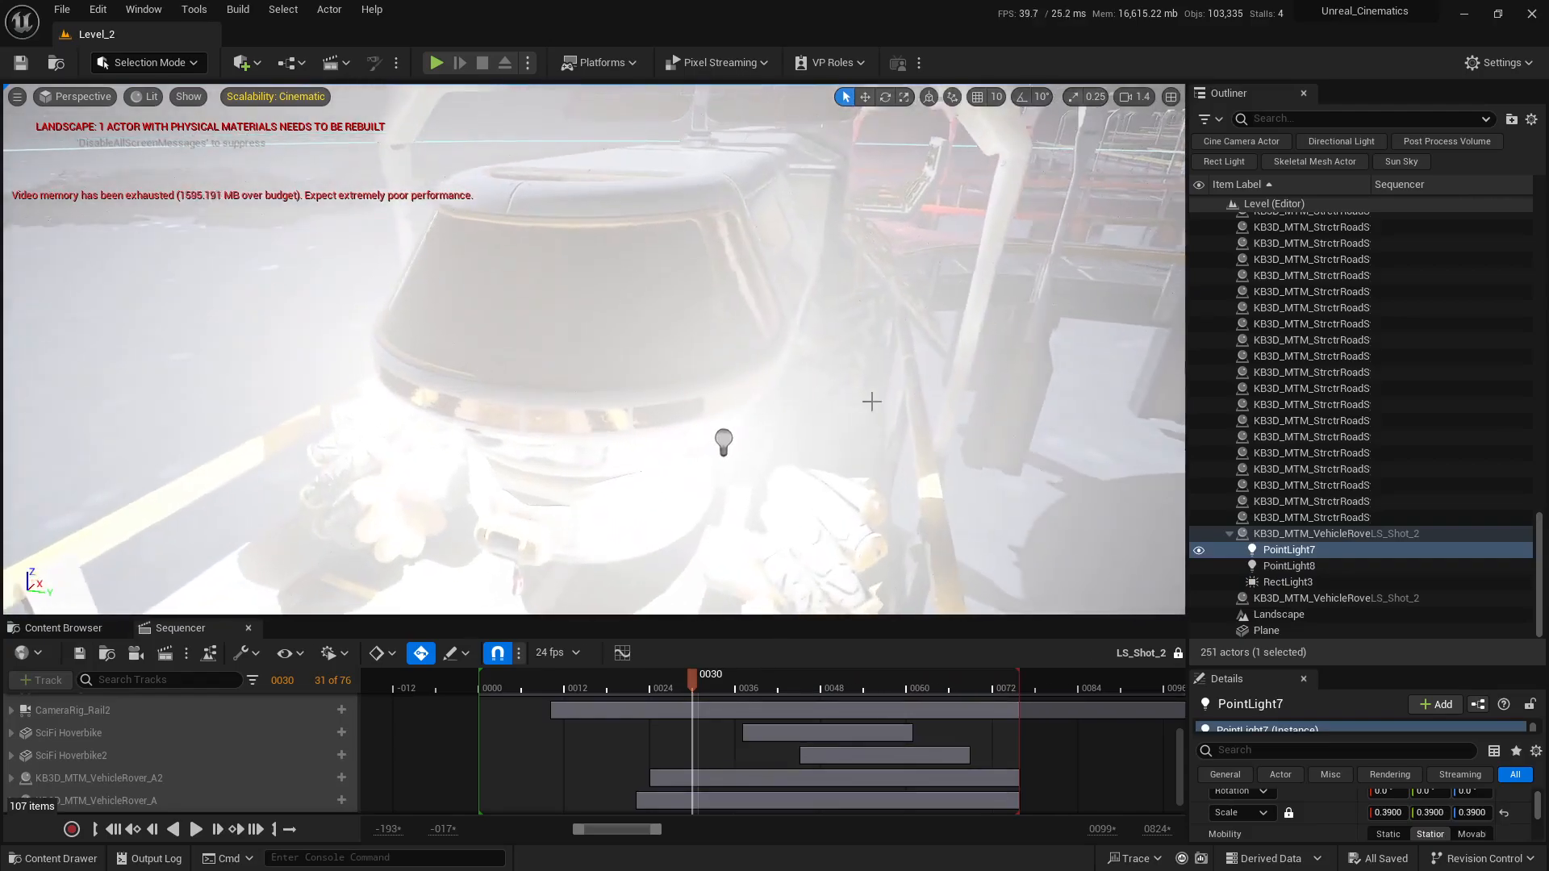
{"action": "key", "text": "w"}
{"action": "left_click", "coordinate": [725, 443], "text": "ctrl"}
Duplicate the two front point lights along the road, away from the rover
{"action": "key", "text": "a"}
{"action": "right_click_drag", "start_coordinate": [864, 428], "coordinate": [1105, 456]}
{"action": "key", "text": "s"}
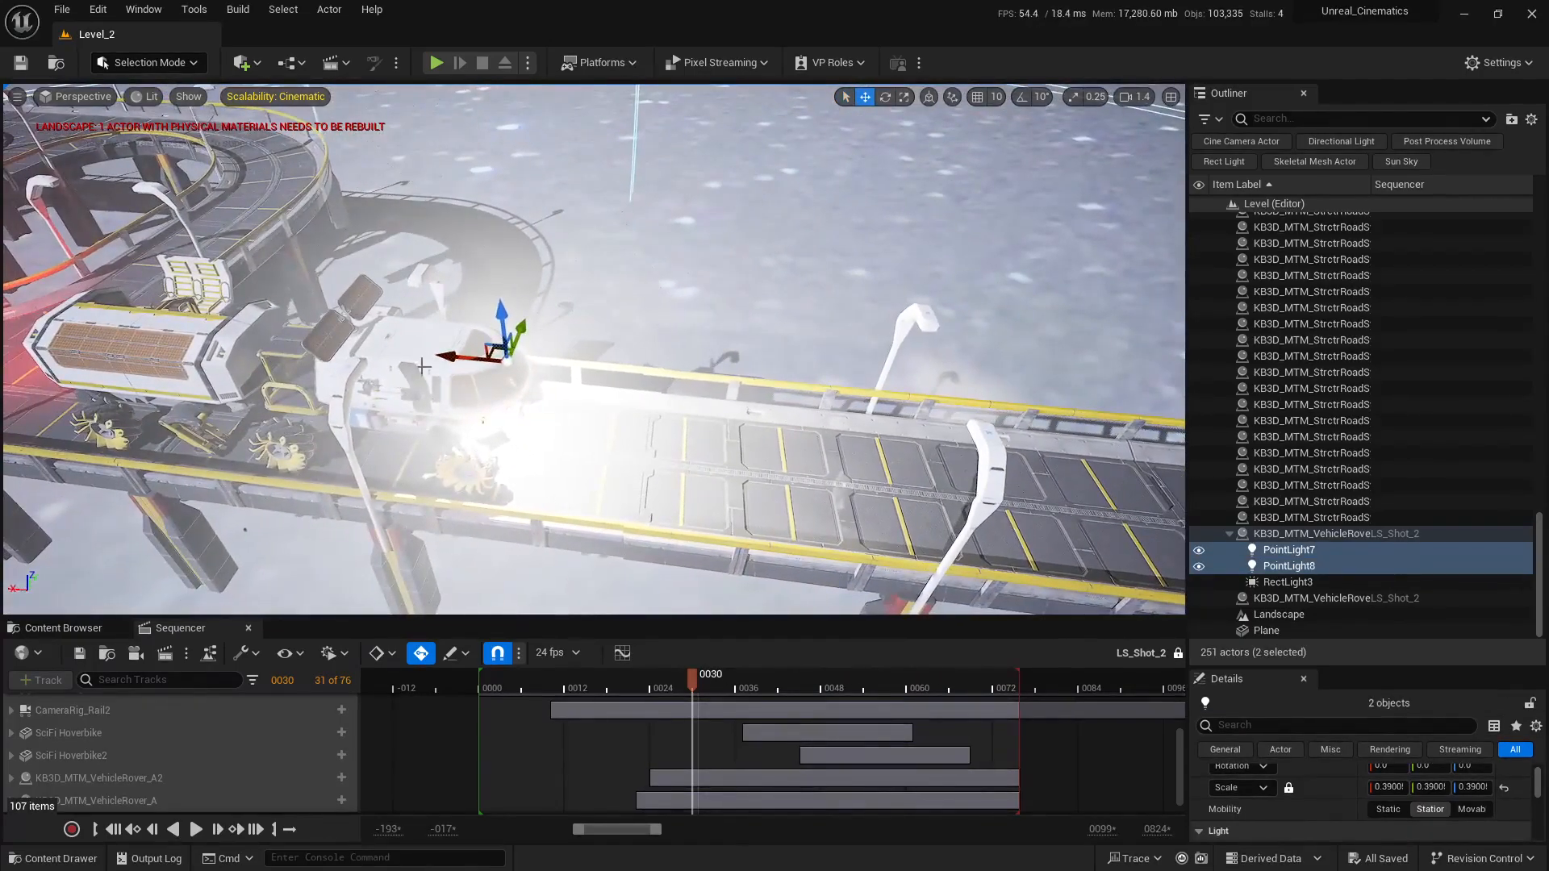
{"action": "left_click_drag", "start_coordinate": [453, 357], "coordinate": [1070, 418], "text": "alt"}
Move the two duplicated point lights back over the road, just in front of the rover's cab
{"action": "right_click_drag", "start_coordinate": [965, 443], "coordinate": [1013, 403]}
{"action": "scroll", "coordinate": [965, 443], "scroll_direction": "up", "scroll_amount": 2}
{"action": "key", "text": "s"}
{"action": "scroll", "coordinate": [965, 443], "scroll_direction": "up", "scroll_amount": 10}
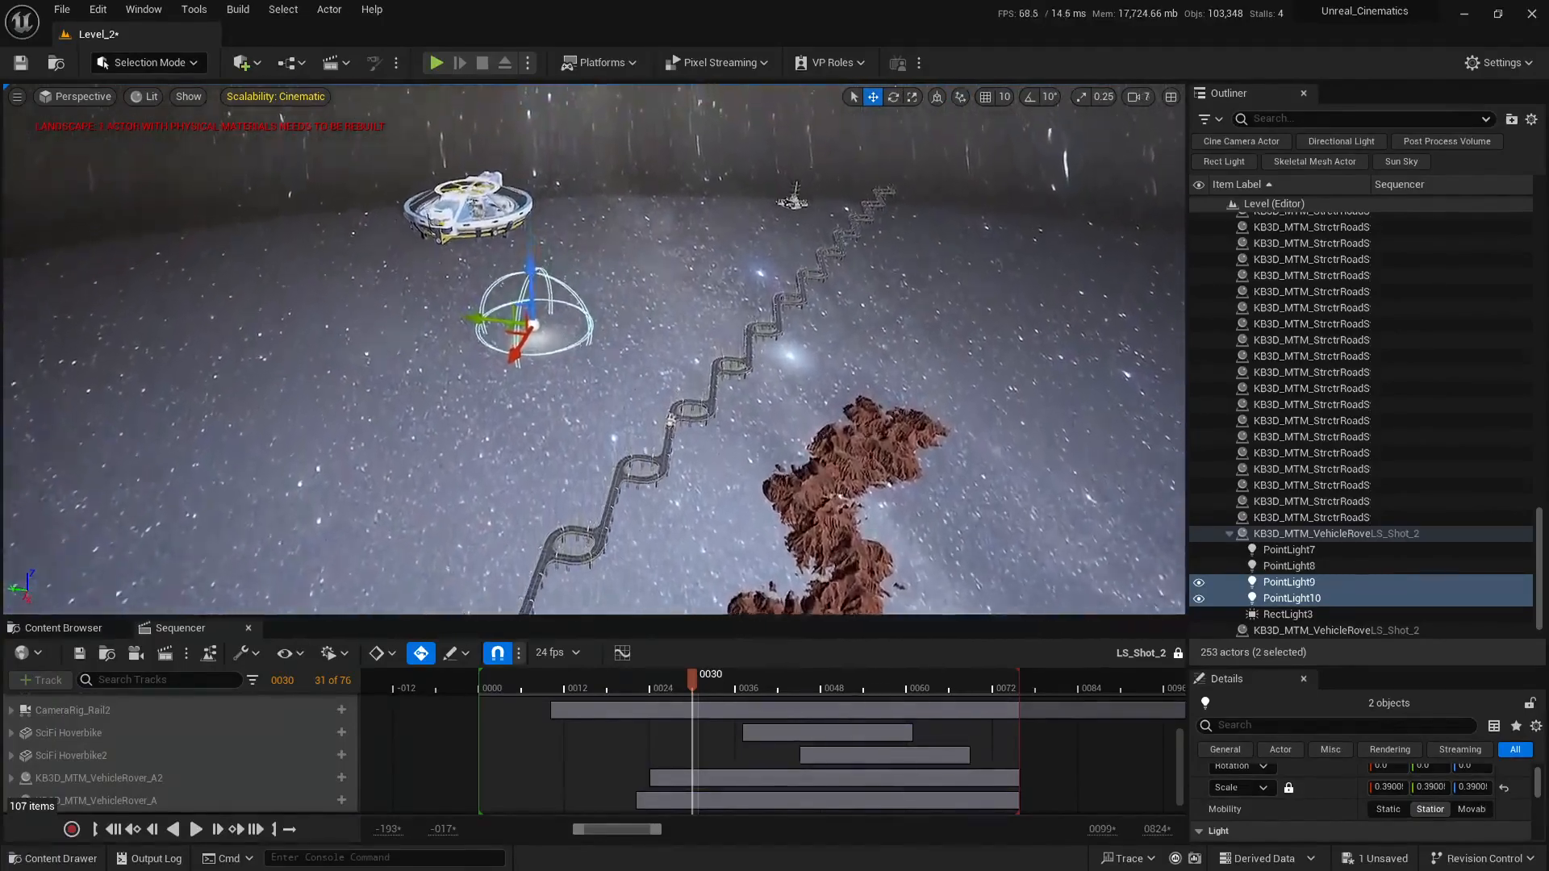
{"action": "right_click_drag", "start_coordinate": [594, 349], "coordinate": [594, 360]}
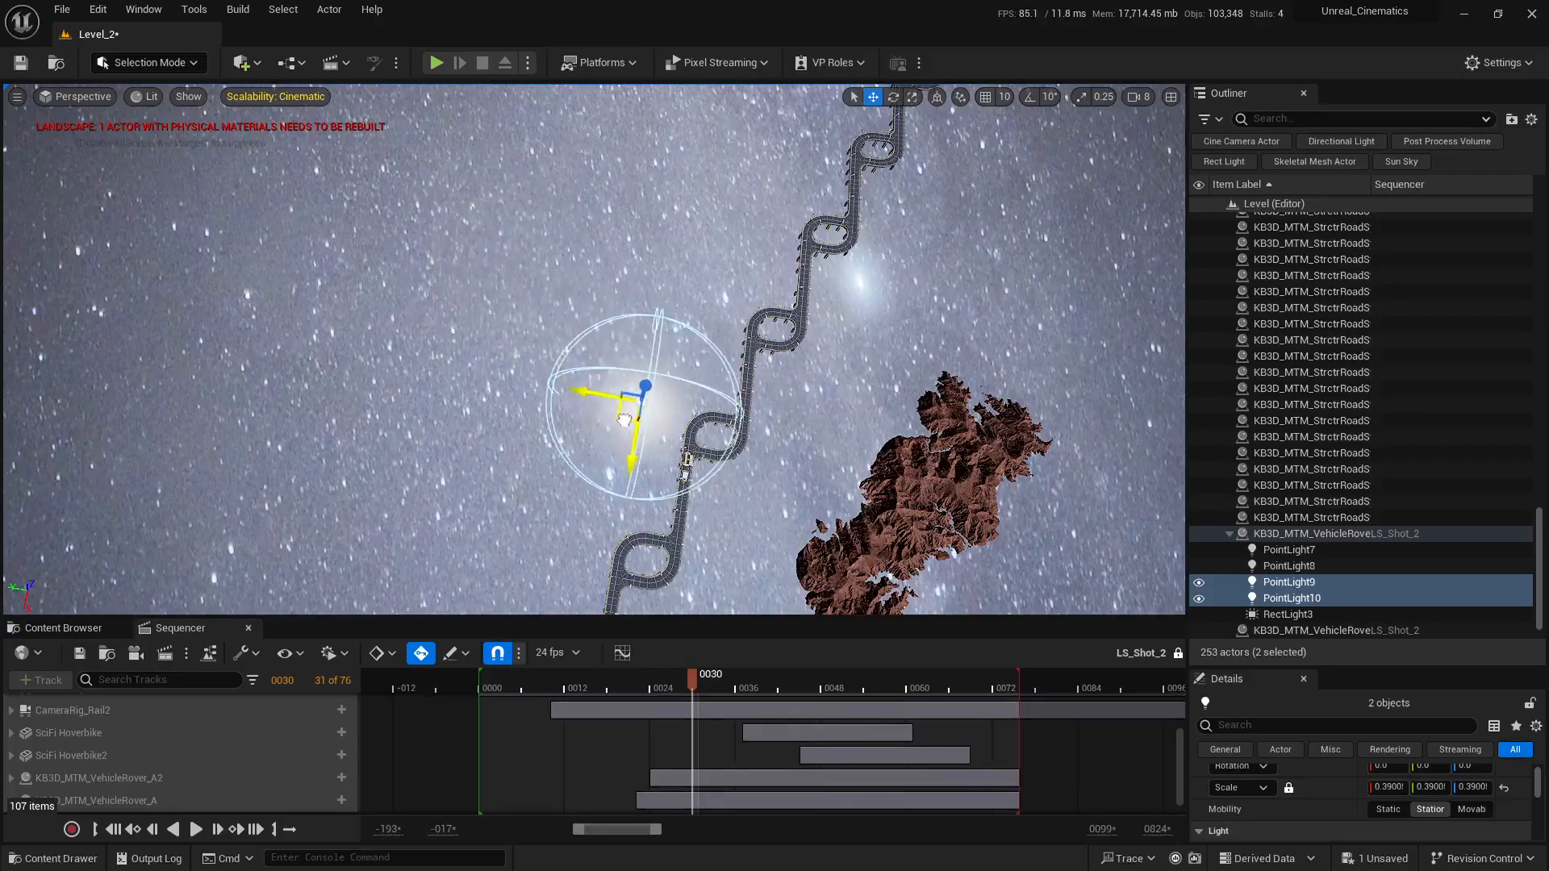
{"action": "left_click_drag", "start_coordinate": [623, 420], "coordinate": [671, 496]}
{"action": "right_click_drag", "start_coordinate": [672, 496], "coordinate": [832, 421]}
{"action": "scroll", "coordinate": [653, 440], "scroll_direction": "down", "scroll_amount": 3}
{"action": "scroll", "coordinate": [718, 440], "scroll_direction": "down", "scroll_amount": 7}
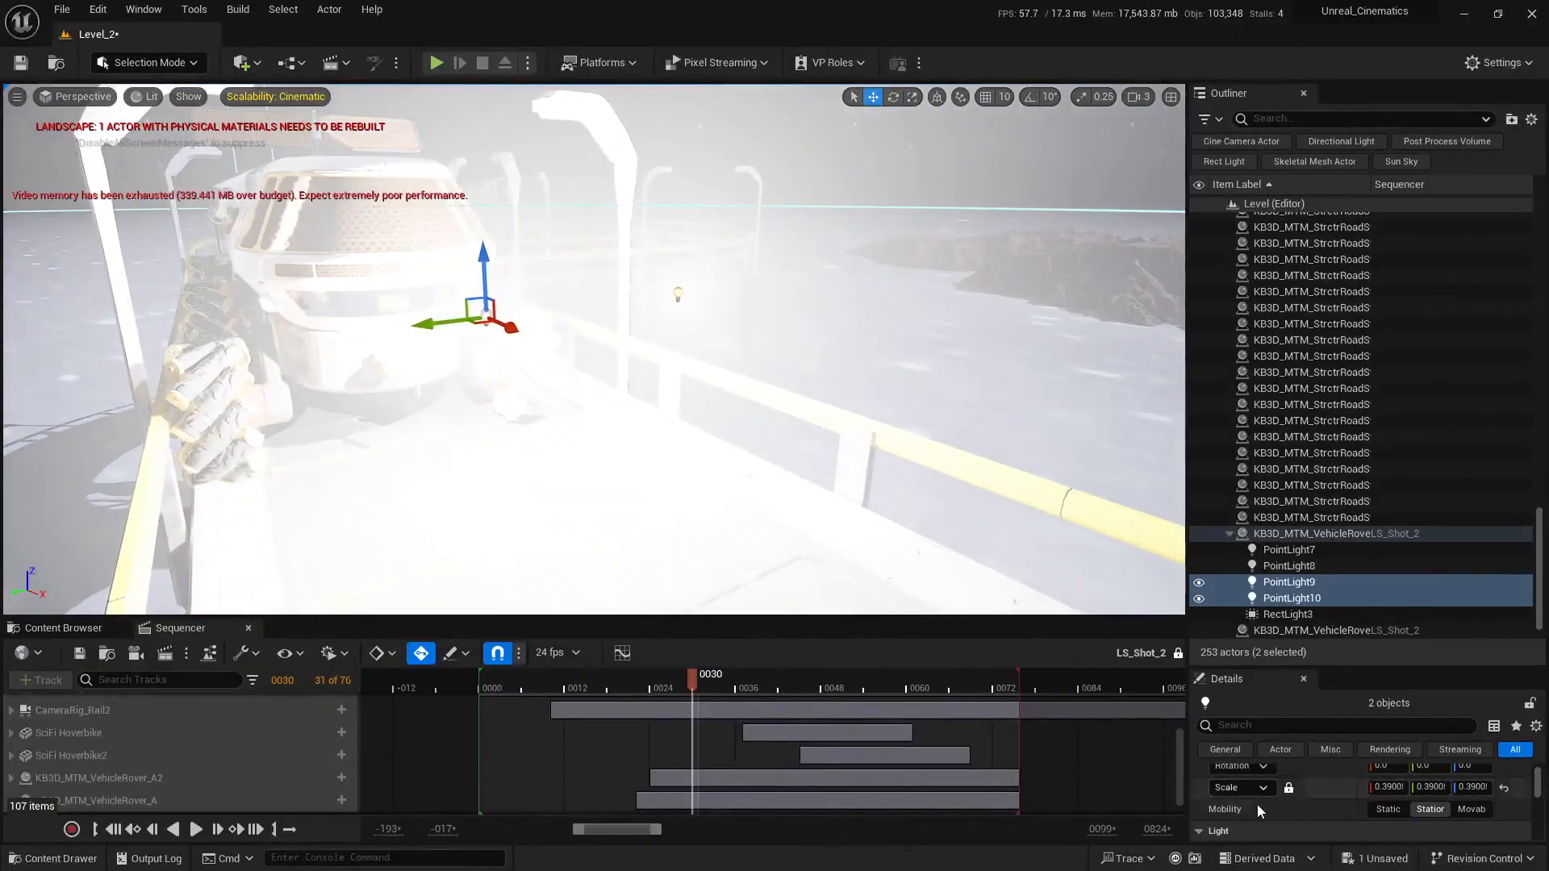
Set the intensity of the two duplicated point lights to 10 cd
{"action": "left_click_drag", "start_coordinate": [1324, 666], "coordinate": [1338, 468]}
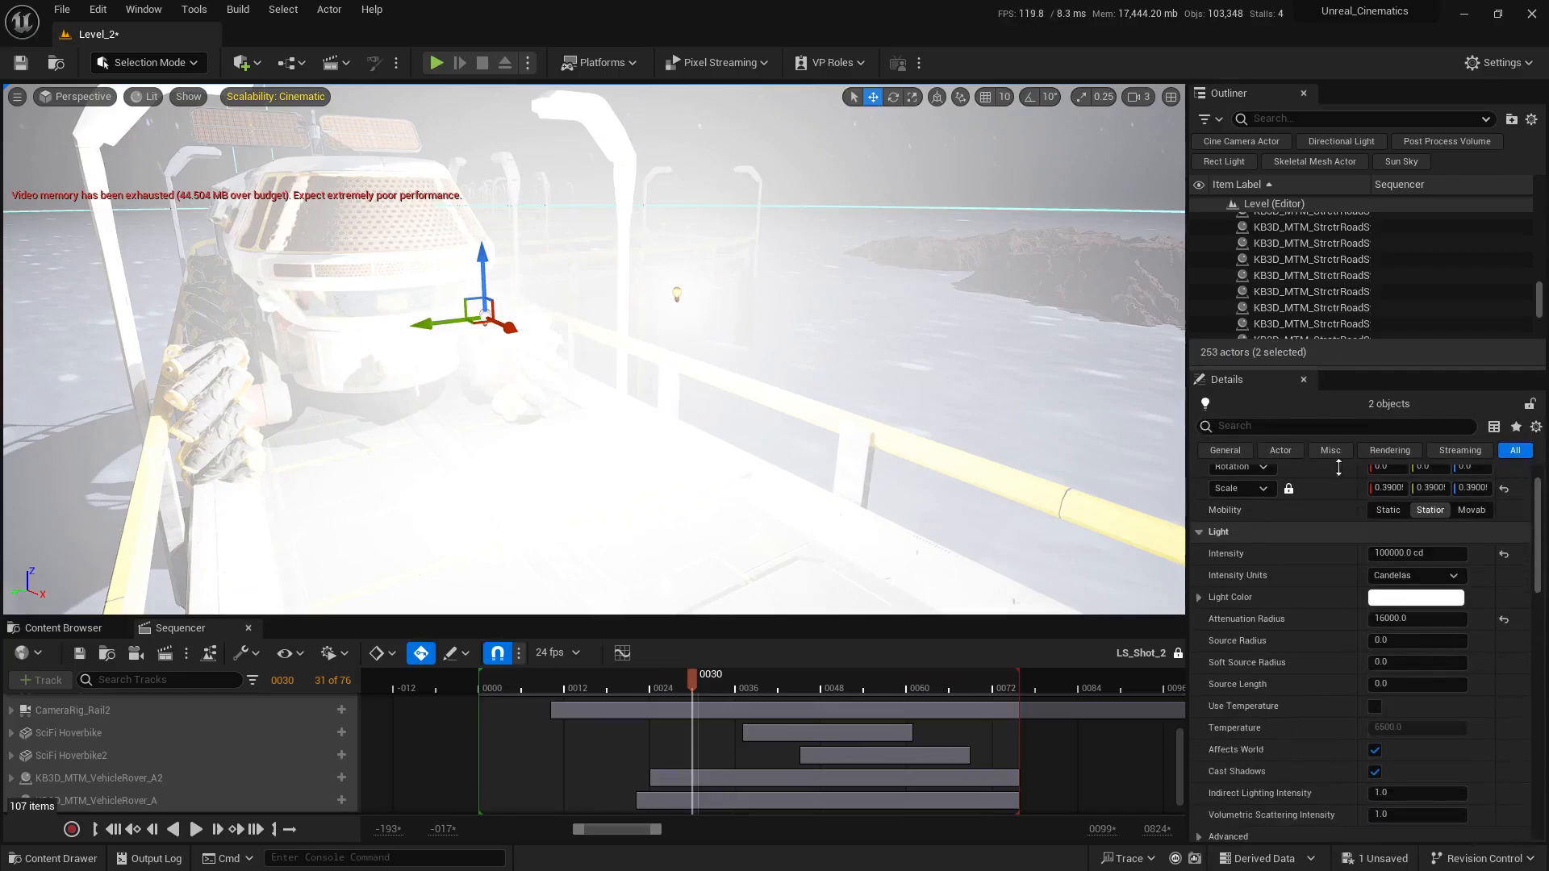
{"action": "scroll", "coordinate": [1412, 573], "scroll_direction": "up", "scroll_amount": 1}
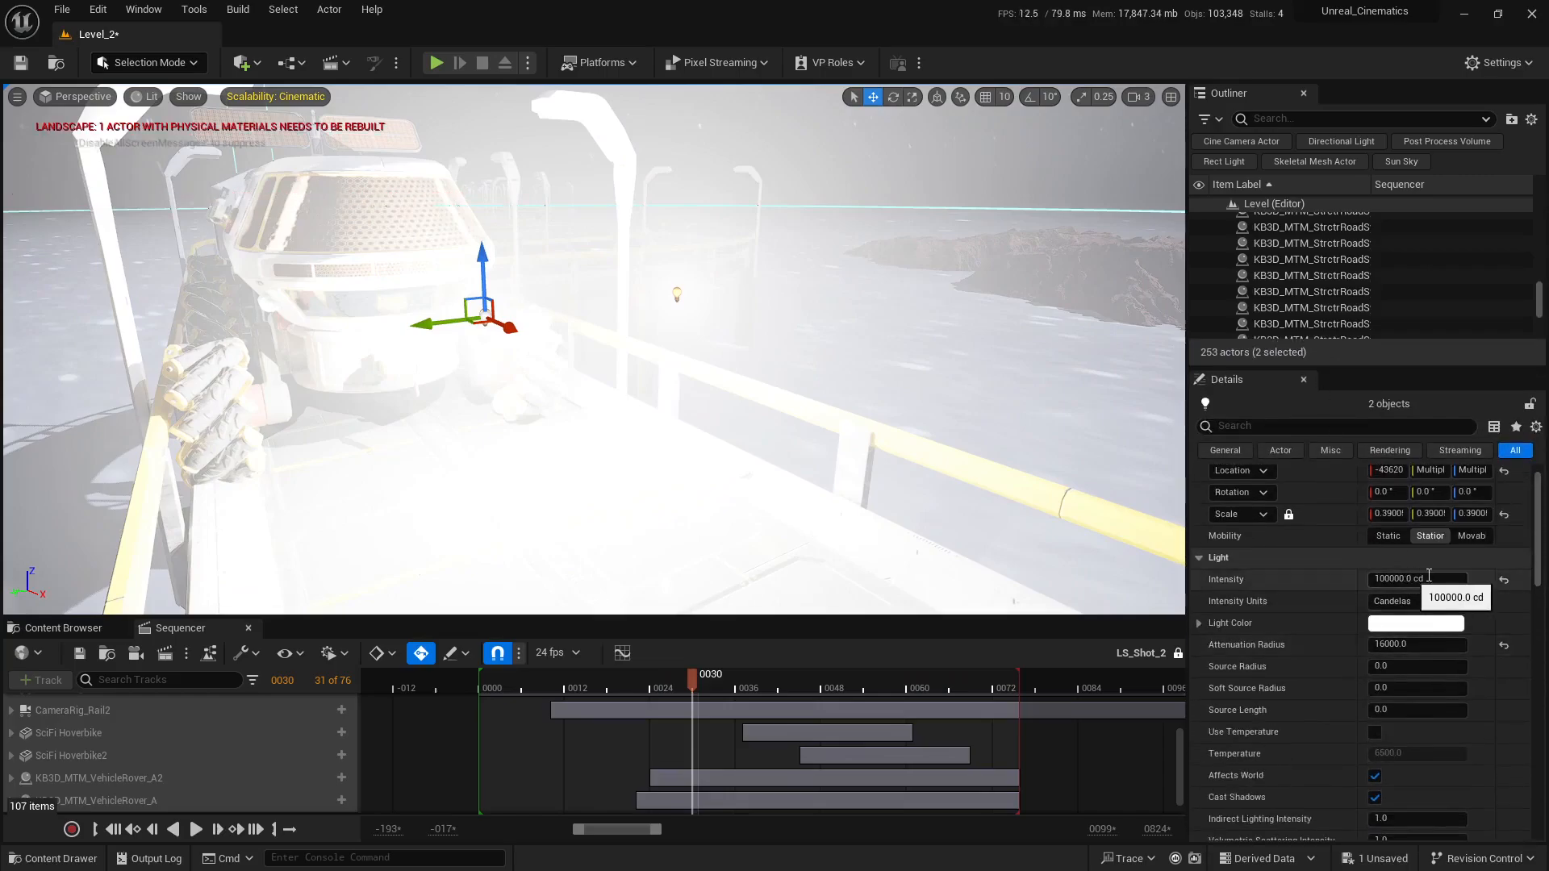
{"action": "left_click", "coordinate": [1433, 576]}
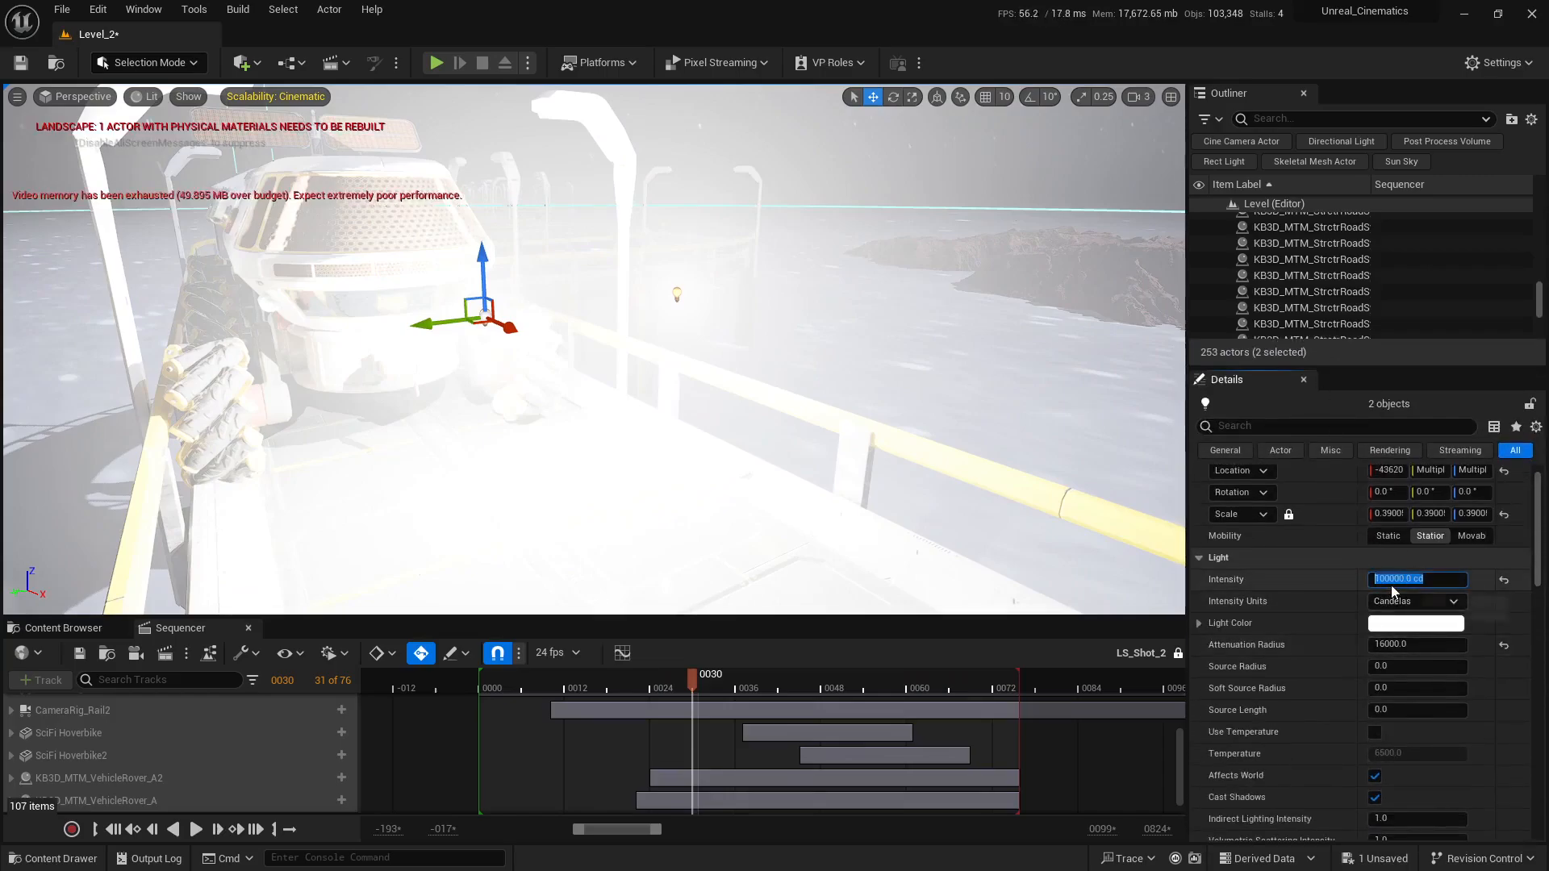
{"action": "type", "text": "10"}
{"action": "key", "text": "Return"}
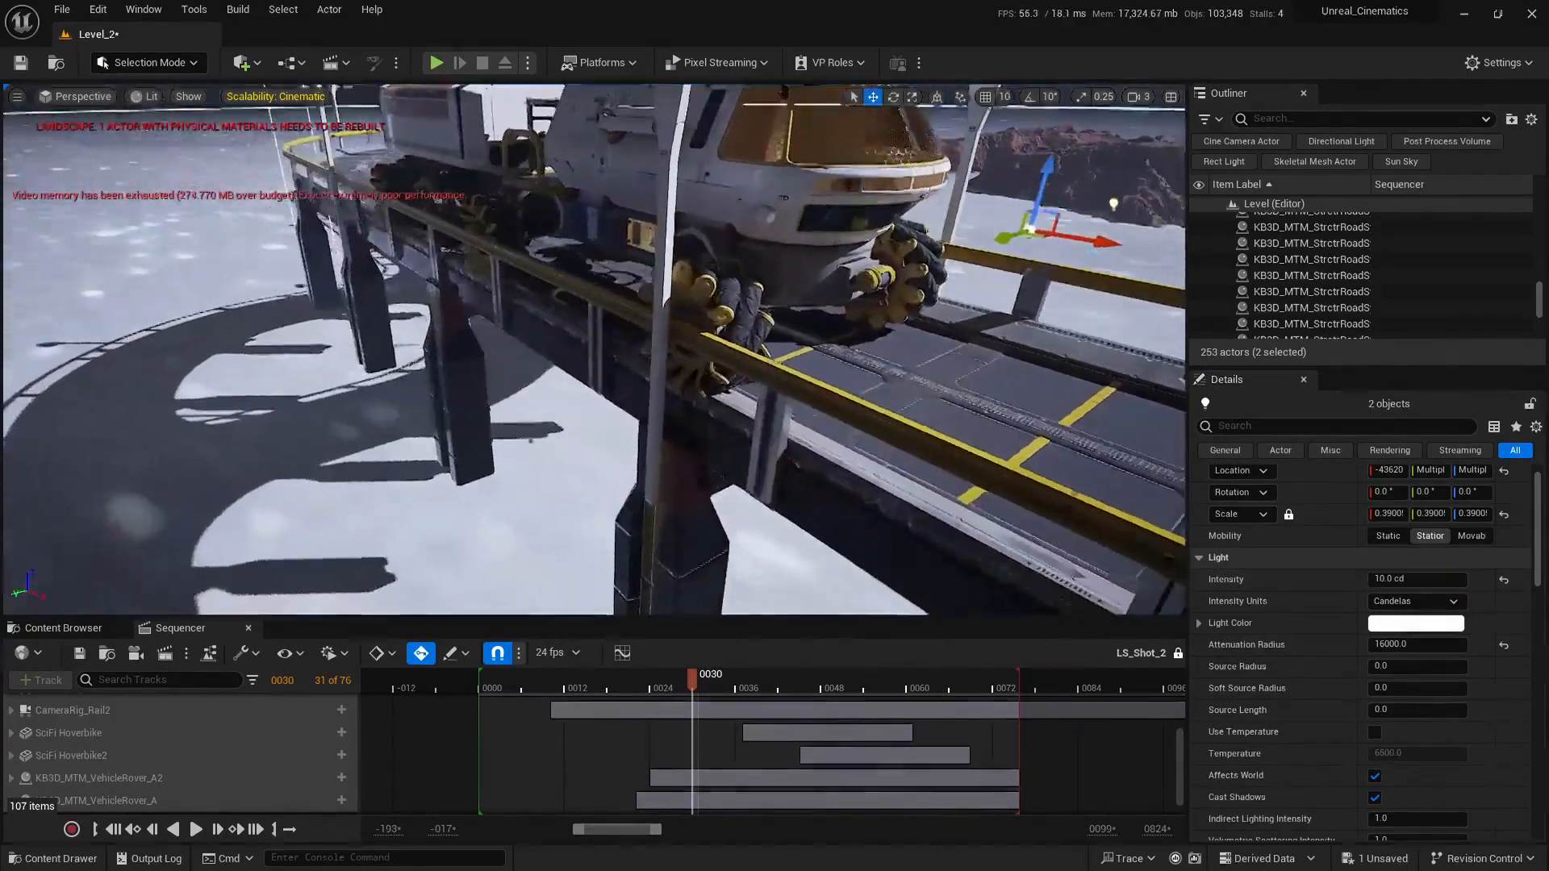
Move the two duplicated lights along X, closer to the rover's front
{"action": "mouse_move", "coordinate": [960, 456]}
{"action": "right_mouse_down"}
{"action": "mouse_move", "coordinate": [965, 476]}
{"action": "mouse_move", "coordinate": [960, 456]}
{"action": "right_mouse_up"}
{"action": "scroll", "coordinate": [960, 457], "scroll_direction": "down", "scroll_amount": 1}
{"action": "key", "text": "w"}
{"action": "left_click_drag", "start_coordinate": [1032, 484], "coordinate": [888, 450]}
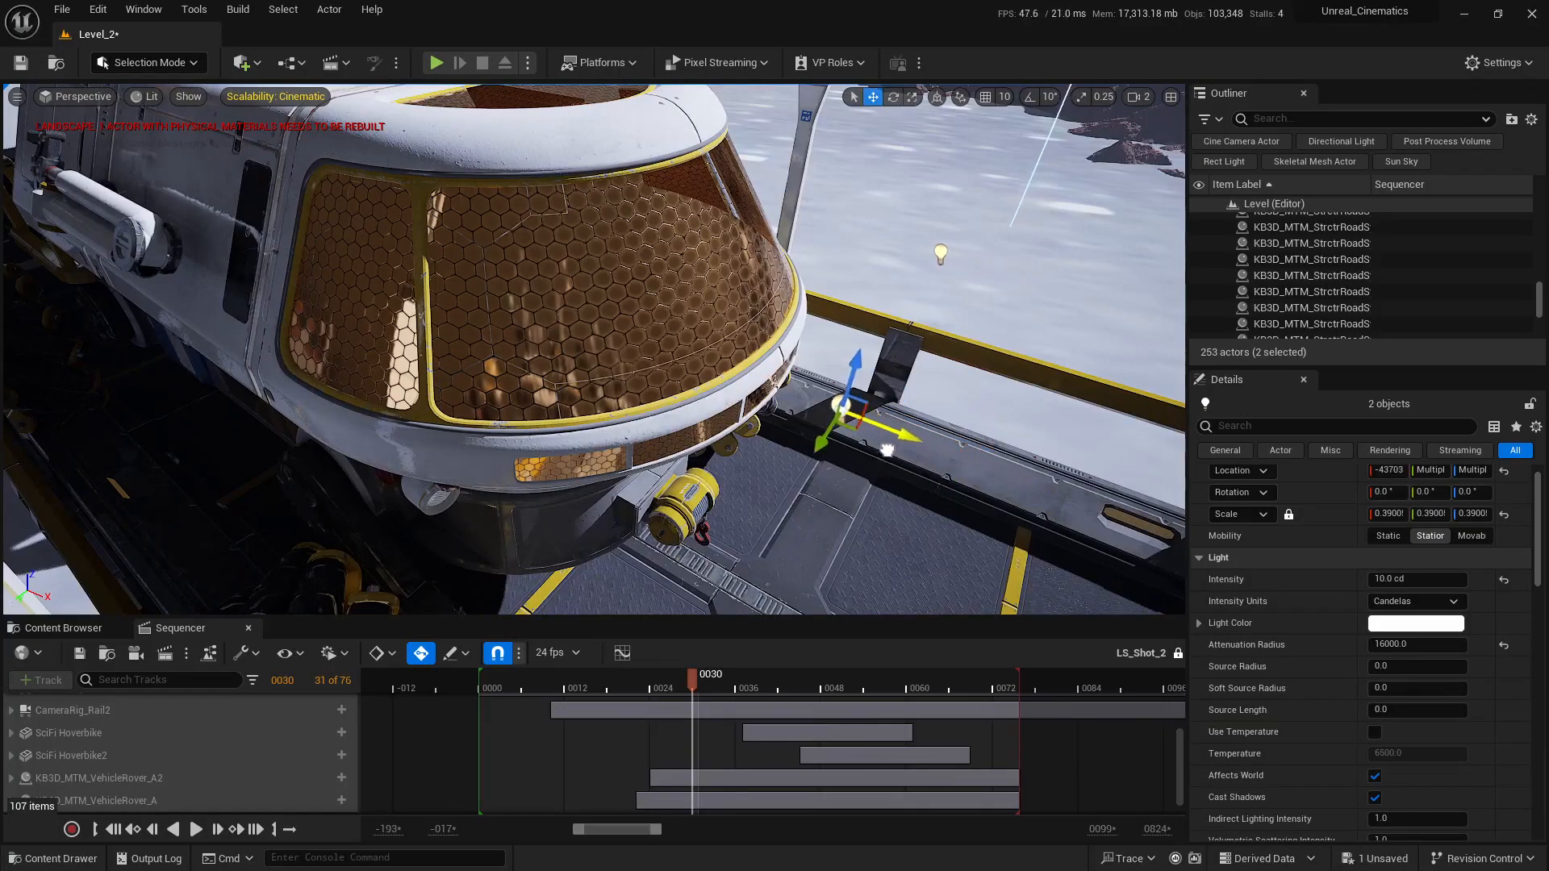
Shift the two duplicated lights sideways across the road to straddle the rover's front
{"action": "key", "text": "s"}
{"action": "right_click_drag", "start_coordinate": [910, 468], "coordinate": [831, 456]}
{"action": "scroll", "coordinate": [910, 468], "scroll_direction": "down", "scroll_amount": 1}
{"action": "key", "text": "w"}
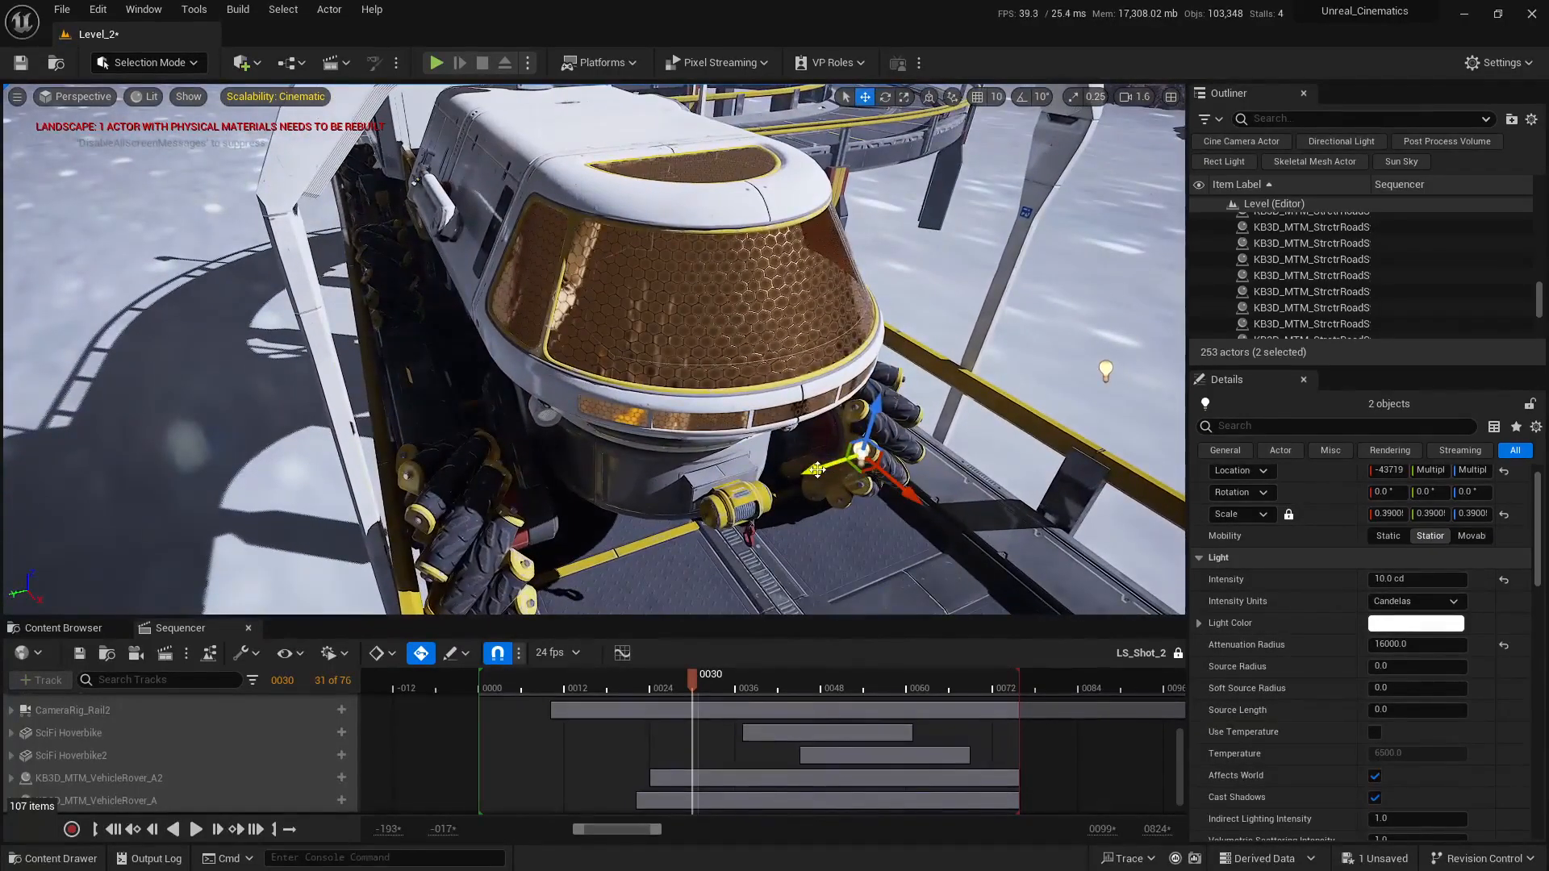
{"action": "left_click_drag", "start_coordinate": [810, 463], "coordinate": [557, 496]}
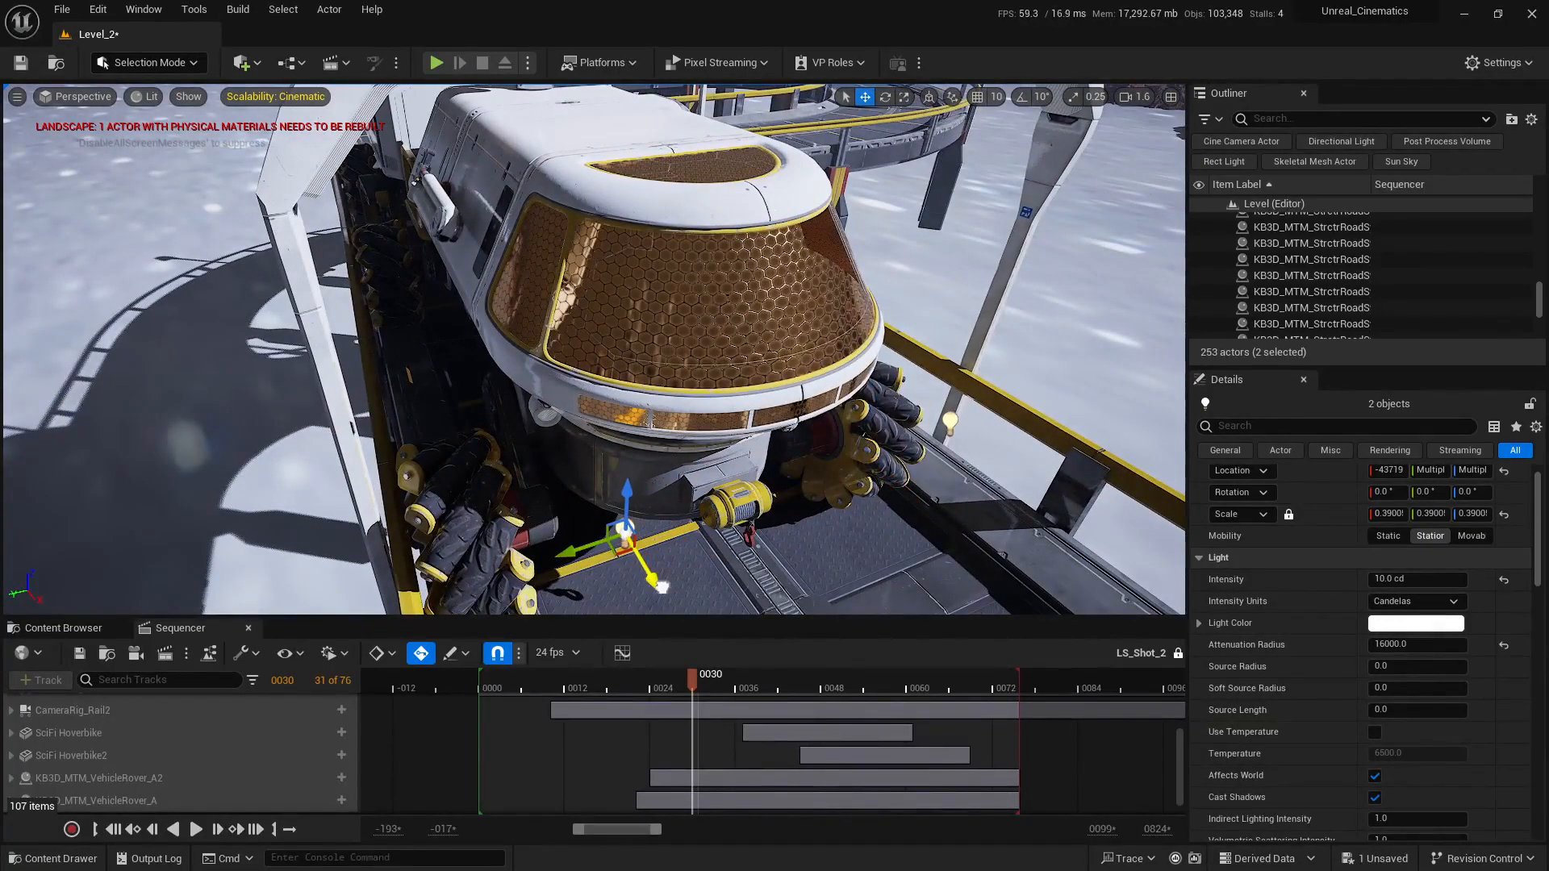
Bring the two duplicated lights up to the rover's round headlights, at about X -43849
{"action": "key", "text": "w"}
{"action": "right_click_drag", "start_coordinate": [768, 519], "coordinate": [578, 456]}
{"action": "scroll", "coordinate": [768, 519], "scroll_direction": "down", "scroll_amount": 2}
{"action": "key", "text": "s"}
{"action": "scroll", "coordinate": [565, 428], "scroll_direction": "down", "scroll_amount": 1}
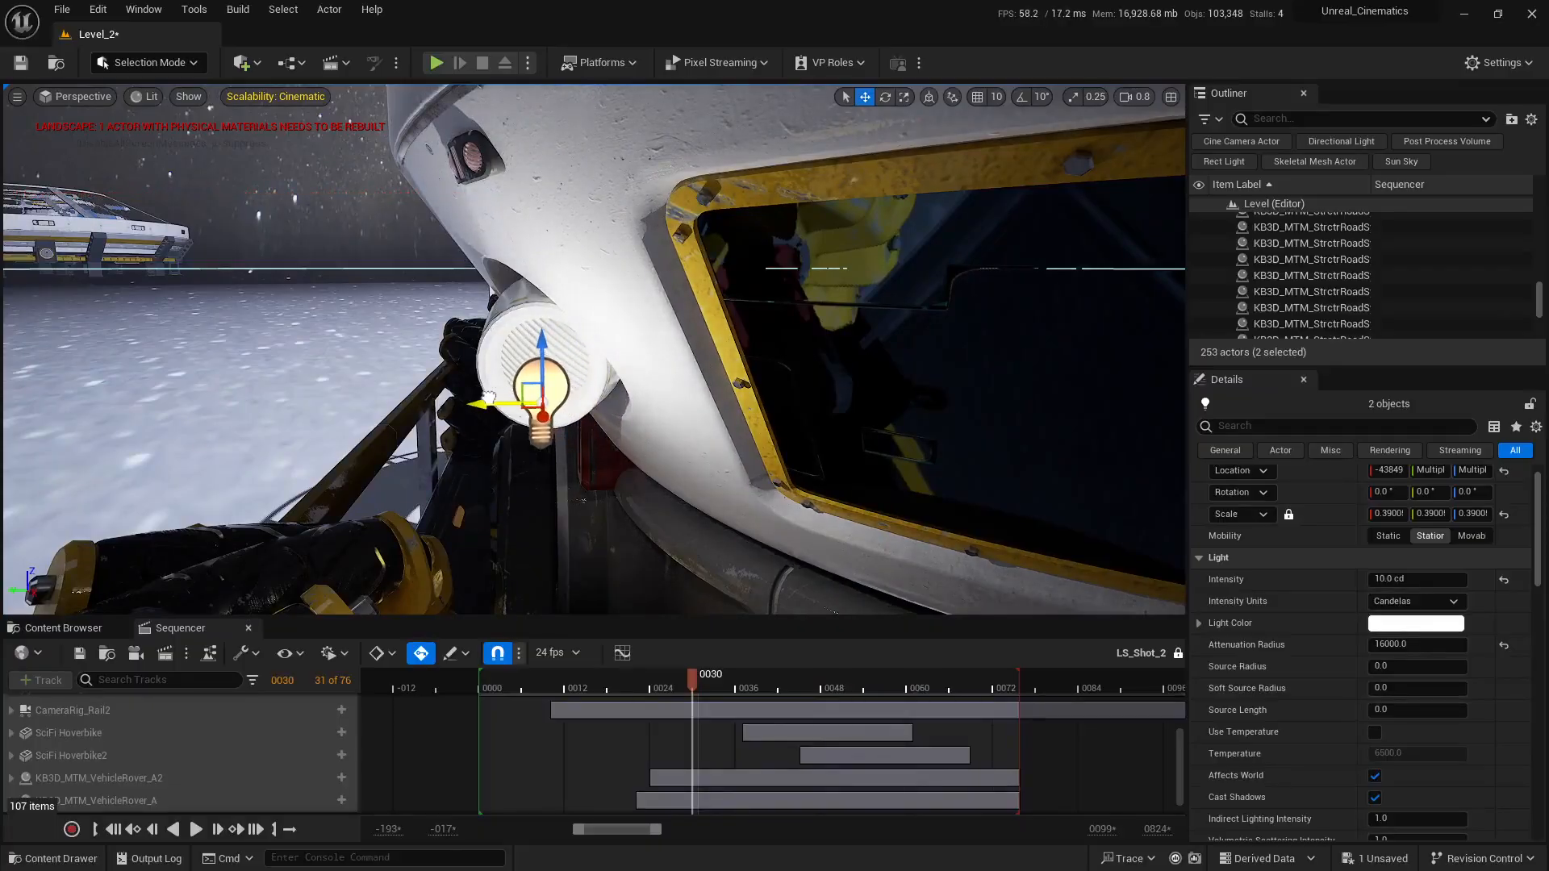
Adjust both duplicated lights along X to sit just in front of the headlight lenses
{"action": "key", "text": "a"}
{"action": "right_click_drag", "start_coordinate": [488, 397], "coordinate": [539, 303]}
{"action": "key", "text": "d"}
{"action": "key", "text": "e"}
{"action": "key", "text": "q"}
{"action": "scroll", "coordinate": [541, 331], "scroll_direction": "down", "scroll_amount": 3}
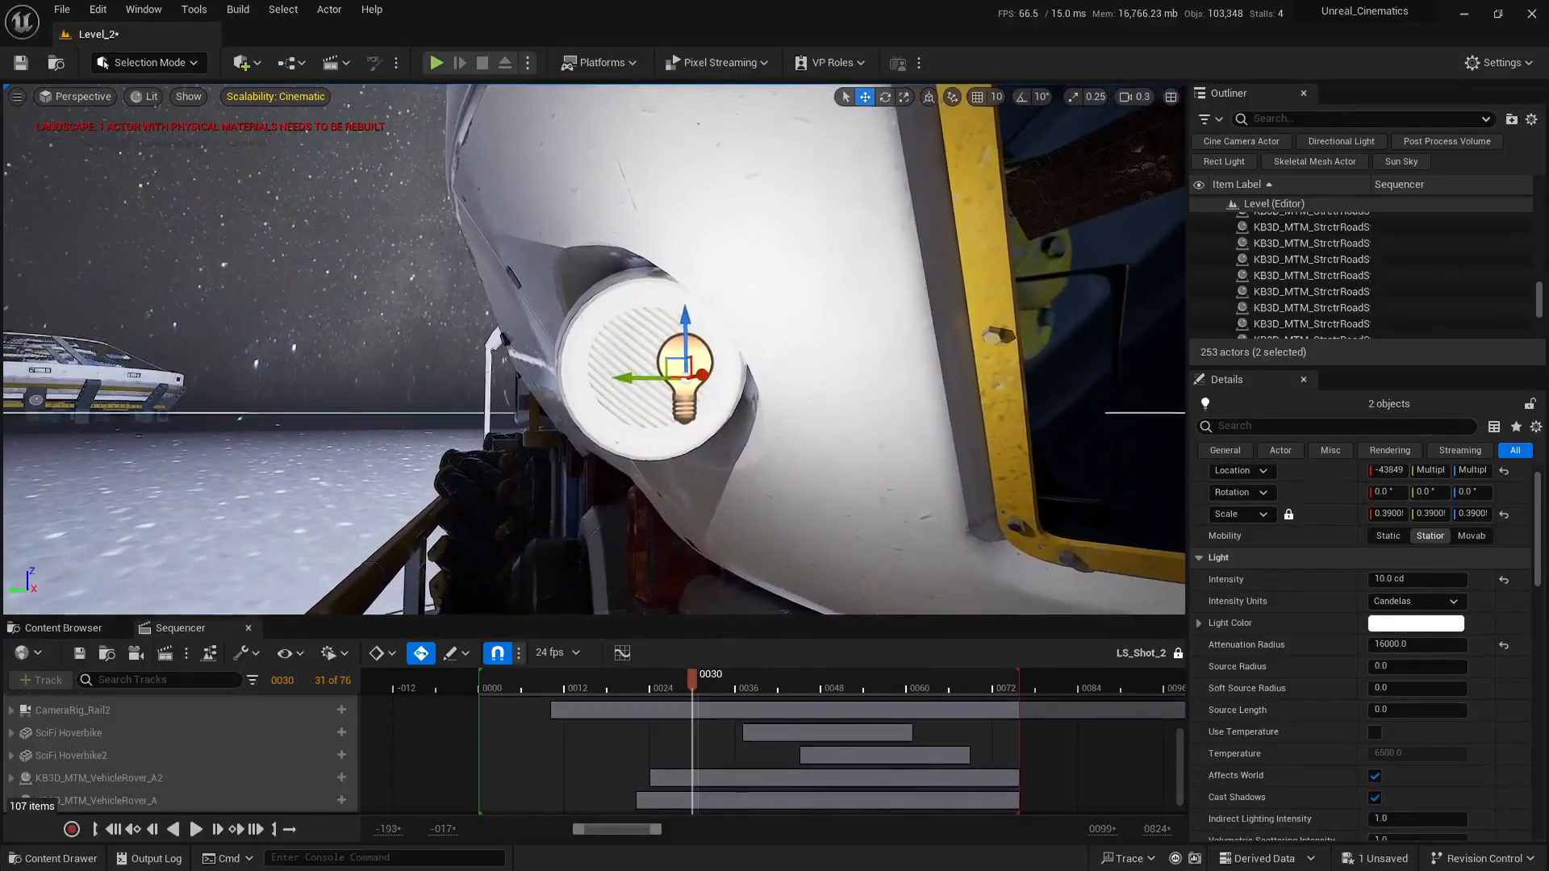
{"action": "right_click_drag", "start_coordinate": [645, 455], "coordinate": [809, 510]}
{"action": "key", "text": "a"}
{"action": "scroll", "coordinate": [669, 427], "scroll_direction": "up", "scroll_amount": 2}
{"action": "key", "text": "e"}
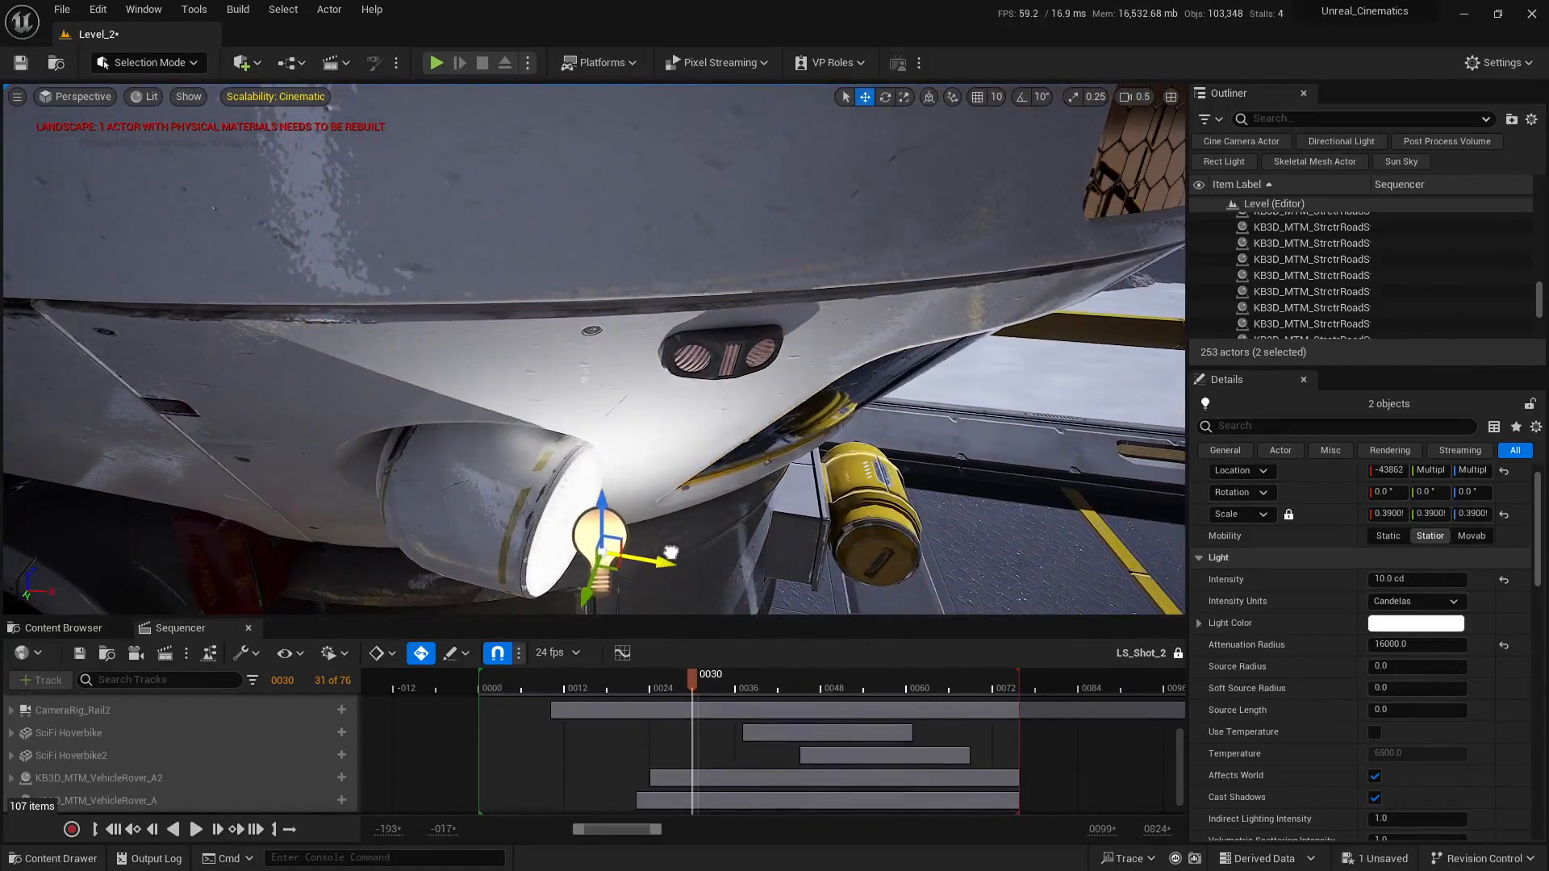
Select PointLight9 alone and shift it along Y to about -16538, centring it on its headlight lens
{"action": "key", "text": "s"}
{"action": "right_click_drag", "start_coordinate": [809, 510], "coordinate": [888, 413]}
{"action": "key", "text": "d"}
{"action": "scroll", "coordinate": [517, 444], "scroll_direction": "up", "scroll_amount": 2}
{"action": "key", "text": "w"}
{"action": "left_click", "coordinate": [634, 387]}
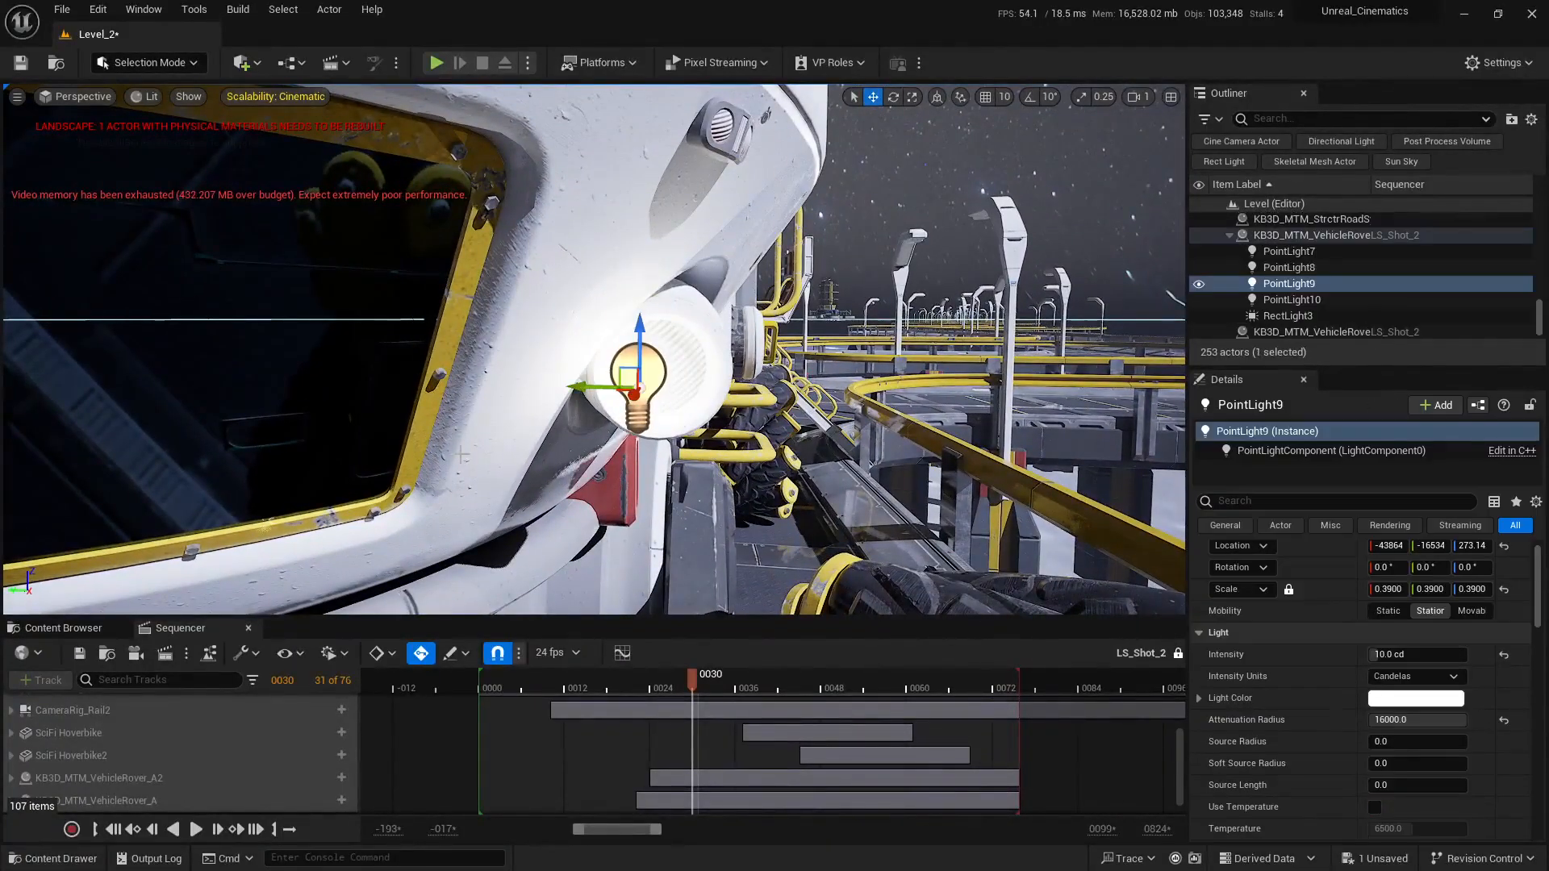
{"action": "left_click_drag", "start_coordinate": [594, 390], "coordinate": [602, 391]}
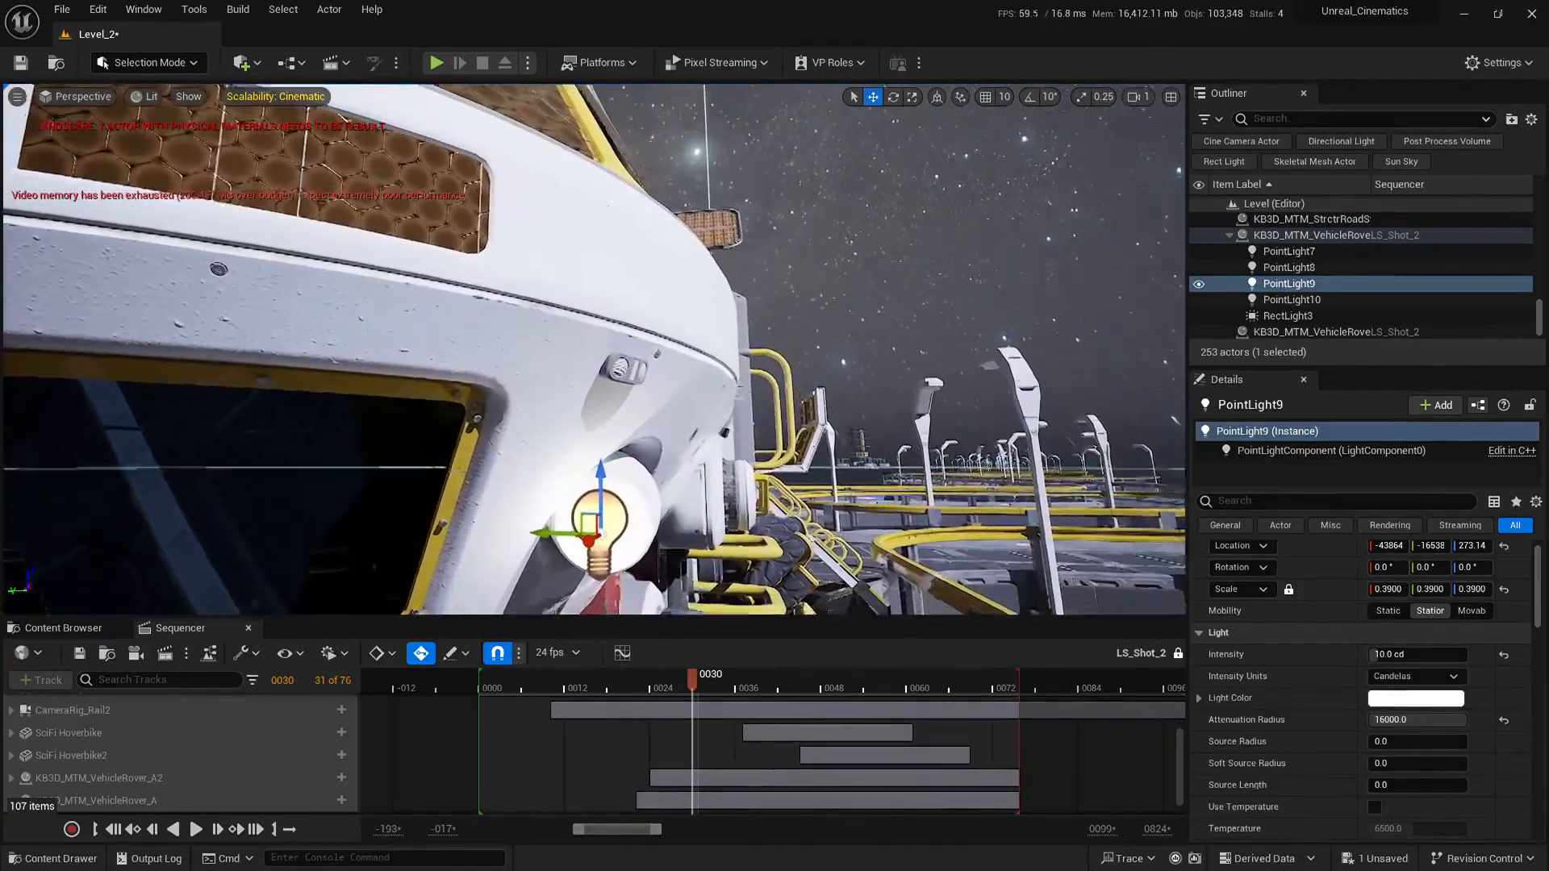
Select PointLight10 alone and centre it on the rover's other headlight lens
{"action": "right_click_drag", "start_coordinate": [597, 355], "coordinate": [735, 489]}
{"action": "scroll", "coordinate": [727, 408], "scroll_direction": "down", "scroll_amount": 1}
{"action": "left_click", "coordinate": [586, 459]}
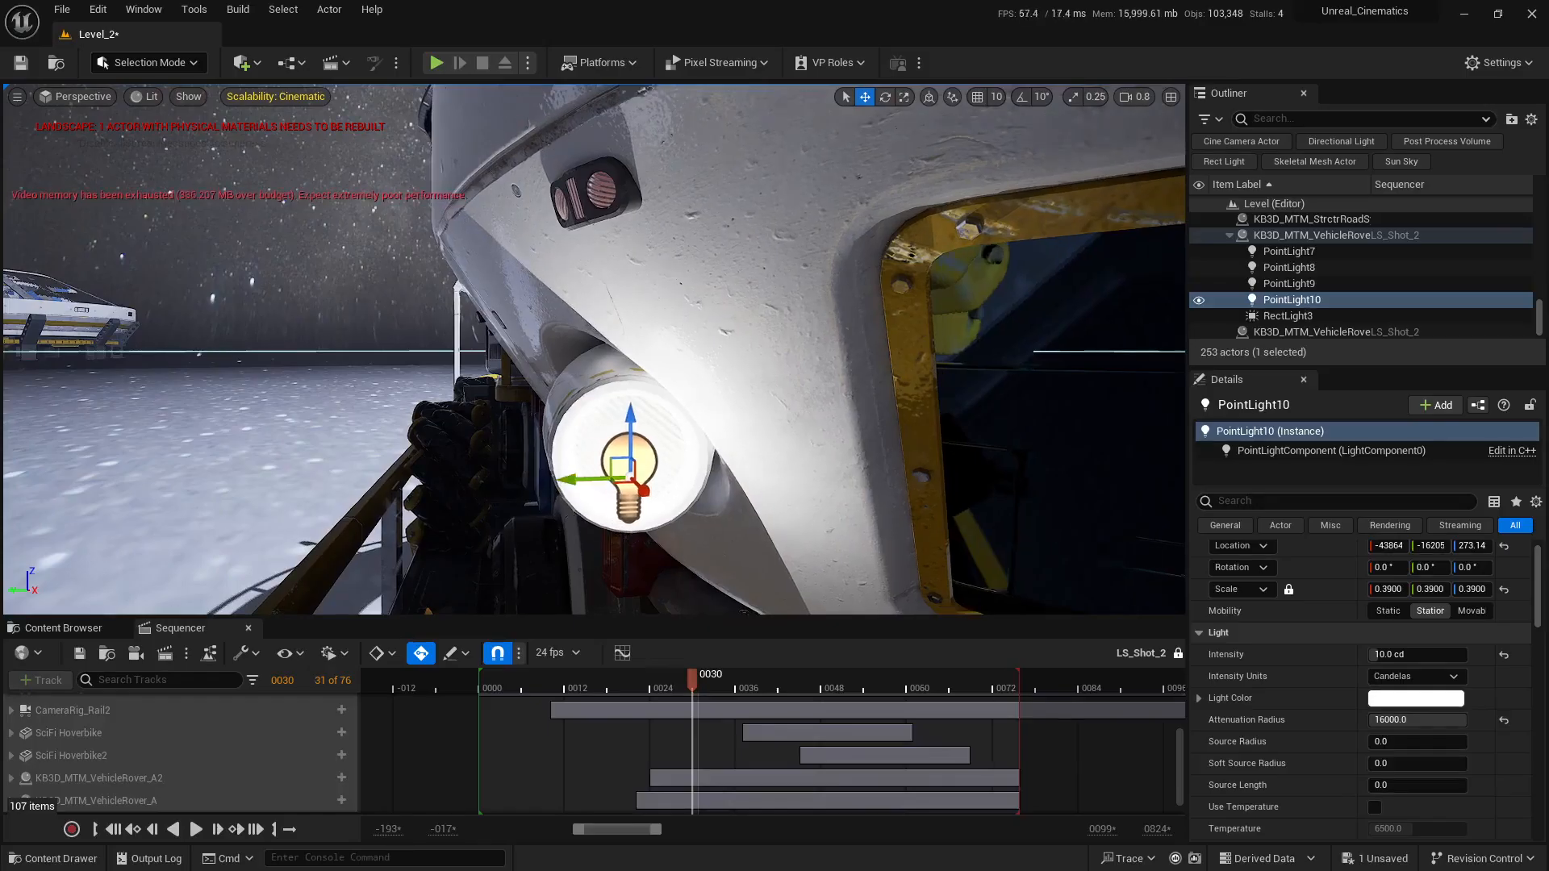
Set the intensity of PointLight10 to 100000 cd
{"action": "scroll", "coordinate": [565, 497], "scroll_direction": "up", "scroll_amount": 2}
{"action": "right_click_drag", "start_coordinate": [568, 481], "coordinate": [582, 537]}
{"action": "scroll", "coordinate": [563, 537], "scroll_direction": "up", "scroll_amount": 2}
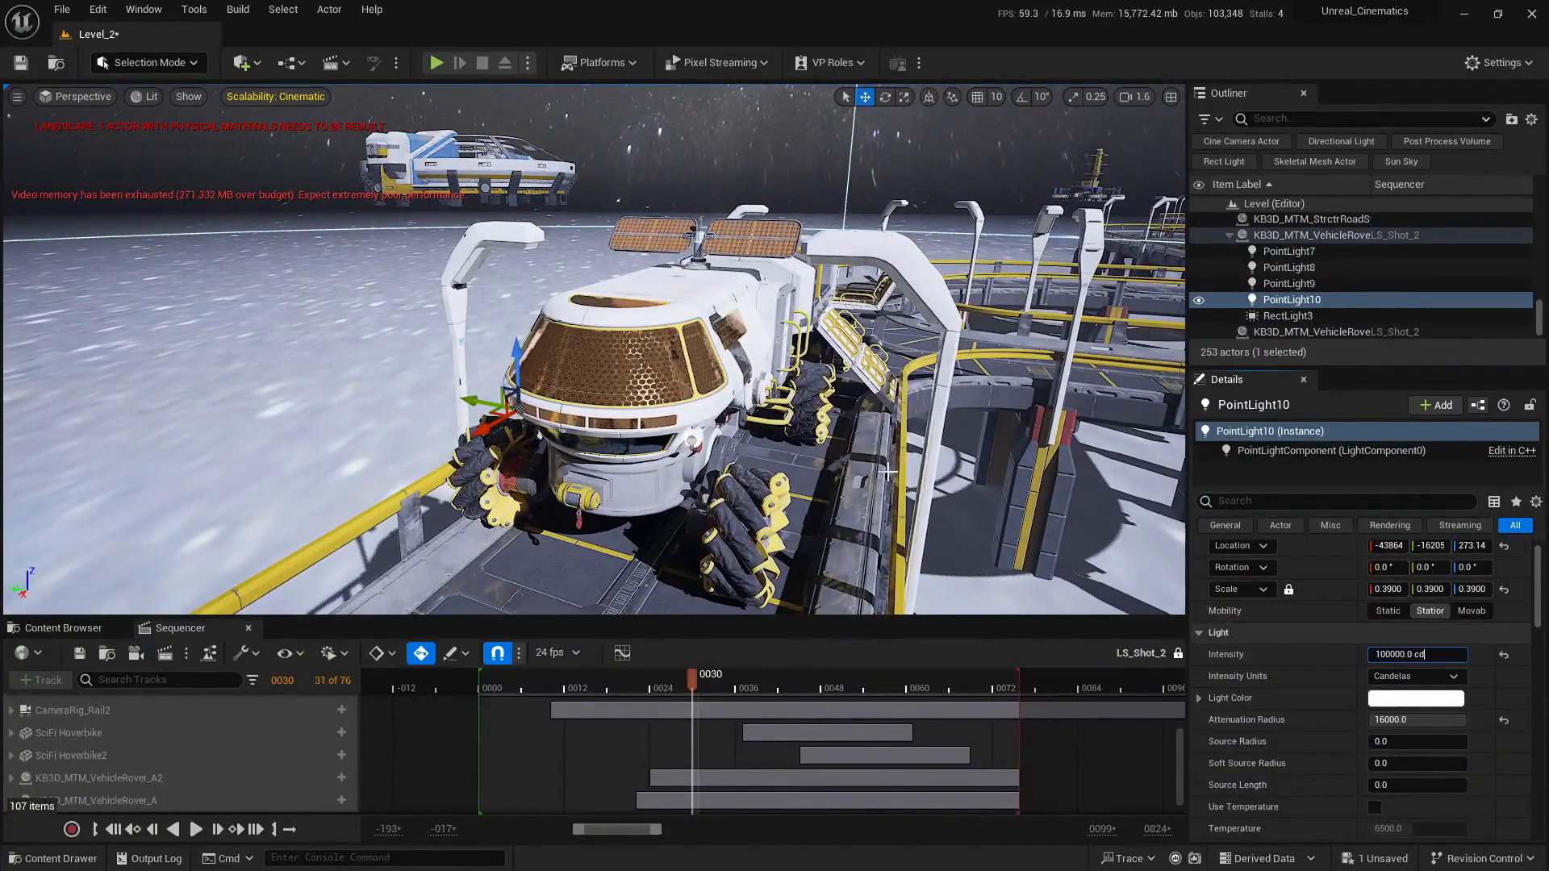
{"action": "key", "text": "Return"}
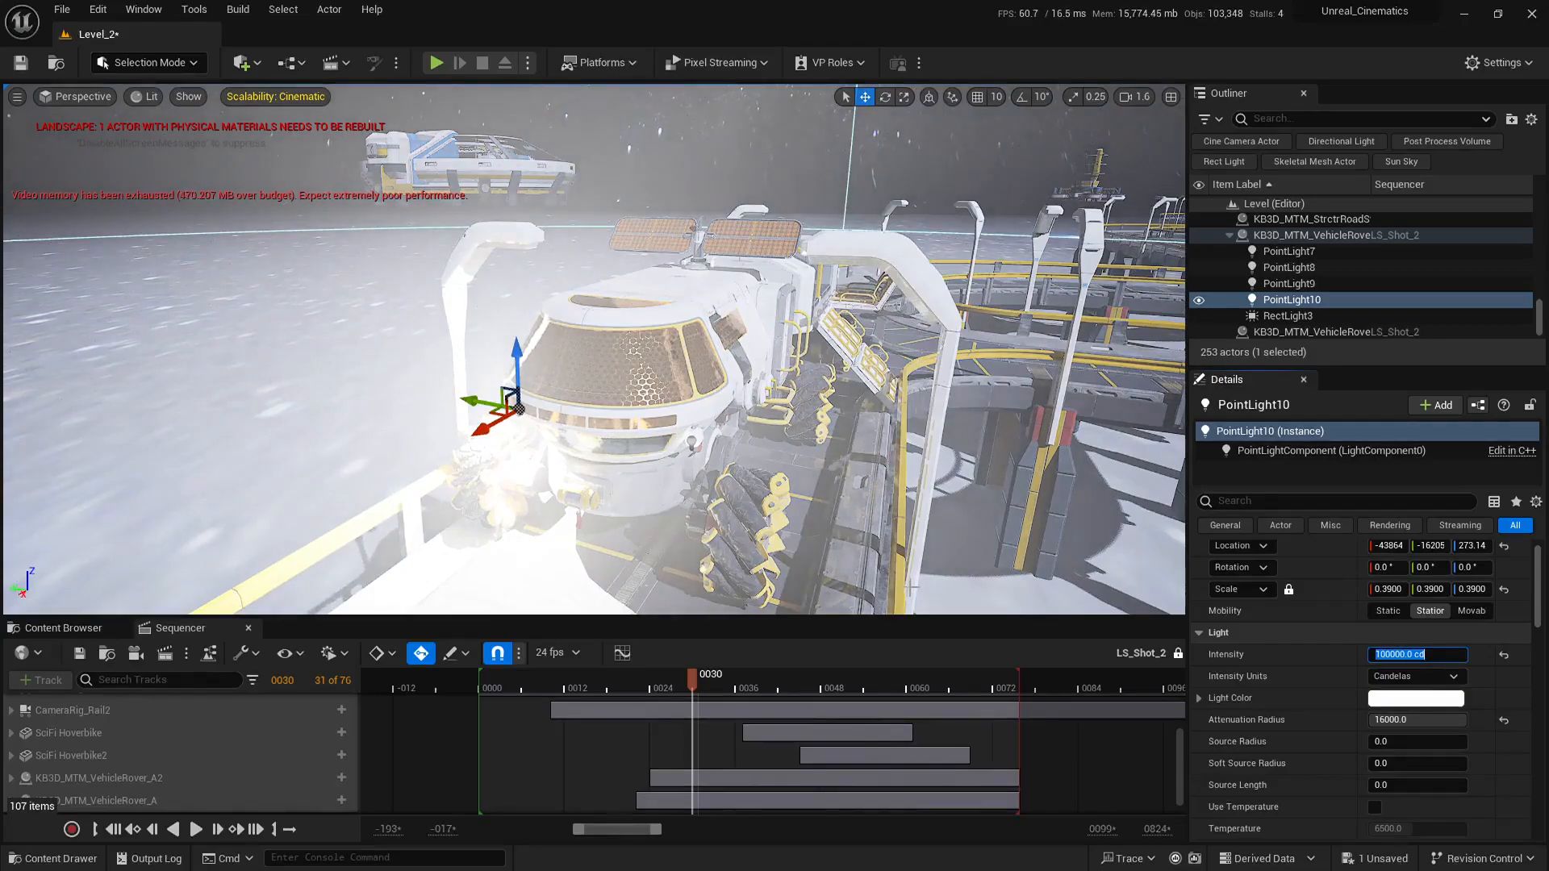
Select PointLight9 at the other headlight and set its intensity to 100000 cd
{"action": "key", "text": "w"}
{"action": "right_click_drag", "start_coordinate": [978, 311], "coordinate": [979, 364]}
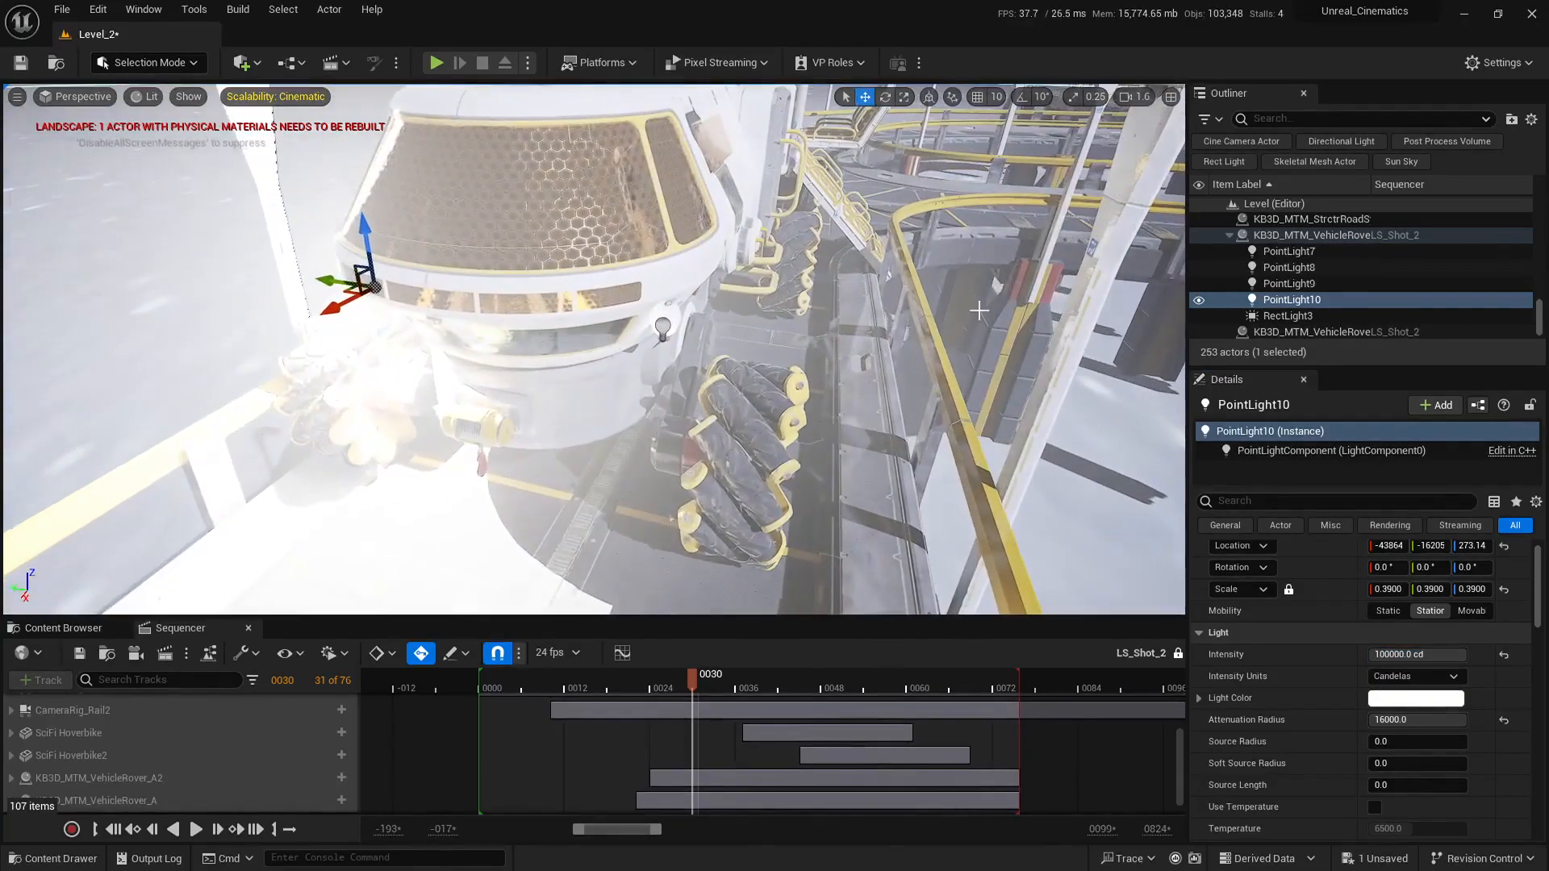
{"action": "left_click", "coordinate": [662, 327]}
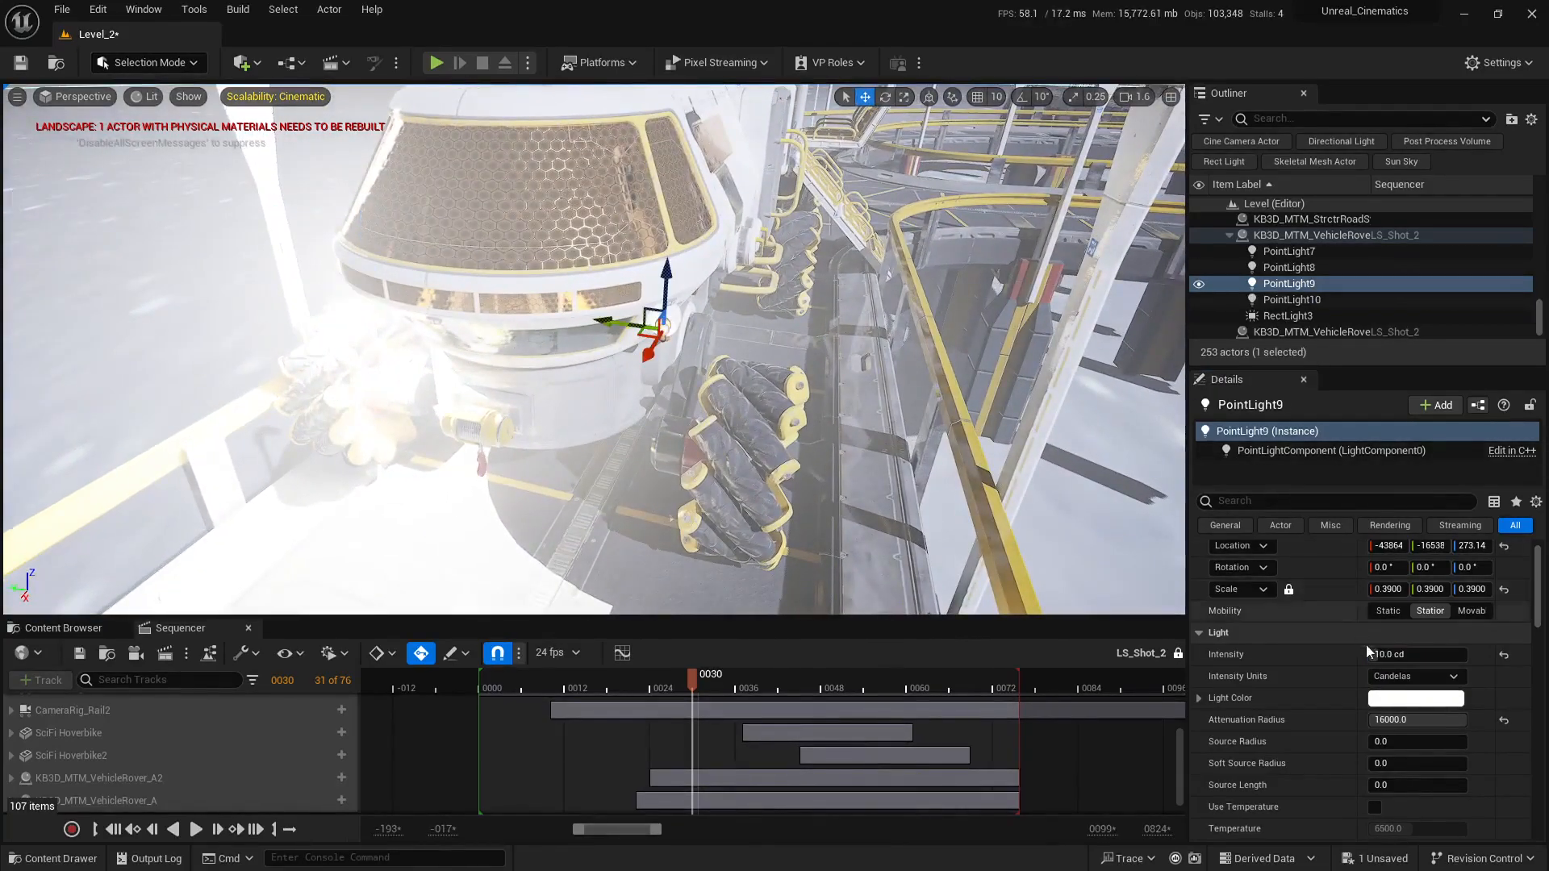
{"action": "key", "text": "Return"}
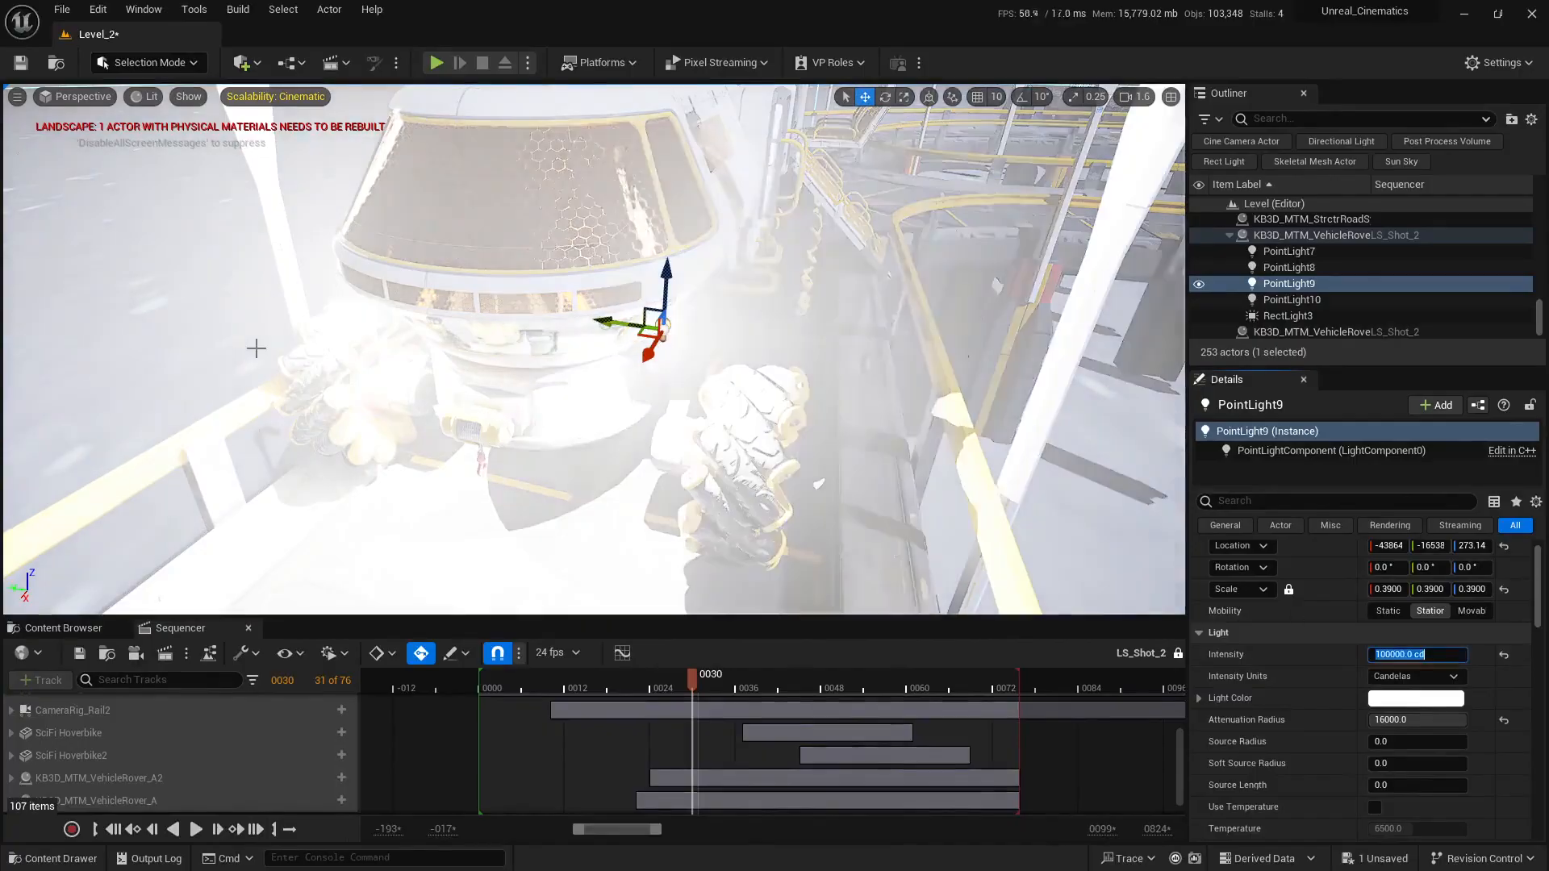
Select PointLight9 and PointLight10 together and parent them to the second KB3D_MTM_VehicleRover actor in the Outliner
{"action": "key", "text": "a"}
{"action": "key", "text": "s"}
{"action": "right_click_drag", "start_coordinate": [405, 333], "coordinate": [484, 311]}
{"action": "key", "text": "w"}
{"action": "right_click_drag", "start_coordinate": [549, 464], "coordinate": [649, 423]}
{"action": "left_click", "coordinate": [464, 432]}
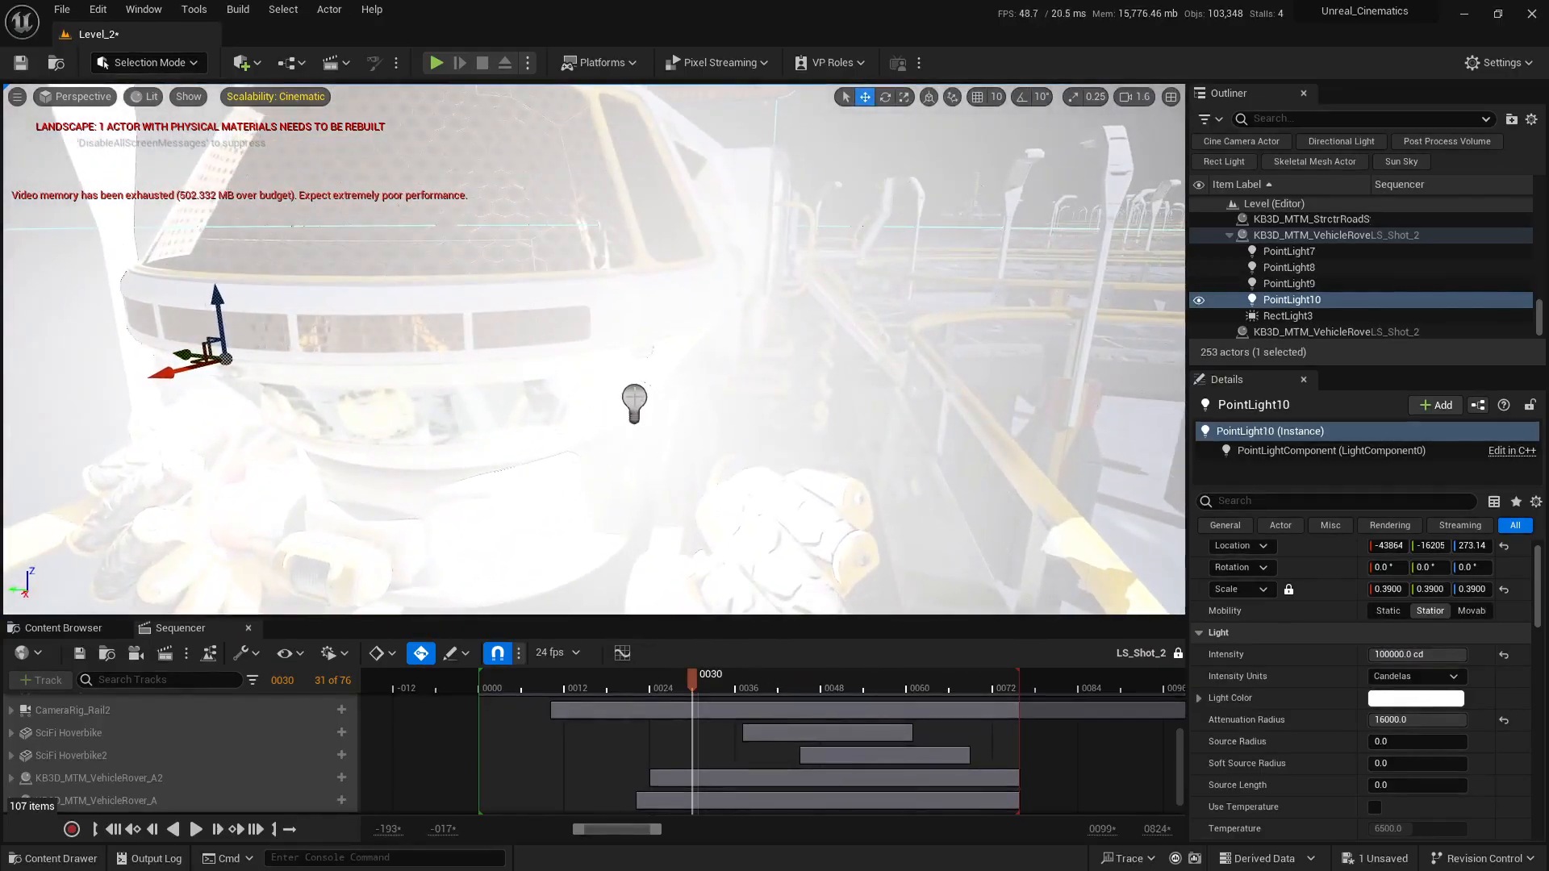
{"action": "left_click", "coordinate": [635, 403], "text": "ctrl"}
{"action": "key", "text": "s"}
{"action": "right_click_drag", "start_coordinate": [755, 421], "coordinate": [839, 476]}
{"action": "key", "text": "a"}
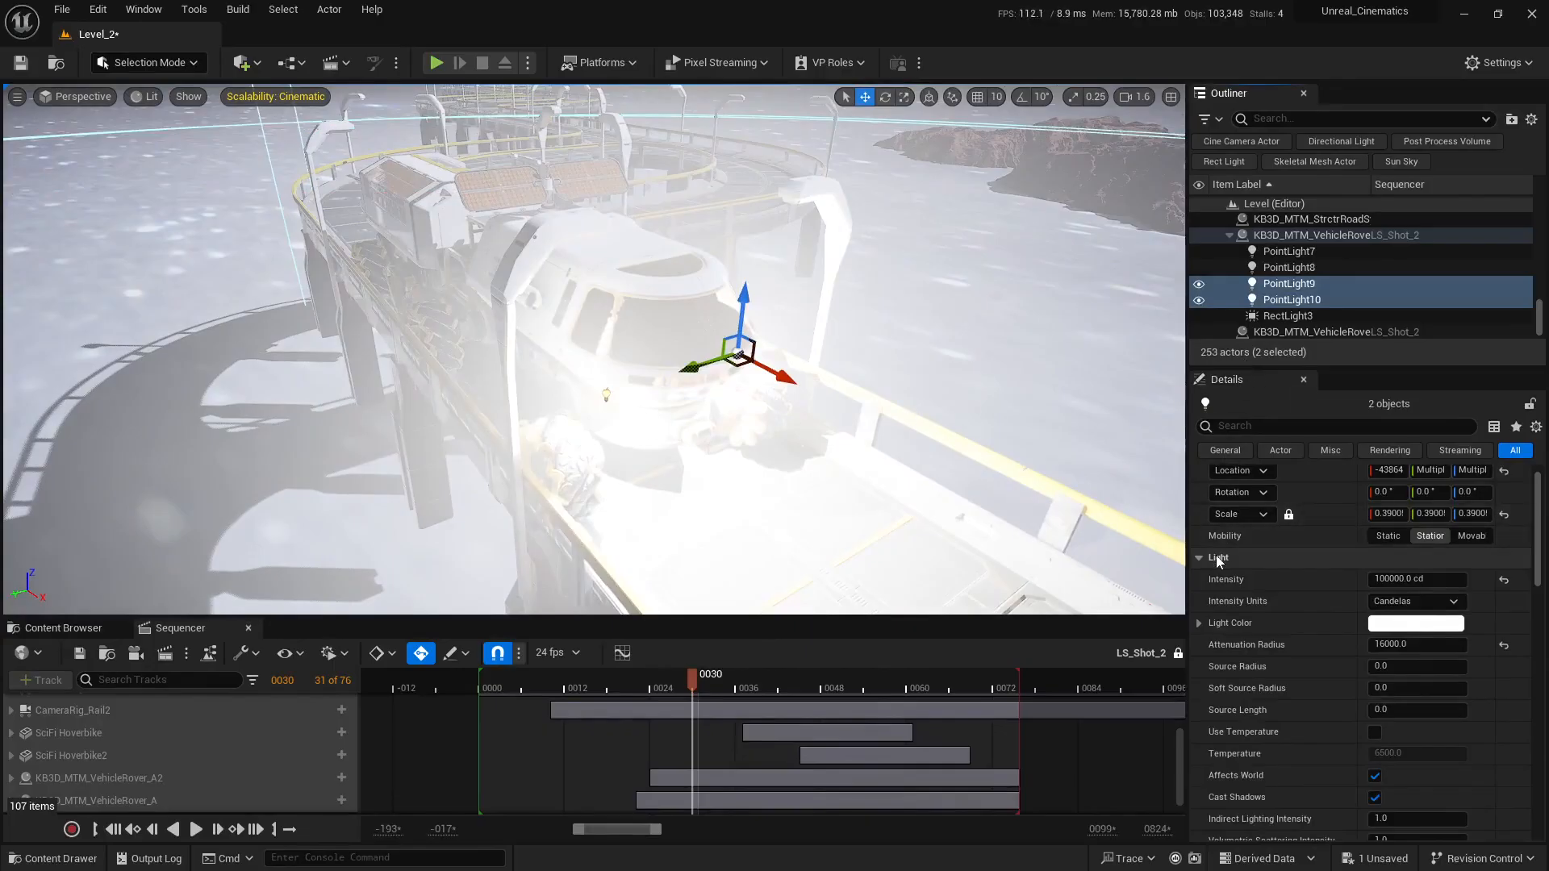
{"action": "left_click_drag", "start_coordinate": [1251, 368], "coordinate": [1211, 764]}
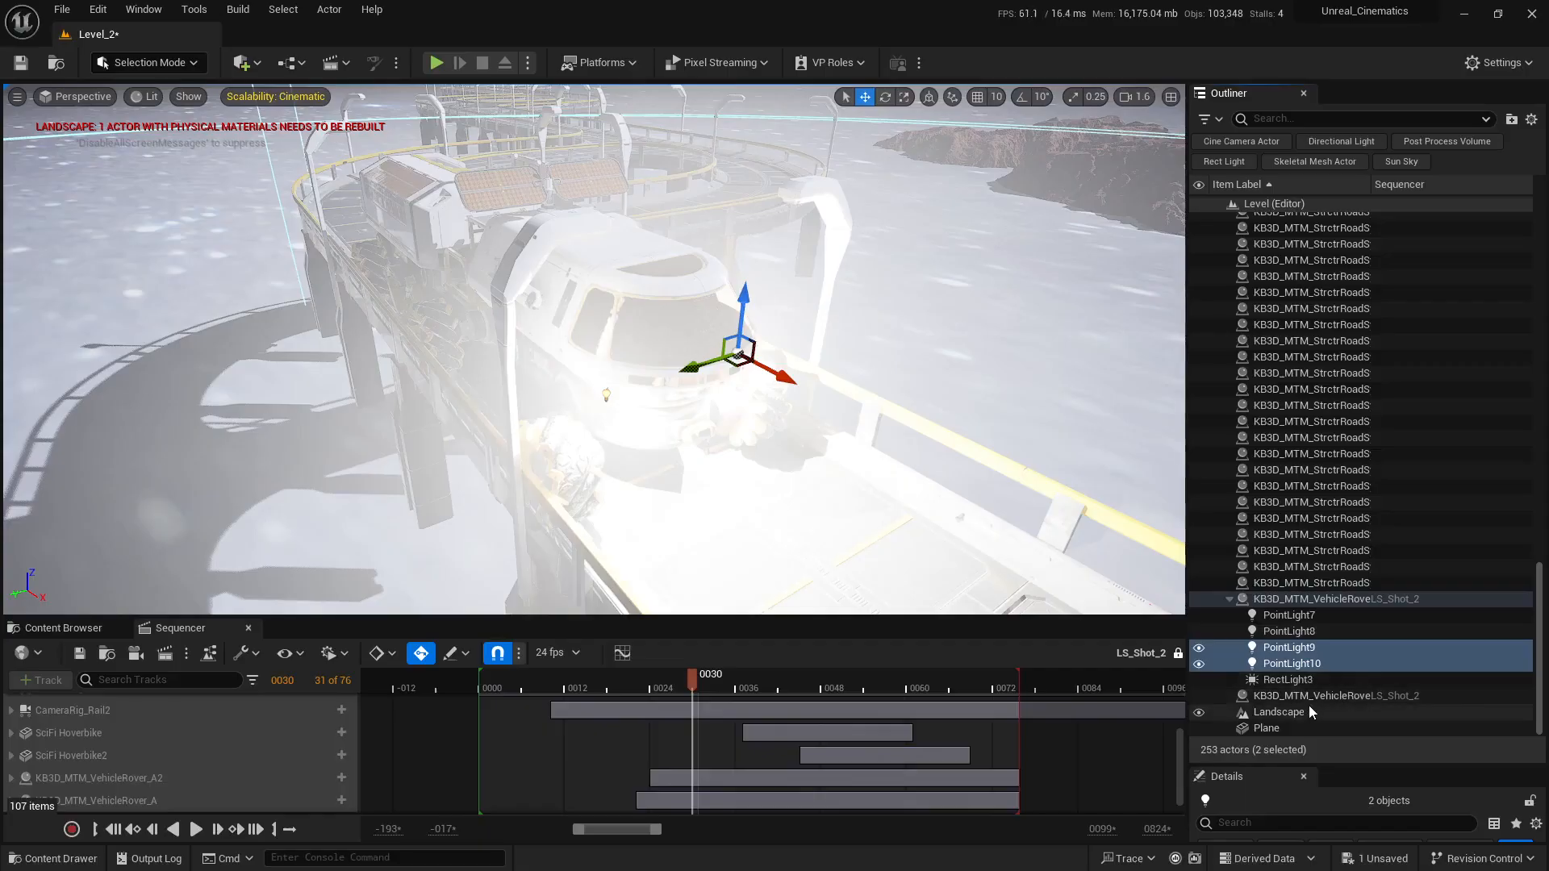
{"action": "left_click_drag", "start_coordinate": [1276, 660], "coordinate": [1329, 699]}
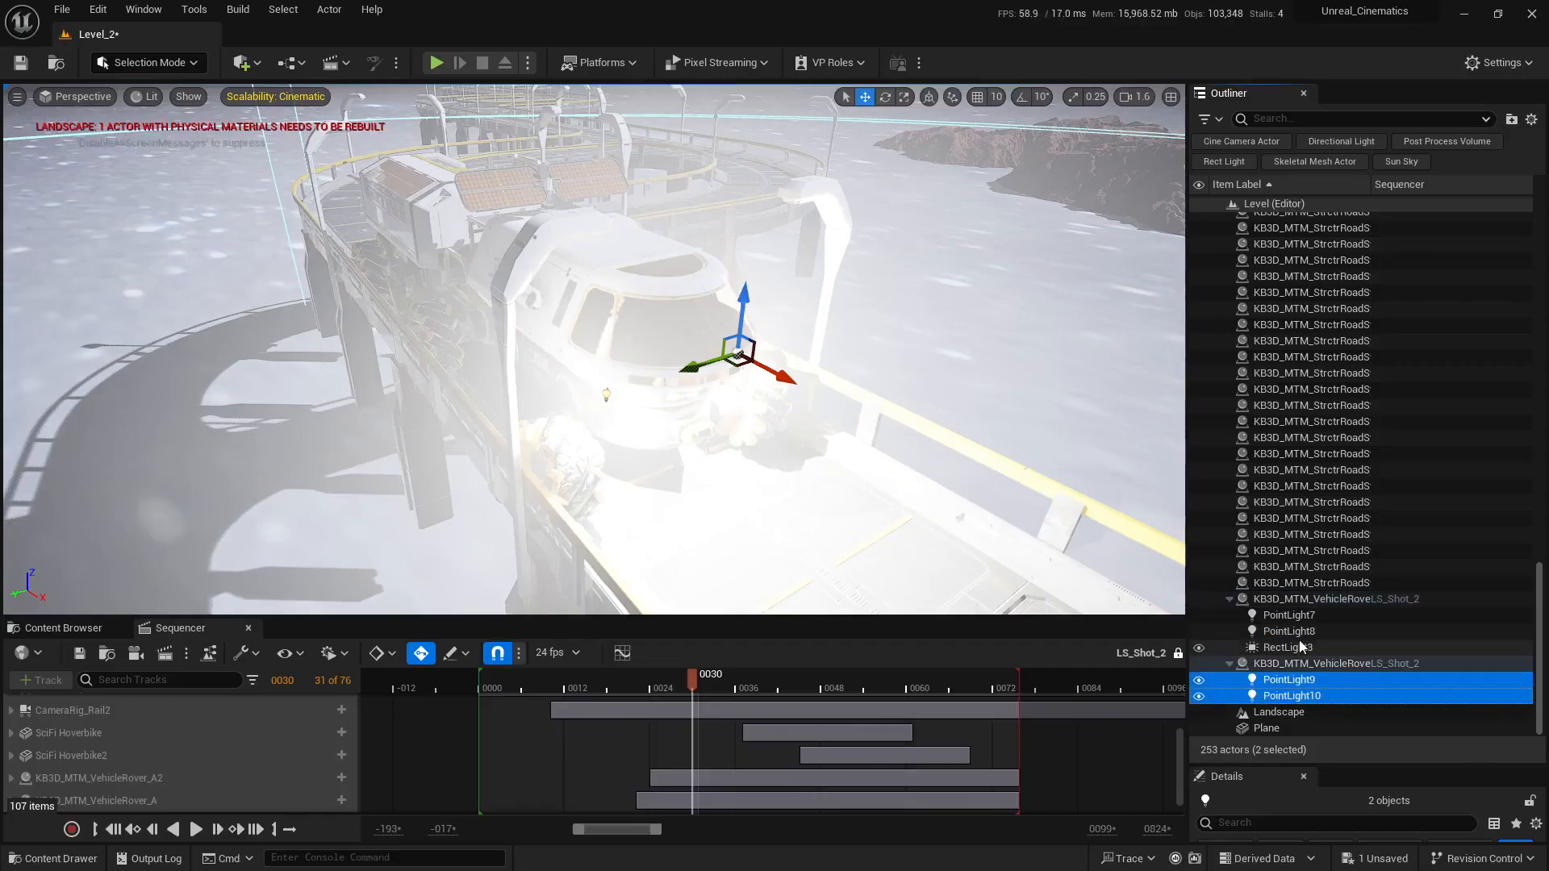
Deselect the lights and check the rover's lighting in the enlarged camera view while scrubbing to frame 50
{"action": "right_click_drag", "start_coordinate": [920, 521], "coordinate": [810, 532]}
{"action": "key", "text": "Escape"}
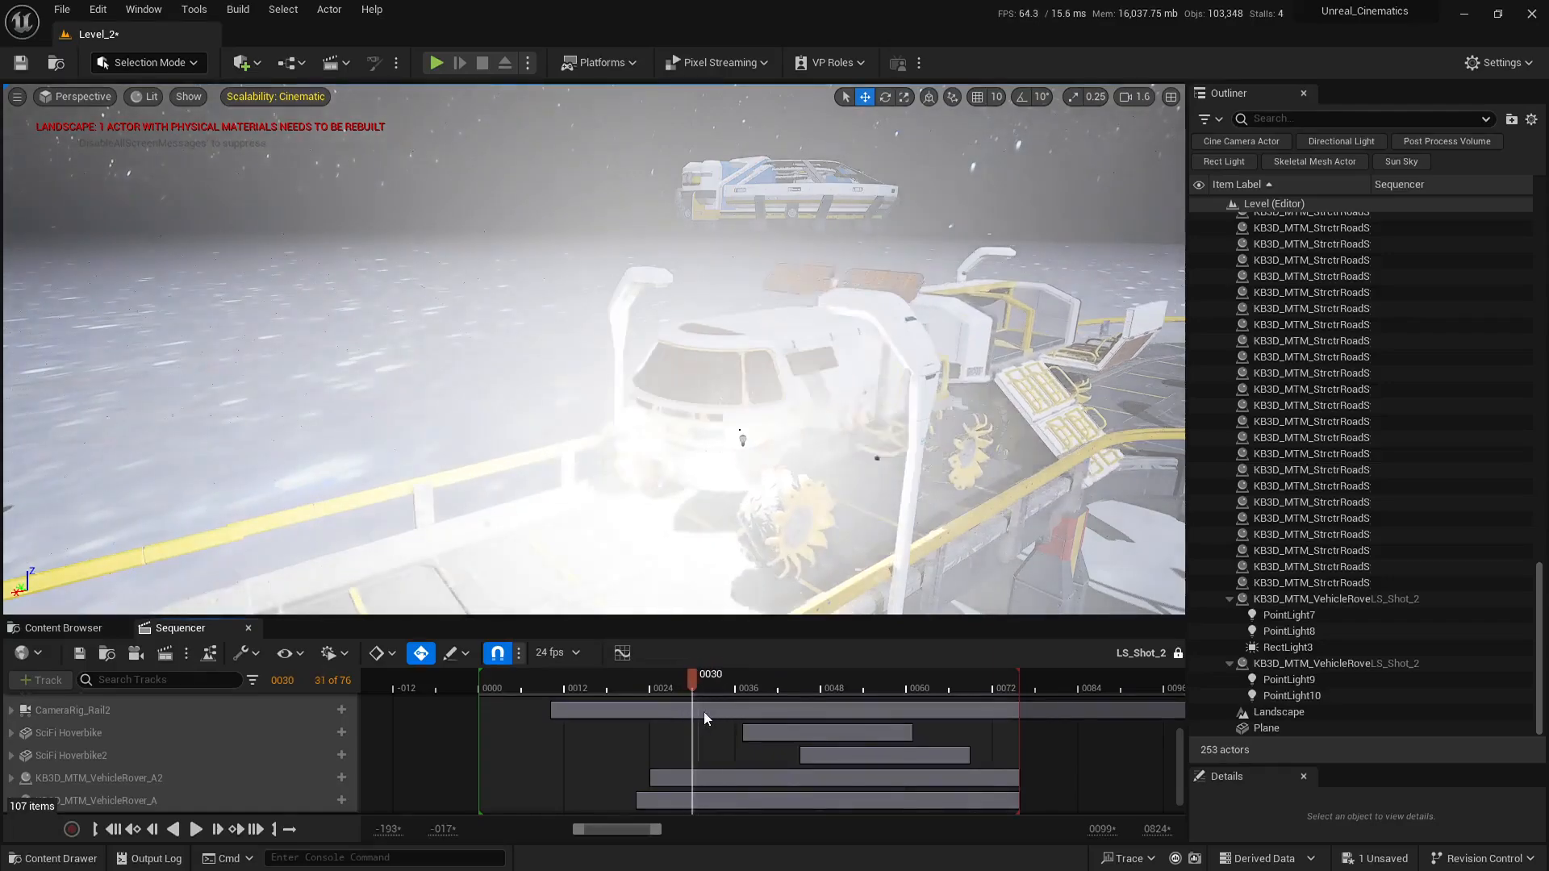
{"action": "left_click", "coordinate": [1171, 96]}
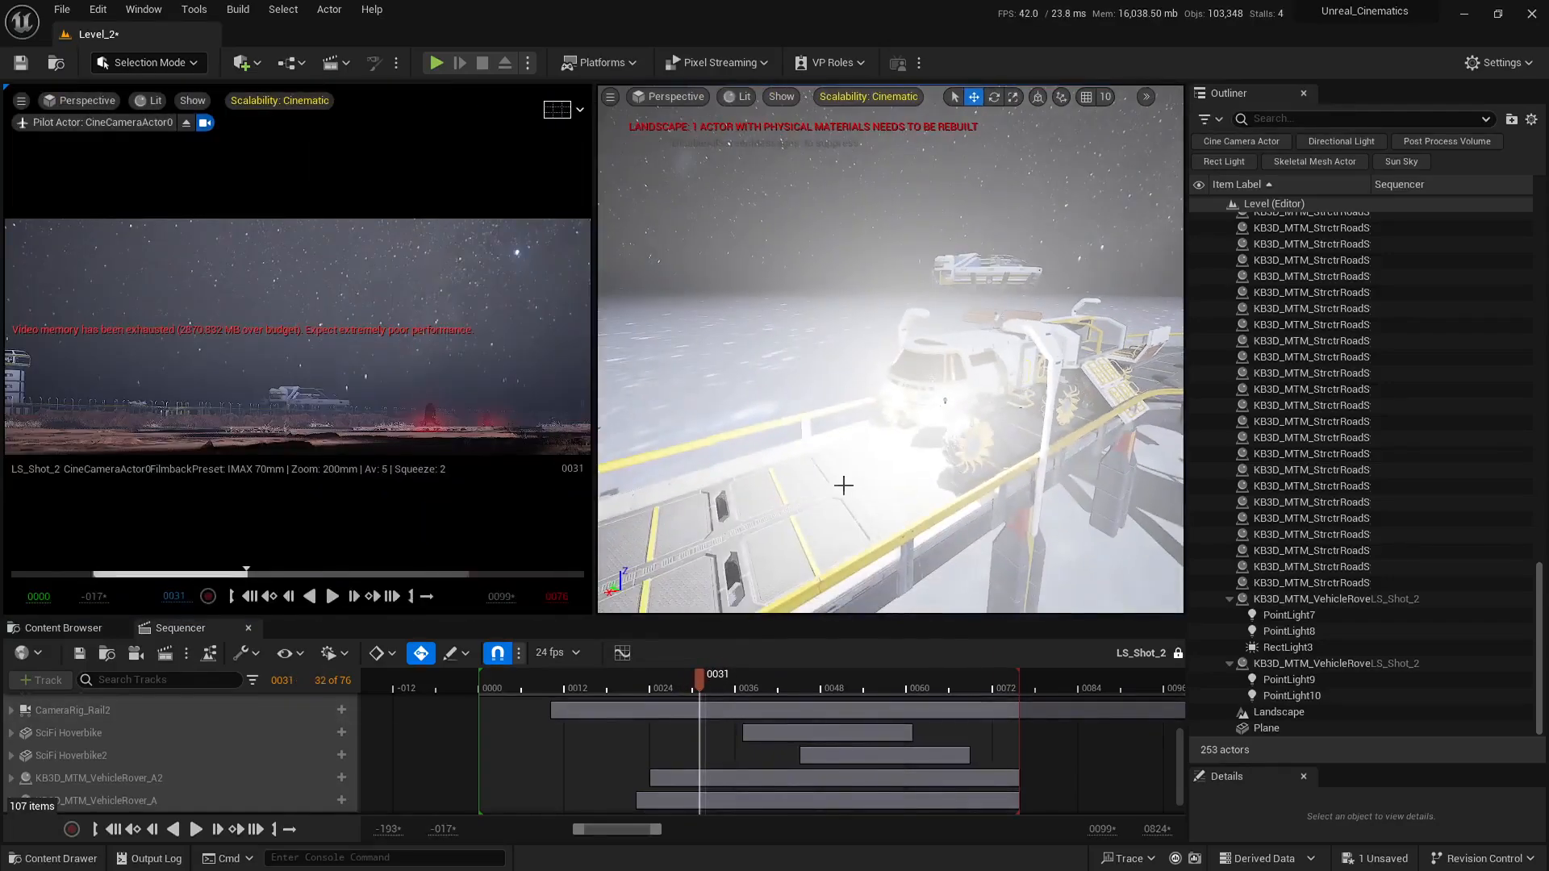
{"action": "left_click_drag", "start_coordinate": [697, 683], "coordinate": [820, 682]}
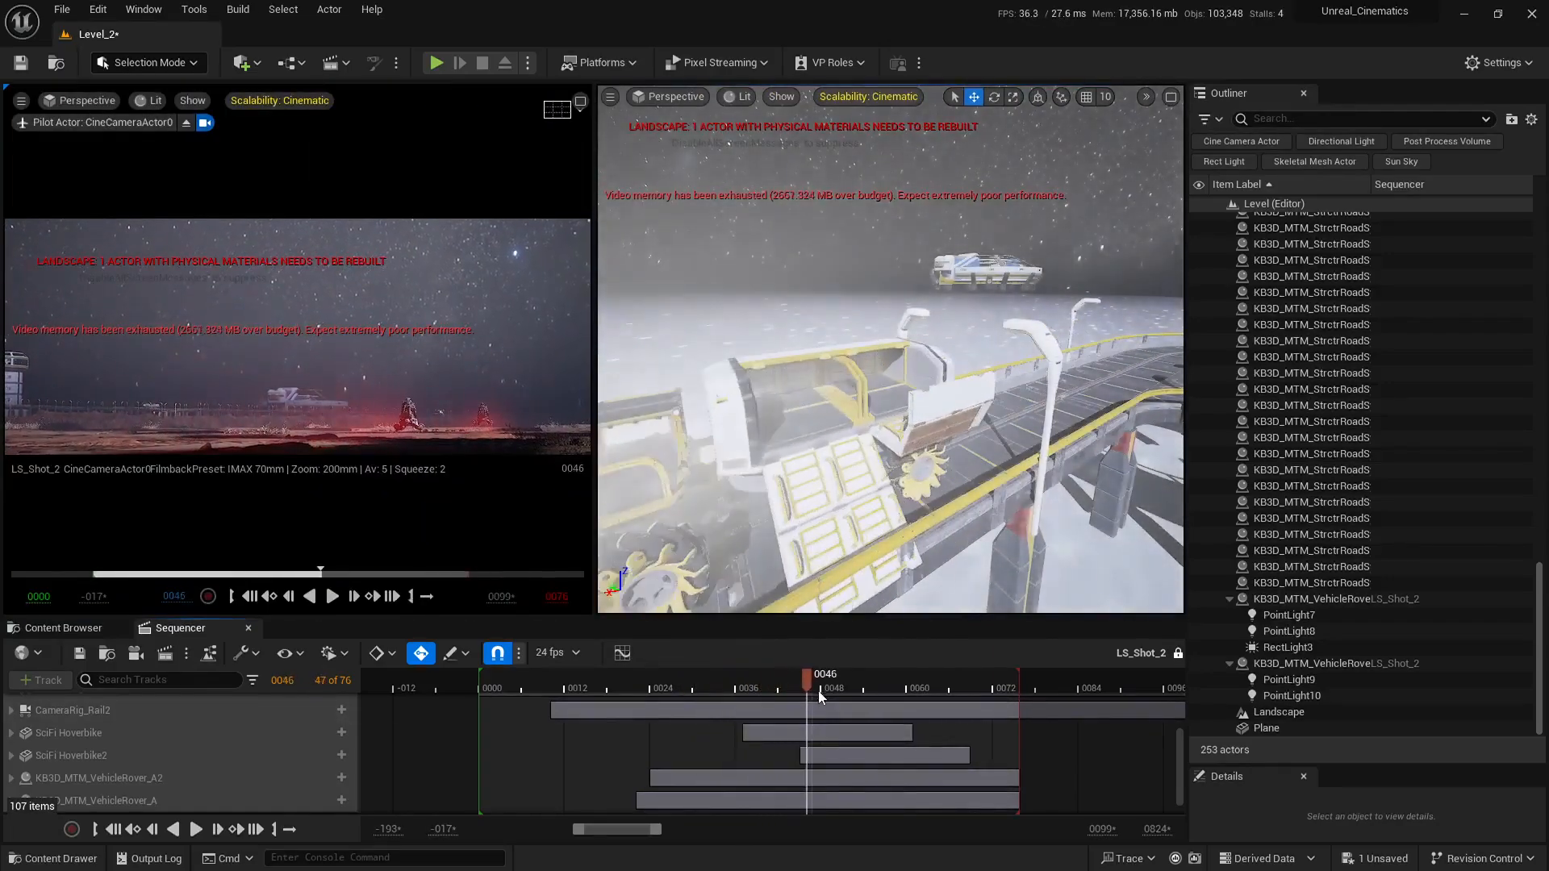
{"action": "left_click", "coordinate": [581, 101]}
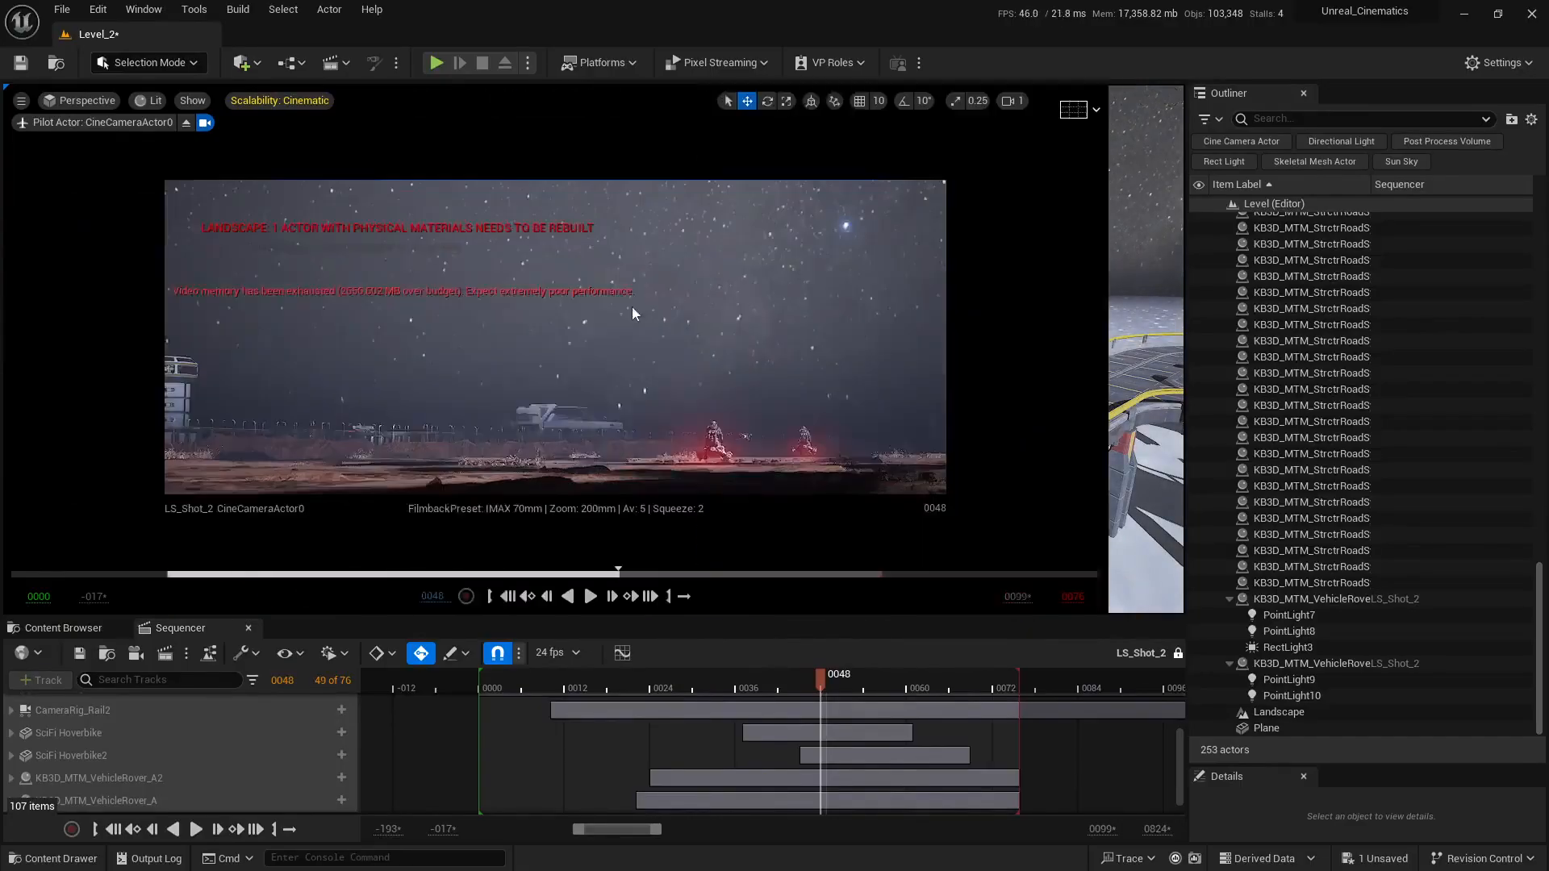
{"action": "mouse_move", "coordinate": [826, 682]}
{"action": "left_mouse_down"}
{"action": "mouse_move", "coordinate": [907, 707]}
{"action": "mouse_move", "coordinate": [783, 686]}
{"action": "mouse_move", "coordinate": [888, 694]}
{"action": "mouse_move", "coordinate": [810, 682]}
{"action": "mouse_move", "coordinate": [841, 688]}
{"action": "left_mouse_up"}
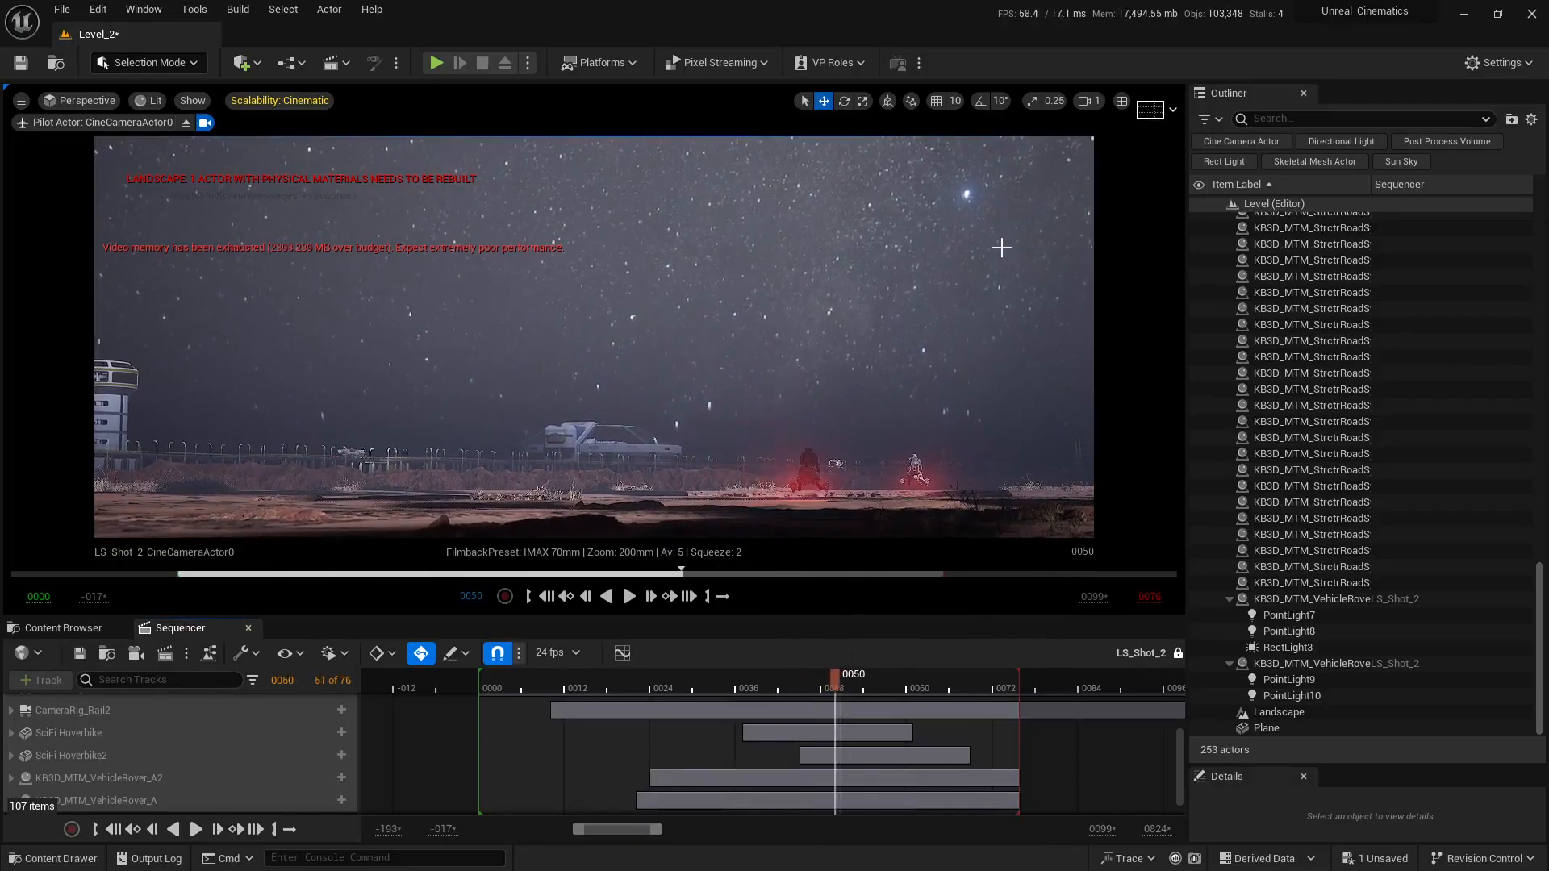
Return to the split viewports, select PointLight9 and PointLight10, and move both along X away from the rover's front
{"action": "left_click", "coordinate": [1123, 102]}
{"action": "key", "text": "w"}
{"action": "right_click_drag", "start_coordinate": [891, 347], "coordinate": [993, 380]}
{"action": "key", "text": "a"}
{"action": "key", "text": "w"}
{"action": "left_click", "coordinate": [1289, 680]}
{"action": "left_click", "coordinate": [1292, 696], "text": "ctrl"}
{"action": "key", "text": "a"}
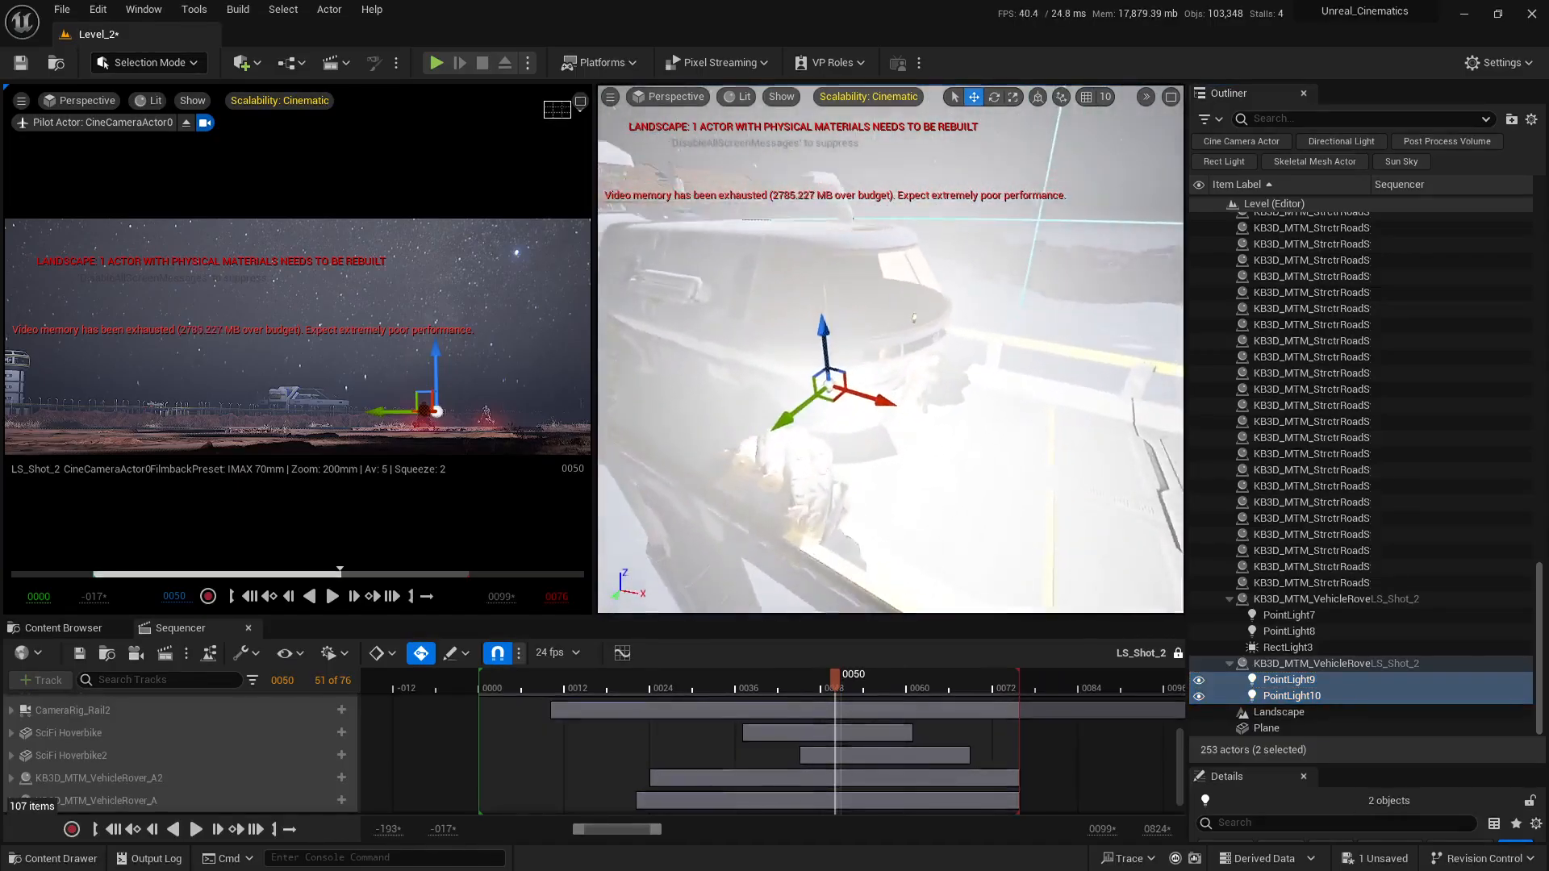
{"action": "key", "text": "w"}
{"action": "mouse_move", "coordinate": [908, 421]}
{"action": "right_mouse_down"}
{"action": "mouse_move", "coordinate": [960, 388]}
{"action": "mouse_move", "coordinate": [908, 421]}
{"action": "right_mouse_up"}
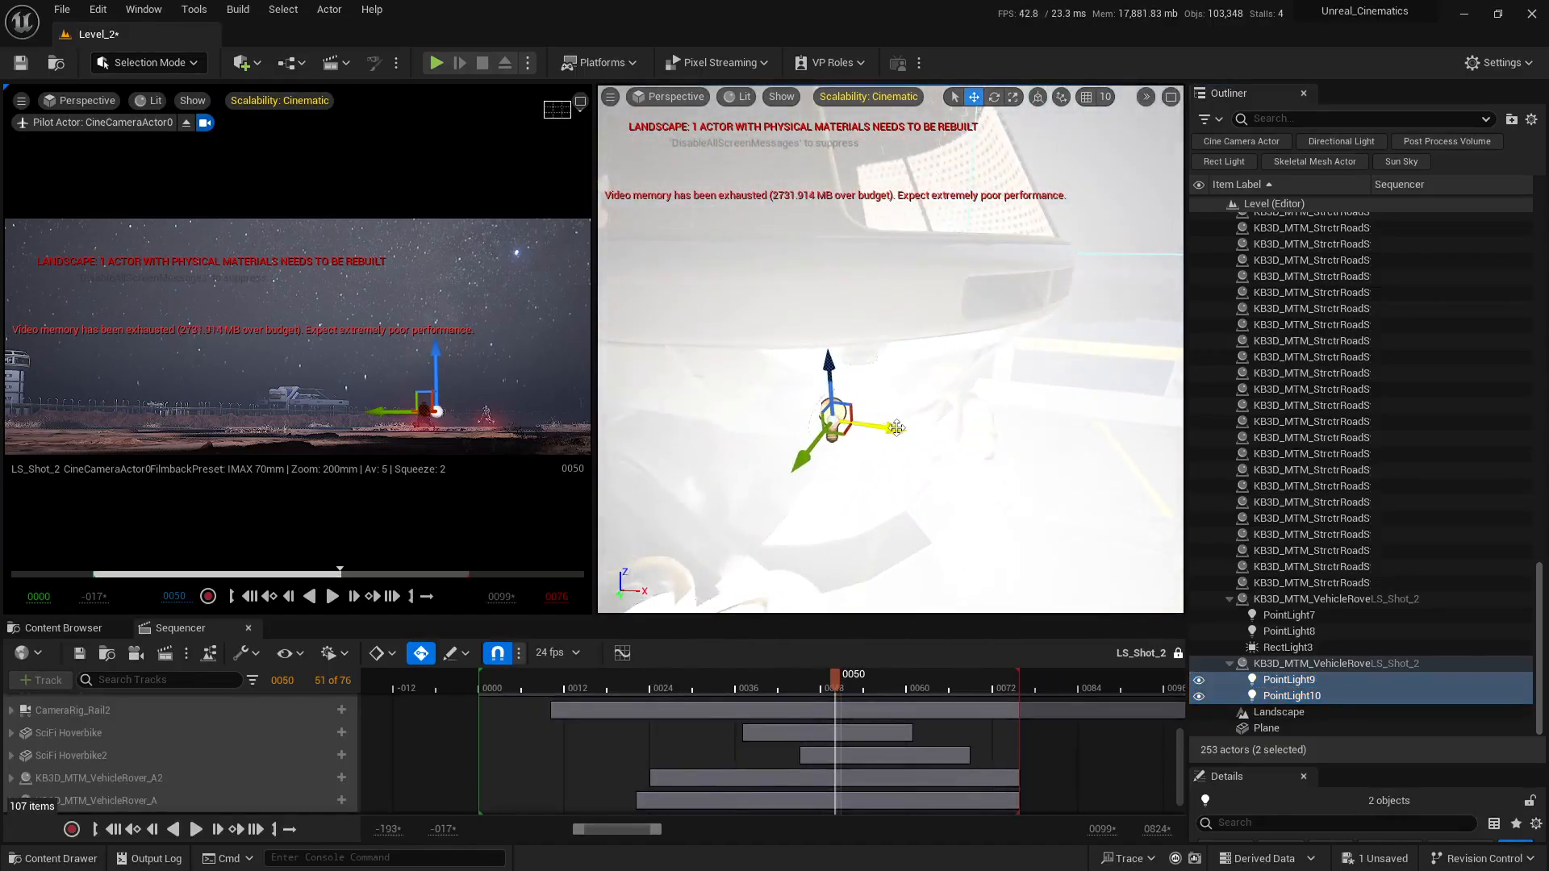
{"action": "left_click_drag", "start_coordinate": [896, 428], "coordinate": [931, 438]}
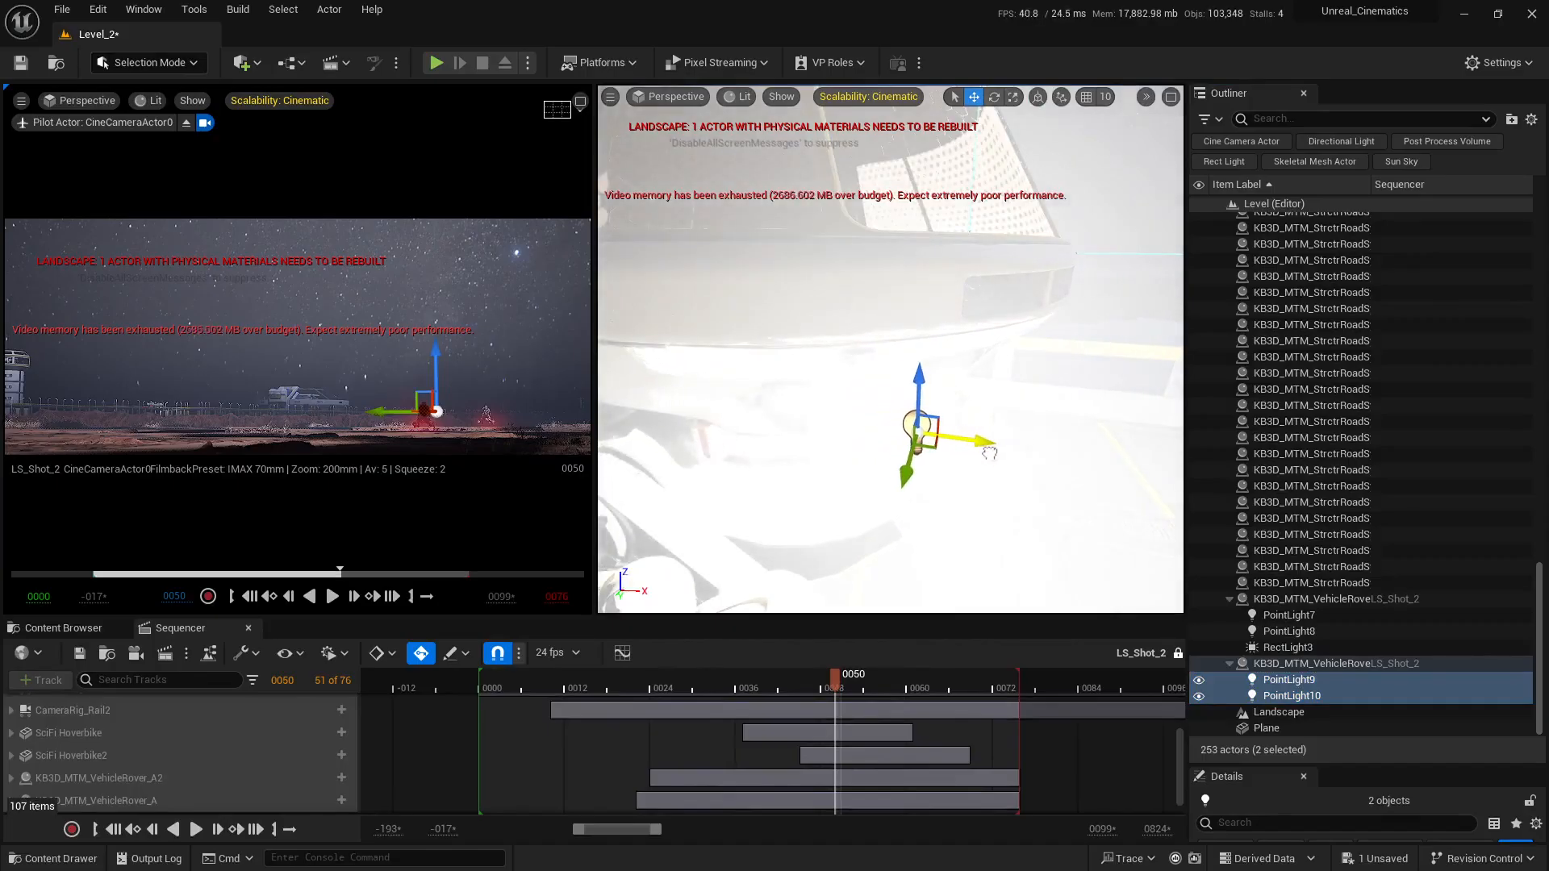
{"action": "key", "text": "Escape"}
Check the moved headlights in the enlarged camera view while scrubbing from frame 50 to 60
{"action": "left_click", "coordinate": [580, 102]}
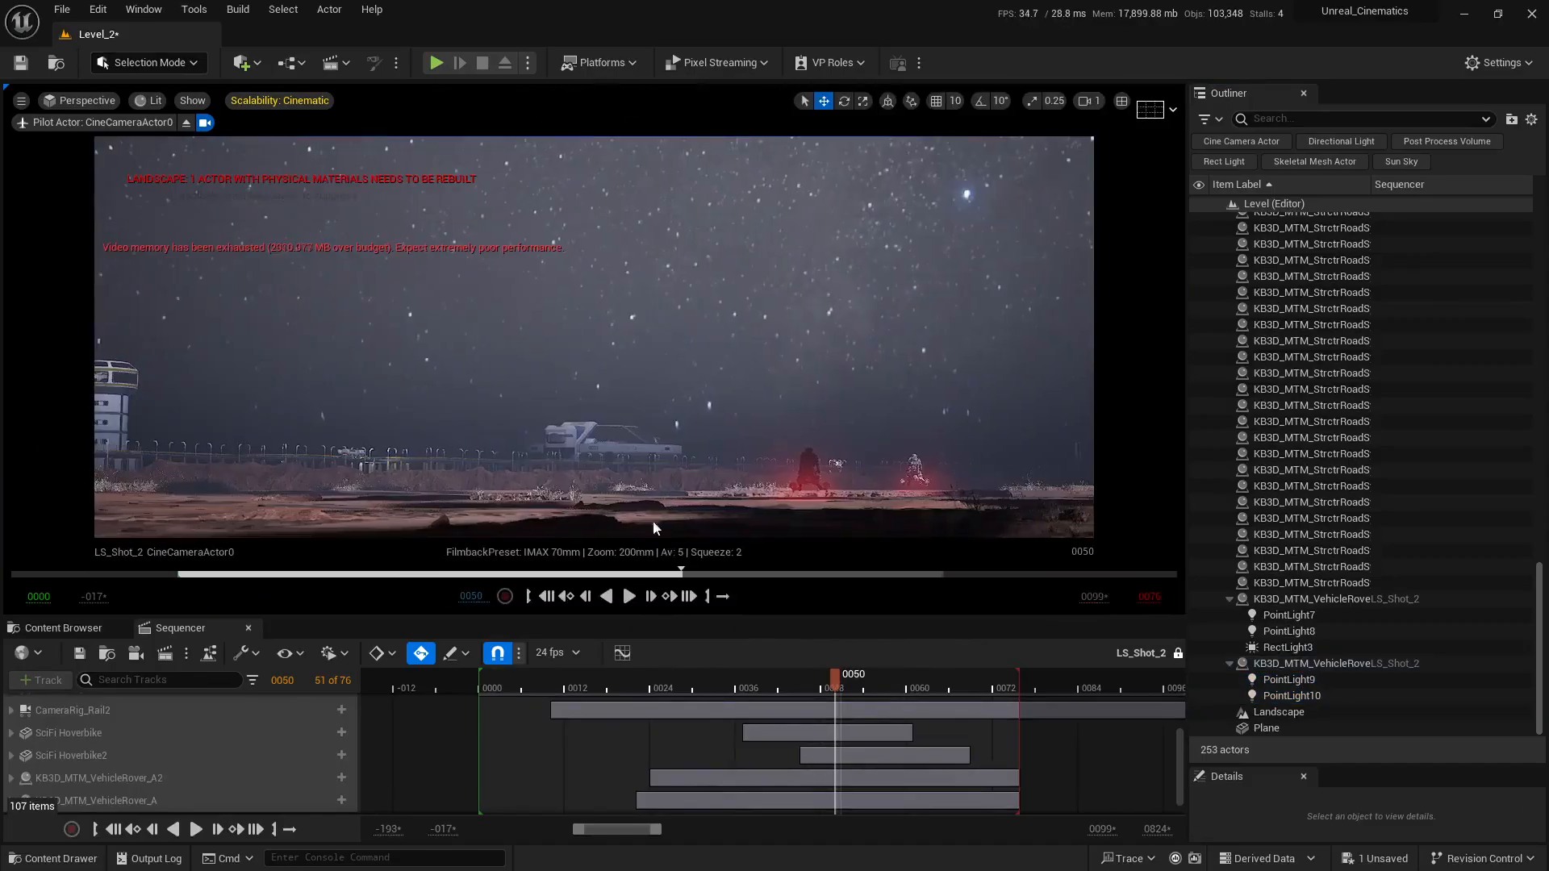
{"action": "left_click_drag", "start_coordinate": [845, 680], "coordinate": [895, 713]}
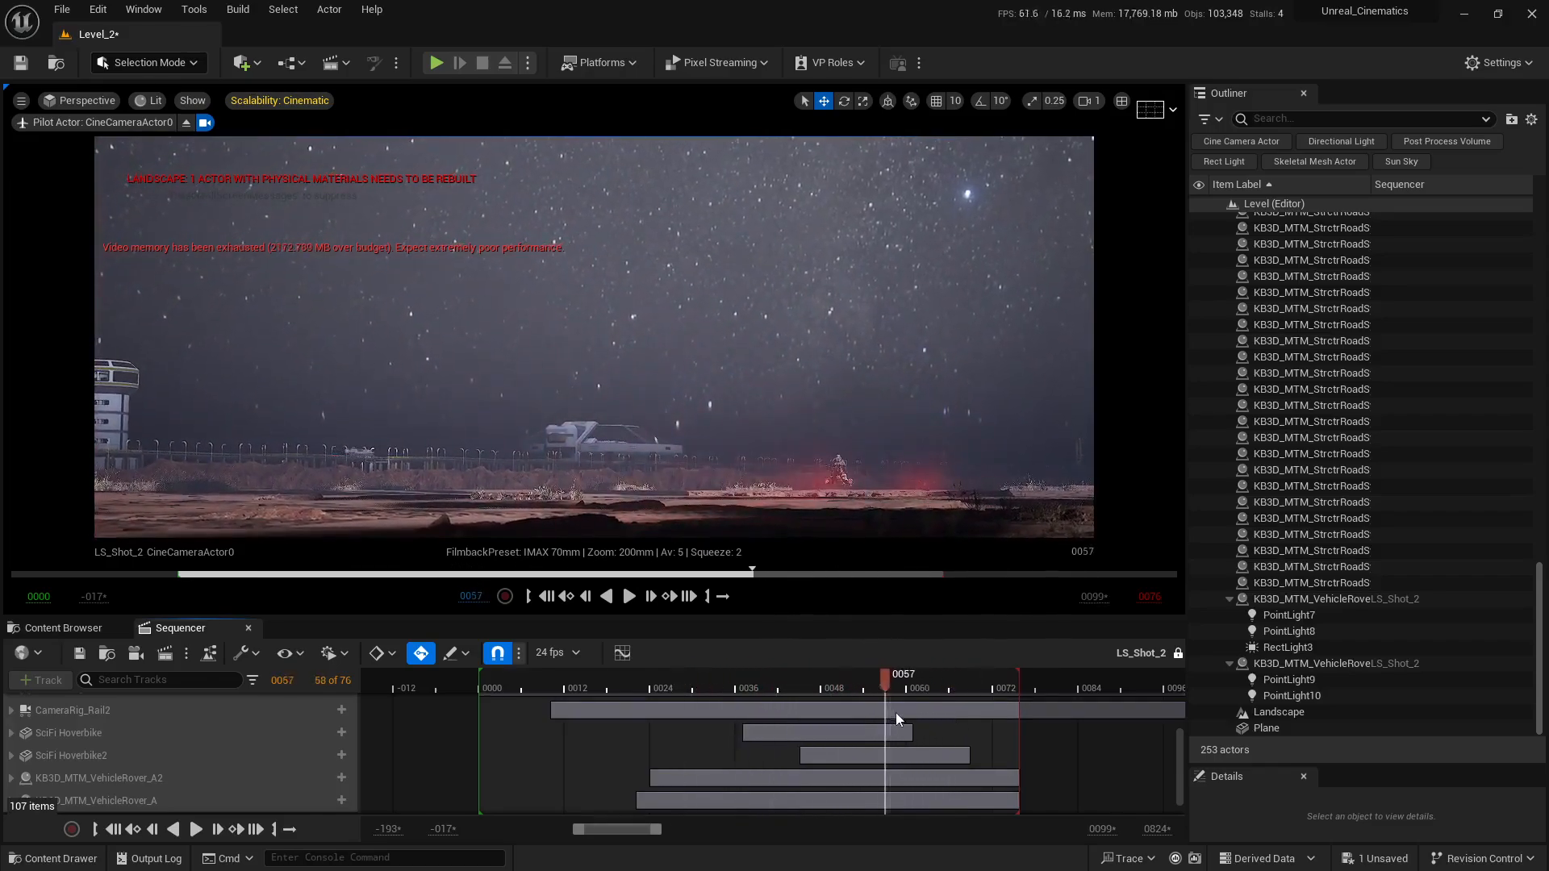
{"action": "left_click", "coordinate": [1149, 110]}
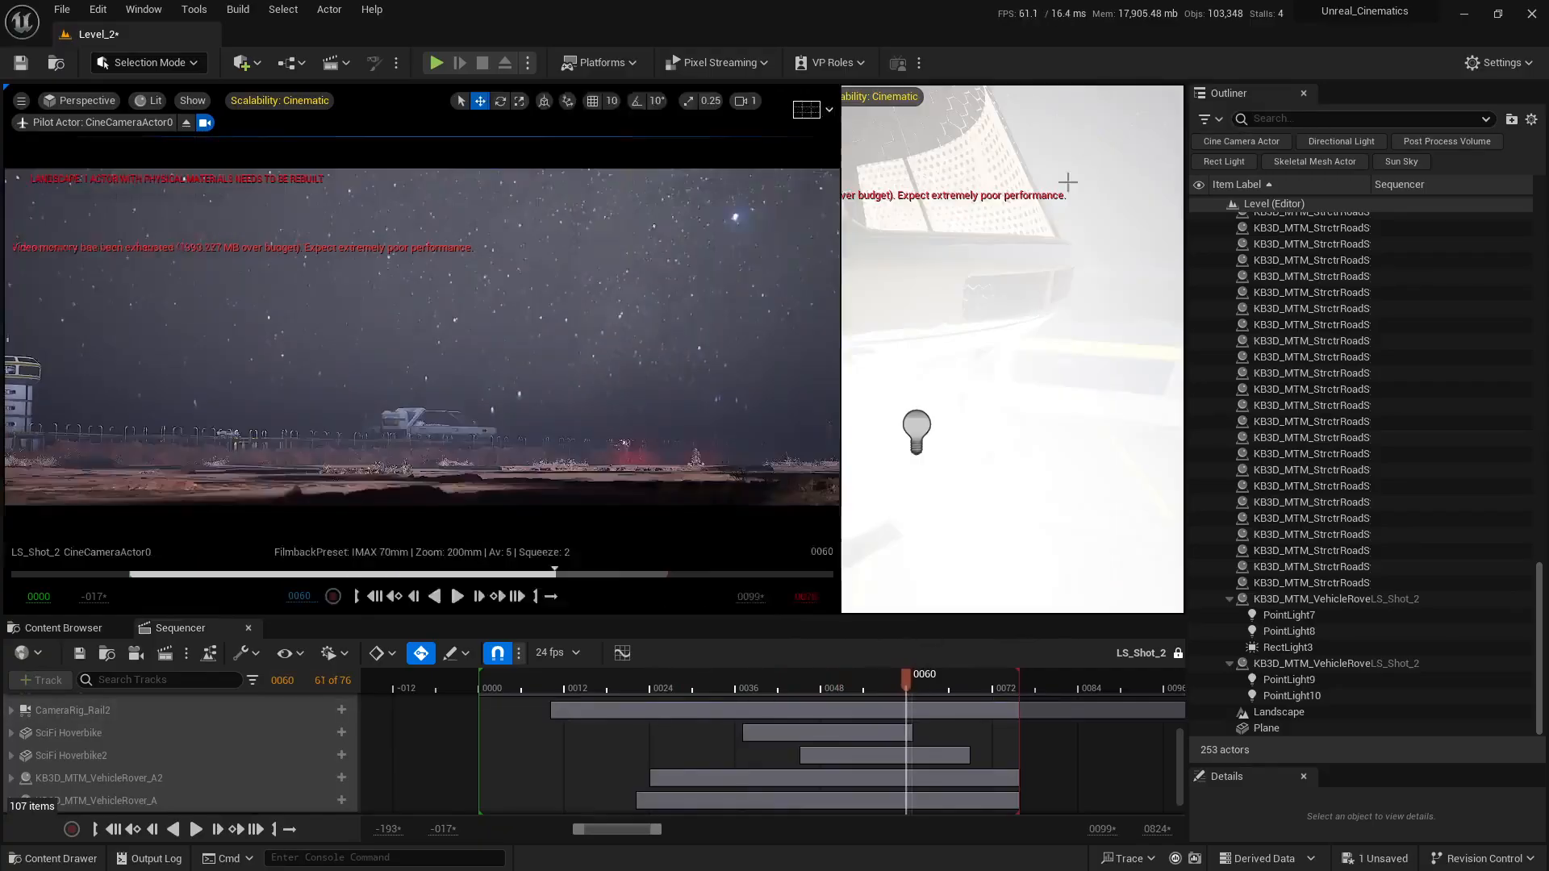
Reselect both headlight point lights, shift them further forward along X, and deselect them
{"action": "mouse_move", "coordinate": [912, 394]}
{"action": "right_mouse_down"}
{"action": "mouse_move", "coordinate": [879, 428]}
{"action": "mouse_move", "coordinate": [884, 399]}
{"action": "mouse_move", "coordinate": [912, 394]}
{"action": "right_mouse_up"}
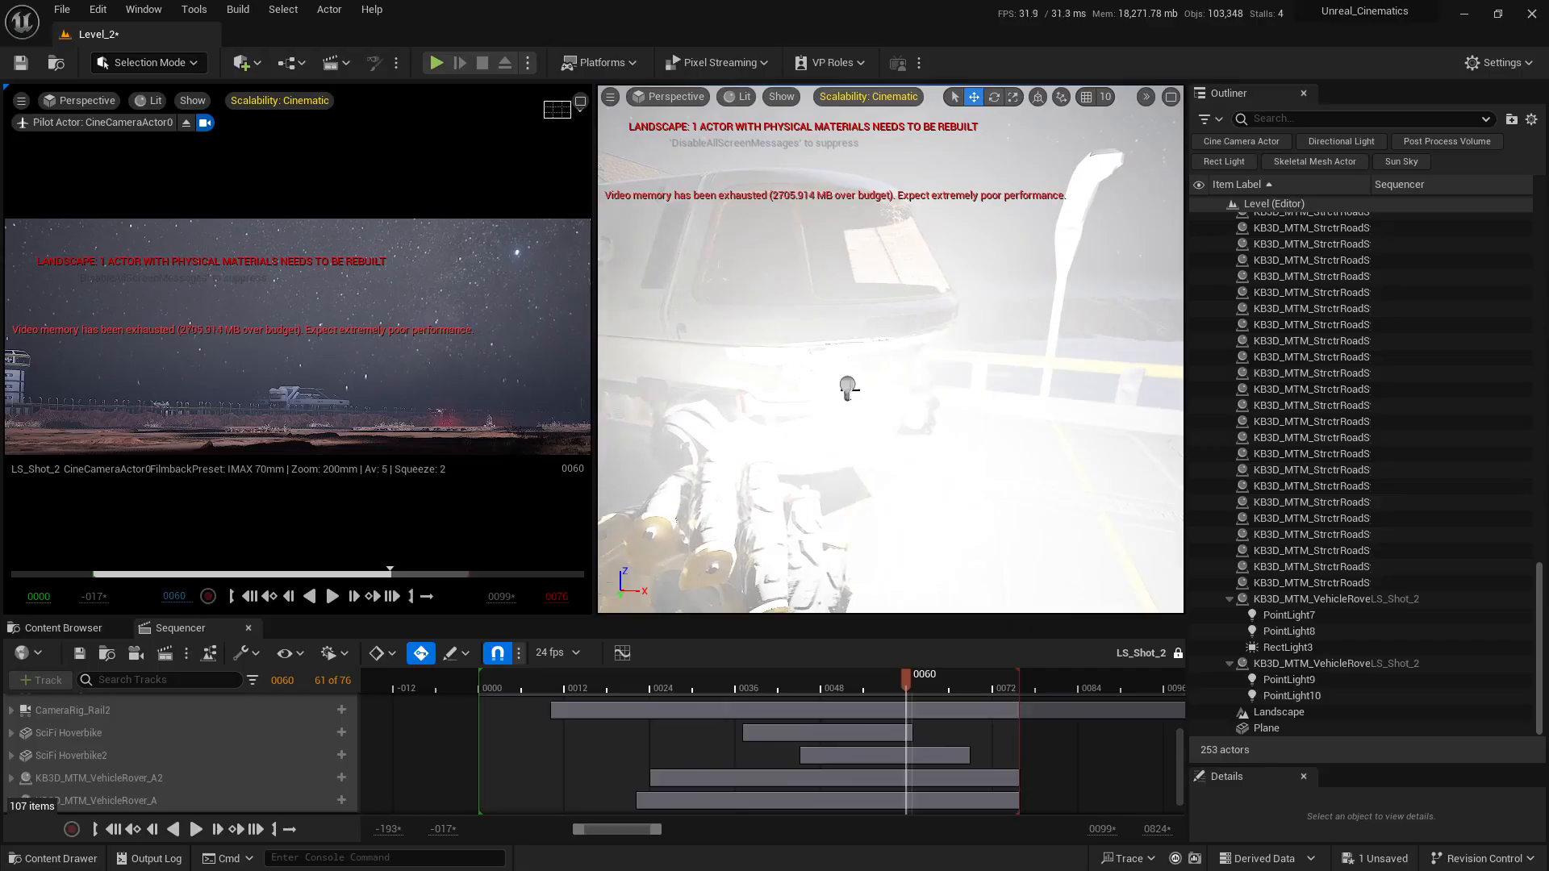
{"action": "left_click", "coordinate": [853, 390]}
{"action": "right_click_drag", "start_coordinate": [1013, 356], "coordinate": [1013, 312]}
{"action": "left_click", "coordinate": [898, 338], "text": "shift"}
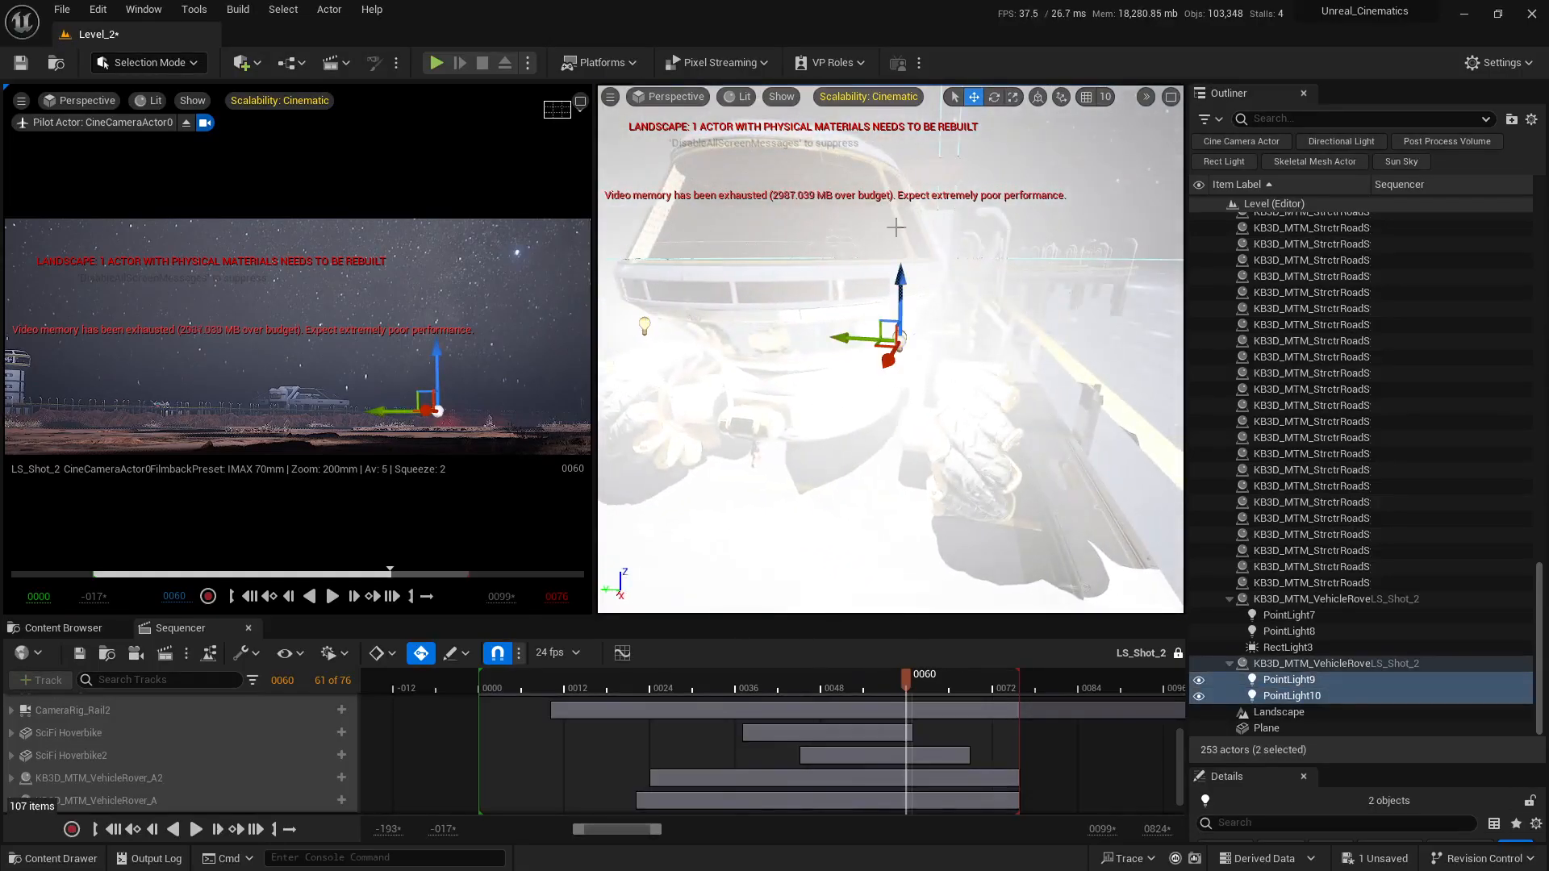
{"action": "mouse_move", "coordinate": [898, 228]}
{"action": "right_mouse_down"}
{"action": "mouse_move", "coordinate": [988, 278]}
{"action": "mouse_move", "coordinate": [1049, 282]}
{"action": "mouse_move", "coordinate": [916, 247]}
{"action": "right_mouse_up"}
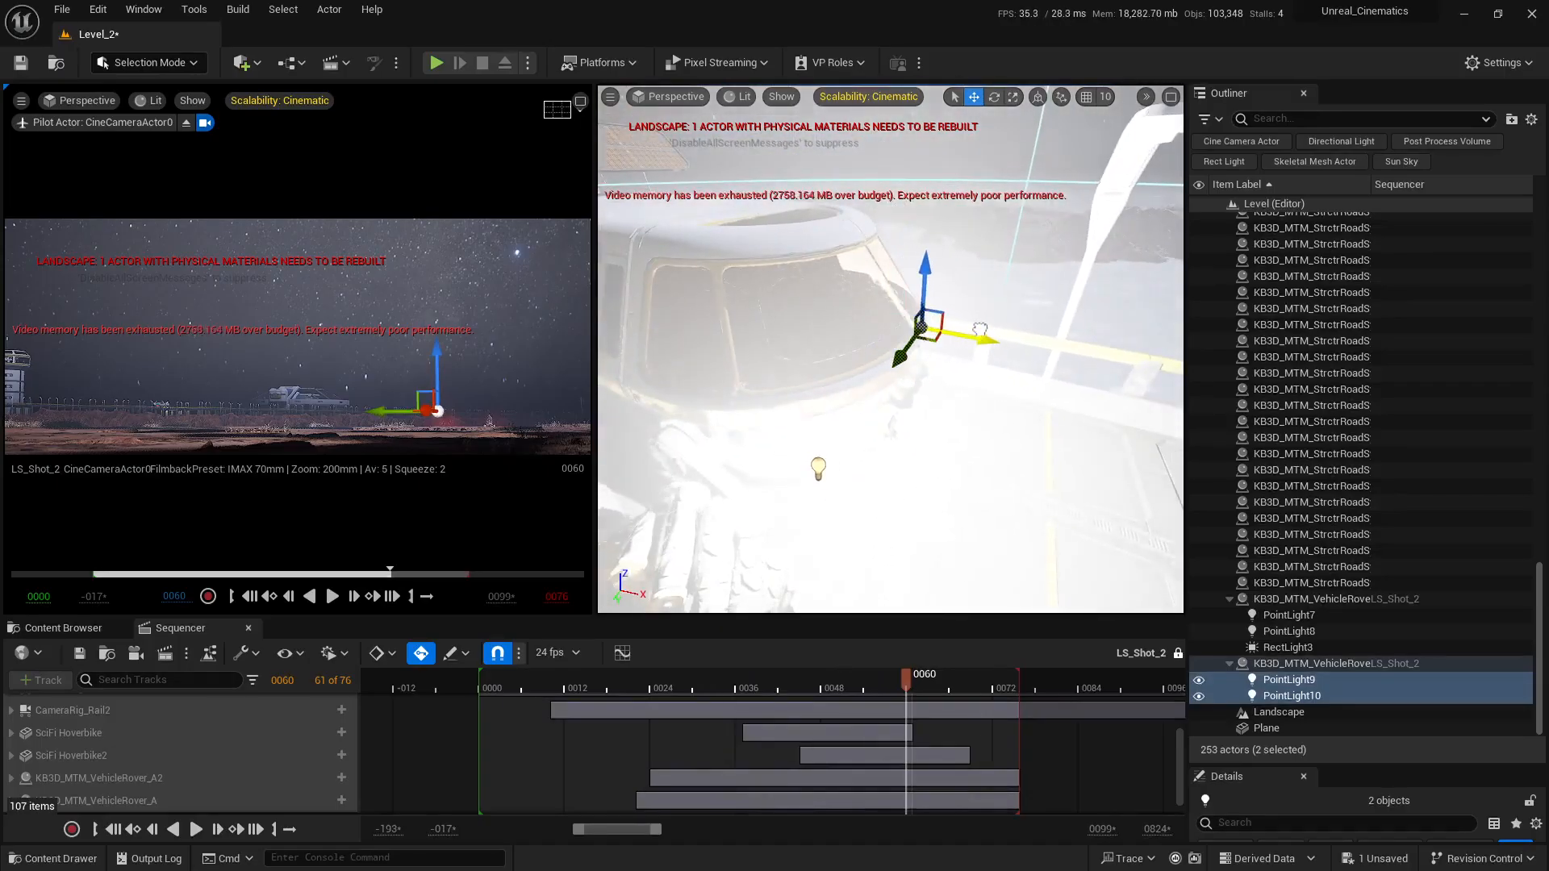
{"action": "key", "text": "Escape"}
{"action": "right_click_drag", "start_coordinate": [1013, 370], "coordinate": [892, 371]}
Review the shot in the enlarged camera view, scrubbing to frame 40, and save Level_2
{"action": "left_click", "coordinate": [580, 102]}
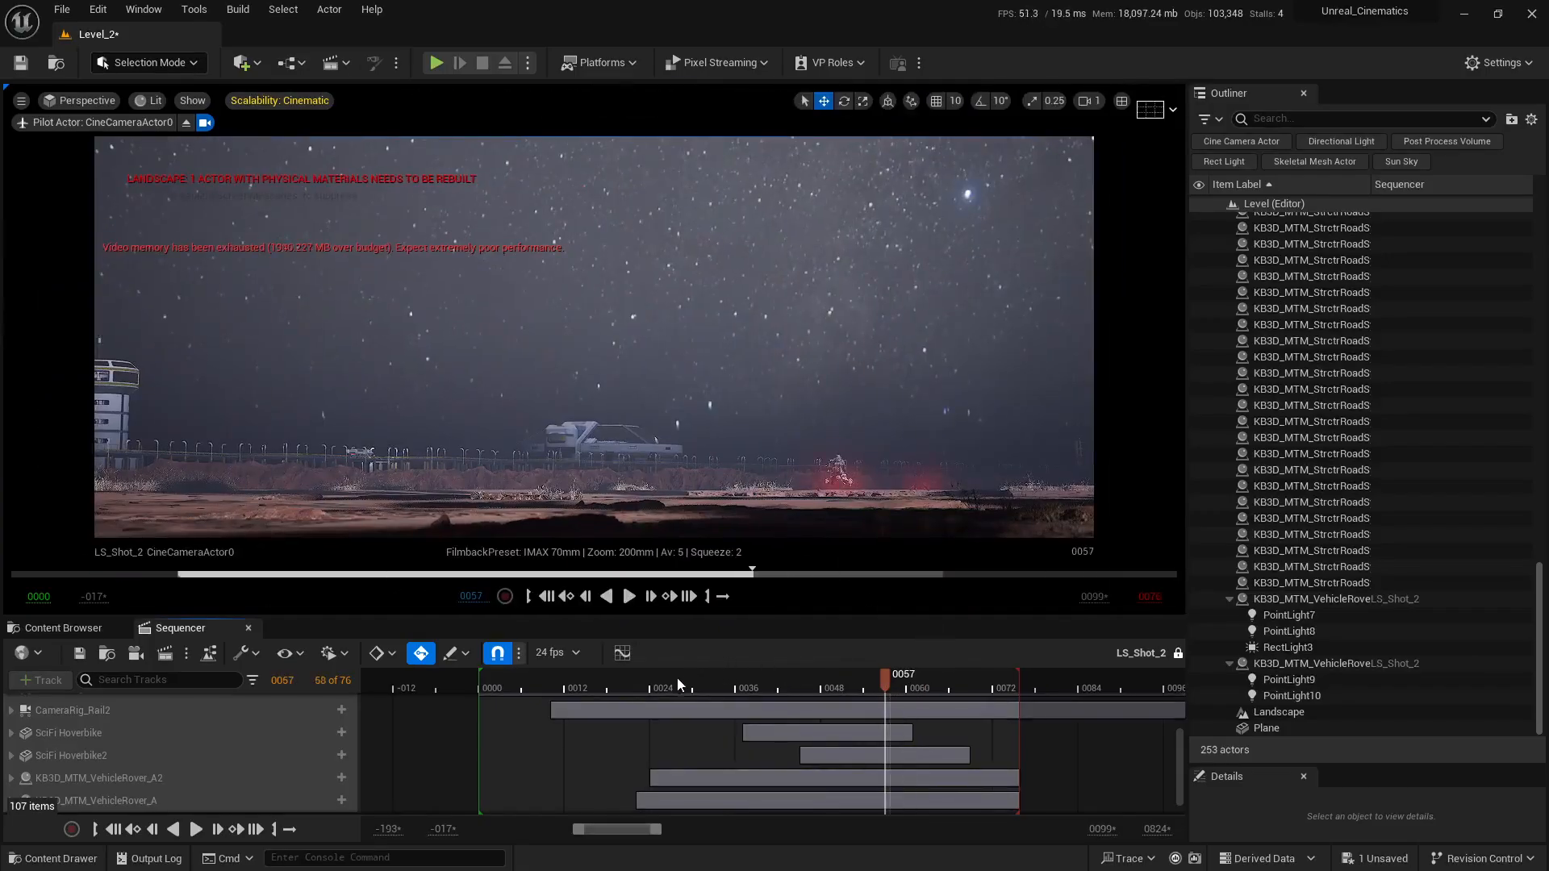
{"action": "left_click_drag", "start_coordinate": [676, 682], "coordinate": [768, 713]}
{"action": "left_click", "coordinate": [1378, 859]}
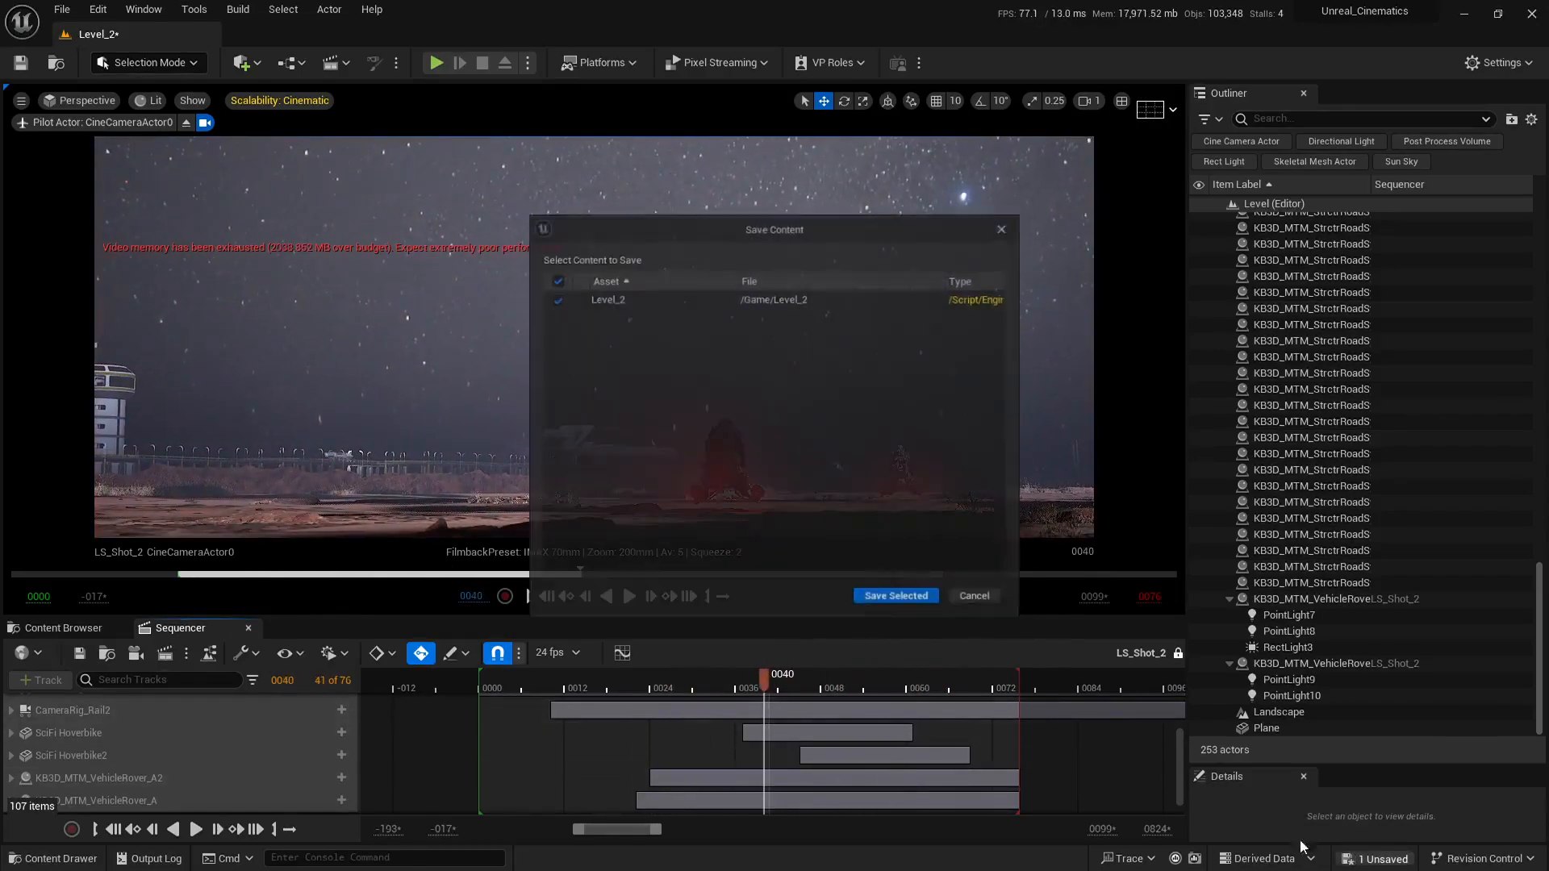
{"action": "left_click", "coordinate": [918, 612]}
Return to the split viewports, find the red RectLight3 near the first rover's rear, and select it
{"action": "left_click", "coordinate": [1120, 102]}
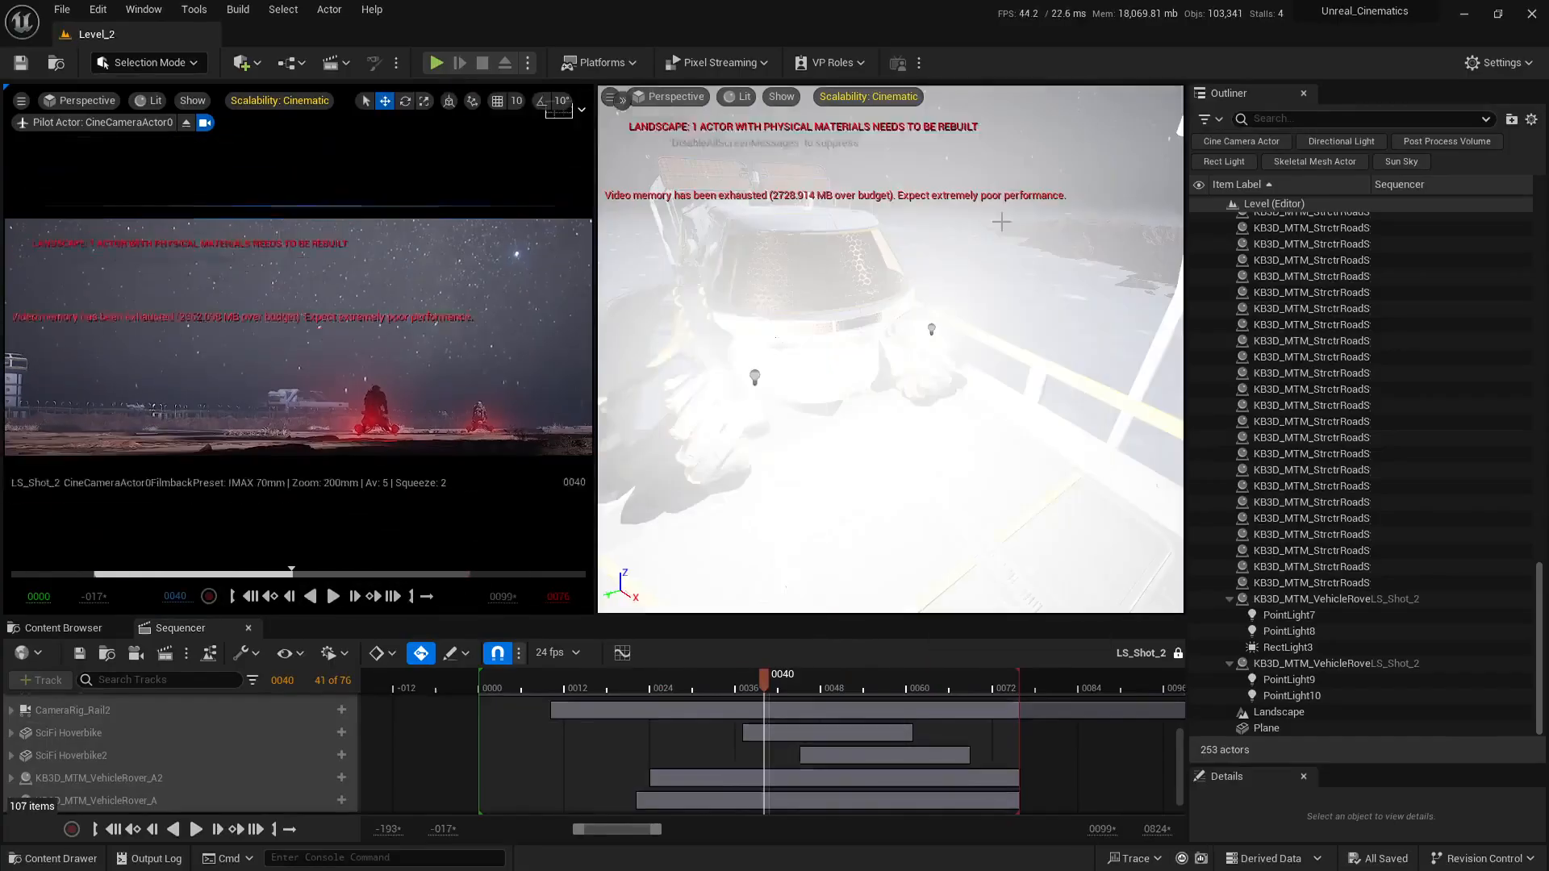
{"action": "key", "text": "s"}
{"action": "right_click_drag", "start_coordinate": [891, 349], "coordinate": [1022, 300]}
{"action": "key", "text": "w"}
{"action": "key", "text": "s"}
{"action": "right_click_drag", "start_coordinate": [773, 500], "coordinate": [773, 500]}
{"action": "key", "text": "w"}
{"action": "right_click_drag", "start_coordinate": [766, 316], "coordinate": [794, 312]}
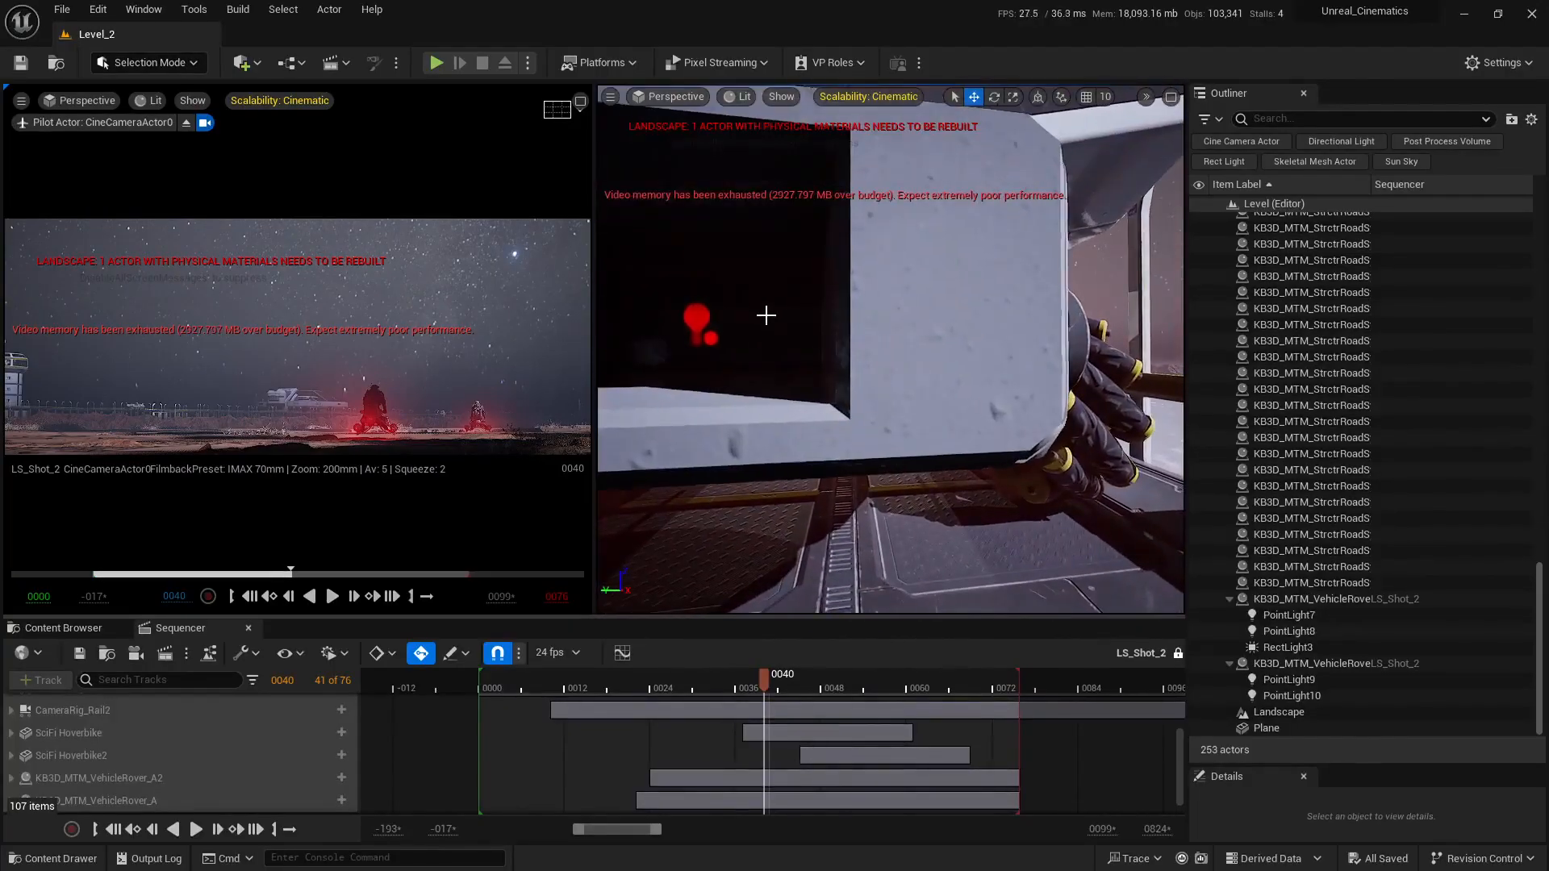
{"action": "left_click", "coordinate": [698, 315]}
{"action": "key", "text": "f"}
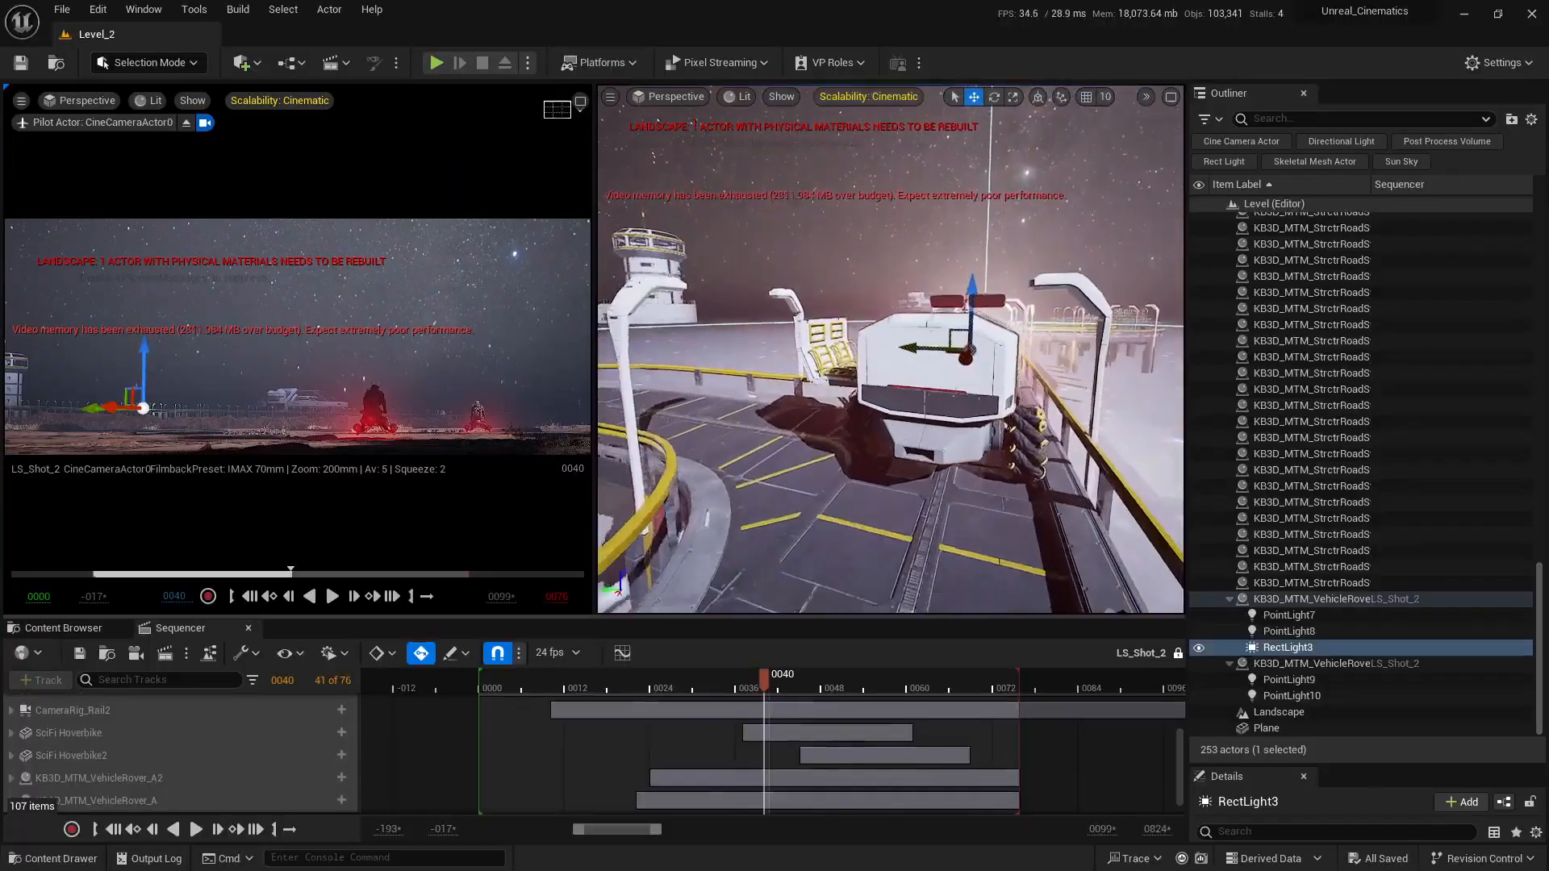
Put the playhead at frame 30 and duplicate RectLight3 as the second rover's rear light
{"action": "left_click_drag", "start_coordinate": [860, 687], "coordinate": [694, 682]}
{"action": "key", "text": "w"}
{"action": "right_click_drag", "start_coordinate": [985, 452], "coordinate": [979, 429]}
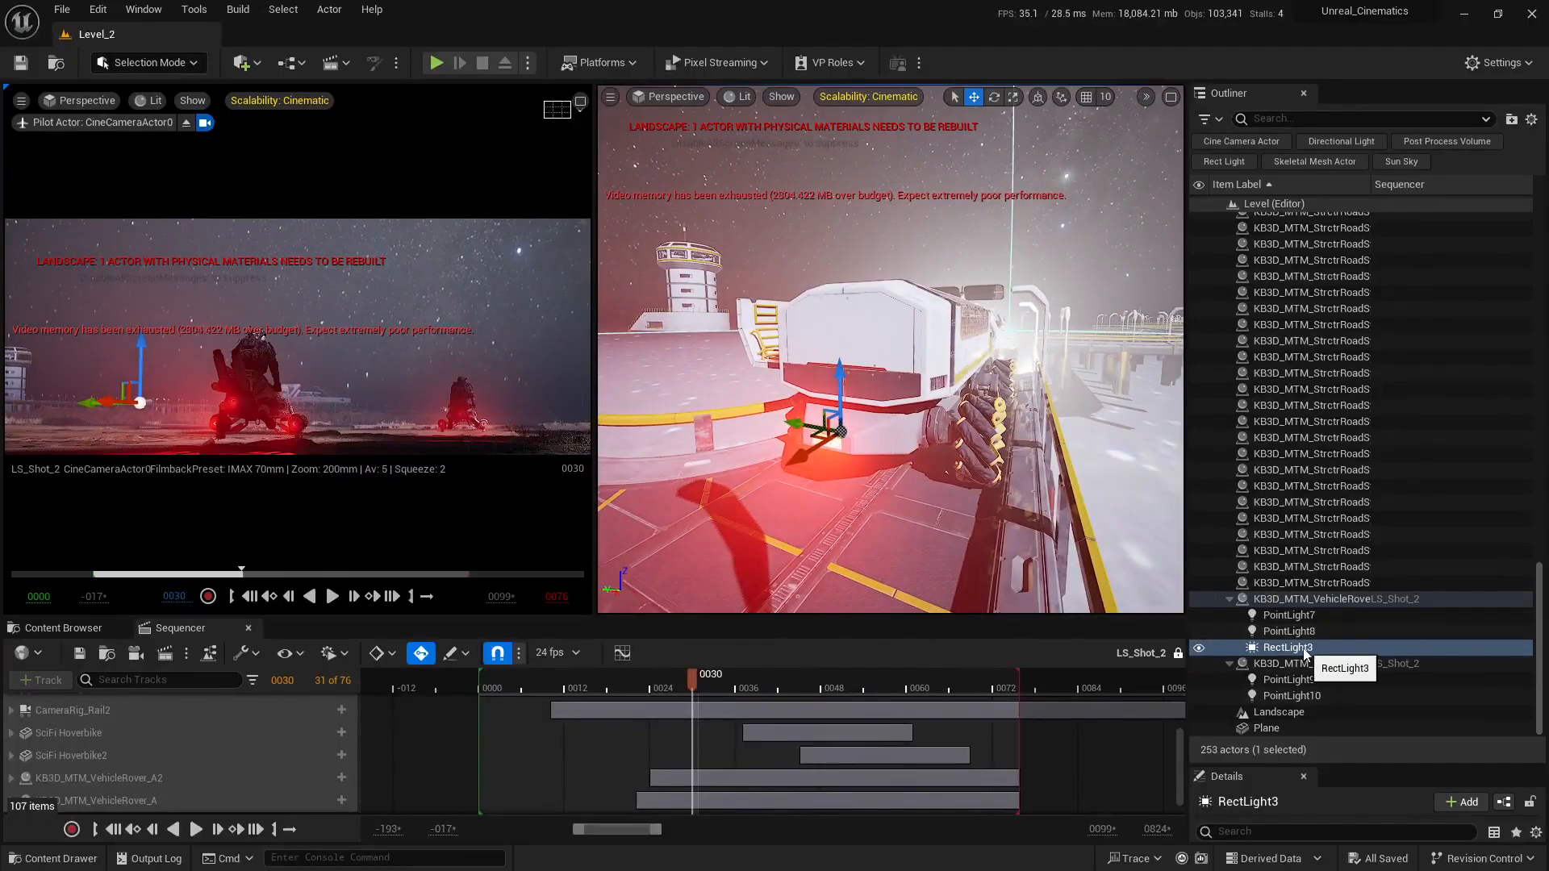
{"action": "key", "text": "ctrl+d"}
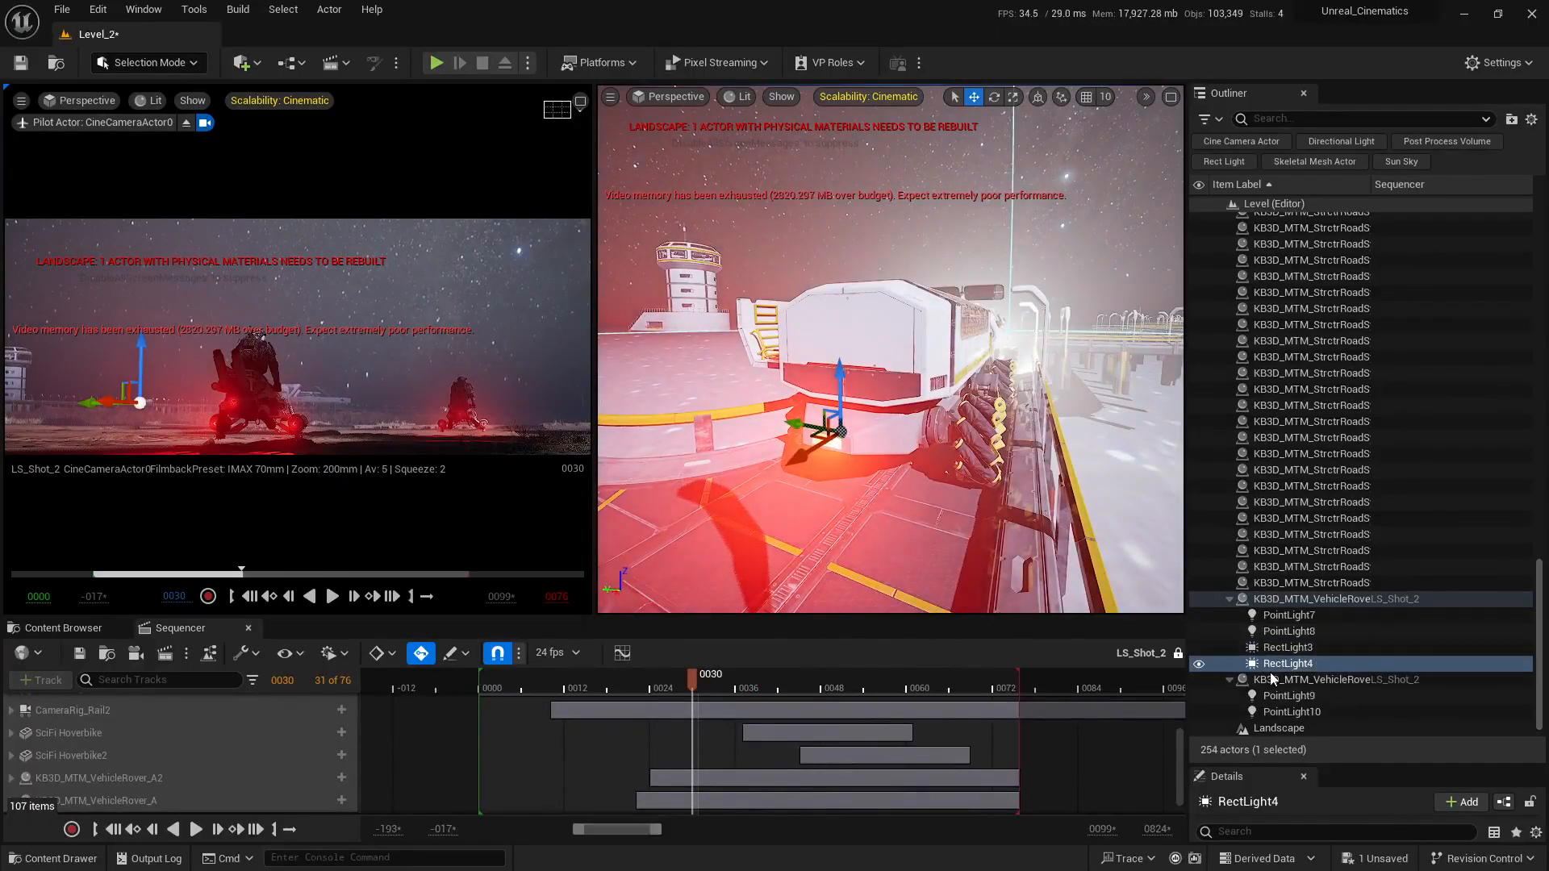
Enlarge the perspective viewport and move the duplicated rect light along the elevated road to the second rover
{"action": "key", "text": "s"}
{"action": "right_click_drag", "start_coordinate": [940, 415], "coordinate": [740, 507]}
{"action": "key", "text": "w"}
{"action": "left_click", "coordinate": [1174, 99]}
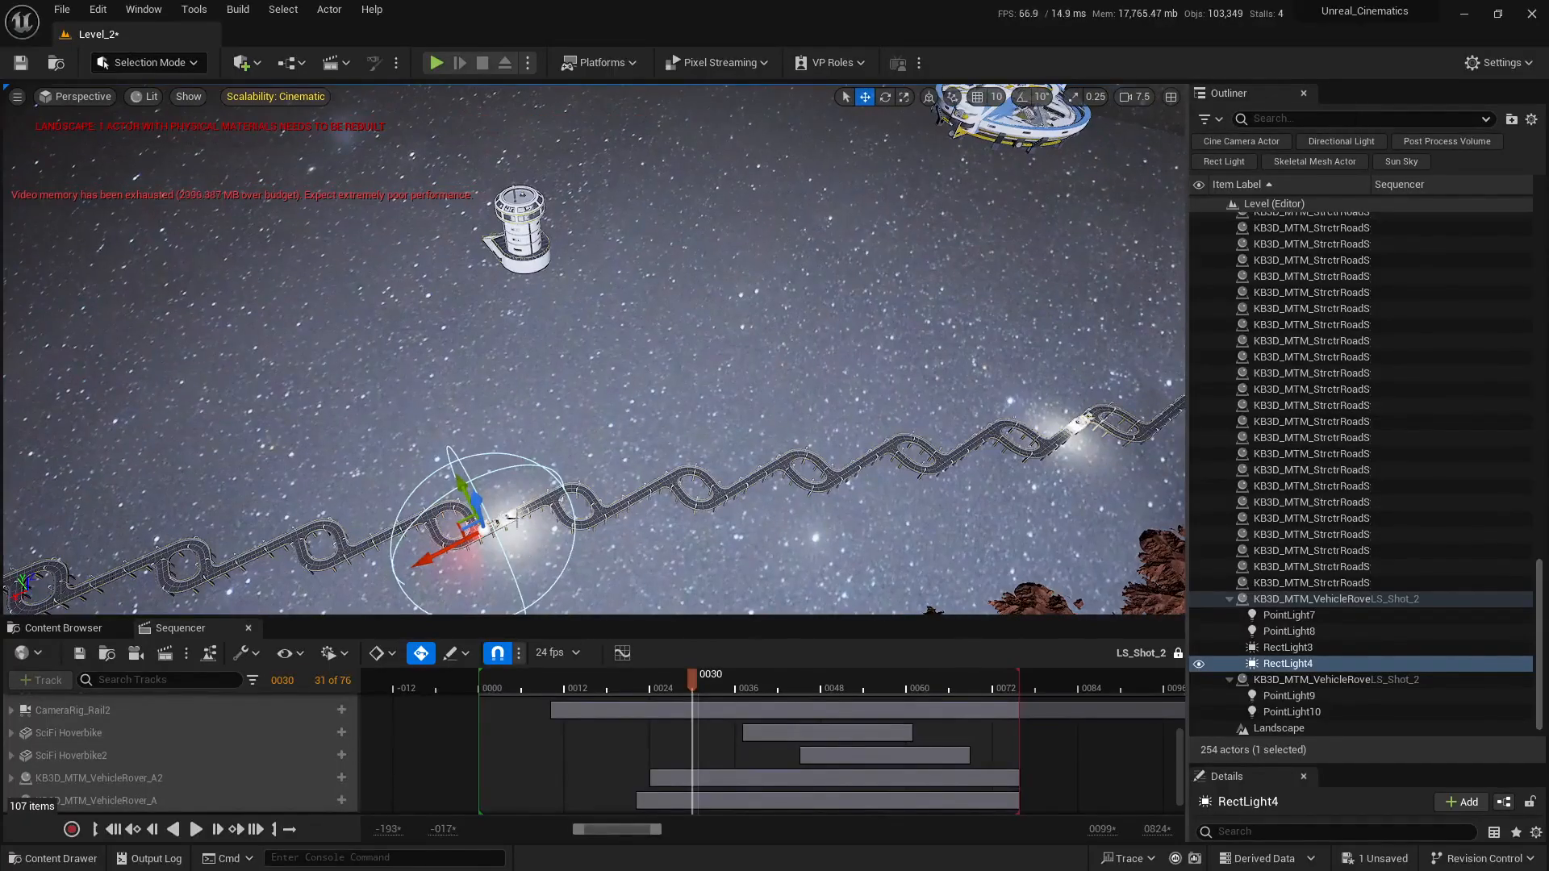
{"action": "left_click_drag", "start_coordinate": [468, 526], "coordinate": [1069, 420]}
Rotate RectLight4 about Z with 10° angle snapping to shine backwards, and place it behind the second rover's rear
{"action": "key", "text": "w"}
{"action": "right_click_drag", "start_coordinate": [936, 470], "coordinate": [692, 474]}
{"action": "scroll", "coordinate": [823, 435], "scroll_direction": "down", "scroll_amount": 1}
{"action": "key", "text": "s"}
{"action": "key", "text": "w"}
{"action": "key", "text": "w"}
{"action": "scroll", "coordinate": [809, 489], "scroll_direction": "down", "scroll_amount": 2}
{"action": "key", "text": "e"}
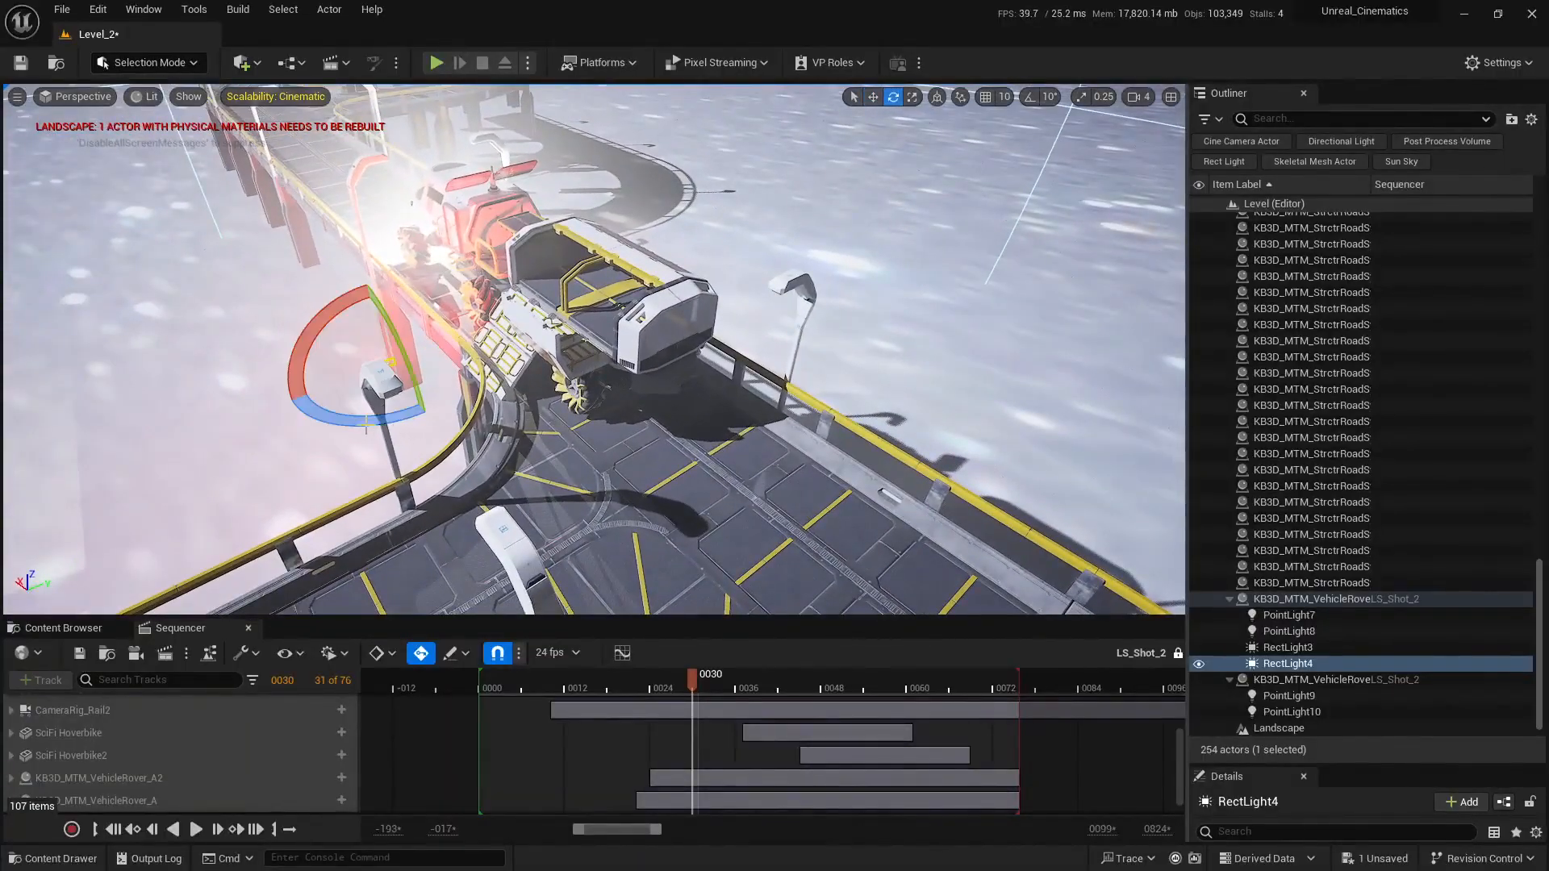
{"action": "left_click_drag", "start_coordinate": [365, 419], "coordinate": [384, 449]}
{"action": "key", "text": "ctrl+z"}
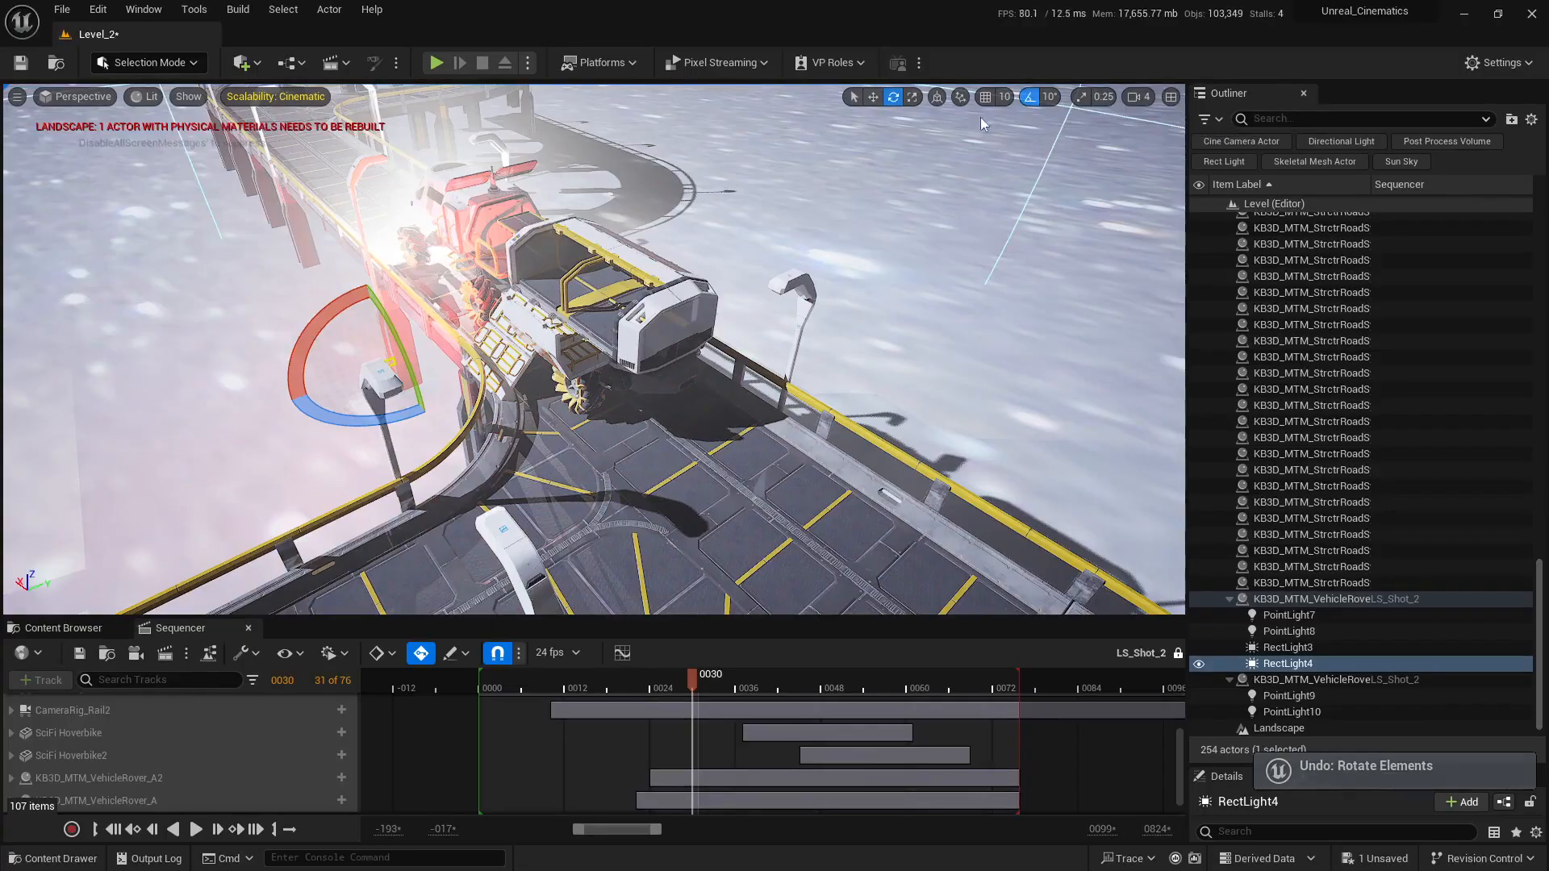
{"action": "left_click_drag", "start_coordinate": [346, 418], "coordinate": [364, 452]}
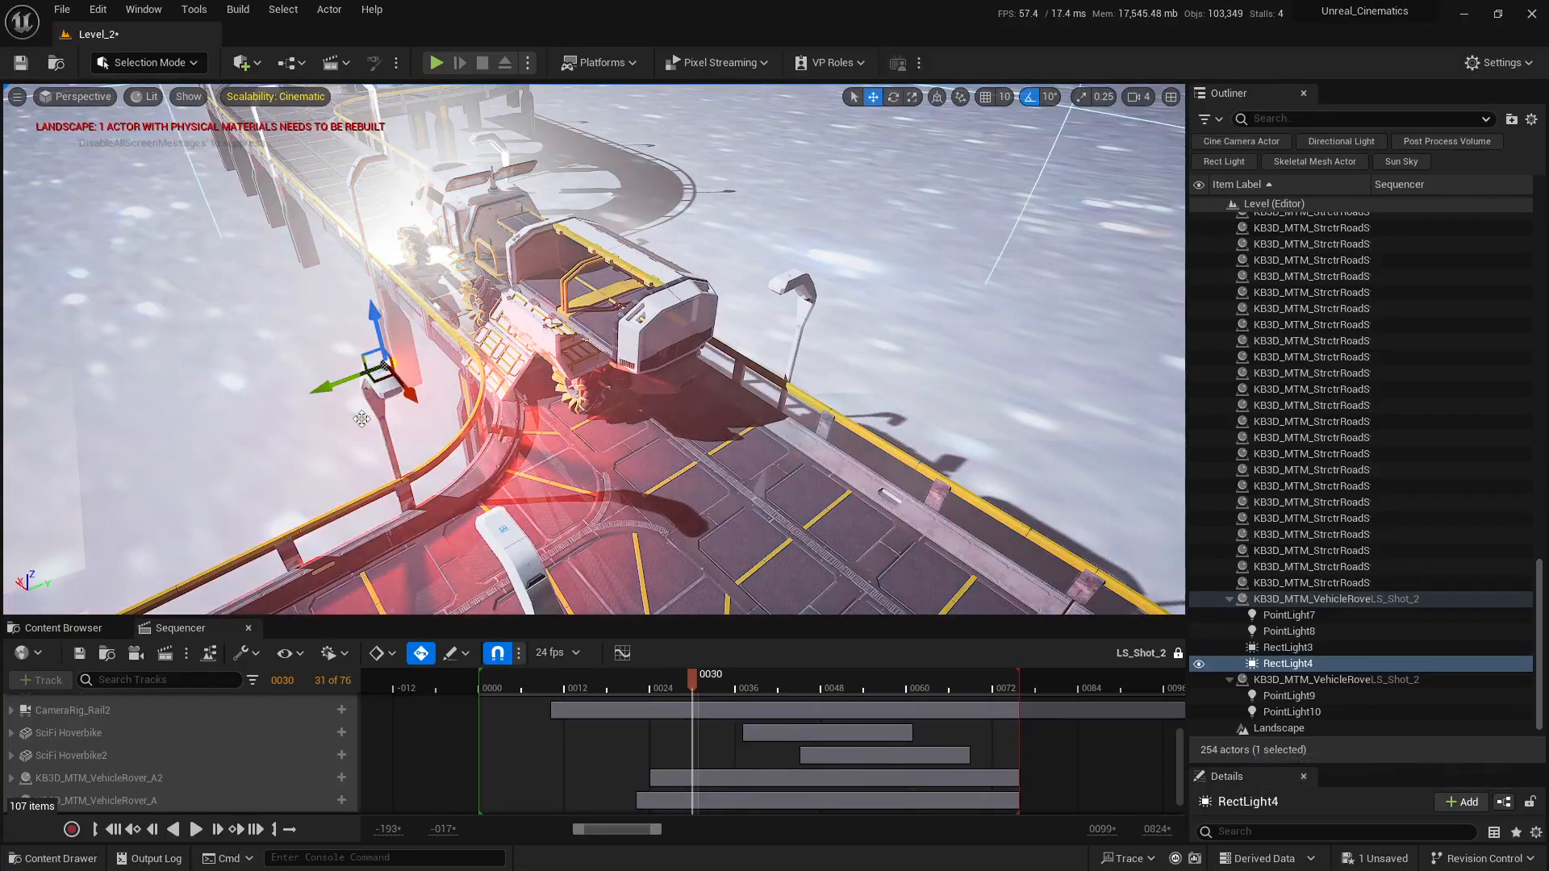
{"action": "left_click_drag", "start_coordinate": [378, 373], "coordinate": [694, 378]}
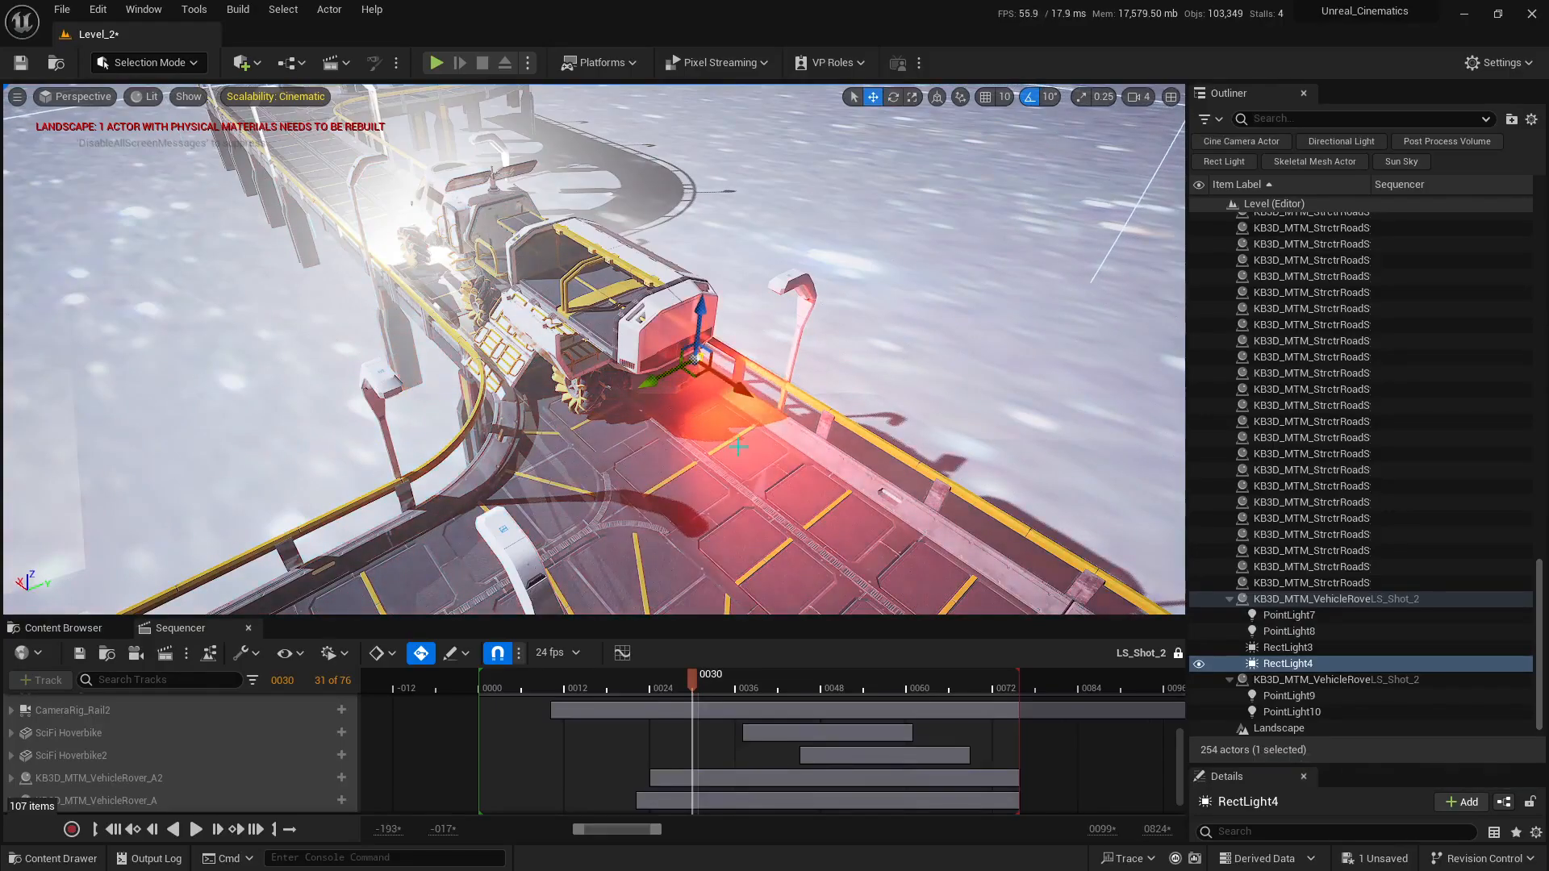
Lower RectLight4 to the height of the recess in the second rover's rear bumper, keeping the light selected
{"action": "right_click_drag", "start_coordinate": [738, 446], "coordinate": [637, 363]}
{"action": "scroll", "coordinate": [739, 446], "scroll_direction": "down", "scroll_amount": 4}
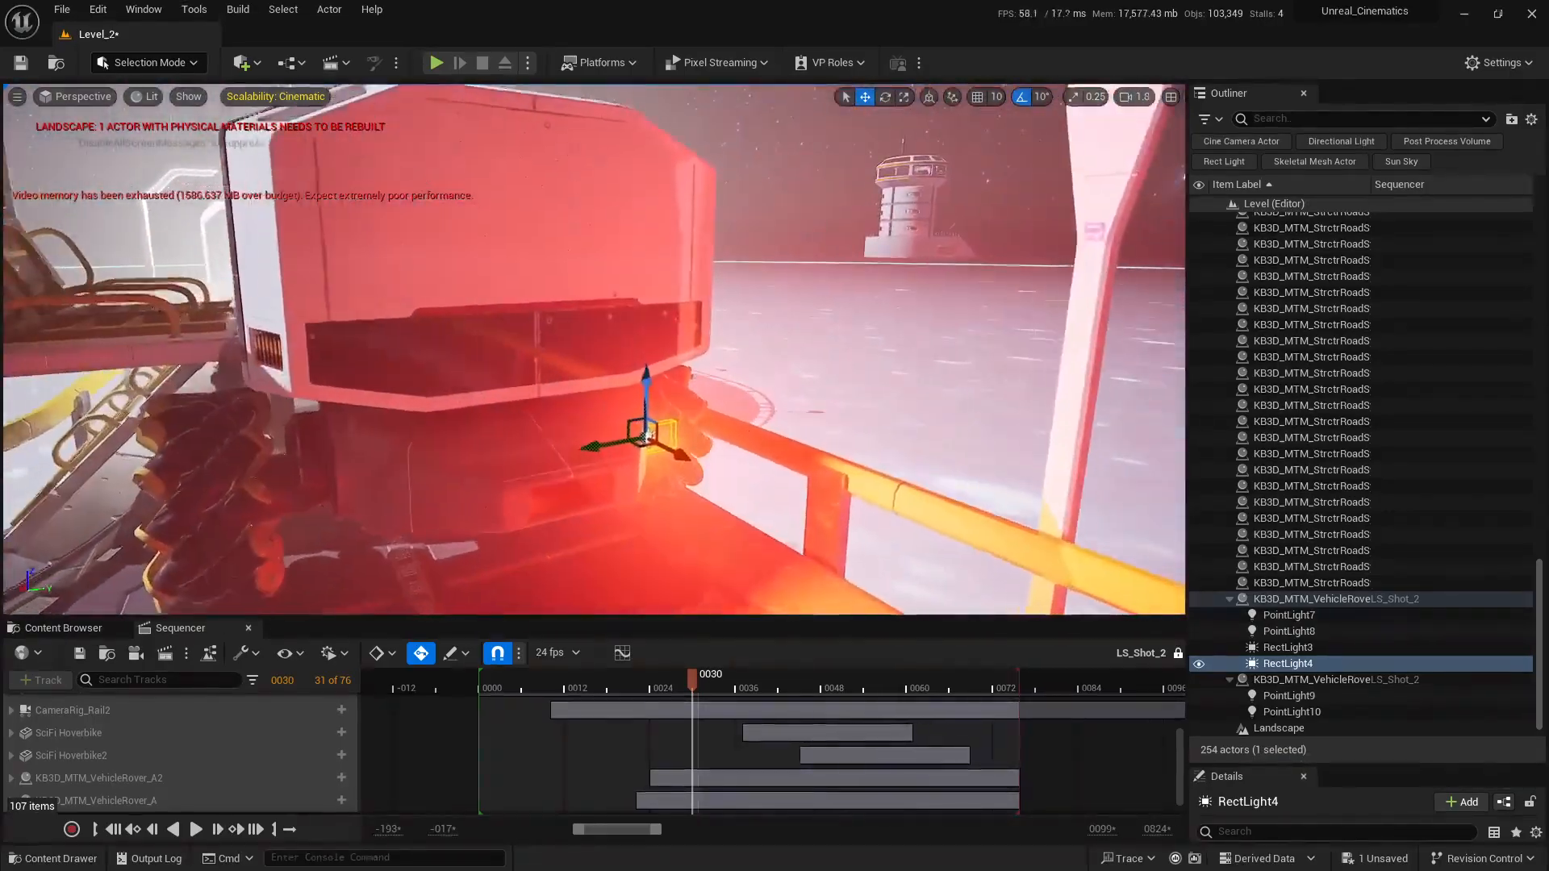
{"action": "right_click_drag", "start_coordinate": [645, 435], "coordinate": [681, 360]}
{"action": "scroll", "coordinate": [641, 347], "scroll_direction": "down", "scroll_amount": 1}
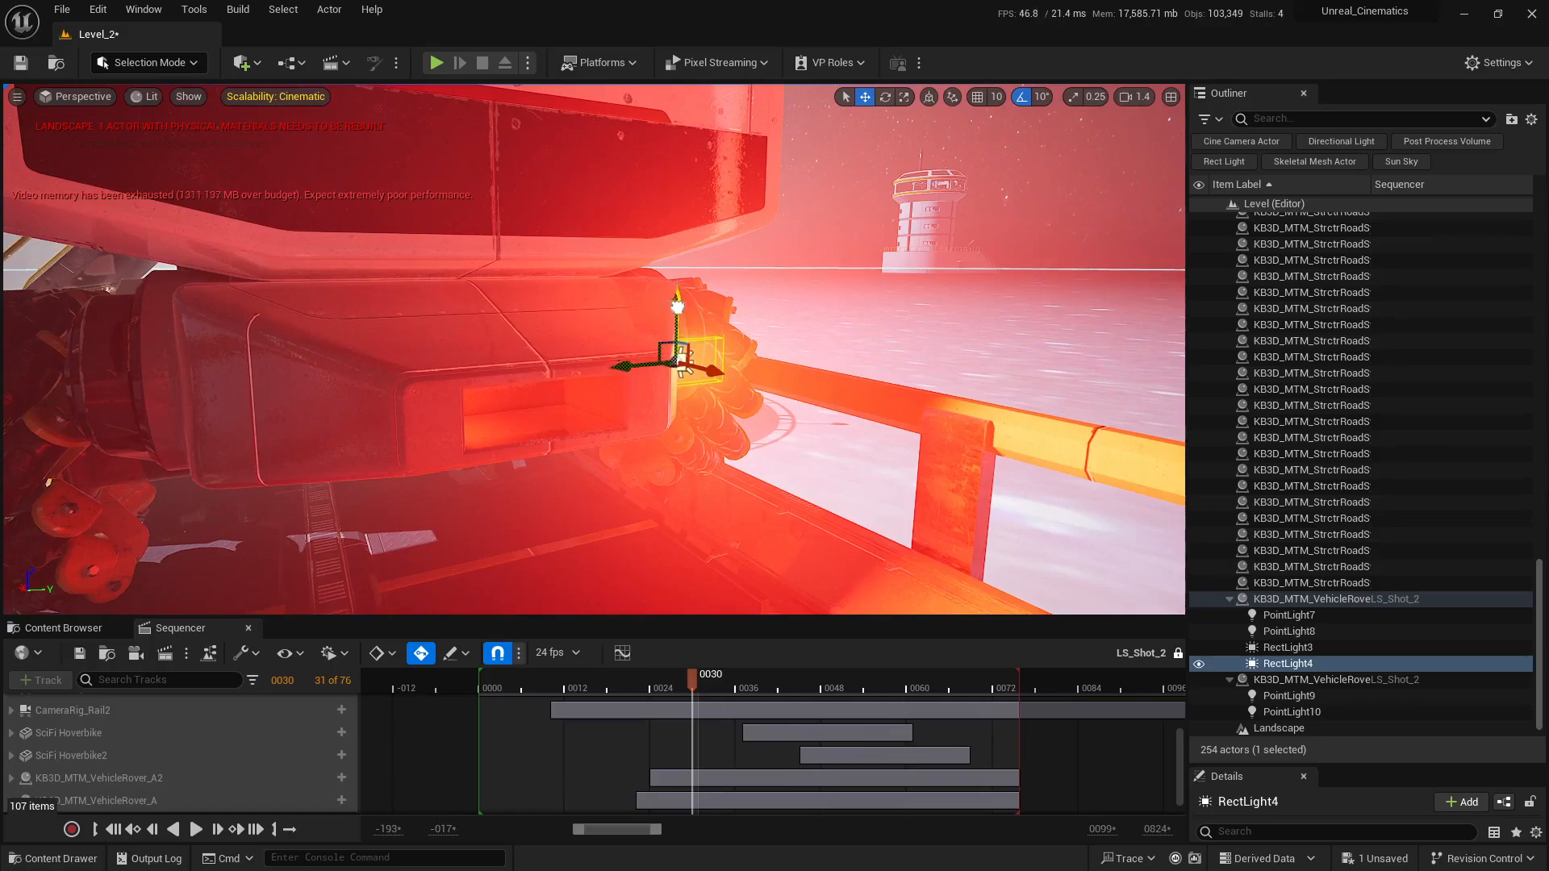
{"action": "left_click_drag", "start_coordinate": [684, 364], "coordinate": [684, 394]}
{"action": "left_click", "coordinate": [532, 418]}
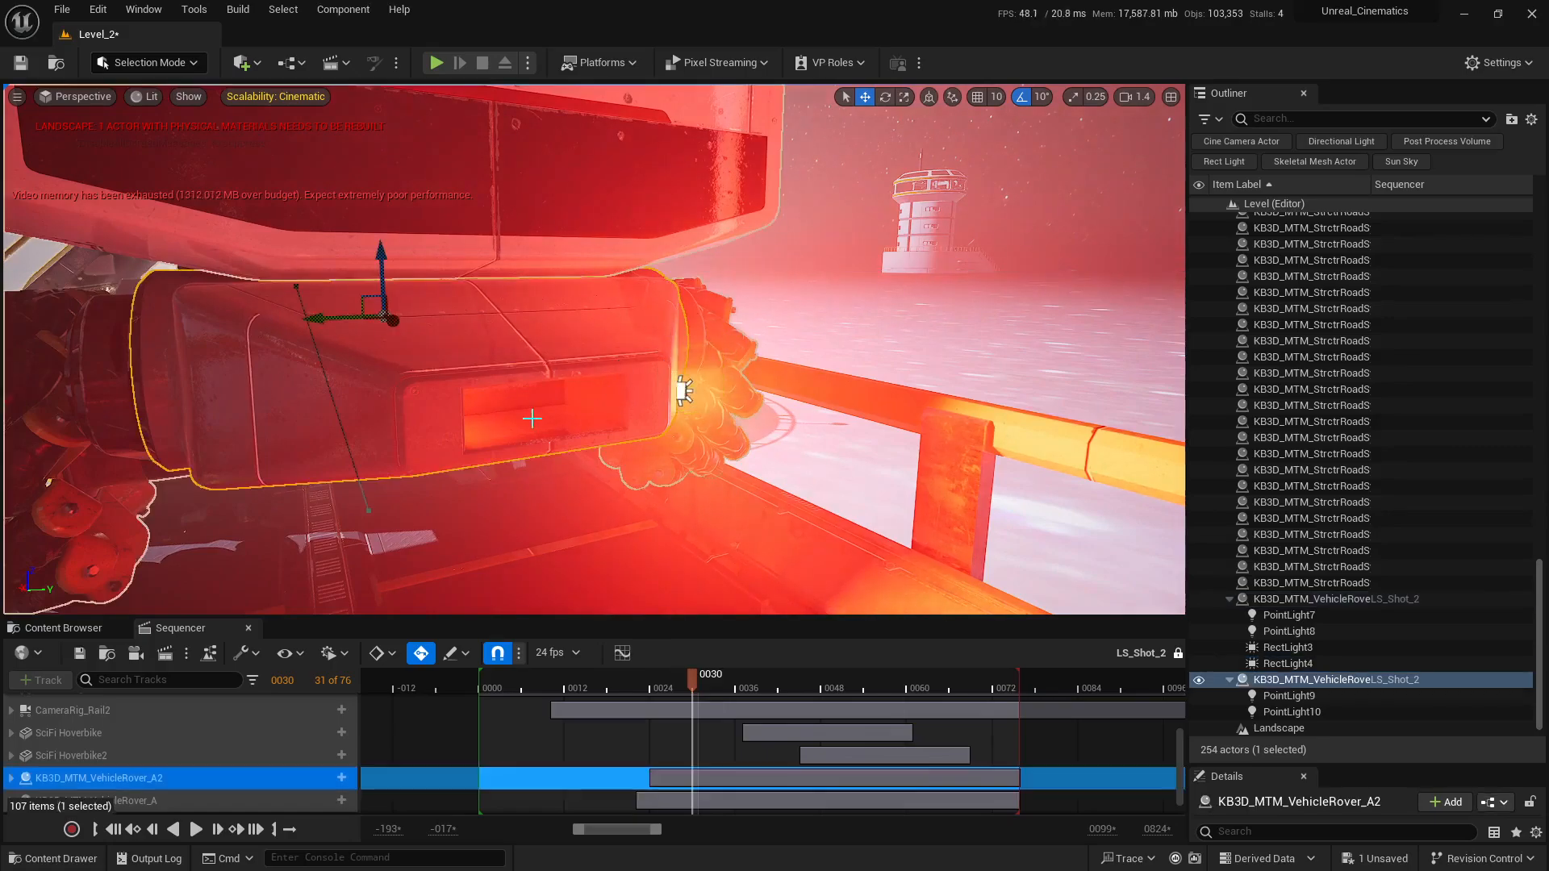
{"action": "key", "text": "ctrl+z"}
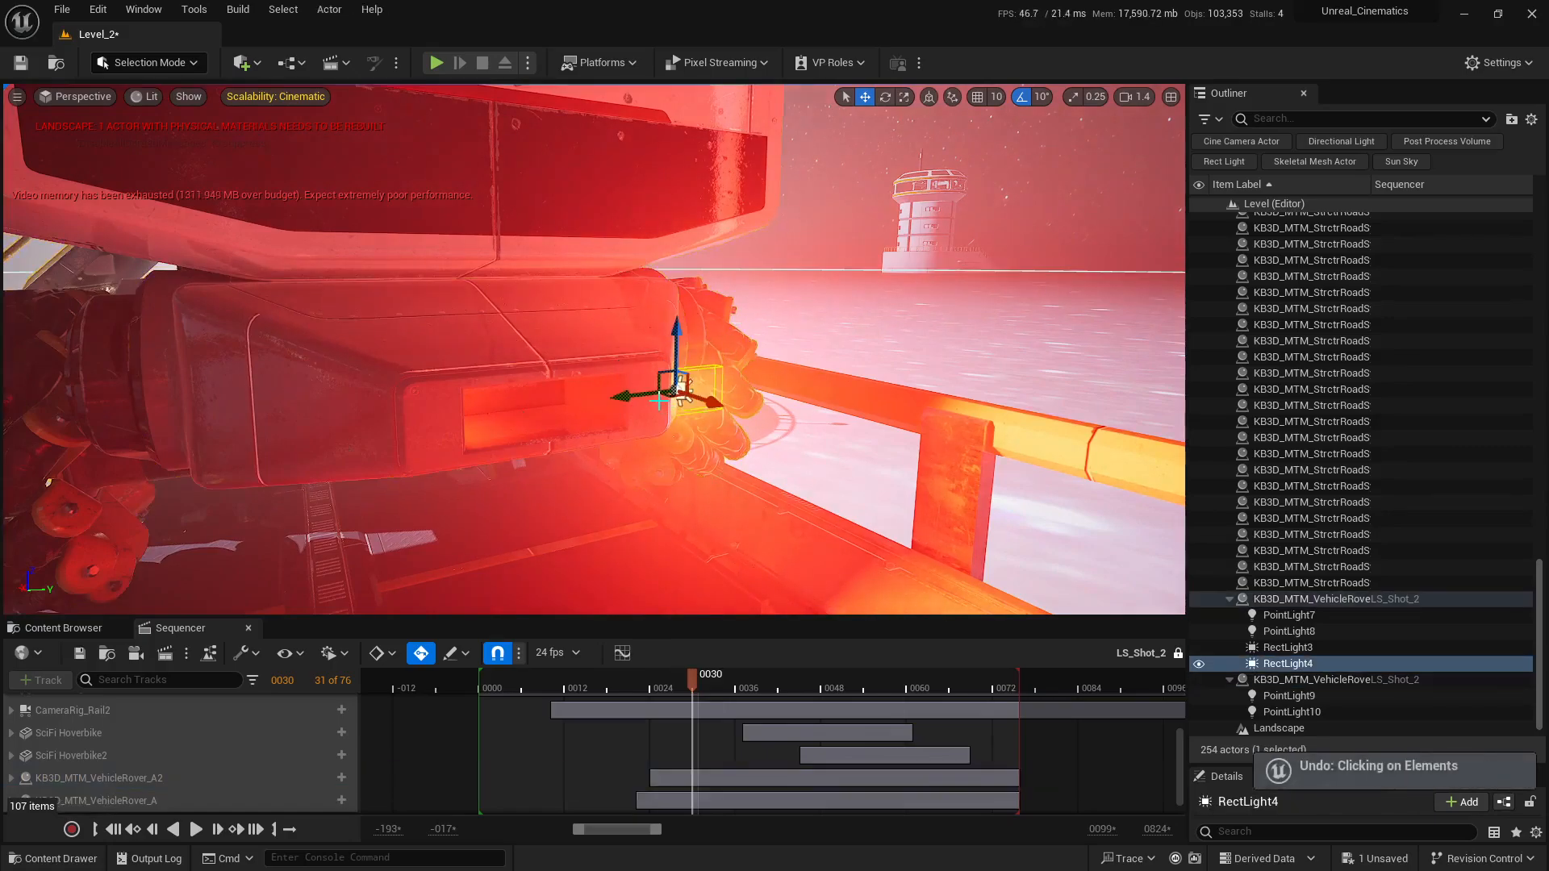
Move RectLight4 sideways into the recess of the second rover's rear bumper and place it near the middle of the opening
{"action": "left_click_drag", "start_coordinate": [627, 396], "coordinate": [492, 417]}
{"action": "key", "text": "w"}
{"action": "right_click_drag", "start_coordinate": [715, 449], "coordinate": [645, 417]}
{"action": "scroll", "coordinate": [690, 440], "scroll_direction": "down", "scroll_amount": 4}
{"action": "key", "text": "q"}
{"action": "key", "text": "e"}
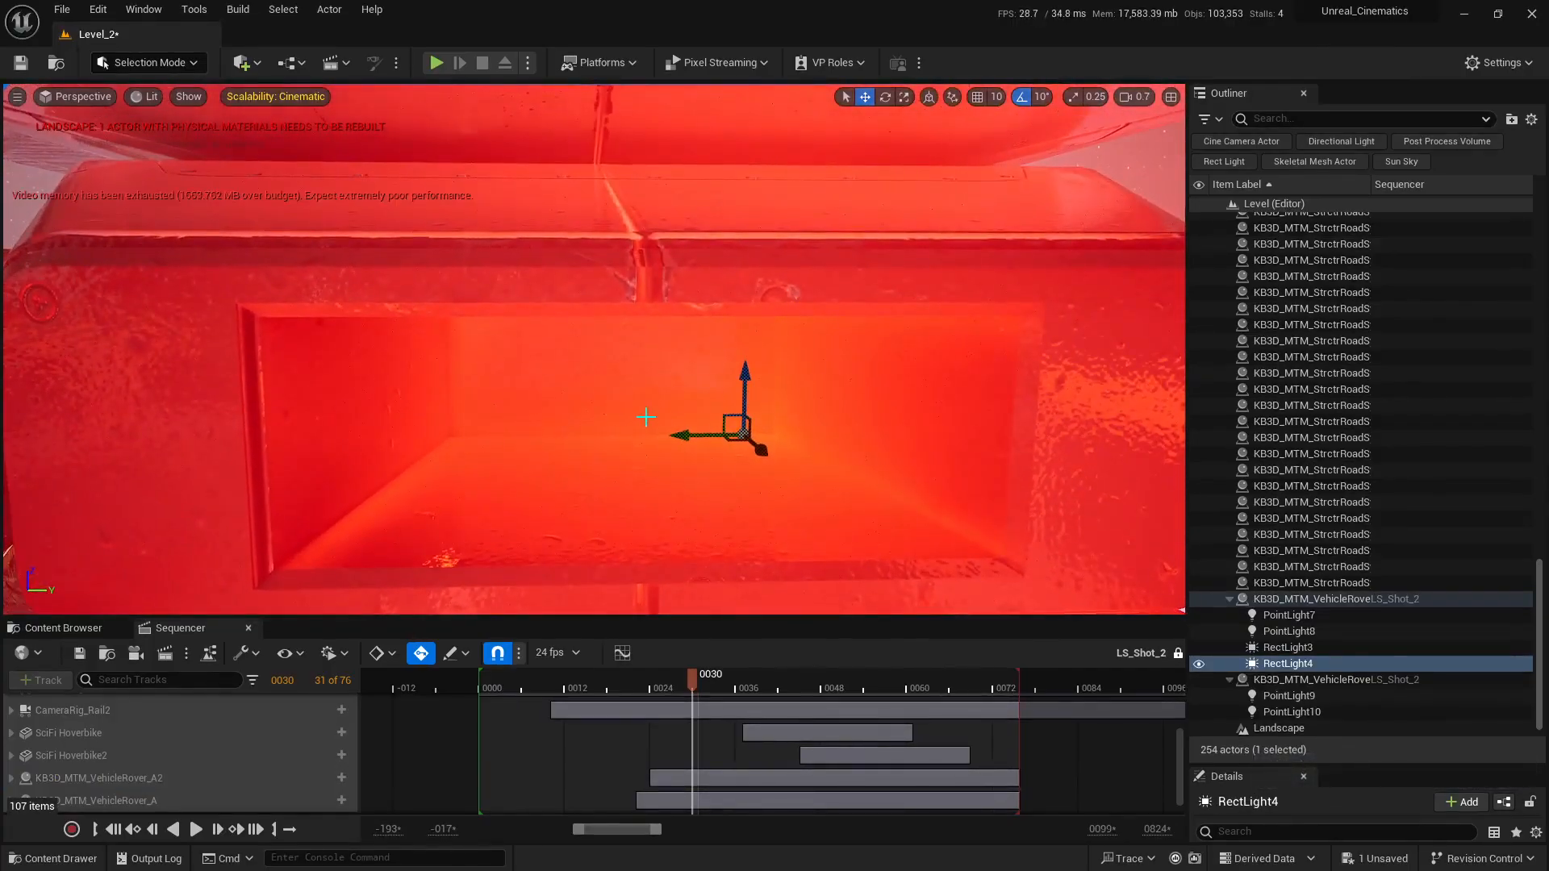
{"action": "left_click_drag", "start_coordinate": [619, 442], "coordinate": [587, 444]}
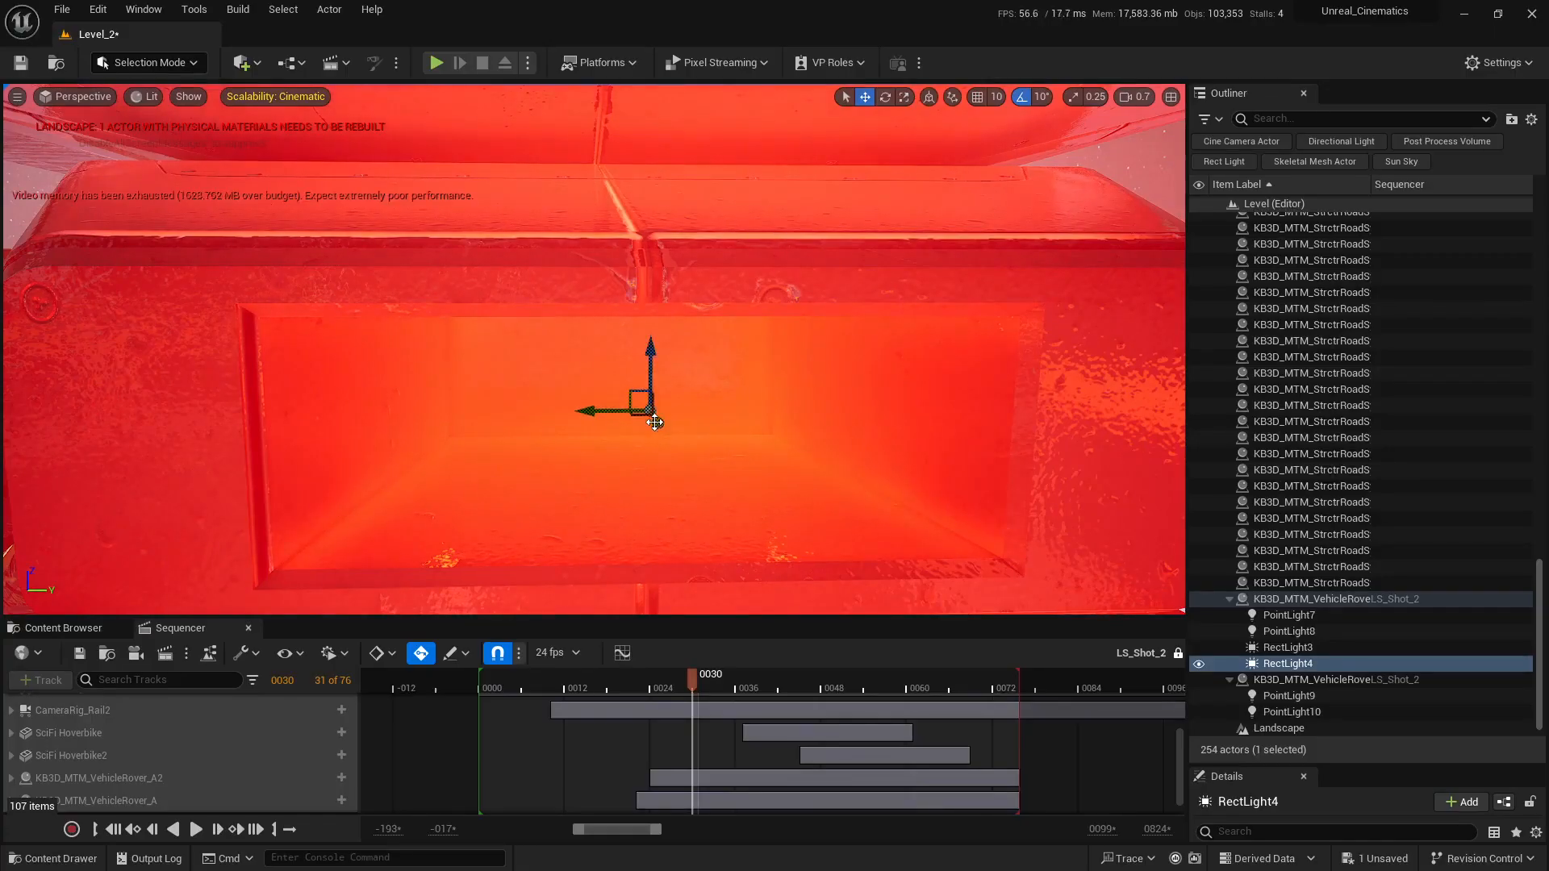
{"action": "left_click_drag", "start_coordinate": [654, 423], "coordinate": [670, 517]}
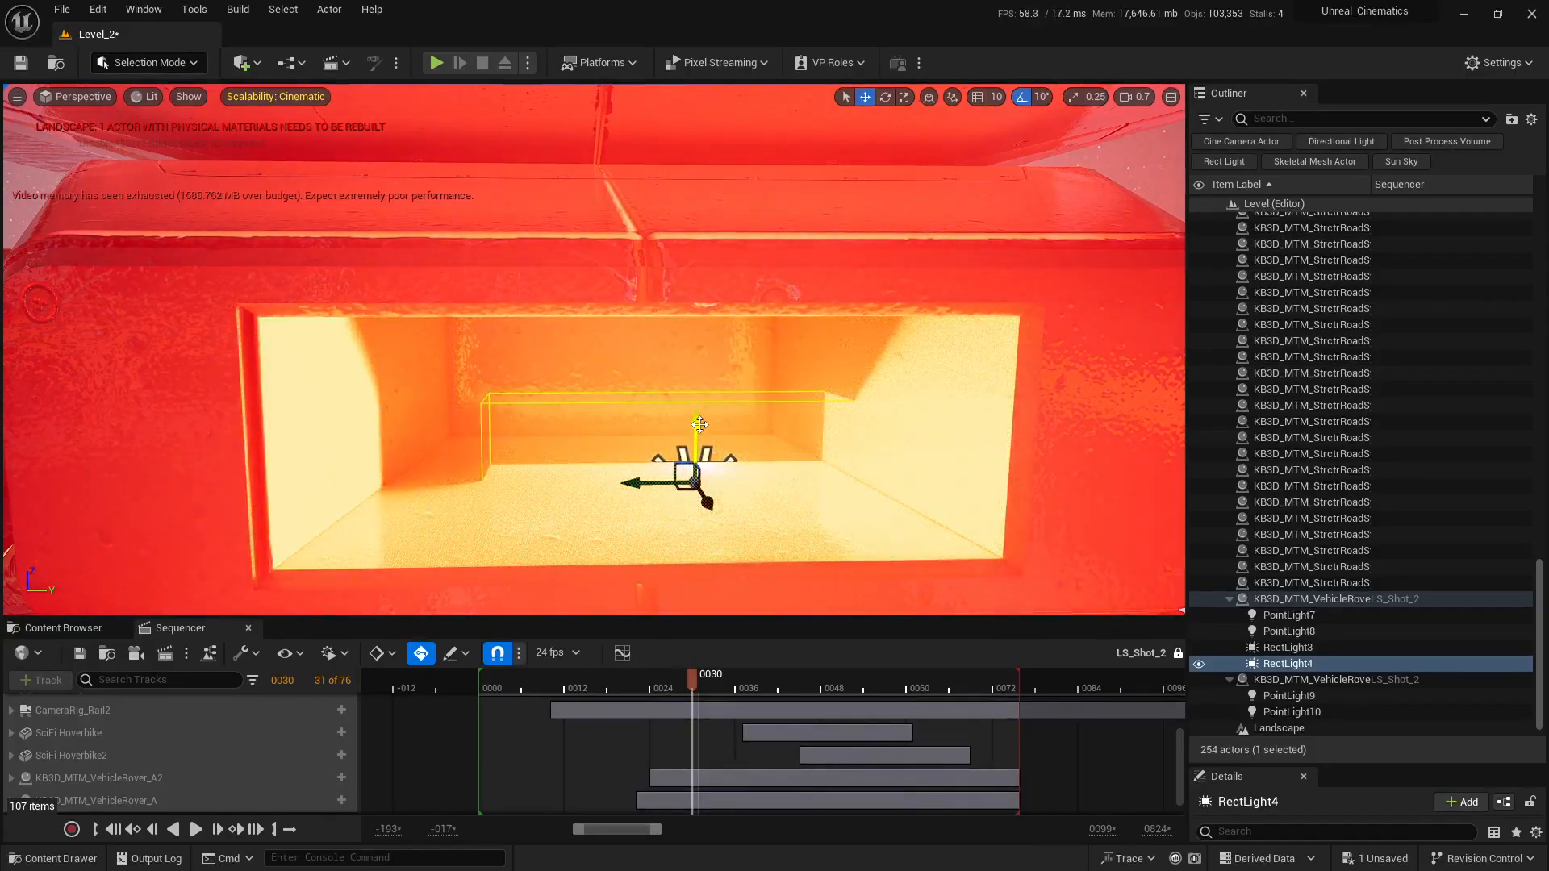
{"action": "left_click_drag", "start_coordinate": [696, 419], "coordinate": [695, 354]}
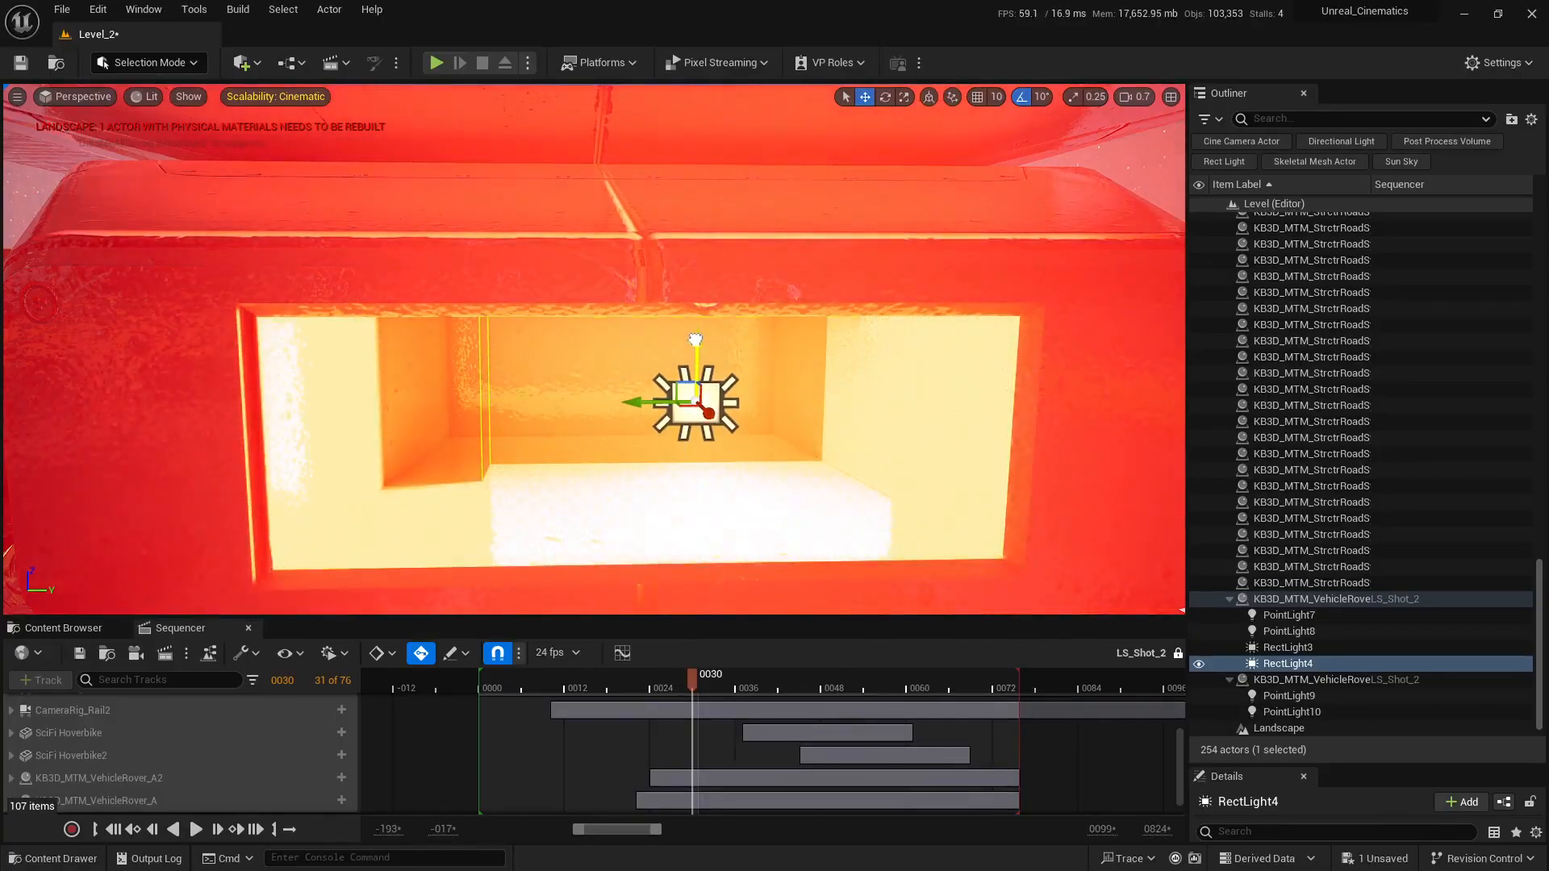
{"action": "left_click_drag", "start_coordinate": [633, 401], "coordinate": [596, 396]}
Reparent RectLight4 from the first rover to KB3D_MTM_VehicleRover_A2 in the Outliner
{"action": "key", "text": "s"}
{"action": "right_click_drag", "start_coordinate": [618, 412], "coordinate": [565, 437]}
{"action": "key", "text": "Escape"}
{"action": "key", "text": "s"}
{"action": "key", "text": "w"}
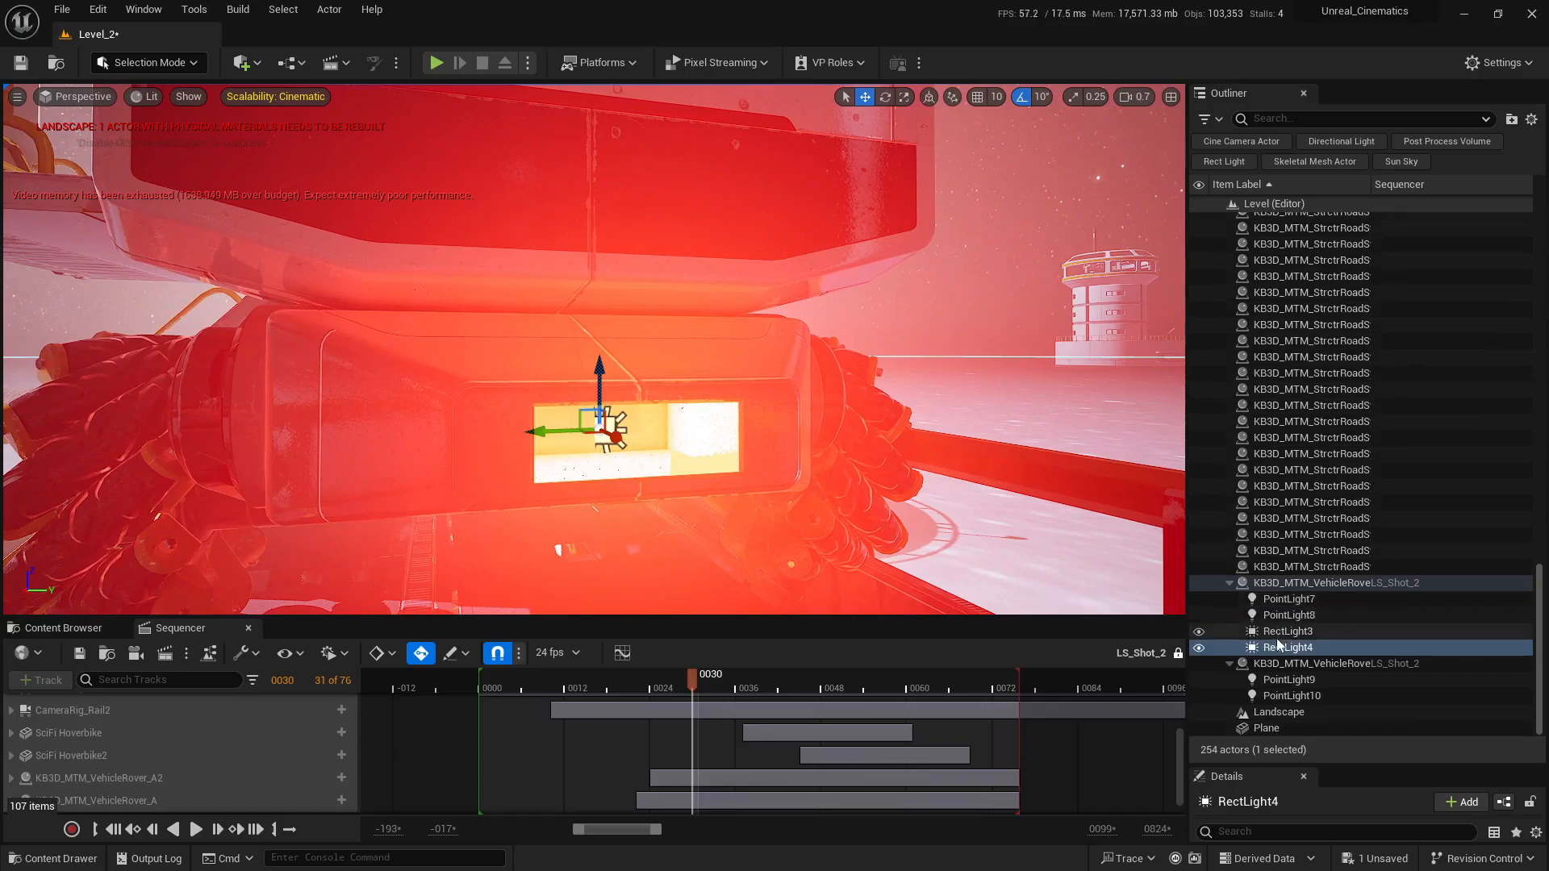
{"action": "scroll", "coordinate": [1309, 632], "scroll_direction": "down", "scroll_amount": 1}
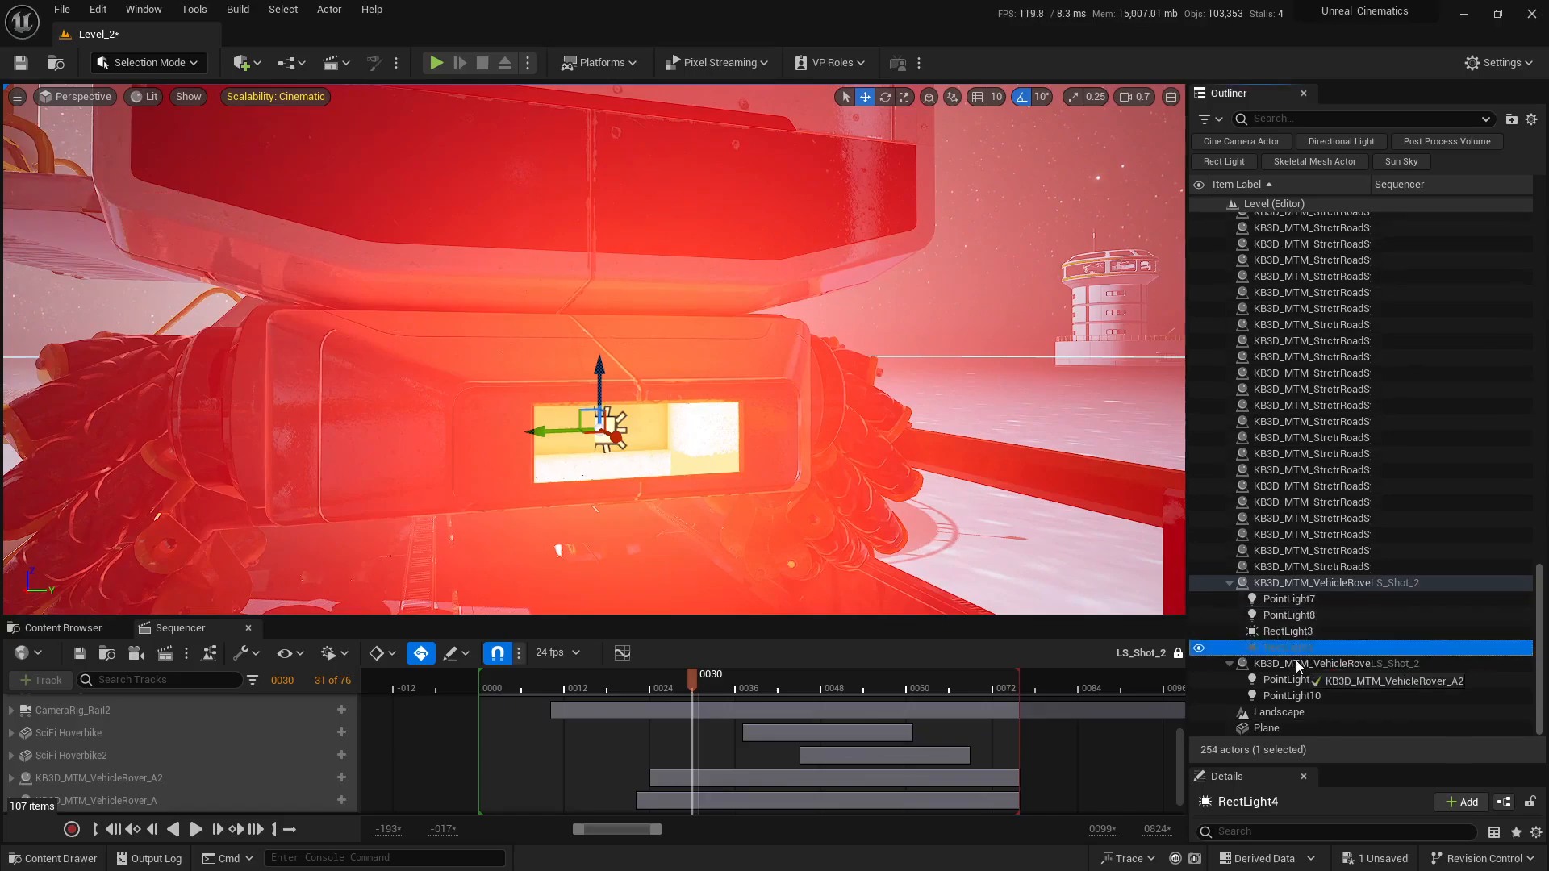
{"action": "left_click_drag", "start_coordinate": [1297, 666], "coordinate": [1297, 664]}
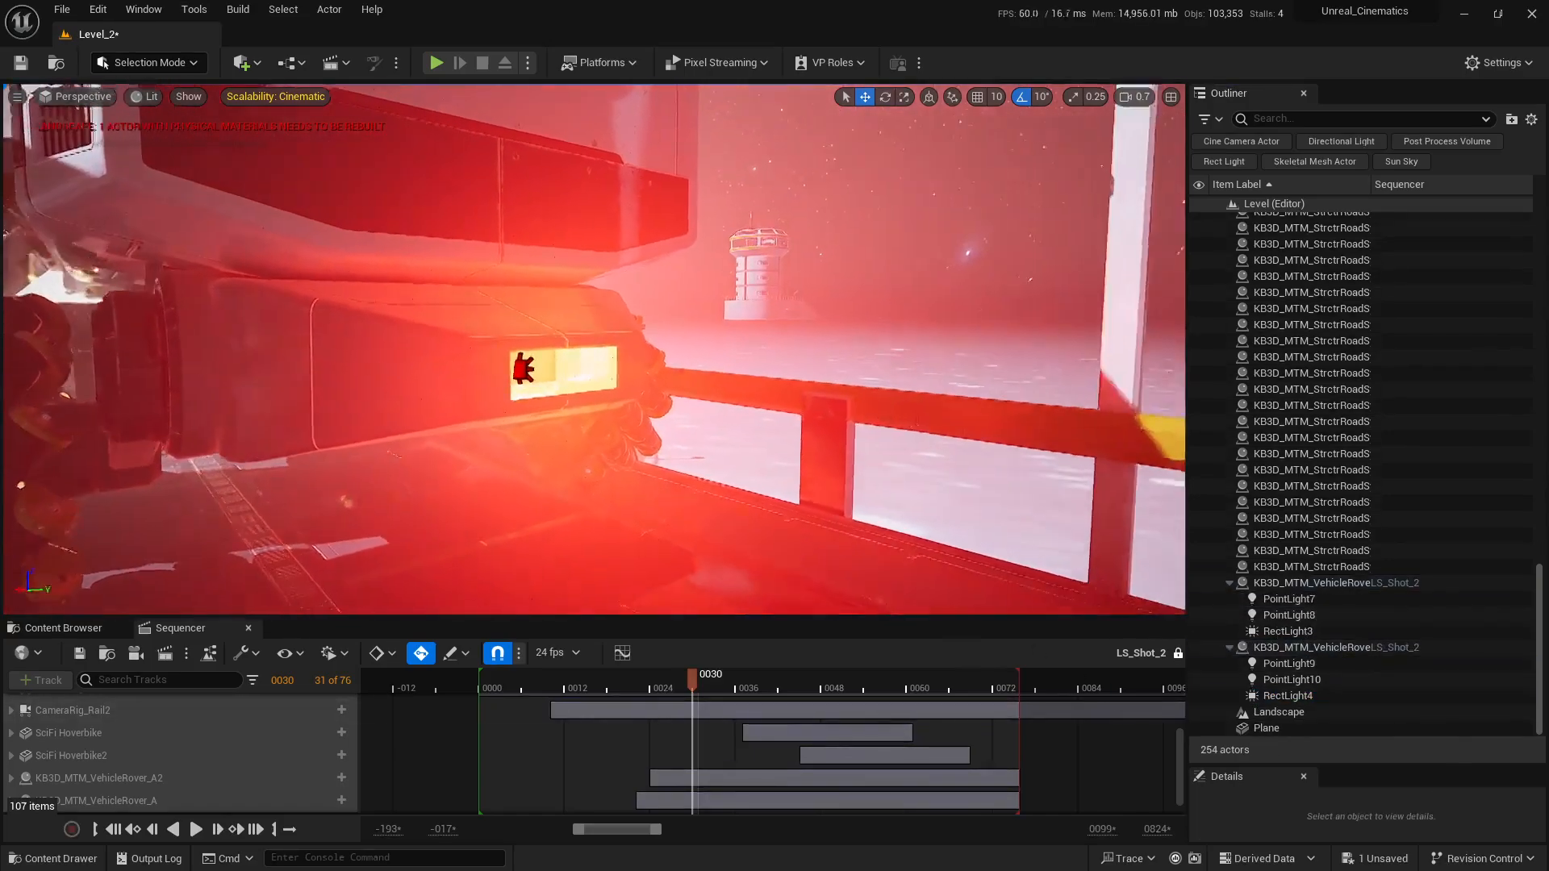
View the second rover's rear light from farther away at frame 32, and return to the split viewports
{"action": "key", "text": "s"}
{"action": "scroll", "coordinate": [594, 349], "scroll_direction": "up", "scroll_amount": 4}
{"action": "right_click_drag", "start_coordinate": [595, 349], "coordinate": [669, 424]}
{"action": "mouse_move", "coordinate": [687, 690]}
{"action": "left_mouse_down"}
{"action": "mouse_move", "coordinate": [613, 678]}
{"action": "mouse_move", "coordinate": [720, 687]}
{"action": "mouse_move", "coordinate": [667, 694]}
{"action": "mouse_move", "coordinate": [707, 690]}
{"action": "left_mouse_up"}
{"action": "right_click_drag", "start_coordinate": [552, 432], "coordinate": [638, 387]}
{"action": "scroll", "coordinate": [552, 432], "scroll_direction": "up", "scroll_amount": 5}
{"action": "scroll", "coordinate": [552, 432], "scroll_direction": "up", "scroll_amount": 1}
{"action": "left_click", "coordinate": [1172, 98]}
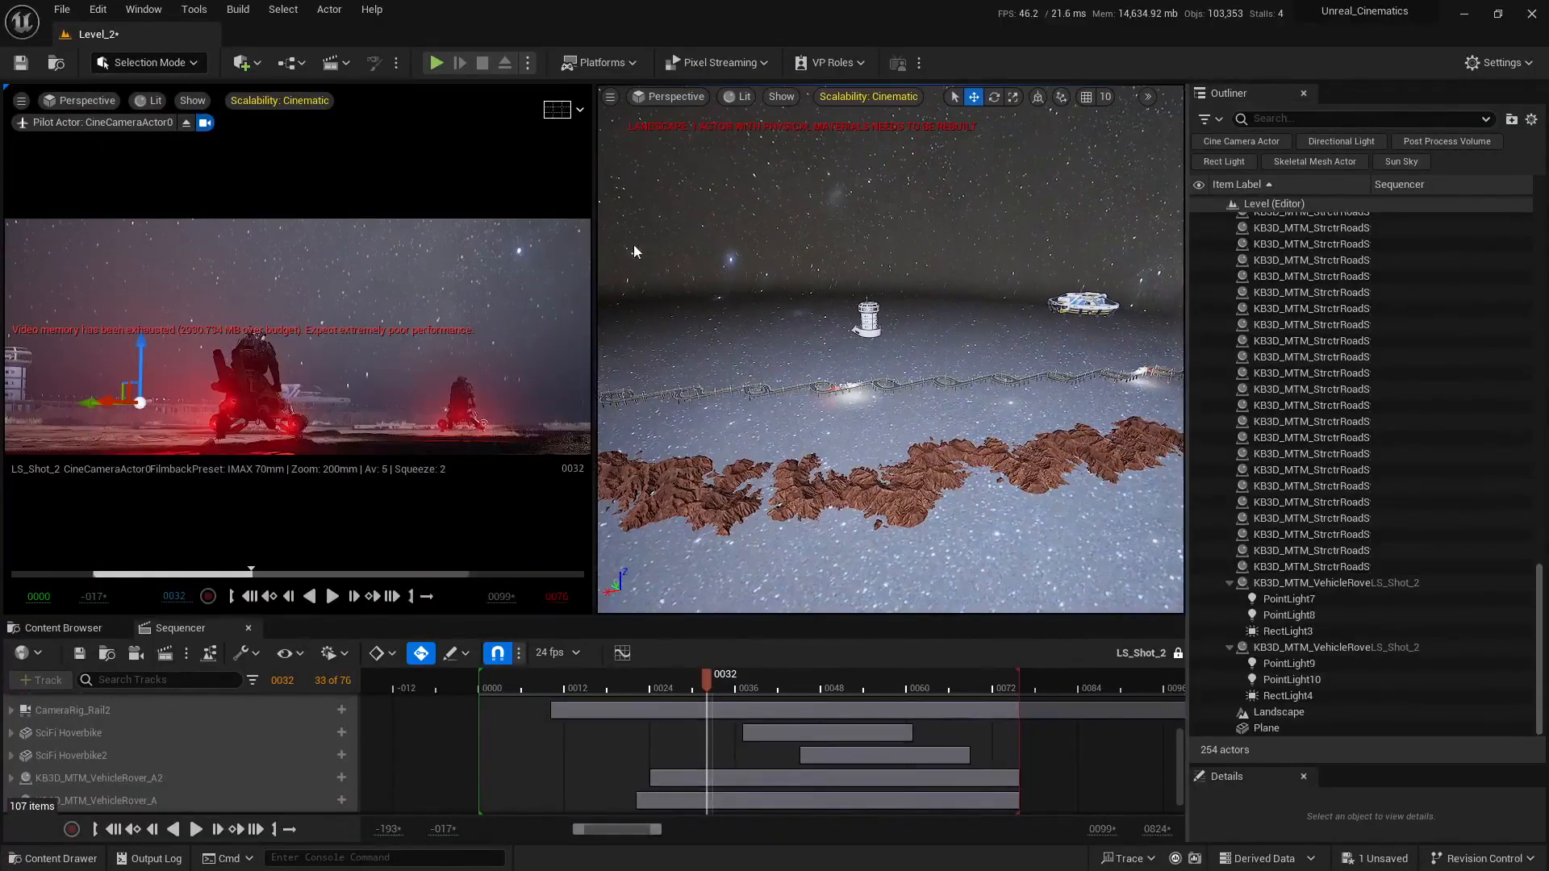
Enlarge the CineCameraActor0 viewport and play LS_Shot_2 from near its start, stopping at frame 68
{"action": "left_click", "coordinate": [580, 104]}
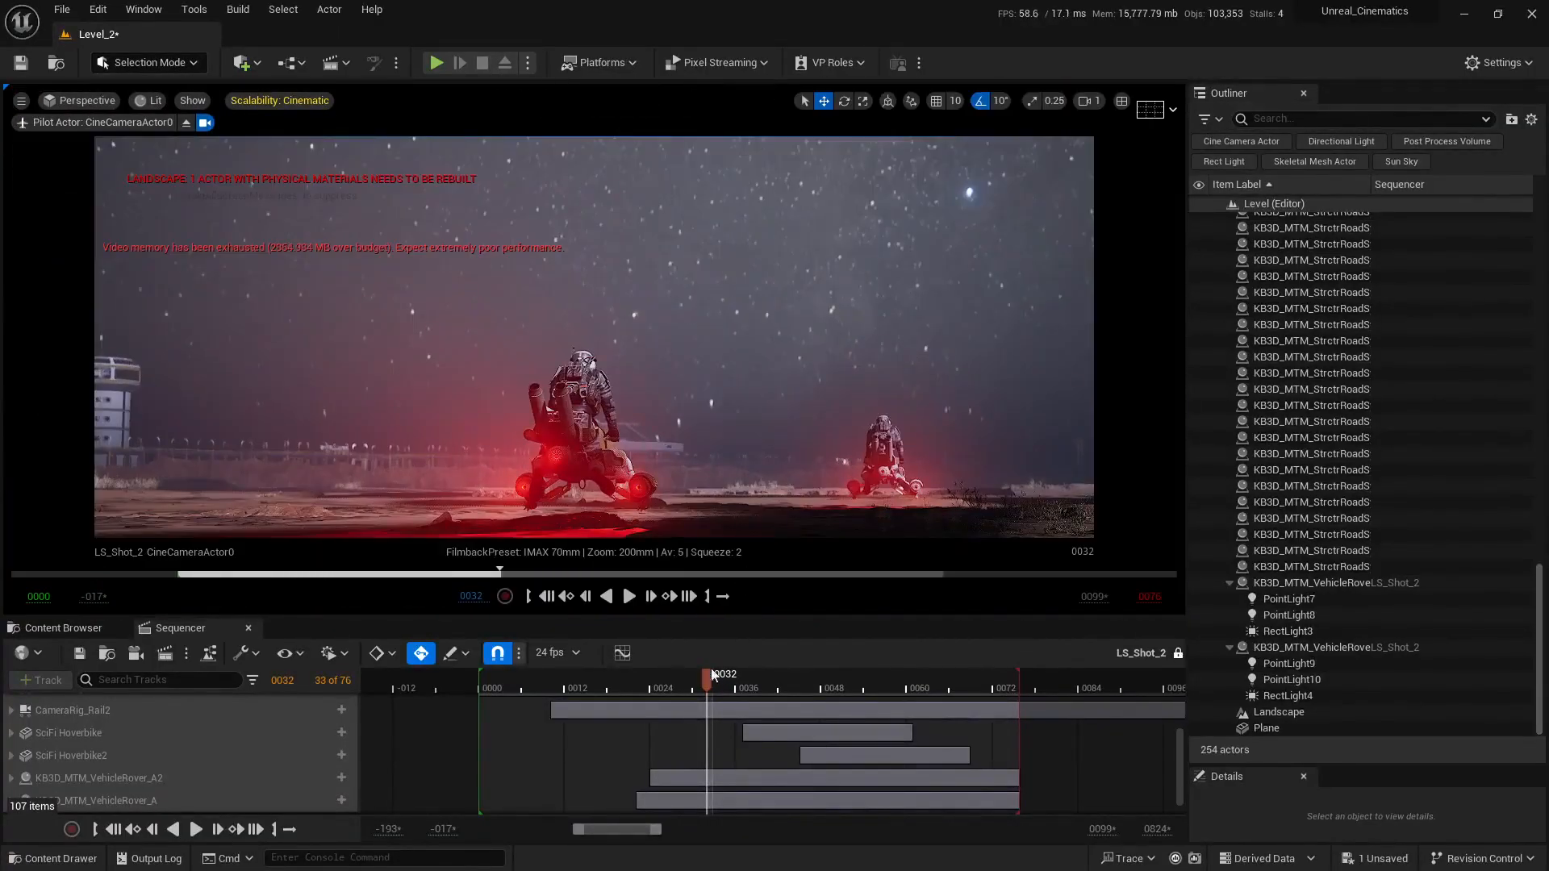
{"action": "left_click_drag", "start_coordinate": [711, 672], "coordinate": [530, 674]}
{"action": "key", "text": "space"}
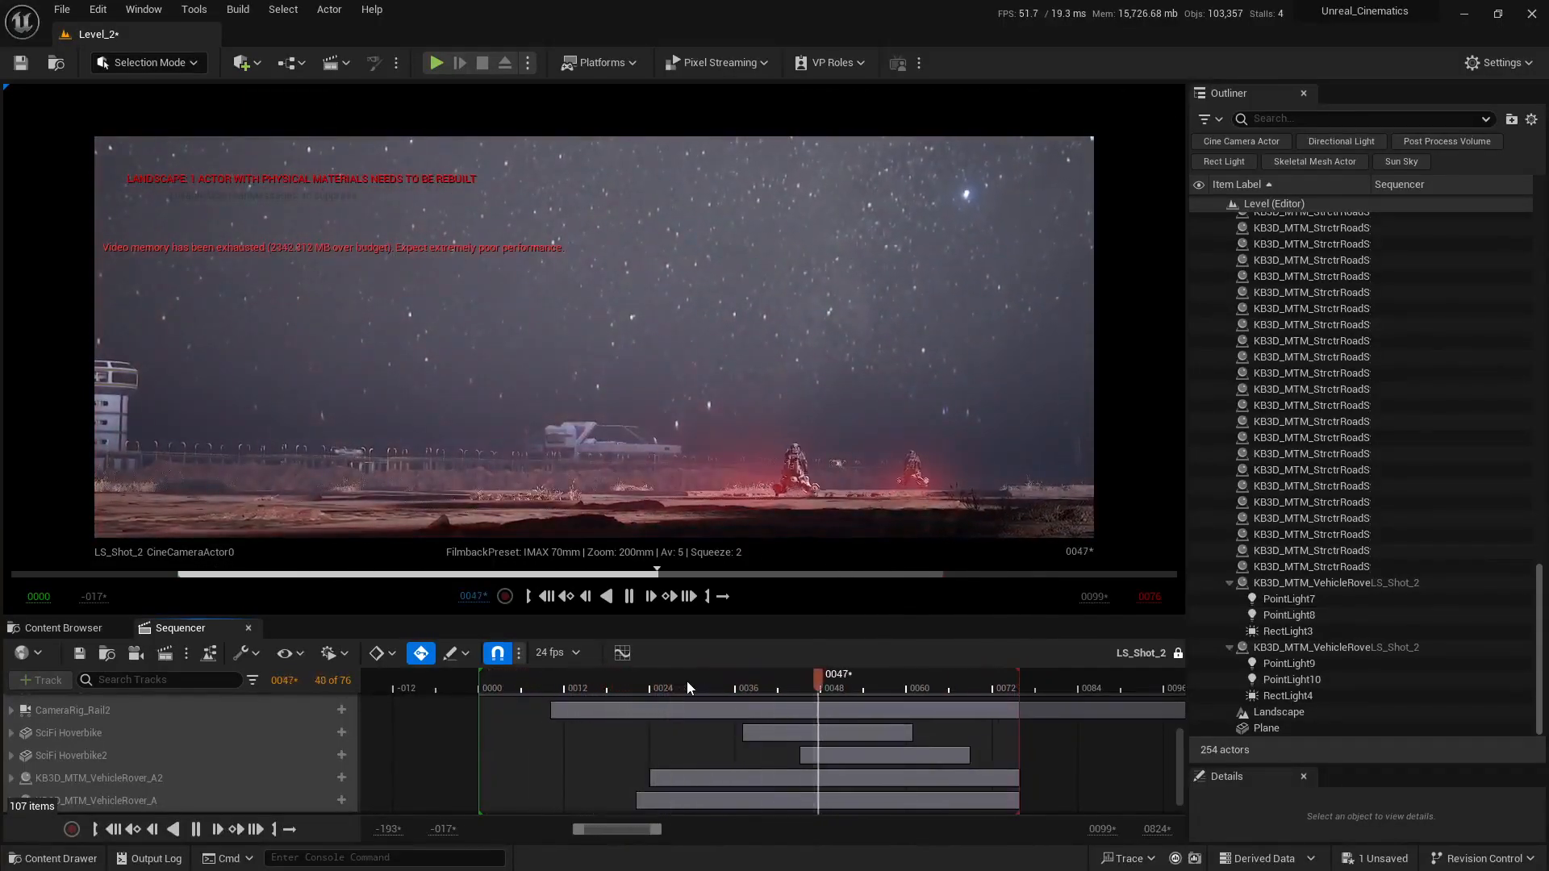
{"action": "key", "text": "space"}
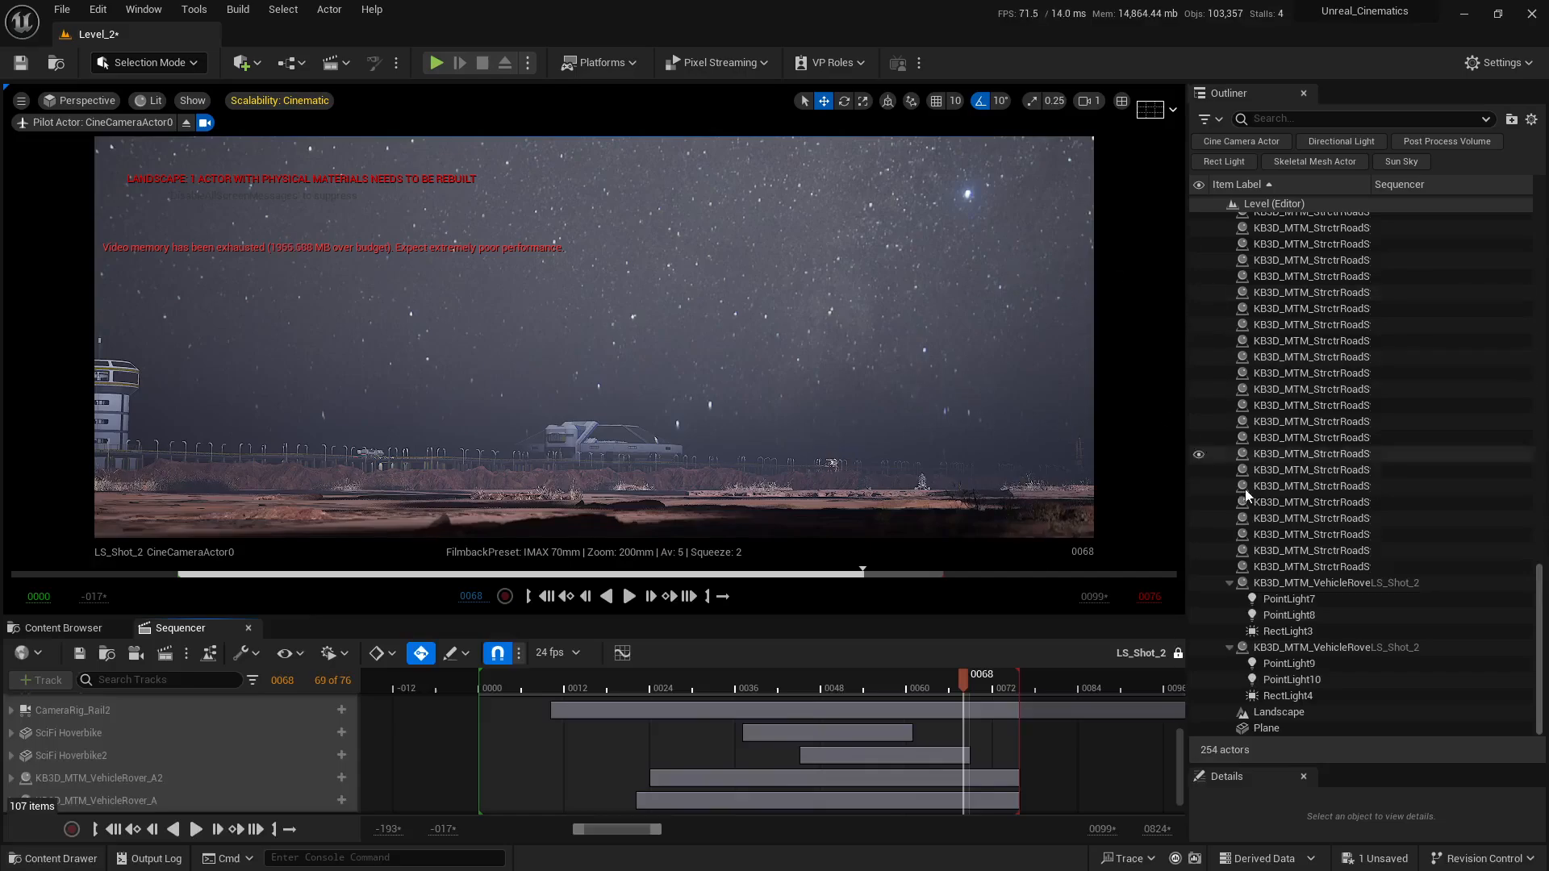
Save the changed Level_2 and return to the split viewports
{"action": "left_click", "coordinate": [1376, 859]}
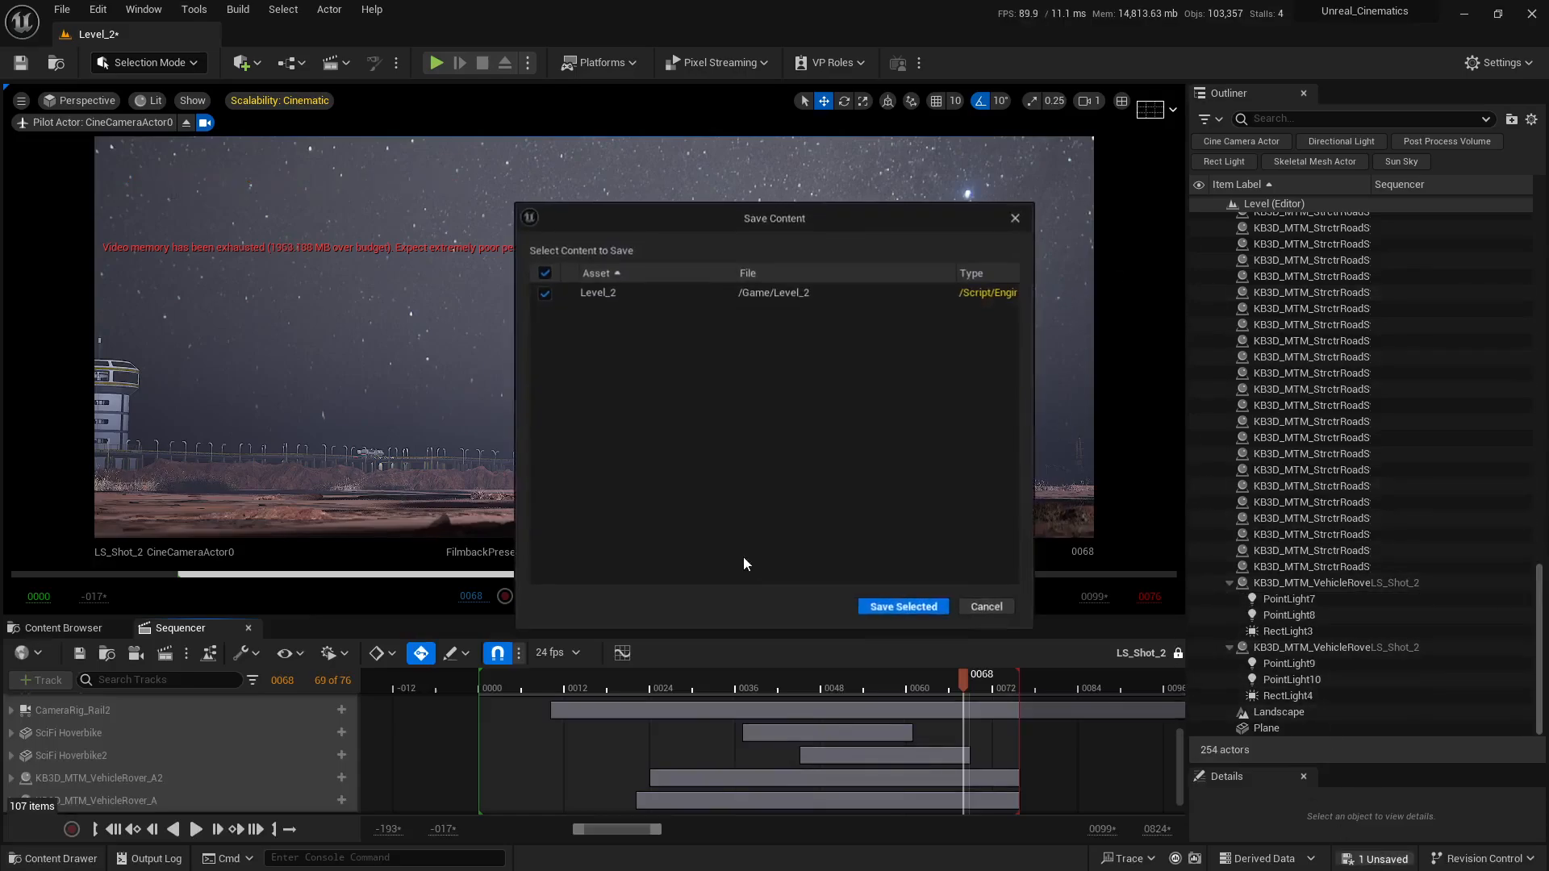
{"action": "left_click", "coordinate": [931, 610]}
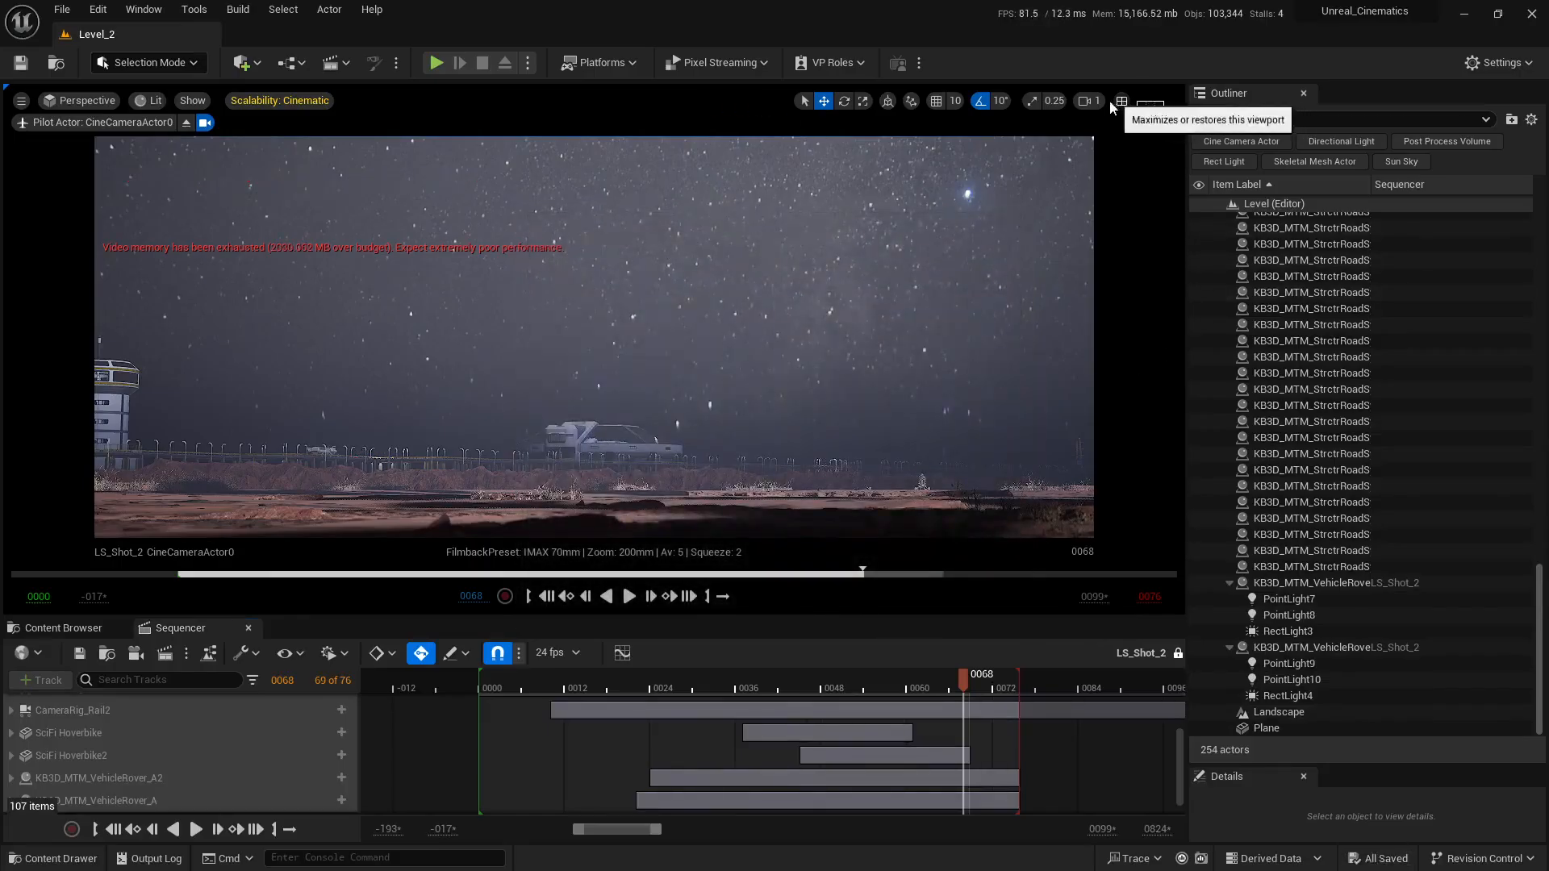
{"action": "left_click", "coordinate": [1121, 101]}
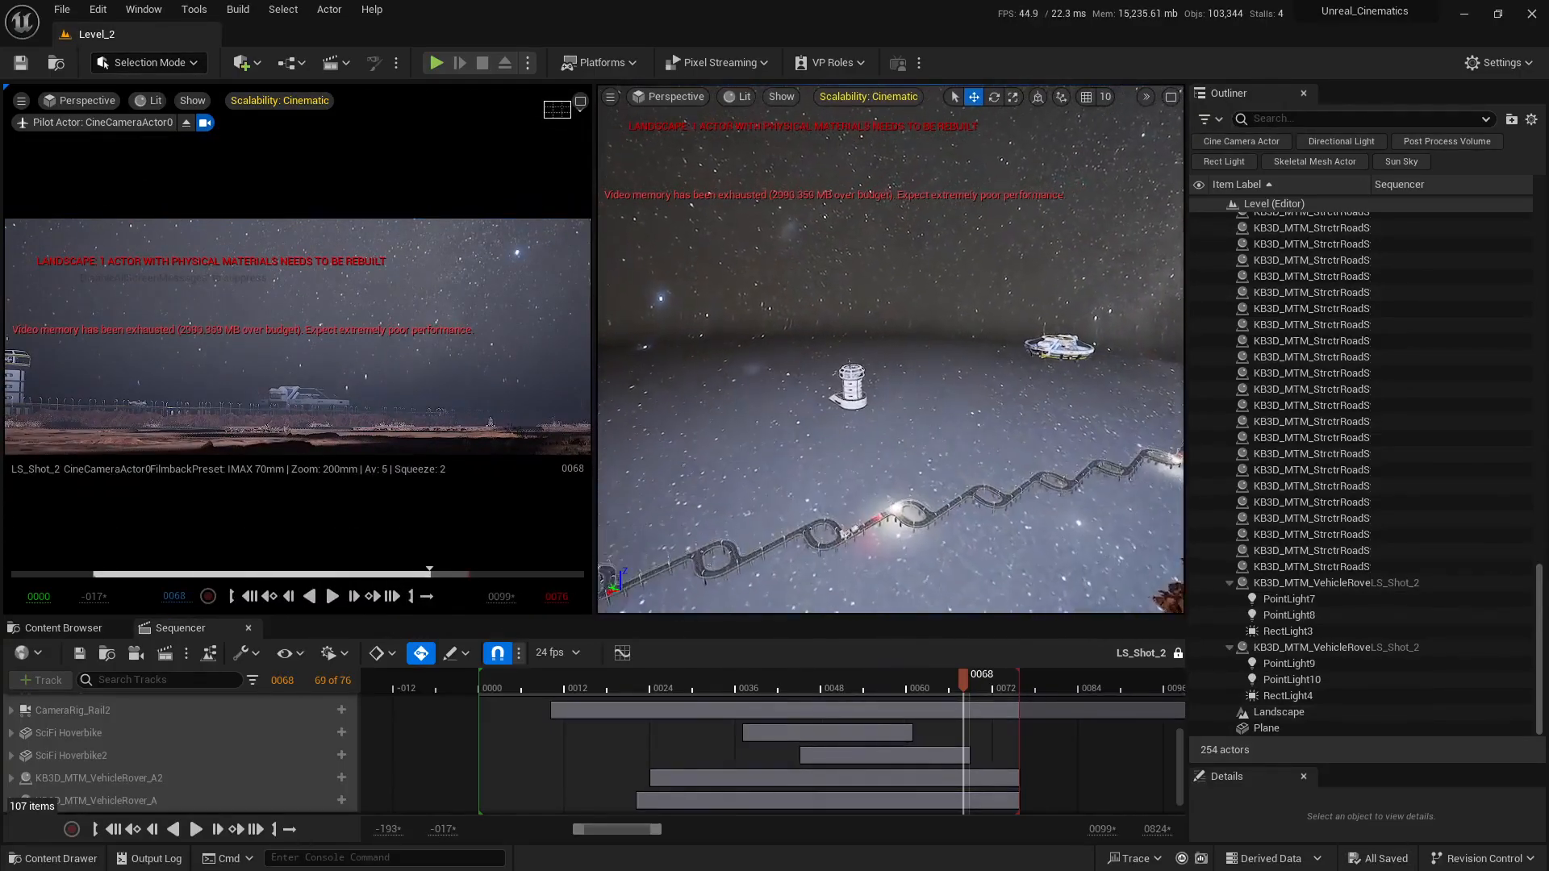
Enlarge the perspective viewport at the control tower and place a new point light beside the tower's shaft
{"action": "key", "text": "w"}
{"action": "right_click_drag", "start_coordinate": [956, 484], "coordinate": [930, 455]}
{"action": "key", "text": "s"}
{"action": "left_click", "coordinate": [1170, 98]}
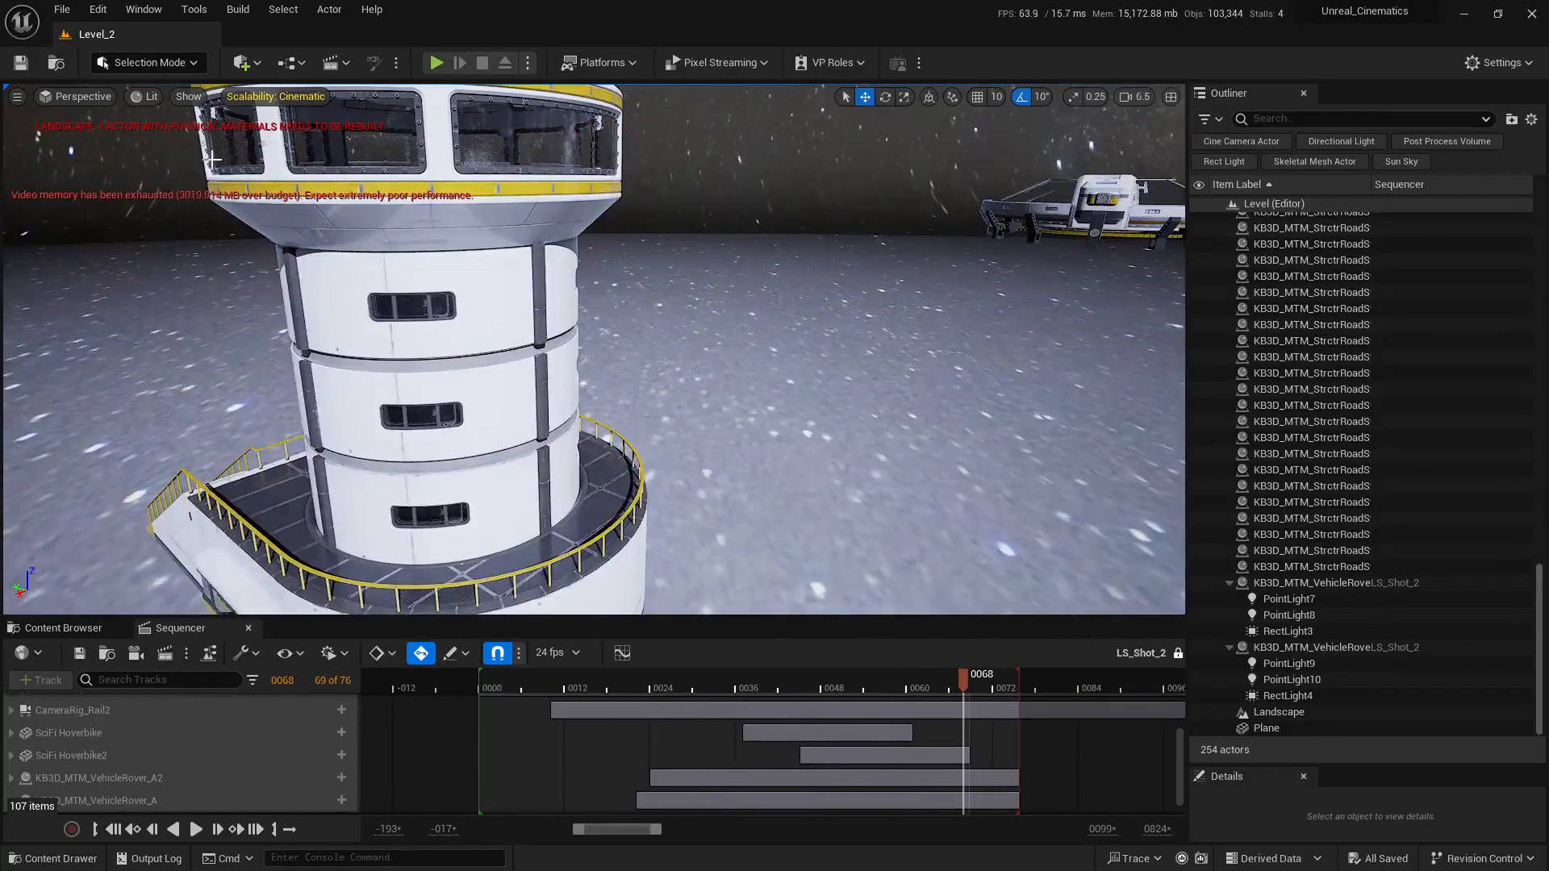
{"action": "left_click", "coordinate": [242, 63]}
{"action": "mouse_move", "coordinate": [280, 212]}
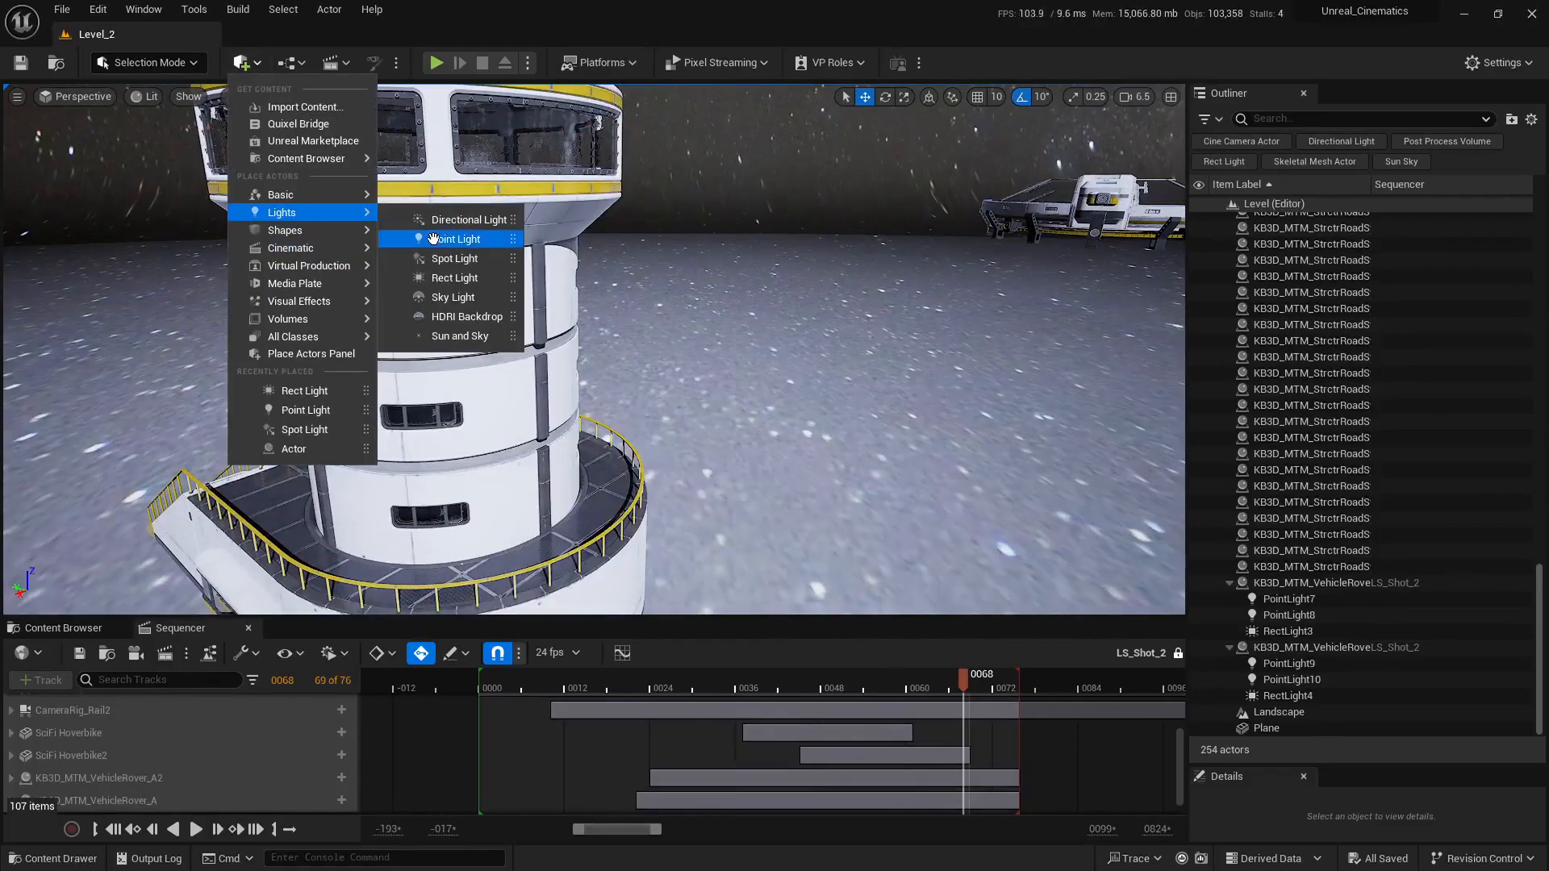
{"action": "left_click_drag", "start_coordinate": [432, 242], "coordinate": [552, 449]}
Set the tower point light's intensity to 5000 cd and its attenuation radius to 16384
{"action": "double_click", "coordinate": [1296, 728]}
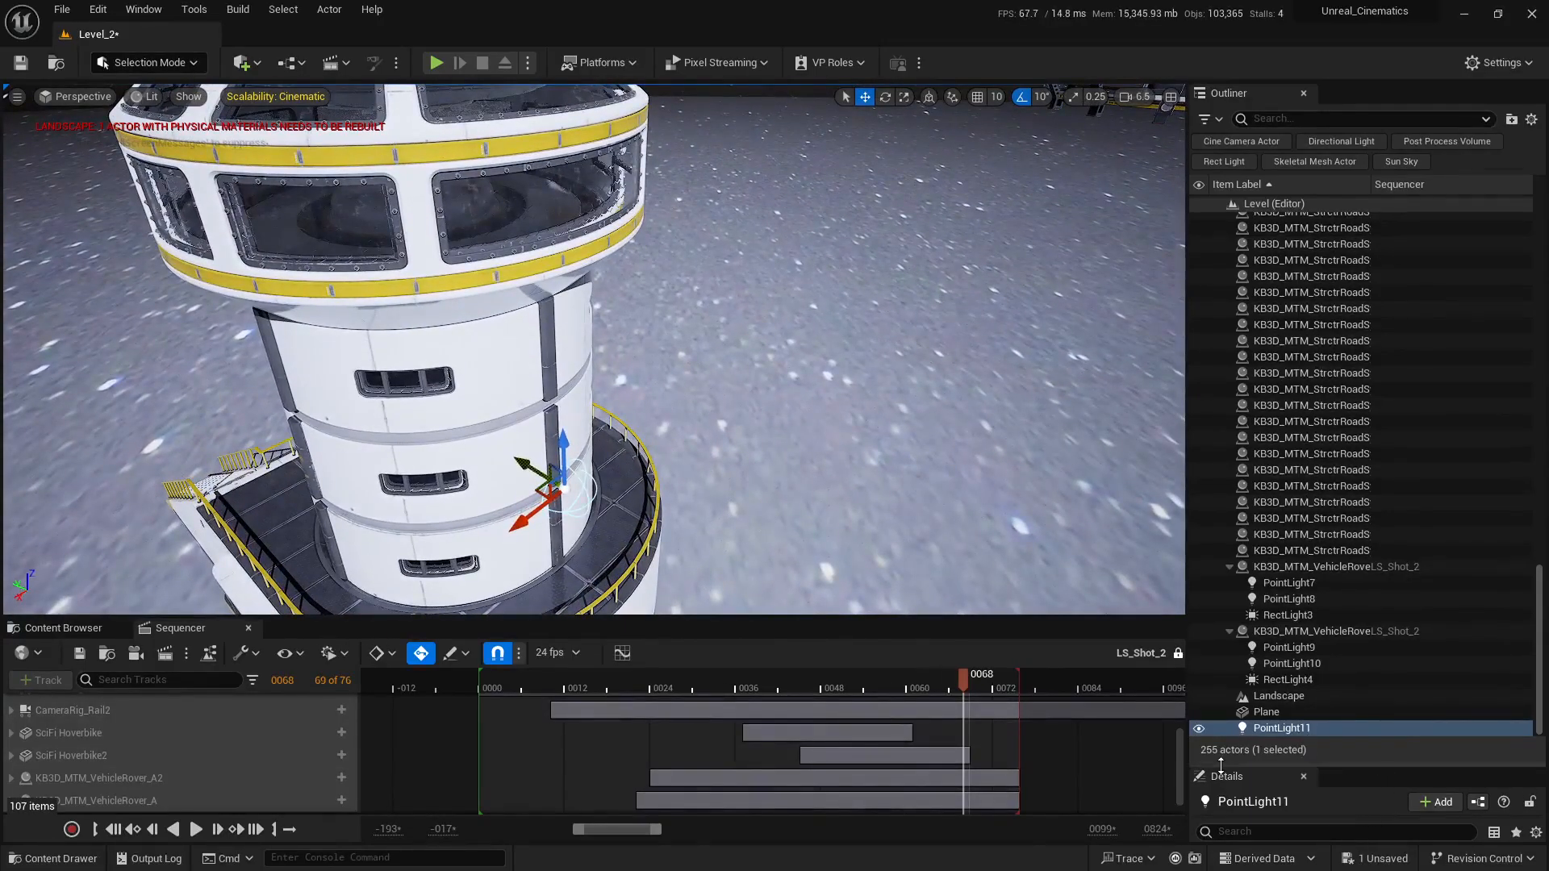
{"action": "left_click_drag", "start_coordinate": [1222, 764], "coordinate": [1260, 284]}
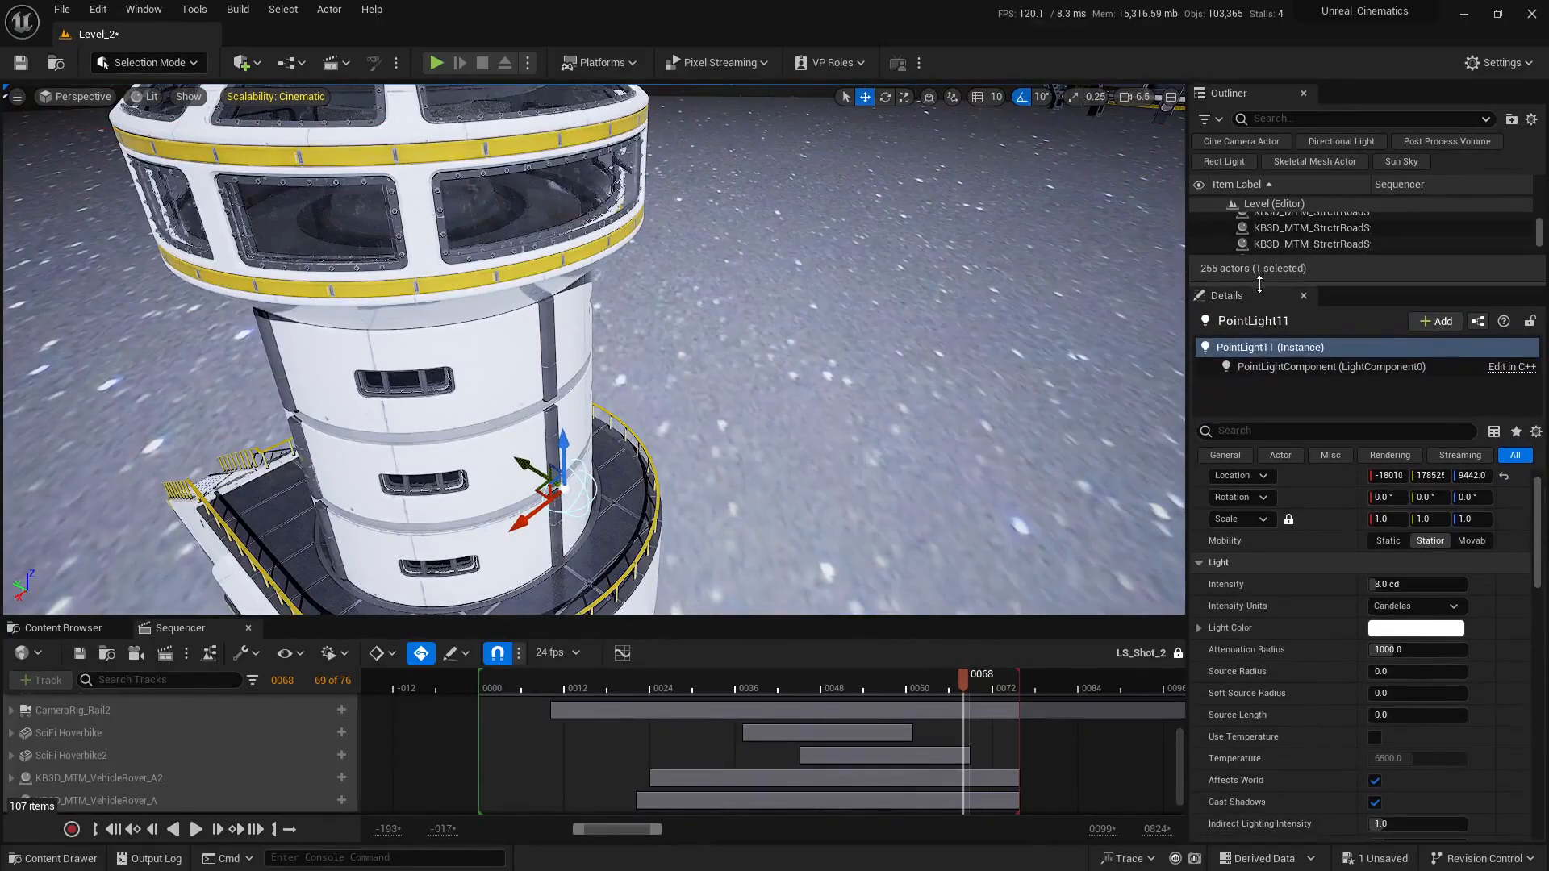
{"action": "left_click", "coordinate": [1408, 585]}
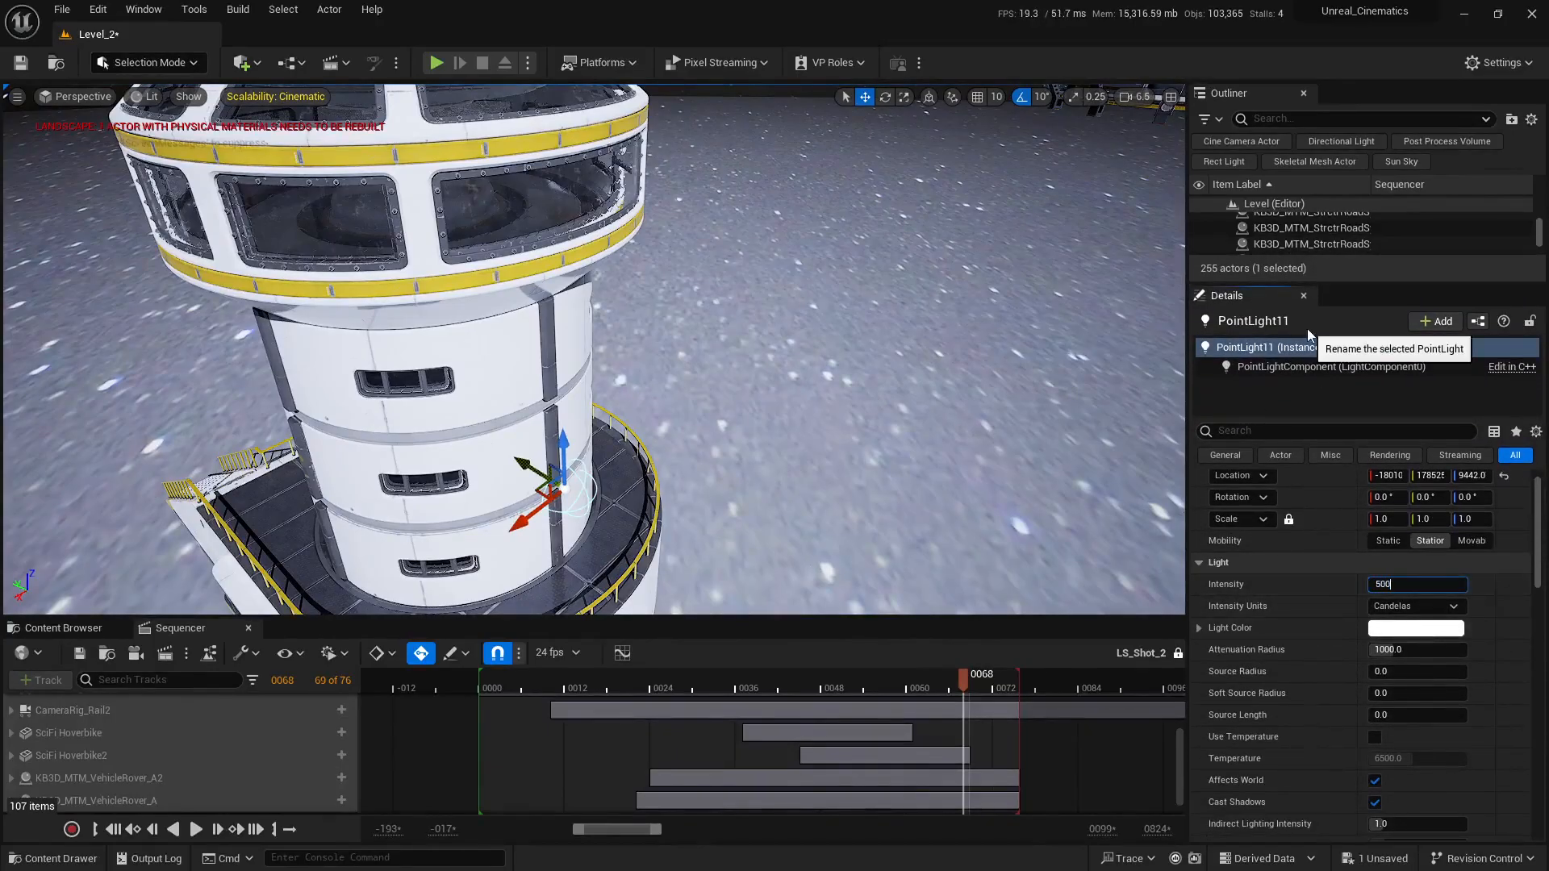
{"action": "type", "text": "5000"}
{"action": "key", "text": "Return"}
{"action": "key", "text": "s"}
{"action": "mouse_move", "coordinate": [910, 385]}
{"action": "right_mouse_down"}
{"action": "mouse_move", "coordinate": [952, 390]}
{"action": "mouse_move", "coordinate": [932, 394]}
{"action": "right_mouse_up"}
{"action": "left_click_drag", "start_coordinate": [1404, 649], "coordinate": [1465, 649]}
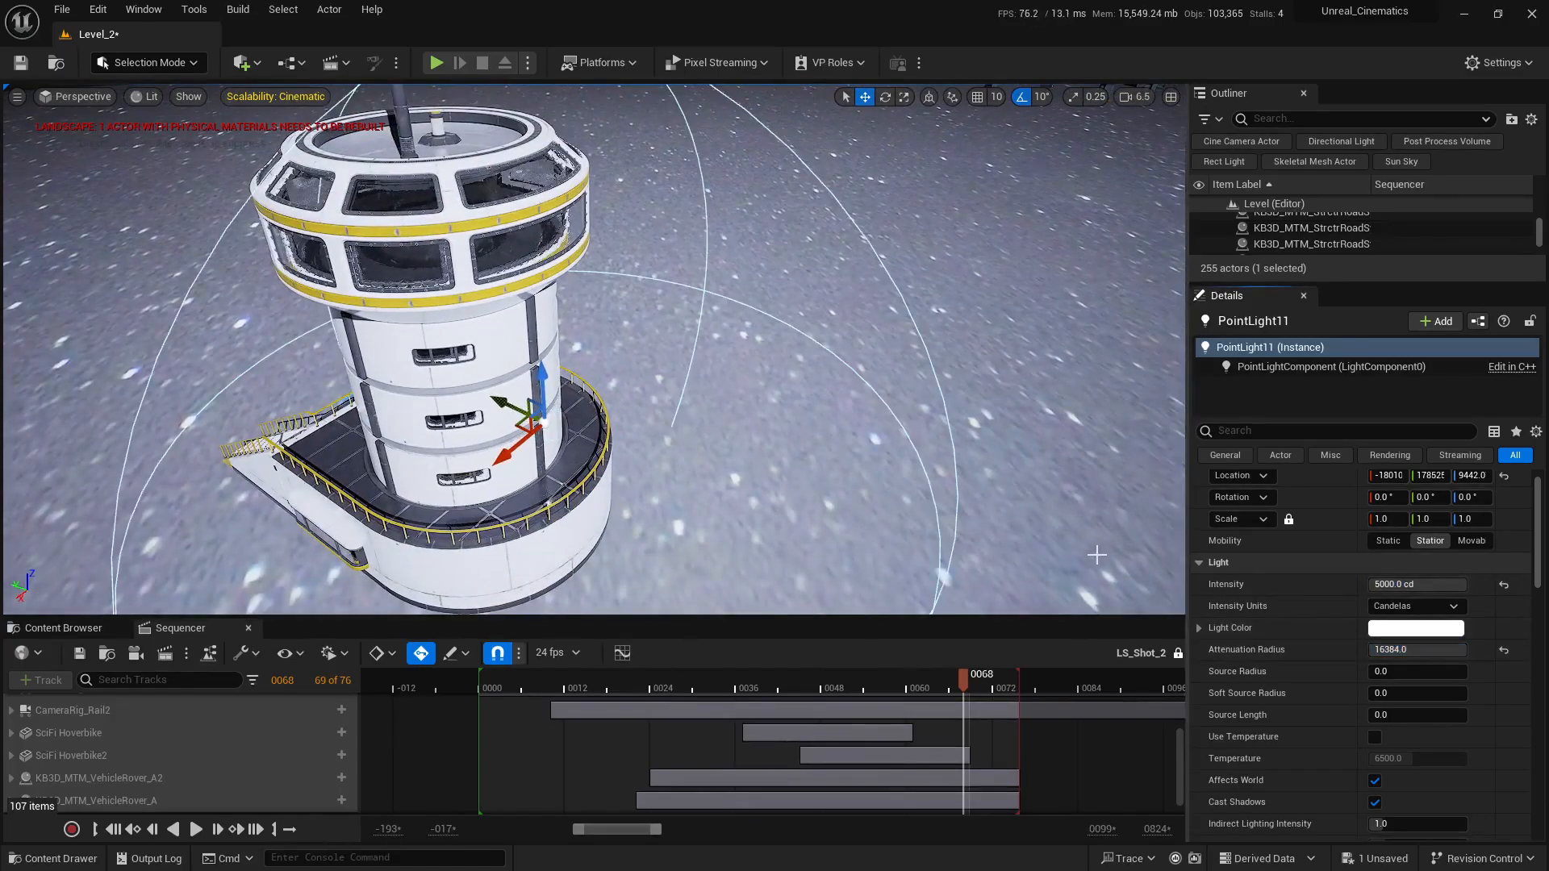
Raise PointLight11 along the tower shaft and shift it just outside the wall below the upper windowed section
{"action": "key", "text": "w"}
{"action": "right_click_drag", "start_coordinate": [888, 388], "coordinate": [788, 328]}
{"action": "scroll", "coordinate": [823, 327], "scroll_direction": "down", "scroll_amount": 2}
{"action": "left_click_drag", "start_coordinate": [603, 423], "coordinate": [603, 212]}
{"action": "key", "text": "a"}
{"action": "right_click_drag", "start_coordinate": [676, 292], "coordinate": [415, 291]}
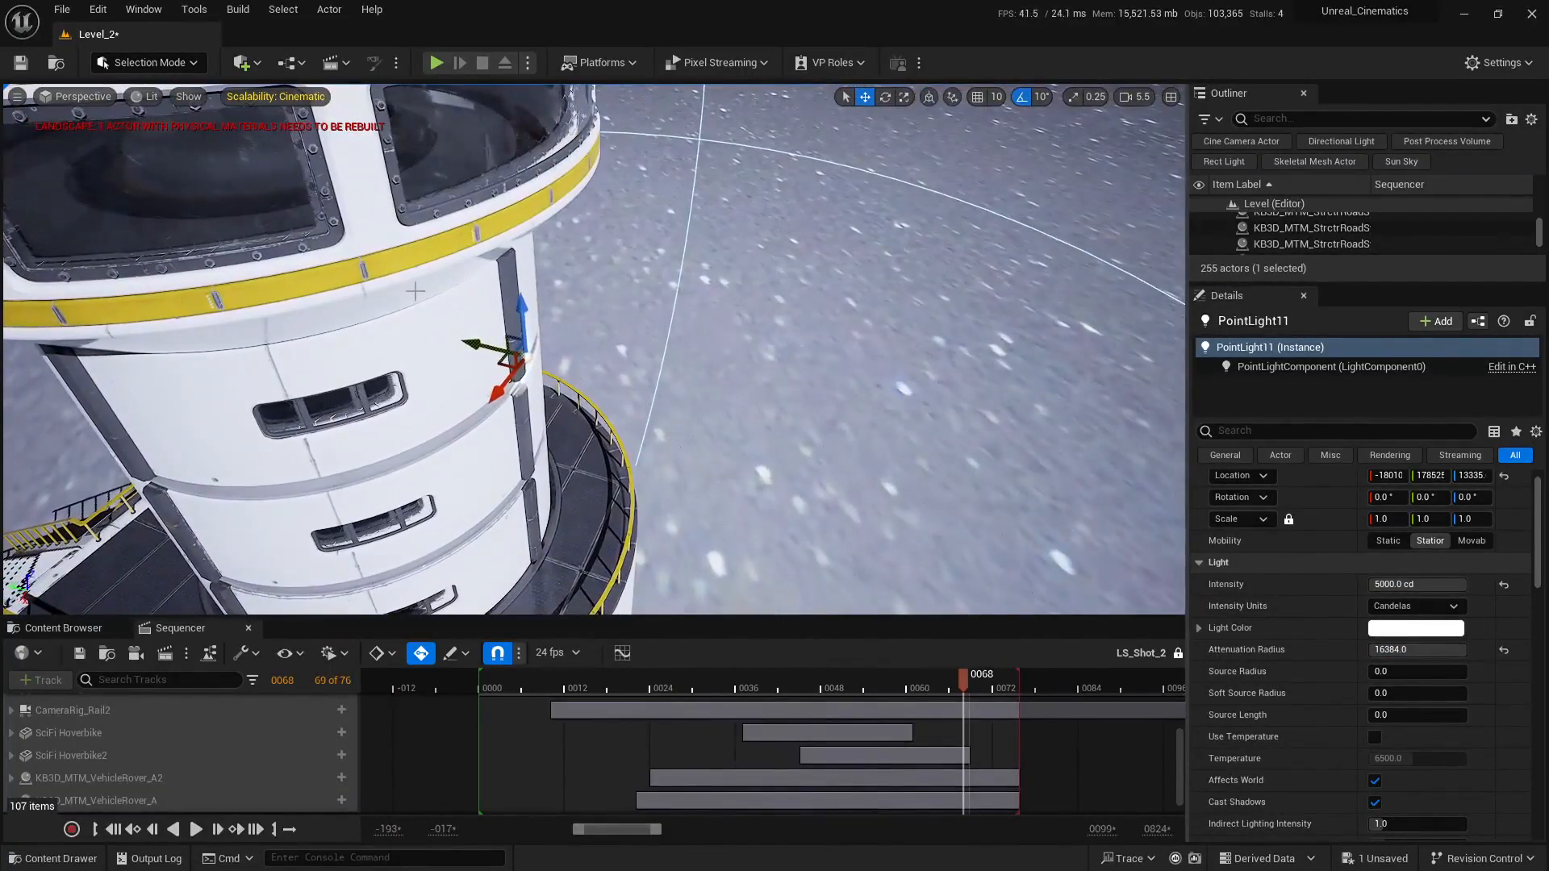
{"action": "left_click_drag", "start_coordinate": [506, 367], "coordinate": [506, 409]}
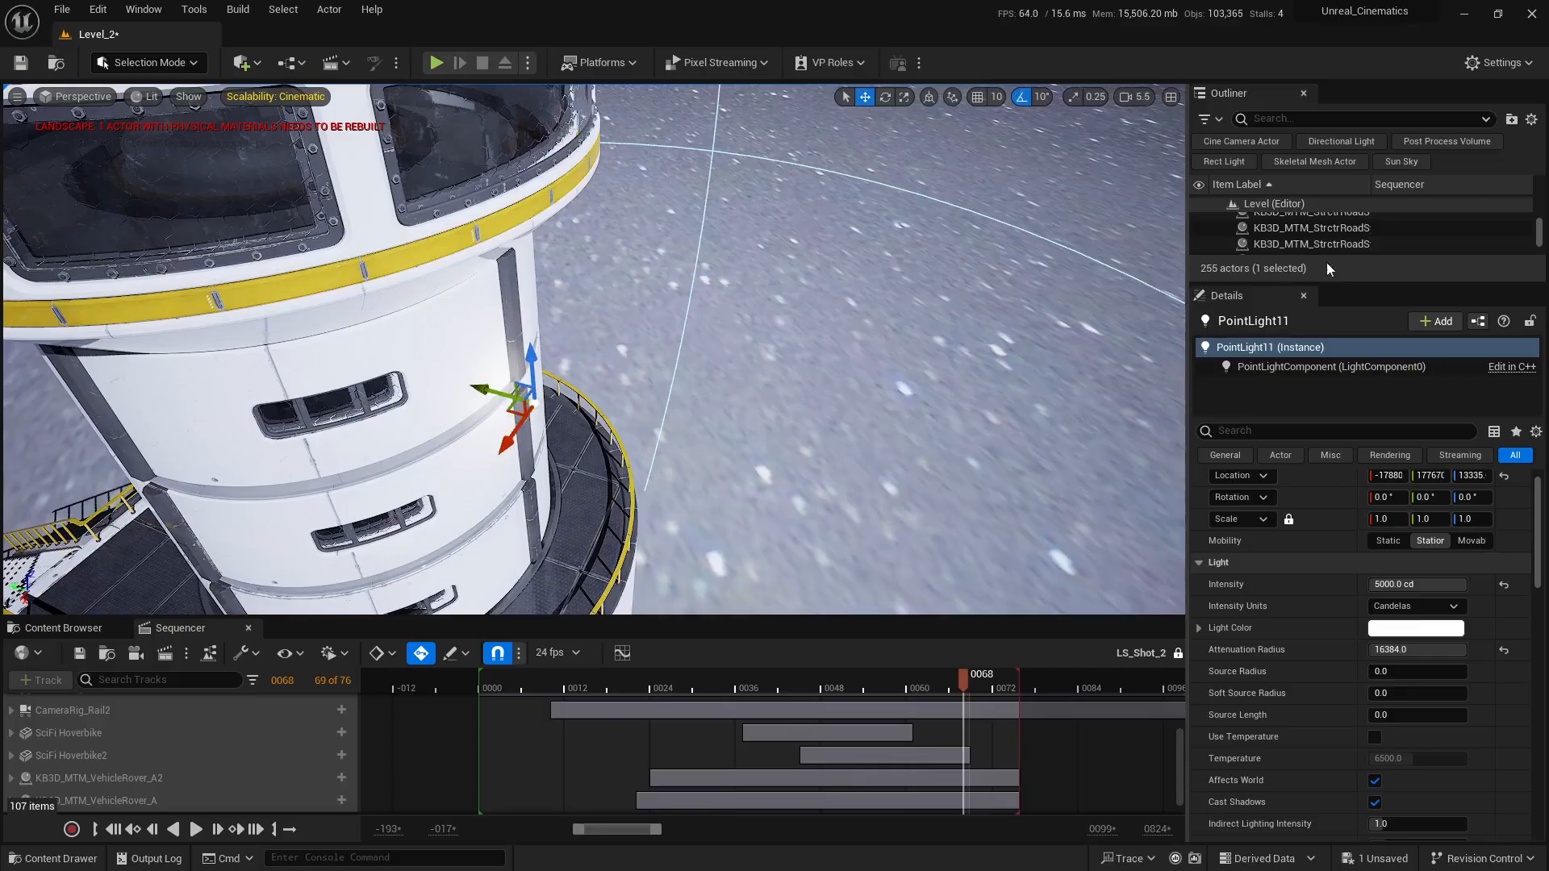
Return to the split viewports and reselect PointLight11 beside the tower wall
{"action": "left_click", "coordinate": [1172, 96]}
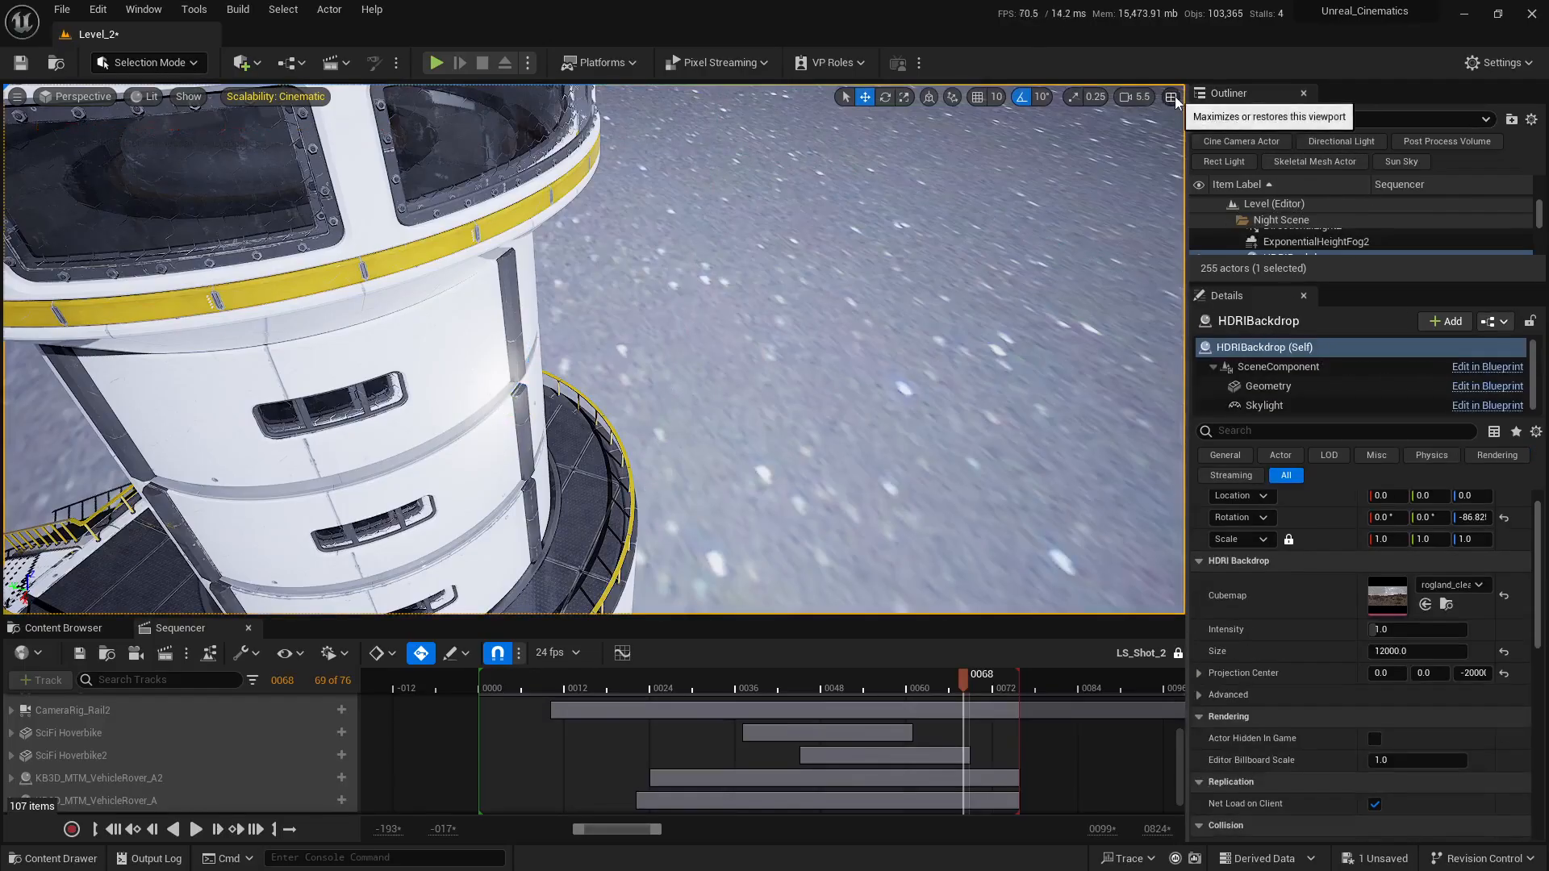
{"action": "left_click", "coordinate": [1172, 97]}
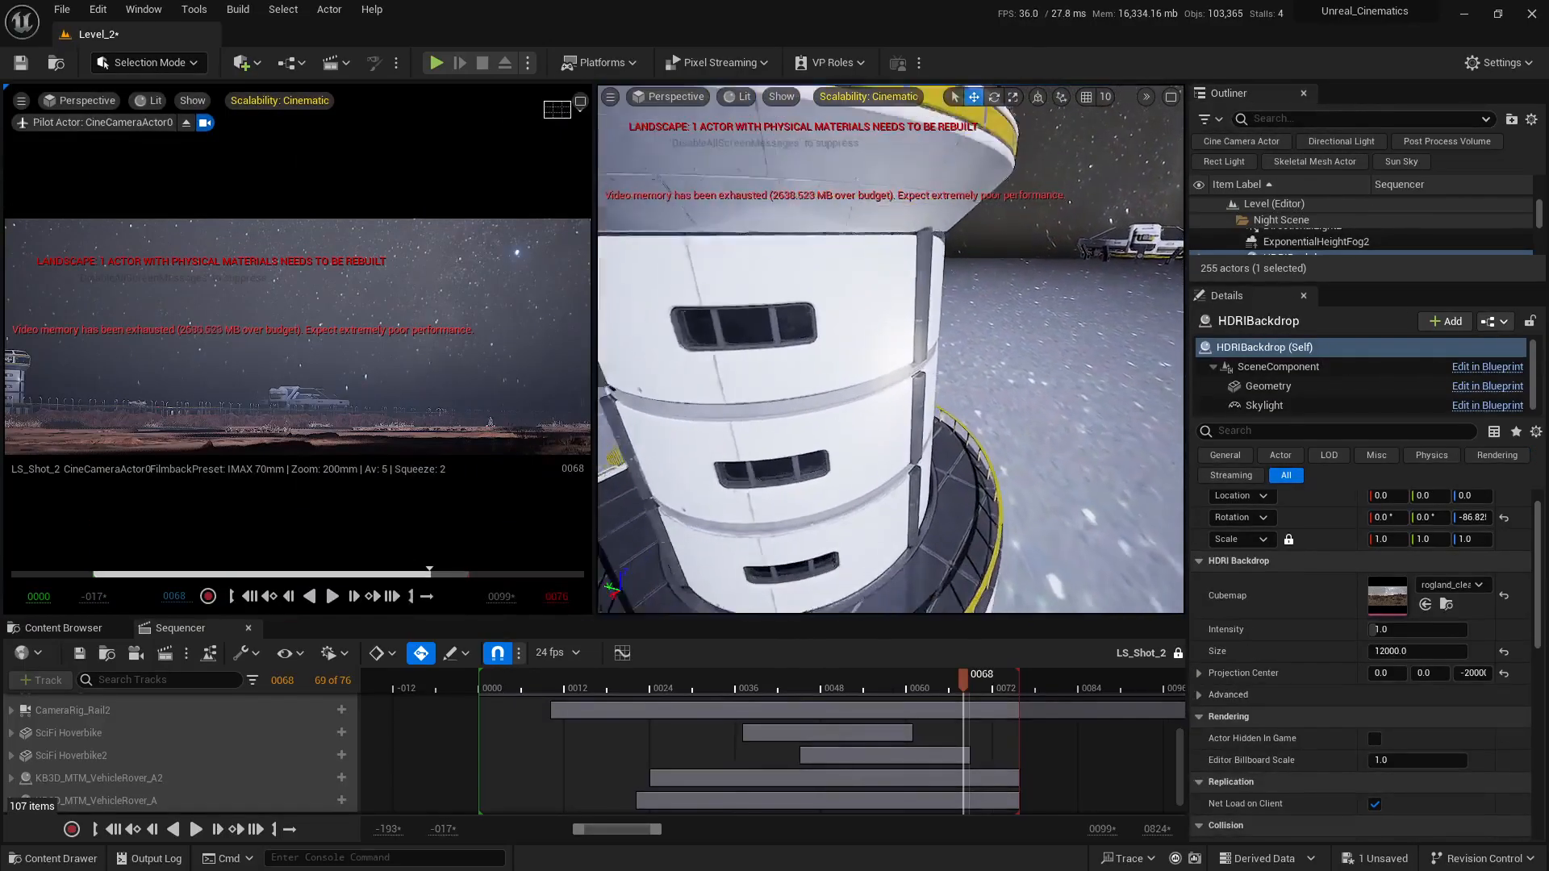
{"action": "right_click_drag", "start_coordinate": [891, 349], "coordinate": [1060, 473]}
{"action": "left_click", "coordinate": [986, 481]}
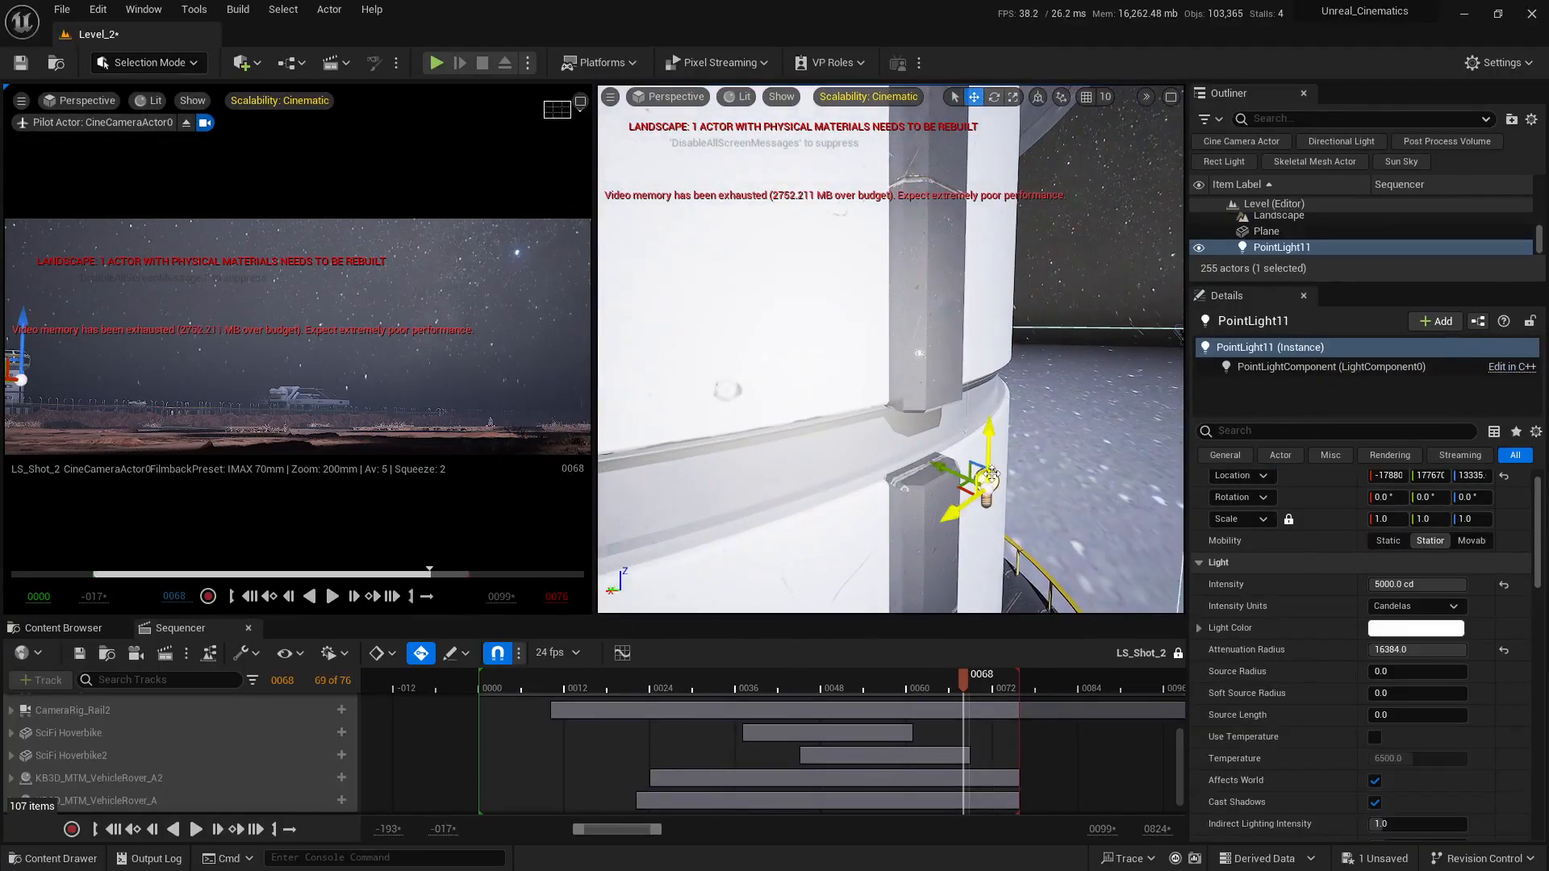
{"action": "scroll", "coordinate": [986, 403], "scroll_direction": "down", "scroll_amount": 5}
{"action": "key", "text": "q"}
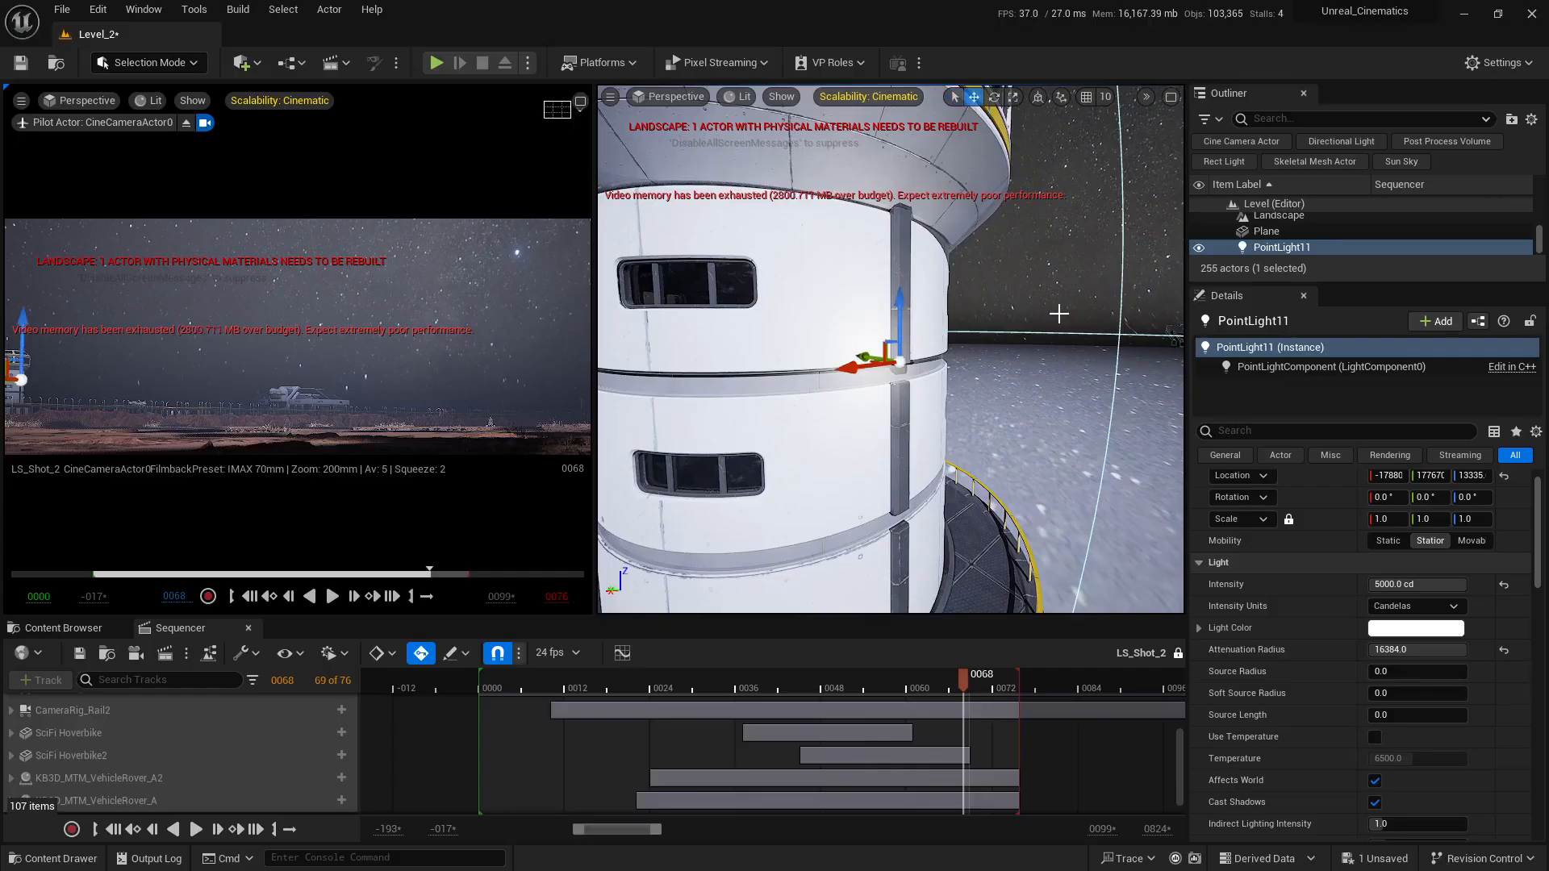
Set PointLight11's light color to pure red, FF0000FF
{"action": "scroll", "coordinate": [1346, 670], "scroll_direction": "down", "scroll_amount": 3}
{"action": "scroll", "coordinate": [1344, 663], "scroll_direction": "up", "scroll_amount": 3}
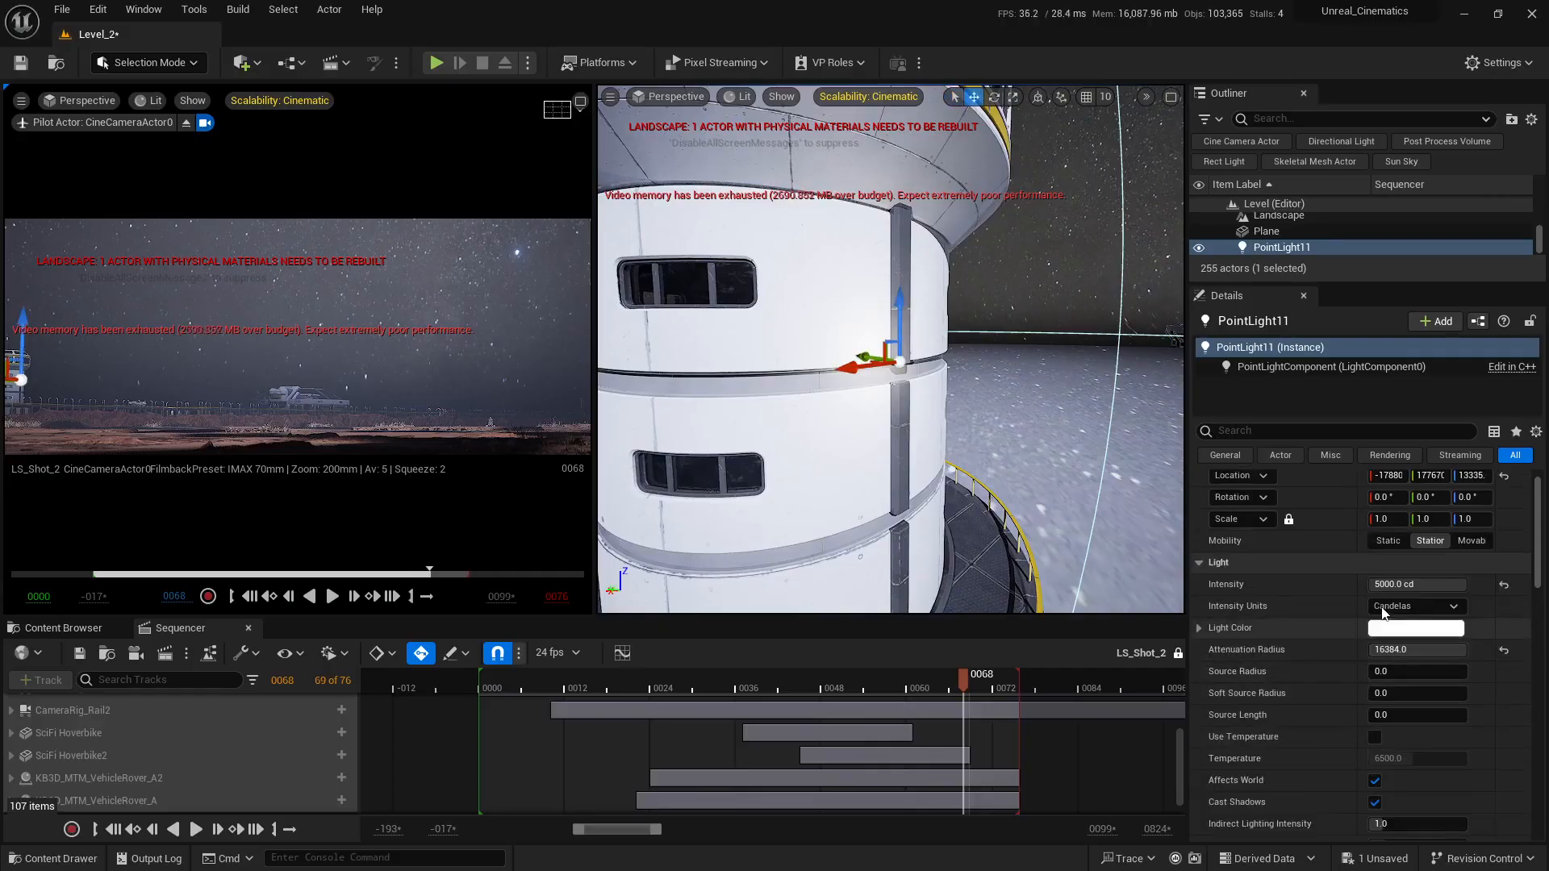
{"action": "left_click", "coordinate": [1388, 630]}
{"action": "left_click_drag", "start_coordinate": [1243, 534], "coordinate": [1233, 468]}
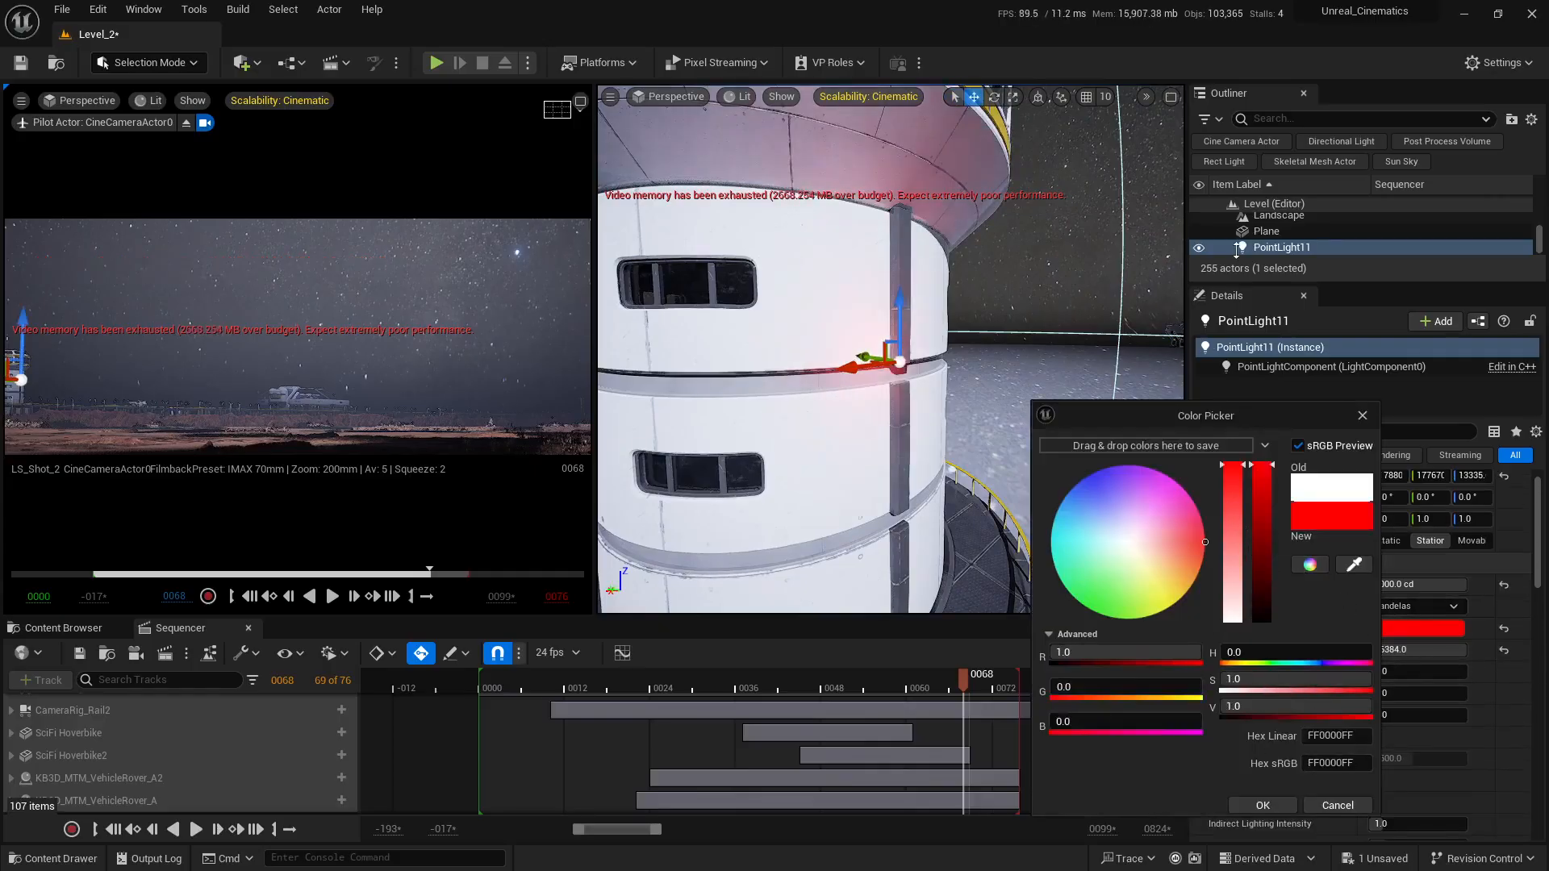
{"action": "left_click", "coordinate": [1275, 803]}
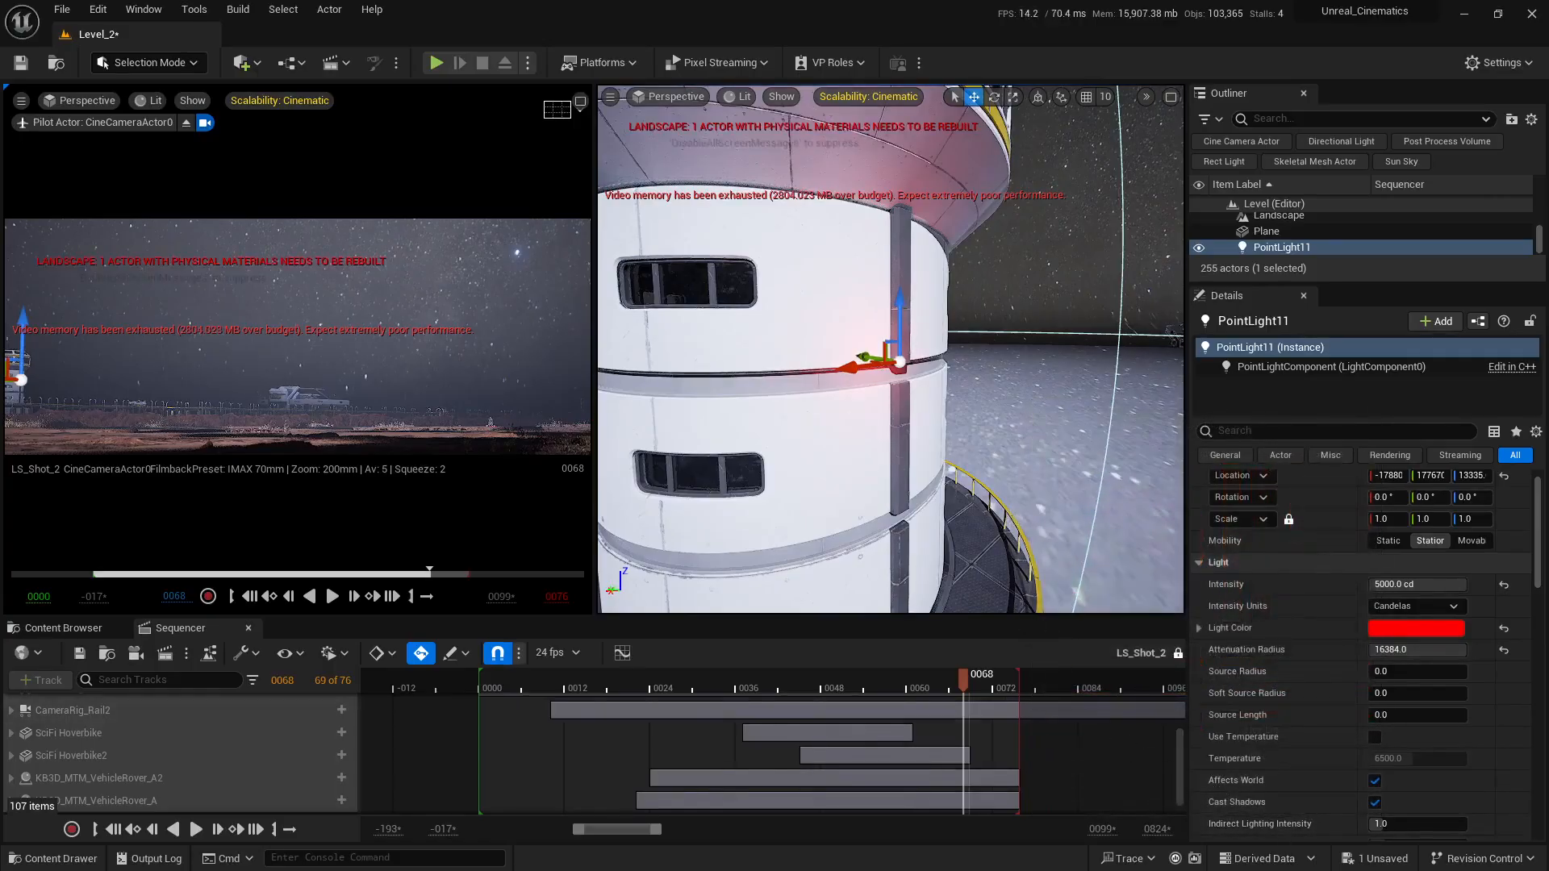
Examine how the red point light falls on the tower wall, first from a distance and then close up
{"action": "key", "text": "f"}
{"action": "key", "text": "q"}
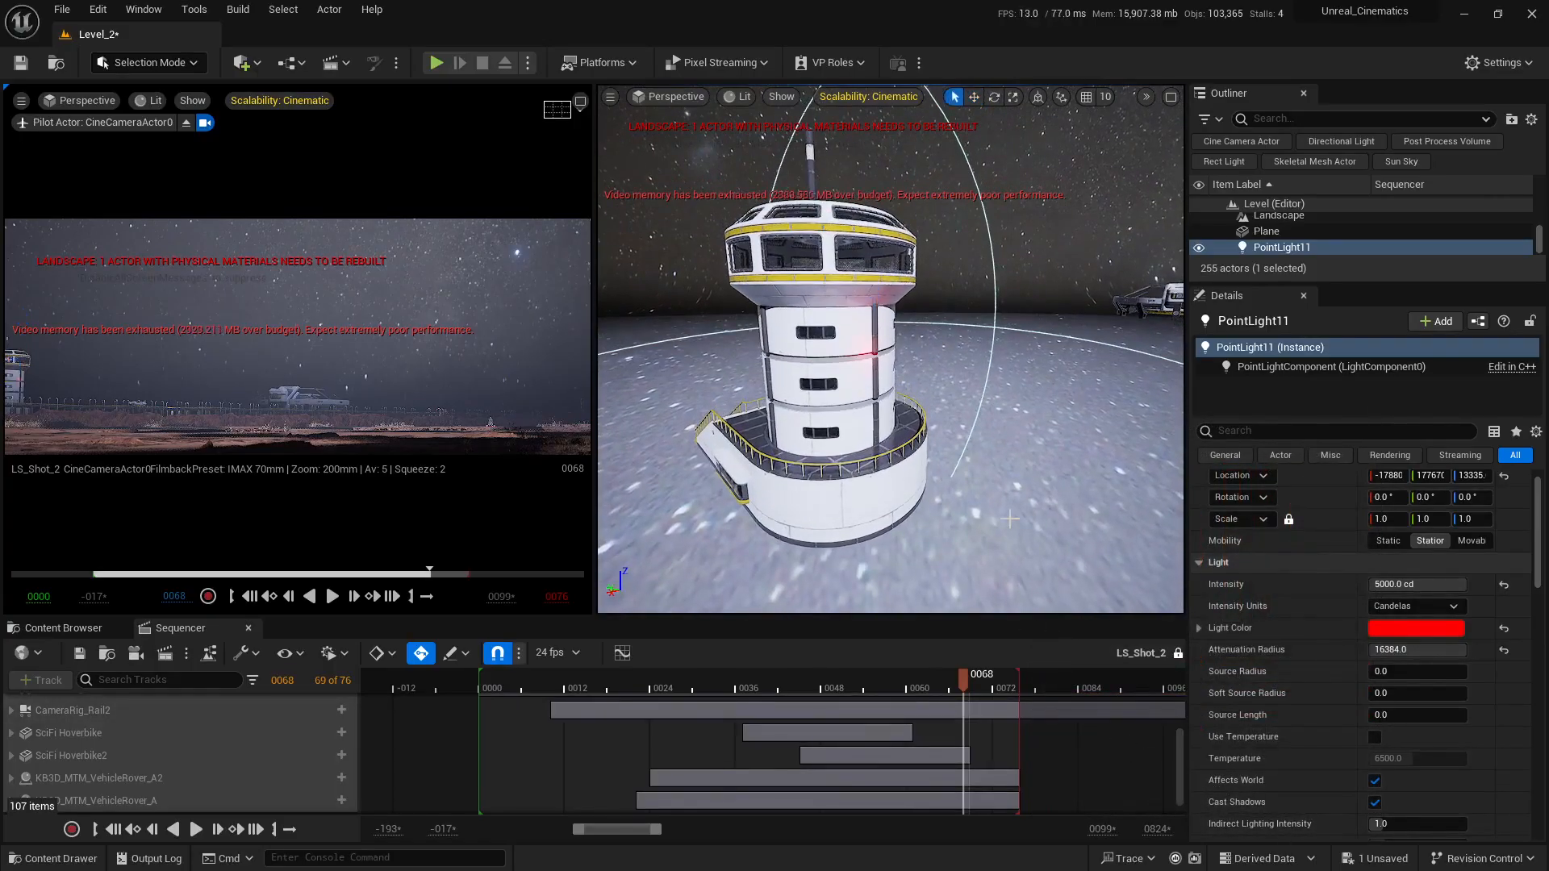
{"action": "key", "text": "w"}
{"action": "right_click_drag", "start_coordinate": [891, 349], "coordinate": [893, 403]}
{"action": "key", "text": "w"}
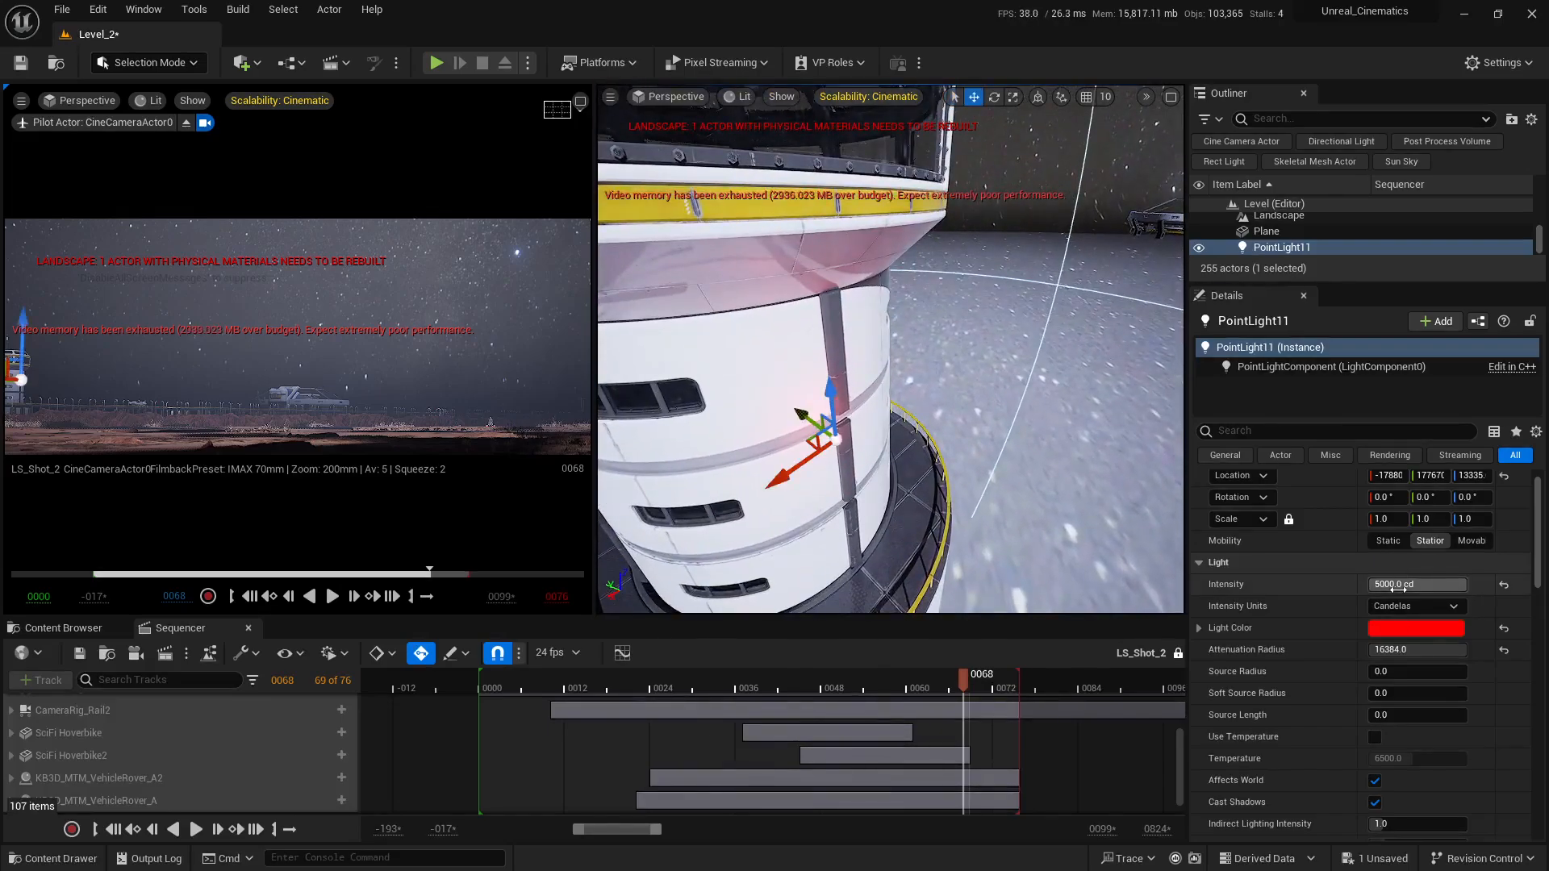
Raise PointLight11's intensity first to 10000 cd and finally to 100000 cd
{"action": "left_click", "coordinate": [1397, 586]}
{"action": "type", "text": "10"}
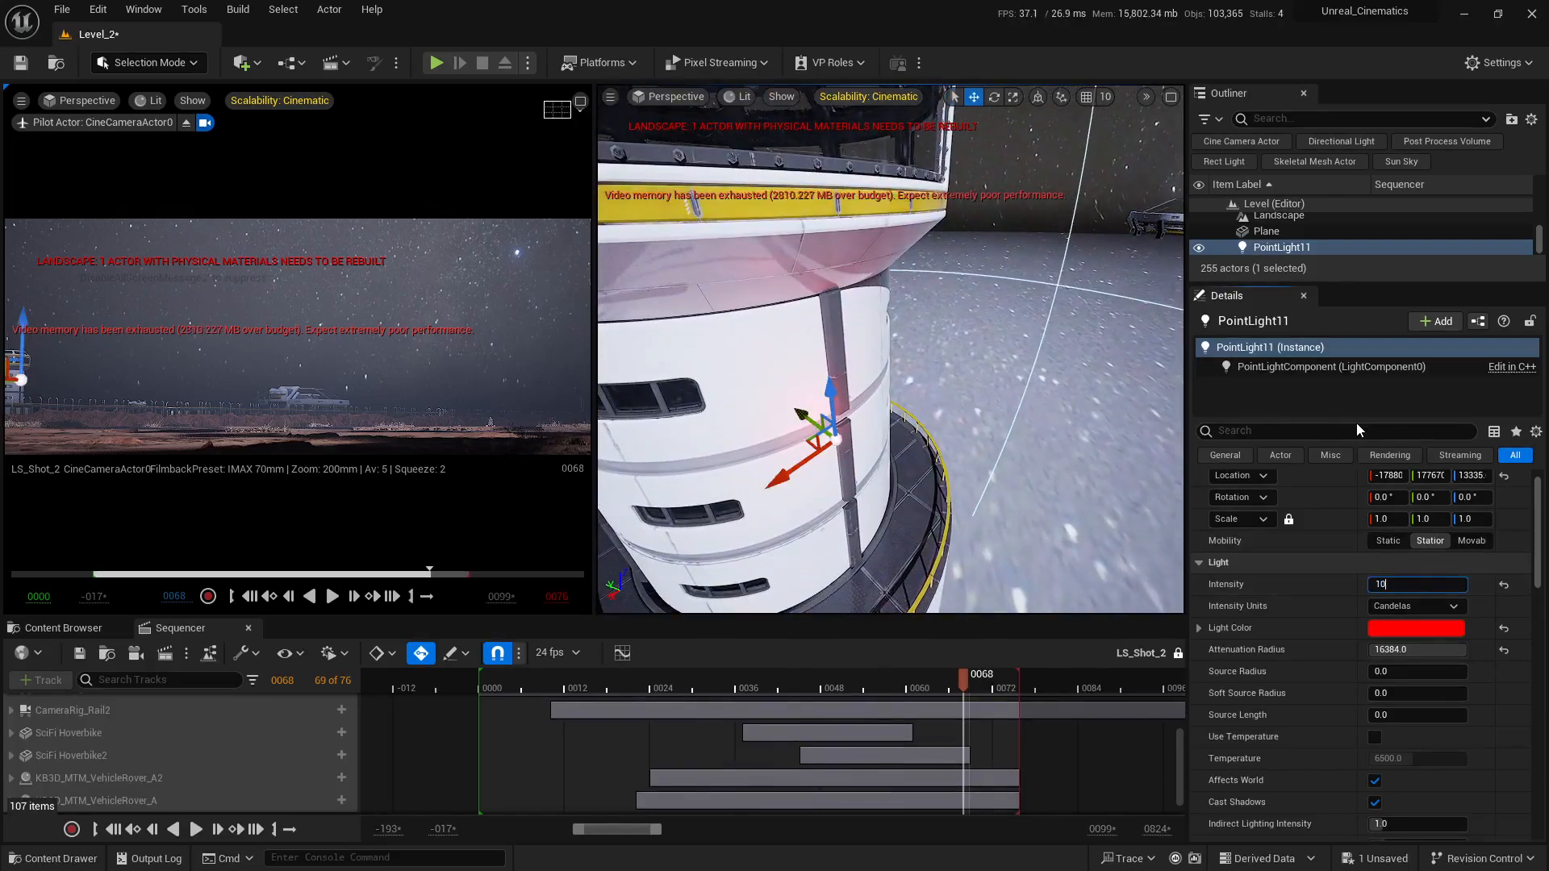
{"action": "type", "text": "000.0 cd"}
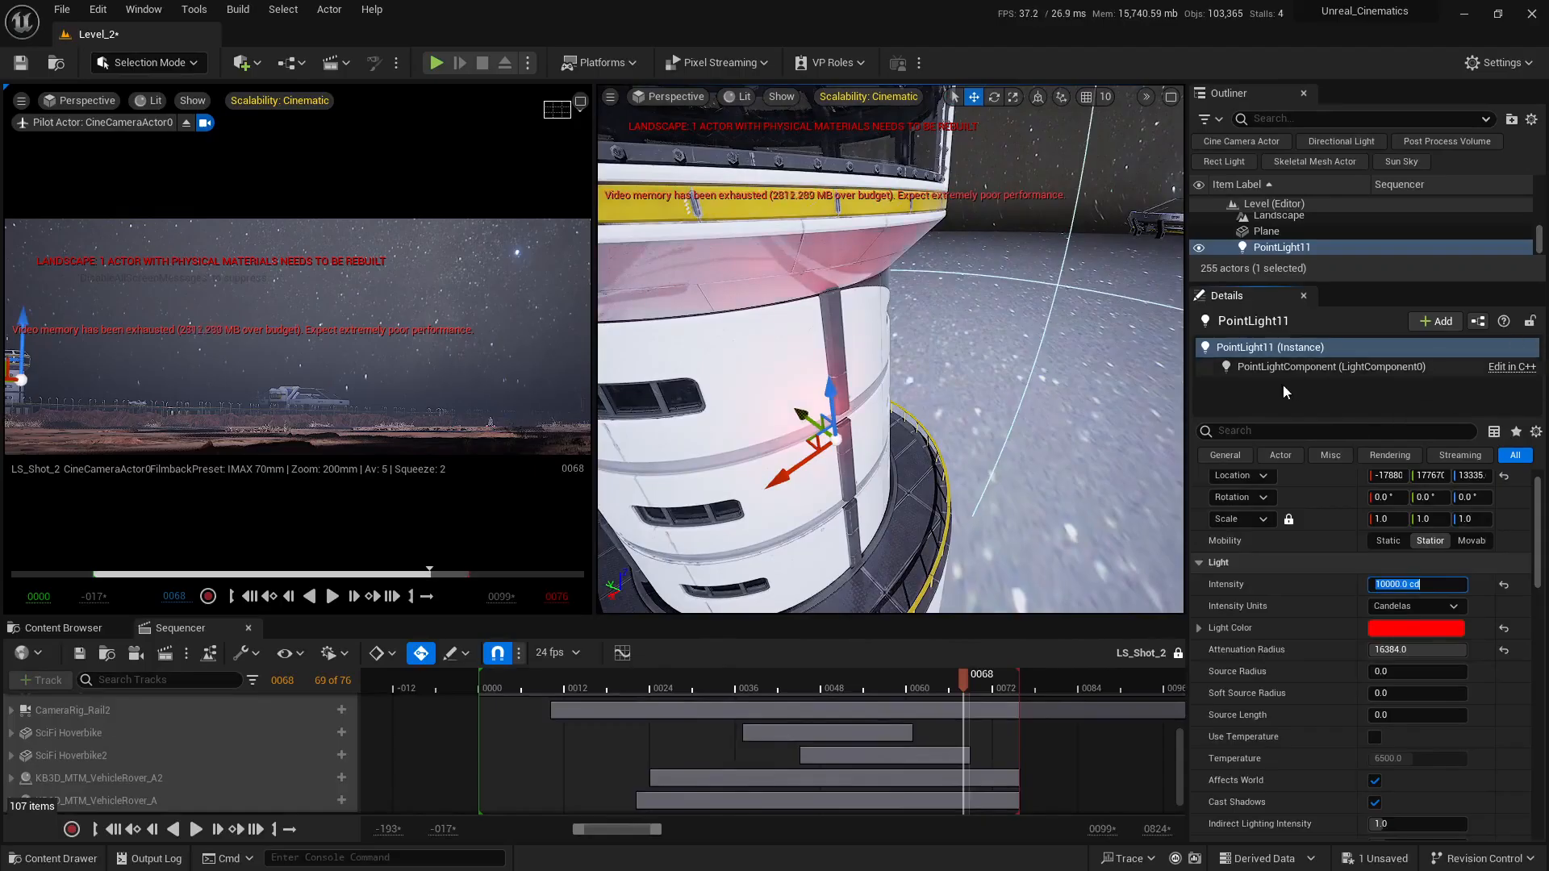
{"action": "key", "text": "Return"}
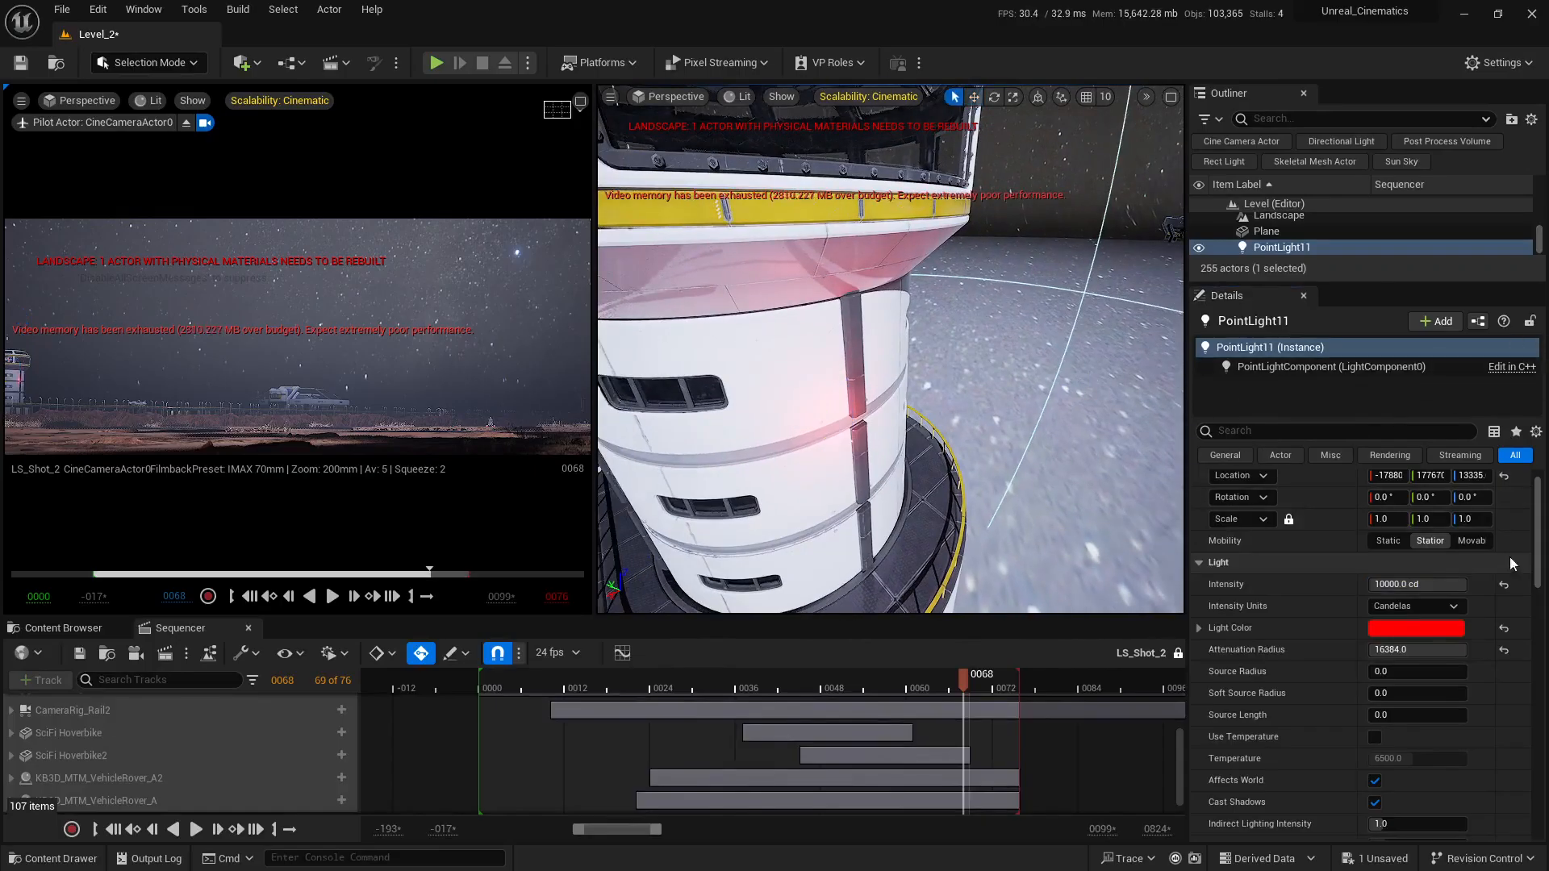
{"action": "left_click", "coordinate": [1456, 584]}
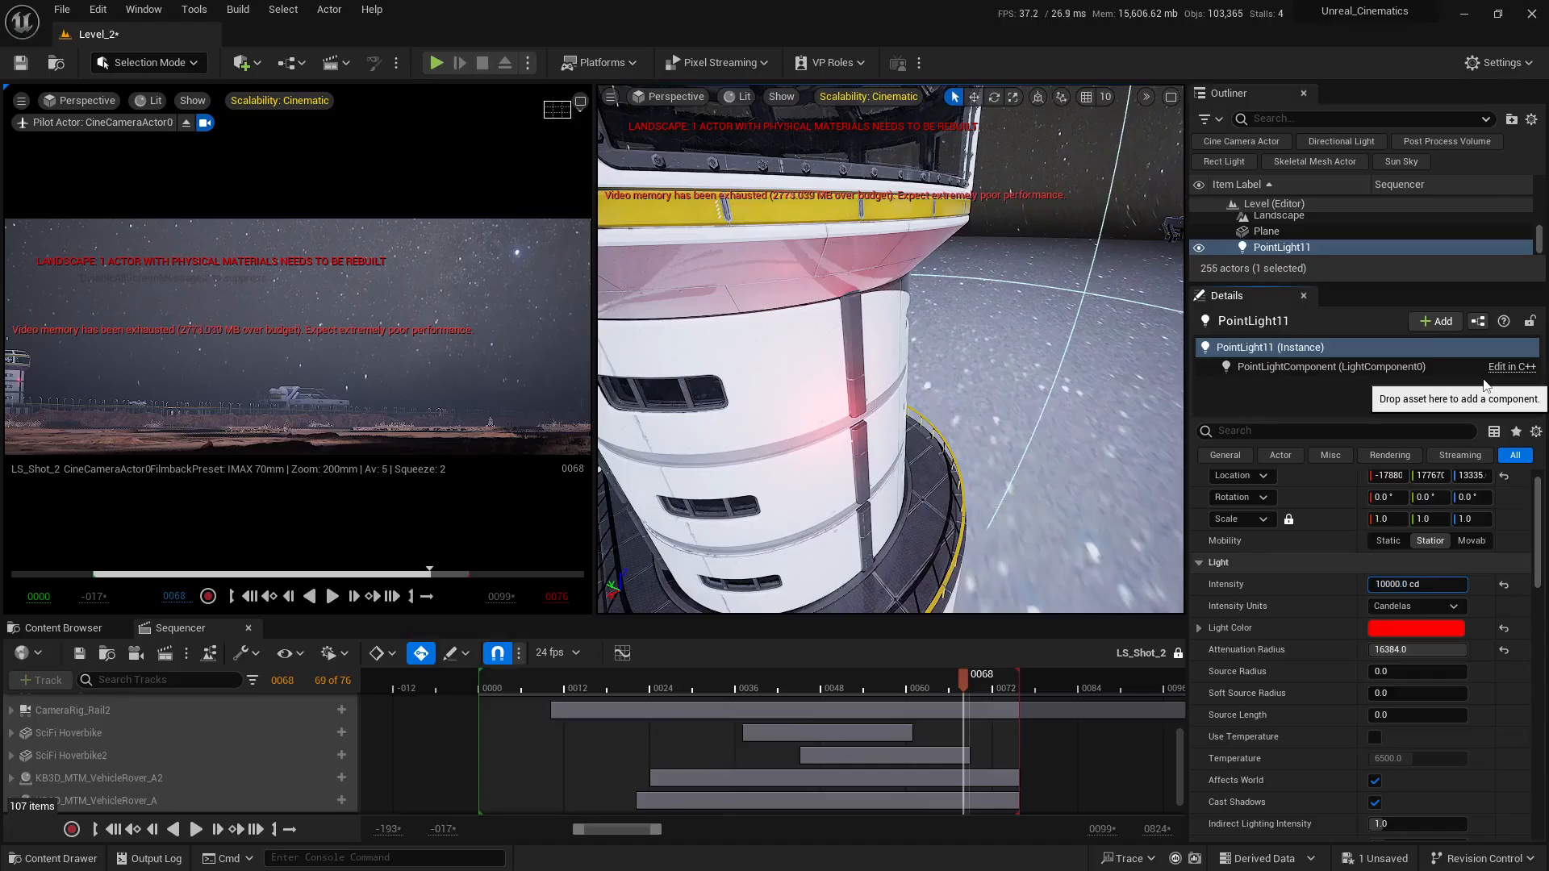
{"action": "type", "text": "0"}
{"action": "key", "text": "Return"}
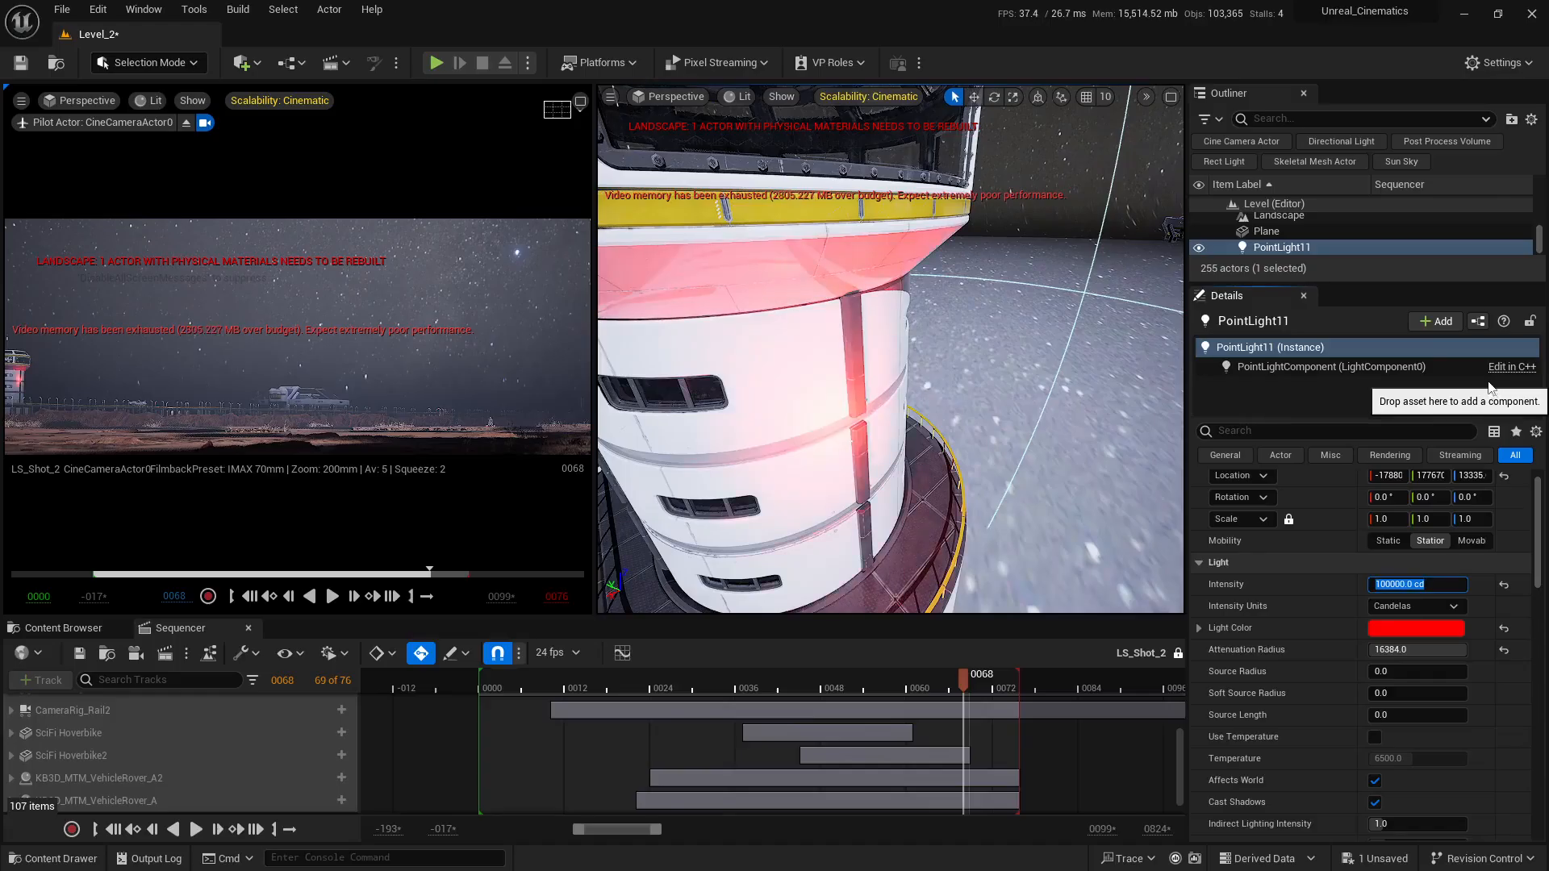
Reselect PointLight11 and move it outward, away from the control tower's wall
{"action": "type", "text": "s"}
{"action": "right_click_drag", "start_coordinate": [819, 461], "coordinate": [774, 489]}
{"action": "key", "text": "w"}
{"action": "left_click", "coordinate": [1265, 248]}
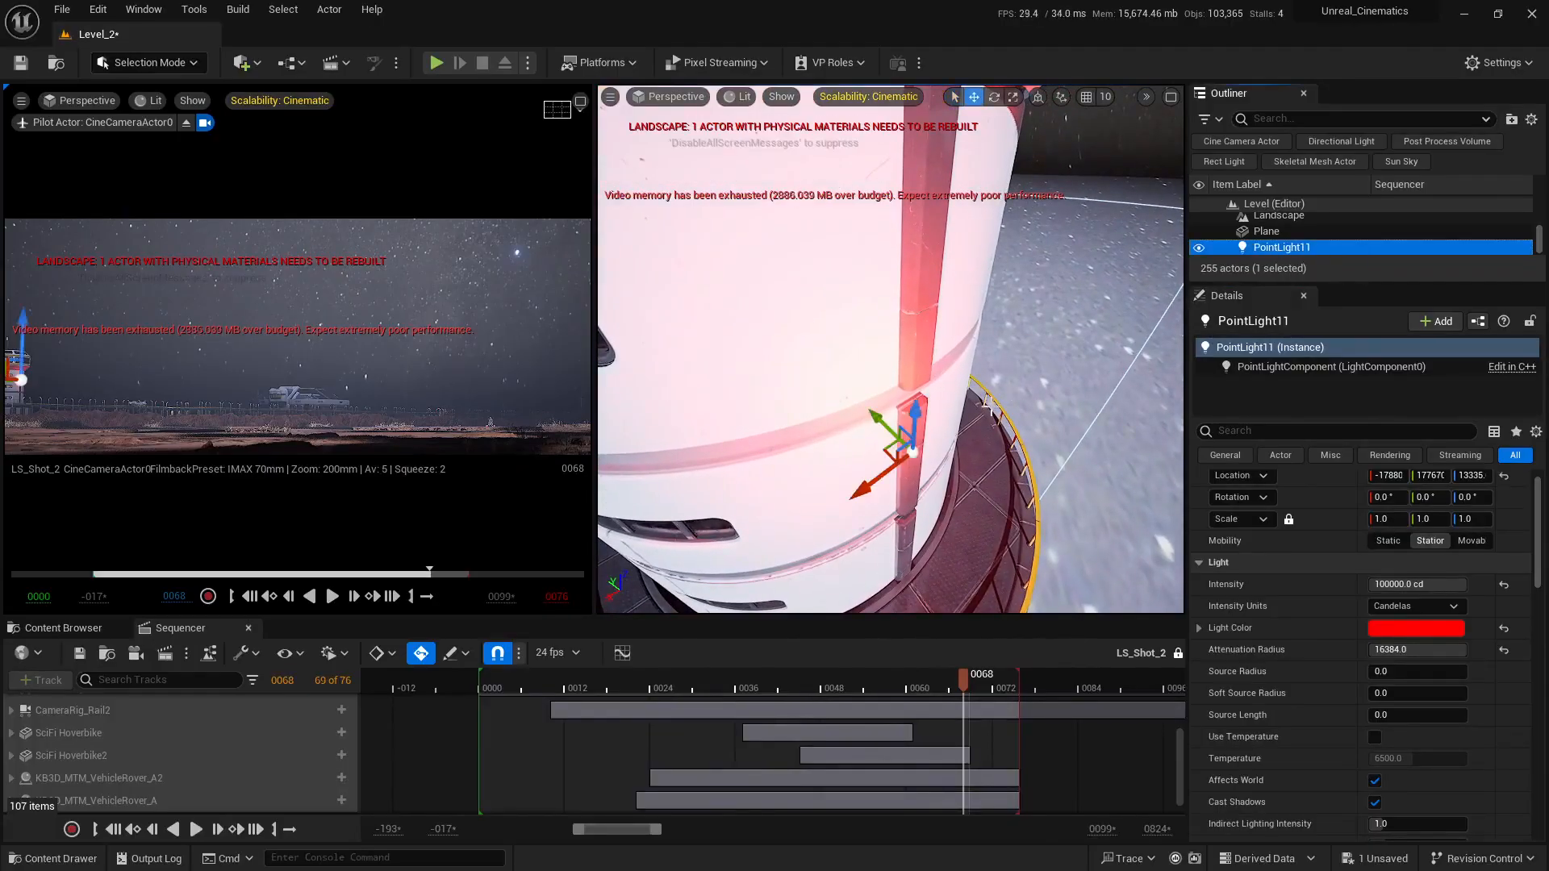
{"action": "key", "text": "s"}
{"action": "mouse_move", "coordinate": [804, 372]}
{"action": "right_mouse_down"}
{"action": "mouse_move", "coordinate": [813, 382]}
{"action": "mouse_move", "coordinate": [805, 372]}
{"action": "right_mouse_up"}
{"action": "left_click_drag", "start_coordinate": [820, 370], "coordinate": [874, 396]}
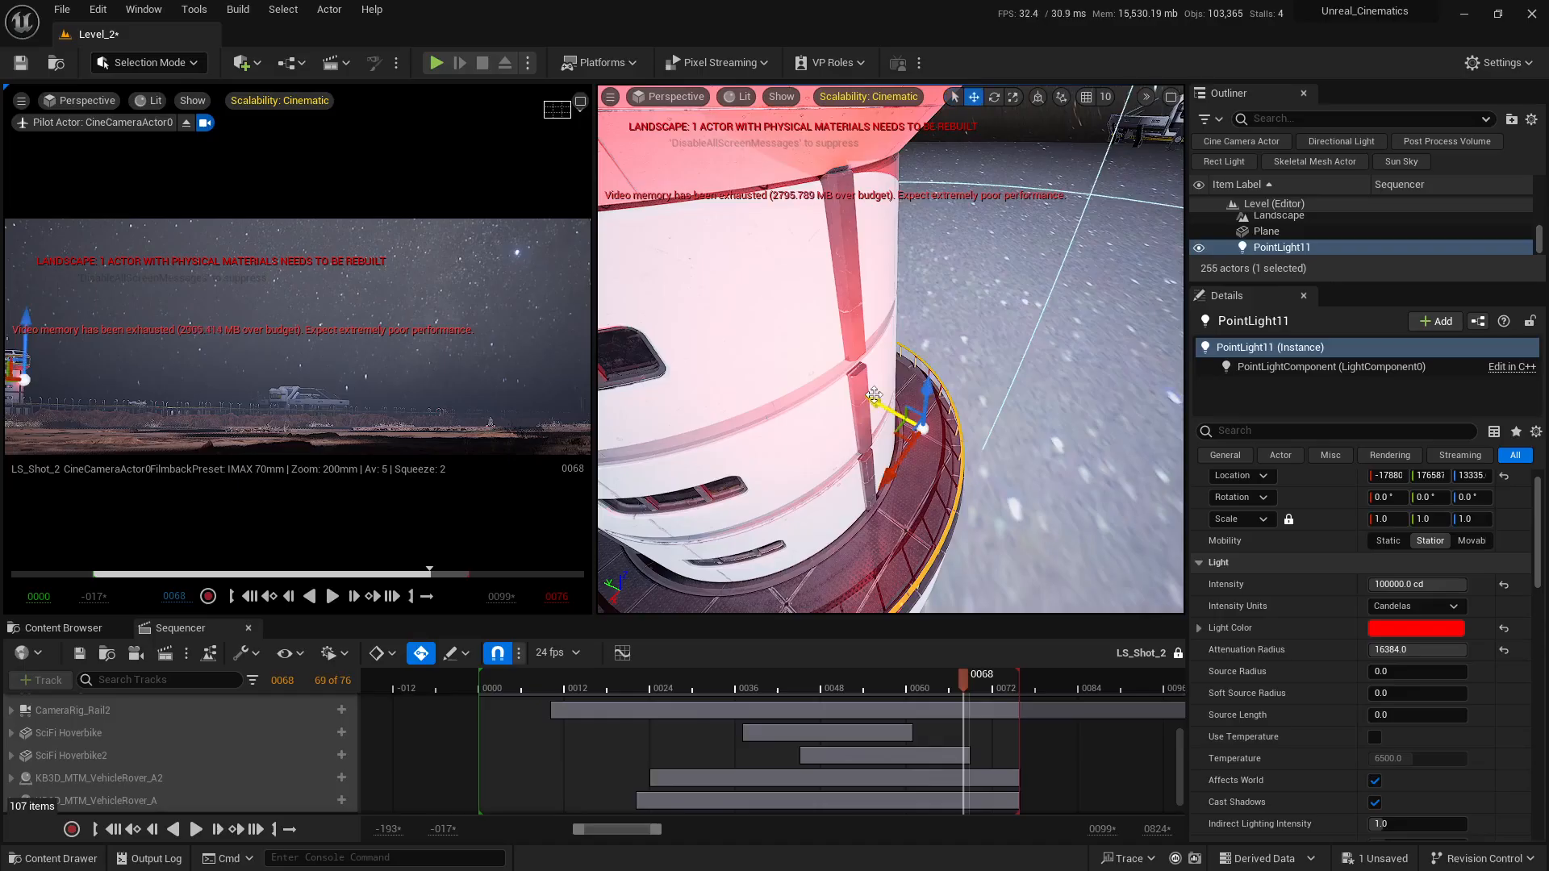
Move PointLight11 back along the same axis until it sits close to the tower wall
{"action": "key", "text": "s"}
{"action": "mouse_move", "coordinate": [874, 395]}
{"action": "right_mouse_down"}
{"action": "mouse_move", "coordinate": [866, 353]}
{"action": "mouse_move", "coordinate": [878, 384]}
{"action": "right_mouse_up"}
{"action": "key", "text": "Escape"}
{"action": "key", "text": "s"}
{"action": "key", "text": "w"}
{"action": "left_click", "coordinate": [1273, 247]}
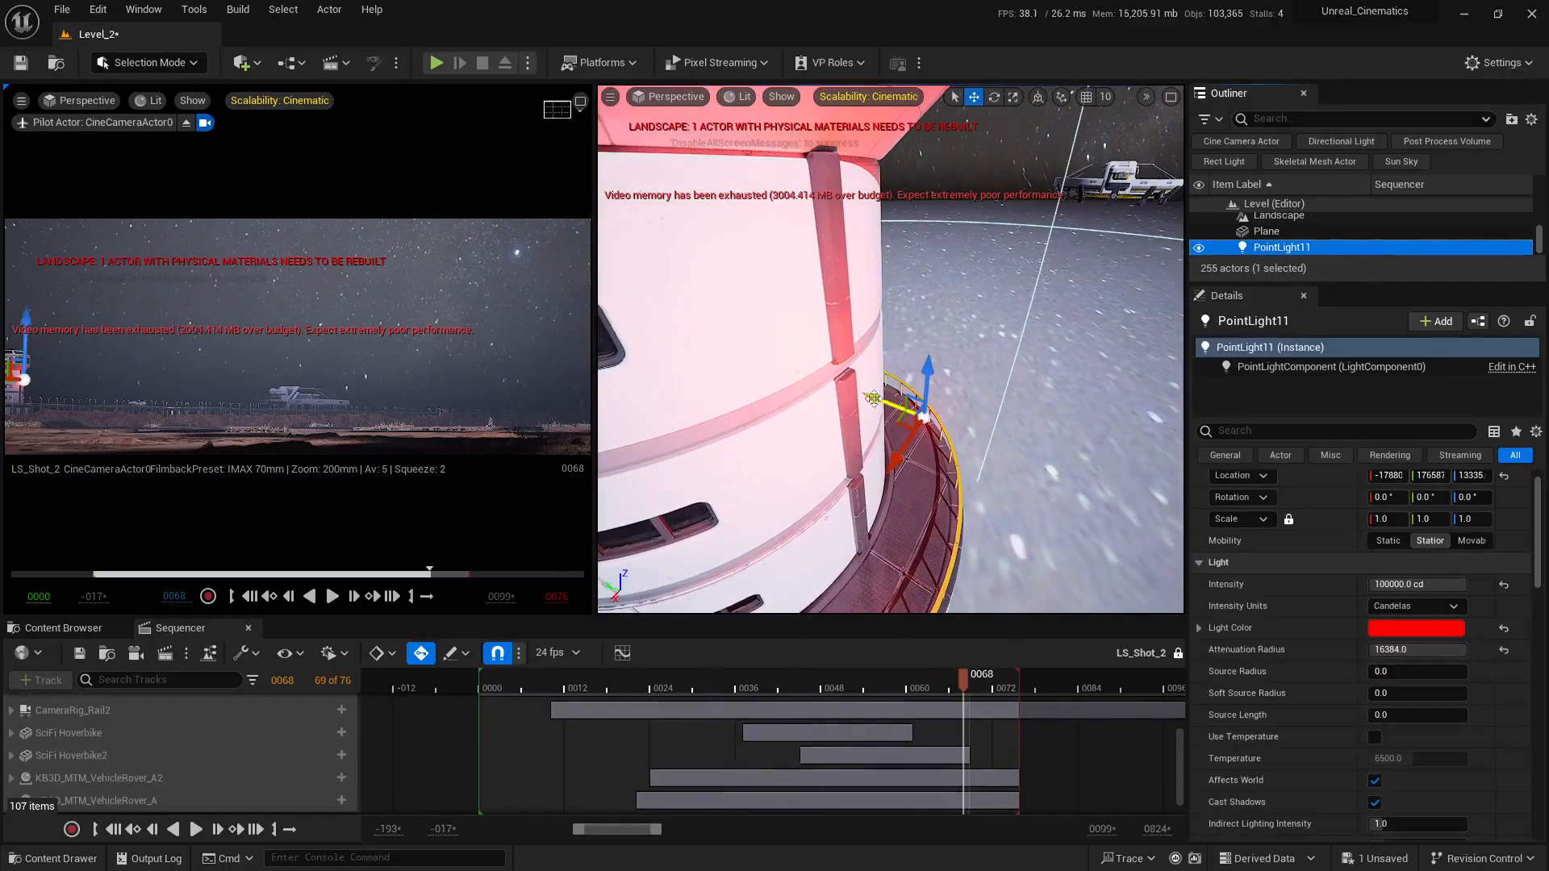
{"action": "left_click_drag", "start_coordinate": [874, 399], "coordinate": [838, 385]}
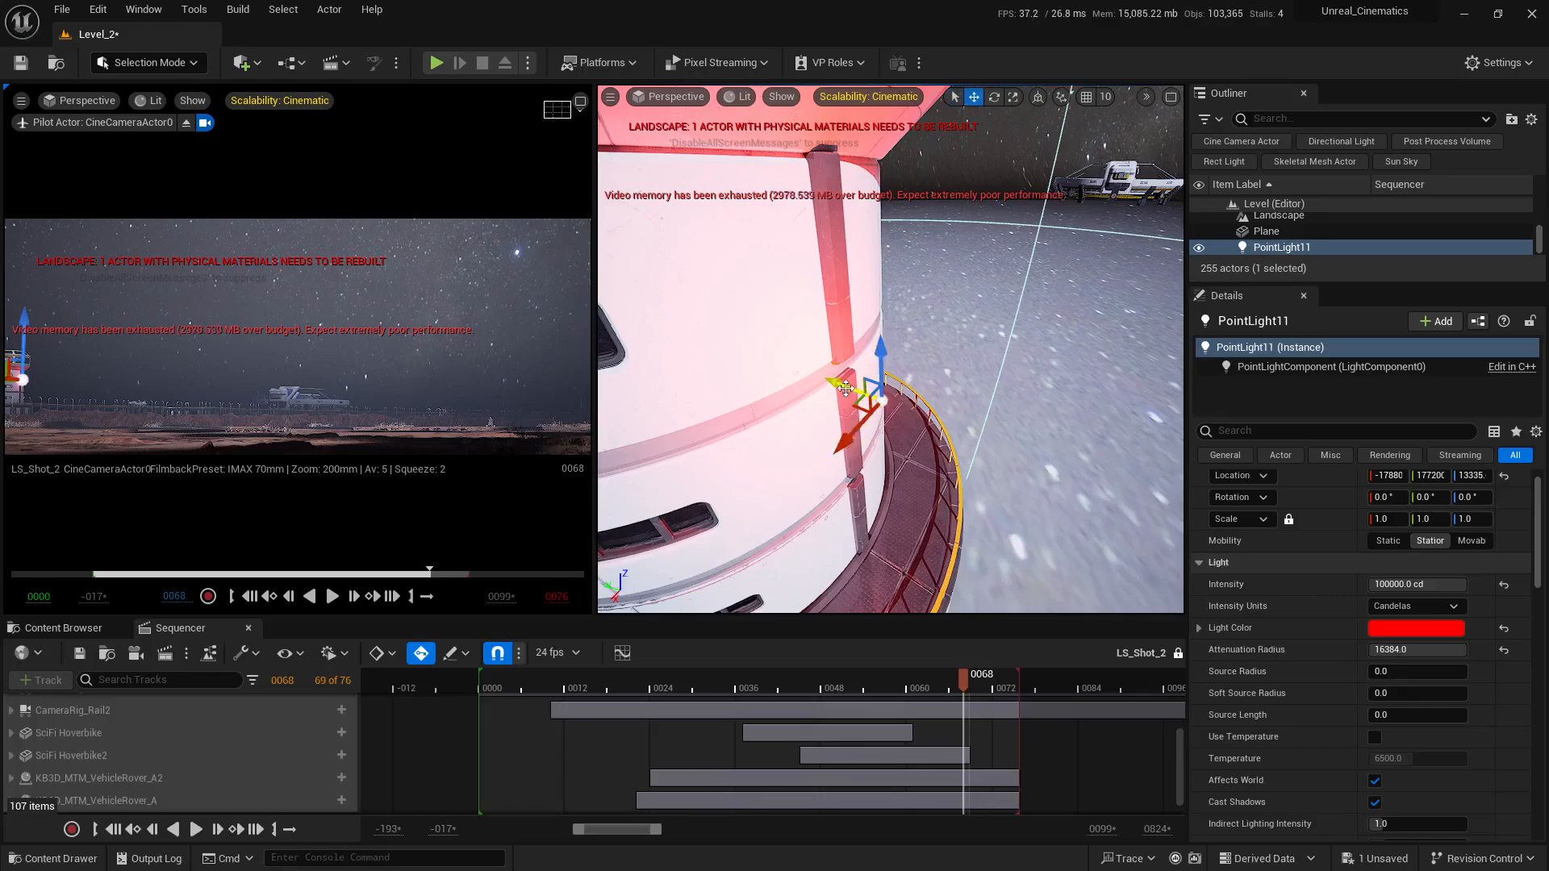
{"action": "left_click_drag", "start_coordinate": [845, 389], "coordinate": [814, 377]}
{"action": "key", "text": "q"}
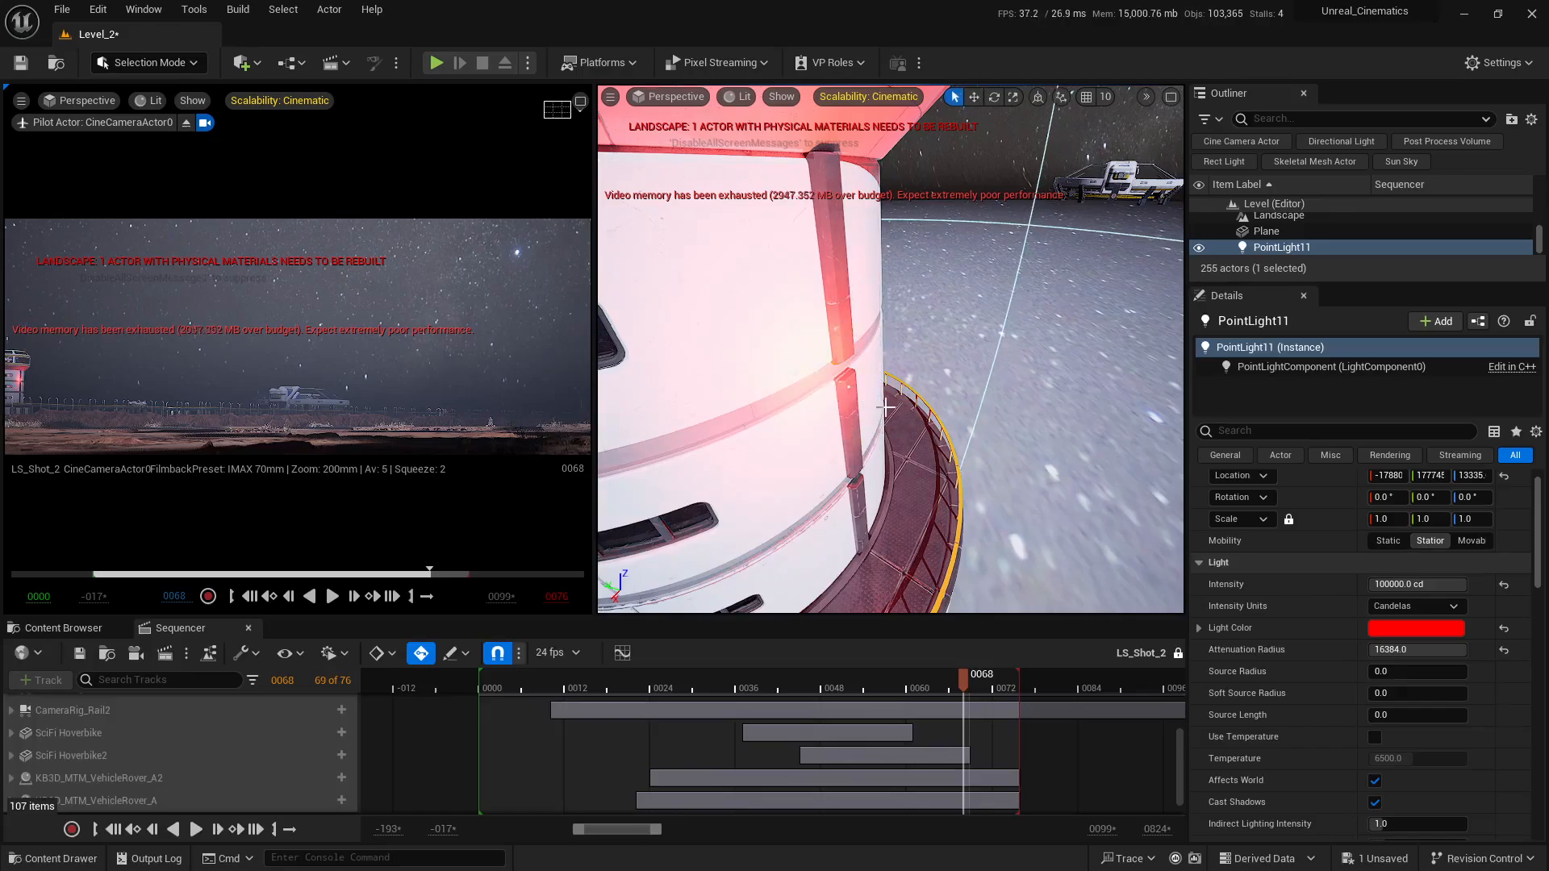
Check the tower glow in the enlarged camera view, and shift PointLight11 slightly away from the wall
{"action": "left_click", "coordinate": [581, 103]}
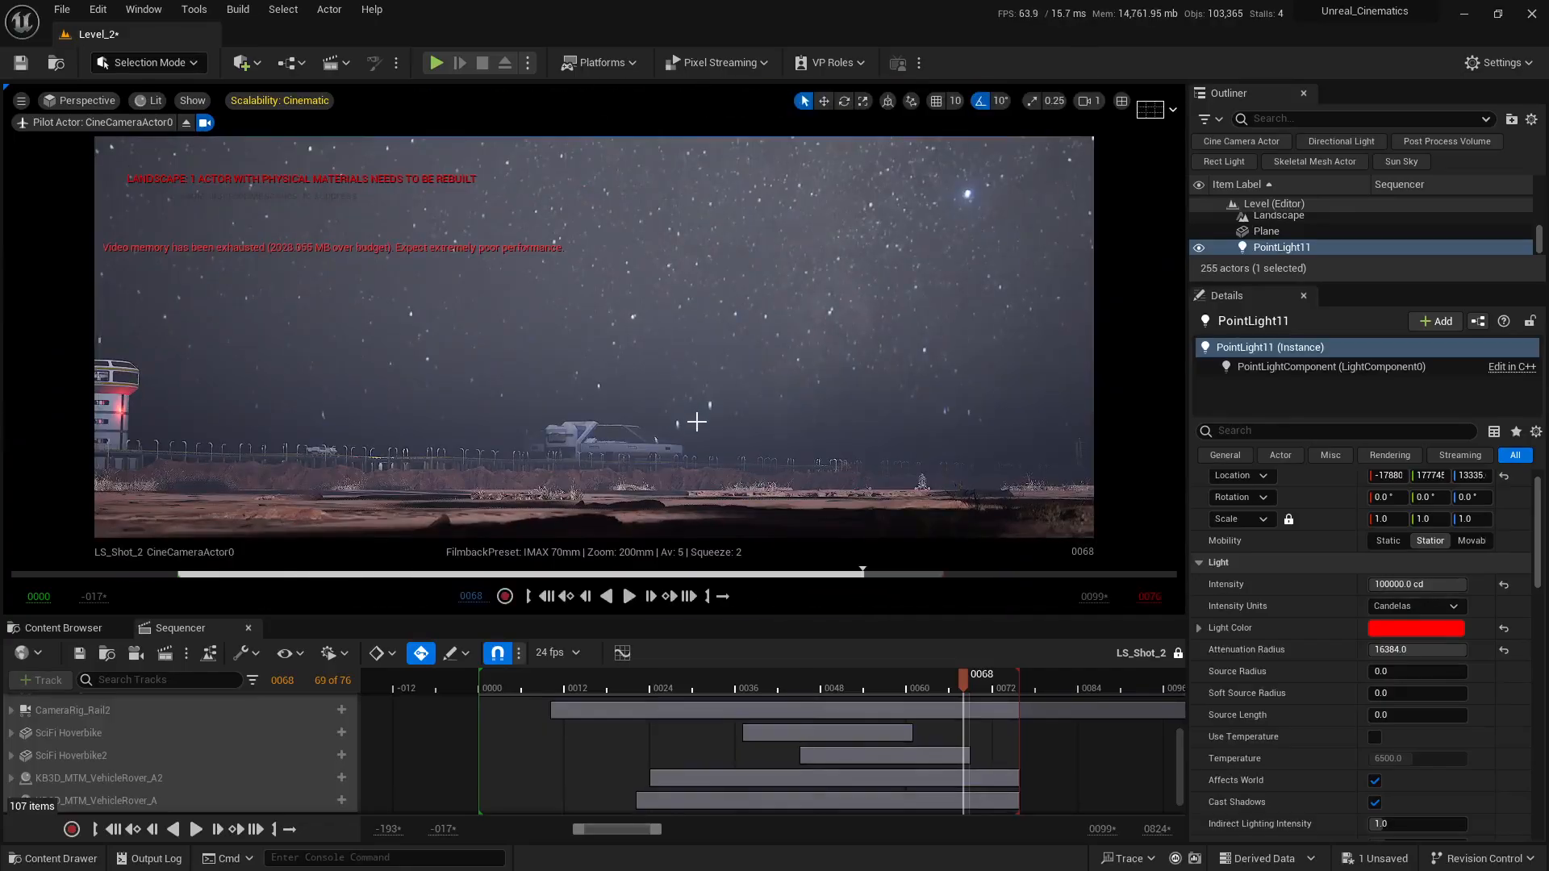
{"action": "left_click", "coordinate": [1151, 110]}
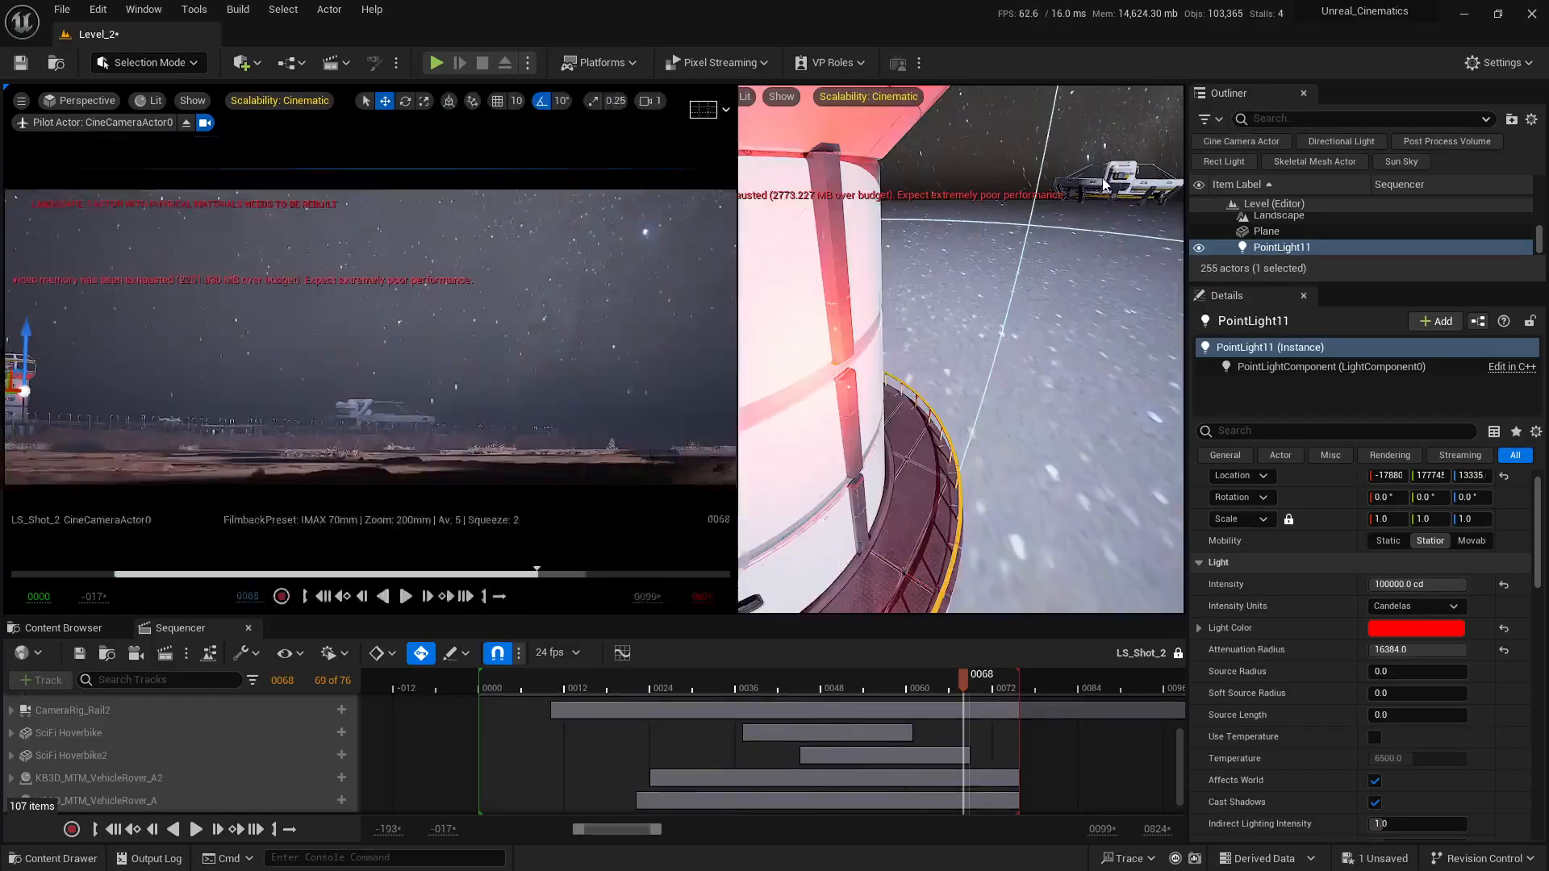
{"action": "left_click_drag", "start_coordinate": [808, 366], "coordinate": [844, 391]}
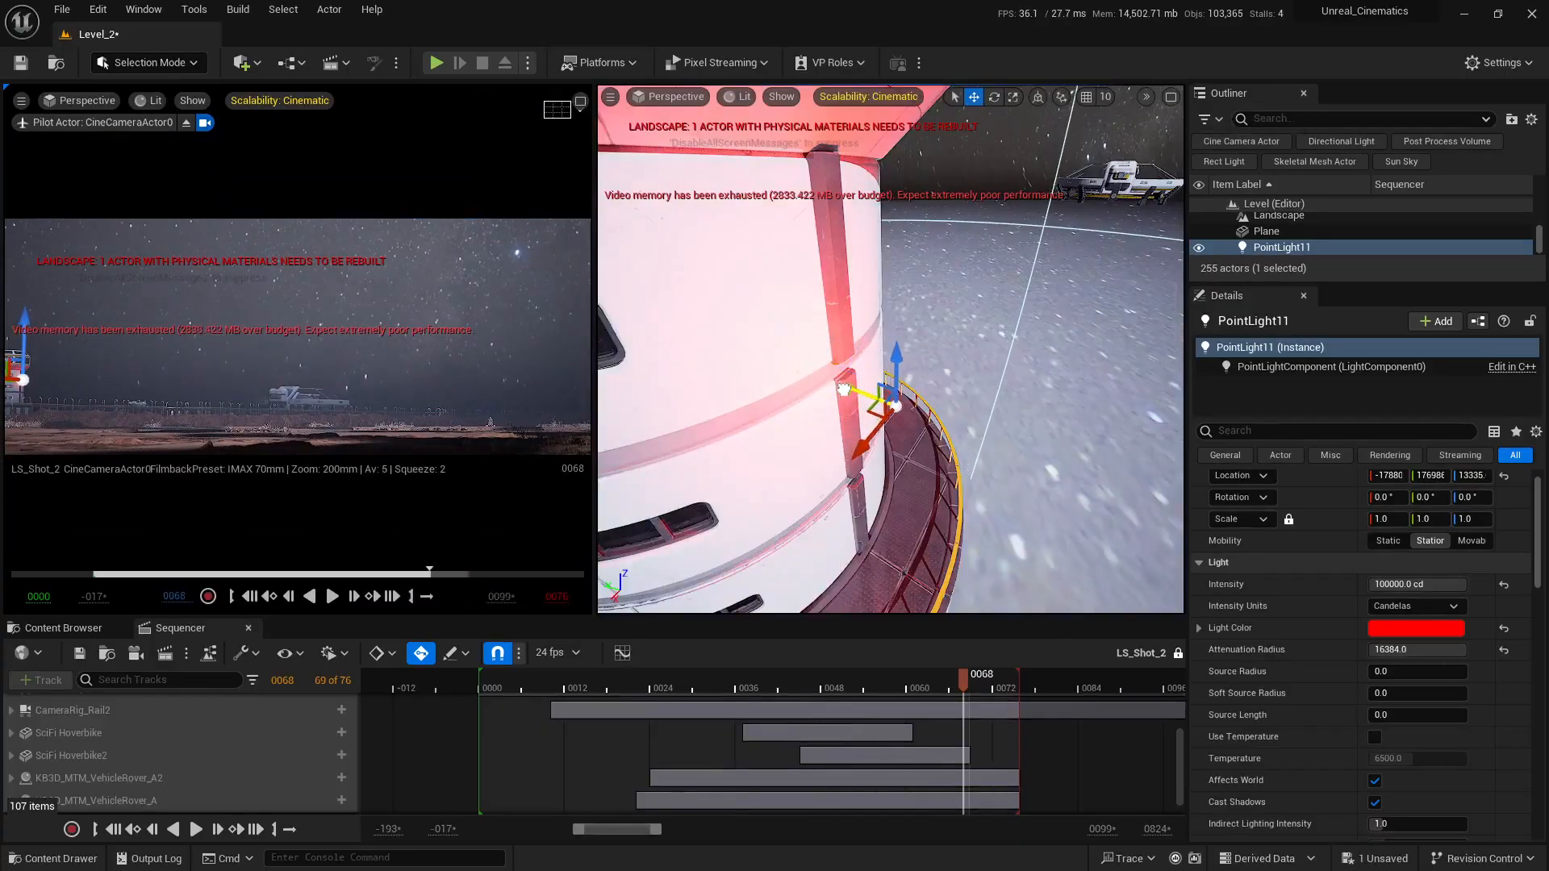
Review the red tower light in the enlarged camera view and save the modified level
{"action": "left_click", "coordinate": [580, 102]}
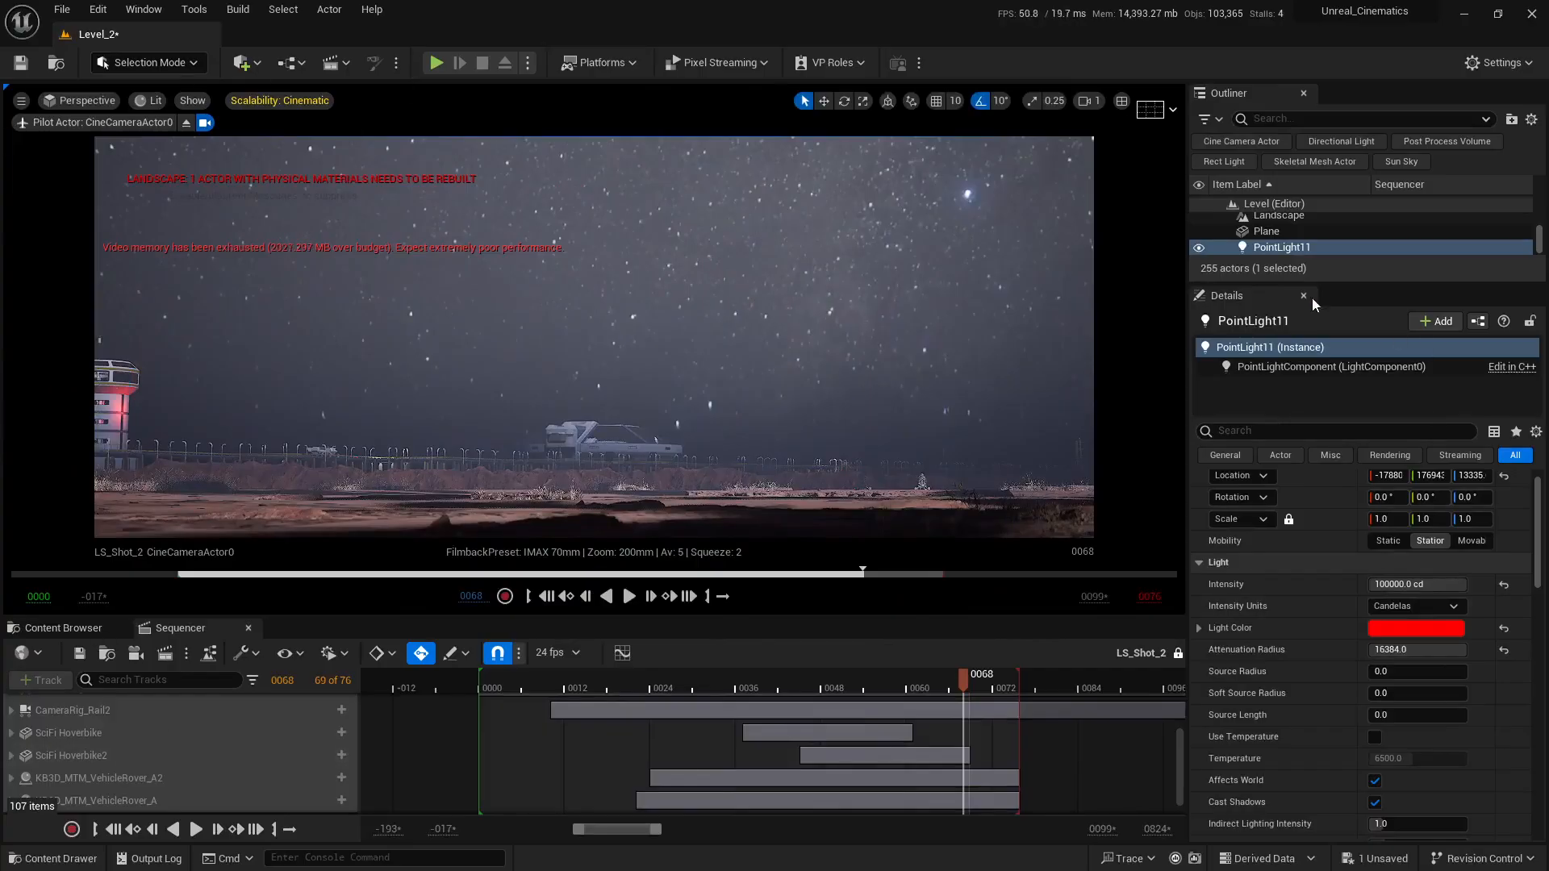
{"action": "left_click", "coordinate": [1374, 858]}
{"action": "left_click", "coordinate": [891, 607]}
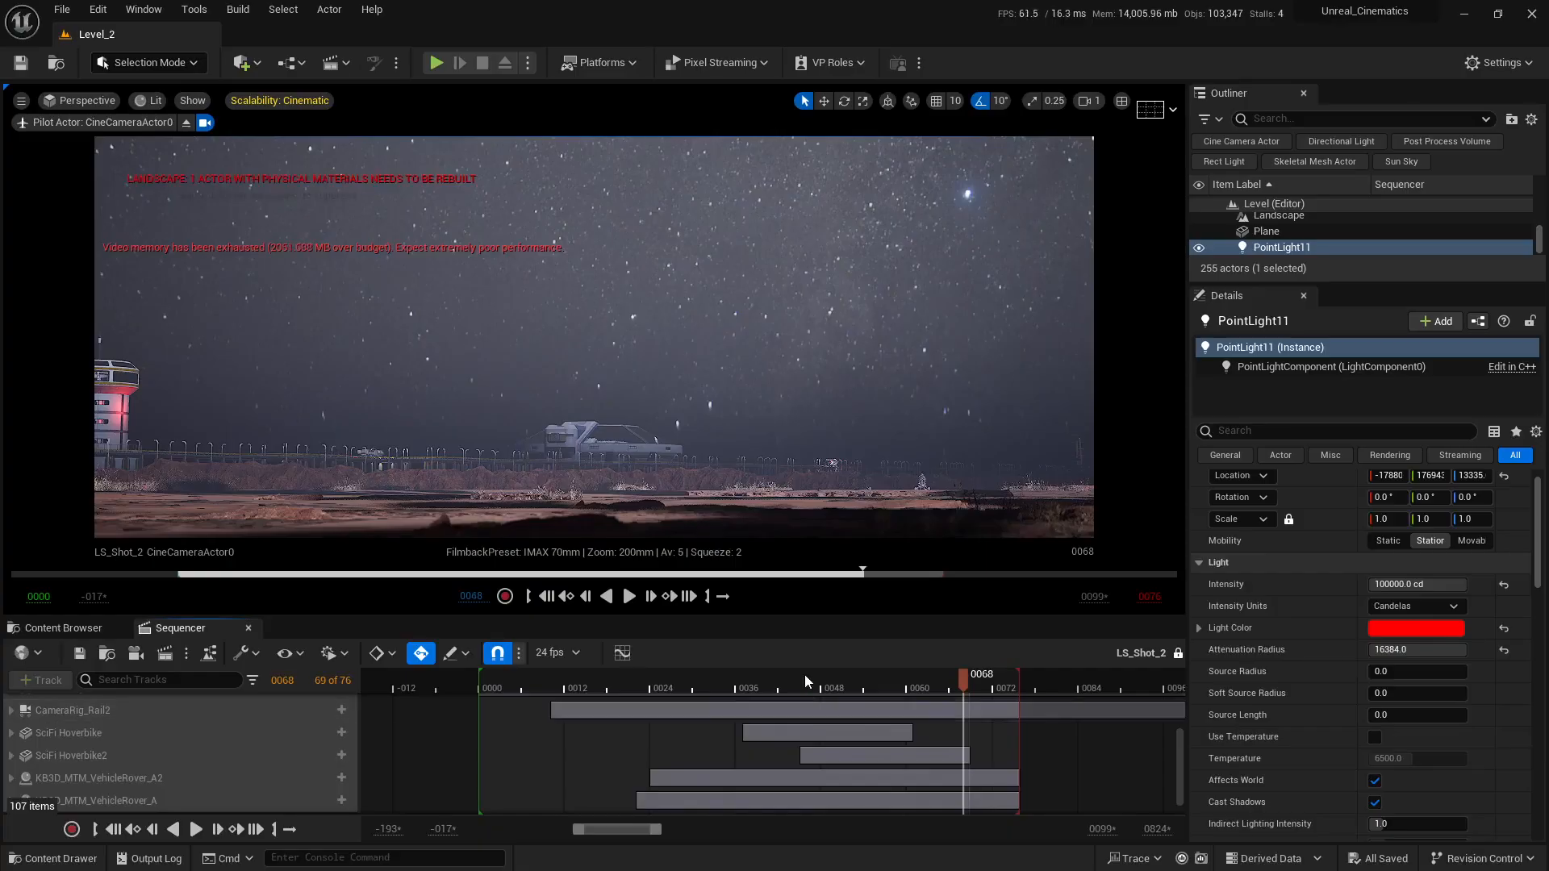
Move the playhead to frame 54 and bring the round blue-and-white structure into view in the split viewport
{"action": "left_click_drag", "start_coordinate": [806, 674], "coordinate": [864, 705]}
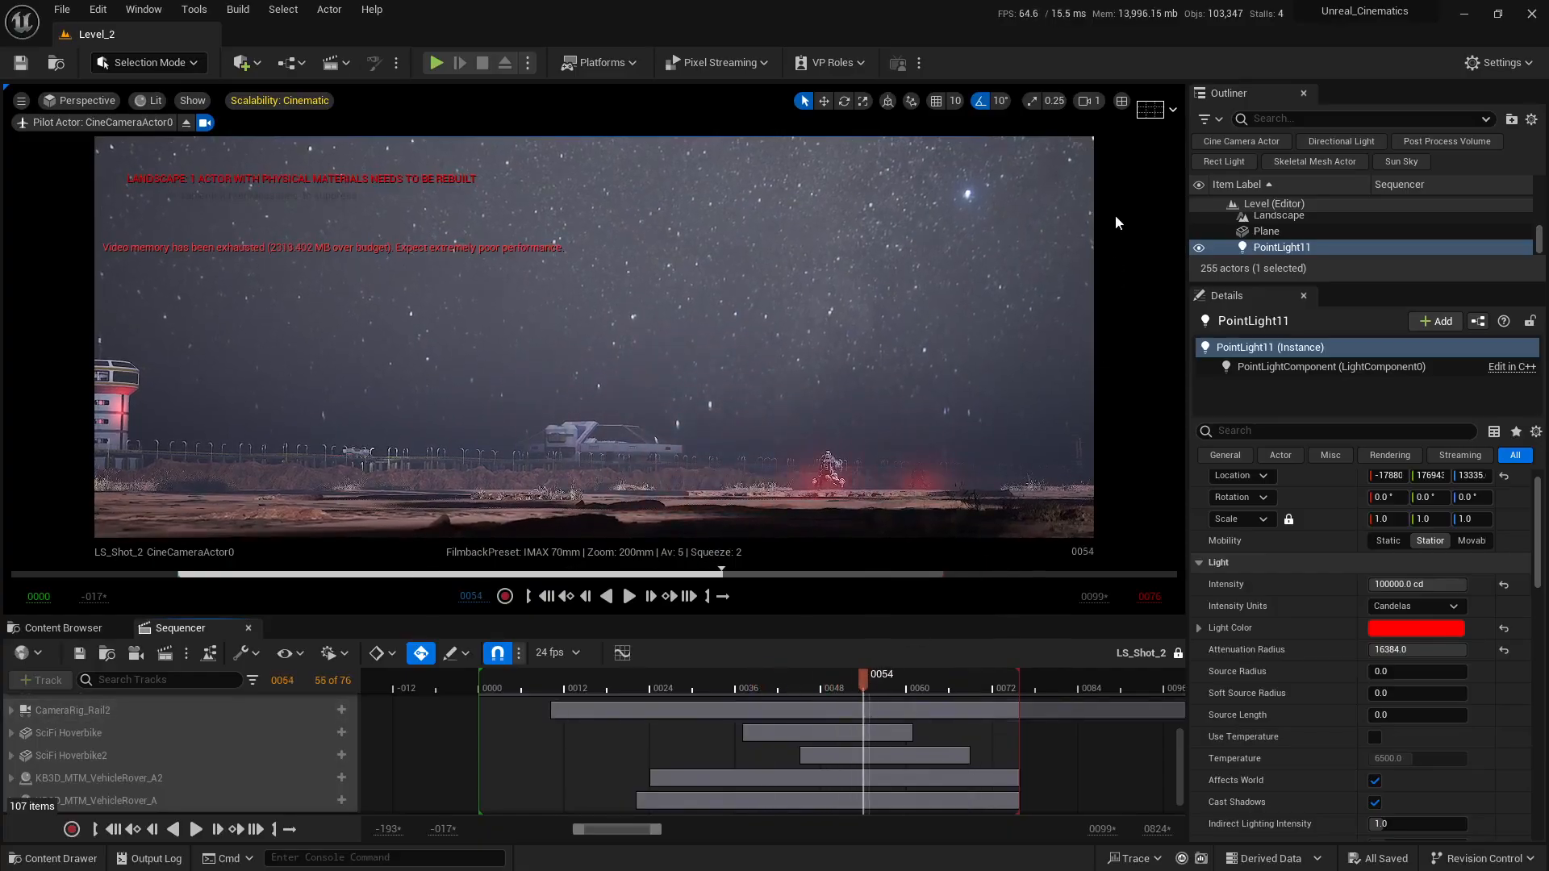
{"action": "left_click", "coordinate": [1122, 101]}
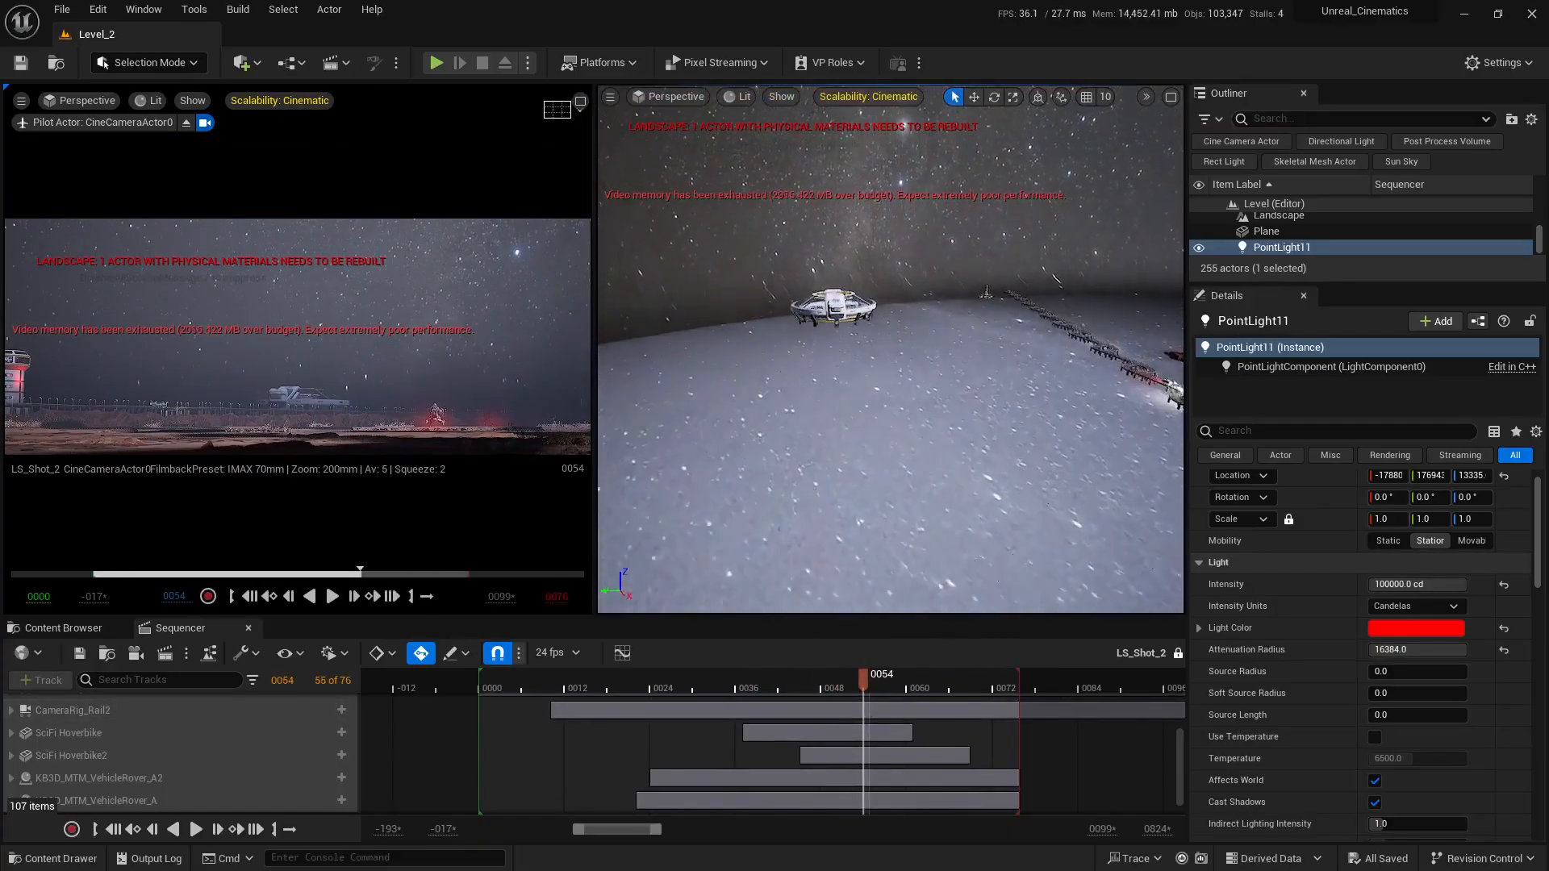
{"action": "key", "text": "w"}
{"action": "right_click_drag", "start_coordinate": [876, 363], "coordinate": [783, 312]}
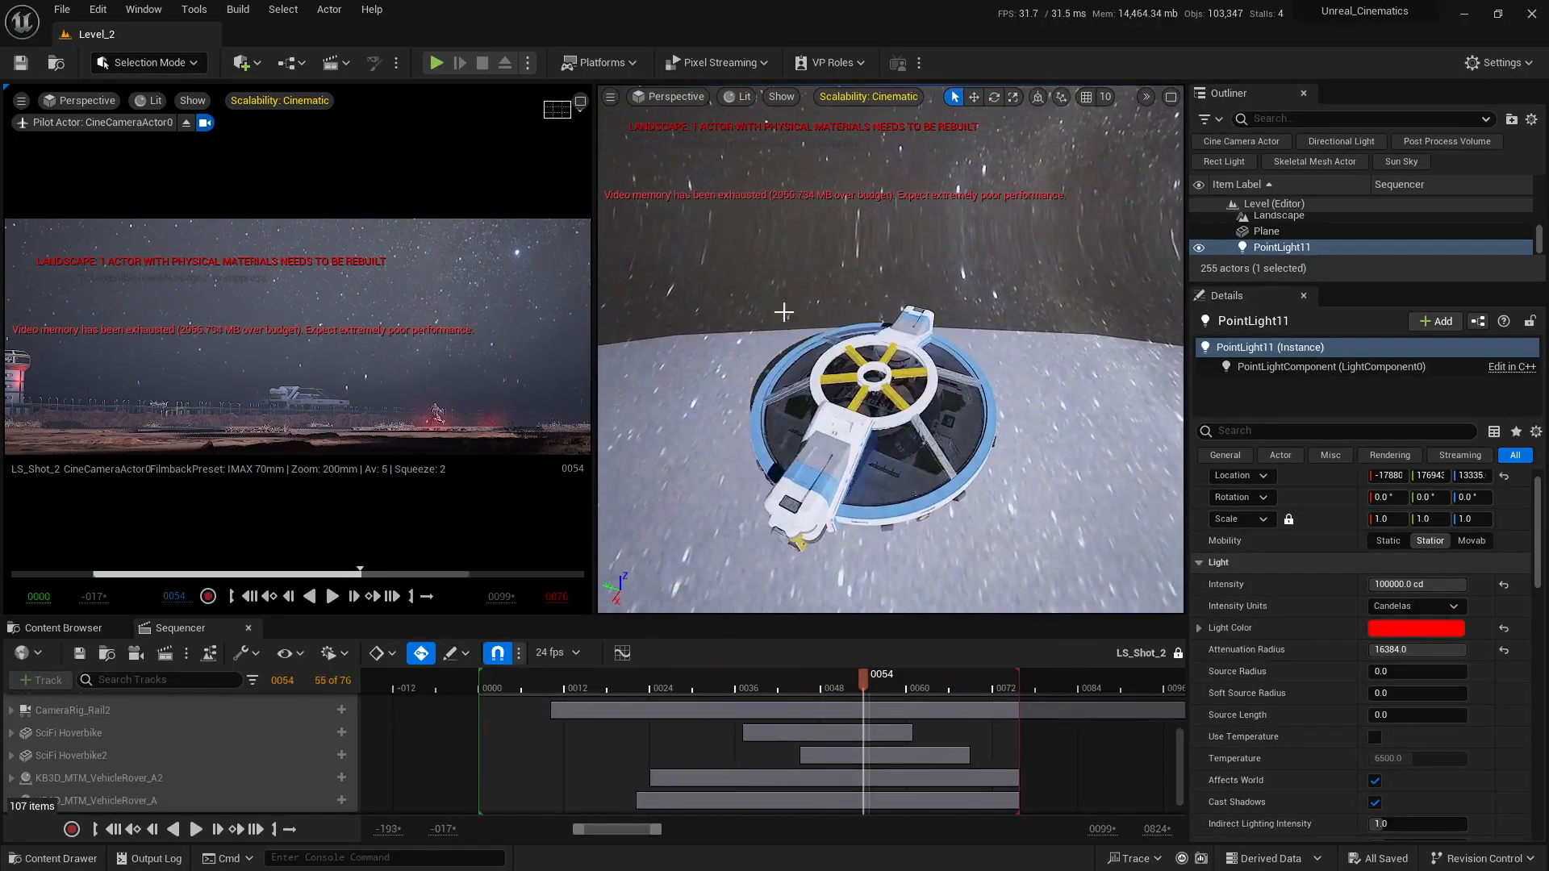
Add a new point light to the scene next to the round blue-and-white structure
{"action": "left_click", "coordinate": [242, 62]}
{"action": "mouse_move", "coordinate": [302, 215]}
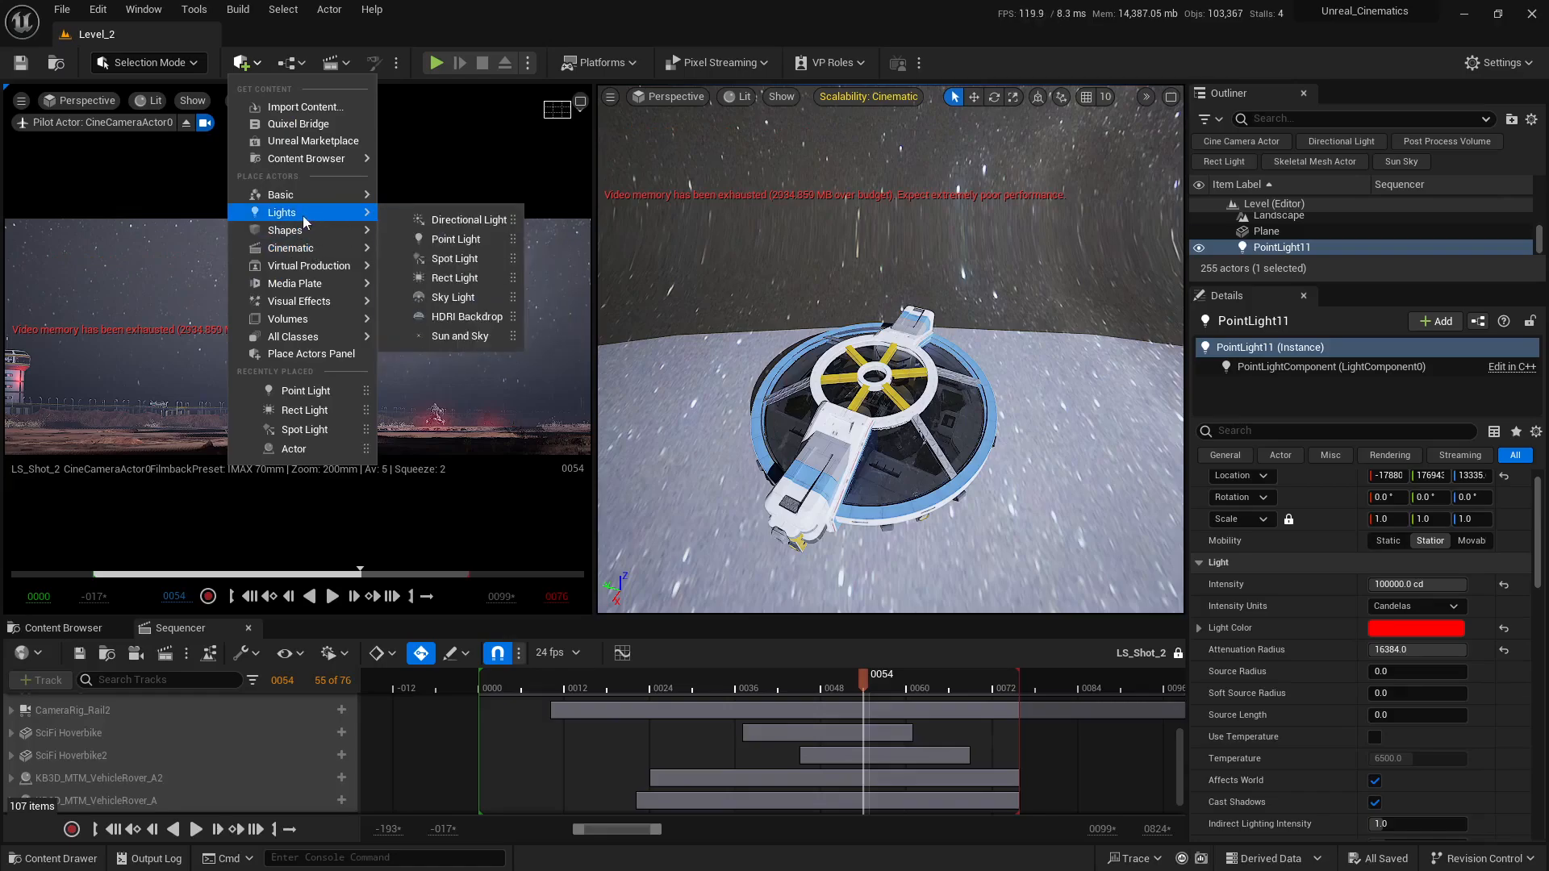
{"action": "left_click_drag", "start_coordinate": [452, 243], "coordinate": [914, 470]}
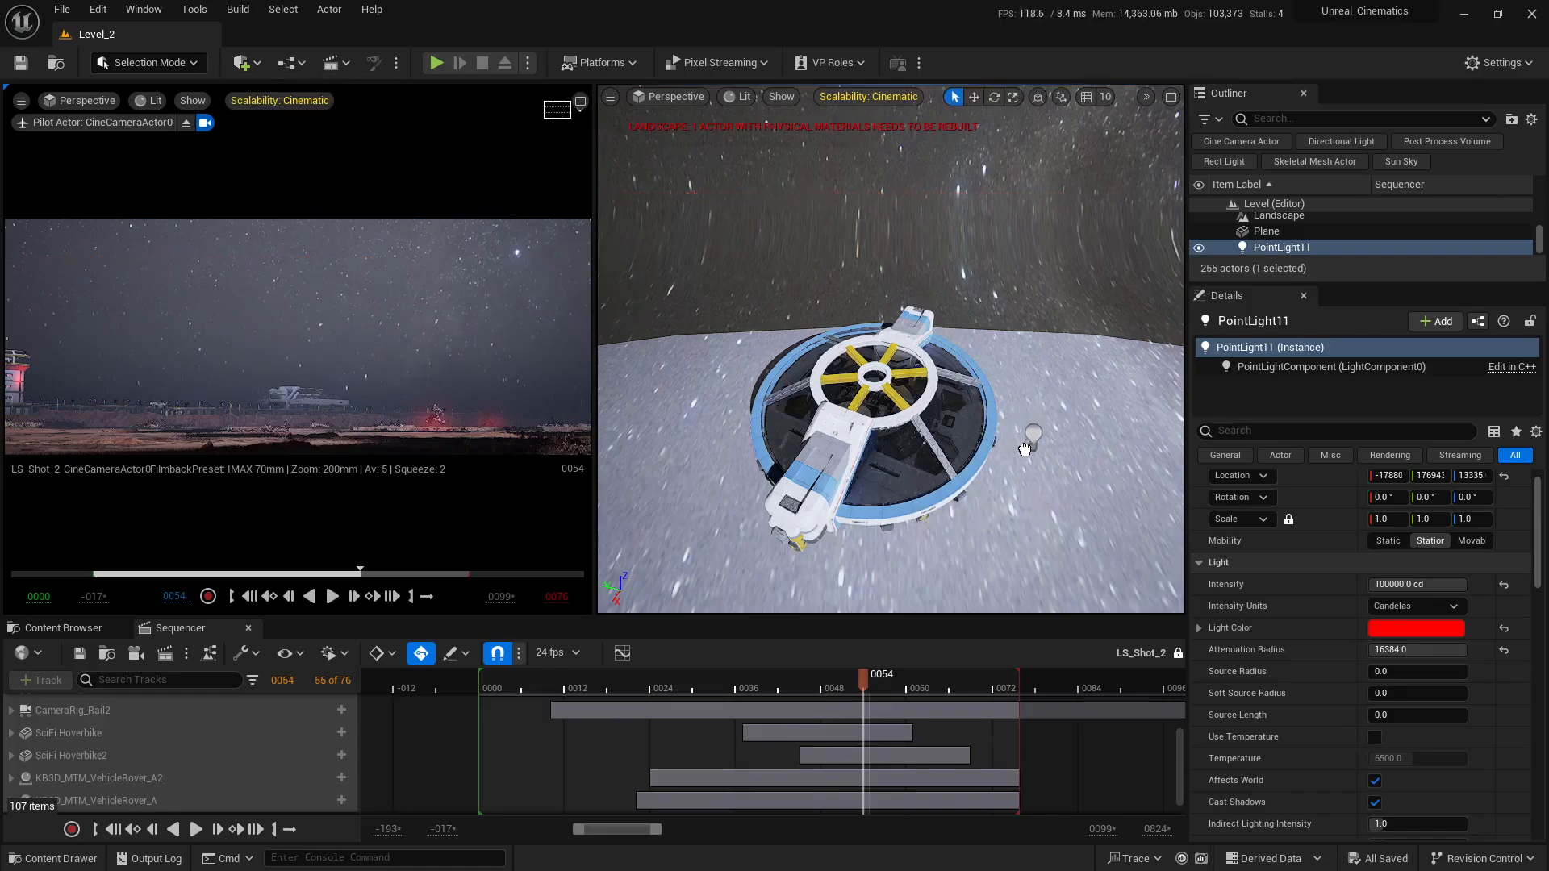
{"action": "left_click_drag", "start_coordinate": [1008, 474], "coordinate": [1011, 473]}
Lower PointLight12 from the sky and position it beside the round structure
{"action": "right_click_drag", "start_coordinate": [1041, 395], "coordinate": [972, 347]}
{"action": "key", "text": "w"}
{"action": "right_click_drag", "start_coordinate": [897, 242], "coordinate": [897, 231]}
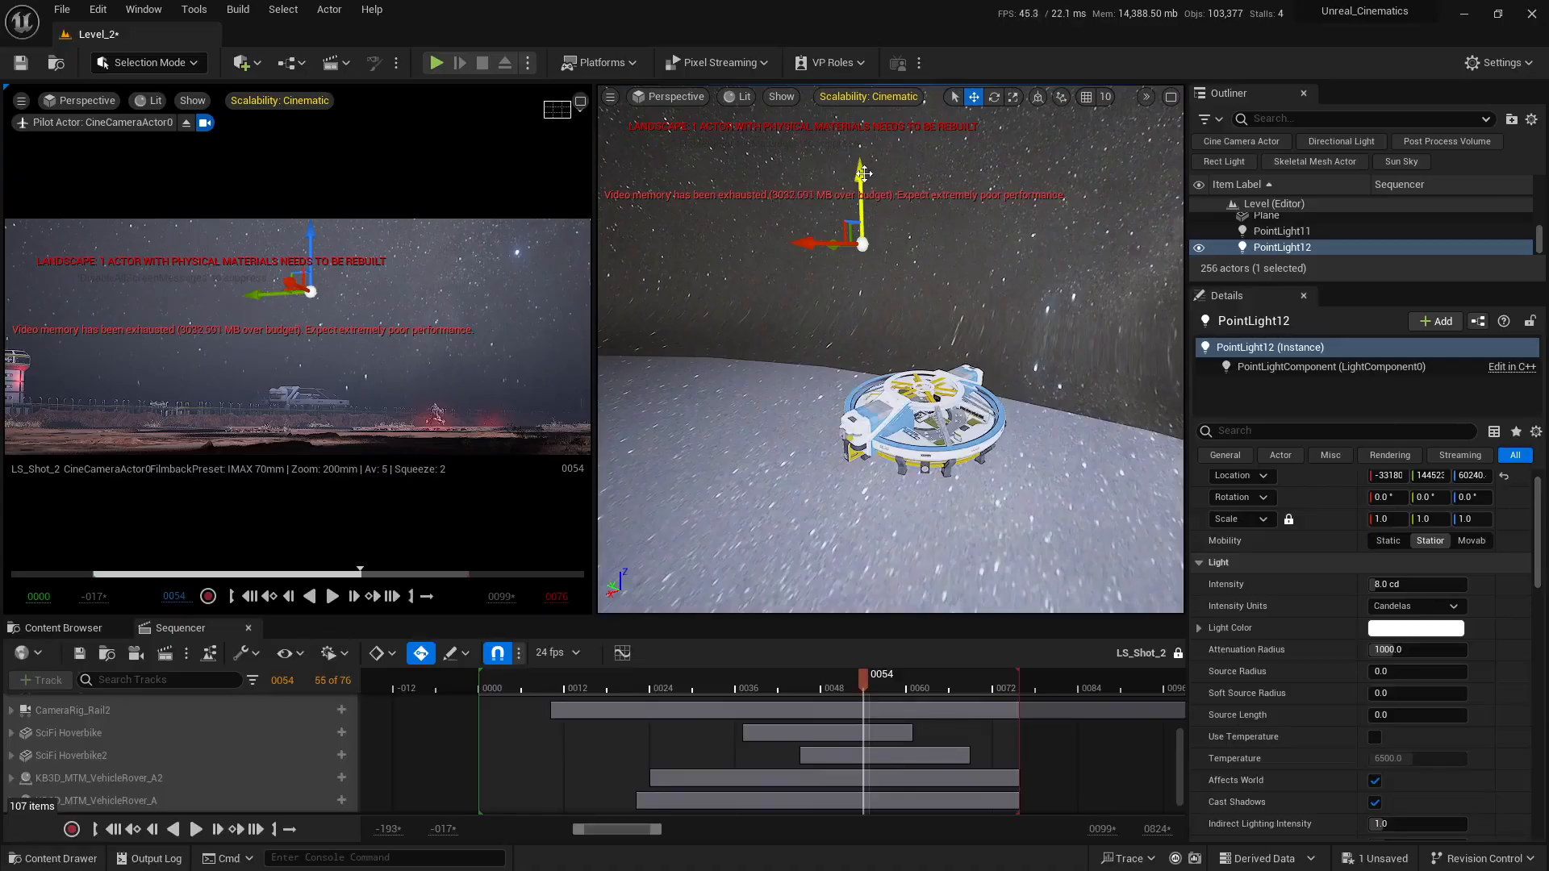
{"action": "left_click_drag", "start_coordinate": [864, 173], "coordinate": [981, 478]}
{"action": "key", "text": "e"}
{"action": "right_click_drag", "start_coordinate": [905, 434], "coordinate": [989, 480]}
{"action": "key", "text": "w"}
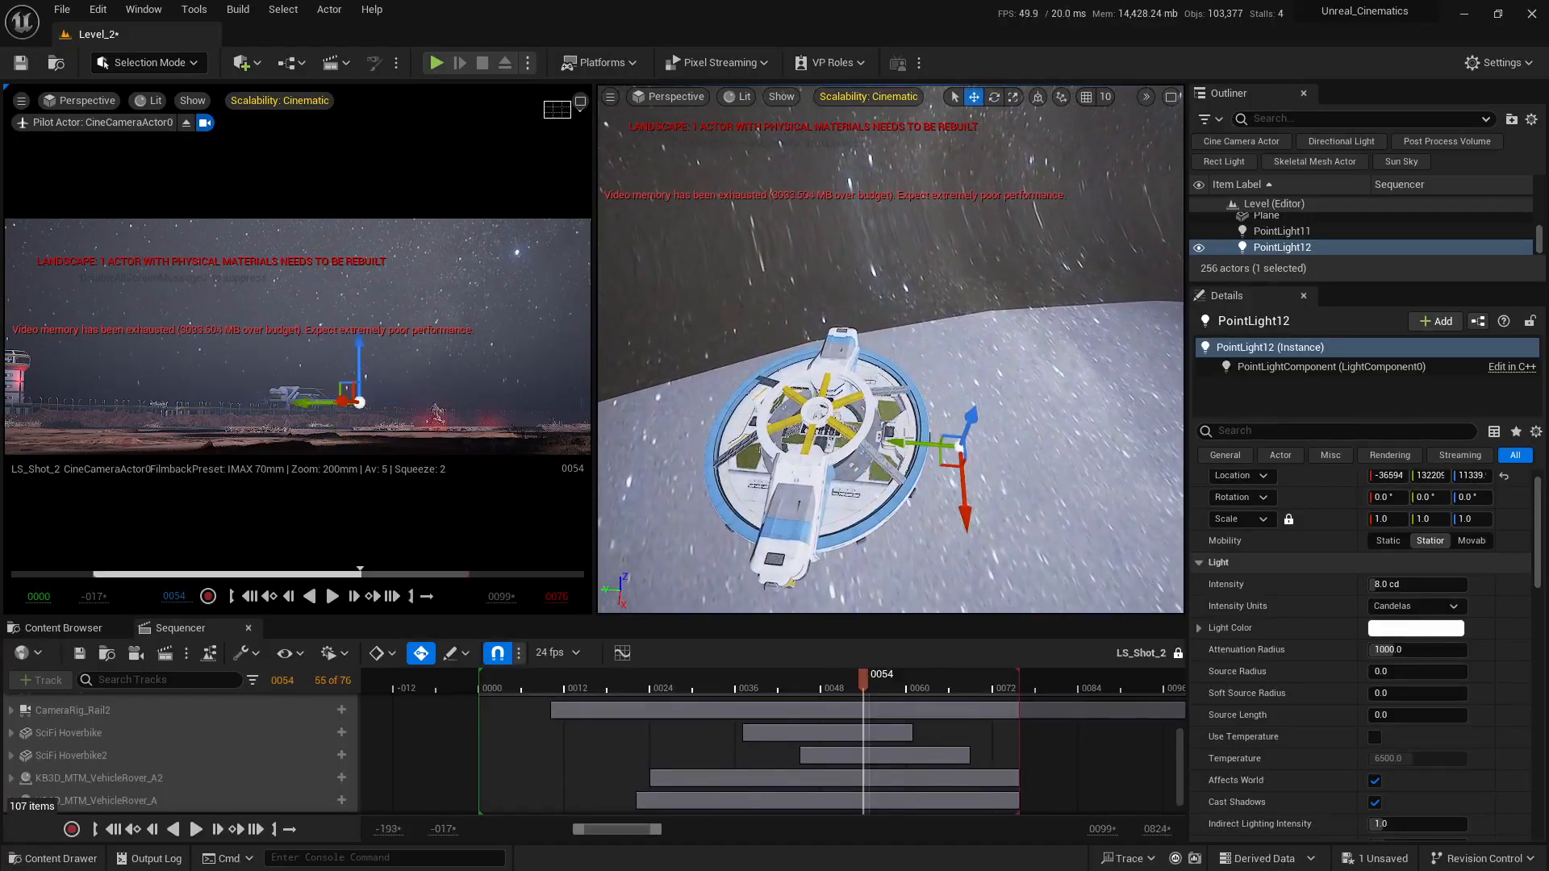
Increase PointLight12's attenuation radius to 16384, 30000 and finally 50000
{"action": "left_click_drag", "start_coordinate": [1418, 650], "coordinate": [1461, 650]}
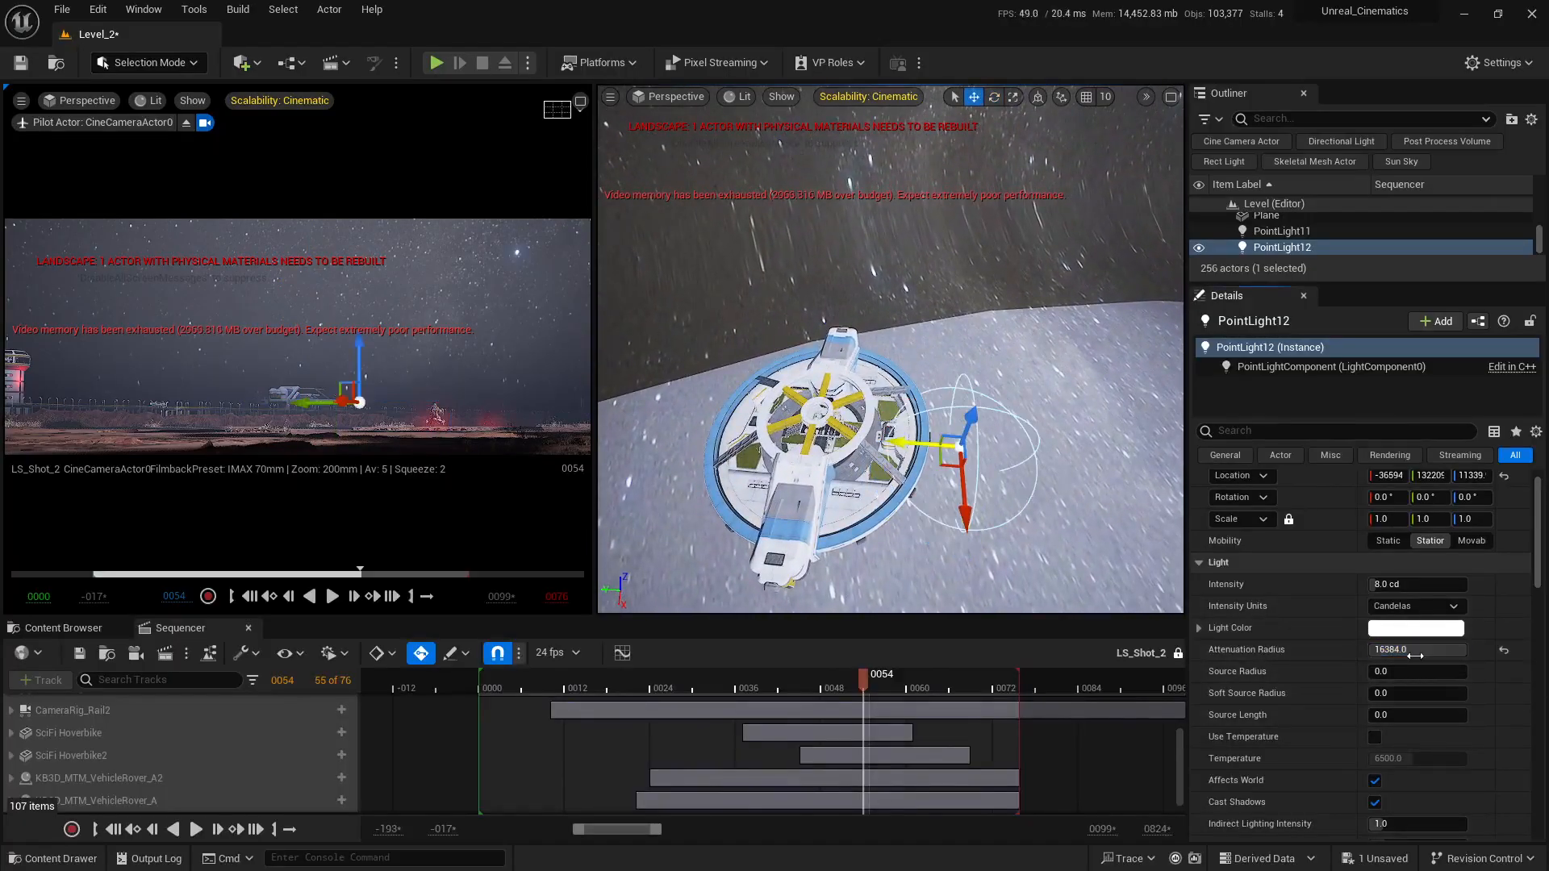
{"action": "right_click_drag", "start_coordinate": [963, 484], "coordinate": [978, 475]}
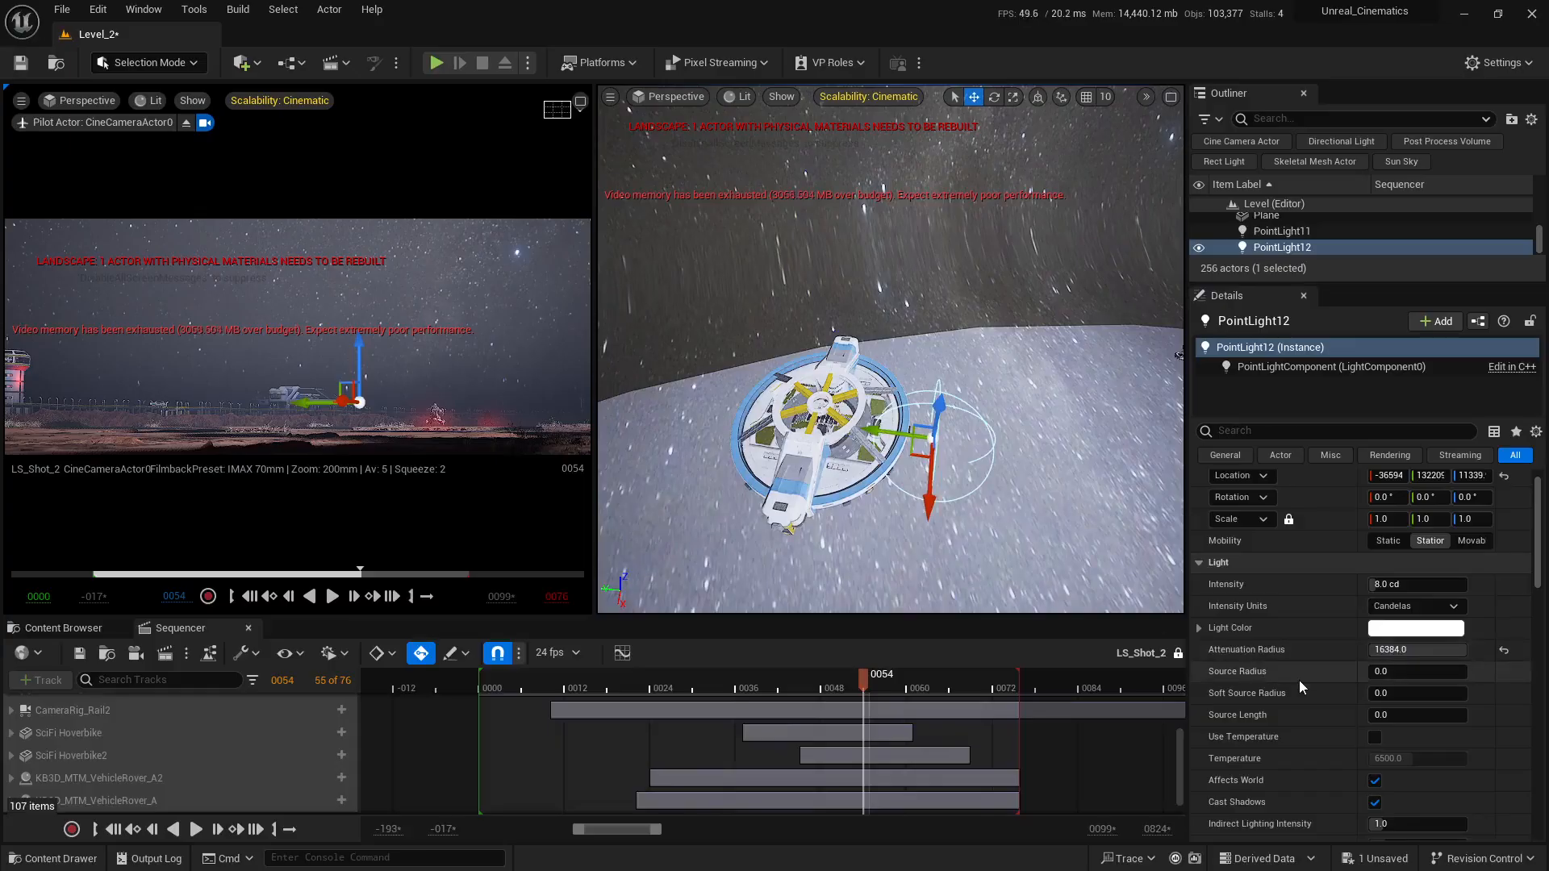
{"action": "left_click", "coordinate": [1401, 647]}
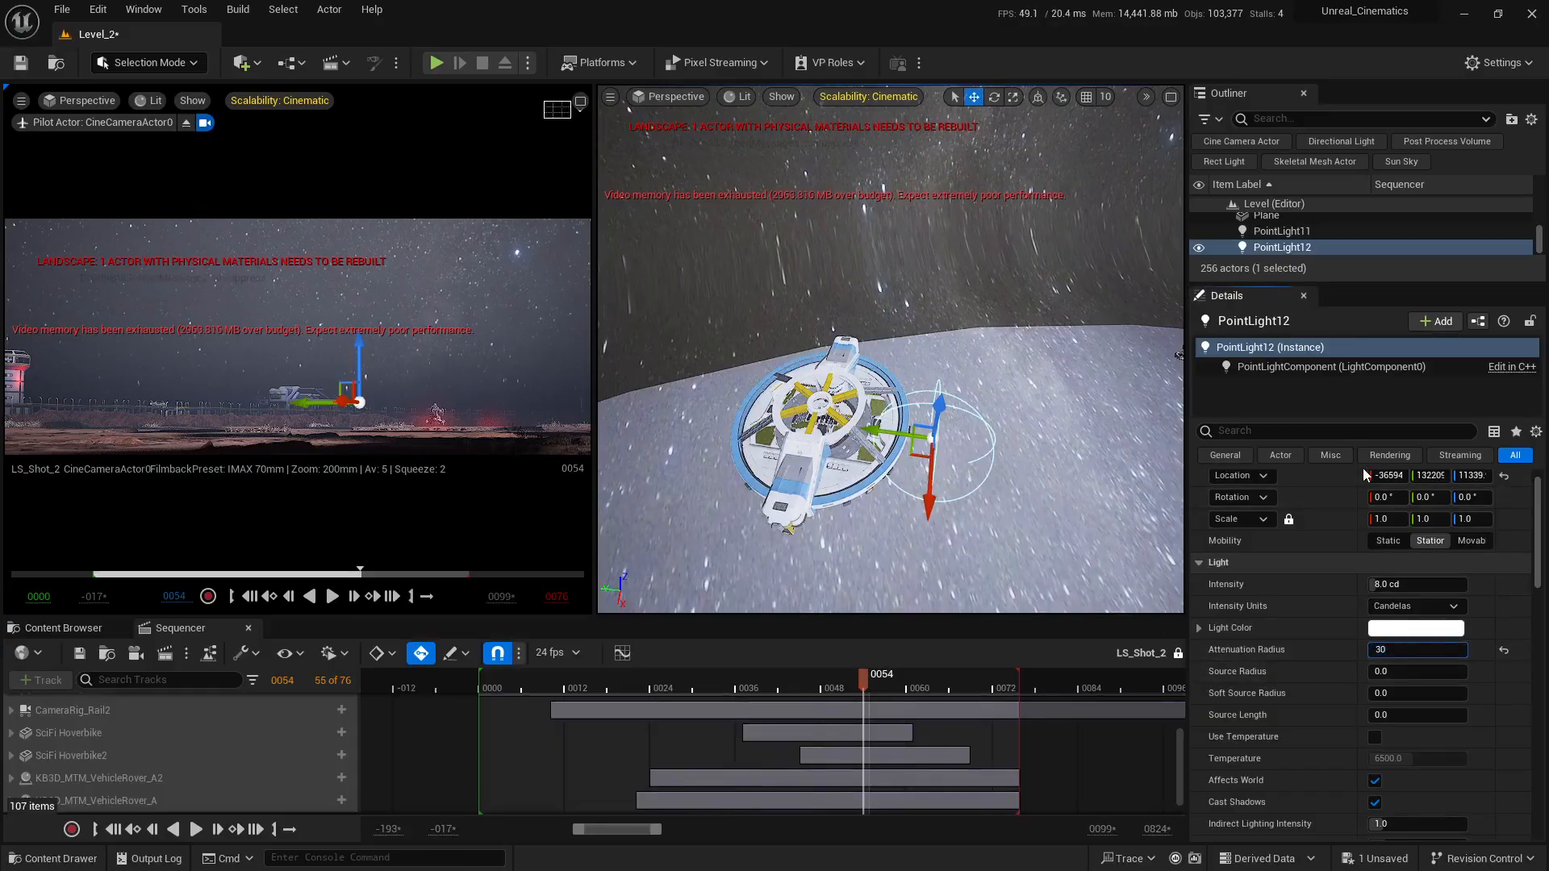
{"action": "type", "text": "30000"}
{"action": "key", "text": "Return"}
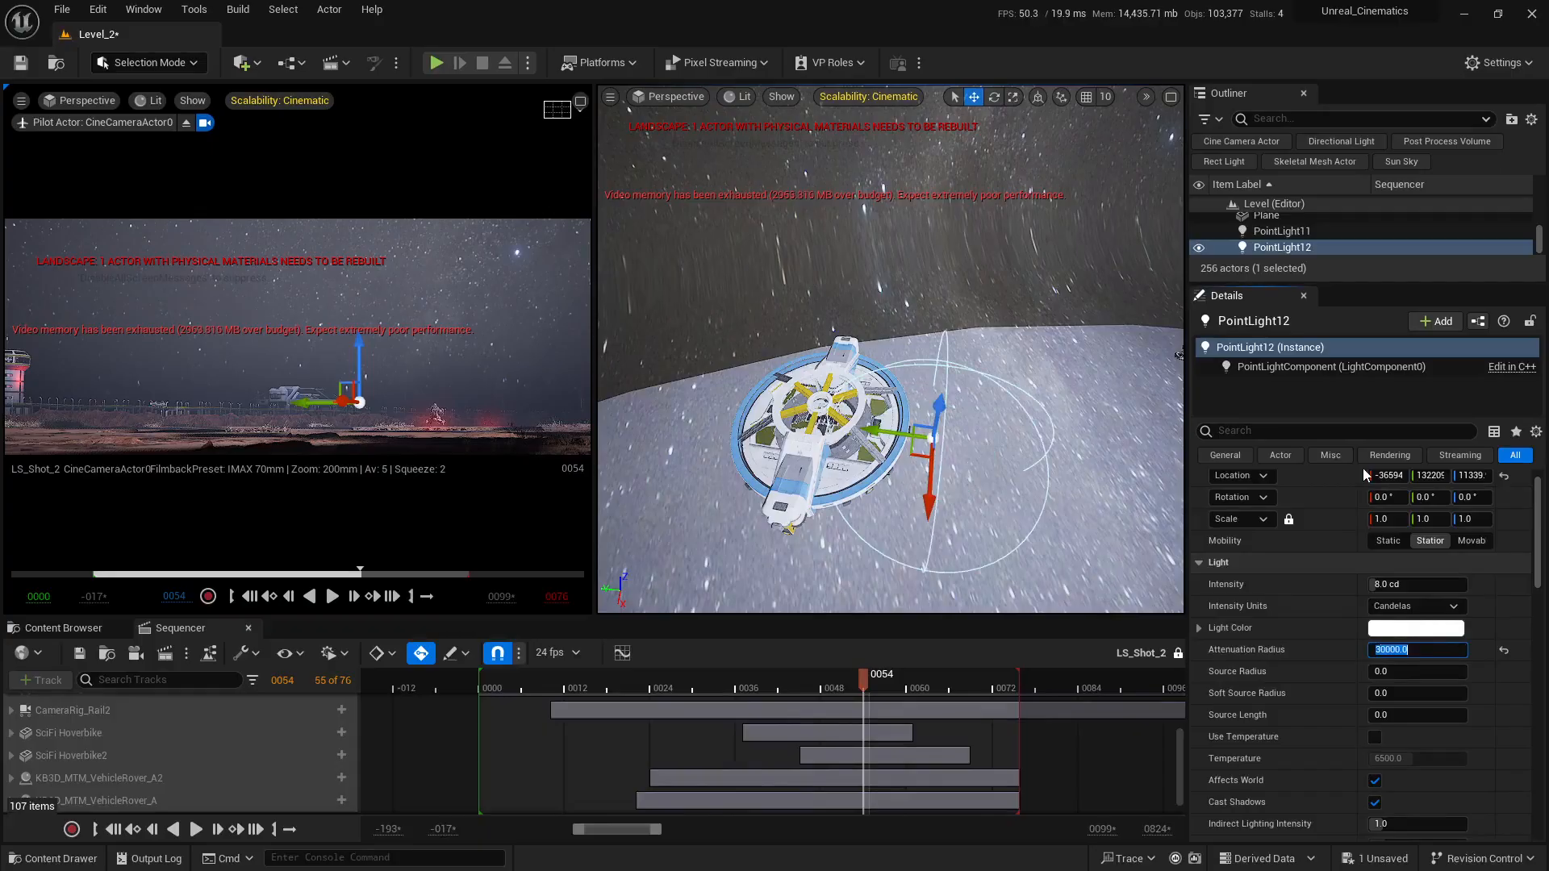
{"action": "type", "text": "50000"}
{"action": "key", "text": "Return"}
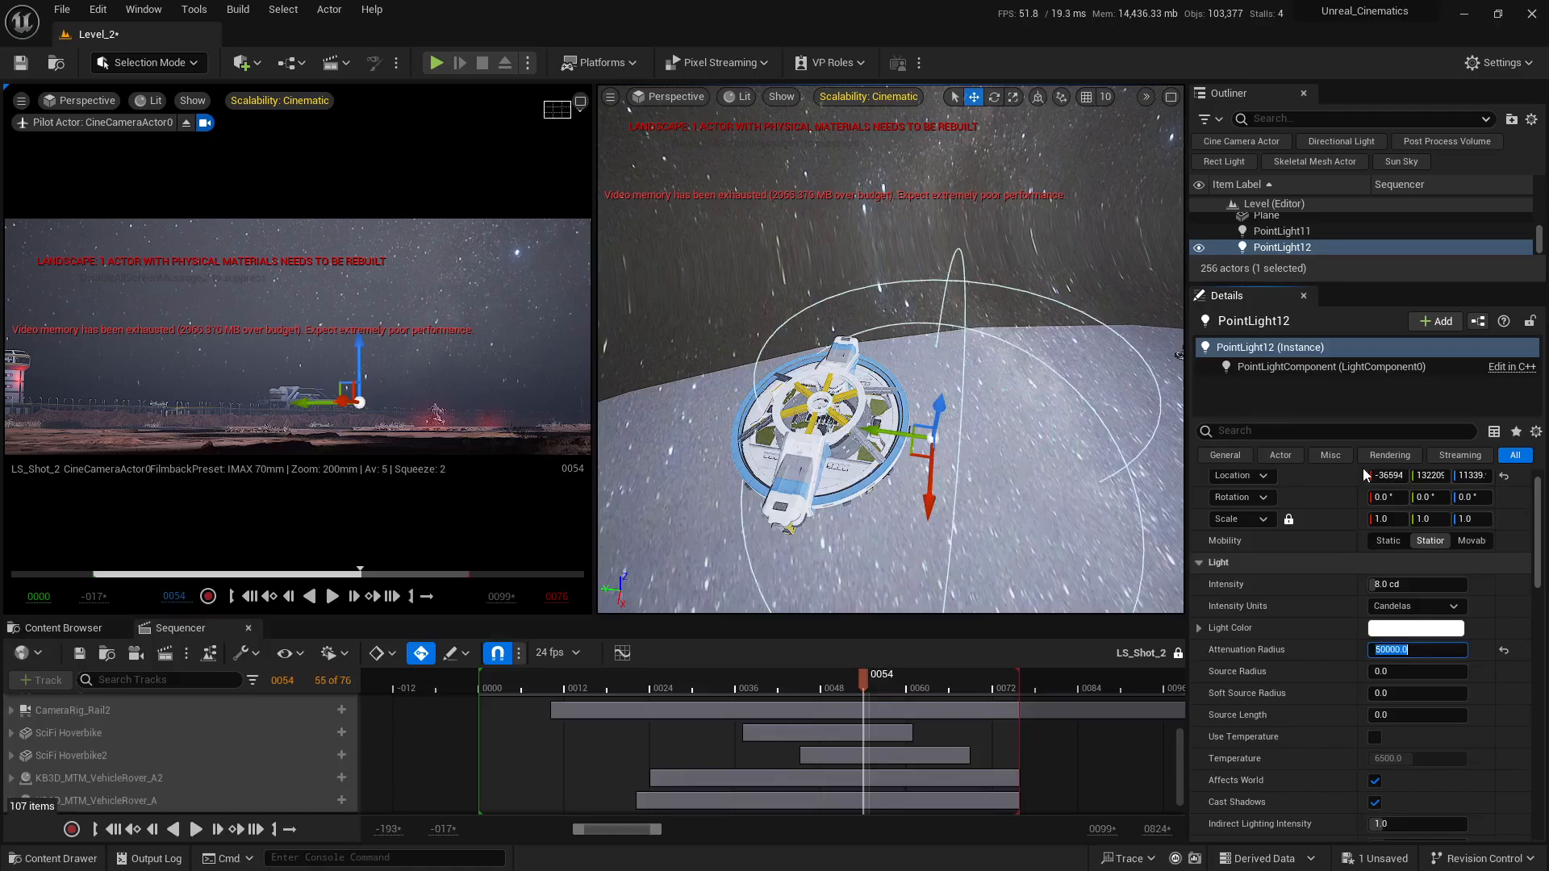
Switch the free viewport to the top wireframe view and frame PointLight12 together with the round structure
{"action": "right_click_drag", "start_coordinate": [1039, 422], "coordinate": [1039, 440]}
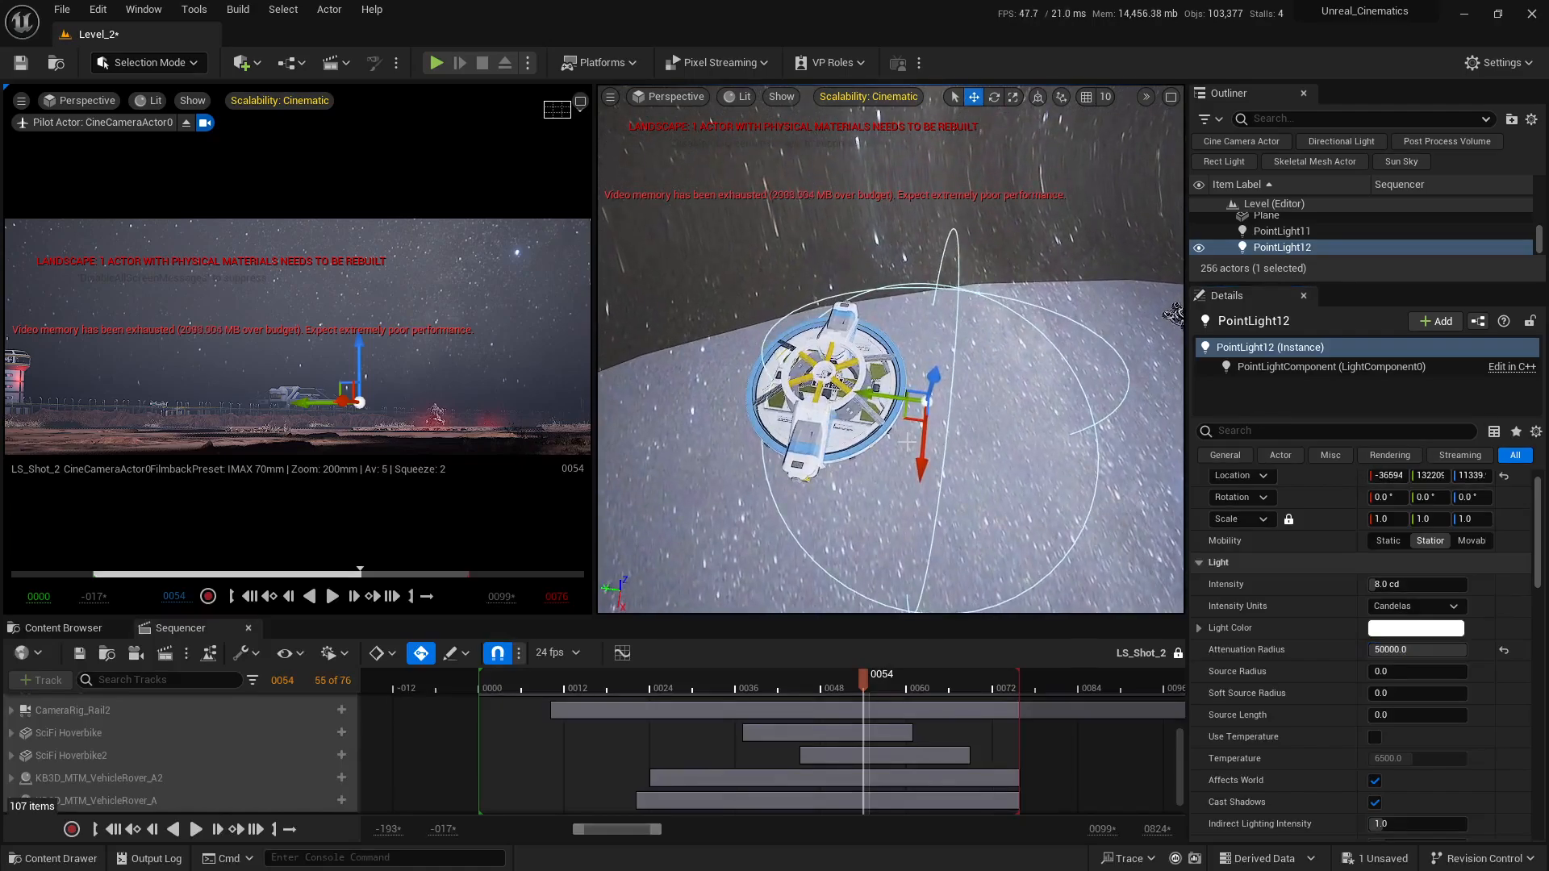
{"action": "key", "text": "alt+j"}
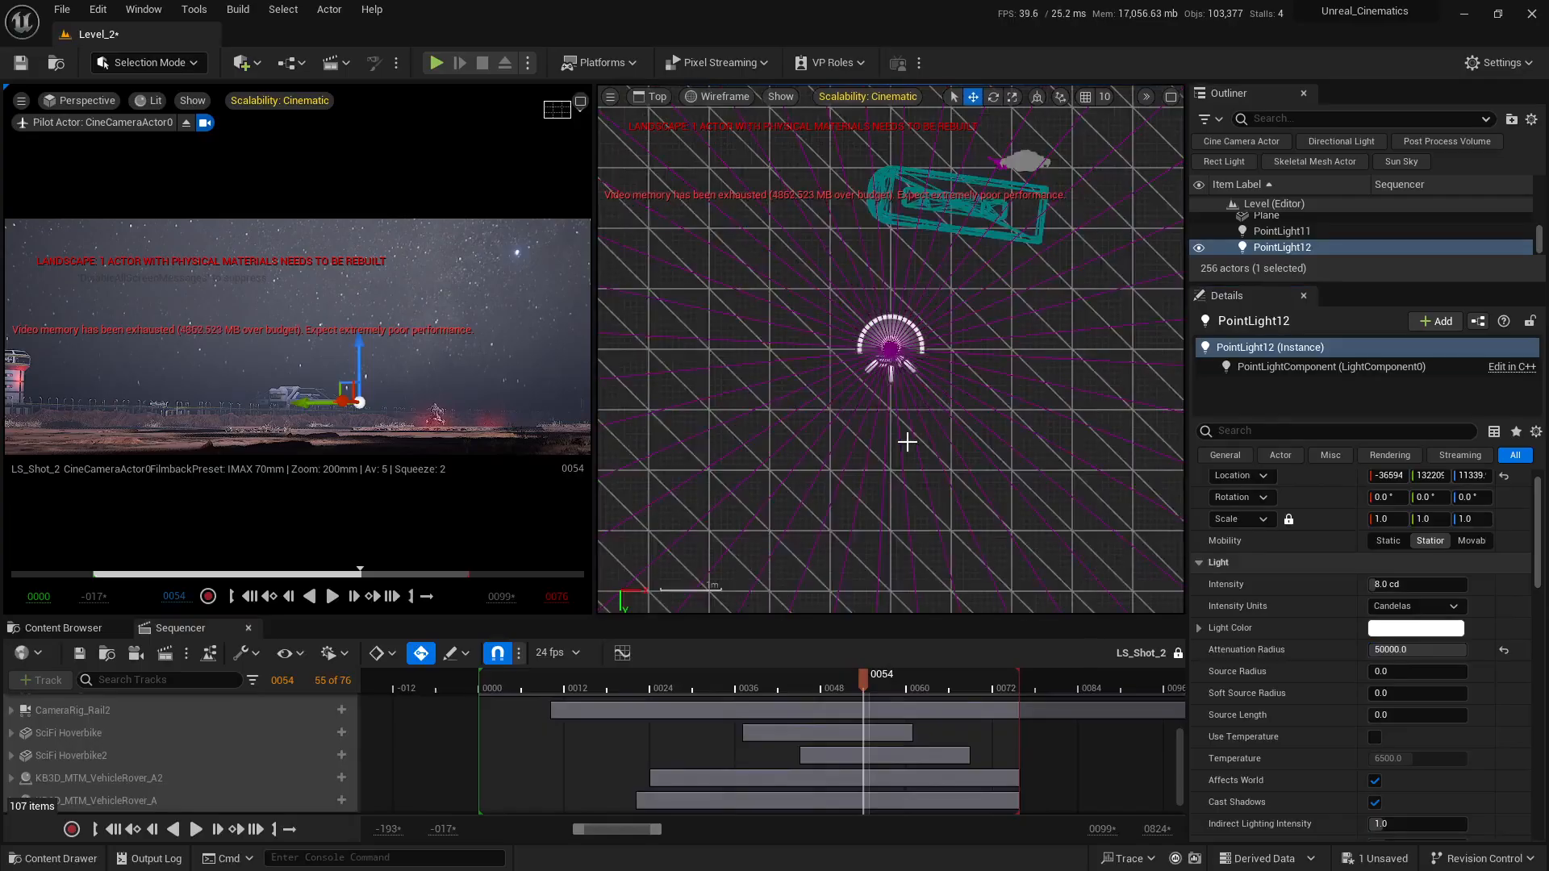
{"action": "key", "text": "f"}
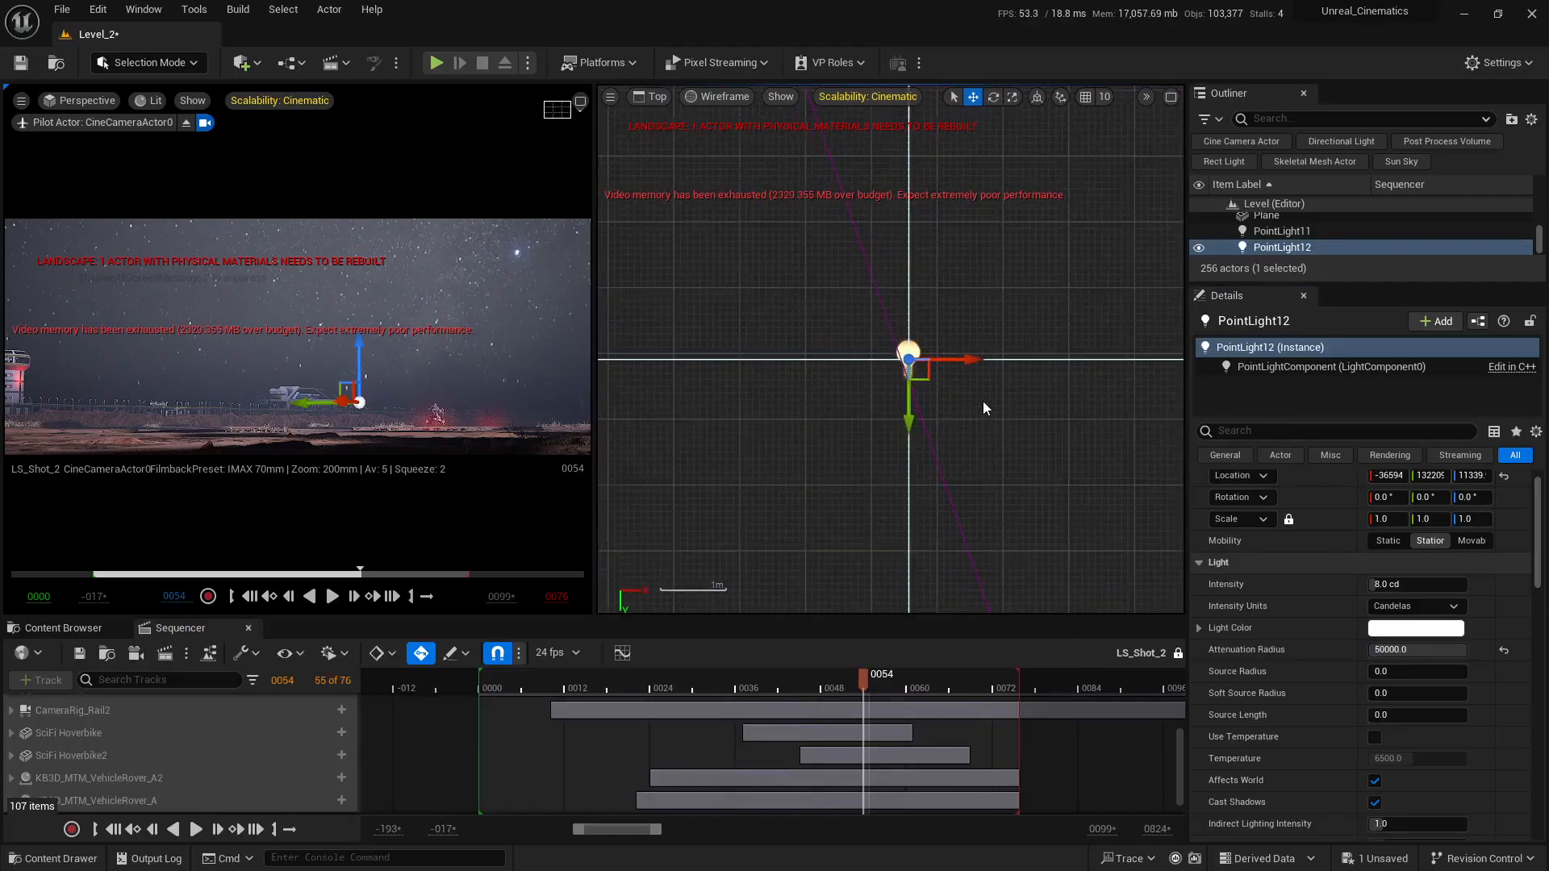
{"action": "scroll", "coordinate": [973, 410], "scroll_direction": "down", "scroll_amount": 10}
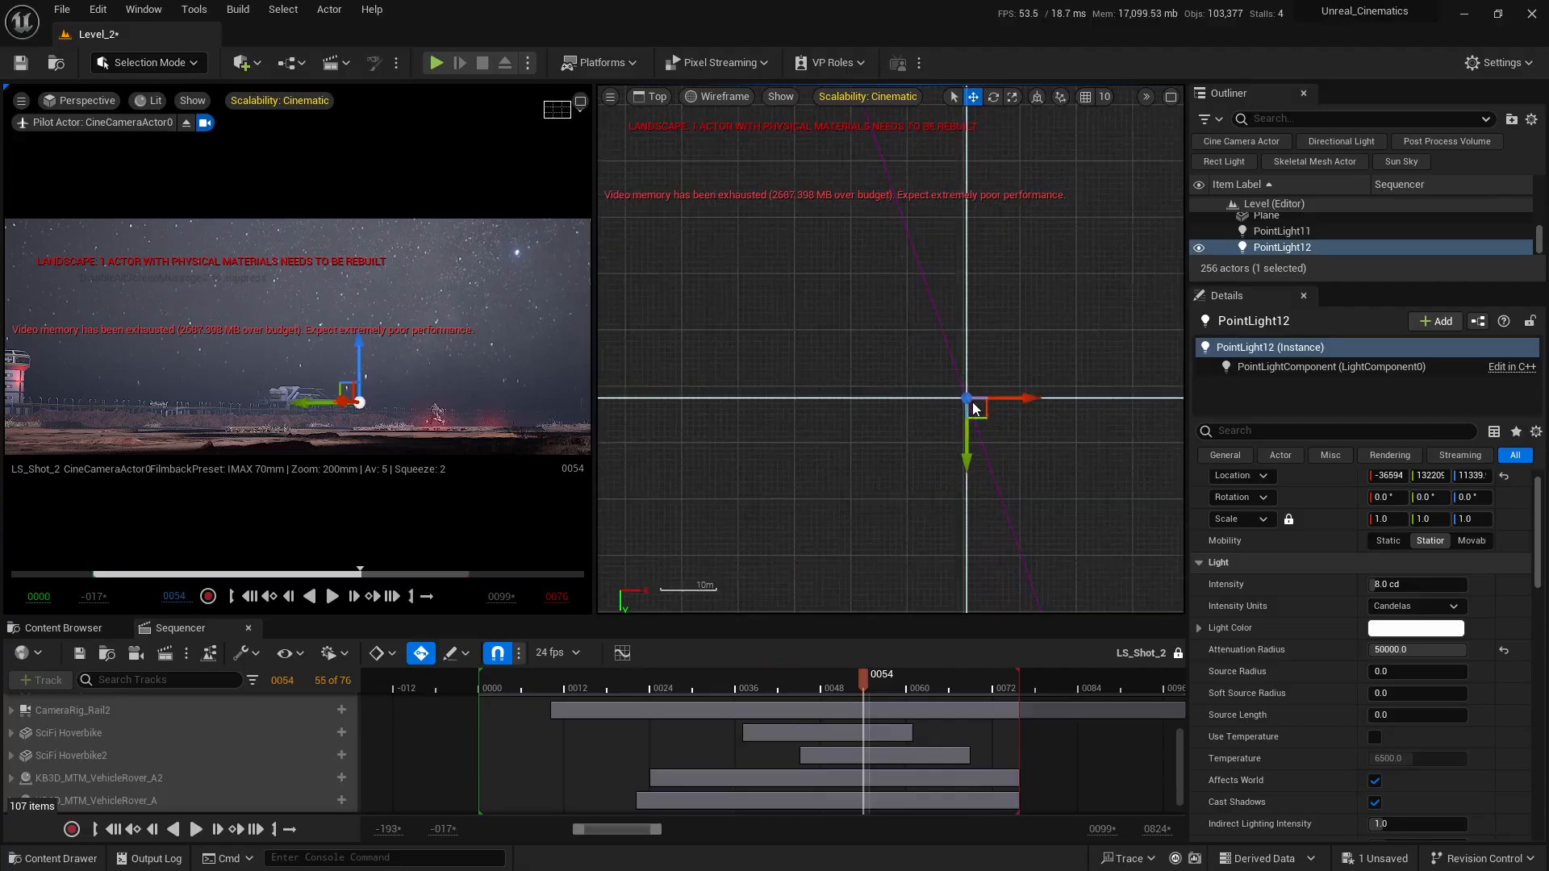
{"action": "scroll", "coordinate": [971, 404], "scroll_direction": "down", "scroll_amount": 5}
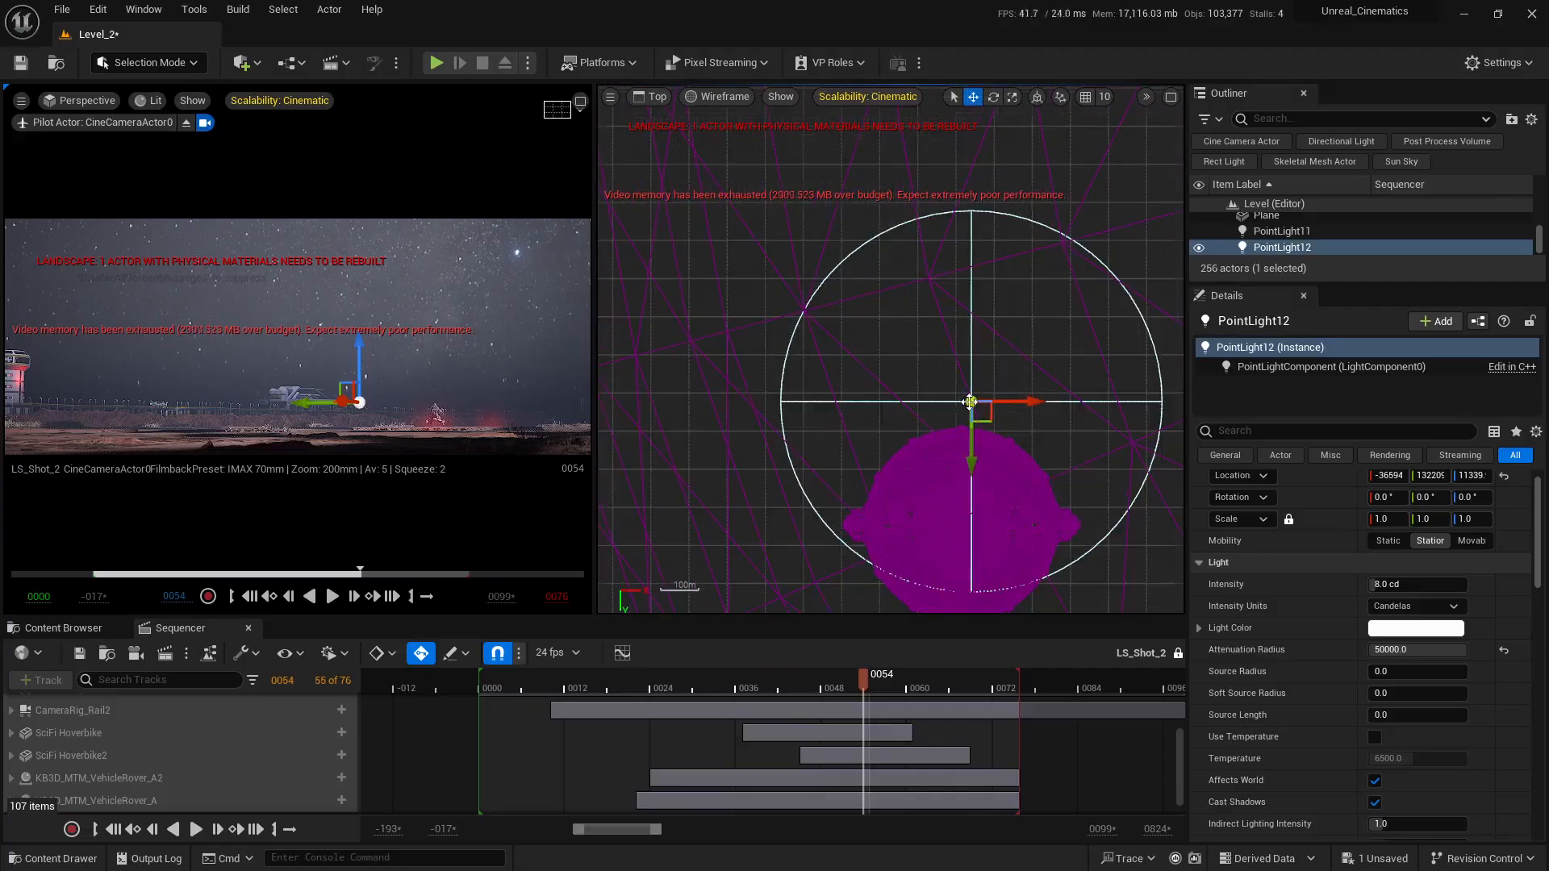
{"action": "scroll", "coordinate": [970, 402], "scroll_direction": "down", "scroll_amount": 2}
Reposition PointLight12 at one upper corner of the round structure and place a duplicate at the opposite upper corner
{"action": "right_click_drag", "start_coordinate": [993, 488], "coordinate": [885, 414]}
{"action": "scroll", "coordinate": [884, 411], "scroll_direction": "up", "scroll_amount": 5}
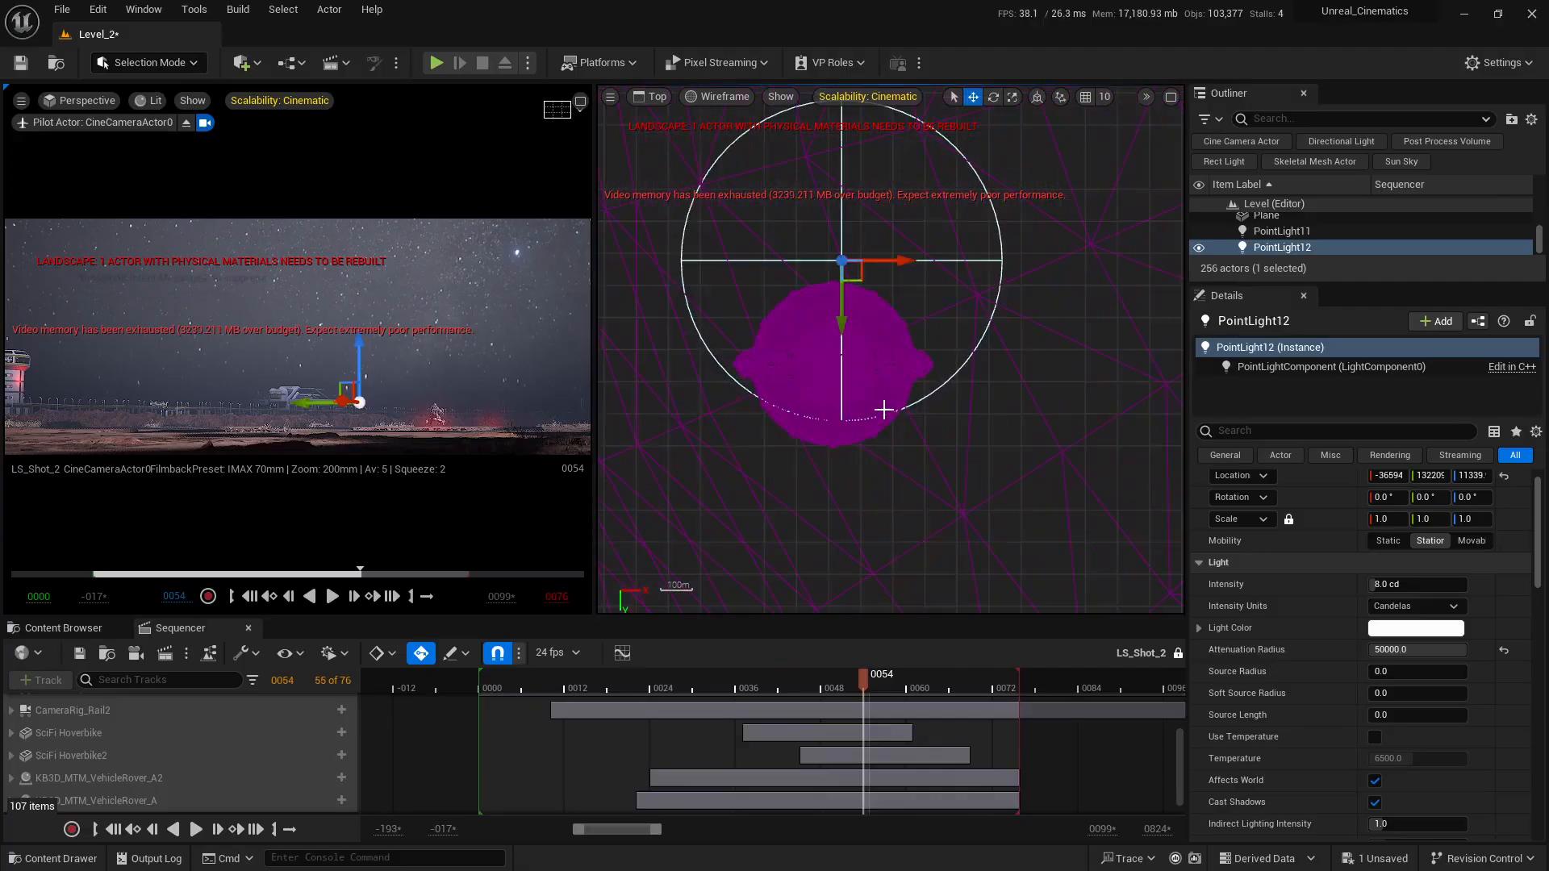
{"action": "scroll", "coordinate": [885, 410], "scroll_direction": "down", "scroll_amount": 5}
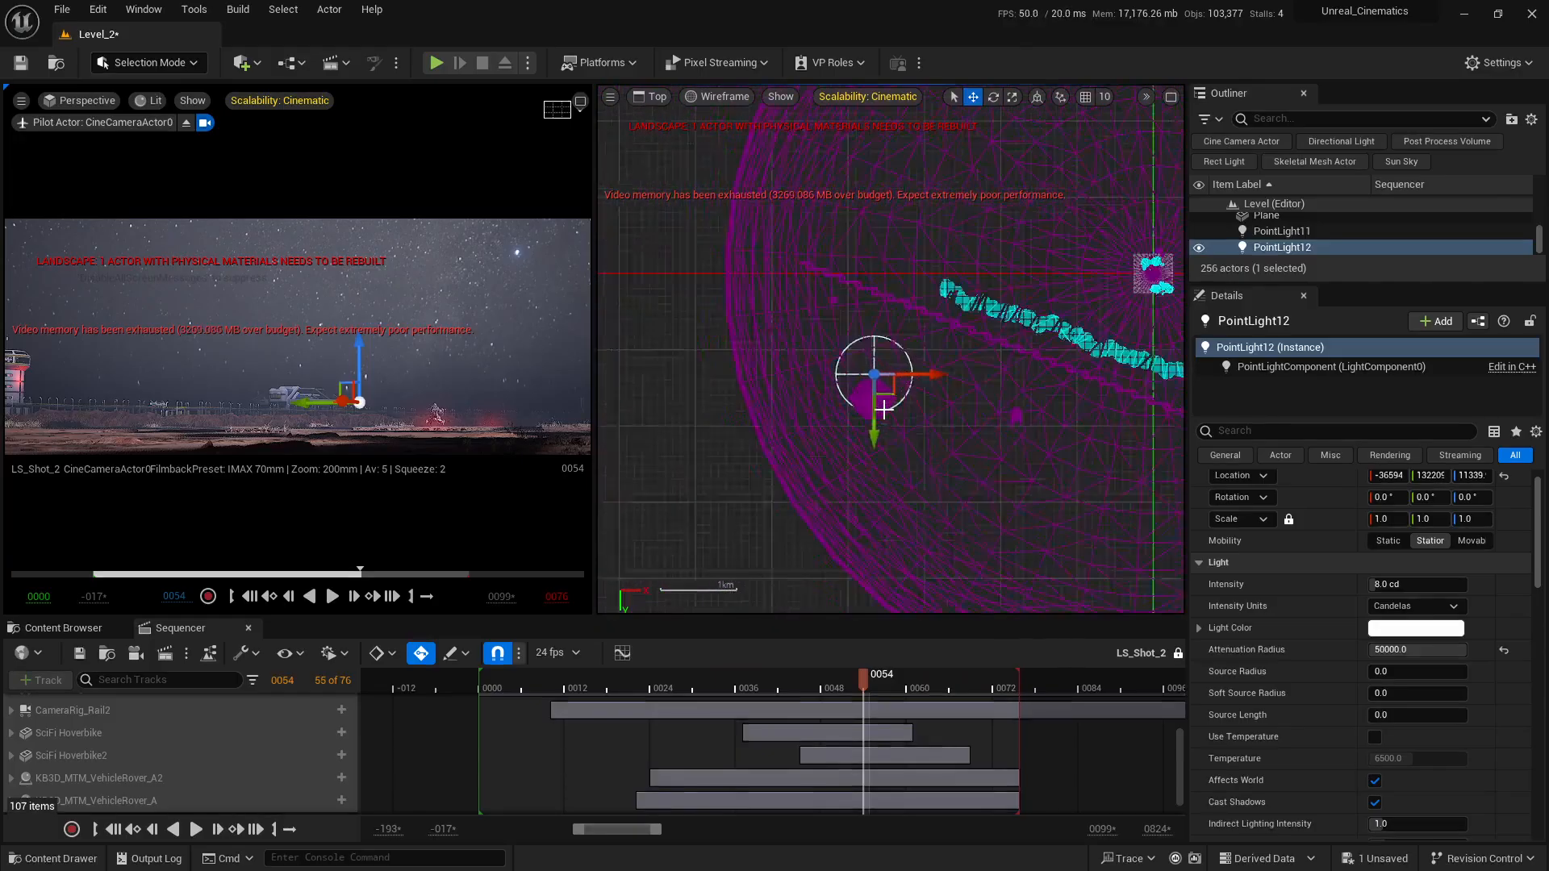
{"action": "scroll", "coordinate": [879, 408], "scroll_direction": "up", "scroll_amount": 5}
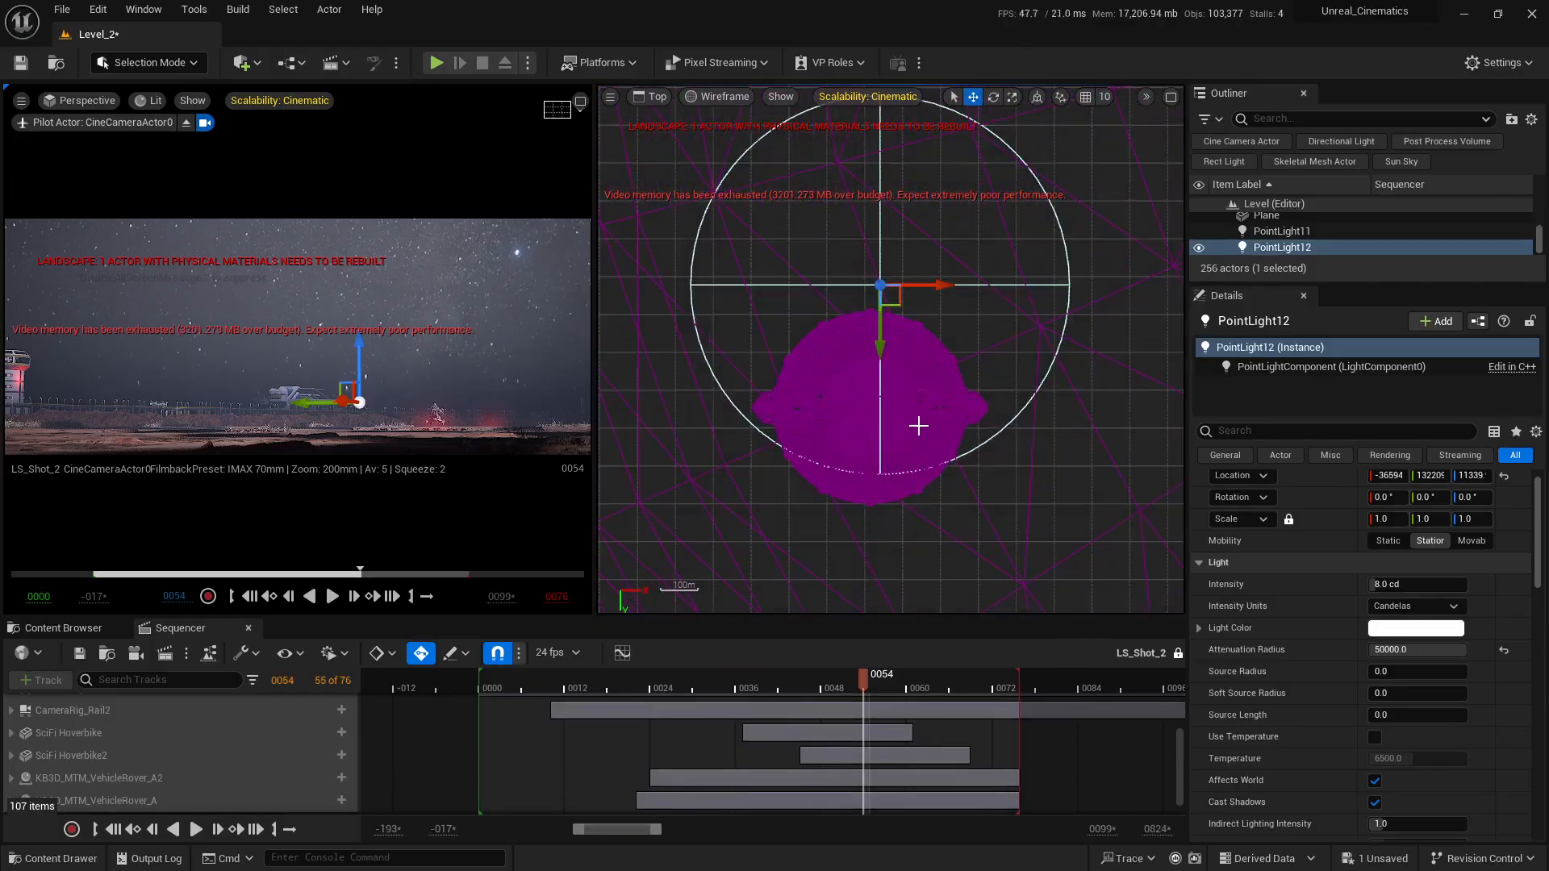
{"action": "left_click_drag", "start_coordinate": [832, 320], "coordinate": [771, 322]}
{"action": "key", "text": "ctrl+z"}
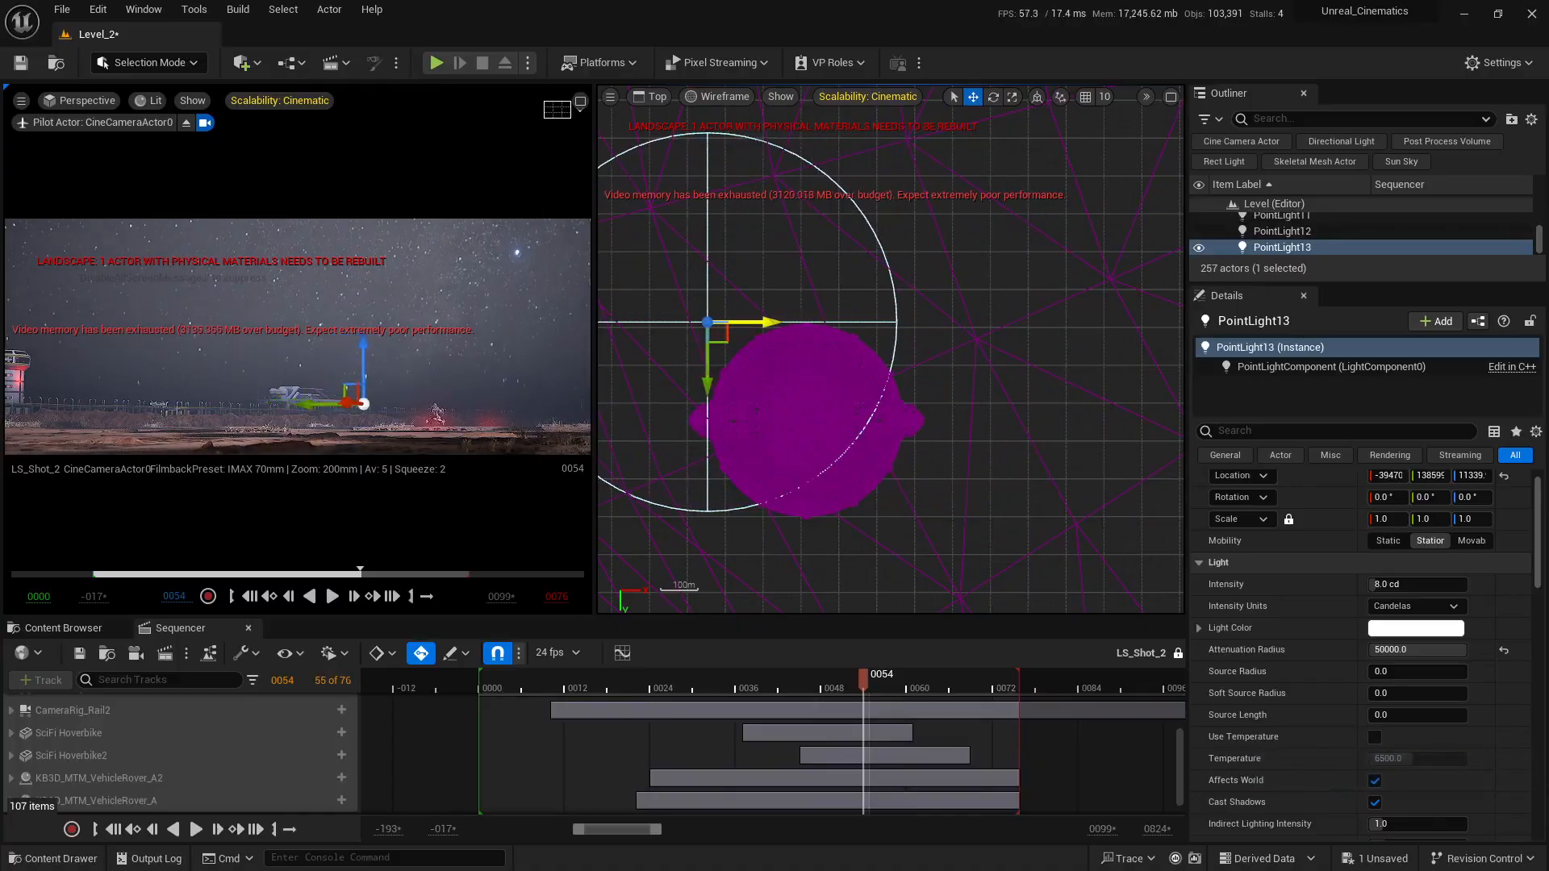
{"action": "scroll", "coordinate": [998, 382], "scroll_direction": "up", "scroll_amount": 3}
{"action": "right_click_drag", "start_coordinate": [706, 384], "coordinate": [916, 405]}
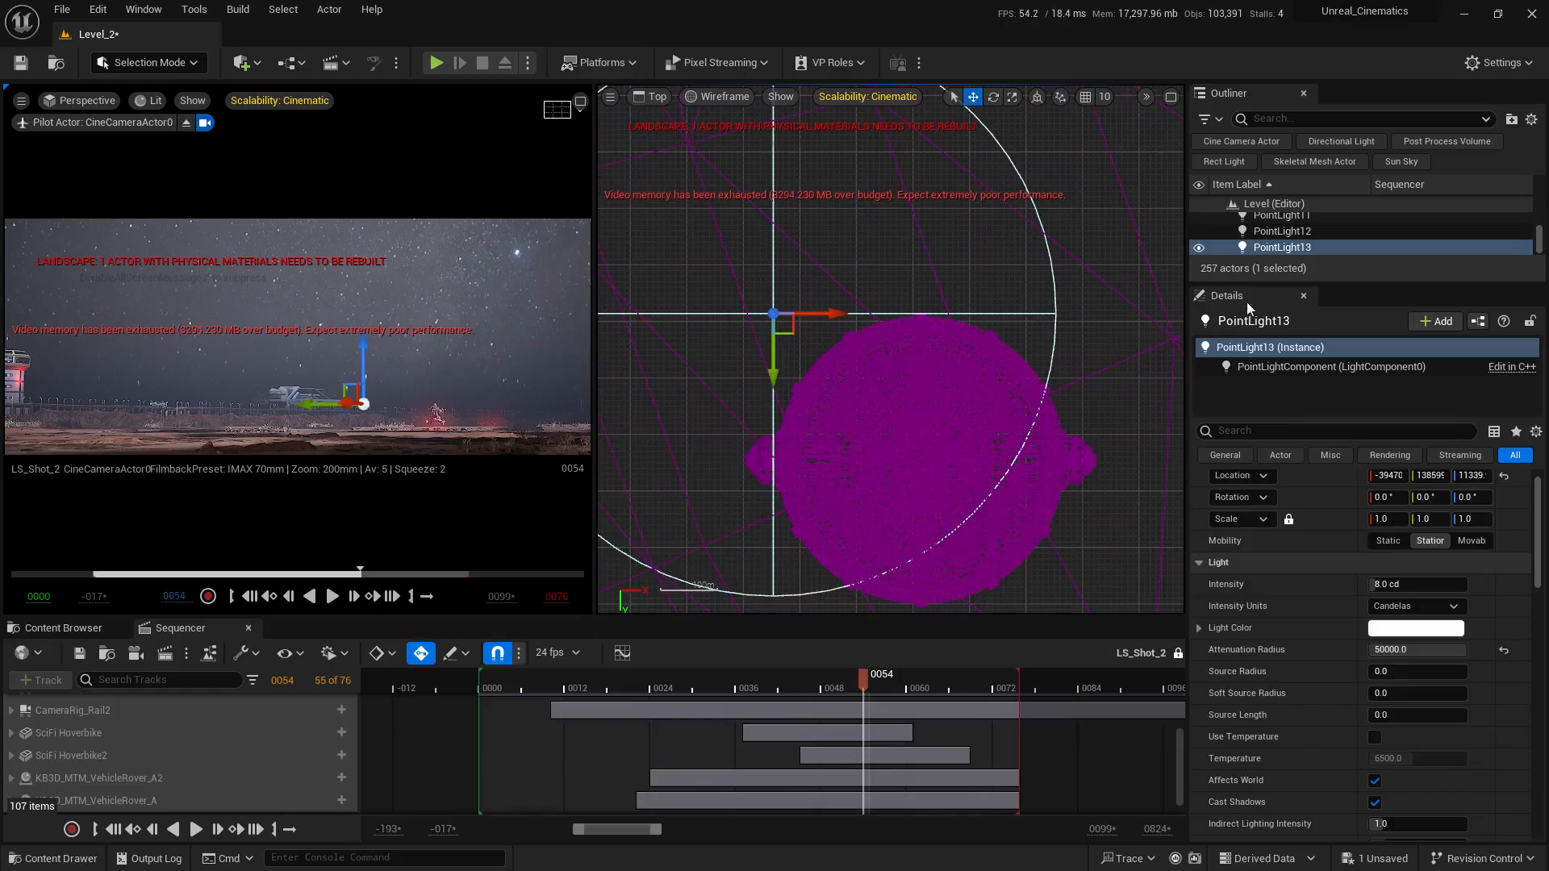
Select PointLight12 and PointLight13 together and duplicate the pair across to the other side of the round structure
{"action": "left_click", "coordinate": [1283, 231], "text": "ctrl"}
{"action": "scroll", "coordinate": [967, 416], "scroll_direction": "down", "scroll_amount": 3}
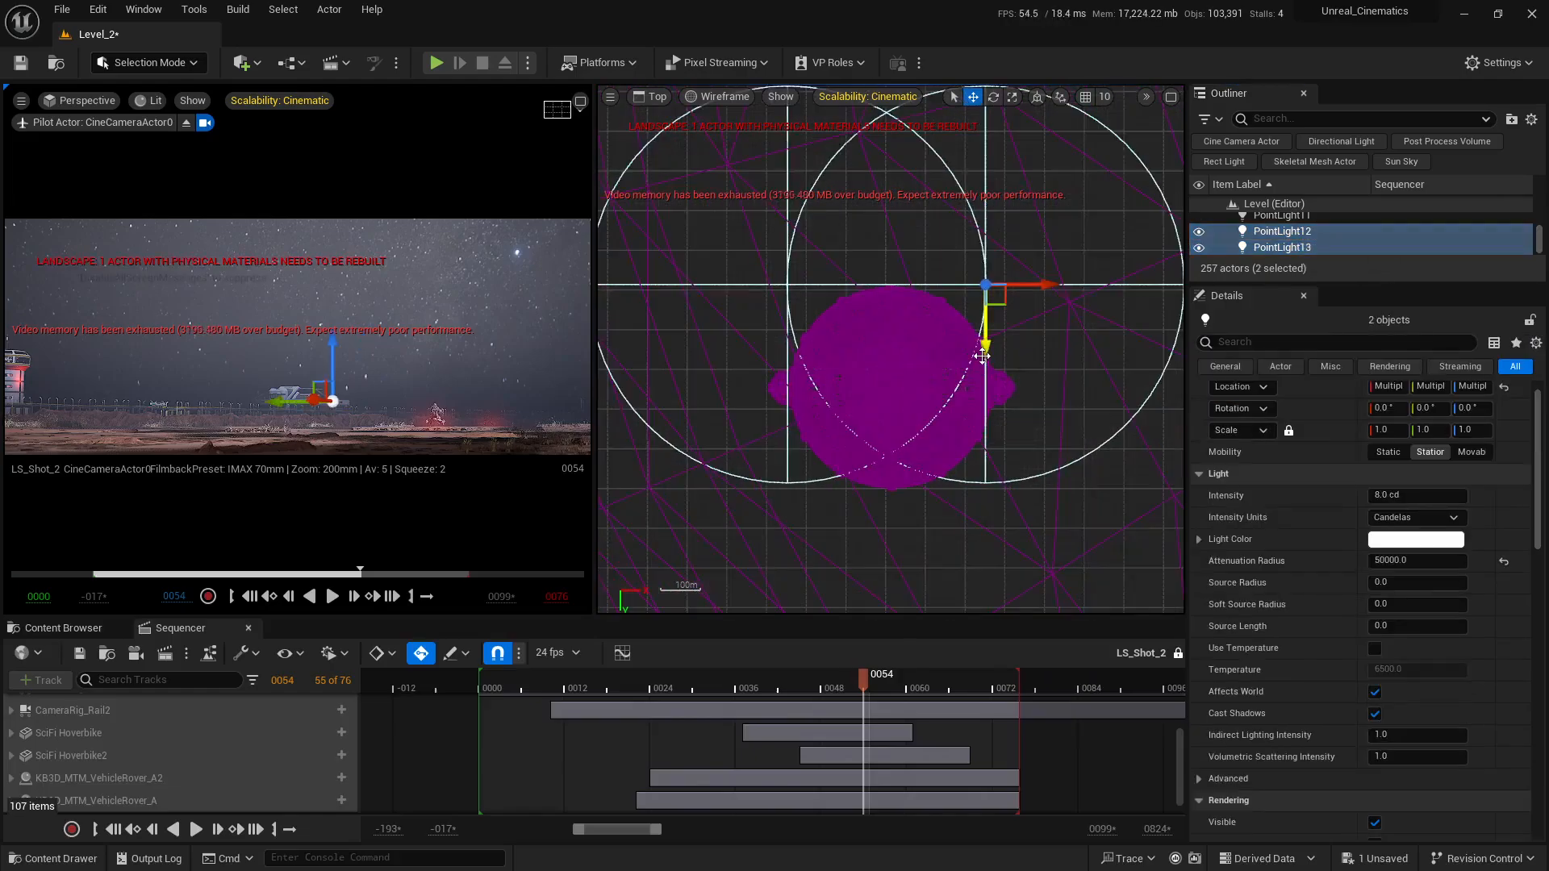
{"action": "left_click_drag", "start_coordinate": [982, 355], "coordinate": [982, 564], "text": "alt"}
{"action": "left_click_drag", "start_coordinate": [788, 555], "coordinate": [788, 554], "text": "alt"}
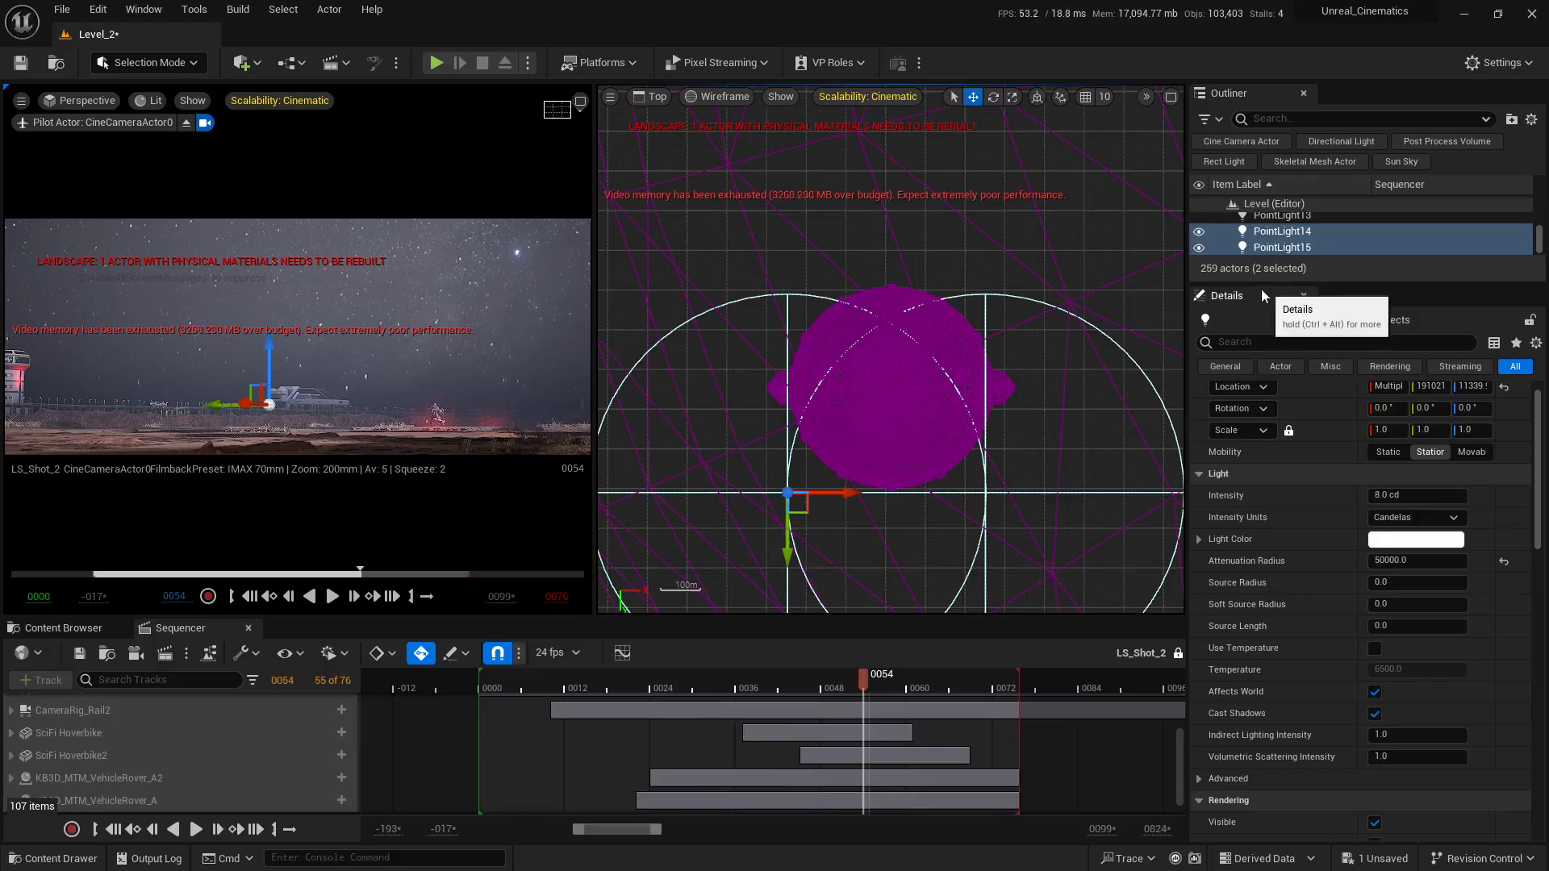
Select PointLight12 through PointLight15 together and set their intensity to 1000000 cd
{"action": "left_click_drag", "start_coordinate": [1244, 283], "coordinate": [1244, 418]}
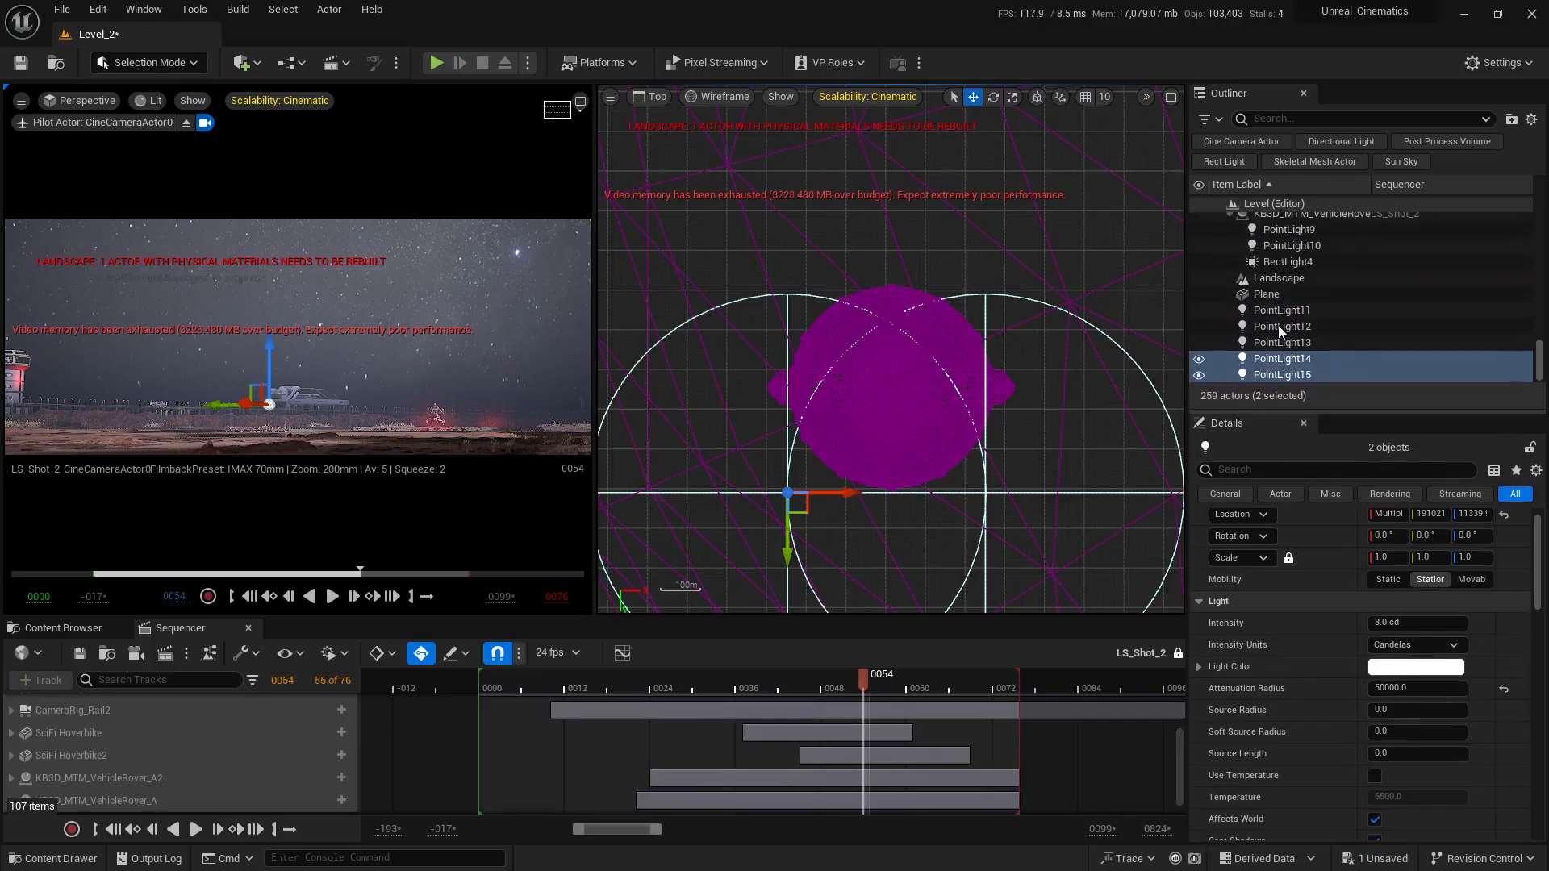
{"action": "left_click", "coordinate": [1282, 326], "text": "shift"}
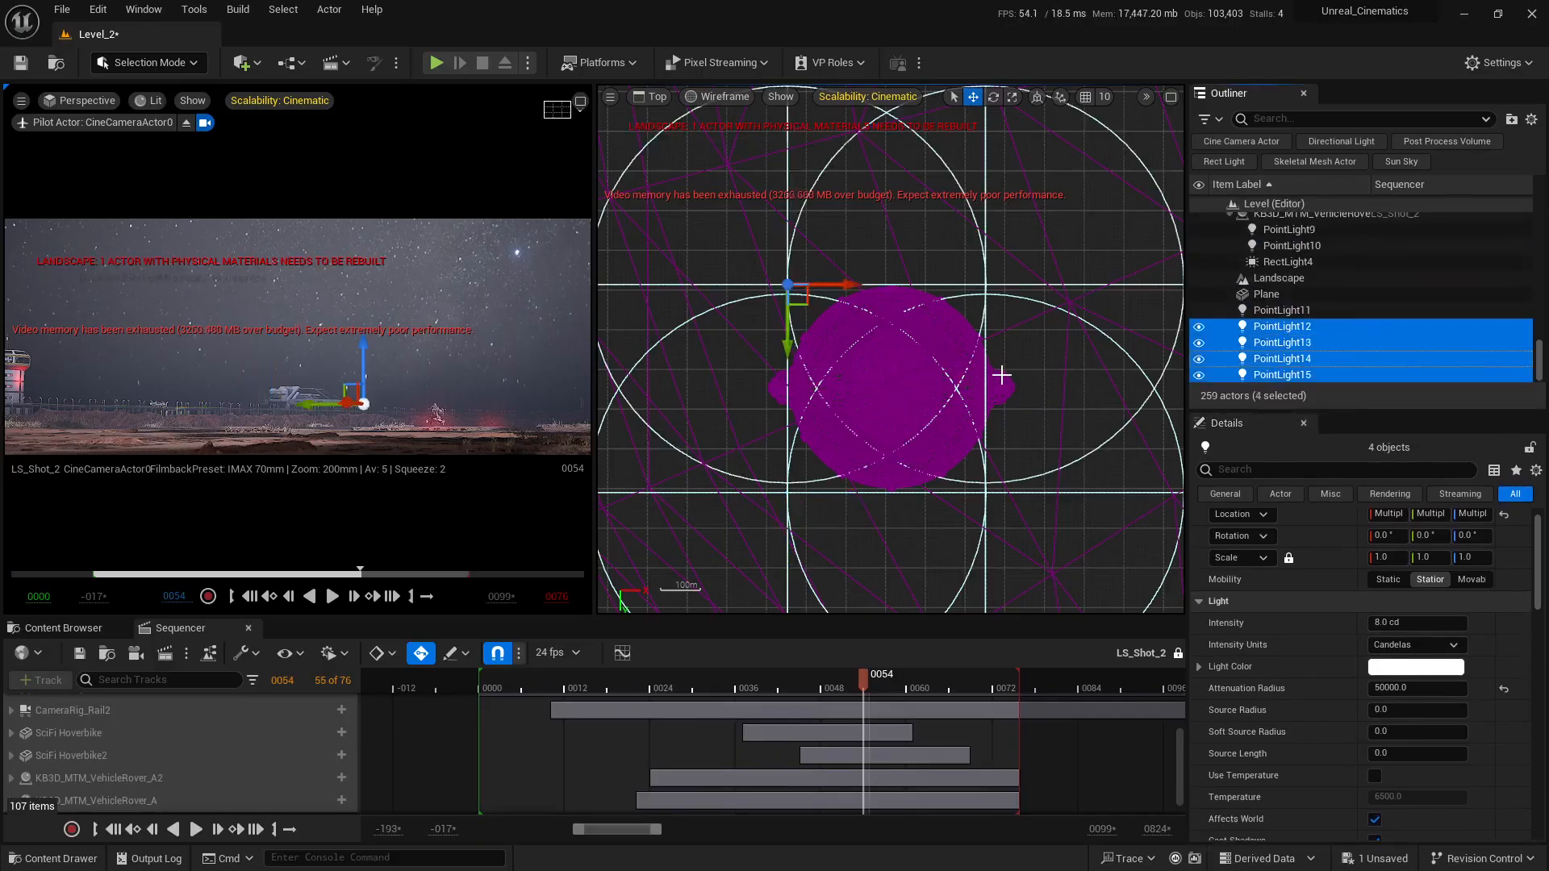
{"action": "scroll", "coordinate": [999, 379], "scroll_direction": "up", "scroll_amount": 1}
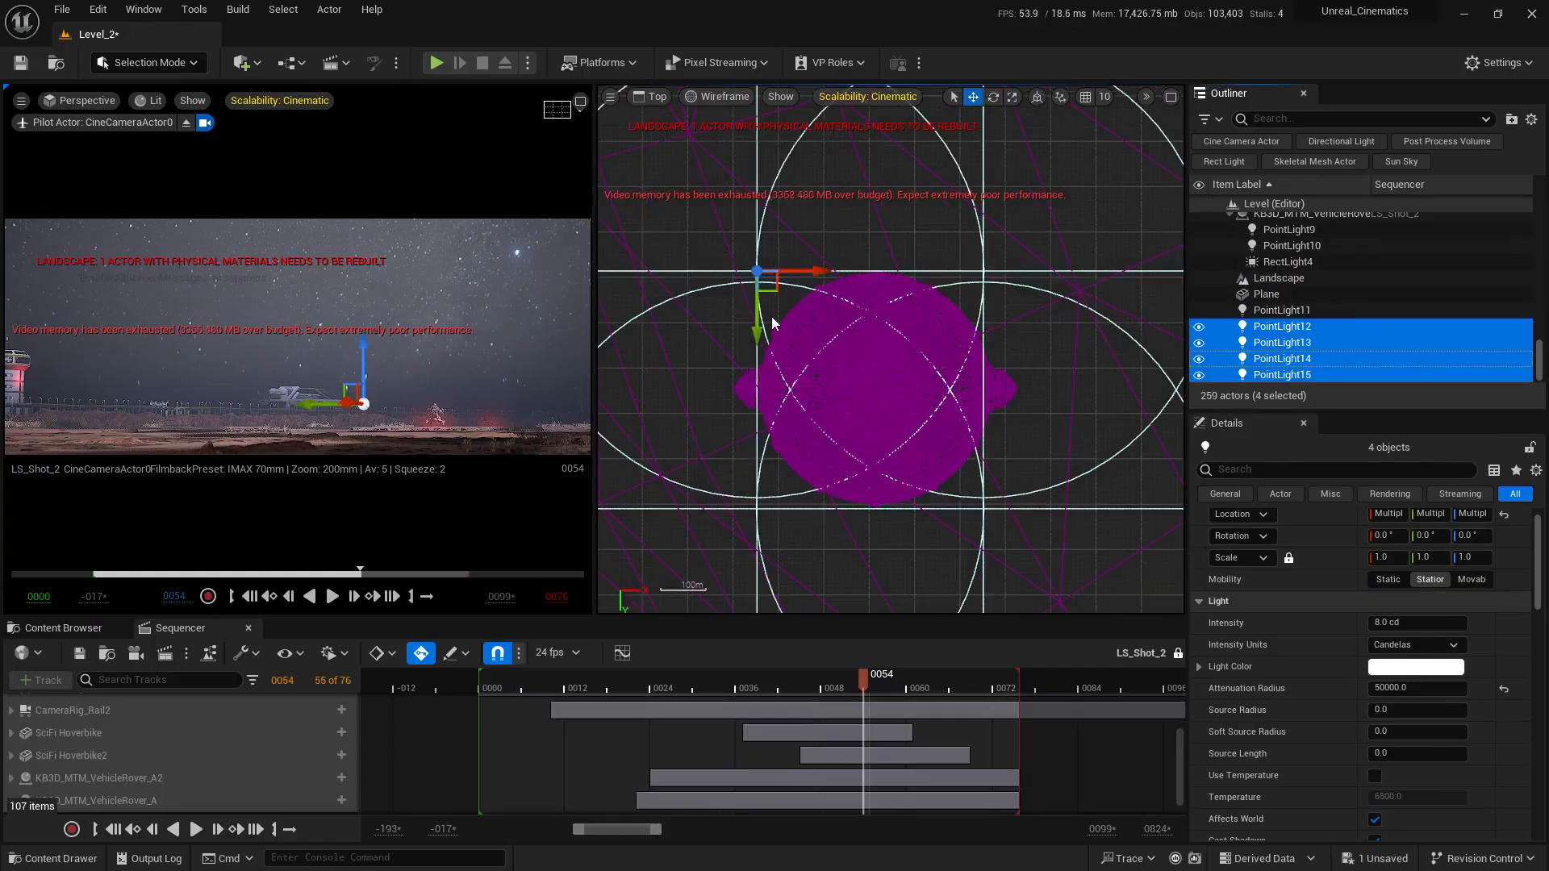
{"action": "key", "text": "q"}
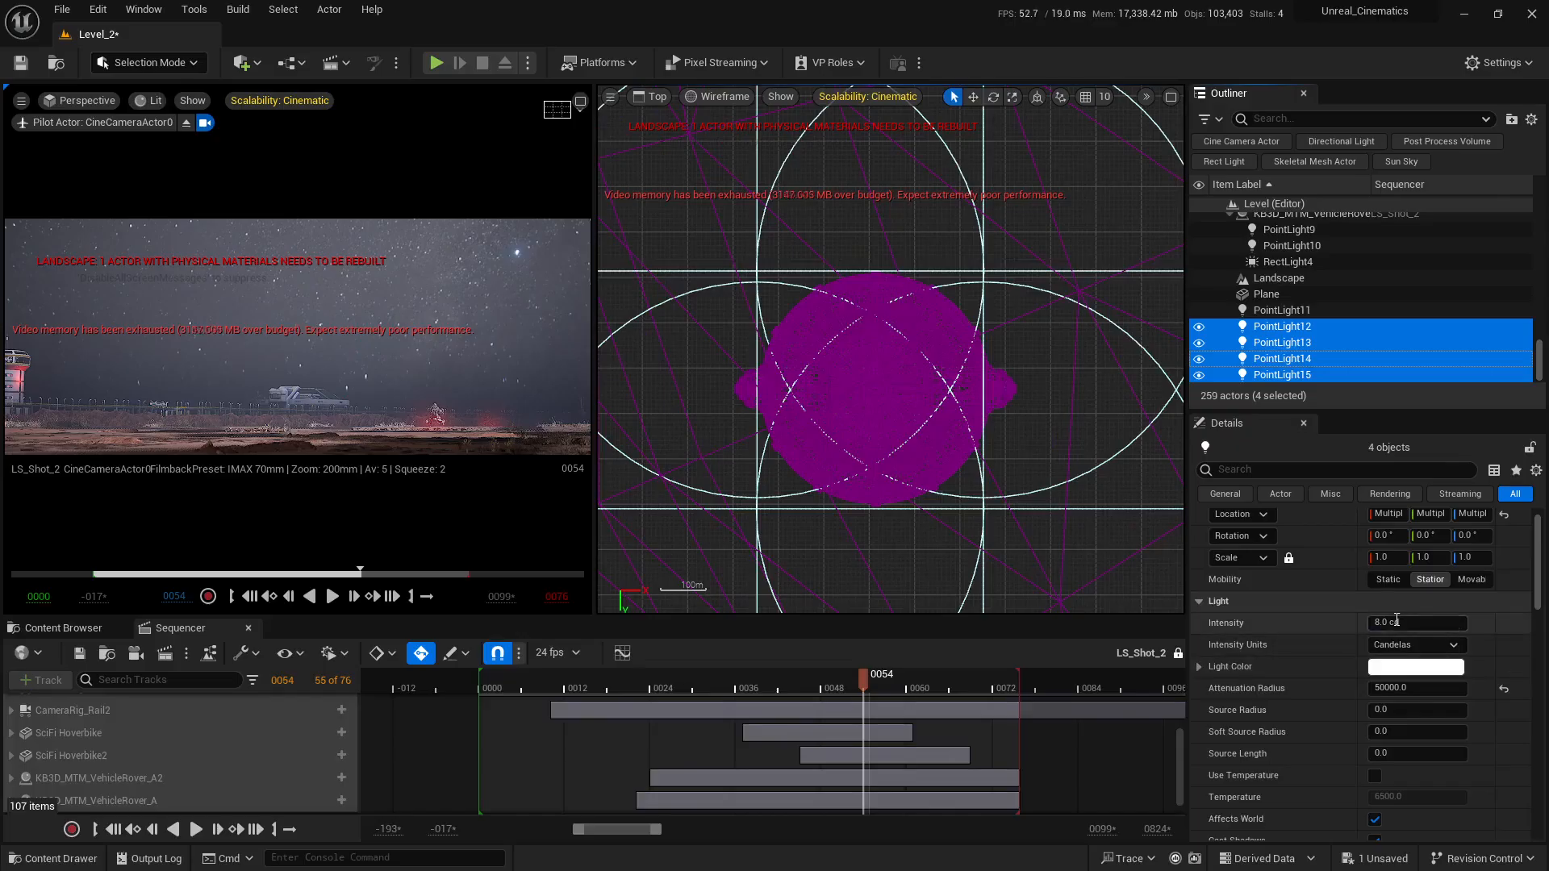
{"action": "left_click", "coordinate": [1397, 621]}
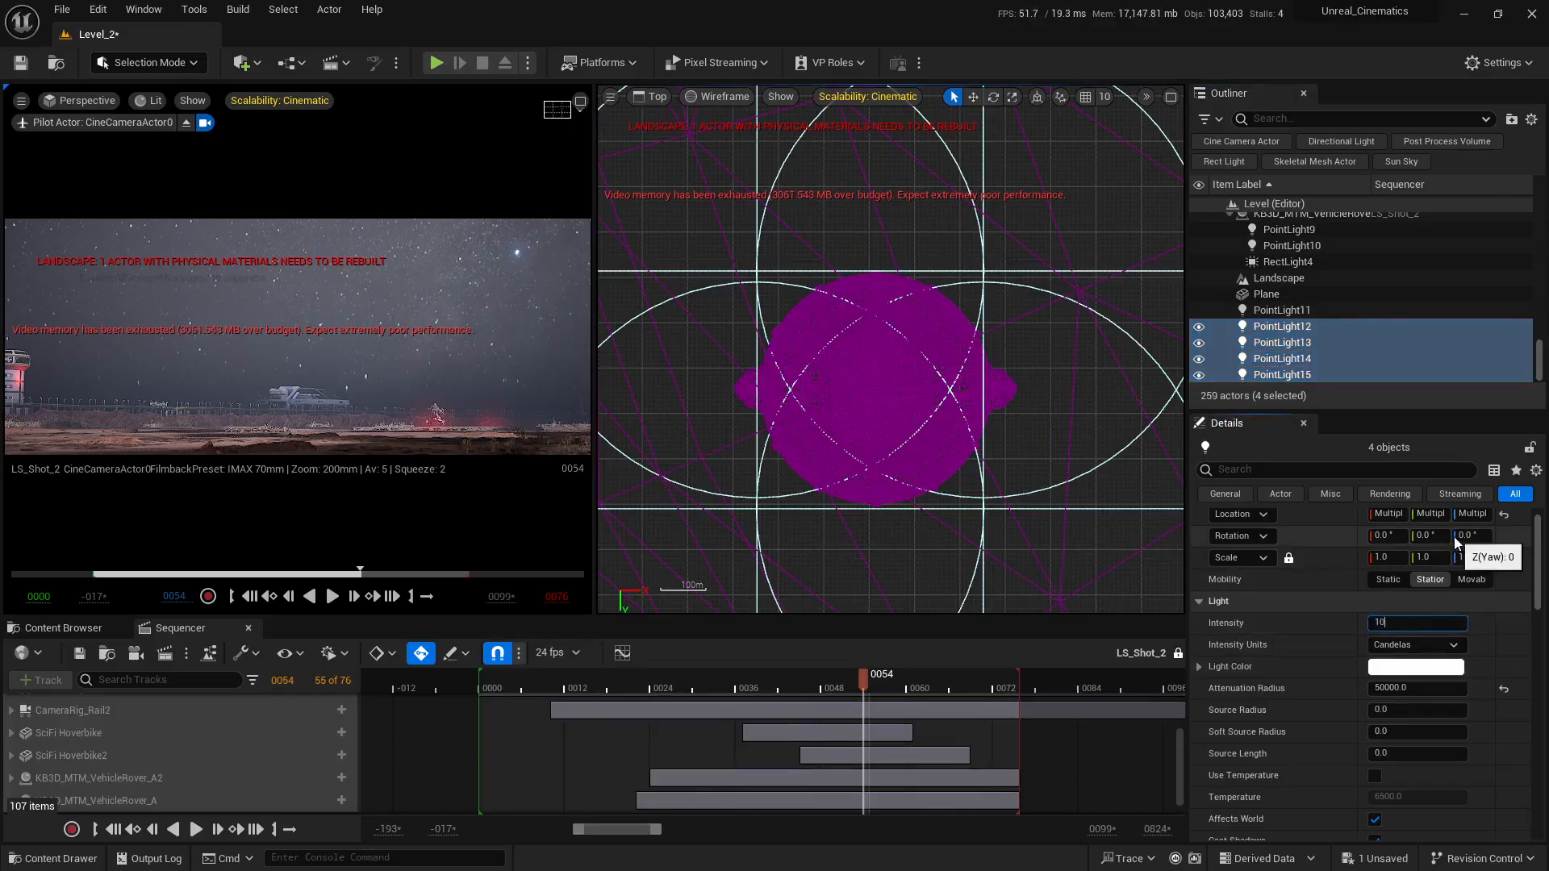
{"action": "key", "text": "Return"}
{"action": "key", "text": "Left"}
{"action": "key", "text": "Right"}
{"action": "type", "text": "0"}
{"action": "key", "text": "Left"}
{"action": "key", "text": "BackSpace"}
{"action": "type", "text": "5"}
{"action": "key", "text": "ctrl+a"}
{"action": "key", "text": "Left"}
{"action": "key", "text": "Right"}
{"action": "key", "text": "ctrl+a"}
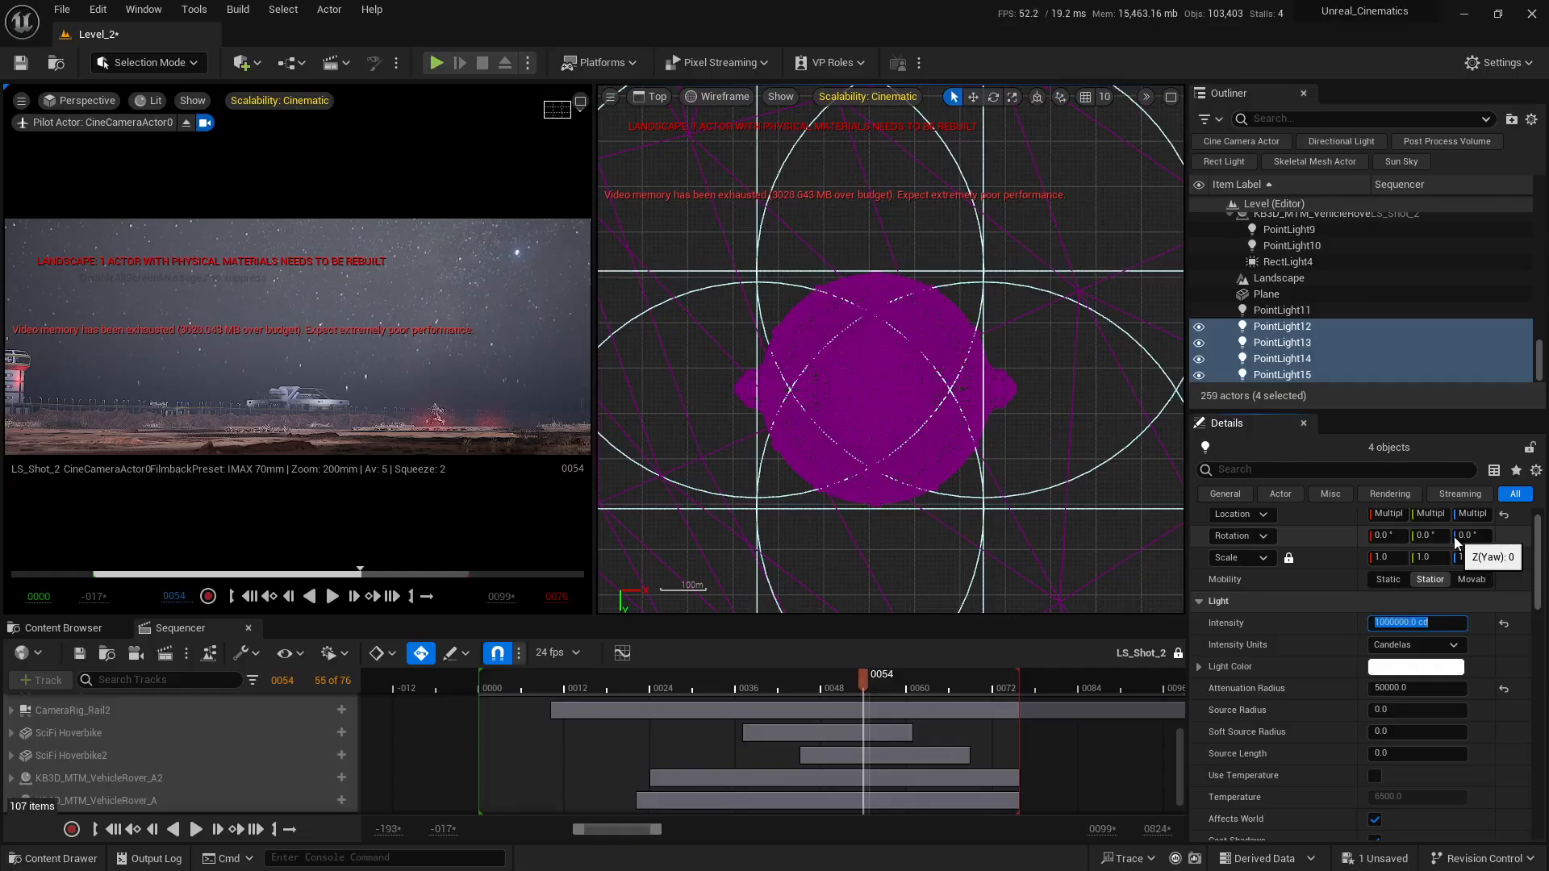
Try an intensity of 2000000 cd on the four selected point lights
{"action": "key", "text": "Left"}
{"action": "type", "text": "5"}
{"action": "key", "text": "ctrl+a"}
{"action": "key", "text": "Left"}
{"action": "key", "text": "Right"}
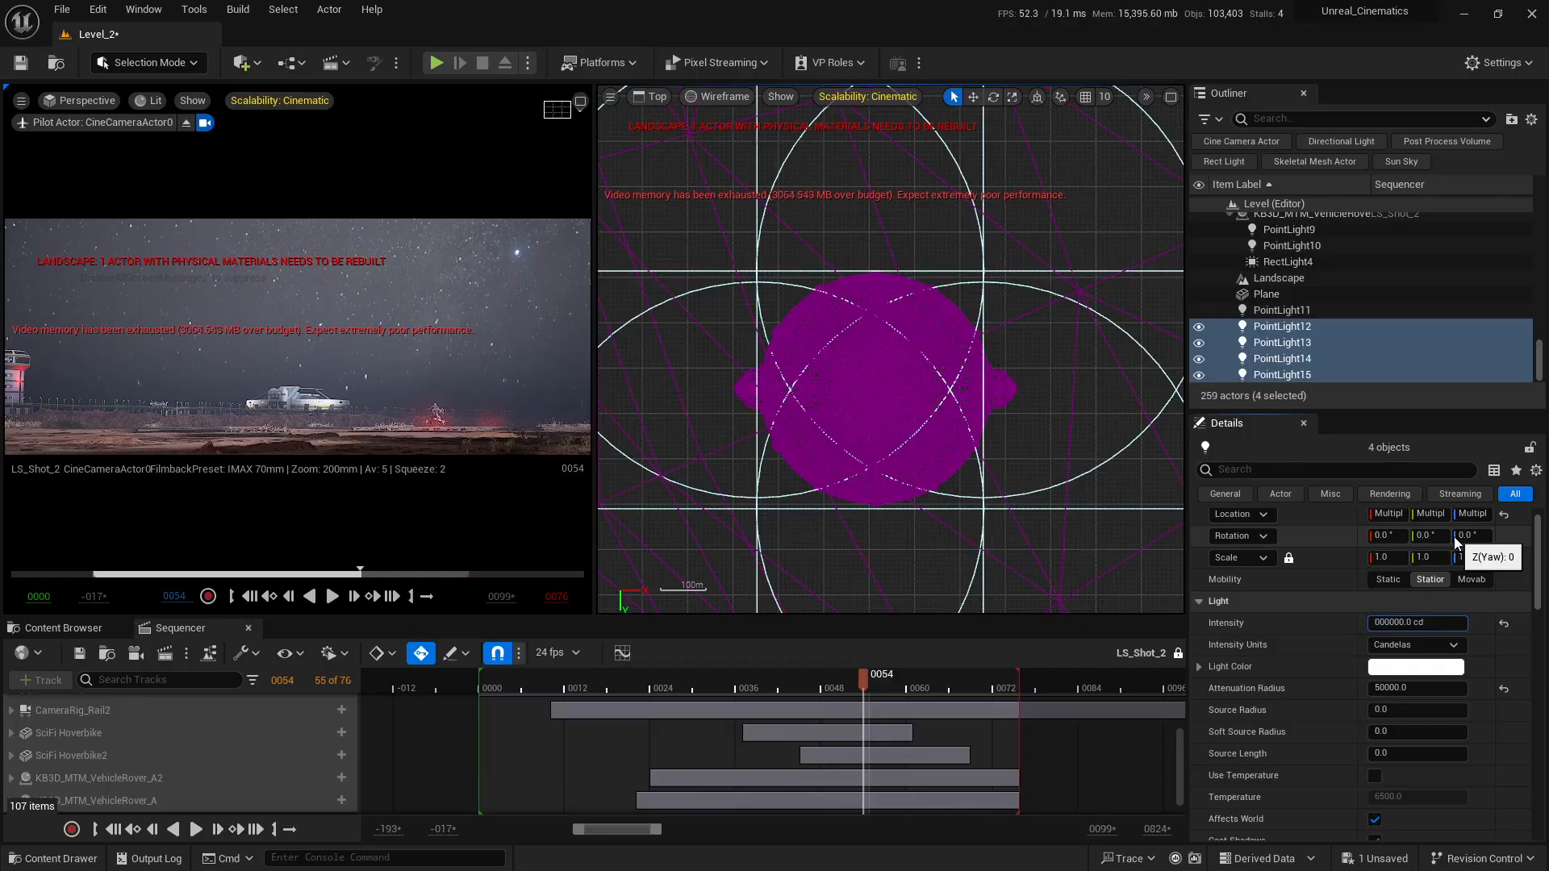
{"action": "key", "text": "ctrl+a"}
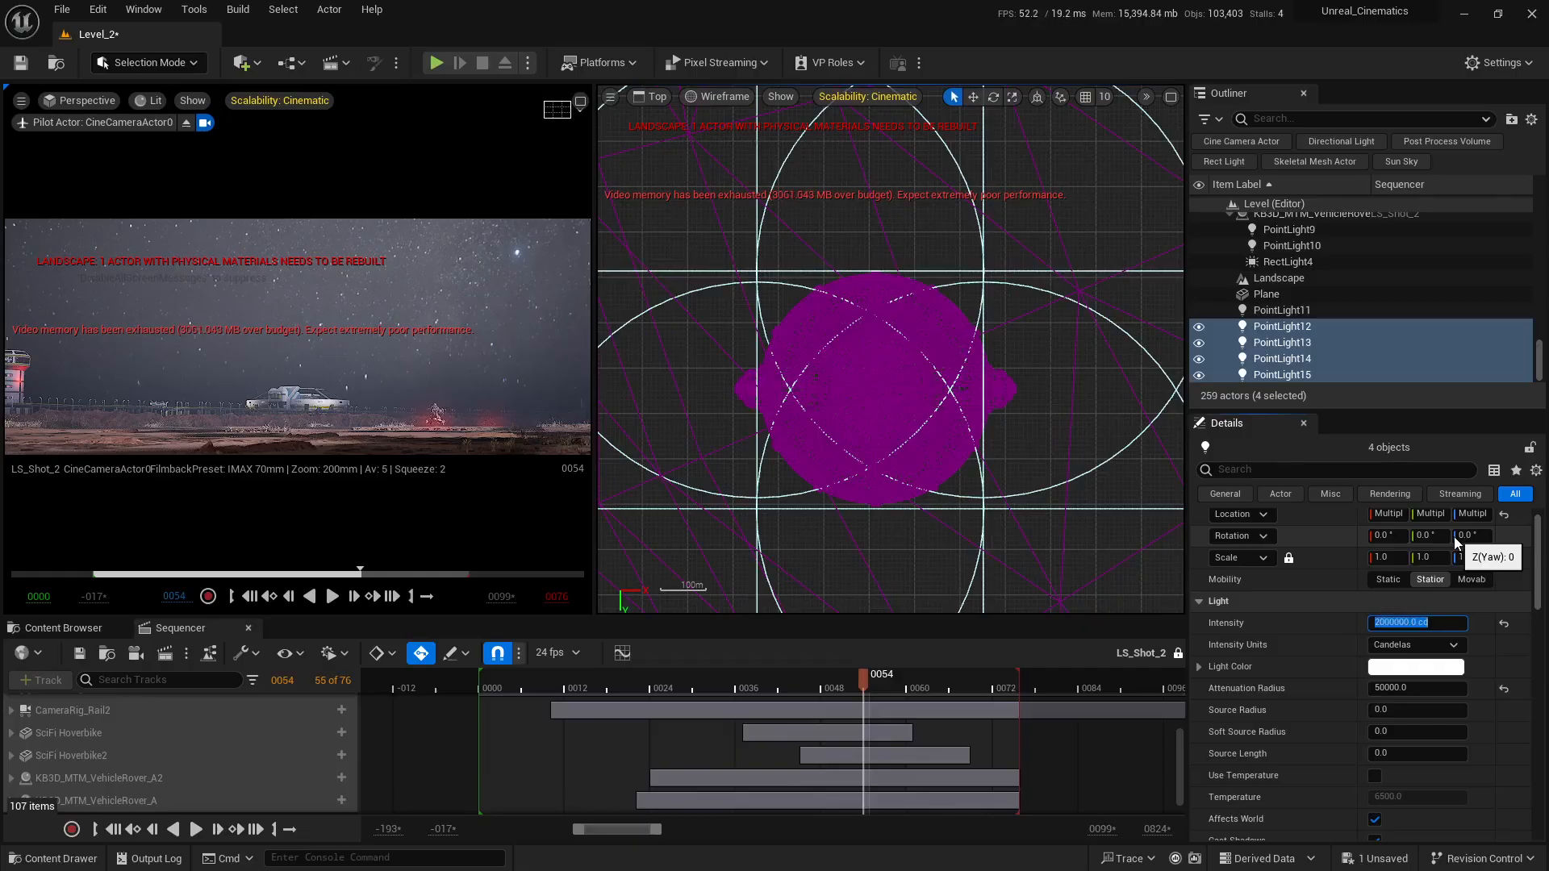
Try an intensity of 100000 cd on the four point lights and restore it to 1000000 cd
{"action": "key", "text": "Left"}
{"action": "type", "text": "1"}
{"action": "key", "text": "ctrl+a"}
{"action": "key", "text": "Left"}
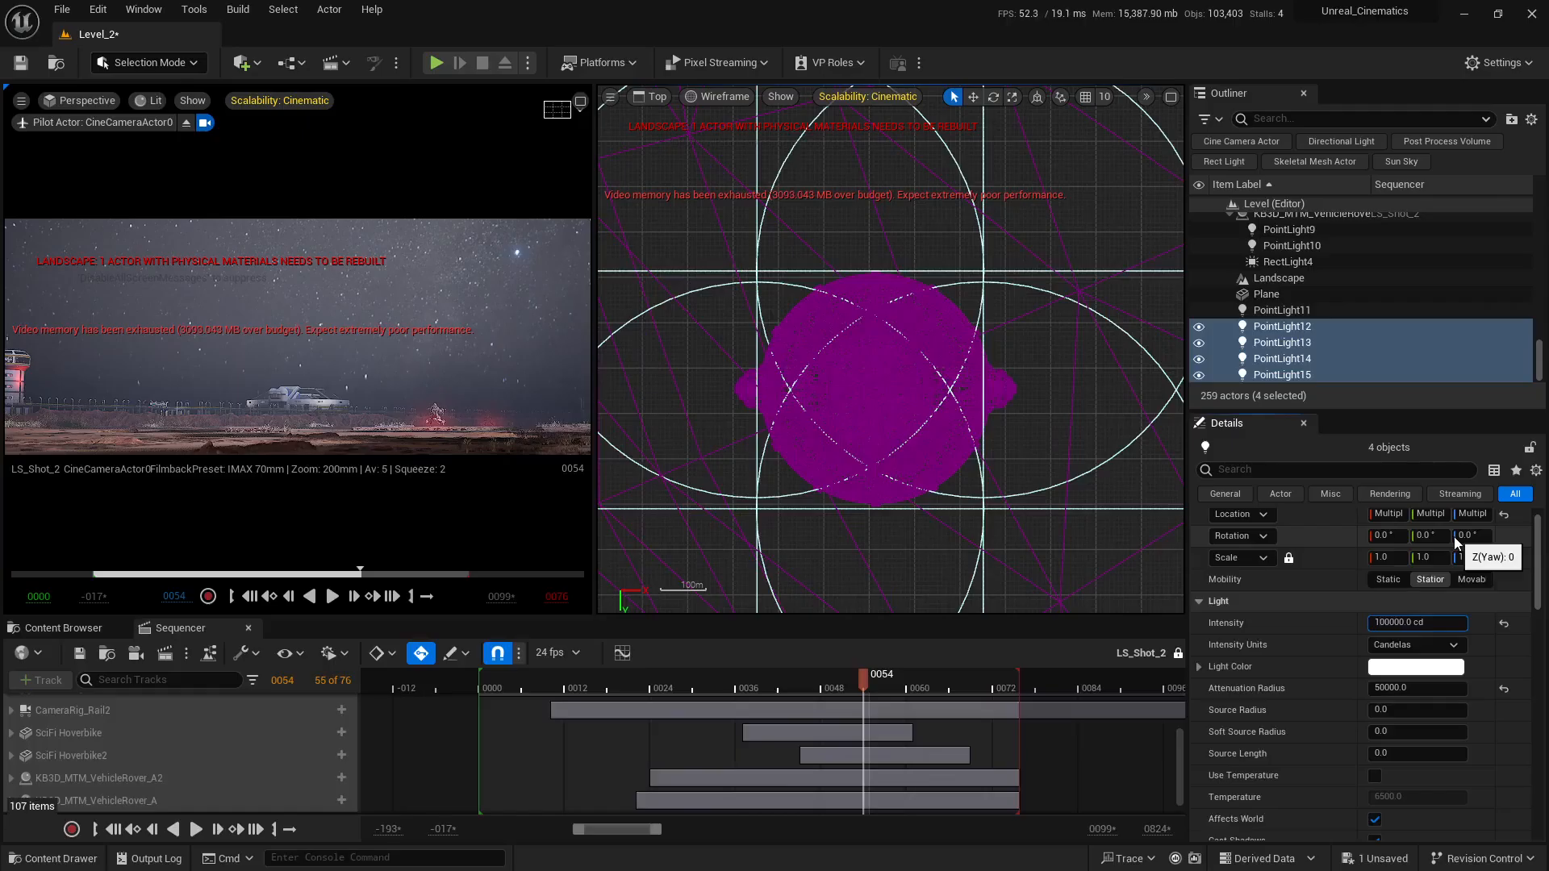
{"action": "type", "text": "5"}
{"action": "key", "text": "Return"}
{"action": "key", "text": "Right"}
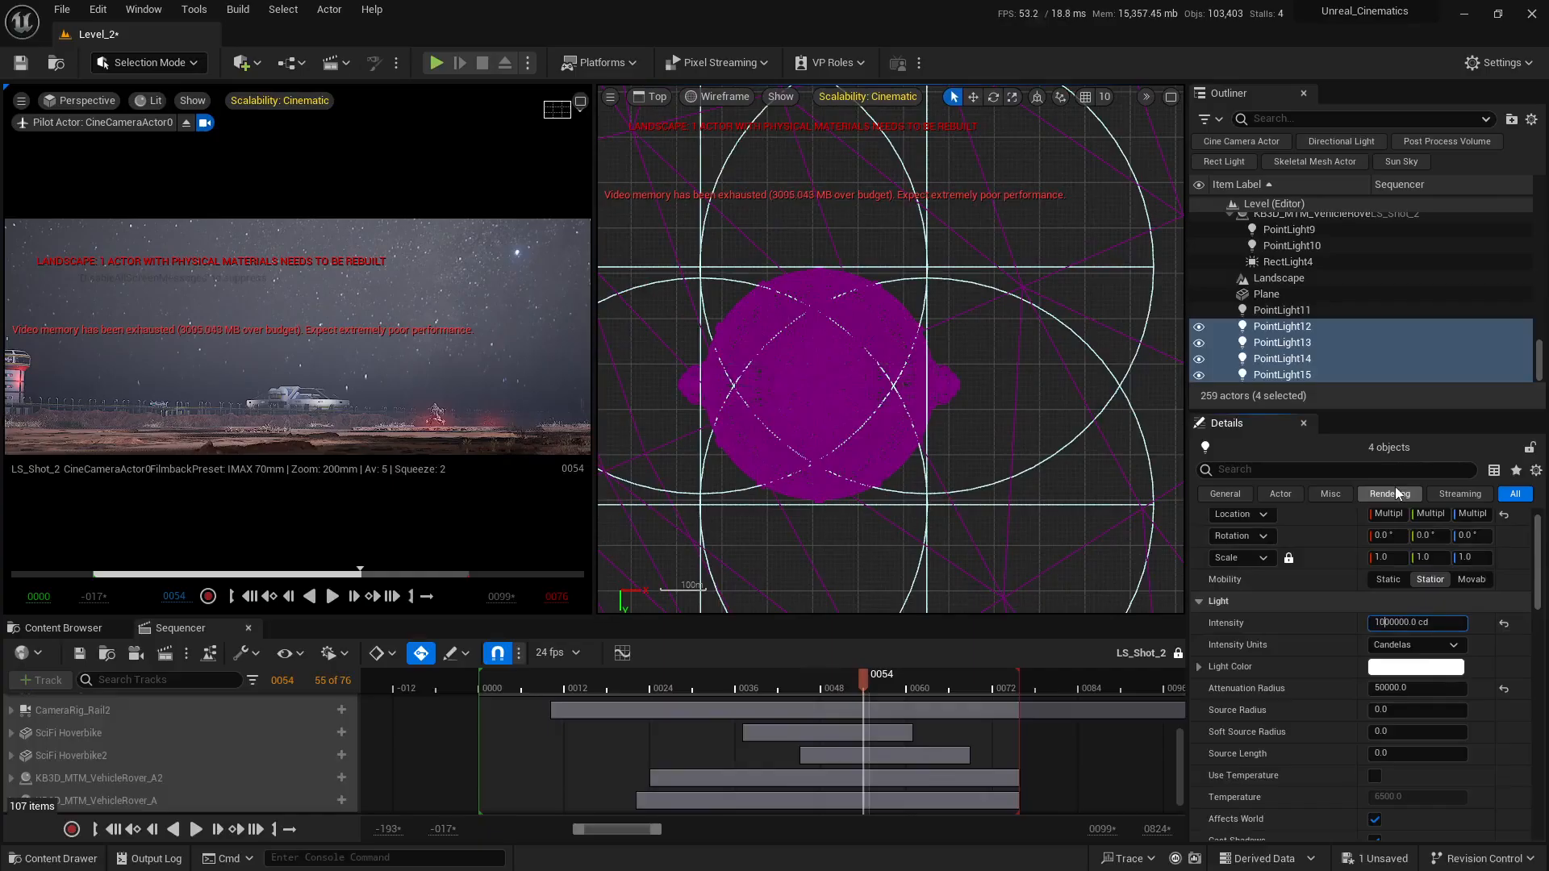
{"action": "key", "text": "ctrl+a"}
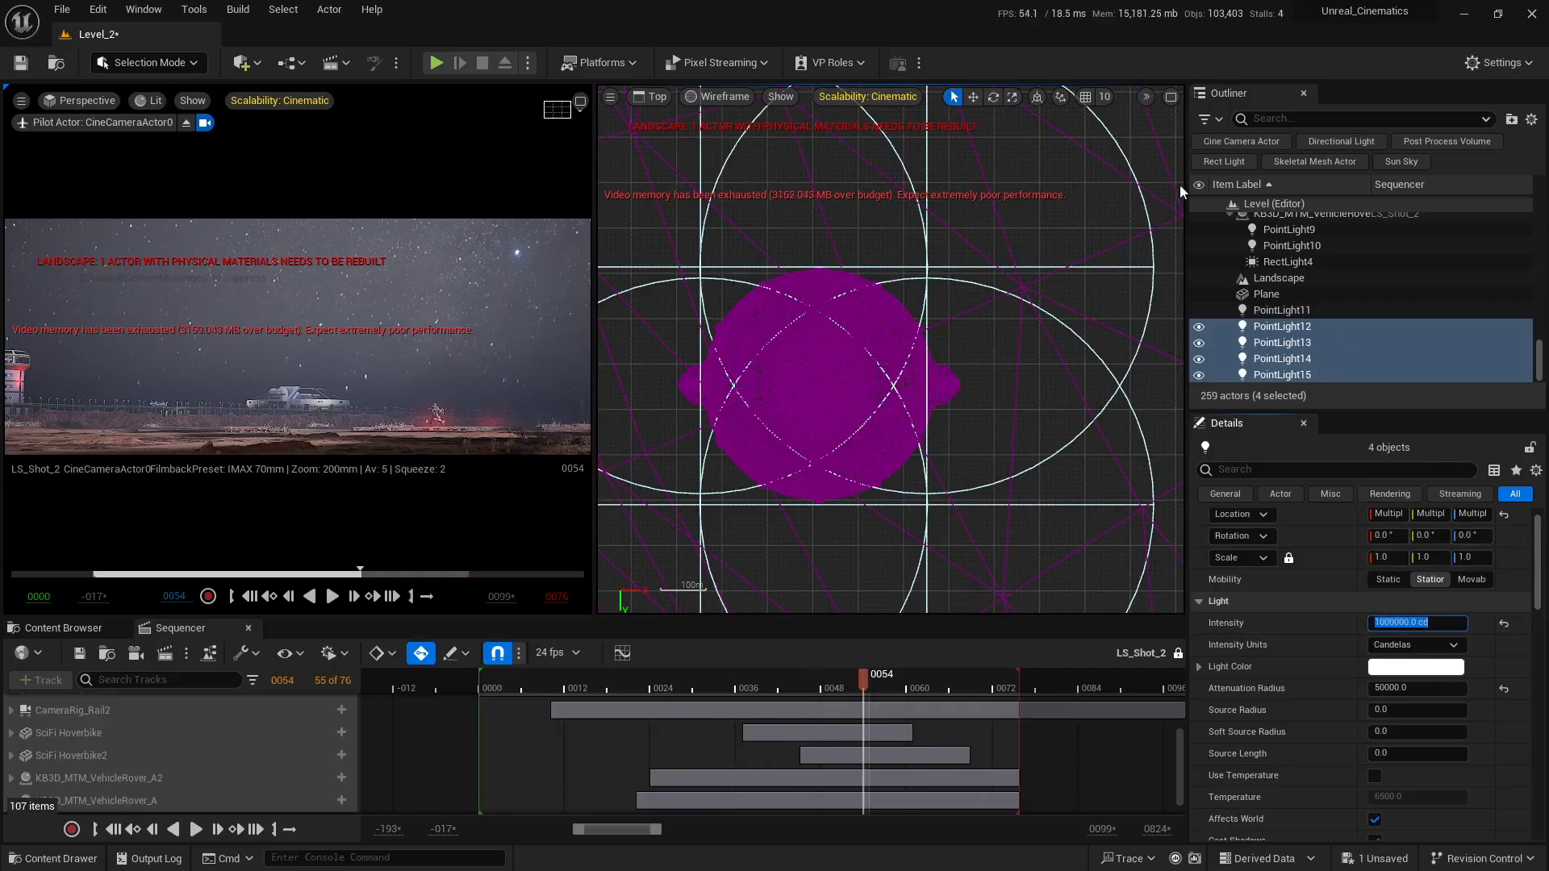
Return the free viewport to perspective, clear the selection and move the playhead to frame 44
{"action": "right_click_drag", "start_coordinate": [1063, 300], "coordinate": [997, 305]}
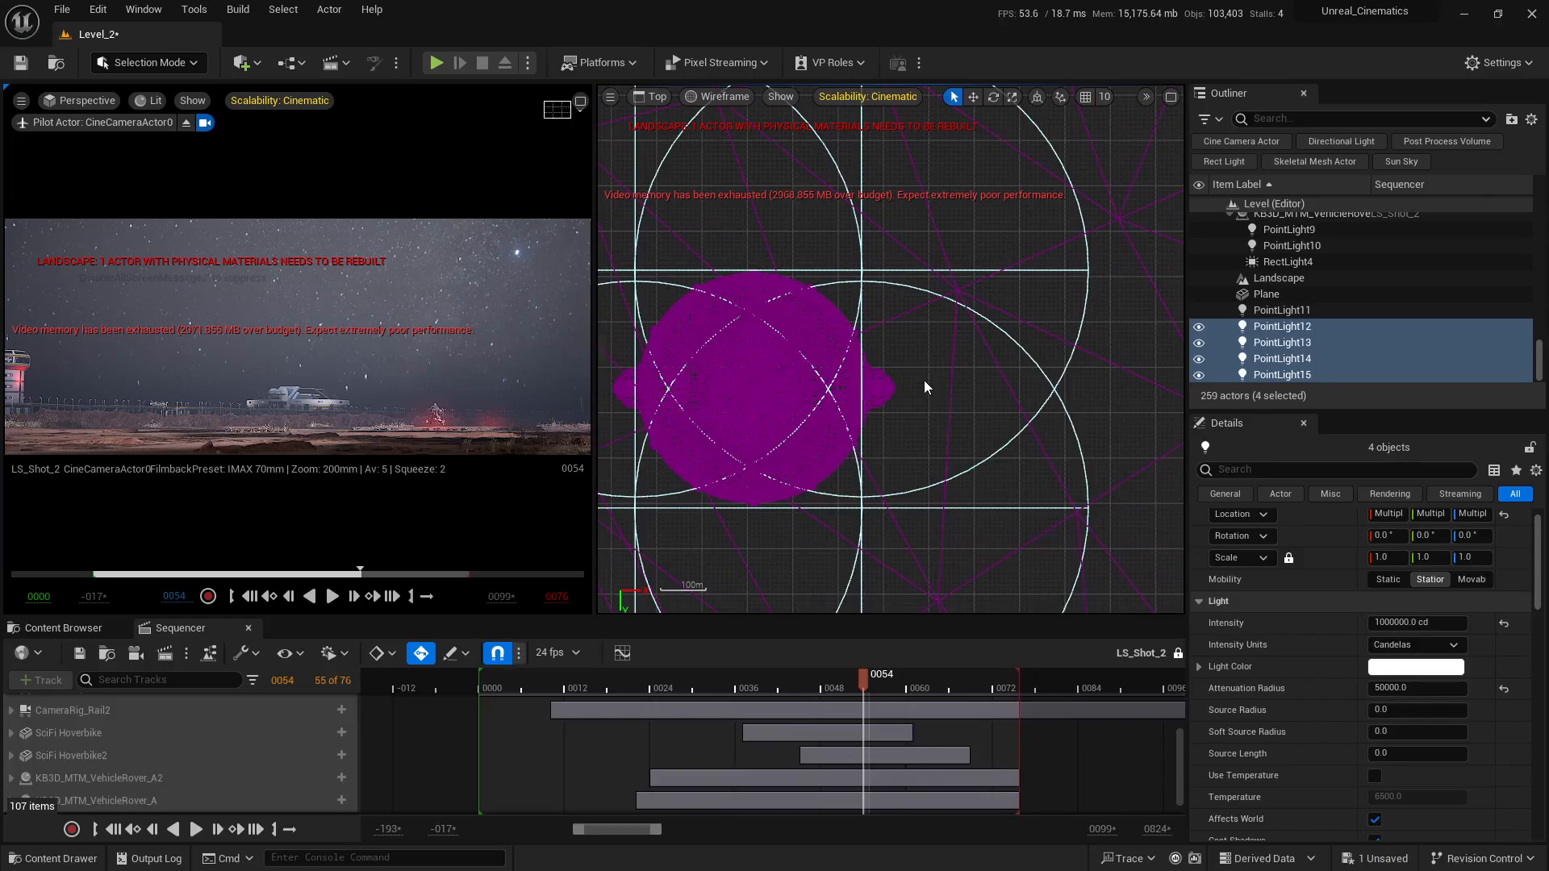
{"action": "key", "text": "alt+g"}
{"action": "key", "text": "Escape"}
{"action": "right_click_drag", "start_coordinate": [1172, 314], "coordinate": [1231, 229]}
{"action": "key", "text": "s"}
{"action": "left_click_drag", "start_coordinate": [869, 681], "coordinate": [793, 686]}
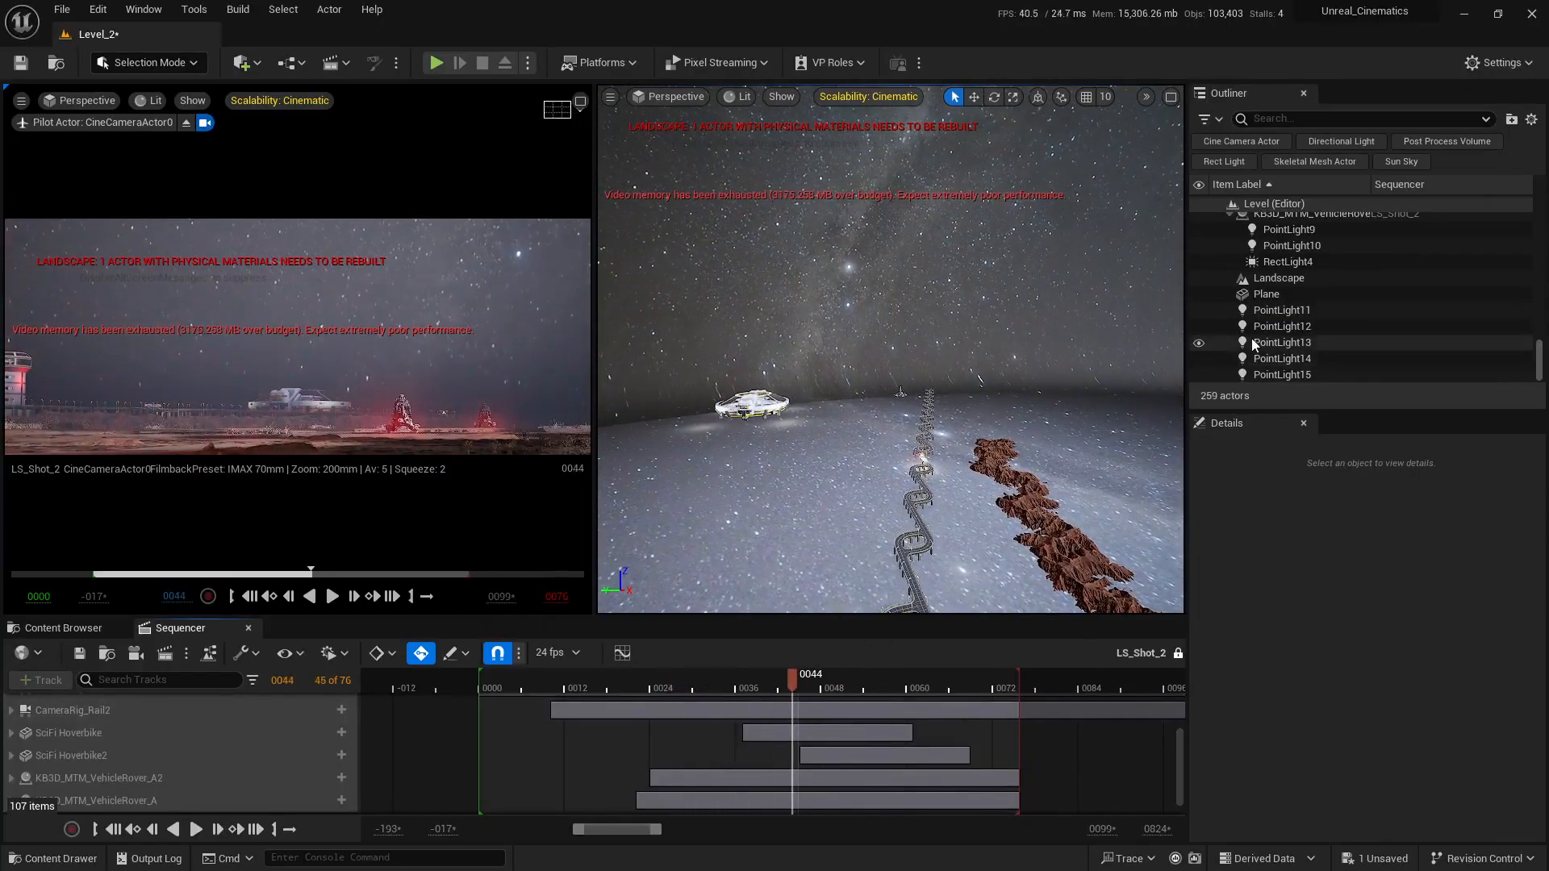
Compare the full-size camera view with PointLight12 through PointLight15 hidden and shown, then restore the split viewports
{"action": "left_click", "coordinate": [1295, 310]}
{"action": "left_click", "coordinate": [1291, 326]}
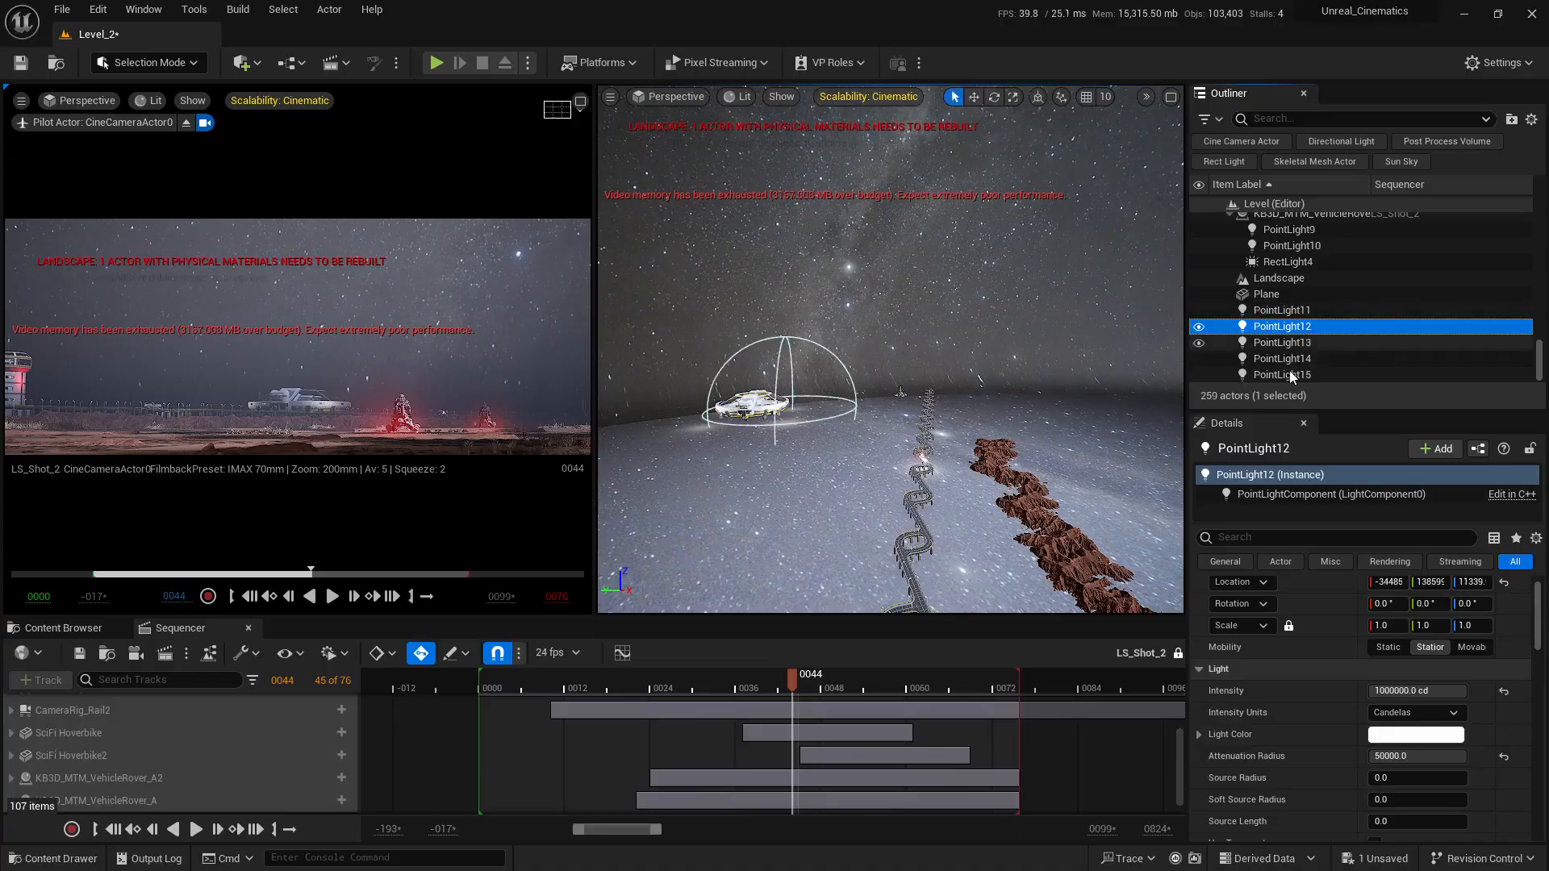
{"action": "left_click", "coordinate": [1287, 374], "text": "shift"}
{"action": "left_click", "coordinate": [581, 103]}
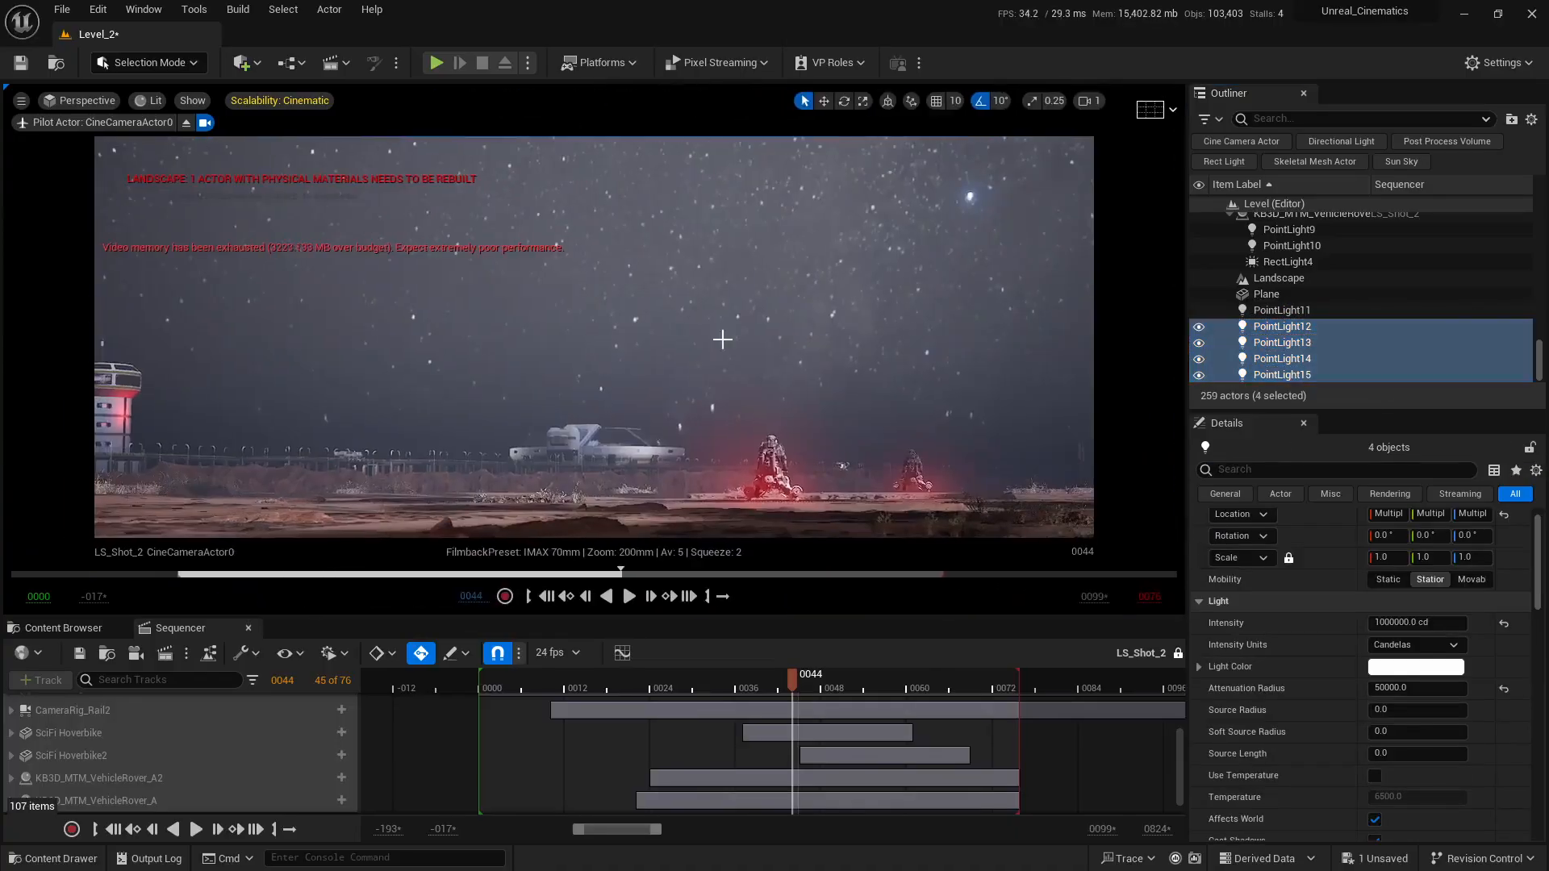
{"action": "left_click", "coordinate": [1198, 376]}
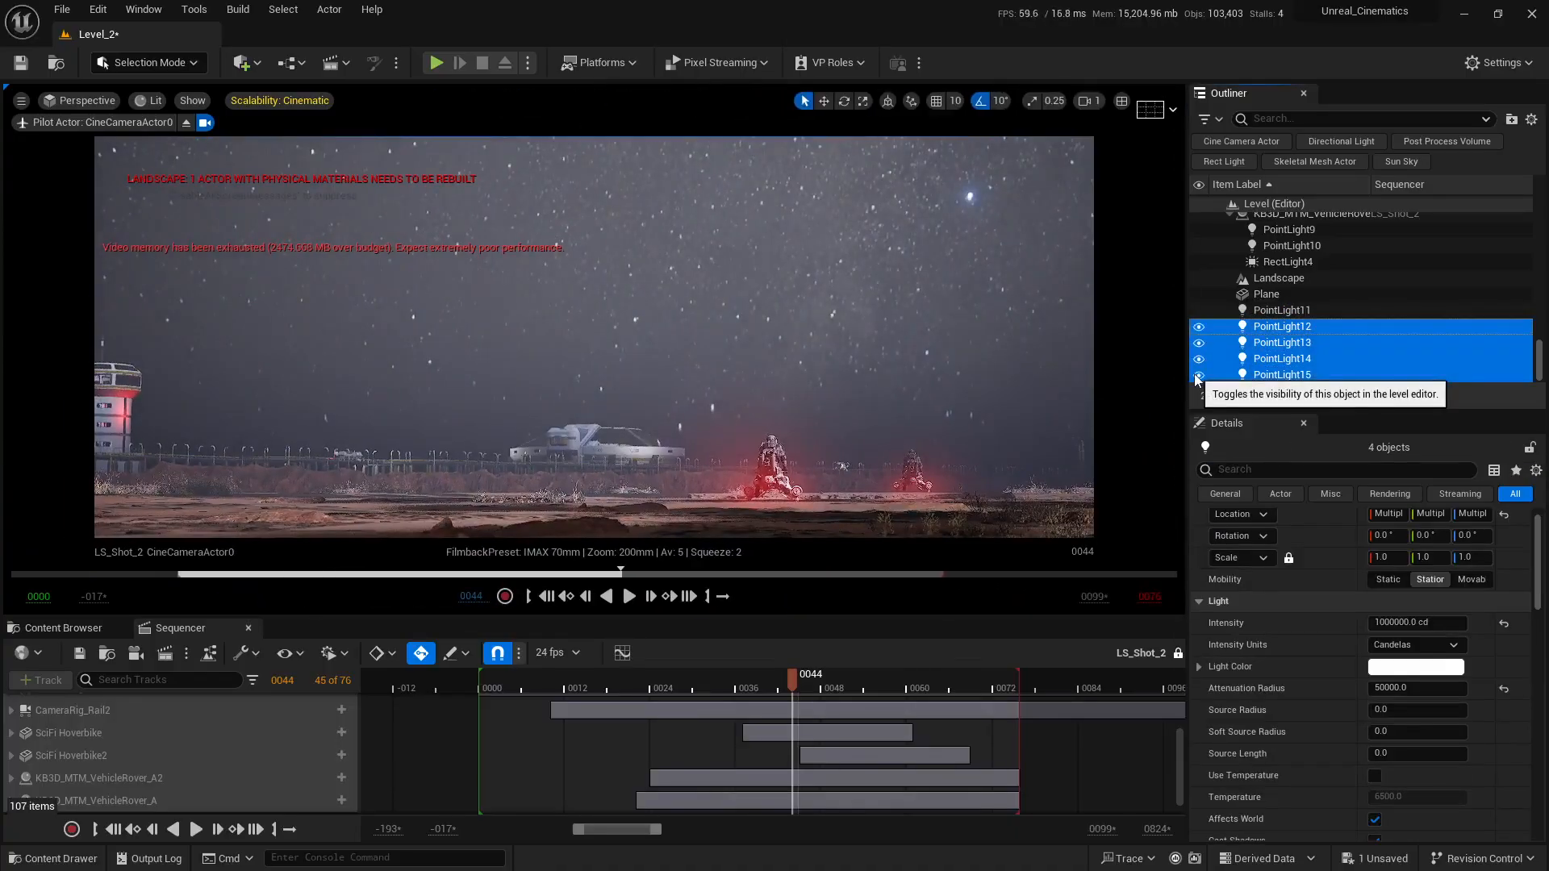
{"action": "left_click", "coordinate": [1198, 376]}
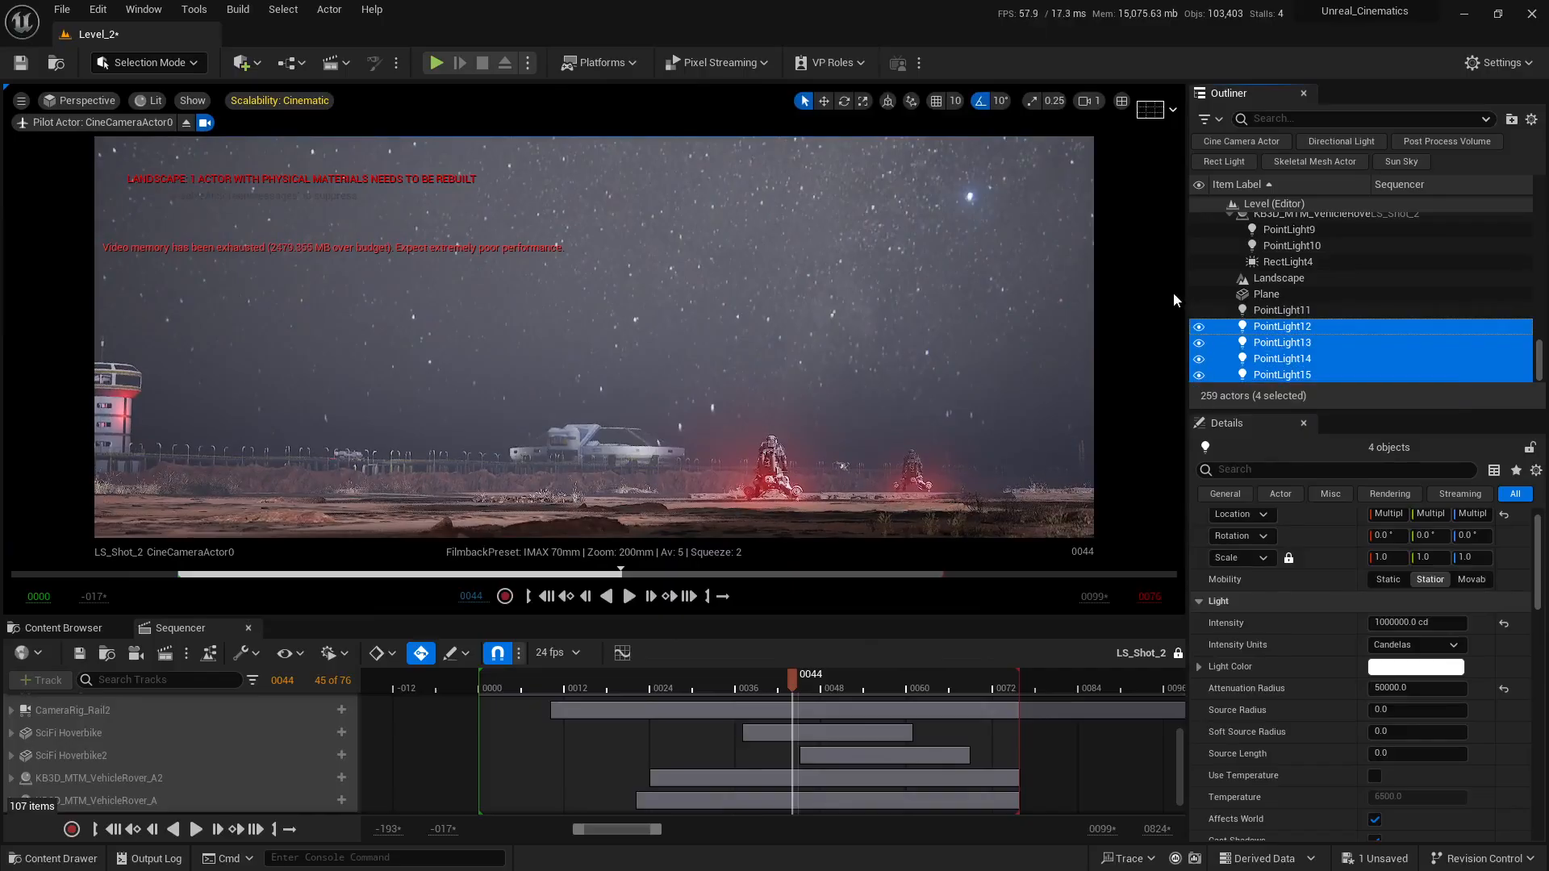
{"action": "left_click", "coordinate": [1121, 102]}
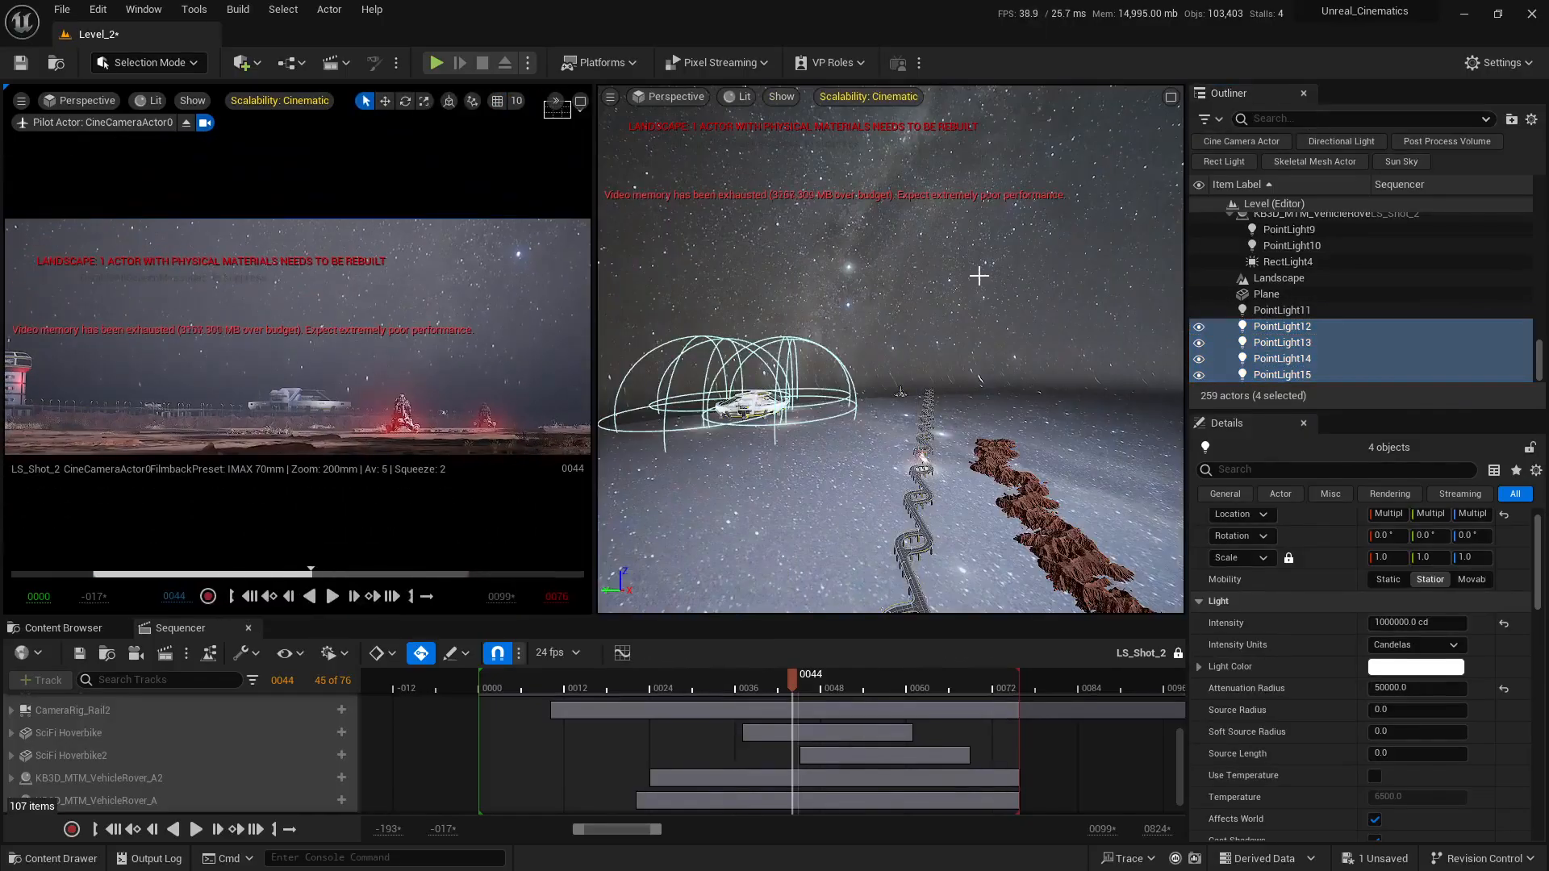
Examine the lit structures in perspective and return the free viewport to the top wireframe view
{"action": "key", "text": "w"}
{"action": "right_click_drag", "start_coordinate": [979, 276], "coordinate": [1055, 337]}
{"action": "key", "text": "w"}
{"action": "key", "text": "s"}
{"action": "key", "text": "w"}
{"action": "key", "text": "alt+j"}
{"action": "scroll", "coordinate": [899, 376], "scroll_direction": "up", "scroll_amount": 1}
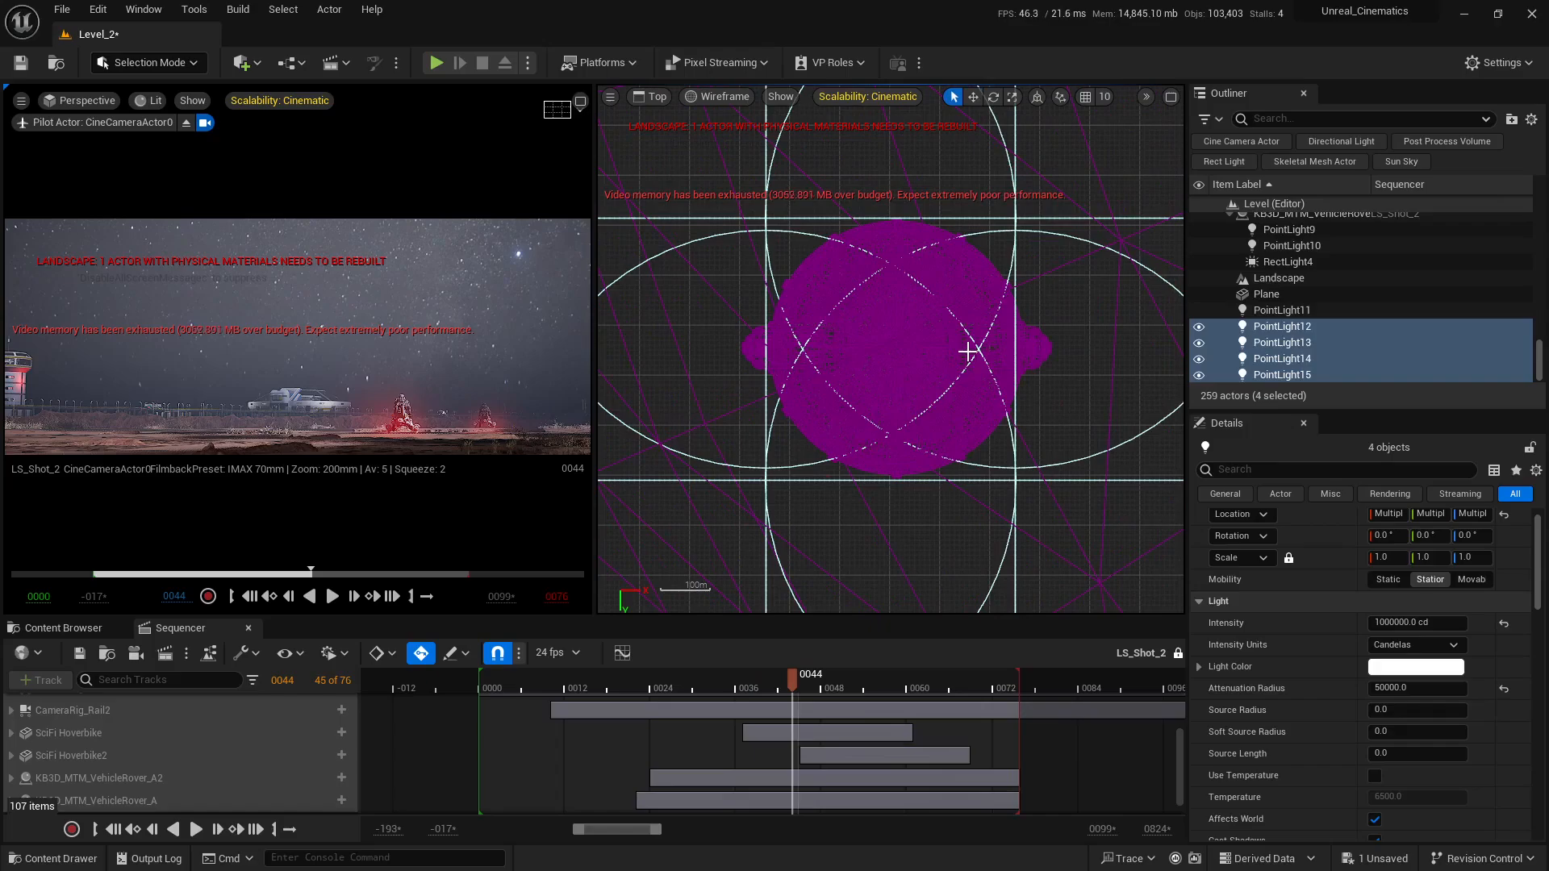
Duplicate the four selected point lights and place the copies around the small star-shaped structure beside the zigzag fence line
{"action": "key", "text": "w"}
{"action": "scroll", "coordinate": [956, 347], "scroll_direction": "down", "scroll_amount": 5}
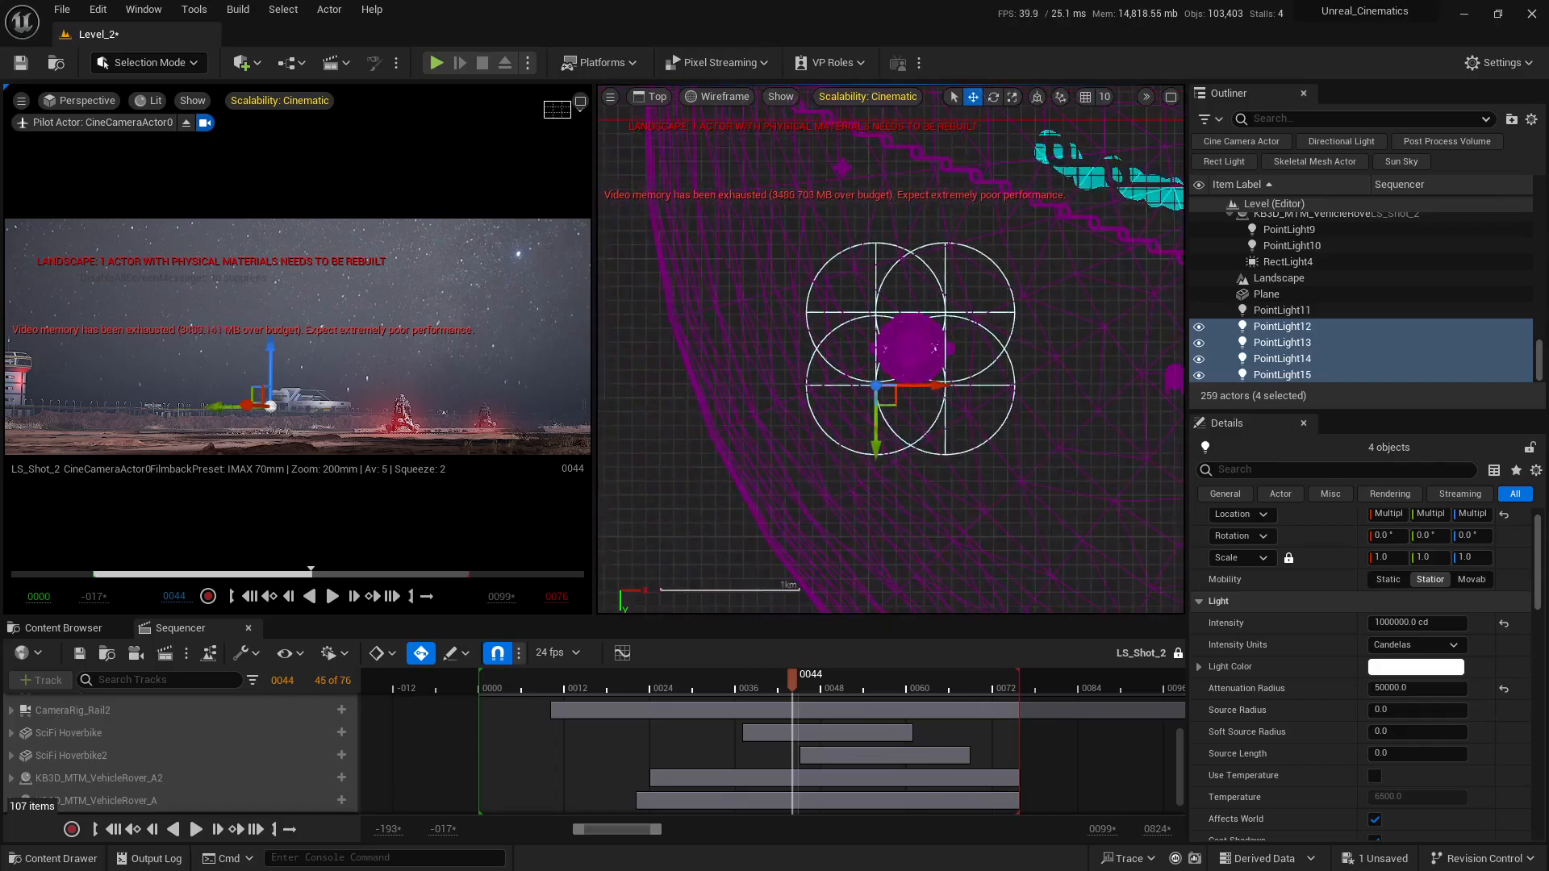
{"action": "right_click_drag", "start_coordinate": [936, 278], "coordinate": [854, 376]}
{"action": "scroll", "coordinate": [780, 402], "scroll_direction": "down", "scroll_amount": 2}
{"action": "scroll", "coordinate": [830, 491], "scroll_direction": "up", "scroll_amount": 2}
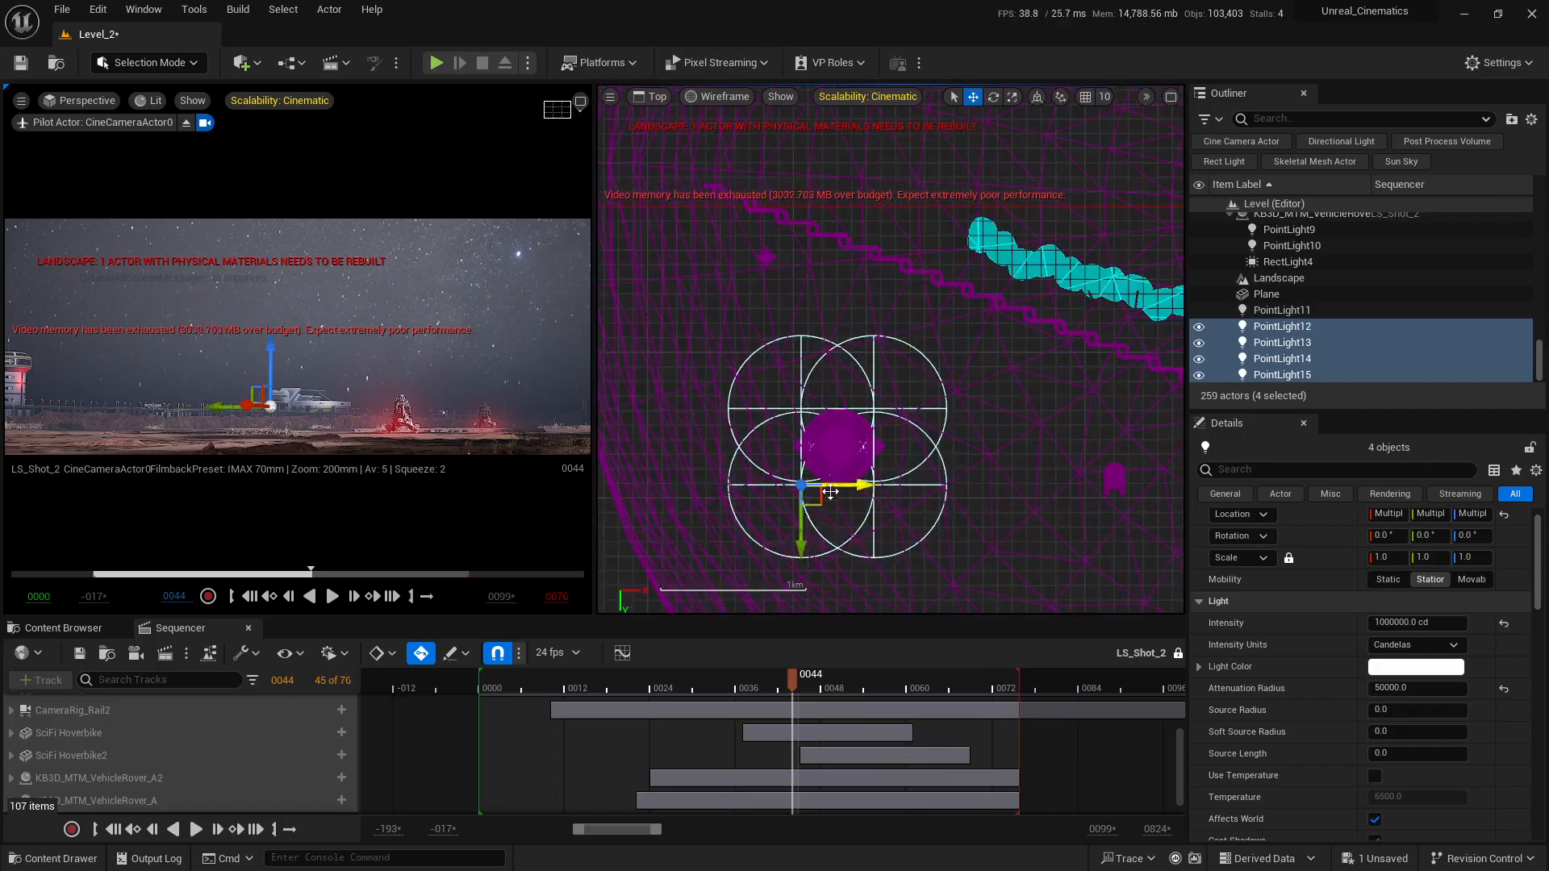
{"action": "left_click_drag", "start_coordinate": [820, 504], "coordinate": [748, 318], "text": "alt"}
{"action": "scroll", "coordinate": [847, 404], "scroll_direction": "up", "scroll_amount": 3}
{"action": "left_click", "coordinate": [799, 263]}
{"action": "right_click_drag", "start_coordinate": [802, 254], "coordinate": [920, 400]}
{"action": "key", "text": "ctrl+z"}
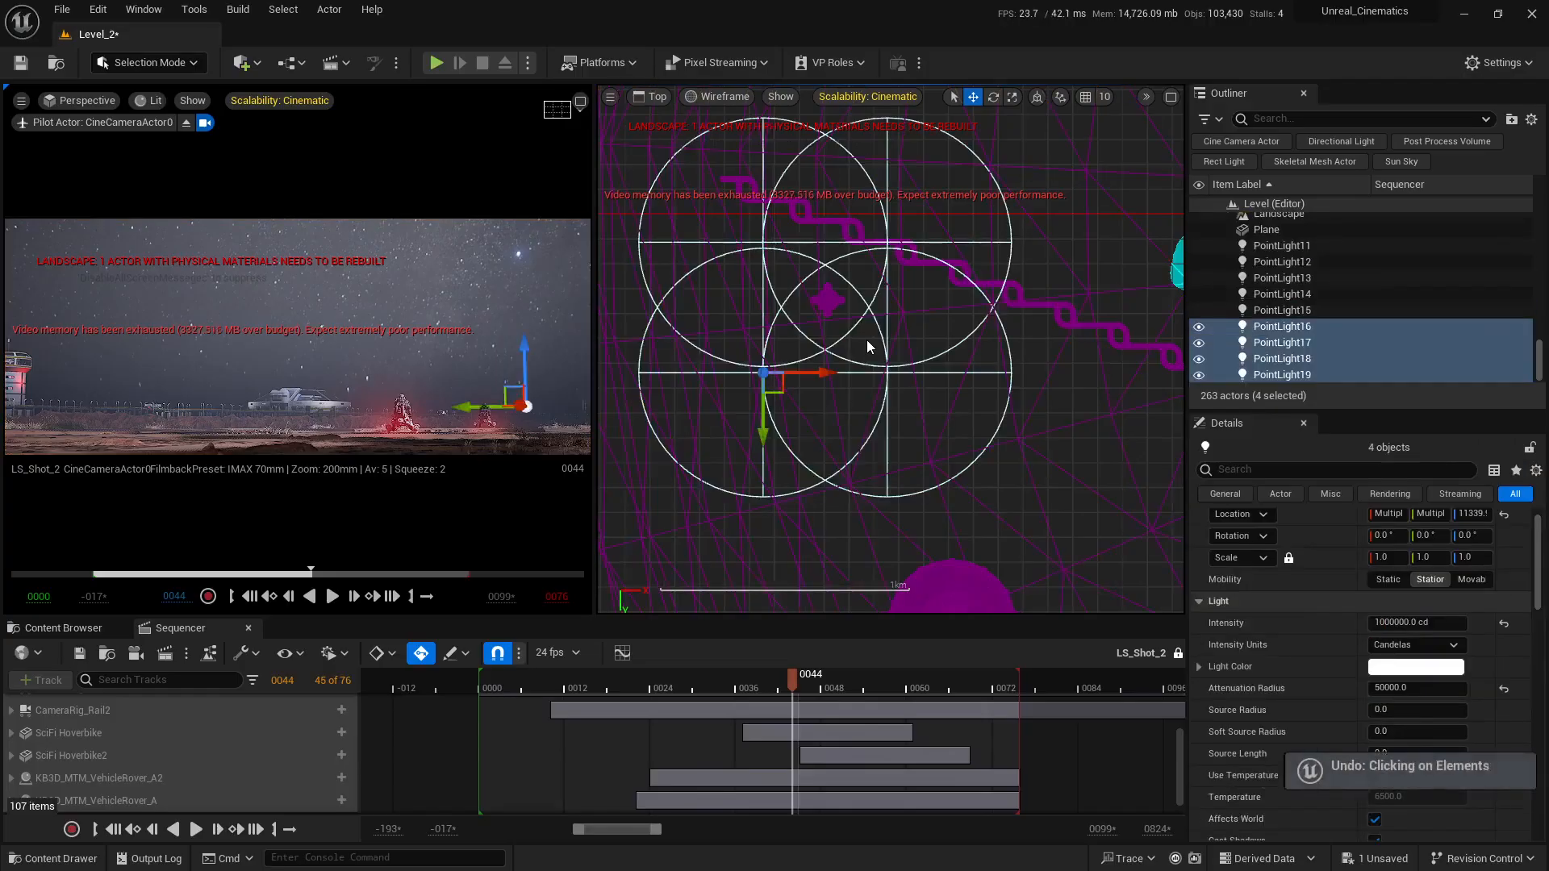
{"action": "scroll", "coordinate": [829, 310], "scroll_direction": "up", "scroll_amount": 2}
{"action": "right_click_drag", "start_coordinate": [829, 311], "coordinate": [881, 398]}
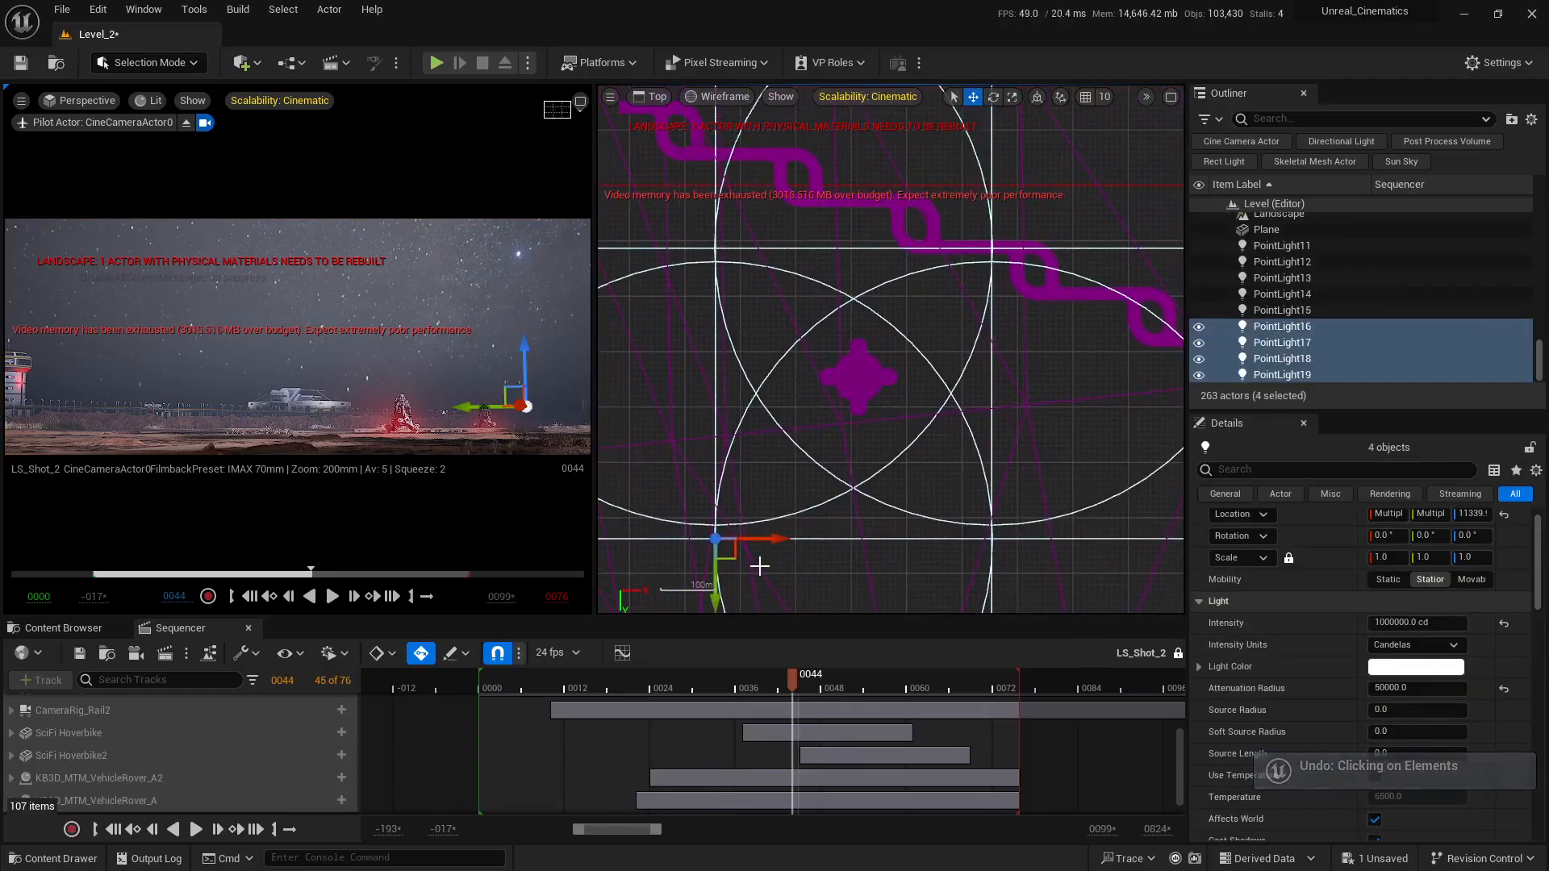
Shift the four selected copied point lights so they surround the star-shaped structure more evenly in the top view
{"action": "right_click_drag", "start_coordinate": [745, 577], "coordinate": [792, 511]}
{"action": "mouse_move", "coordinate": [792, 511]}
{"action": "left_mouse_down"}
{"action": "mouse_move", "coordinate": [827, 468]}
{"action": "mouse_move", "coordinate": [806, 454]}
{"action": "mouse_move", "coordinate": [784, 484]}
{"action": "left_mouse_up"}
{"action": "scroll", "coordinate": [840, 457], "scroll_direction": "down", "scroll_amount": 2}
{"action": "scroll", "coordinate": [890, 442], "scroll_direction": "down", "scroll_amount": 3}
{"action": "scroll", "coordinate": [894, 429], "scroll_direction": "up", "scroll_amount": 2}
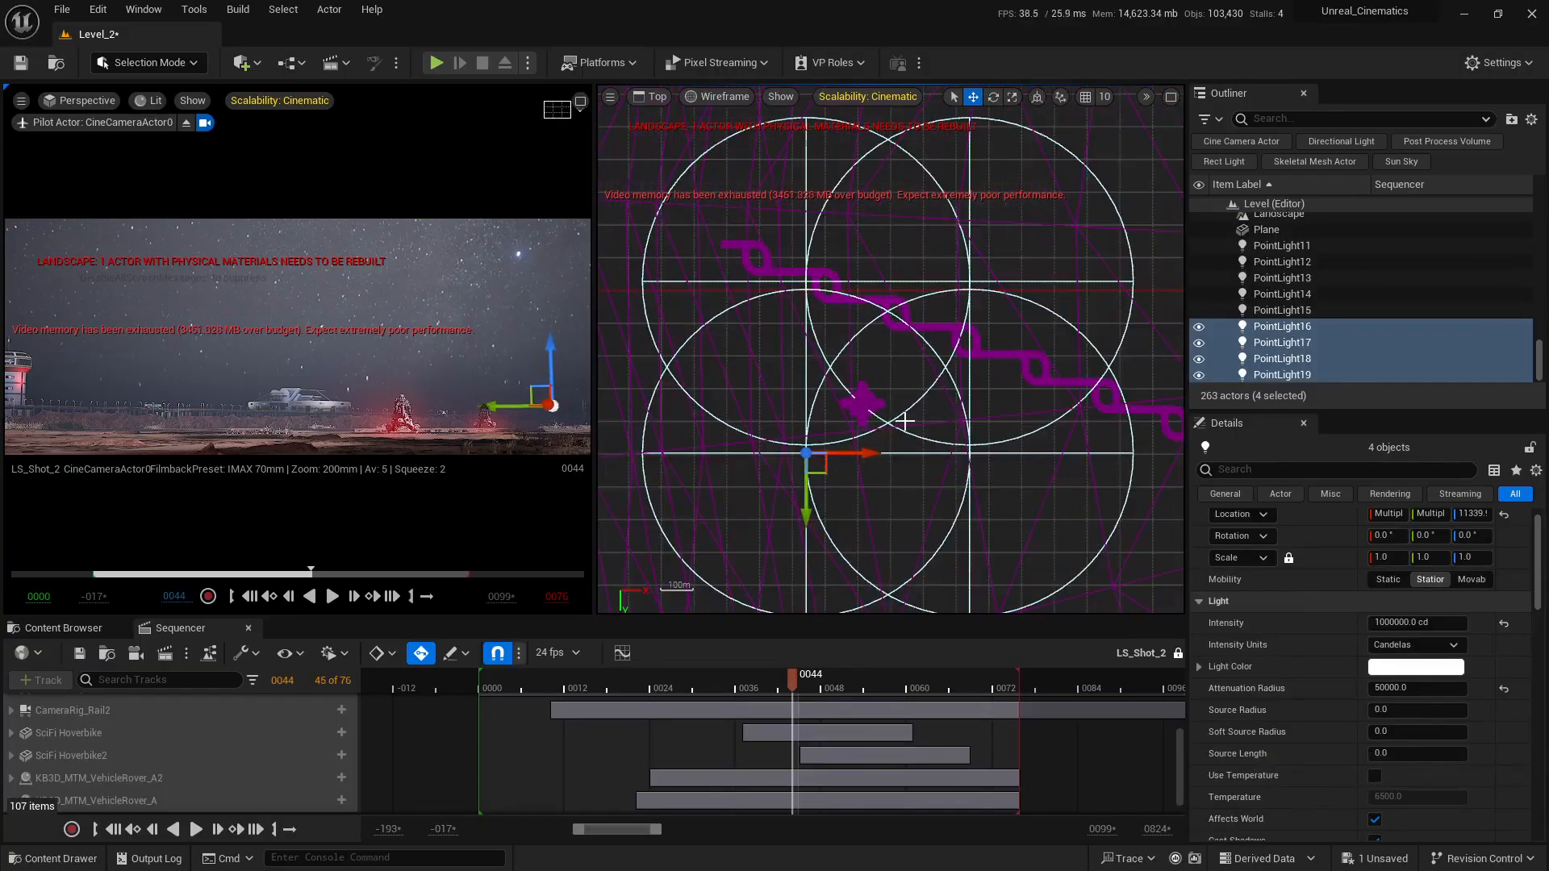
{"action": "left_click_drag", "start_coordinate": [818, 472], "coordinate": [789, 498]}
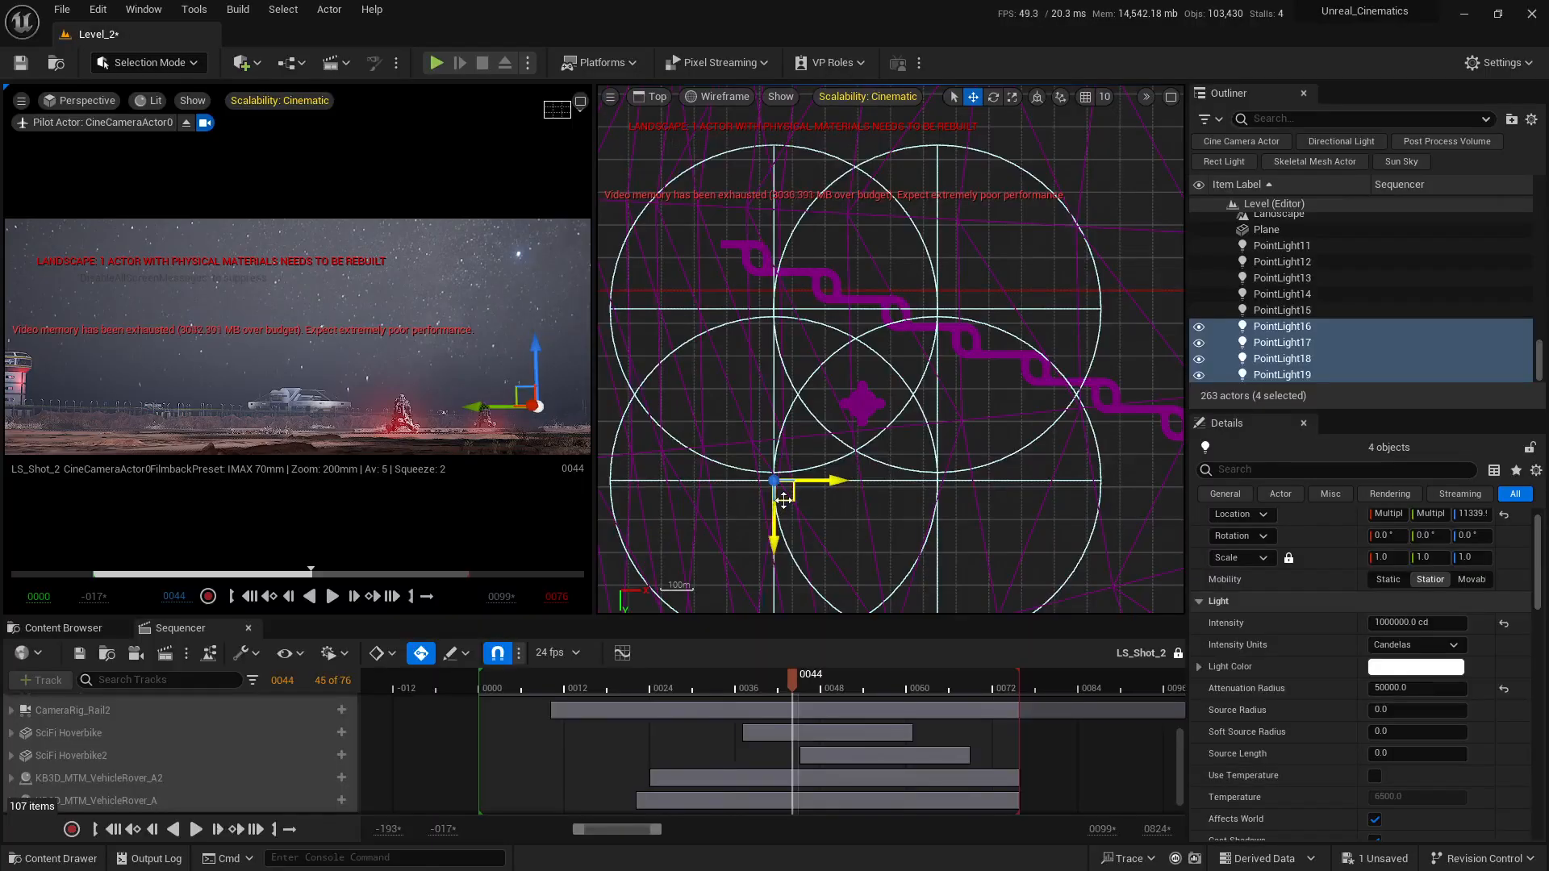
Delete PointLight17 through PointLight19 and select the remaining copy, PointLight16
{"action": "left_click", "coordinate": [1291, 343]}
{"action": "left_click", "coordinate": [1299, 375], "text": "shift"}
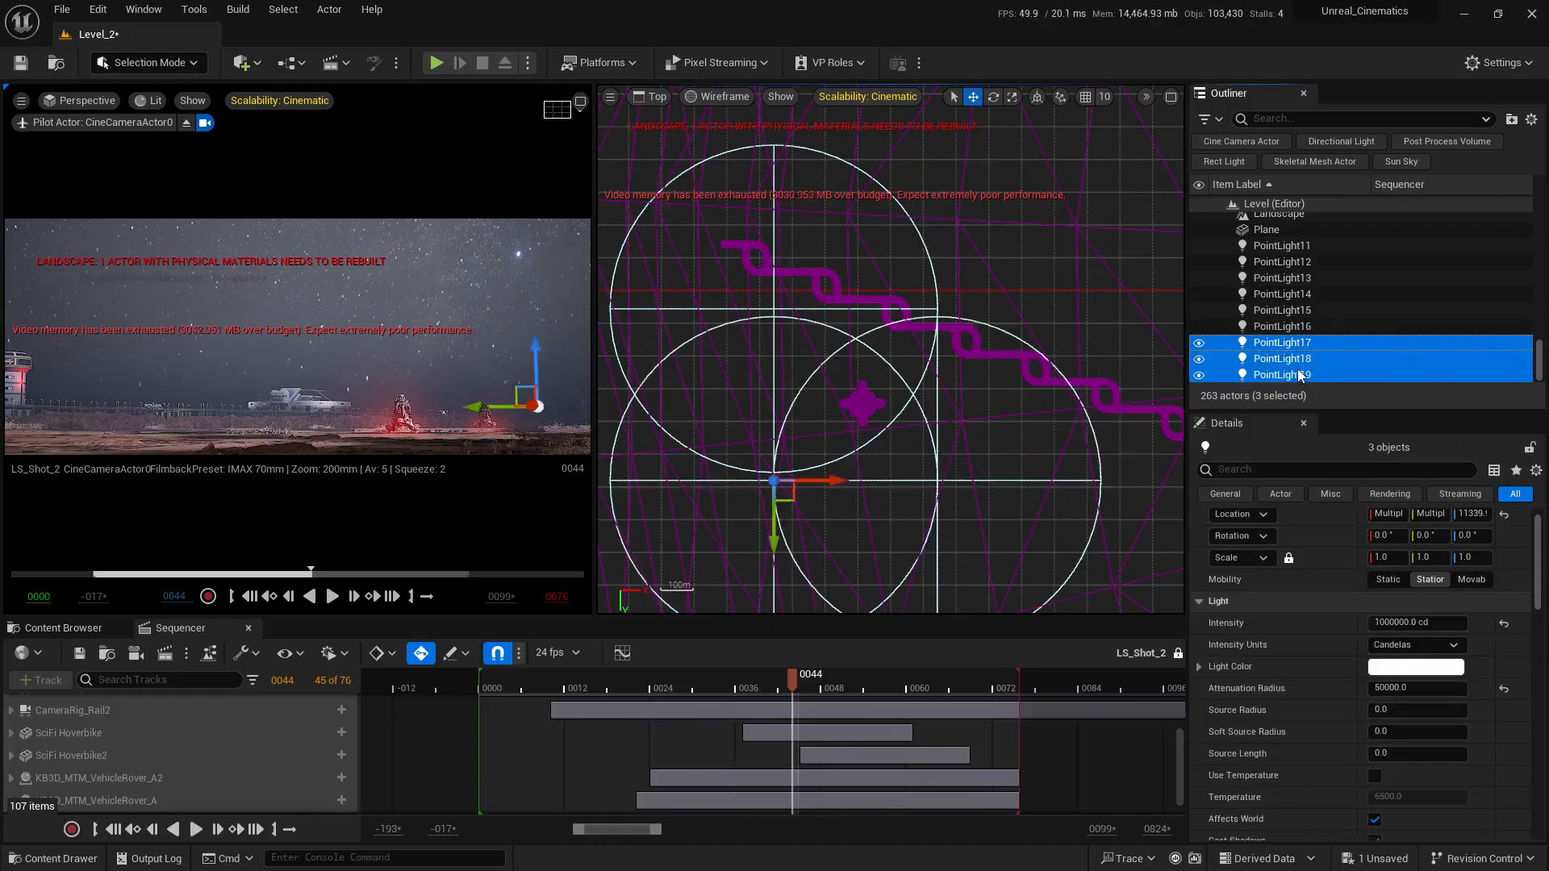
{"action": "key", "text": "Delete"}
{"action": "left_click", "coordinate": [1291, 374]}
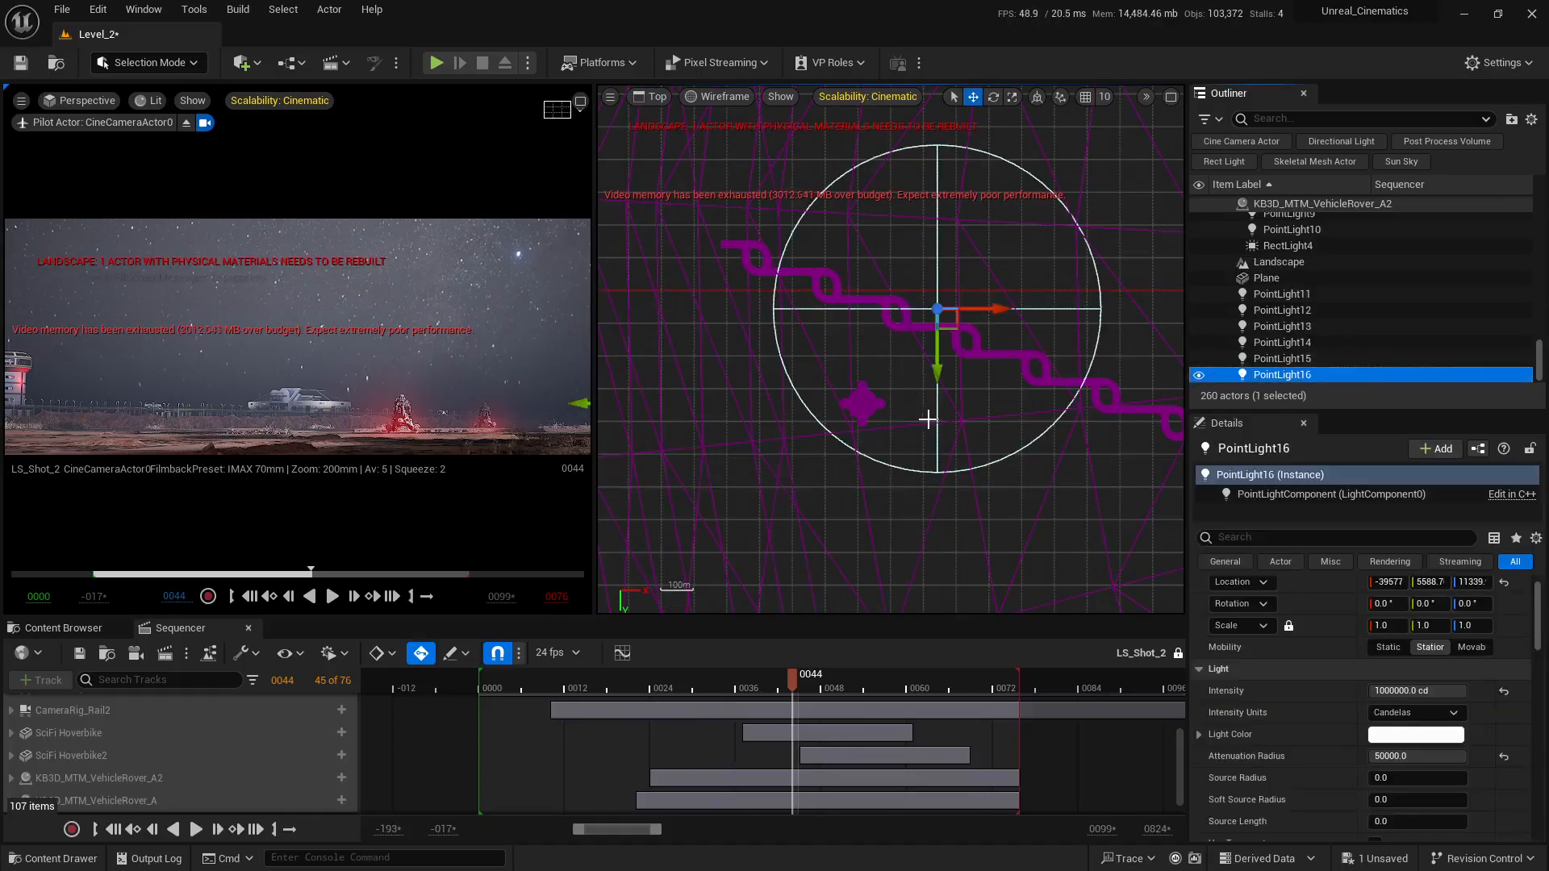
Move PointLight16 close to the star-shaped structure, into the gap between its upper and right arms in the top view
{"action": "scroll", "coordinate": [943, 393], "scroll_direction": "up", "scroll_amount": 2}
{"action": "scroll", "coordinate": [945, 394], "scroll_direction": "up", "scroll_amount": 3}
{"action": "right_click_drag", "start_coordinate": [944, 393], "coordinate": [1008, 413]}
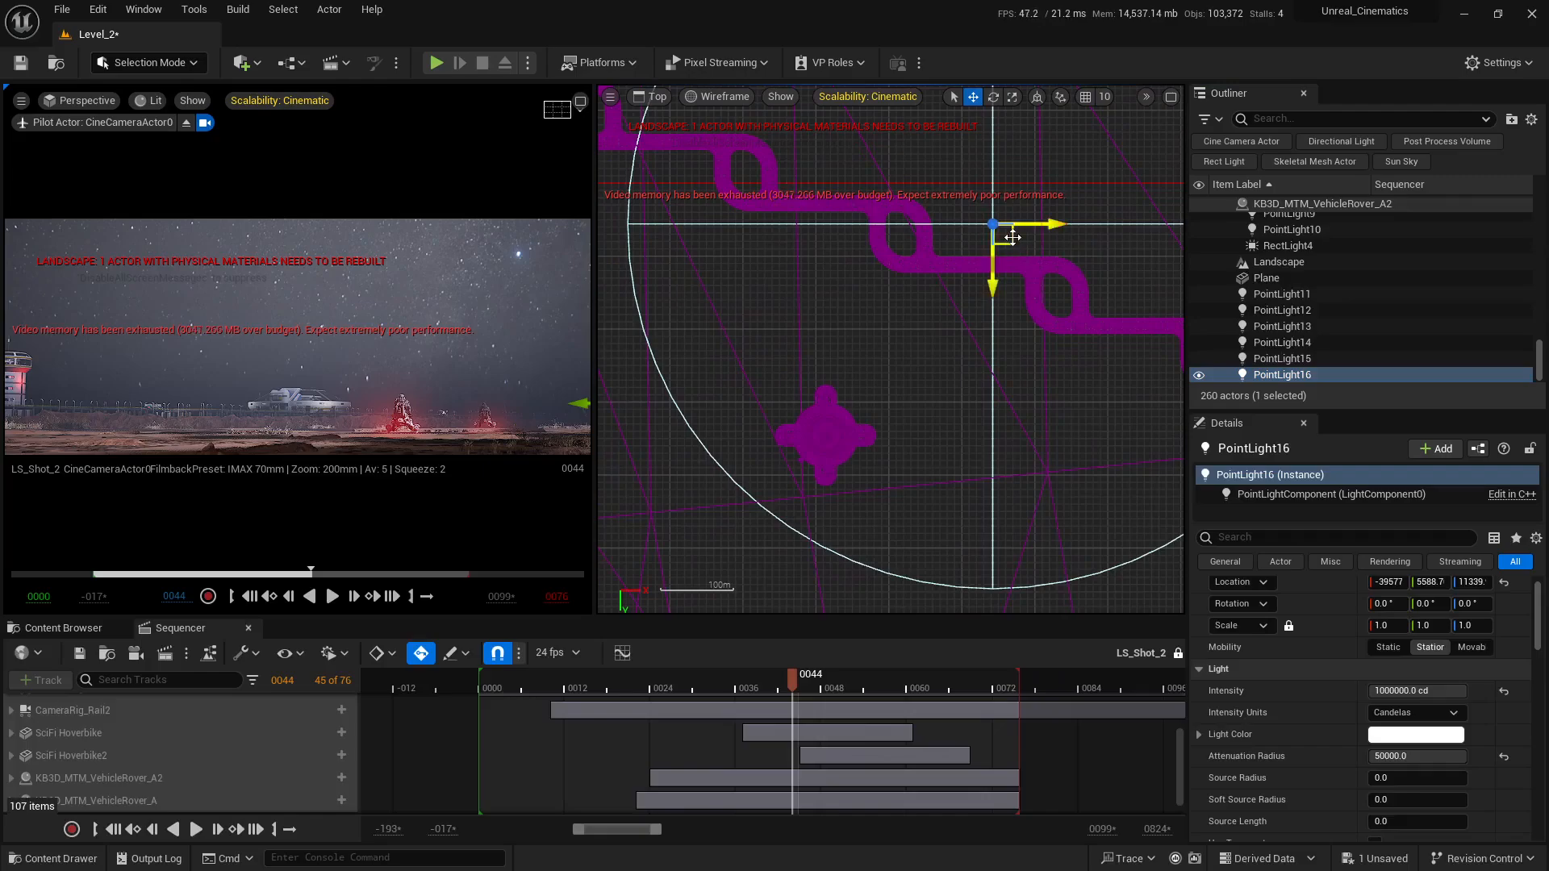
{"action": "left_click_drag", "start_coordinate": [1012, 237], "coordinate": [879, 390]}
{"action": "scroll", "coordinate": [824, 438], "scroll_direction": "up", "scroll_amount": 4}
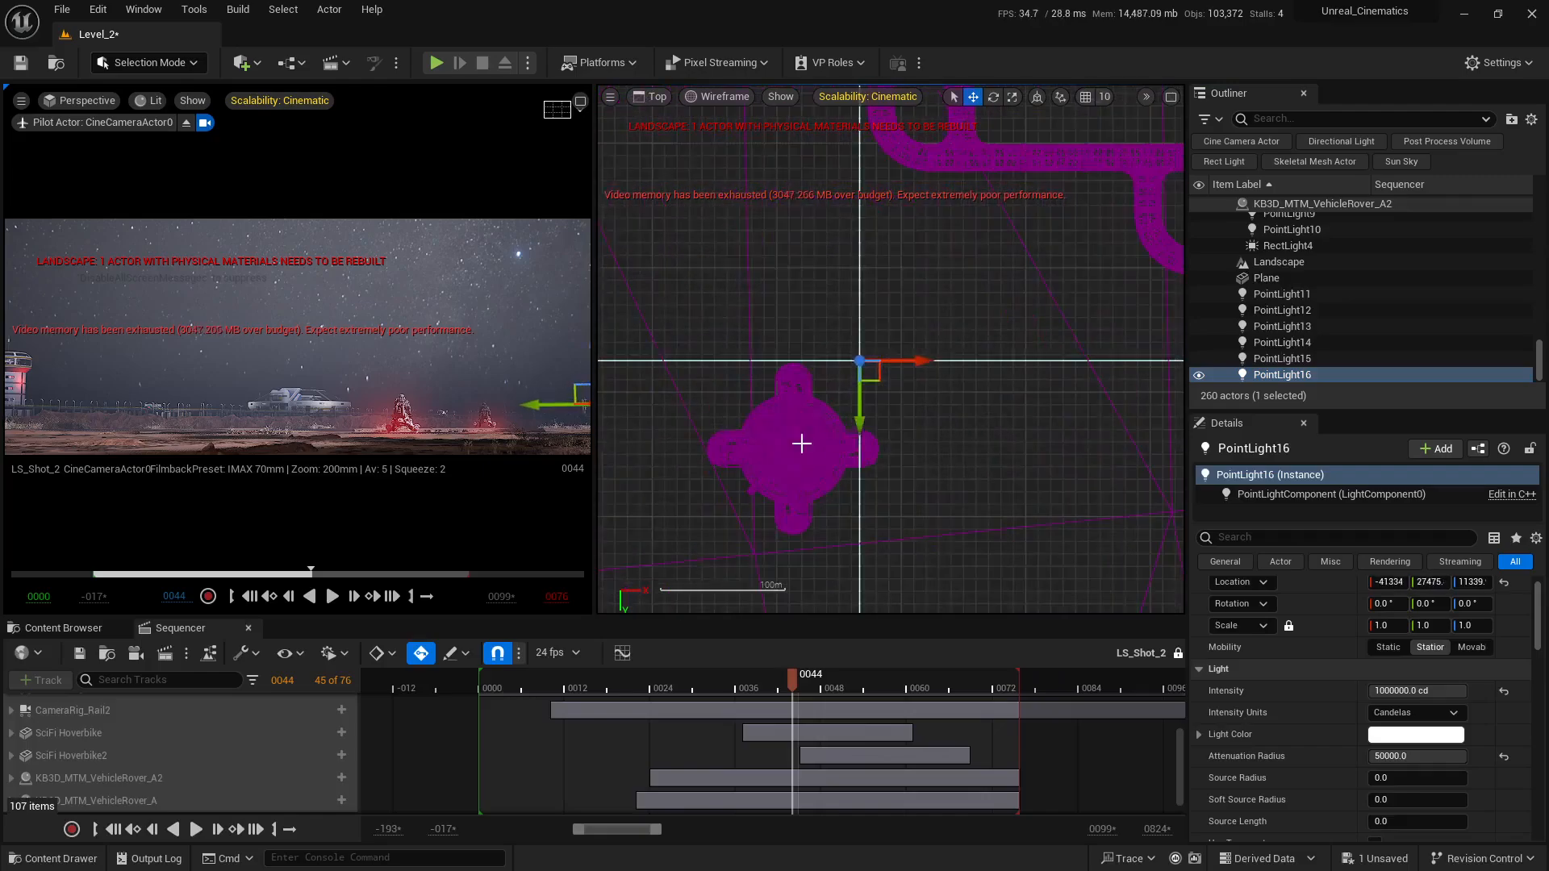
{"action": "right_click_drag", "start_coordinate": [783, 432], "coordinate": [833, 392]}
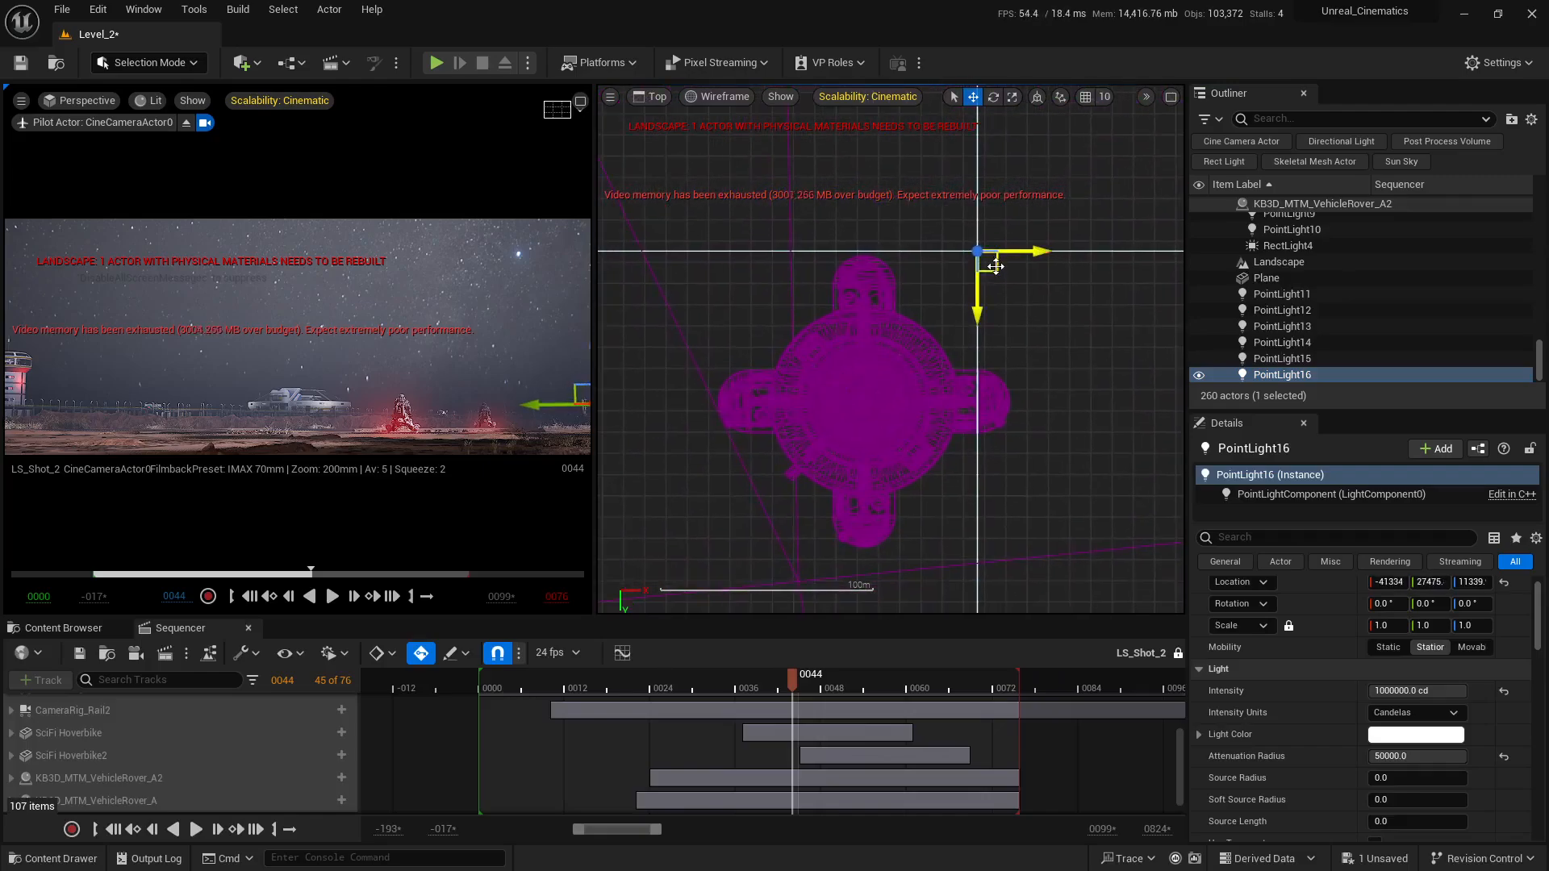
{"action": "left_click_drag", "start_coordinate": [996, 267], "coordinate": [976, 324]}
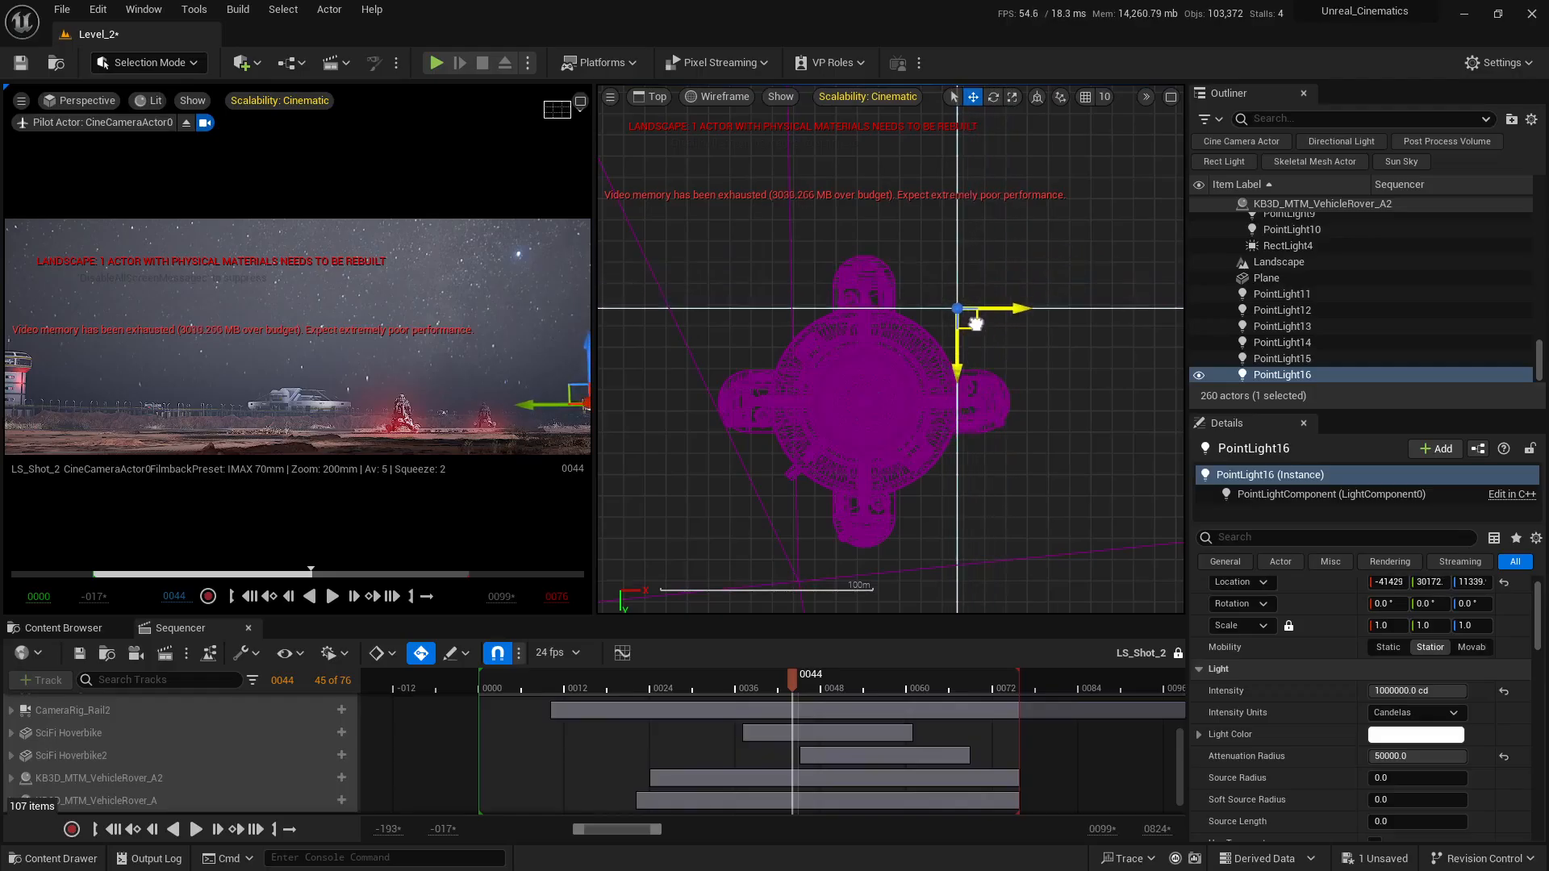
Duplicate PointLight16 across to the upper-left gap, then duplicate both lights to the lower gaps of the star-shaped structure
{"action": "left_click_drag", "start_coordinate": [1009, 309], "coordinate": [825, 309], "text": "alt"}
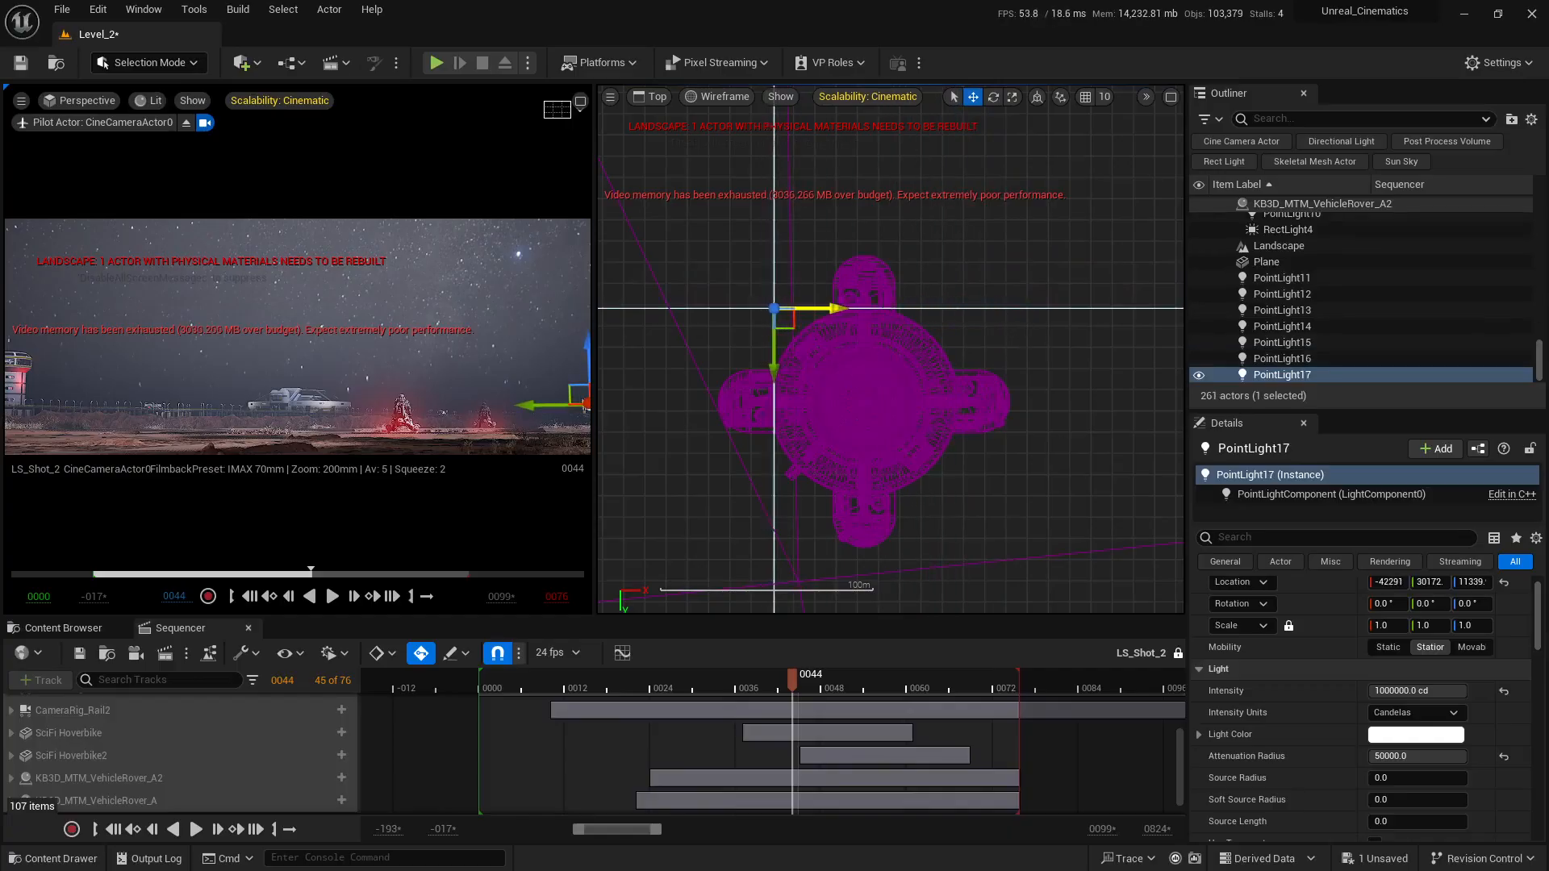
{"action": "left_click", "coordinate": [1313, 359], "text": "ctrl"}
{"action": "key", "text": "f"}
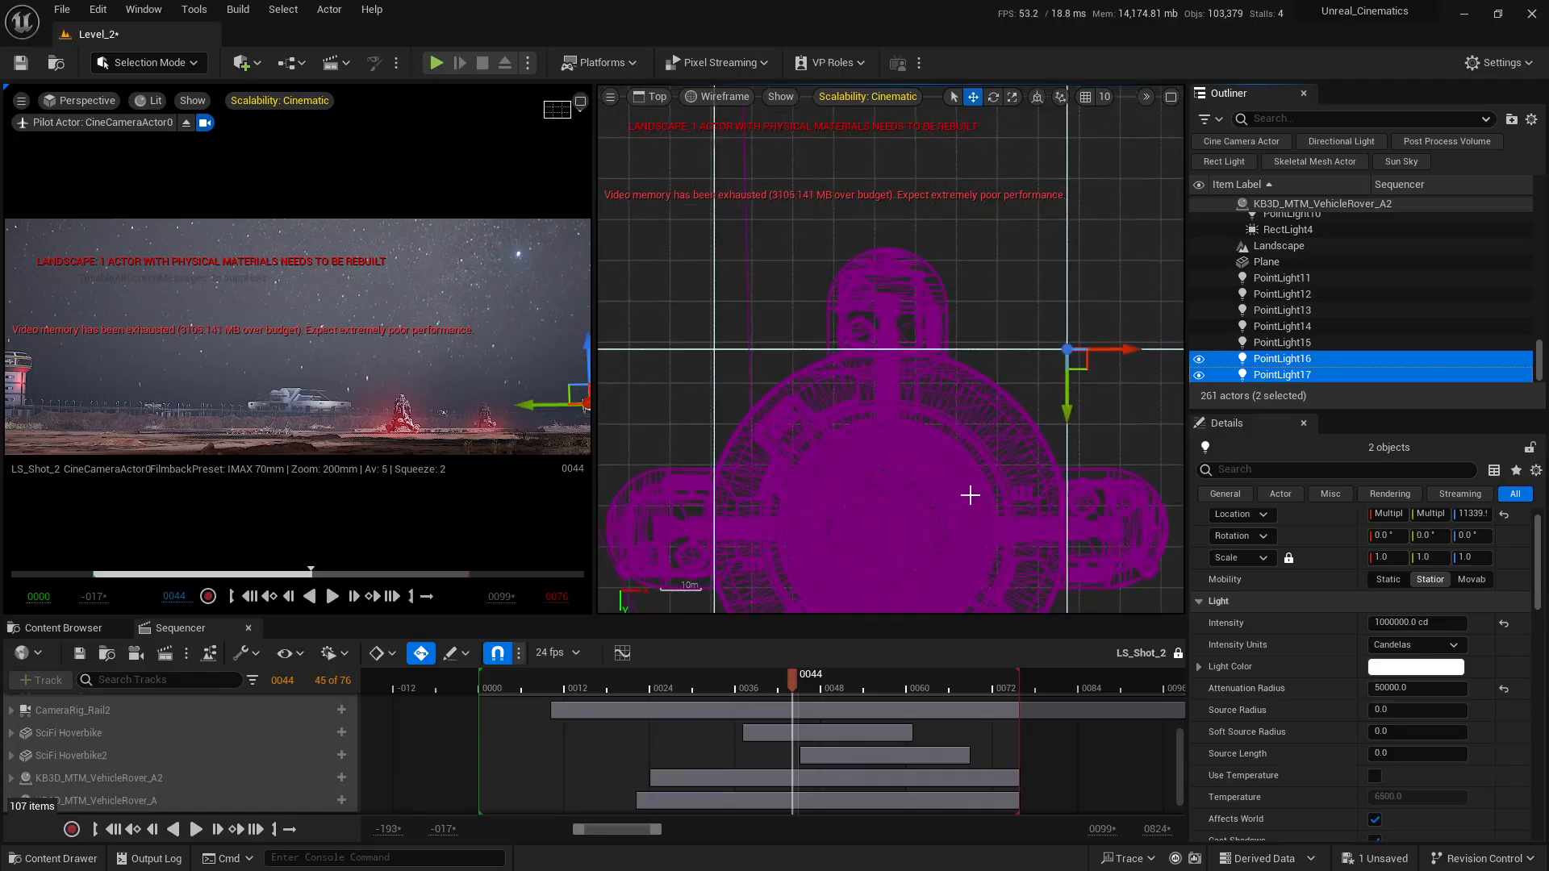
{"action": "scroll", "coordinate": [943, 482], "scroll_direction": "down", "scroll_amount": 4}
{"action": "right_click_drag", "start_coordinate": [943, 488], "coordinate": [909, 325]}
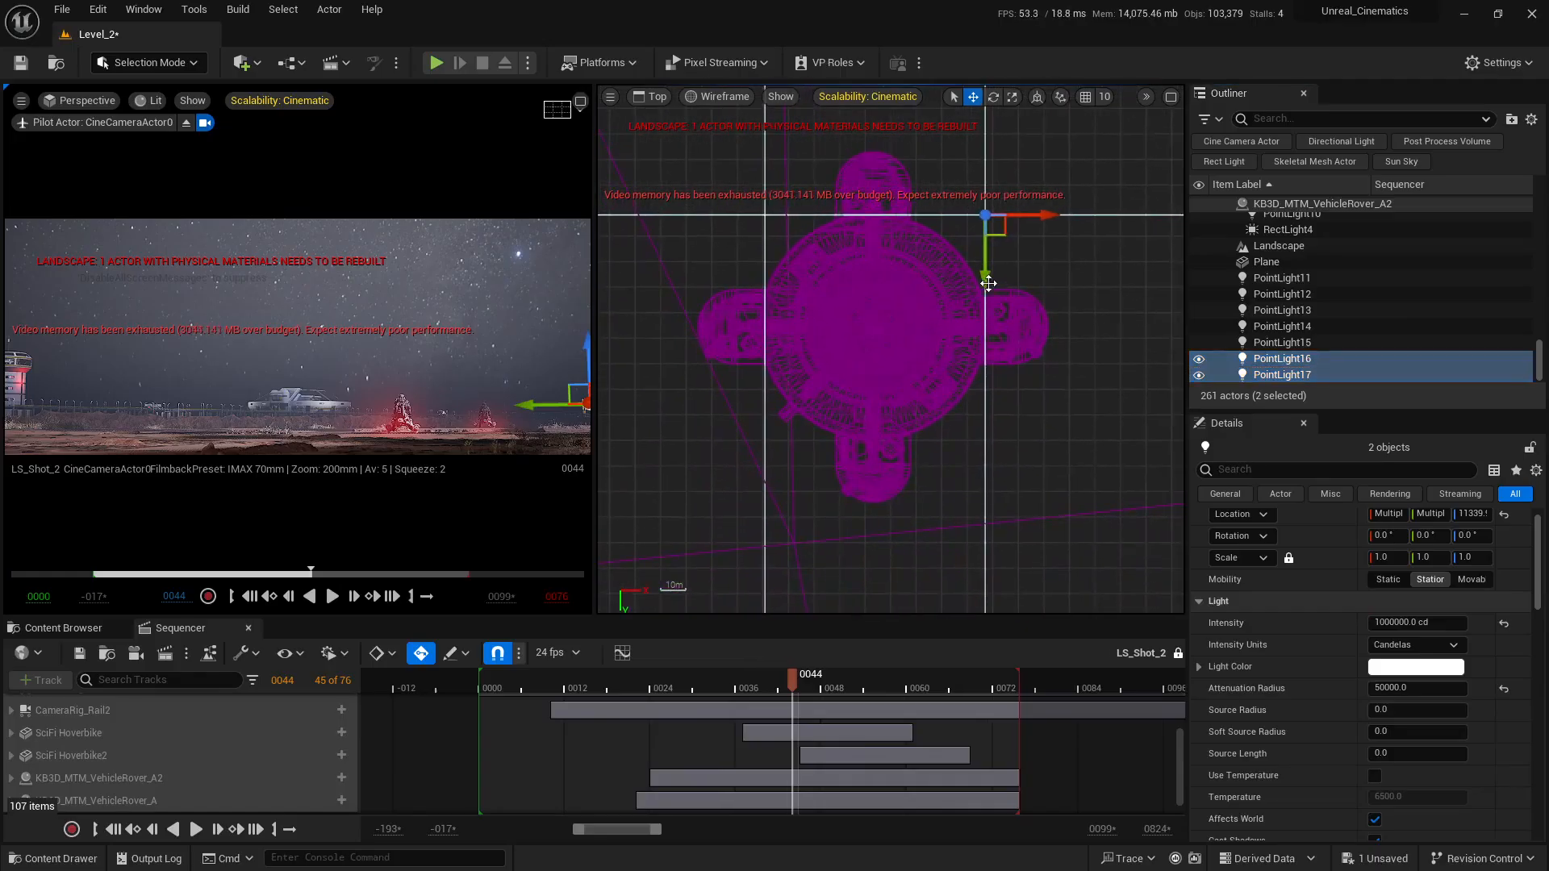
{"action": "left_click_drag", "start_coordinate": [986, 281], "coordinate": [987, 498], "text": "alt"}
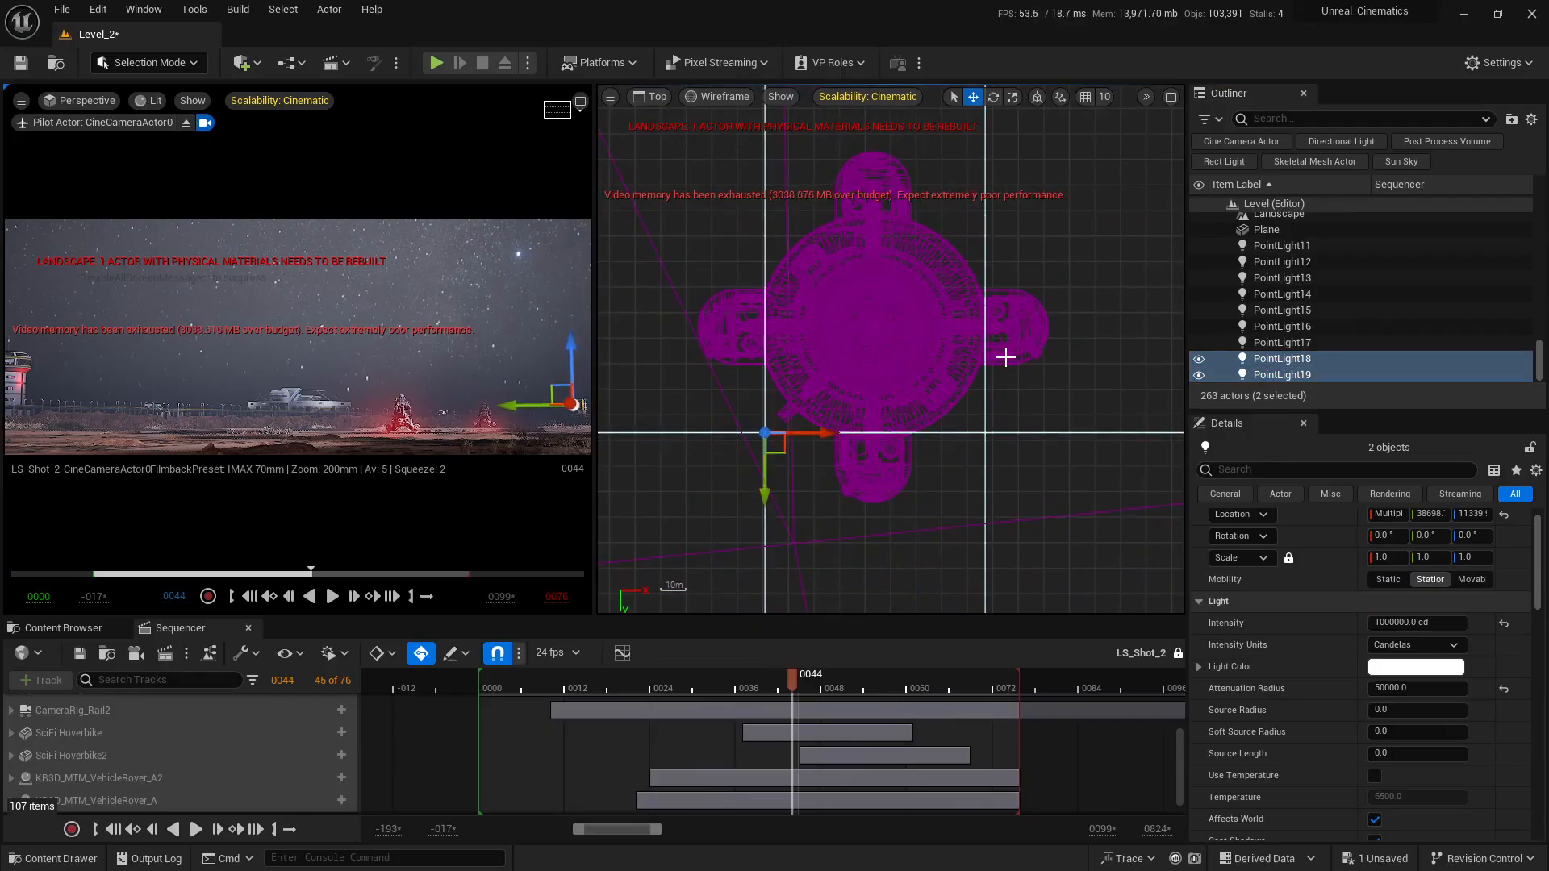
Select PointLight16 through PointLight19 in the perspective view and lower them beside the tower to a Z location of about 6913
{"action": "right_click_drag", "start_coordinate": [1054, 364], "coordinate": [960, 291]}
{"action": "key", "text": "alt+g"}
{"action": "key", "text": "f"}
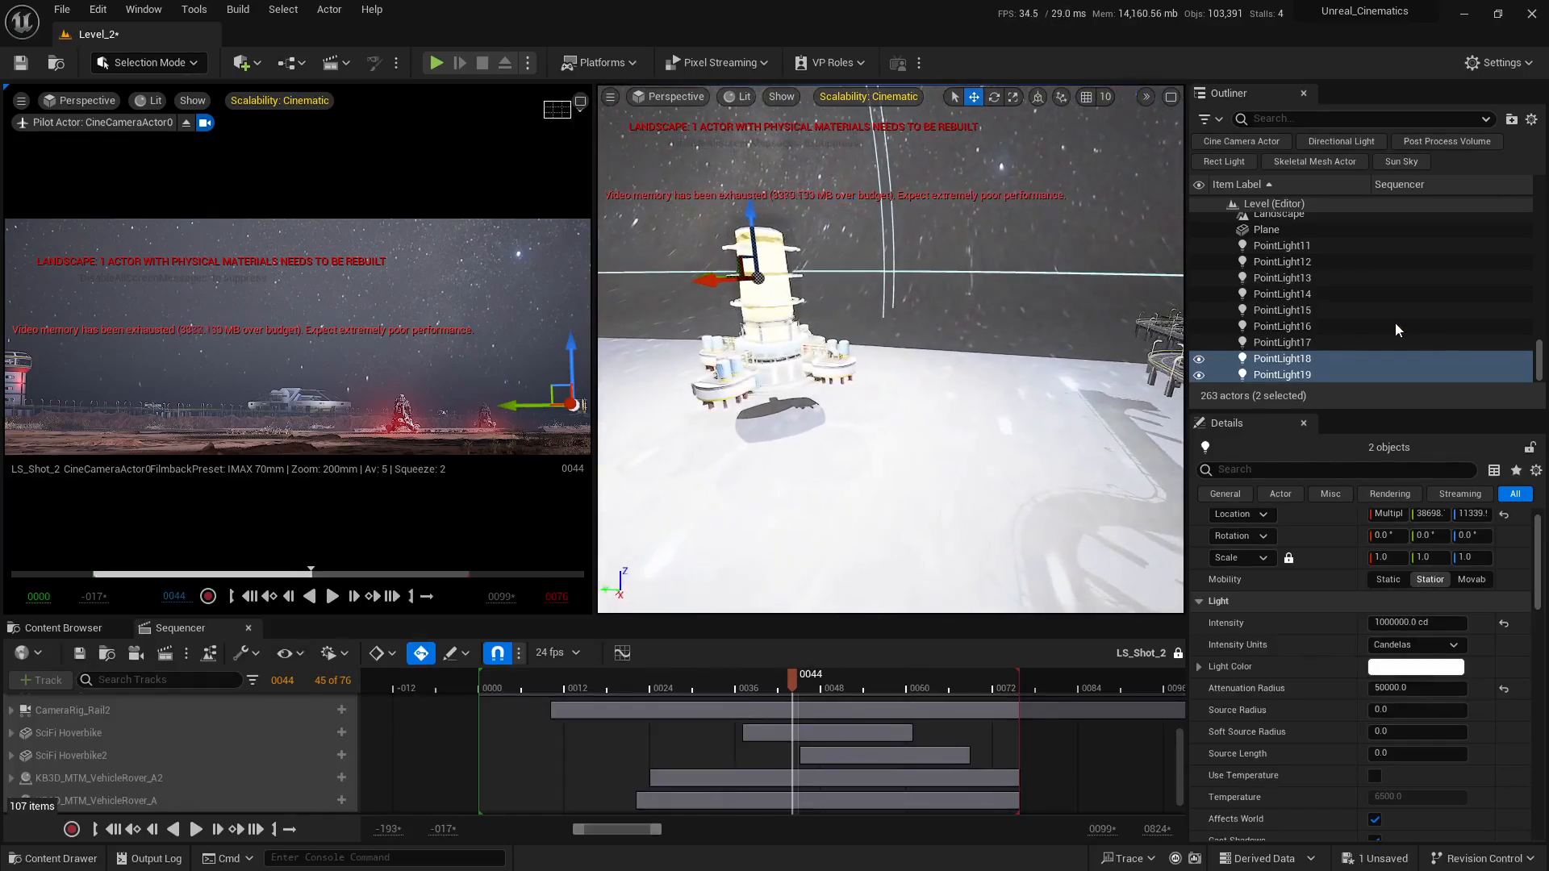
{"action": "left_click", "coordinate": [1282, 326], "text": "shift"}
{"action": "key", "text": "f"}
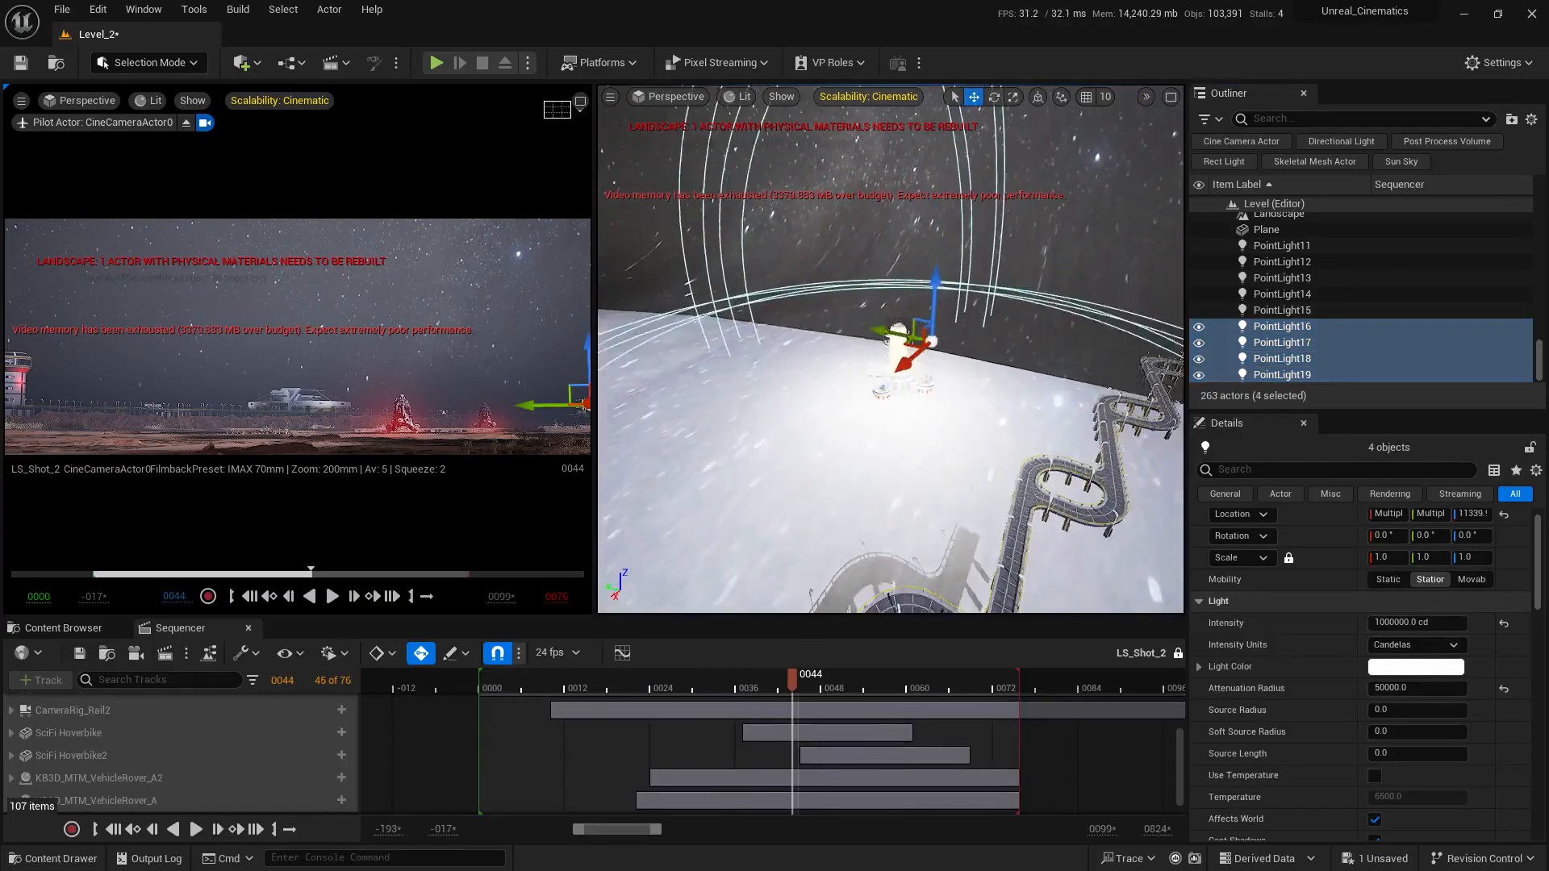
{"action": "right_click_drag", "start_coordinate": [940, 326], "coordinate": [955, 315]}
{"action": "key", "text": "w"}
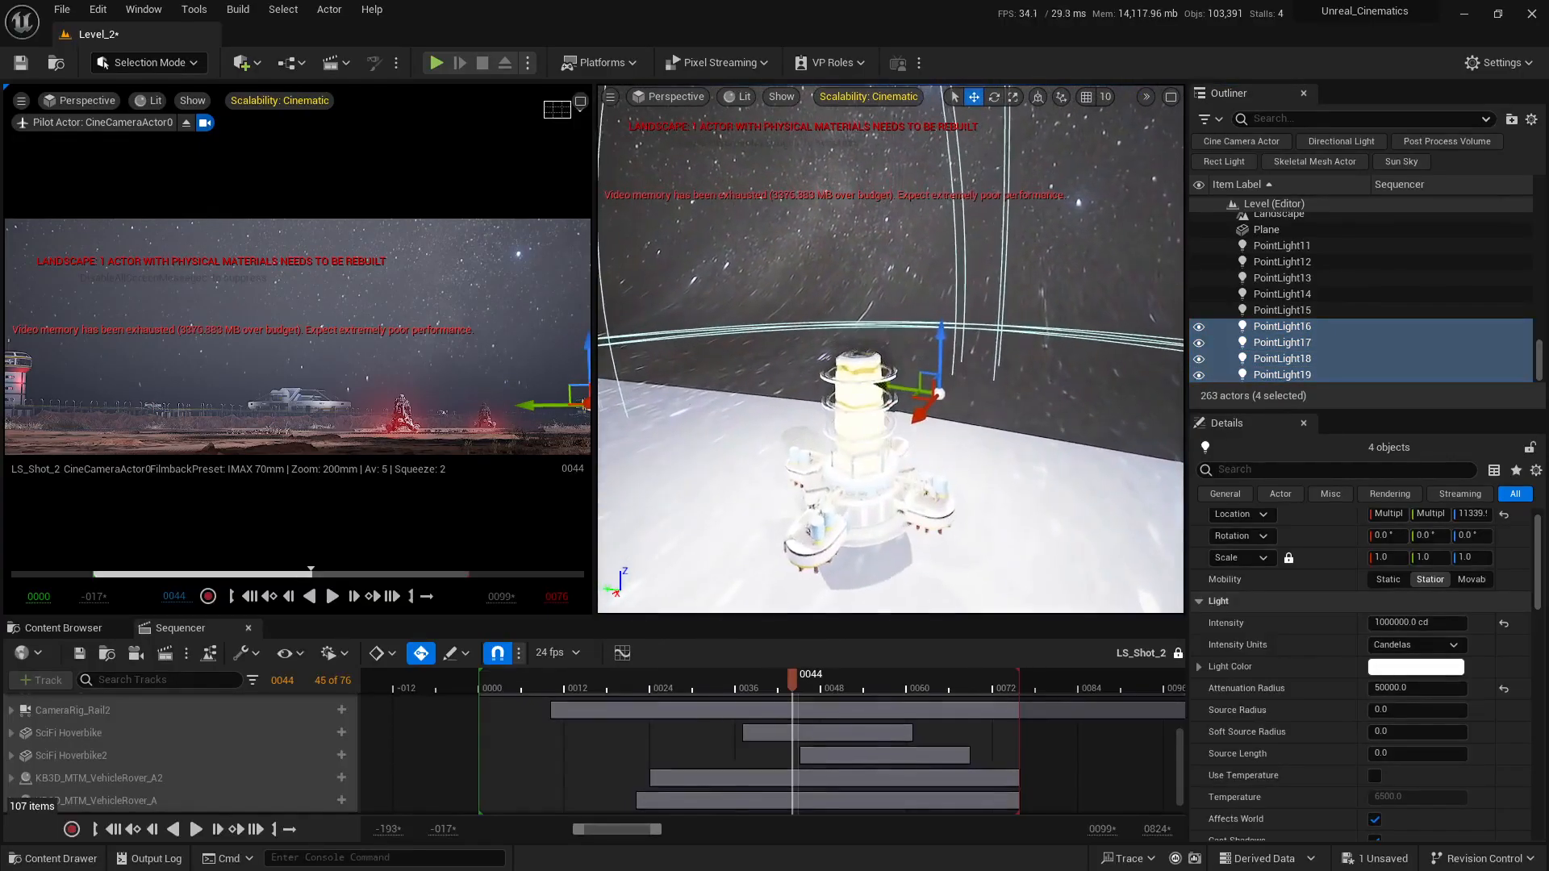
{"action": "left_click_drag", "start_coordinate": [940, 327], "coordinate": [937, 399]}
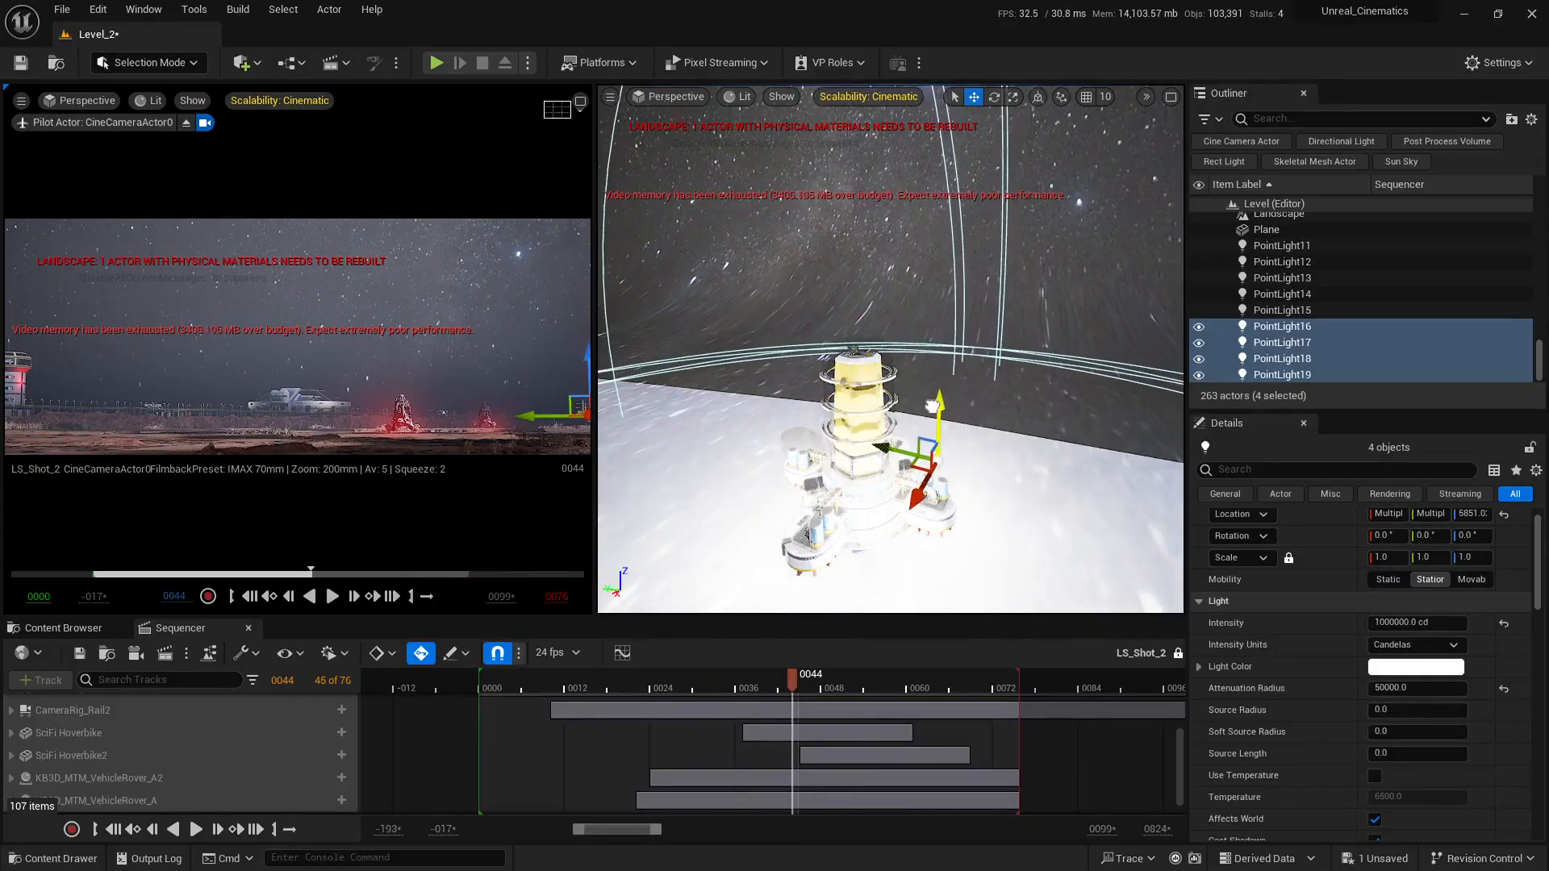
{"action": "key", "text": "q"}
{"action": "key", "text": "w"}
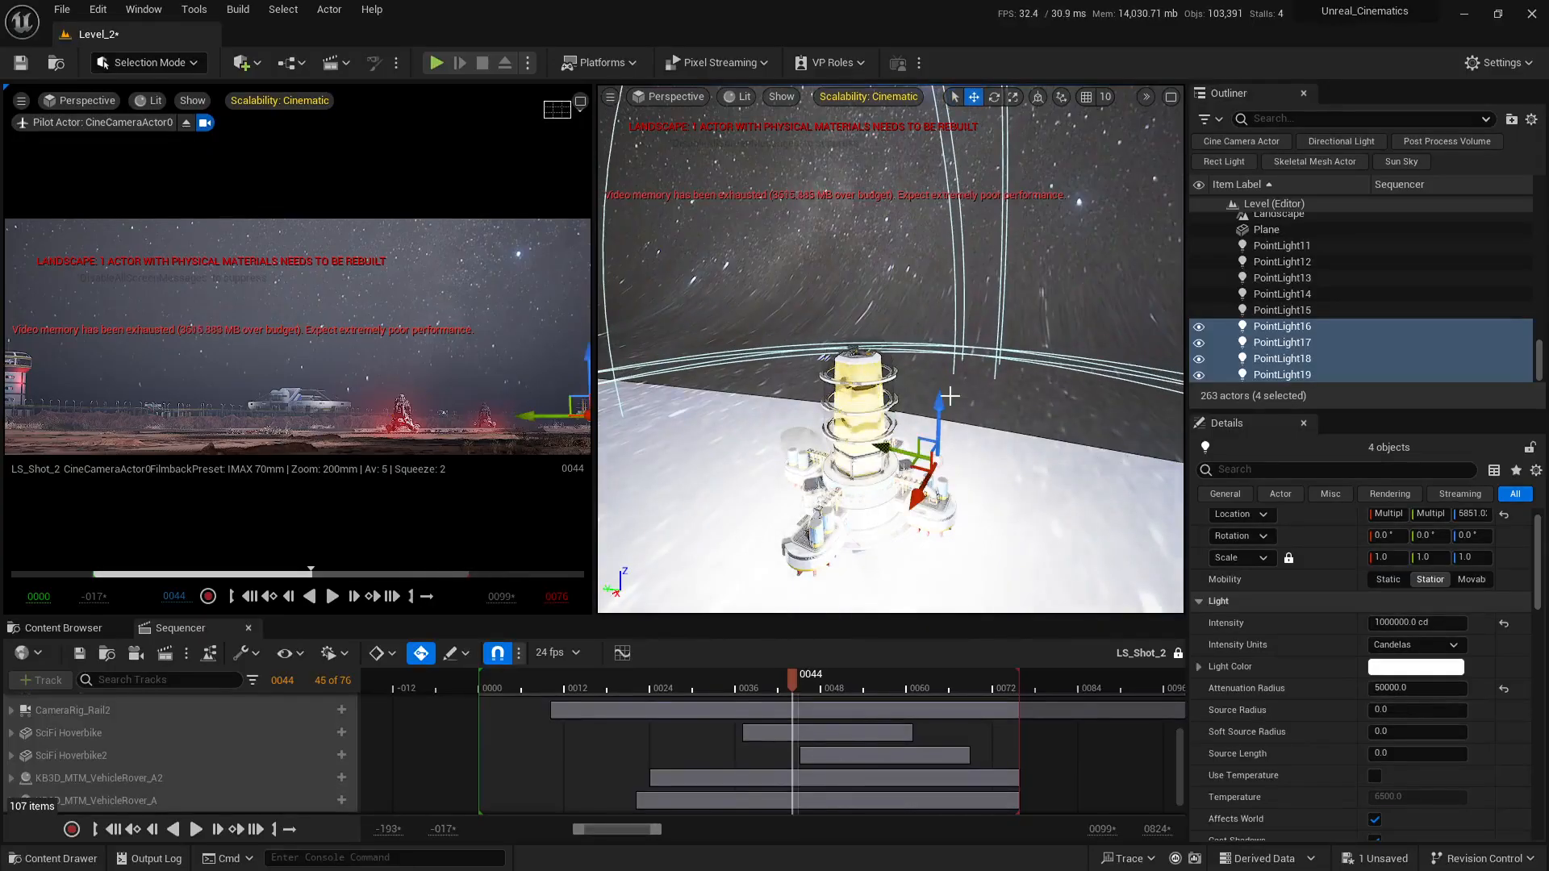
{"action": "mouse_move", "coordinate": [950, 404]}
{"action": "left_mouse_down"}
{"action": "mouse_move", "coordinate": [925, 409]}
{"action": "mouse_move", "coordinate": [926, 391]}
{"action": "left_mouse_up"}
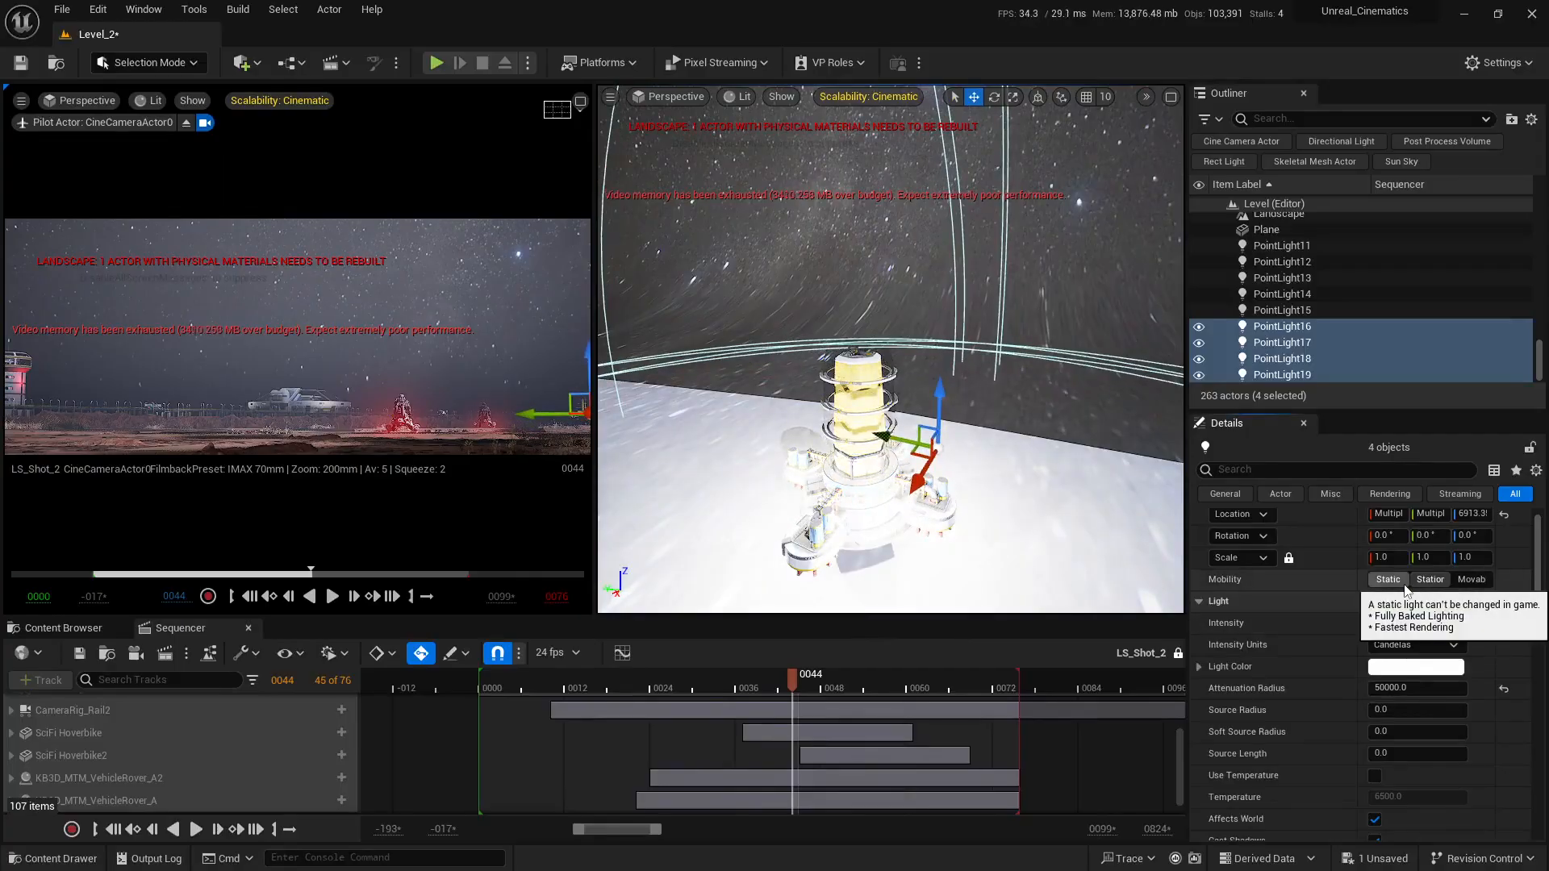
Set the intensity of the four selected tower lights to 10000 cd
{"action": "left_click", "coordinate": [1430, 579]}
{"action": "type", "text": "1"}
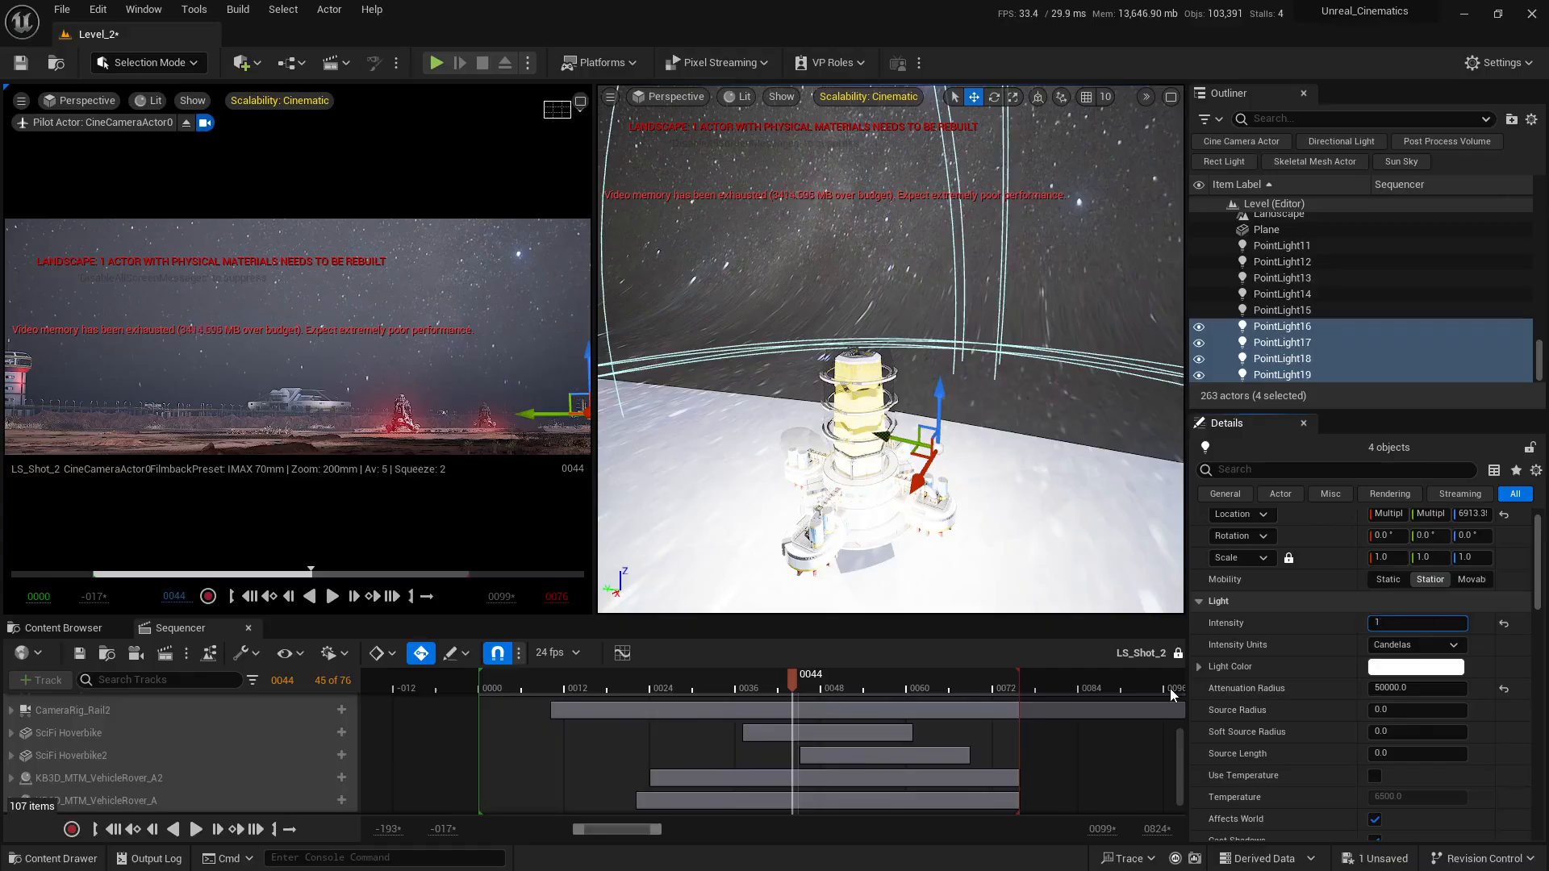
{"action": "type", "text": "0000.0 cd"}
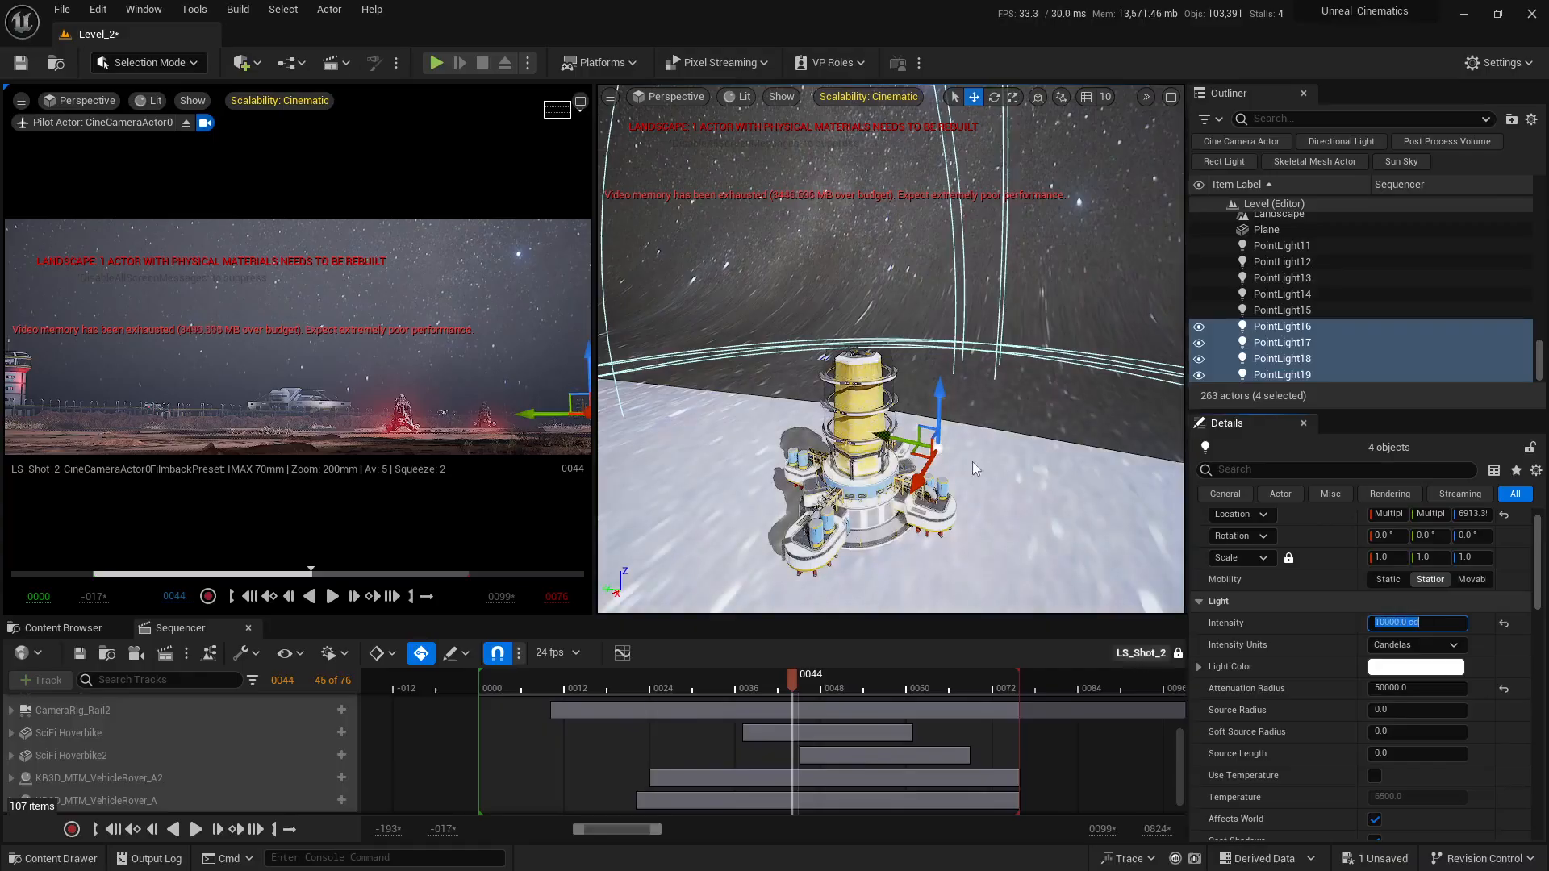
{"action": "key", "text": "Return"}
{"action": "right_click_drag", "start_coordinate": [890, 355], "coordinate": [890, 359]}
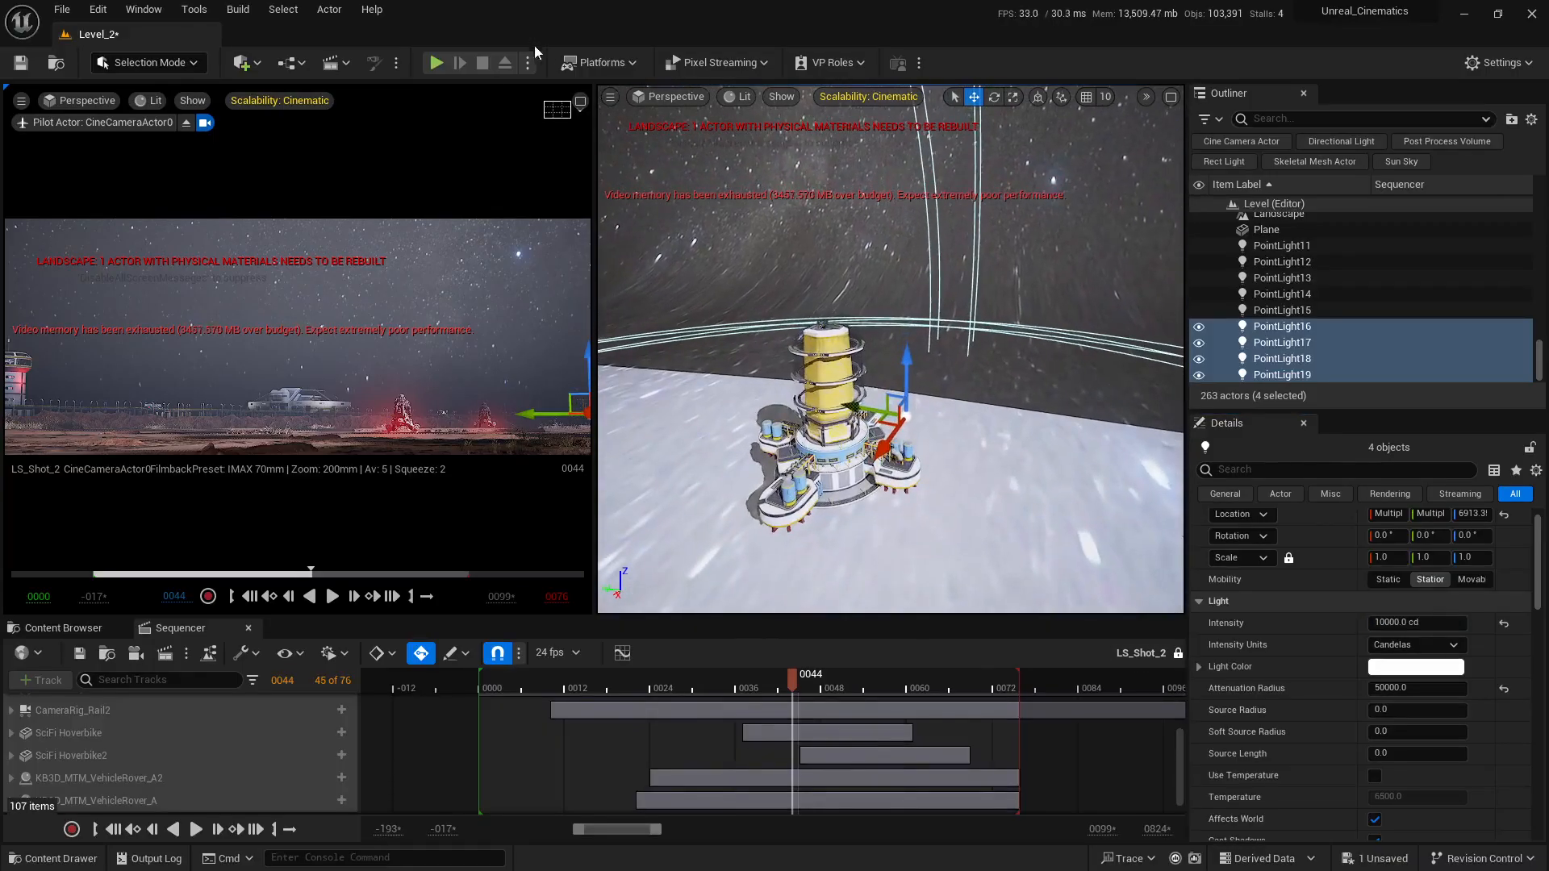
Enlarge the camera view and raise the four lights' intensity to 100000 cd, then 1000000 cd
{"action": "left_click", "coordinate": [580, 101]}
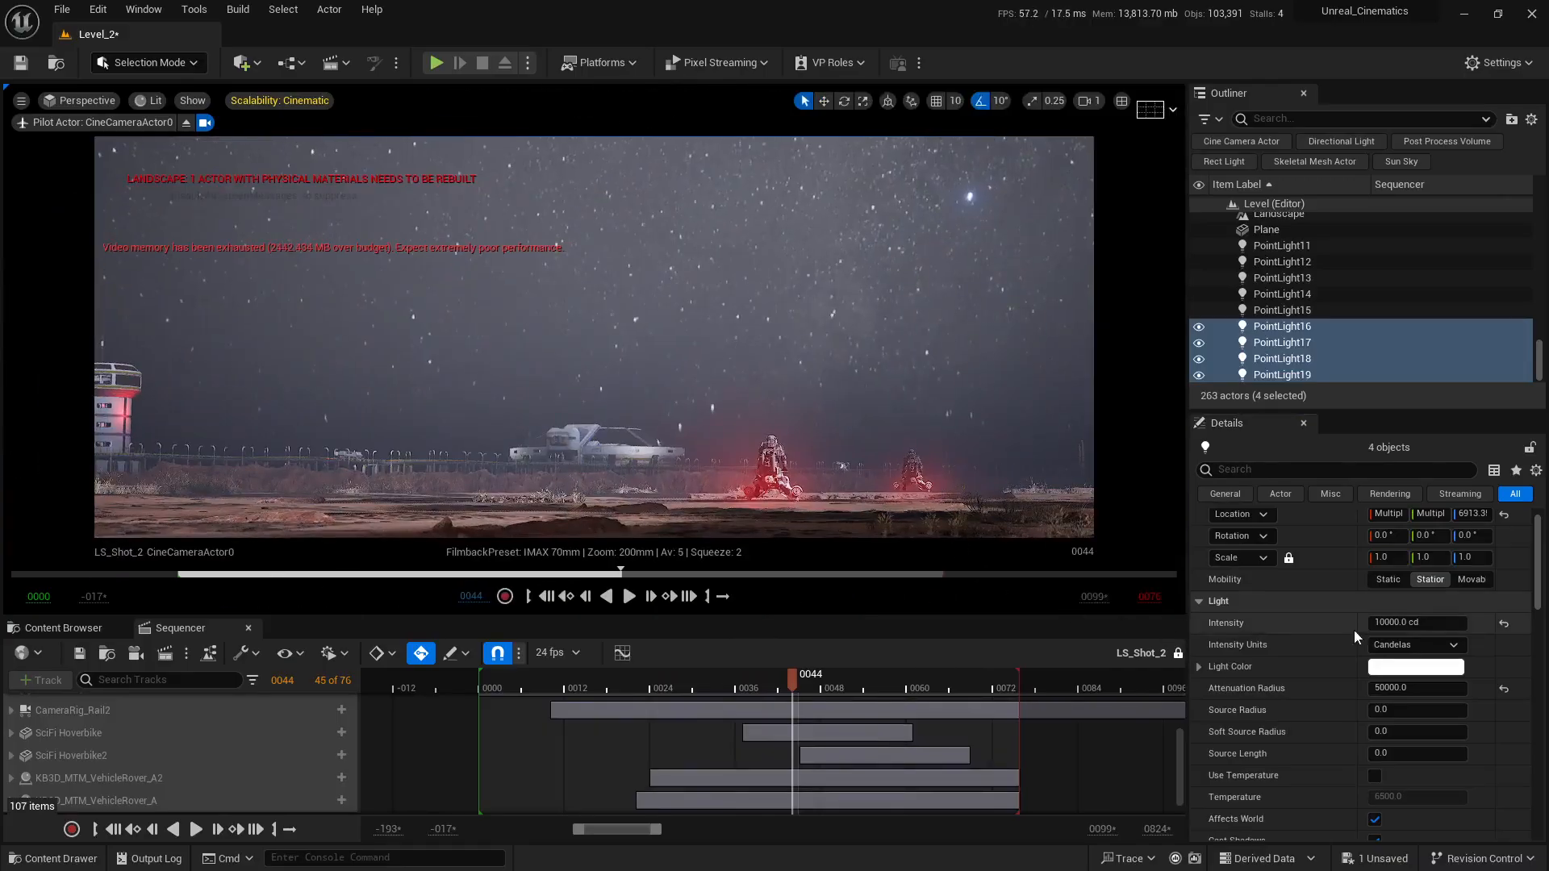
{"action": "left_click", "coordinate": [1416, 622]}
{"action": "type", "text": "100000"}
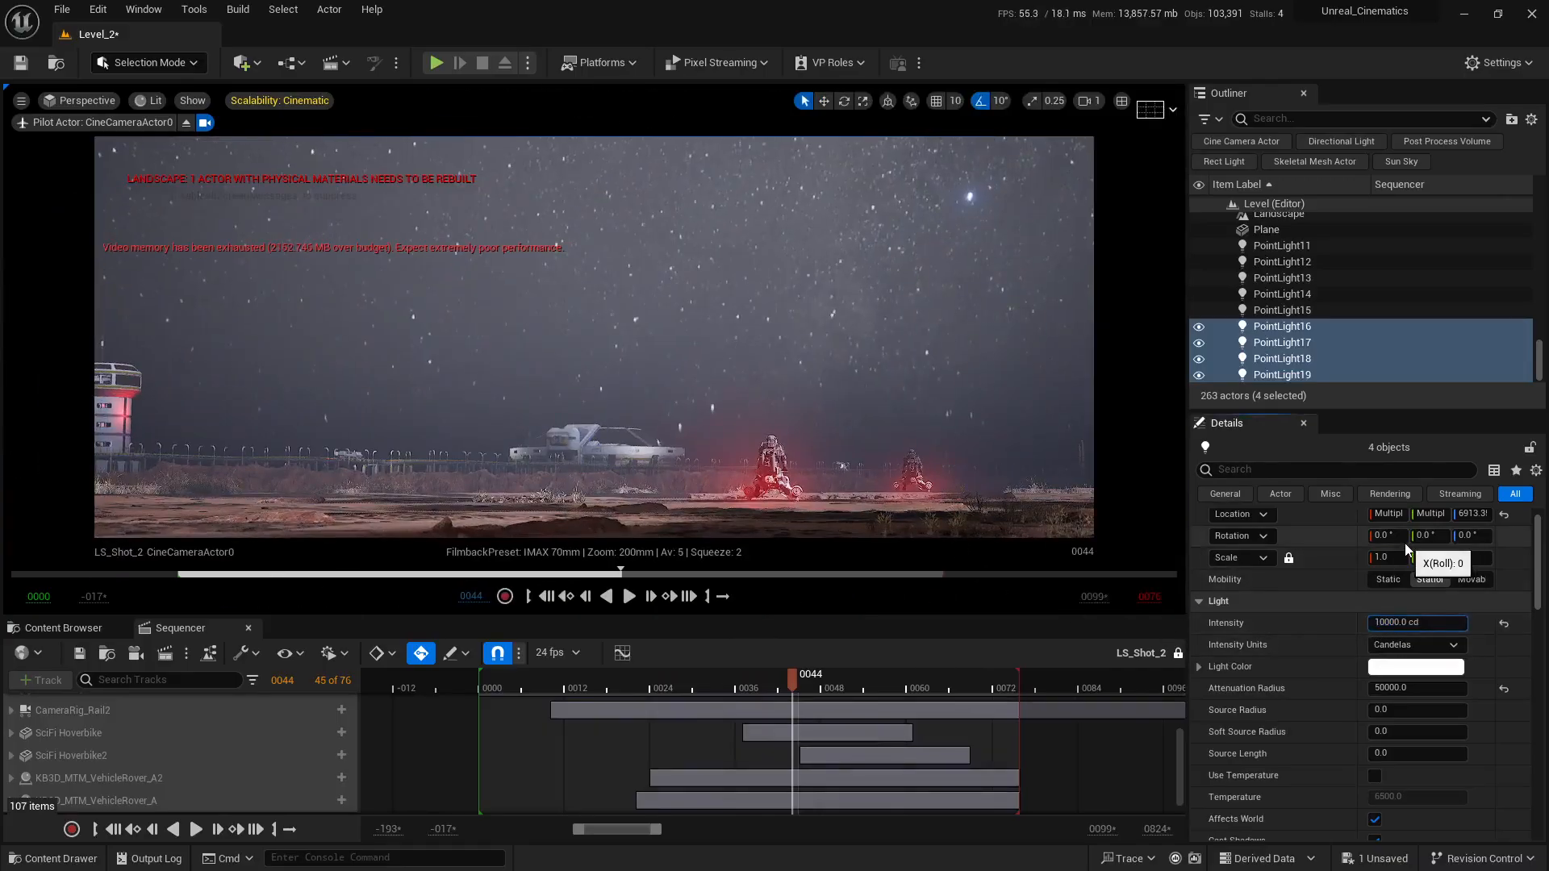
{"action": "key", "text": "Return"}
{"action": "type", "text": "1000000"}
{"action": "key", "text": "Return"}
Try intensities of 200000 and 500000 cd on the four lights, then set them back to 1000000 cd
{"action": "key", "text": "Left"}
{"action": "key", "text": "Right"}
{"action": "key", "text": "Delete"}
{"action": "key", "text": "BackSpace"}
{"action": "type", "text": "5"}
{"action": "key", "text": "Return"}
{"action": "type", "text": "200000"}
{"action": "key", "text": "Return"}
{"action": "key", "text": "Left"}
{"action": "key", "text": "Delete"}
{"action": "type", "text": "5"}
{"action": "key", "text": "Return"}
{"action": "key", "text": "Left"}
{"action": "key", "text": "Delete"}
{"action": "type", "text": "10"}
{"action": "key", "text": "Return"}
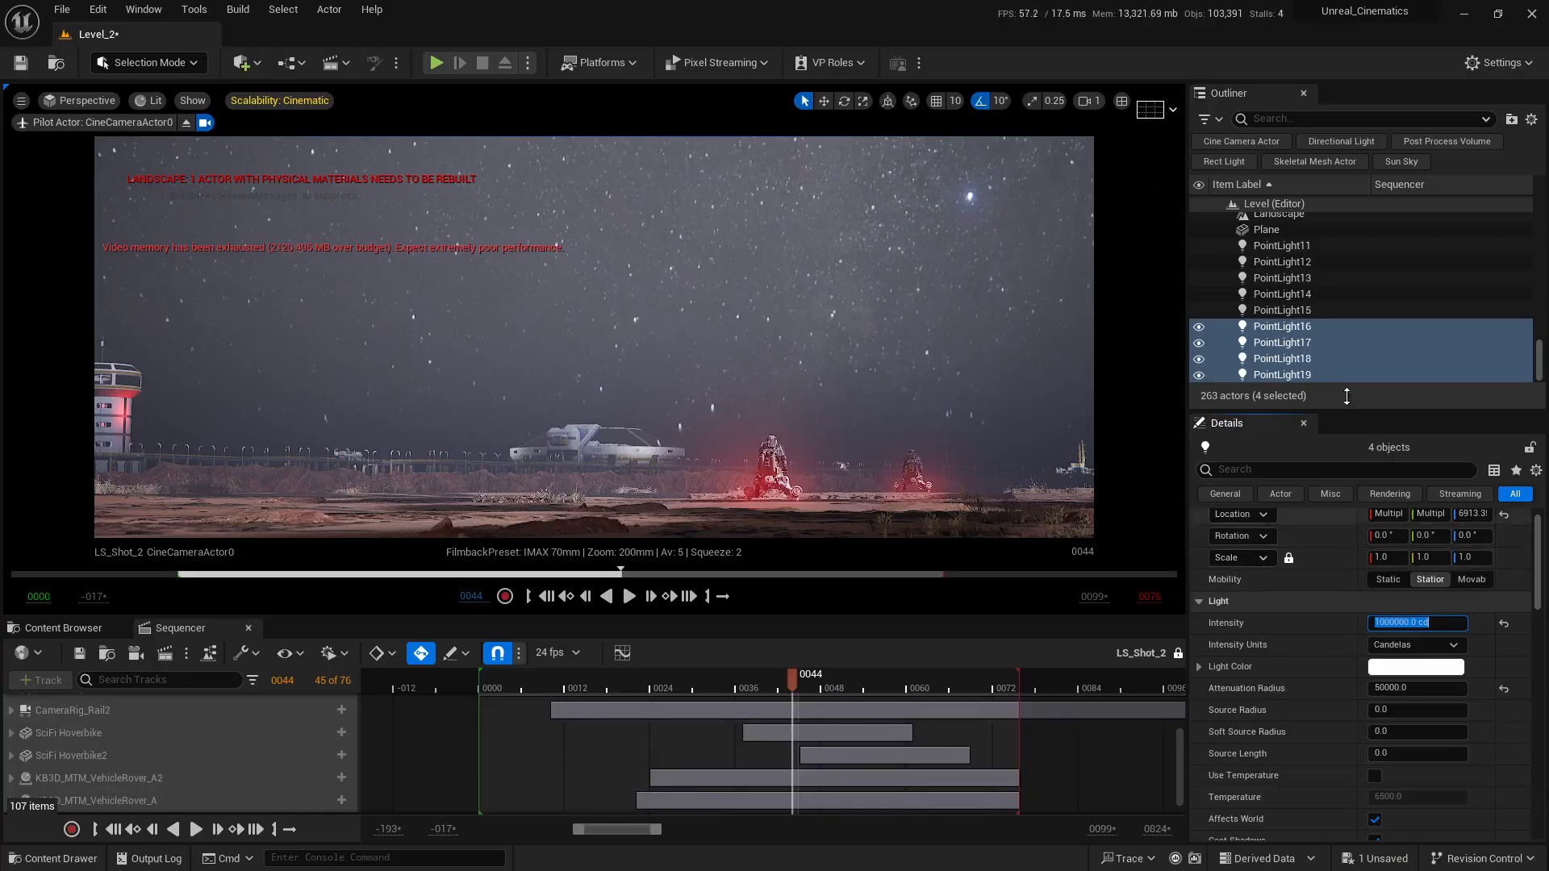
Clear the selection and examine the lit structures in the perspective view and in the full-size camera view at frame 59
{"action": "left_click", "coordinate": [1122, 100]}
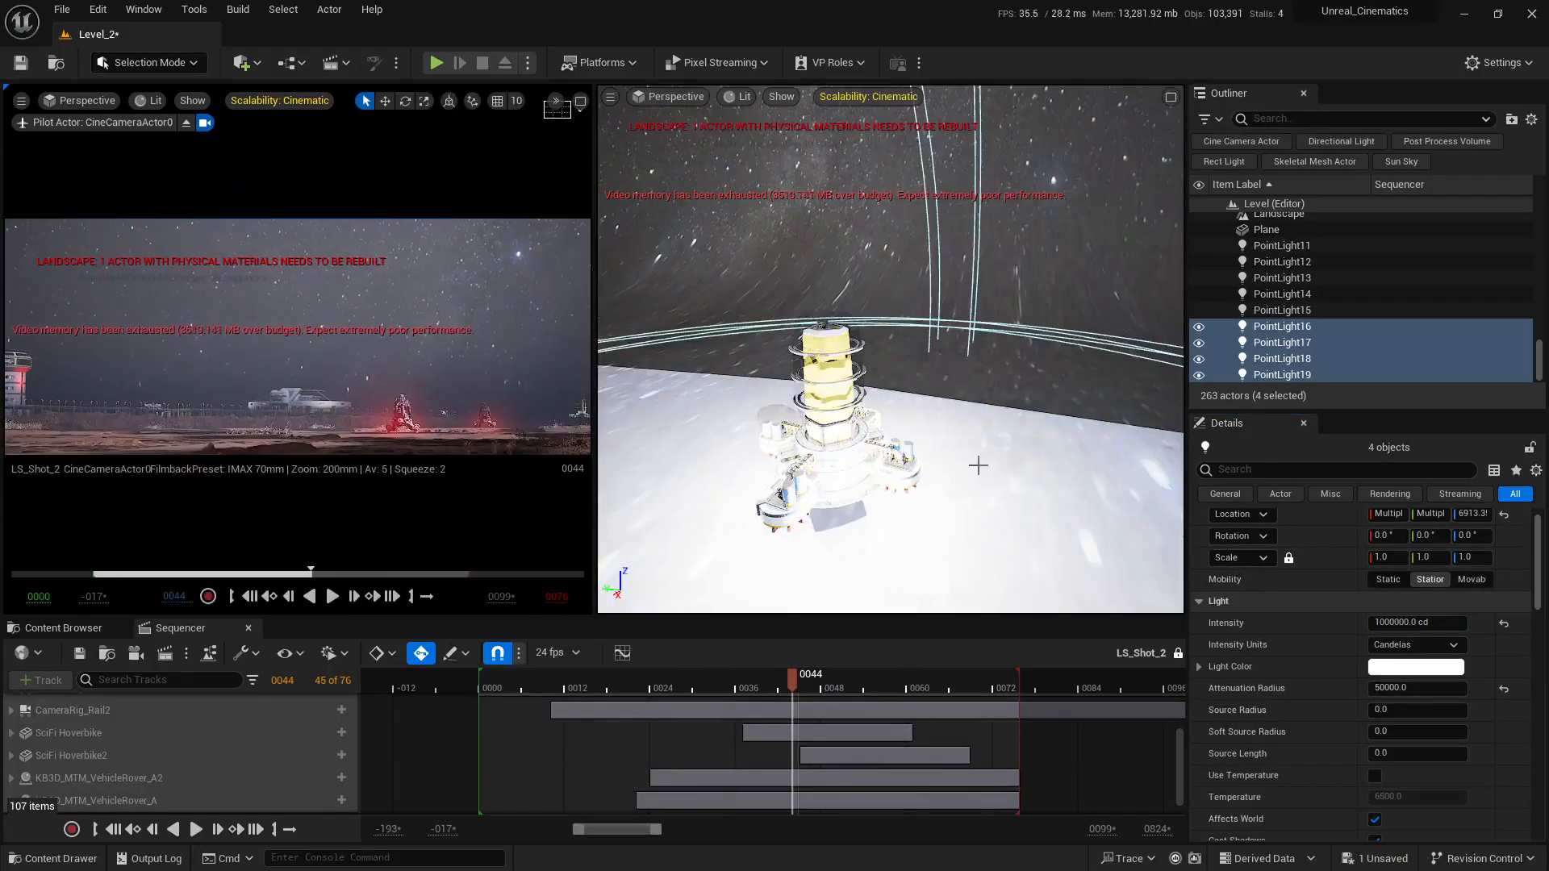
{"action": "key", "text": "Escape"}
{"action": "key", "text": "s"}
{"action": "right_click_drag", "start_coordinate": [922, 424], "coordinate": [863, 591]}
{"action": "key", "text": "w"}
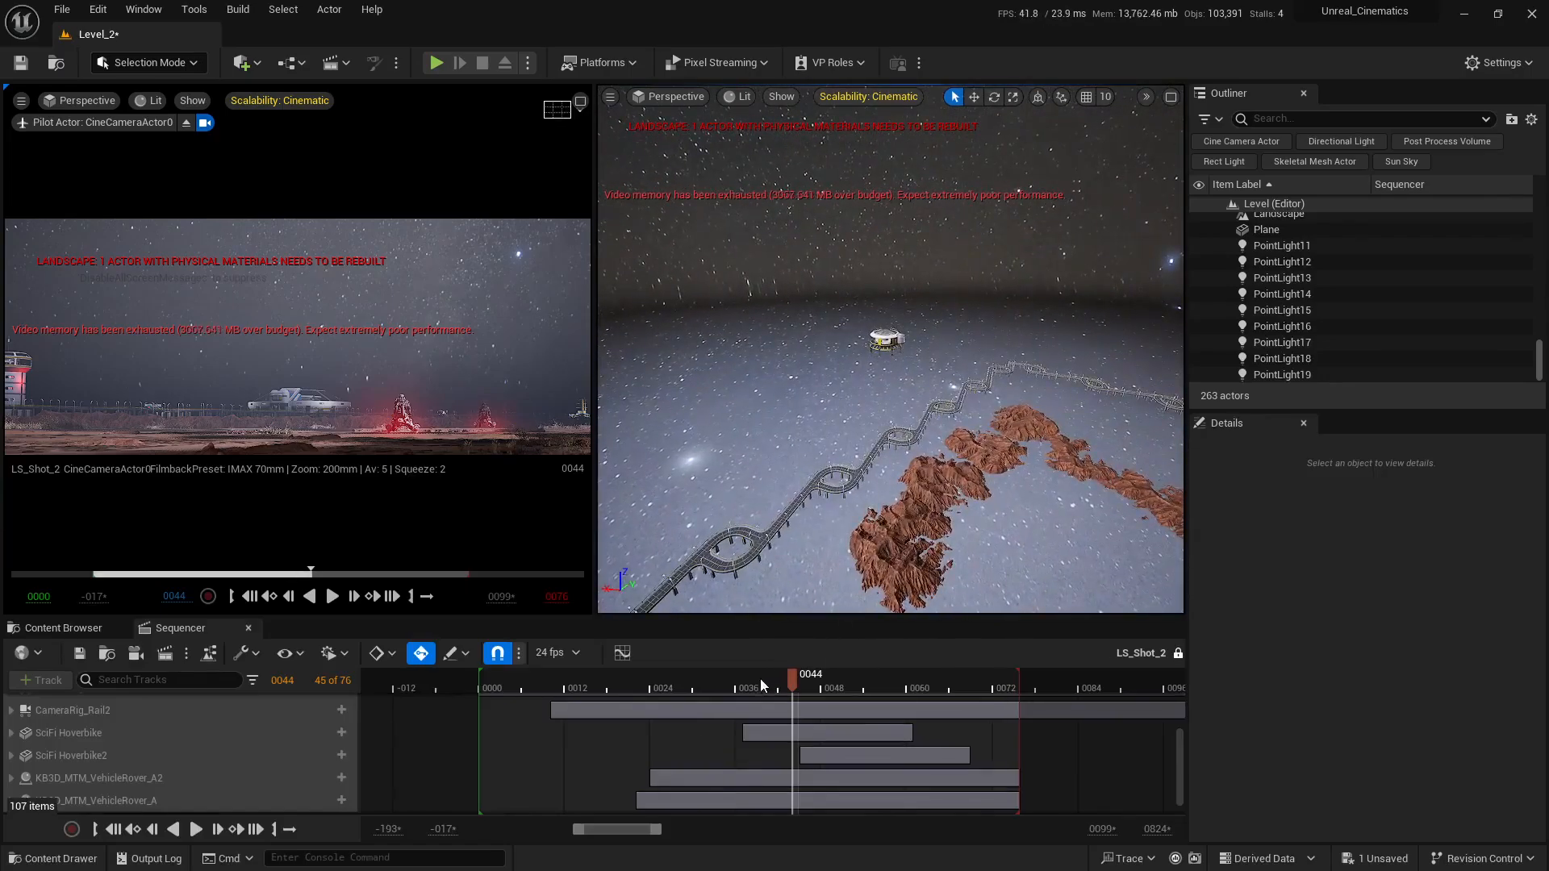
{"action": "left_click_drag", "start_coordinate": [761, 684], "coordinate": [900, 710]}
{"action": "left_click", "coordinate": [580, 102]}
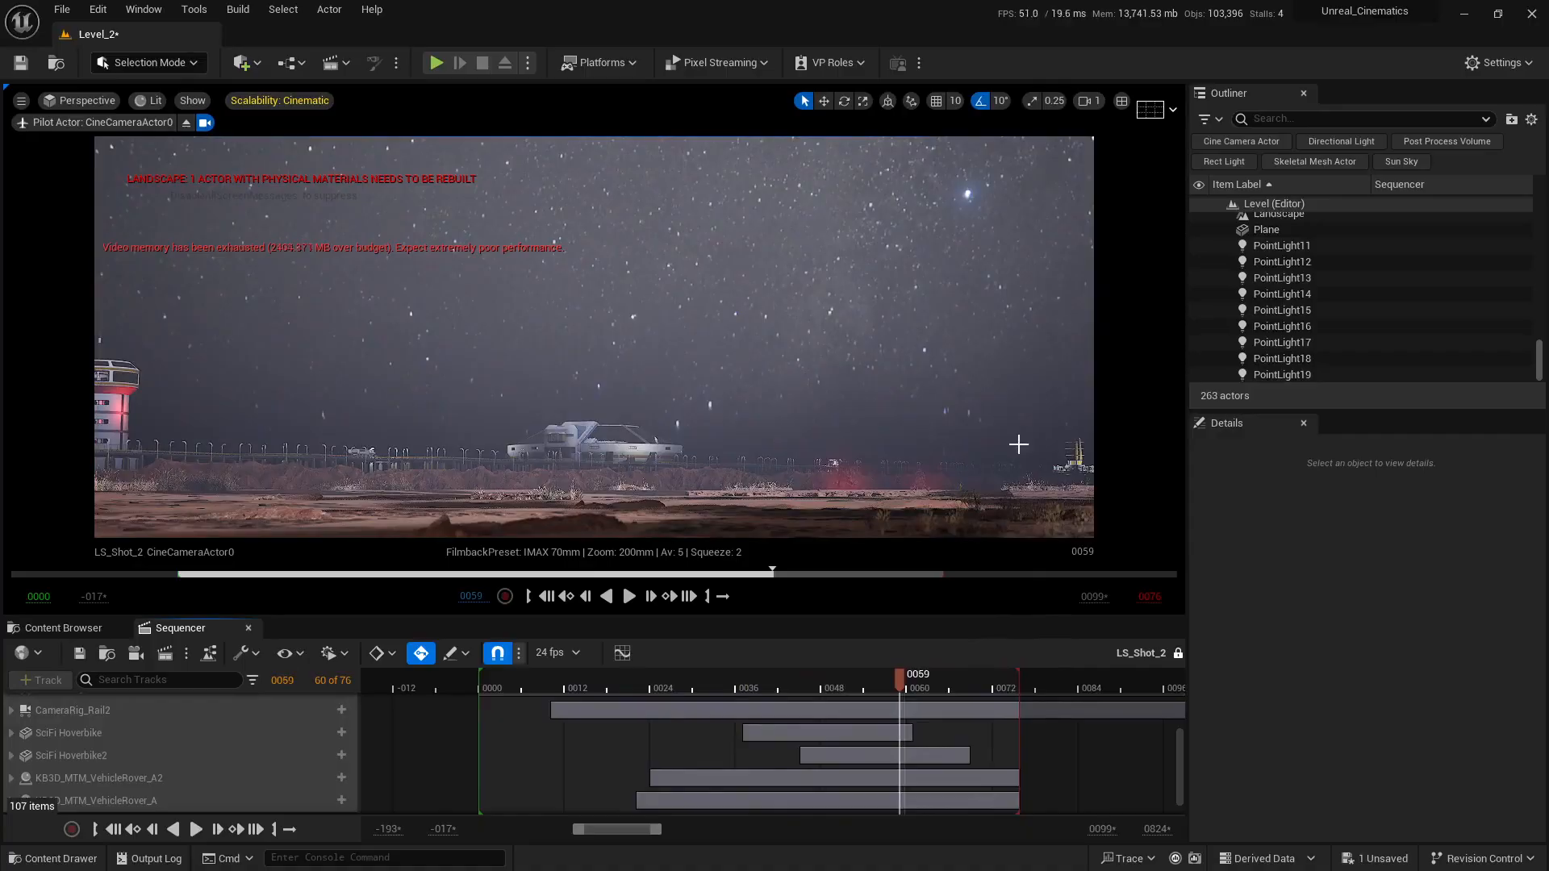
{"action": "left_click", "coordinate": [1122, 101]}
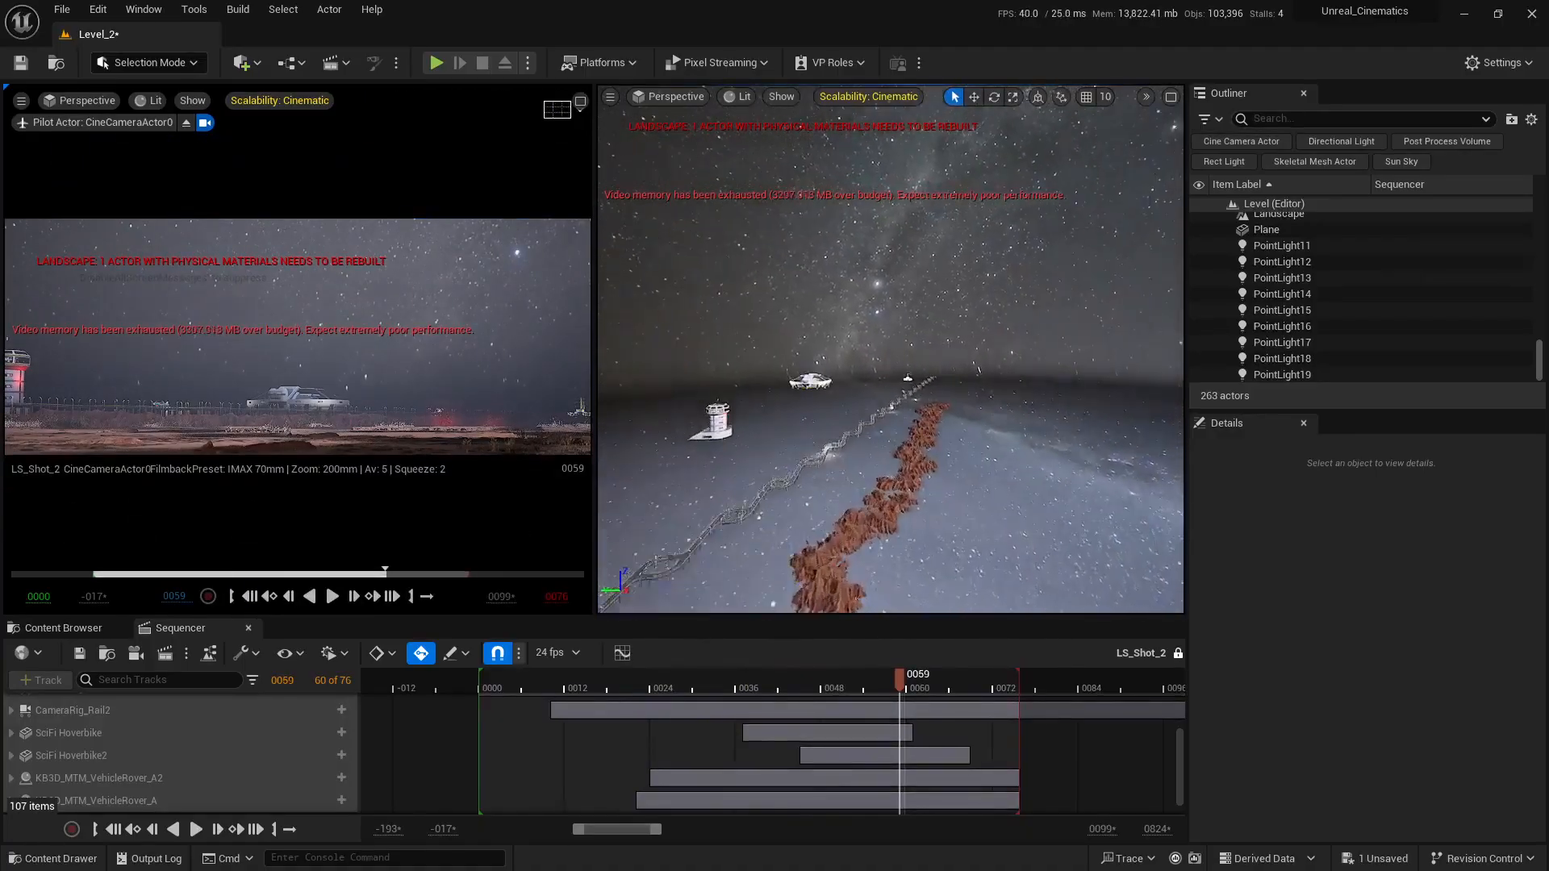
Select PointLight16 through PointLight19 and frame them with the tower in the perspective view
{"action": "key", "text": "w"}
{"action": "right_click_drag", "start_coordinate": [891, 350], "coordinate": [912, 428]}
{"action": "key", "text": "w"}
{"action": "key", "text": "w"}
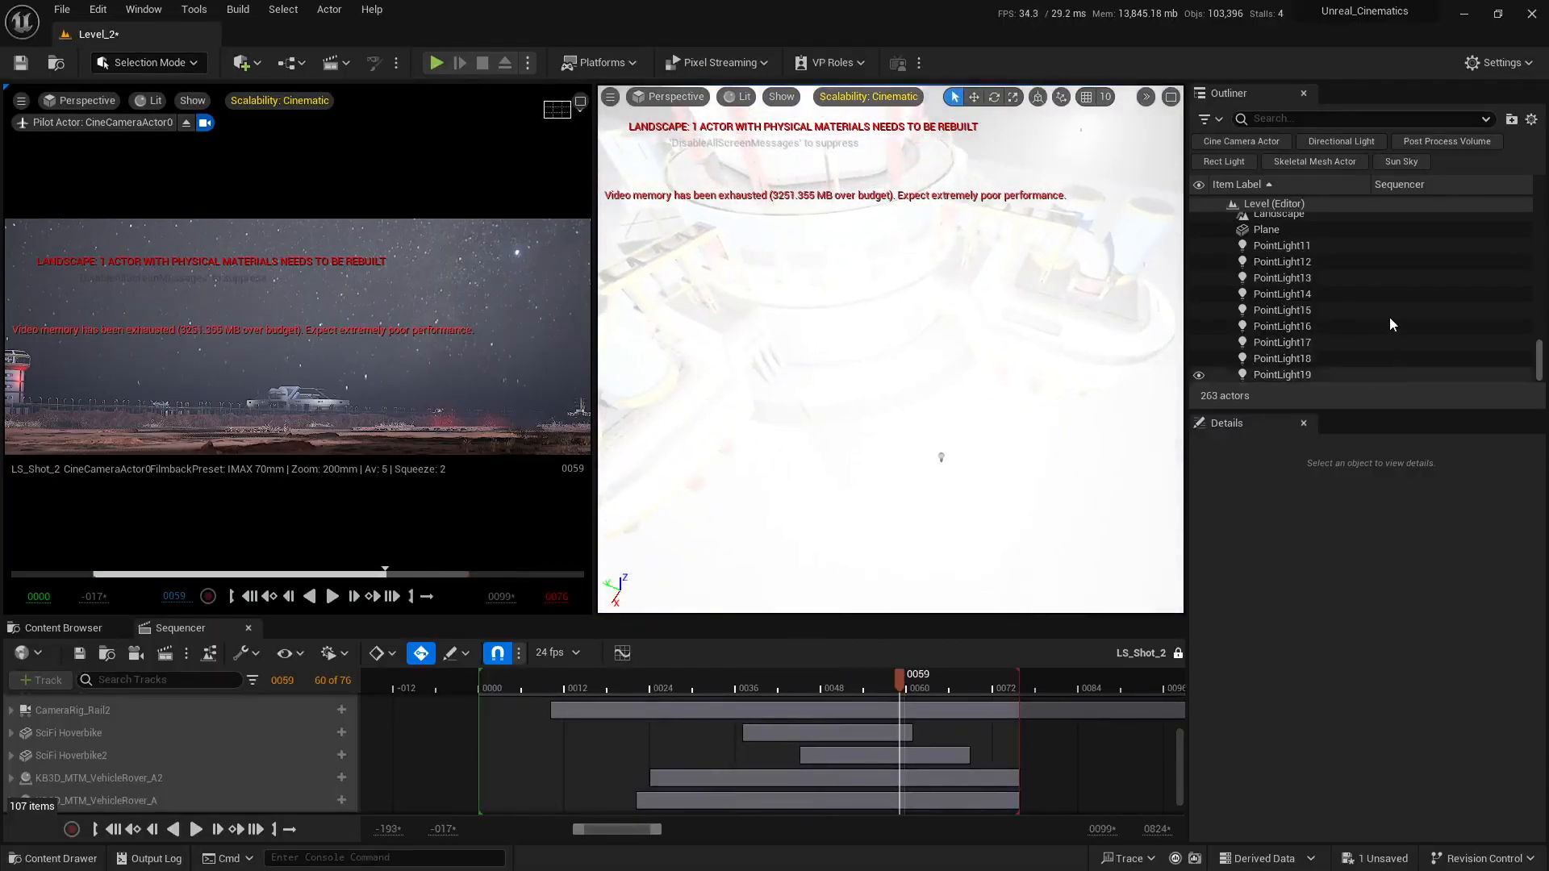
{"action": "left_click", "coordinate": [1307, 374]}
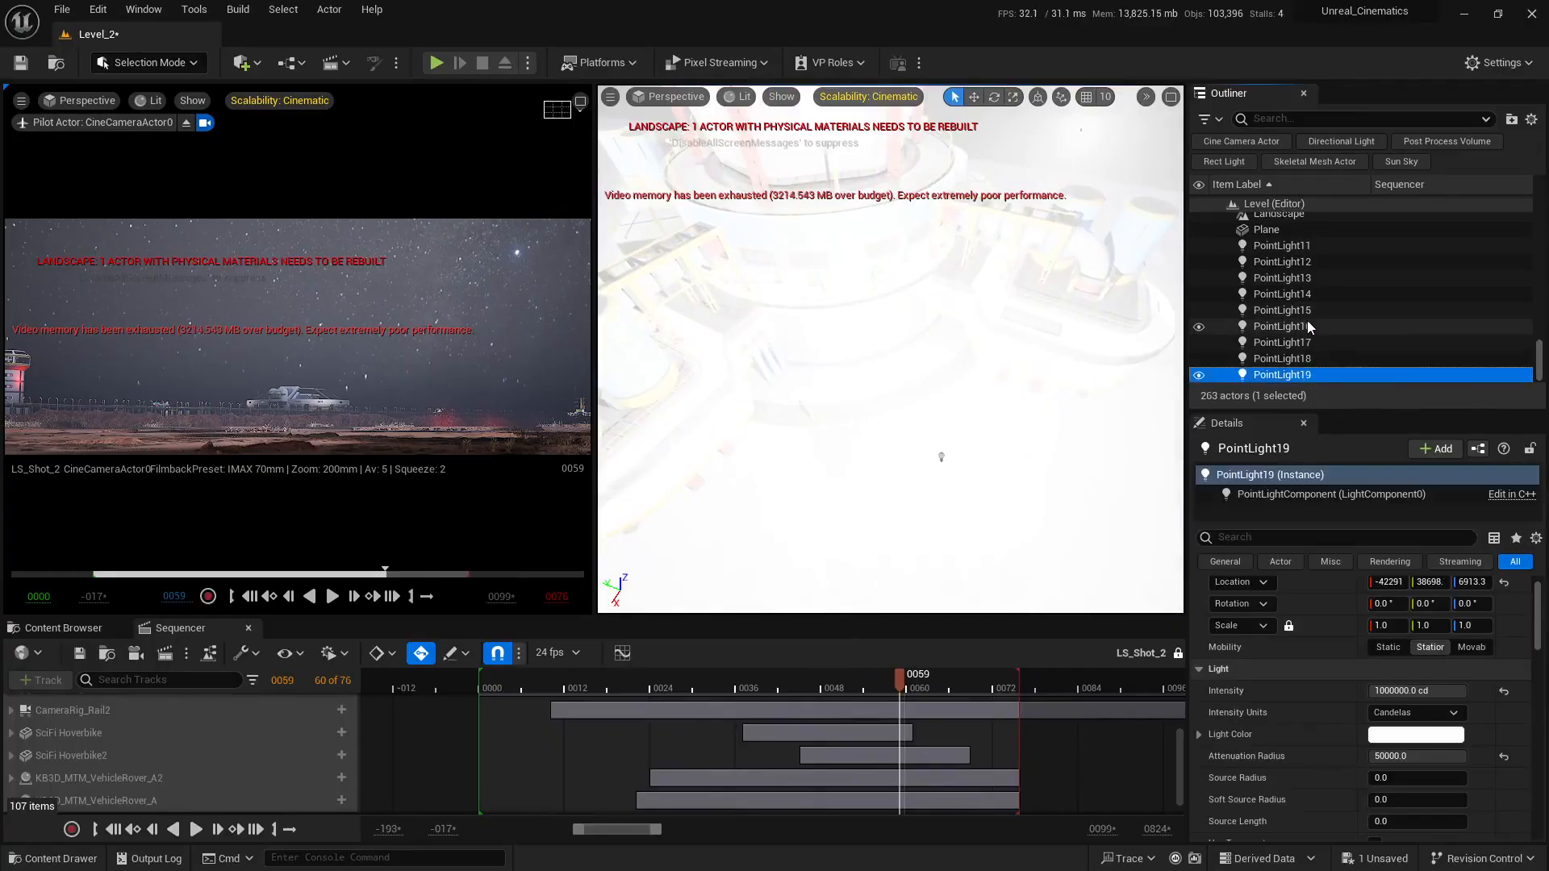
{"action": "left_click", "coordinate": [1309, 326], "text": "shift"}
{"action": "key", "text": "f"}
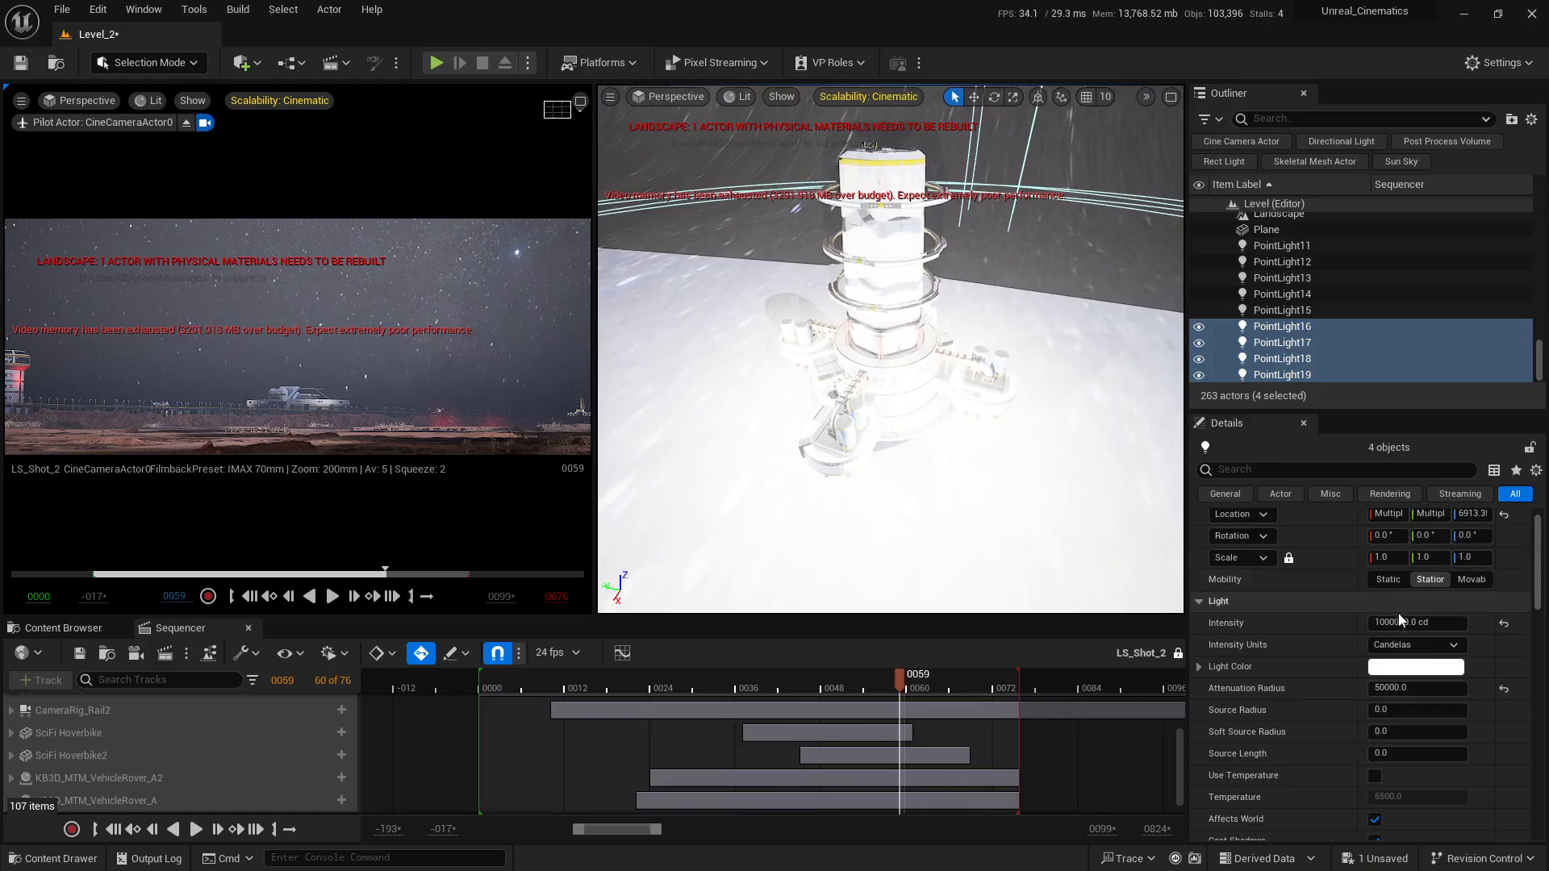
In the full-size camera view, try 500000, 100000 and 200000 cd, then set the four lights' intensity to 300000 cd
{"action": "left_click", "coordinate": [580, 102]}
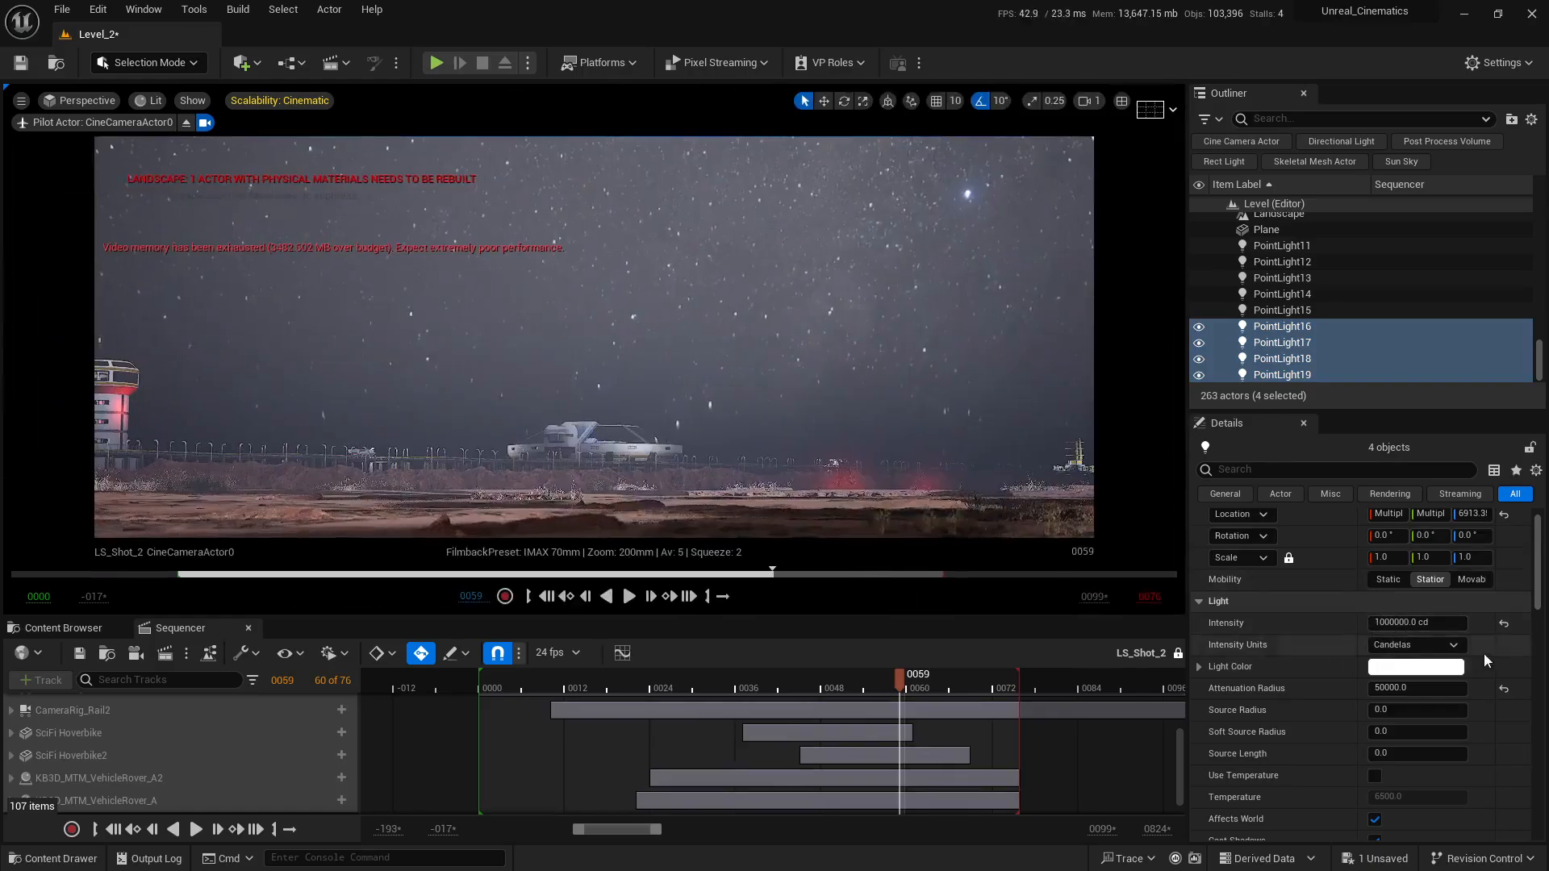
{"action": "left_click", "coordinate": [1403, 620]}
{"action": "key", "text": "Left"}
{"action": "key", "text": "Right"}
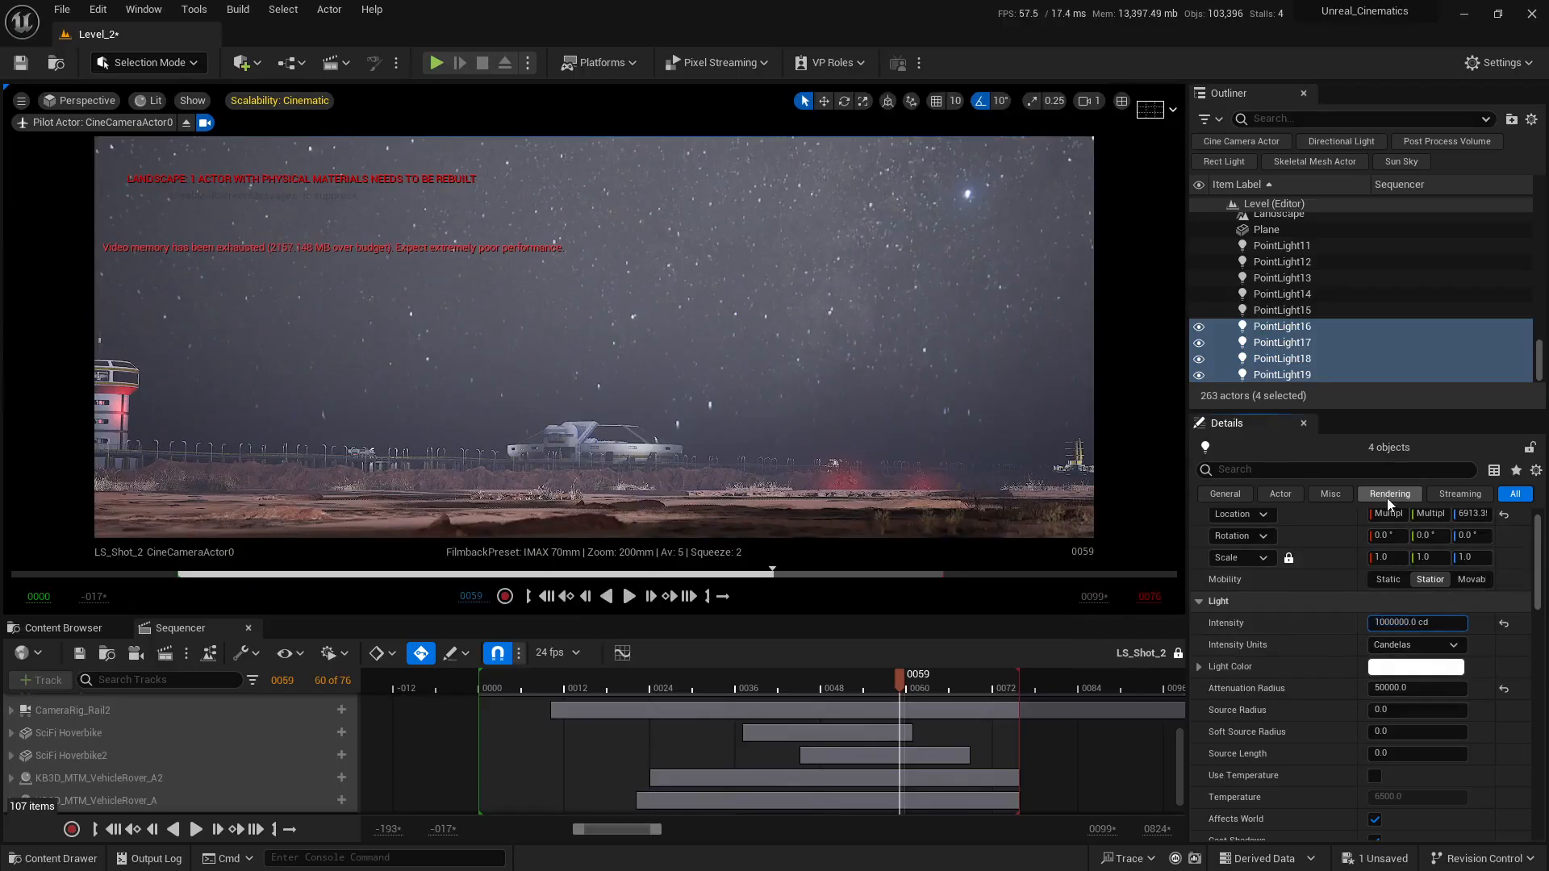
{"action": "type", "text": "5"}
{"action": "key", "text": "Return"}
{"action": "key", "text": "Left"}
{"action": "key", "text": "Delete"}
{"action": "type", "text": "1"}
{"action": "key", "text": "Return"}
{"action": "key", "text": "Left"}
{"action": "key", "text": "Delete"}
{"action": "type", "text": "2"}
{"action": "key", "text": "Return"}
{"action": "key", "text": "Left"}
{"action": "key", "text": "Delete"}
{"action": "type", "text": "3"}
{"action": "key", "text": "Return"}
{"action": "left_click", "coordinate": [1227, 601]}
Move the playhead to frame 28 and save Level_2
{"action": "left_click_drag", "start_coordinate": [907, 686], "coordinate": [677, 670]}
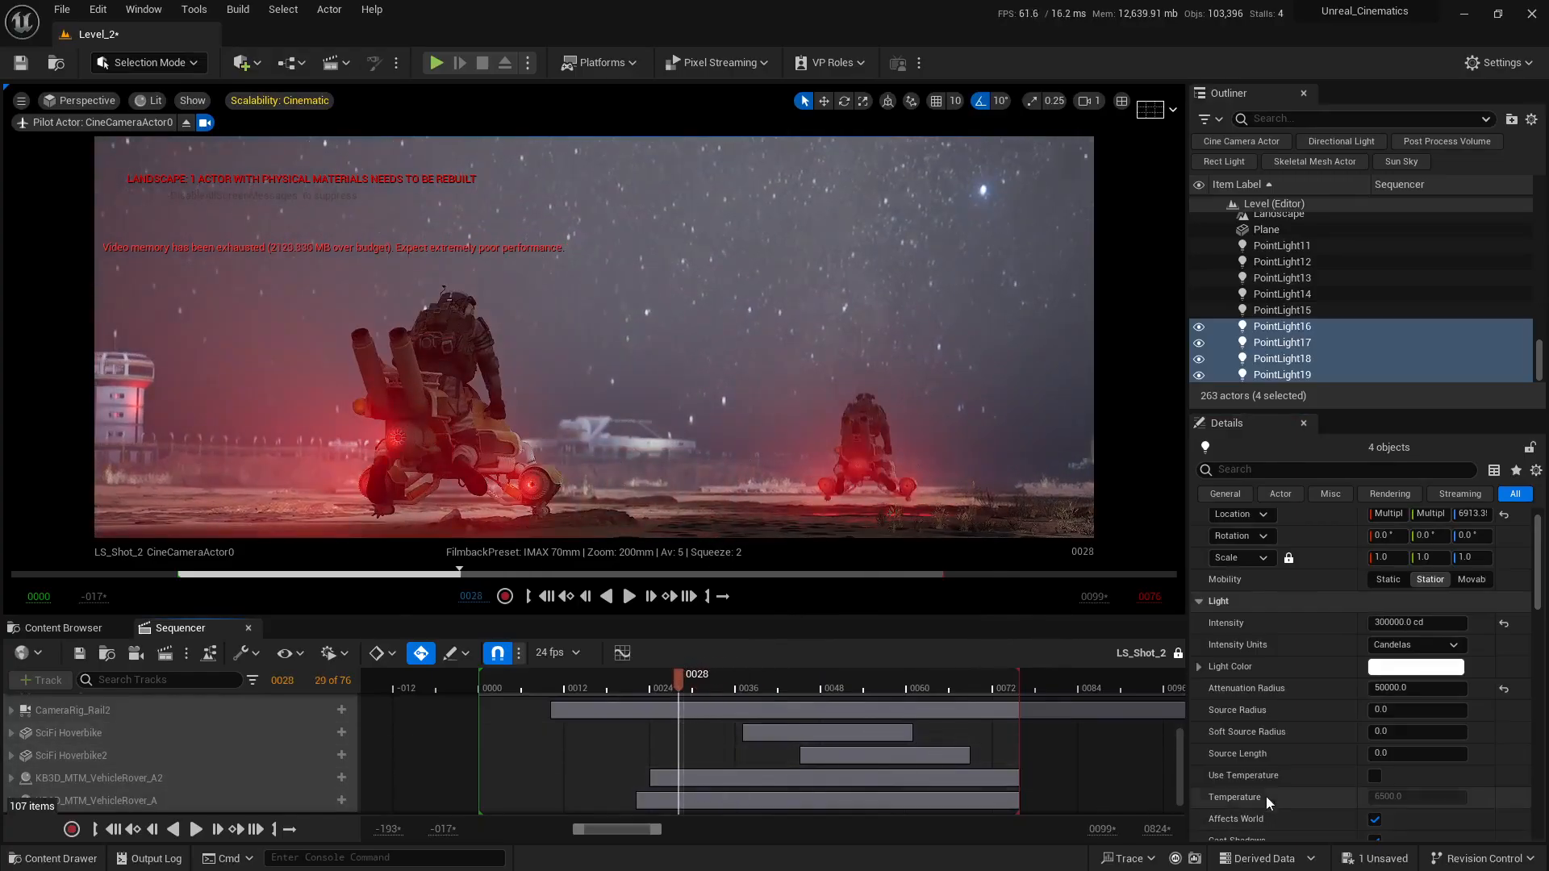
{"action": "left_click", "coordinate": [1376, 859]}
{"action": "left_click", "coordinate": [894, 610]}
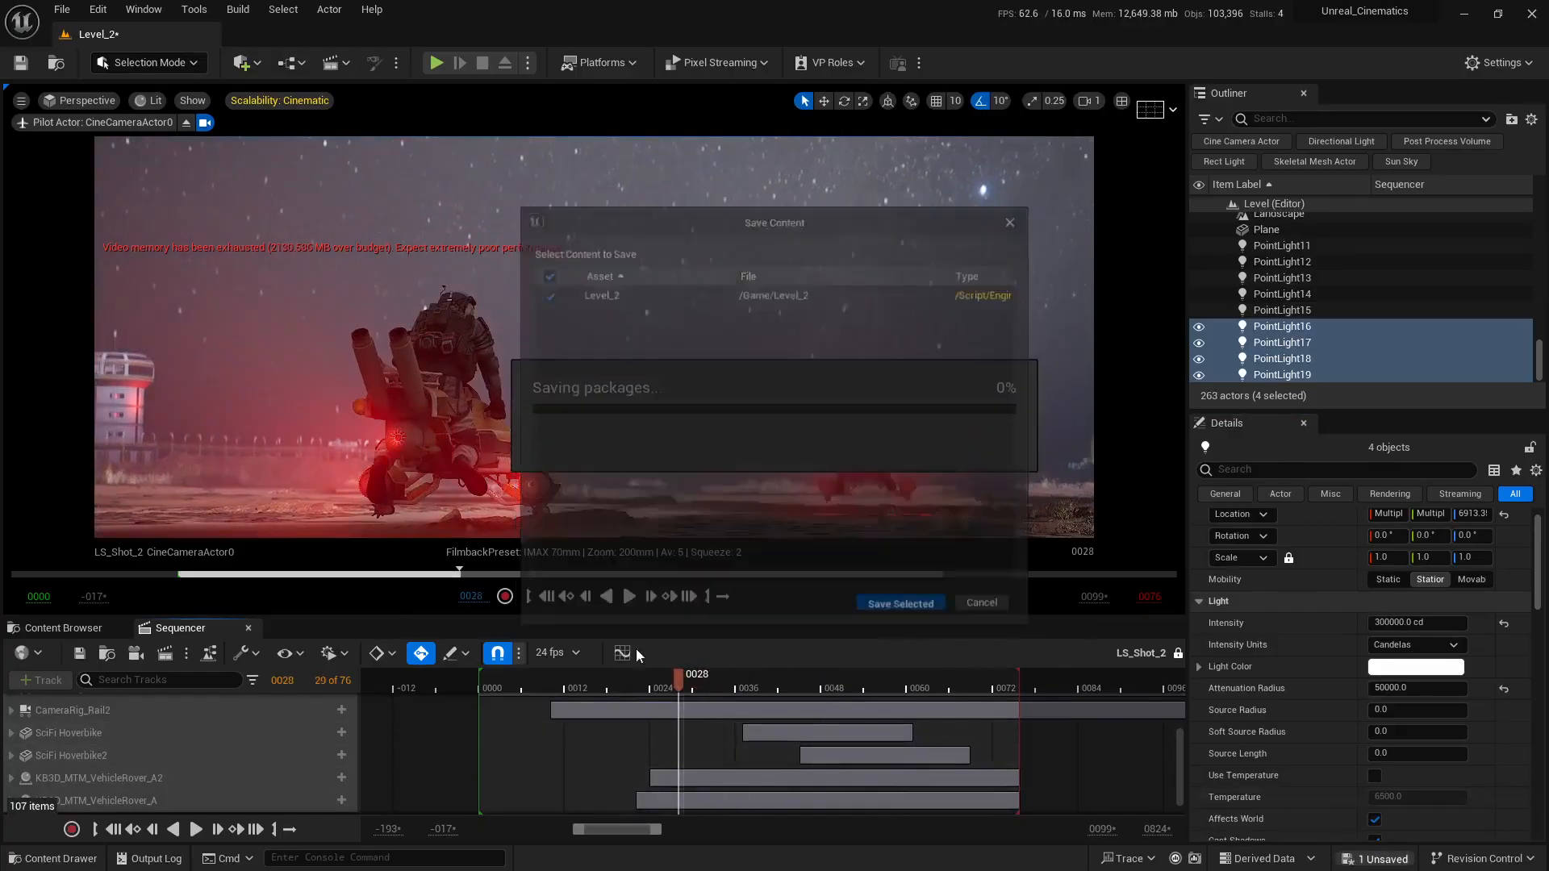
Move the LS_Shot_2 playhead to frame 61 and enlarge the camera view to examine the night sky
{"action": "left_click", "coordinate": [75, 628]}
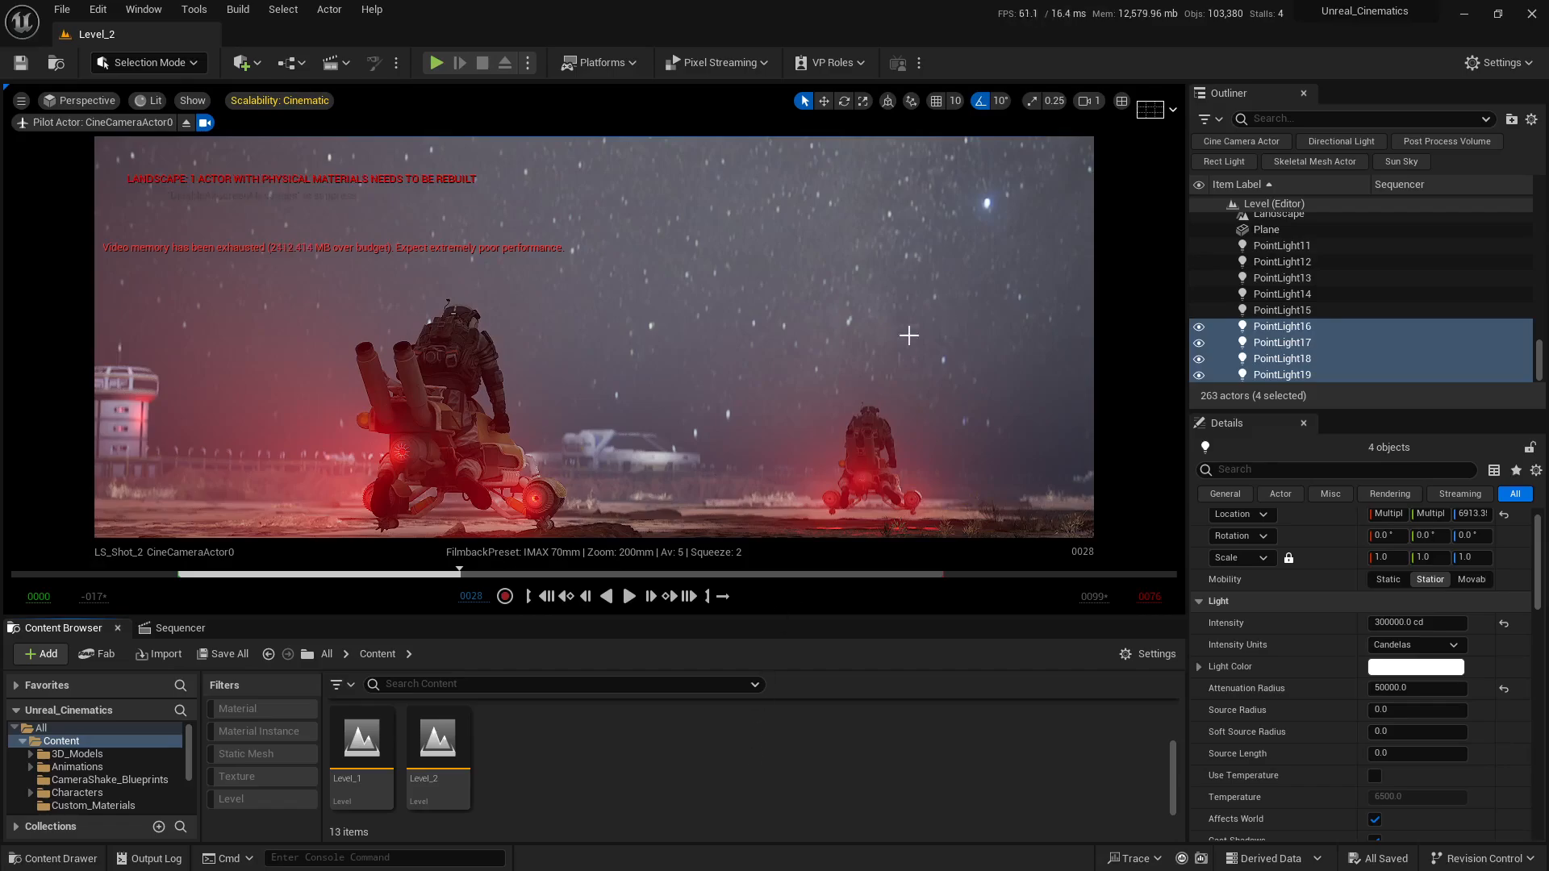
{"action": "left_click", "coordinate": [157, 632]}
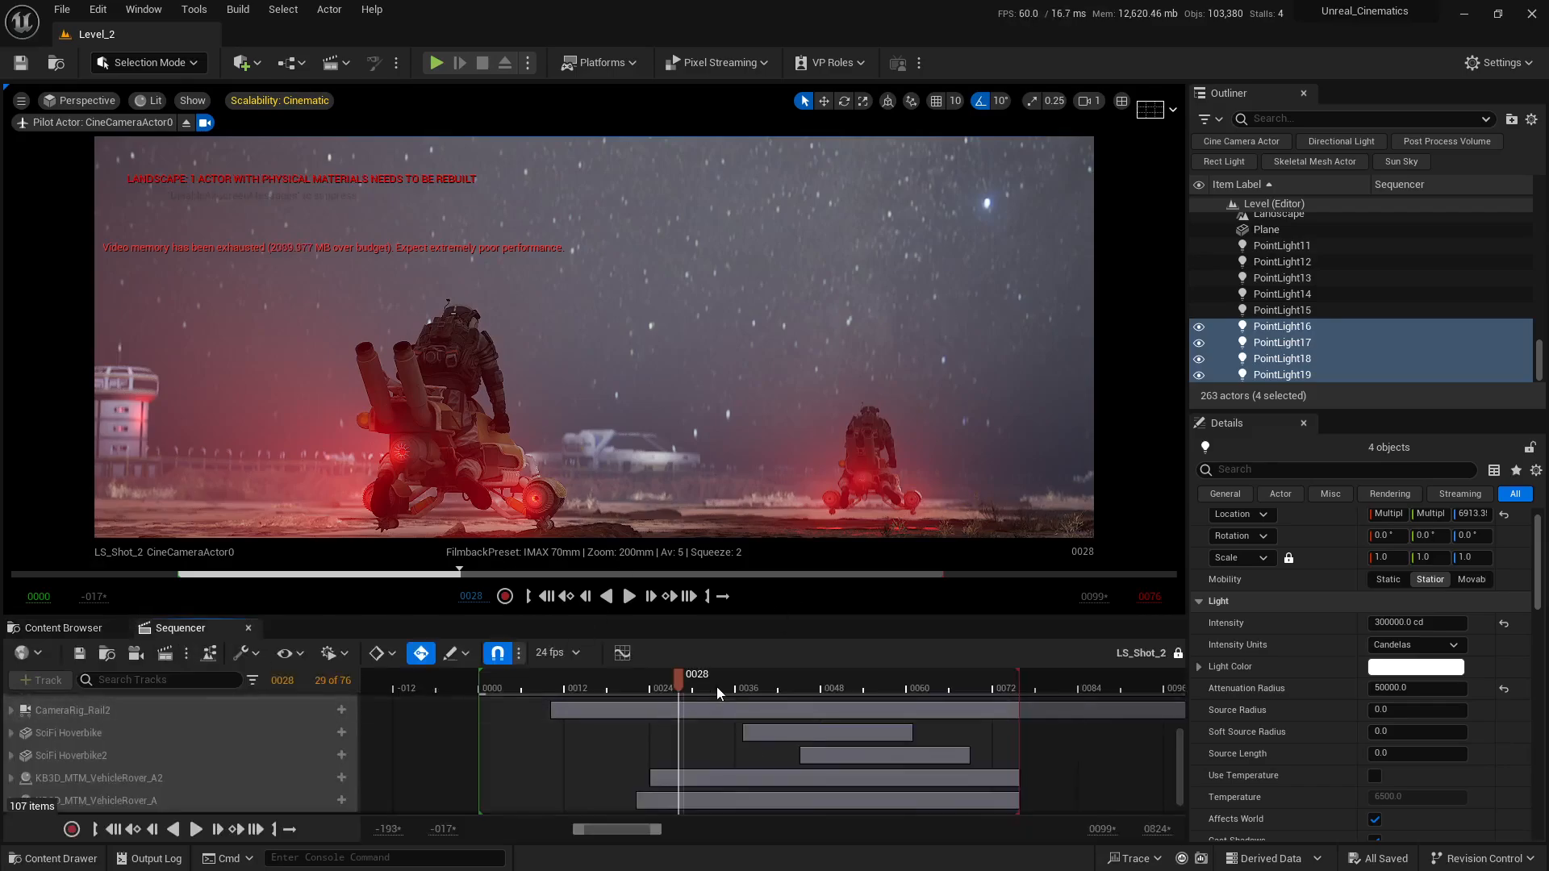
{"action": "left_click_drag", "start_coordinate": [717, 686], "coordinate": [914, 686]}
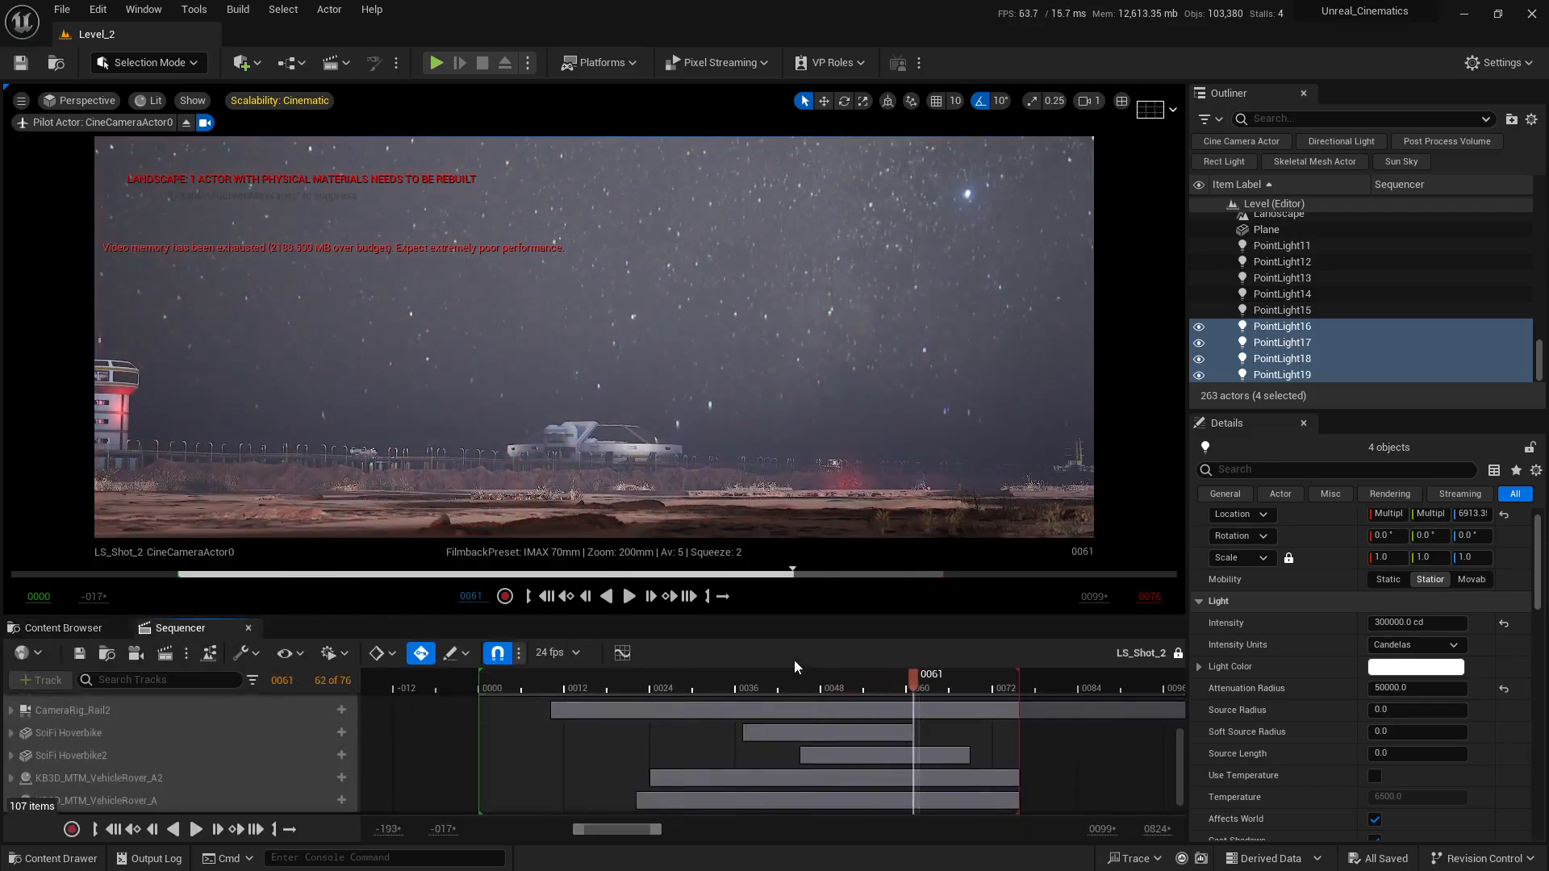
{"action": "left_click_drag", "start_coordinate": [785, 618], "coordinate": [784, 820]}
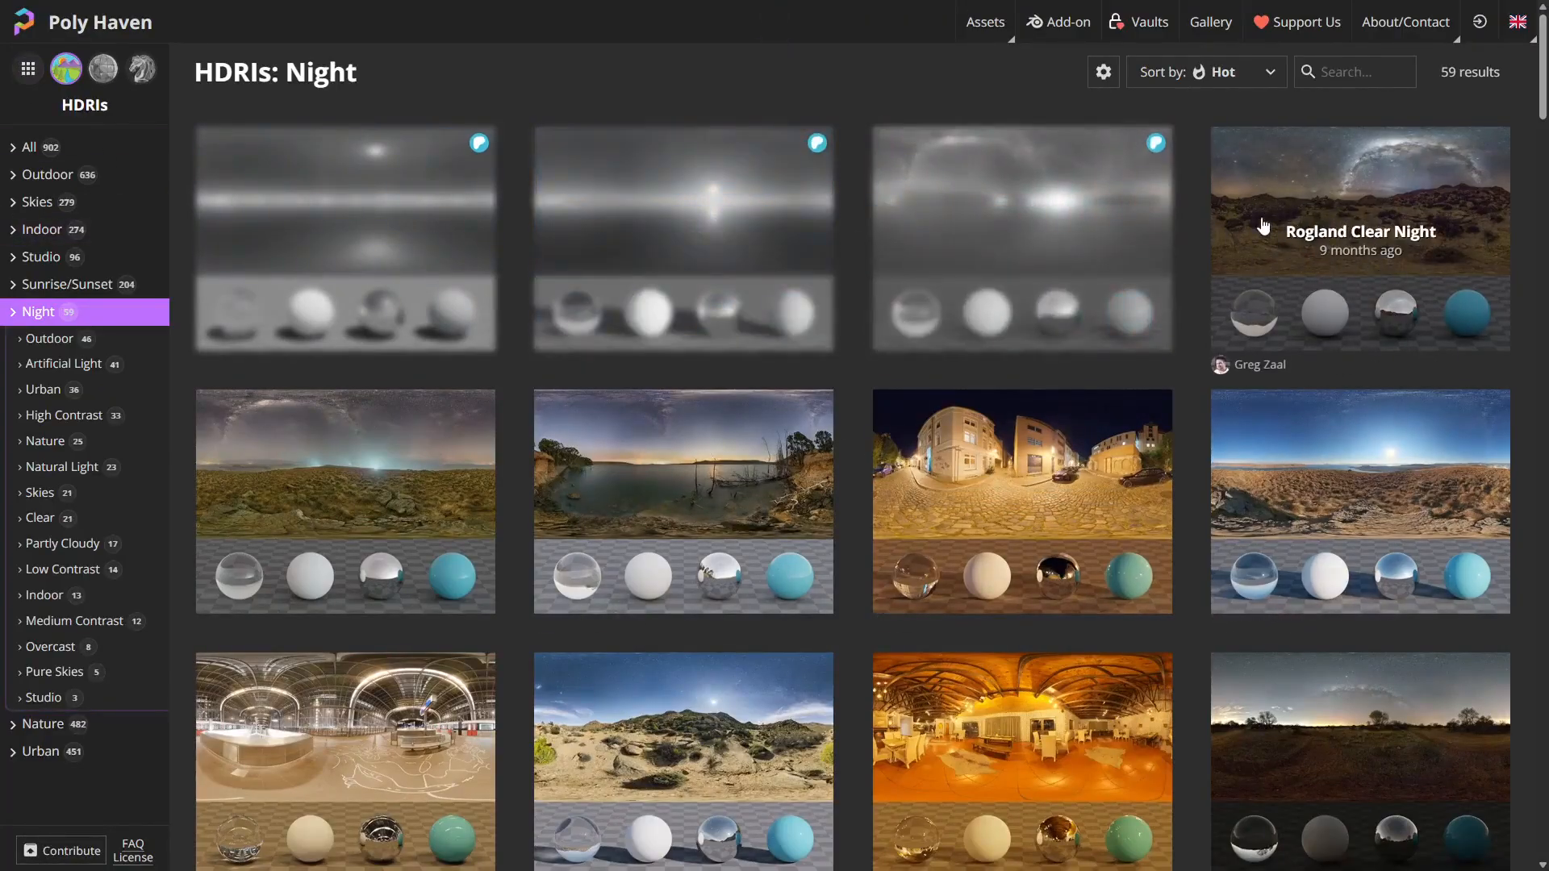
On Poly Haven, open the Rogland Clear Night HDRI and download it at 24K resolution in HDR format
{"action": "left_click", "coordinate": [1340, 222]}
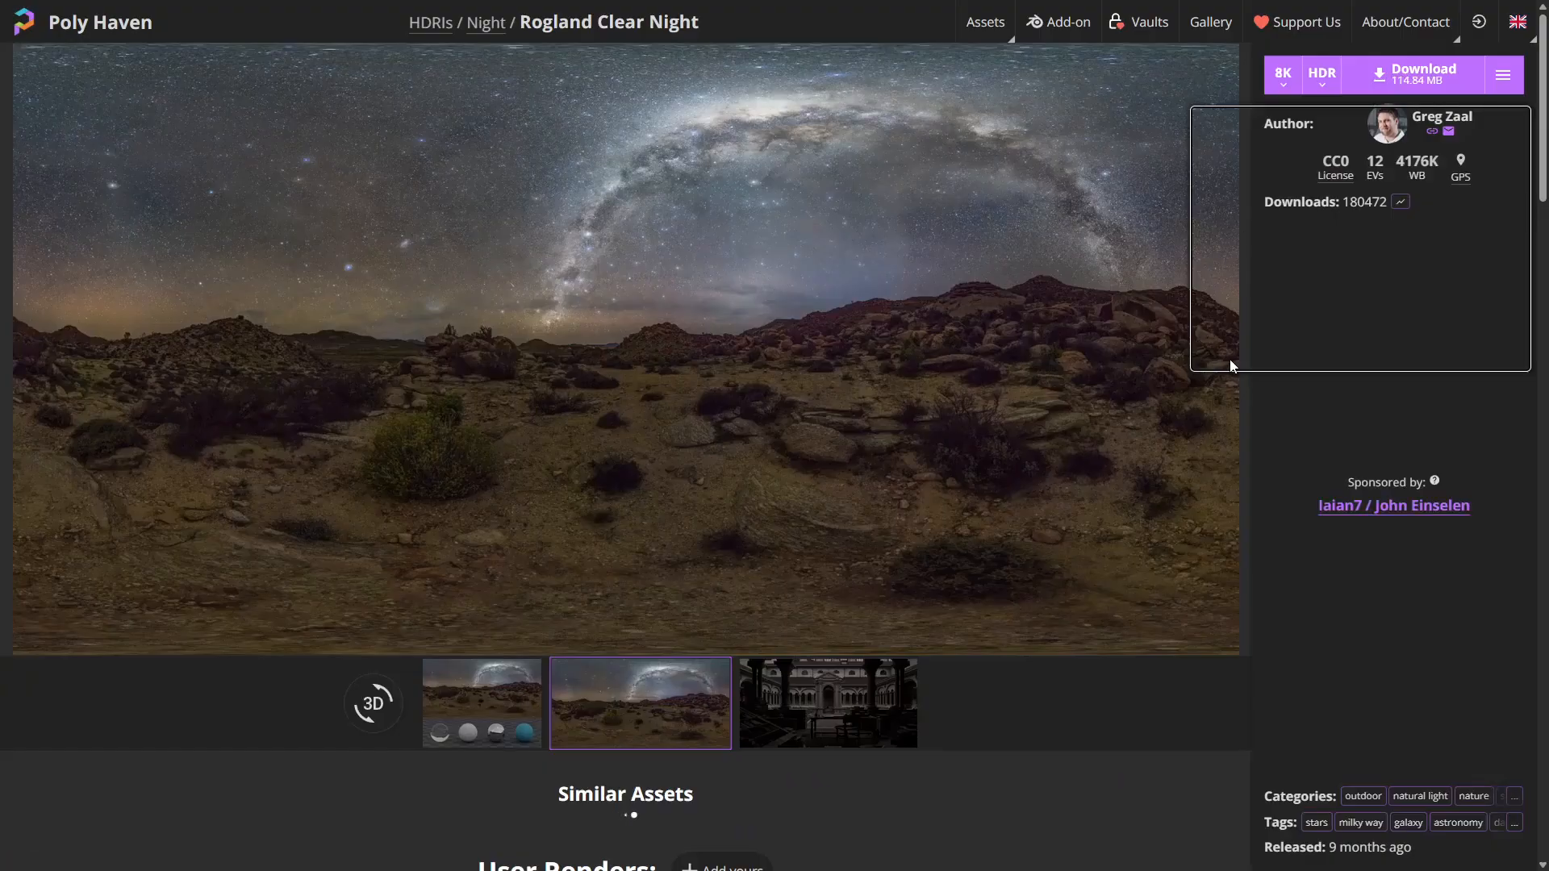
{"action": "left_click", "coordinate": [1283, 74]}
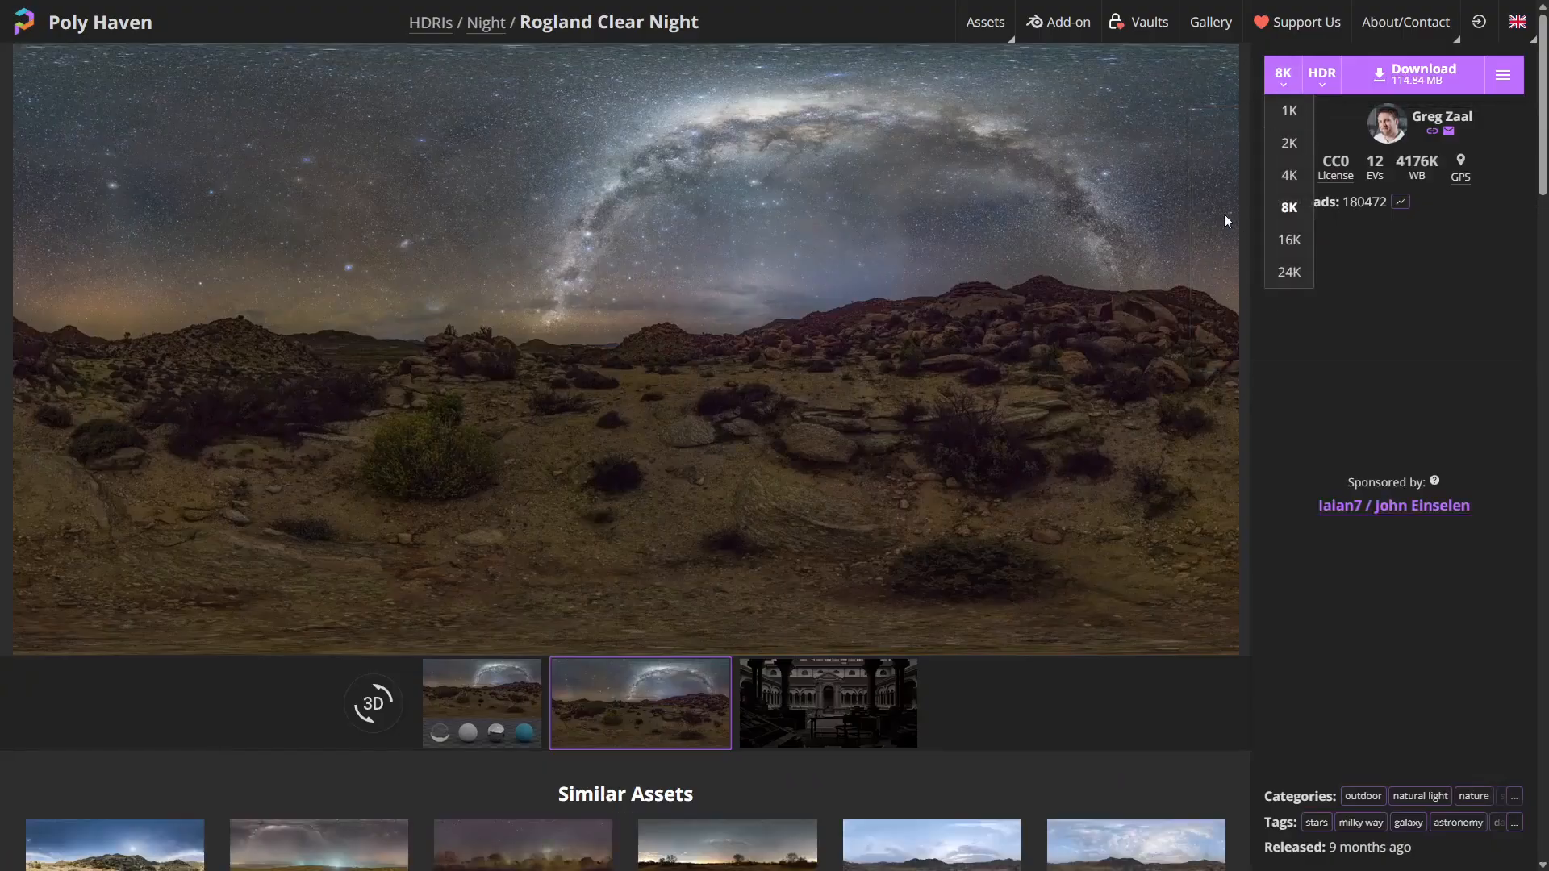
{"action": "left_click", "coordinate": [1286, 272]}
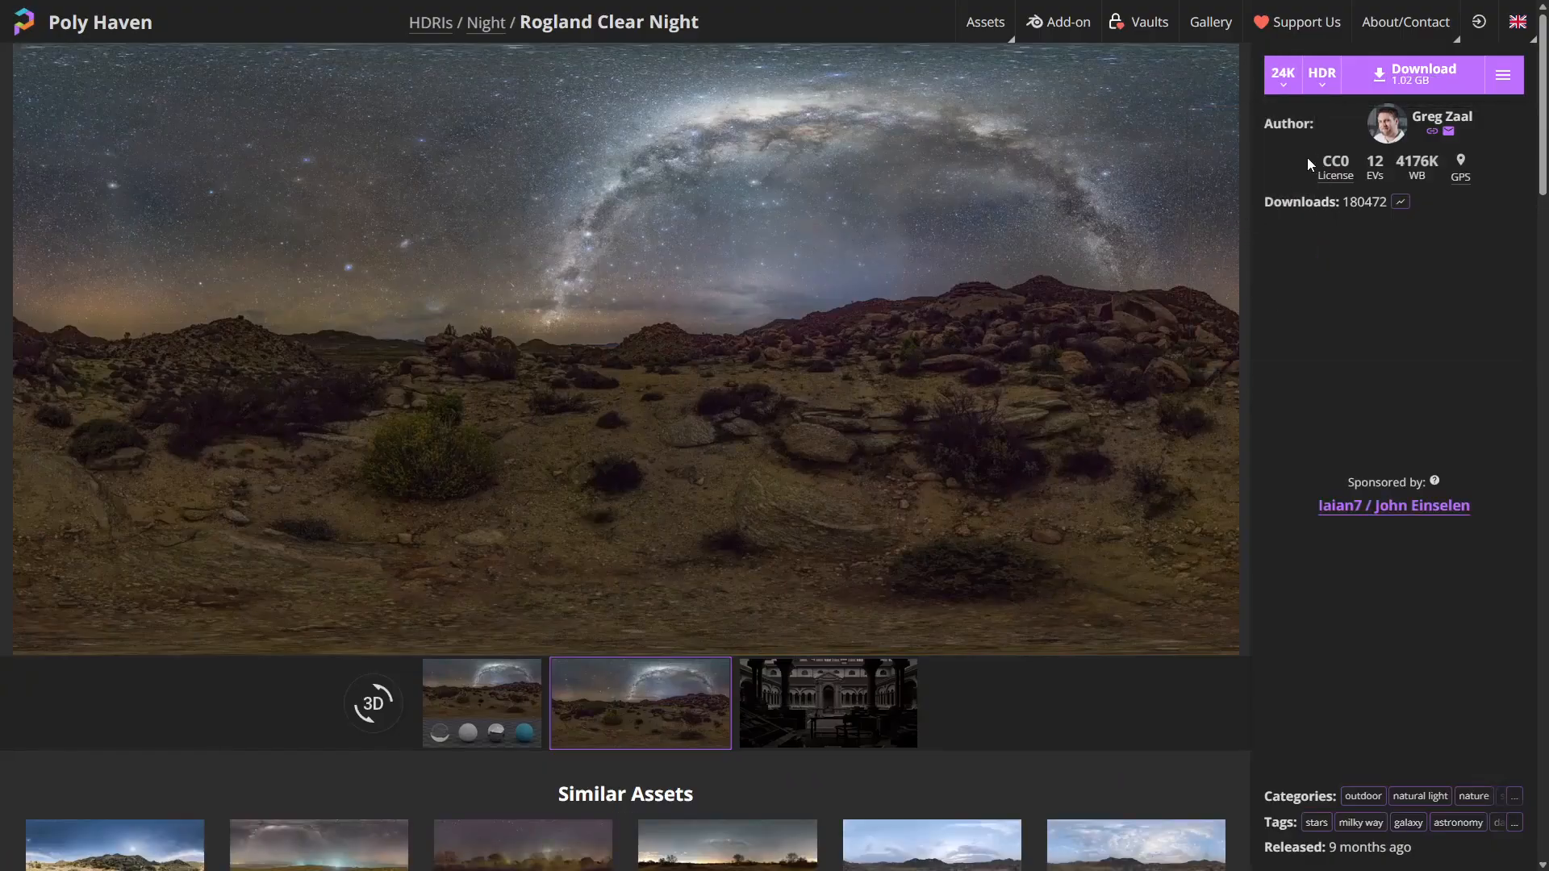
{"action": "left_click", "coordinate": [1328, 87]}
{"action": "left_click", "coordinate": [1326, 118]}
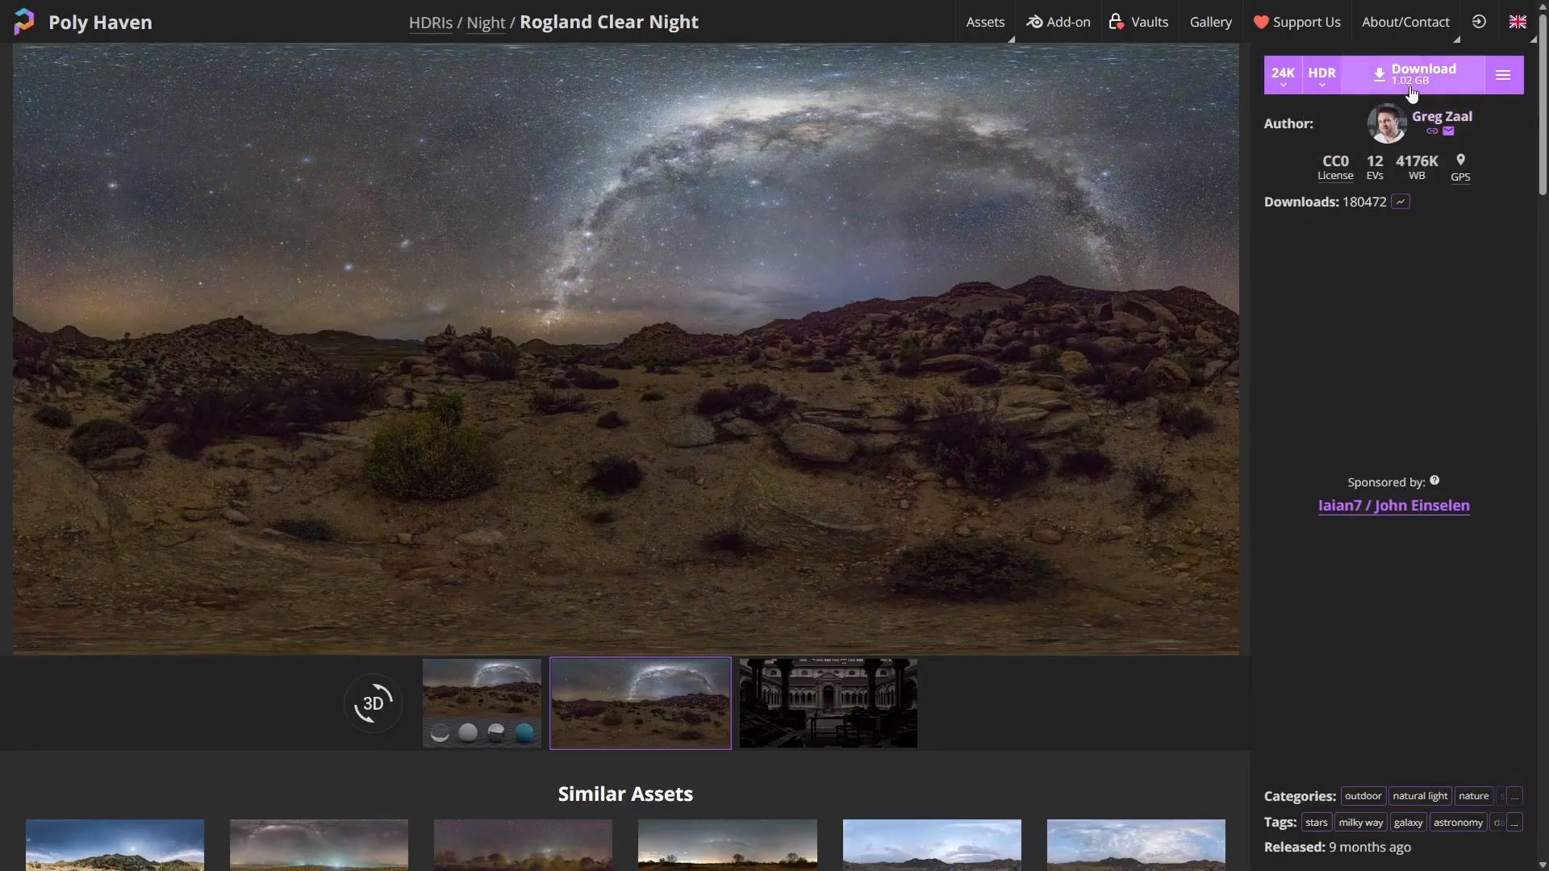
{"action": "left_click", "coordinate": [1412, 90]}
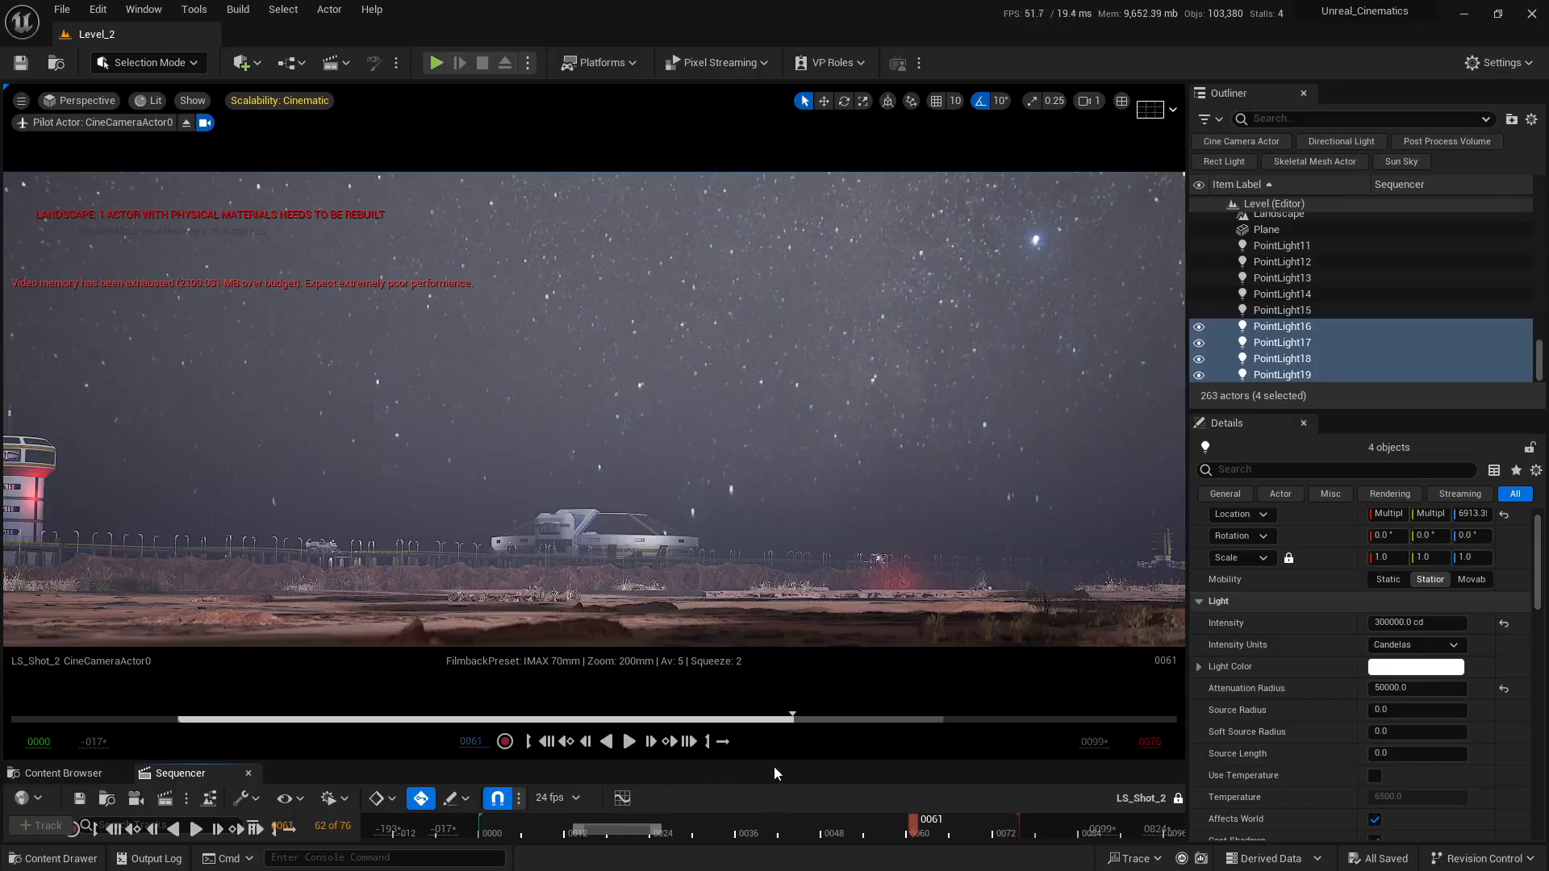
Back in Unreal Editor, import rogland_clear_night_24k.hdr into the Content/HDRIs folder and postpone the autosave
{"action": "left_click_drag", "start_coordinate": [753, 763], "coordinate": [753, 590]}
{"action": "left_click", "coordinate": [64, 598]}
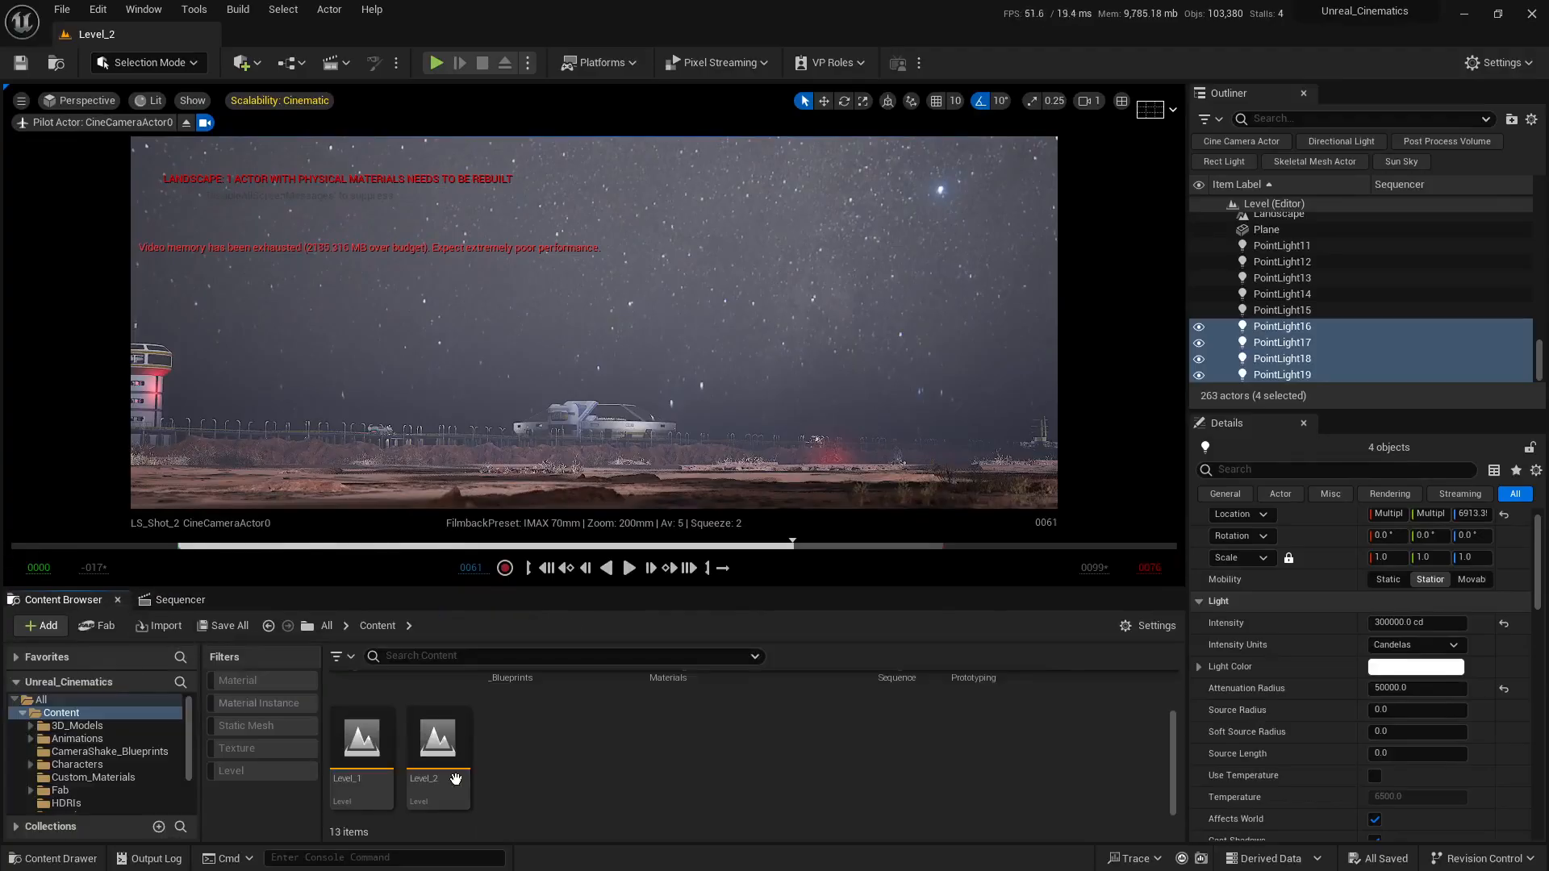
{"action": "scroll", "coordinate": [97, 775], "scroll_direction": "down", "scroll_amount": 1}
{"action": "left_click", "coordinate": [66, 777]}
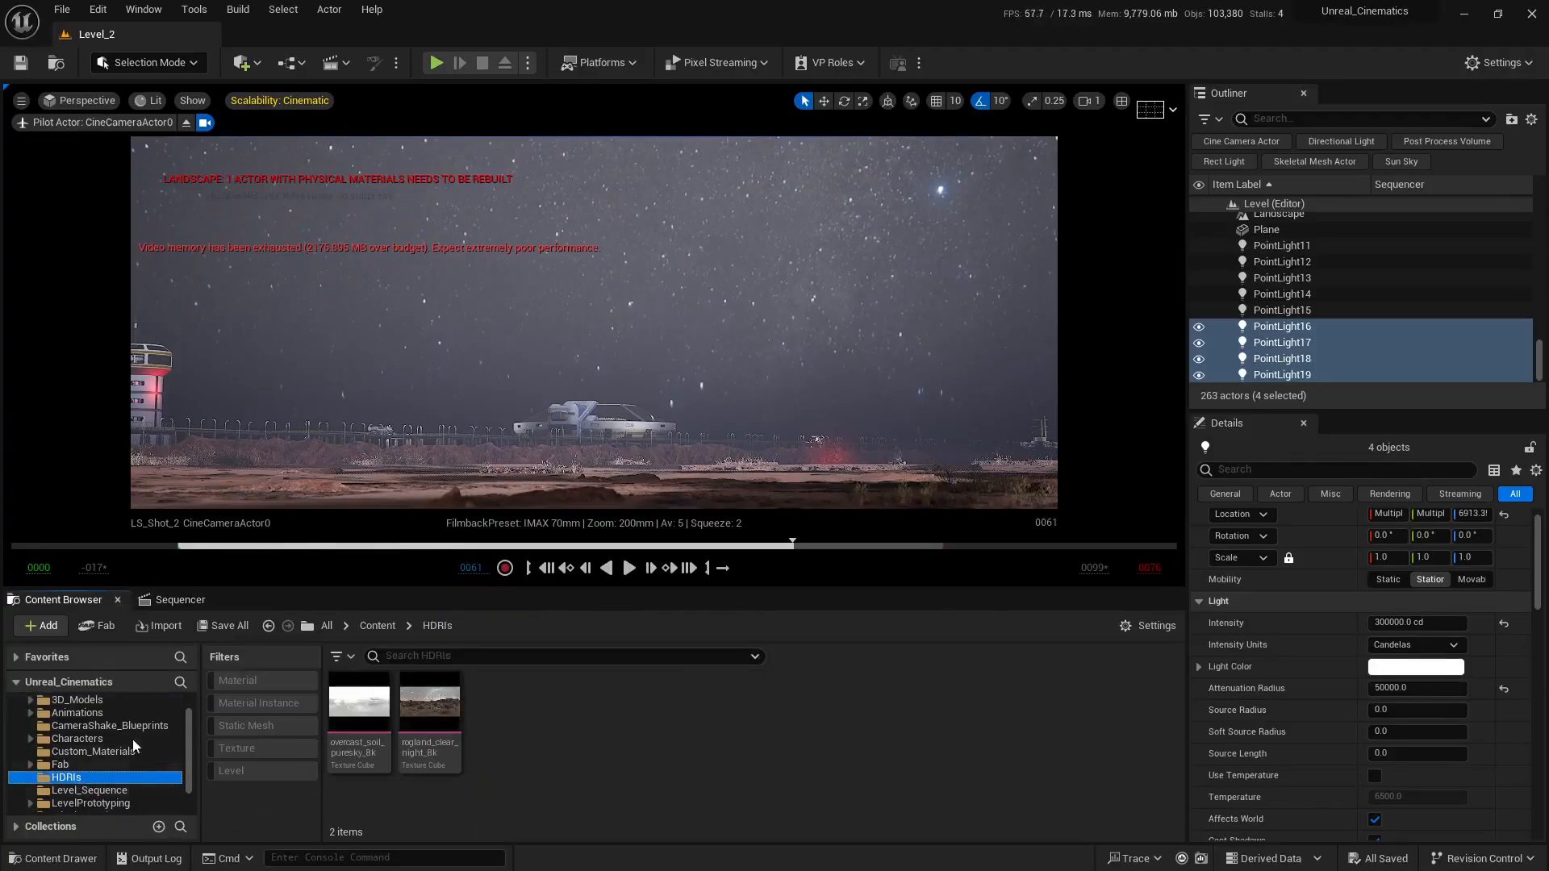
{"action": "left_click", "coordinate": [159, 626]}
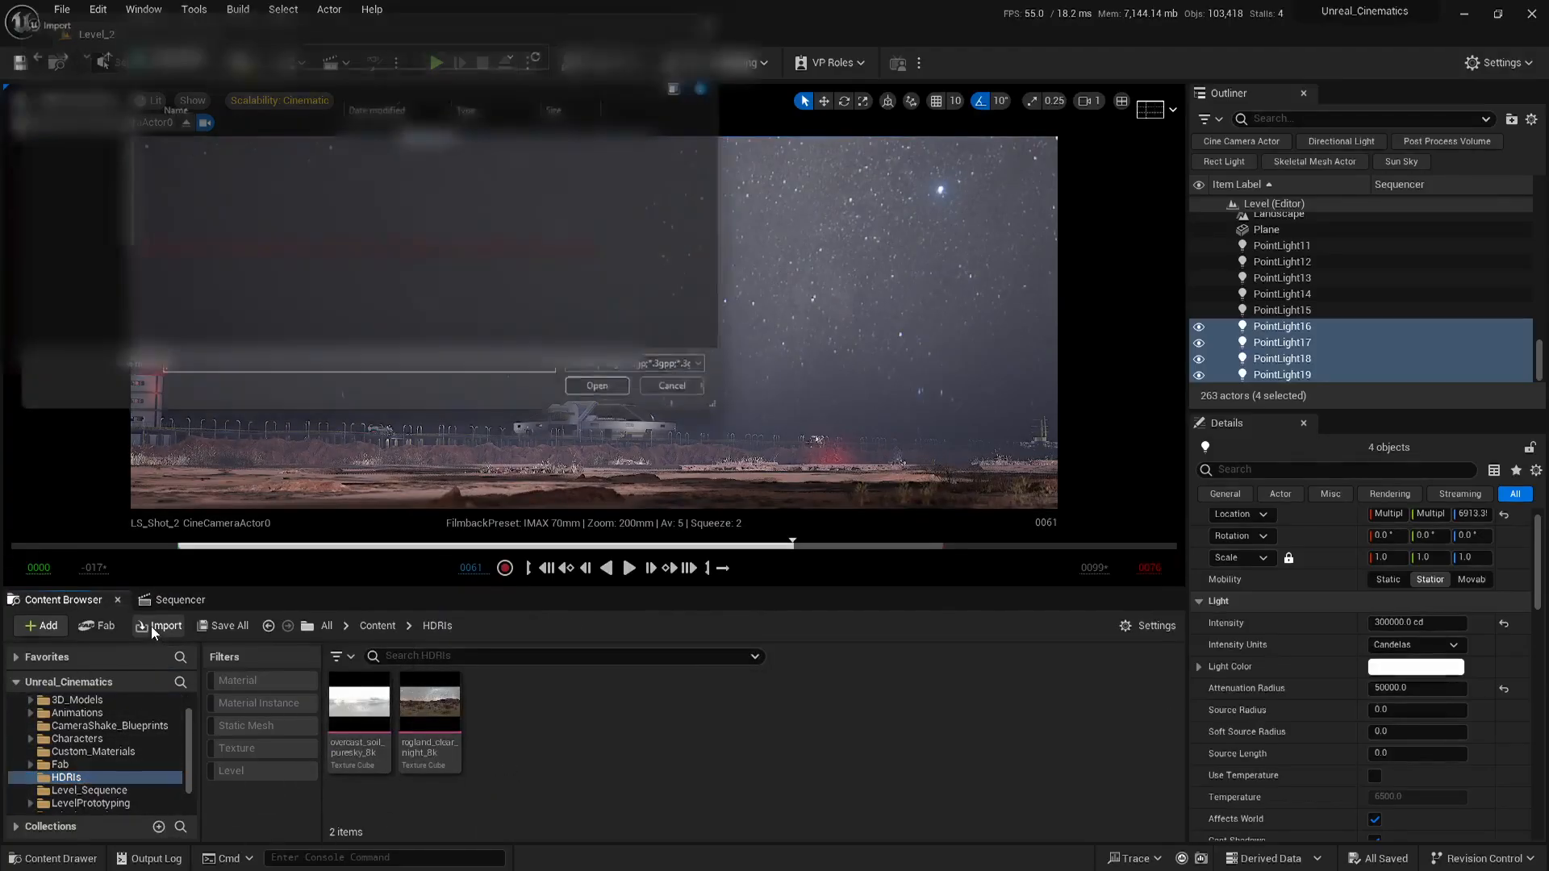
{"action": "left_click", "coordinate": [371, 152]}
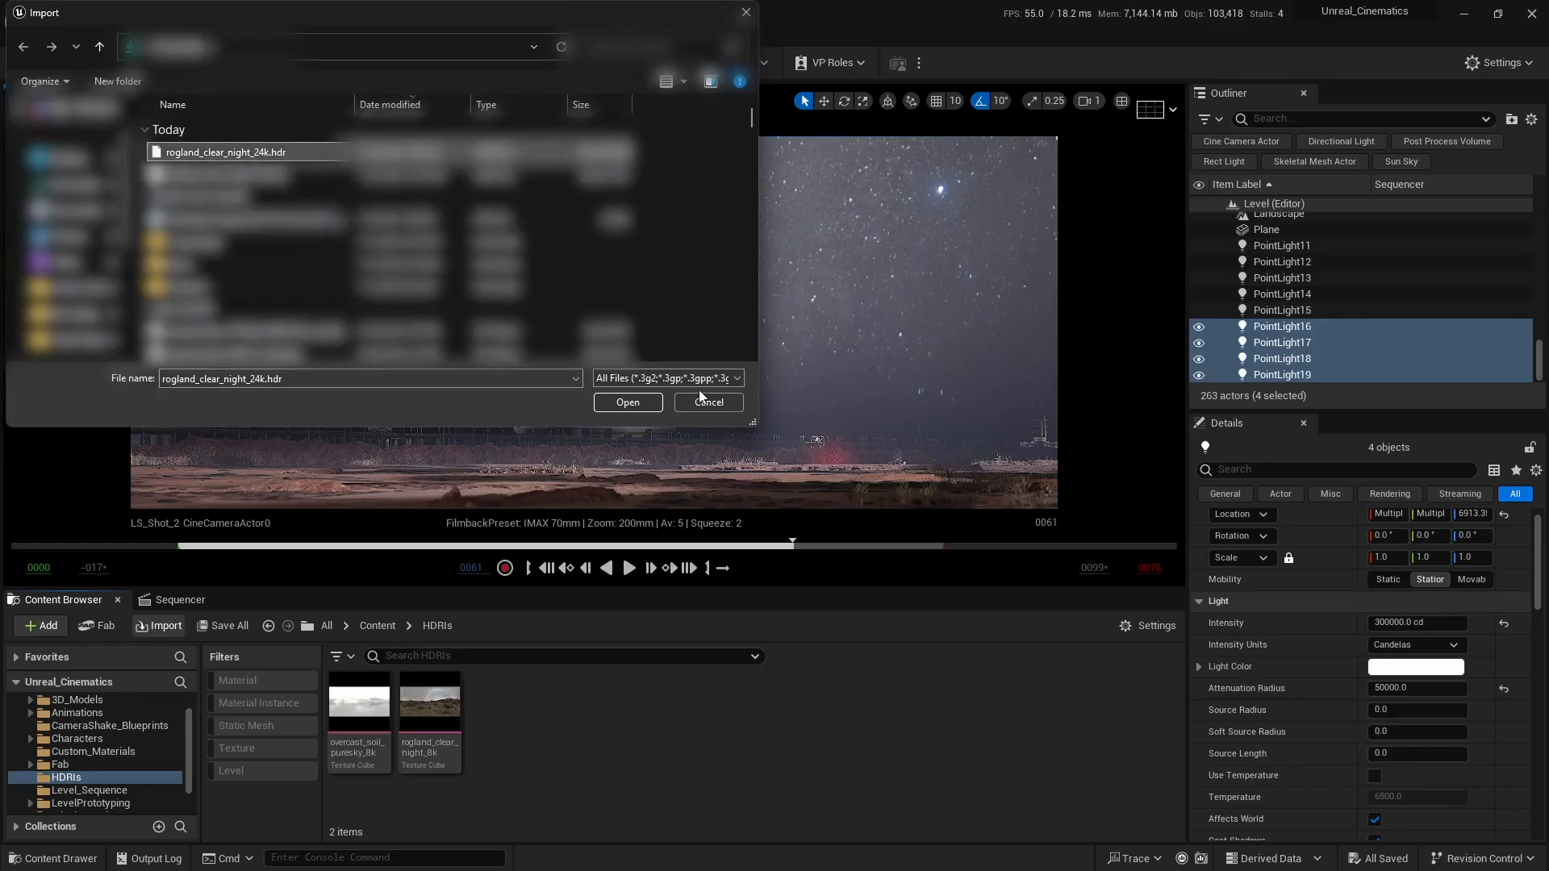
{"action": "left_click", "coordinate": [641, 404]}
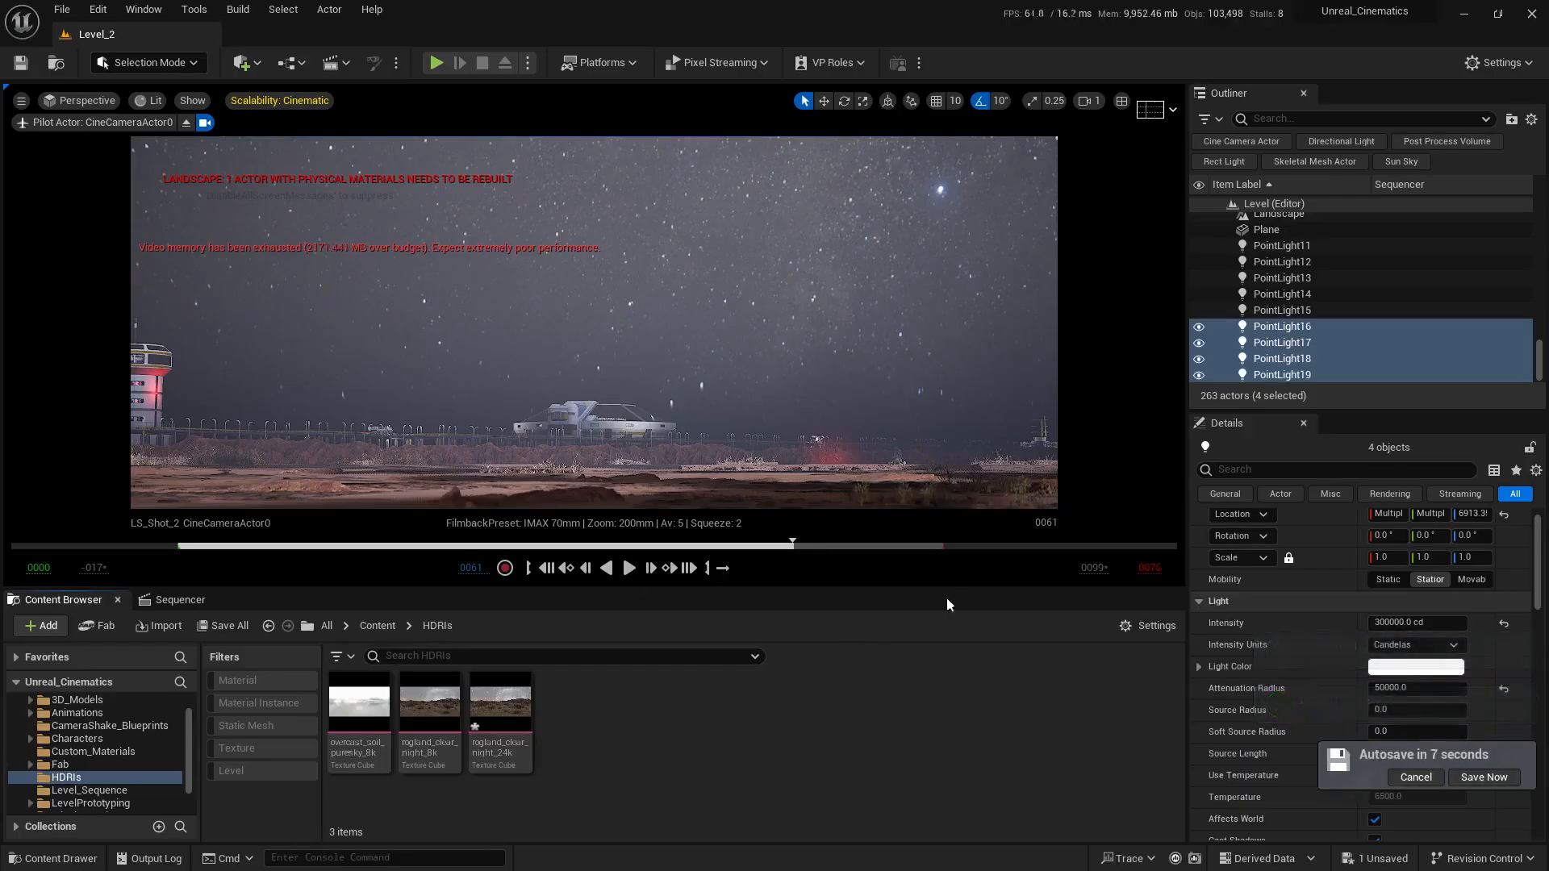
{"action": "left_click", "coordinate": [1415, 778]}
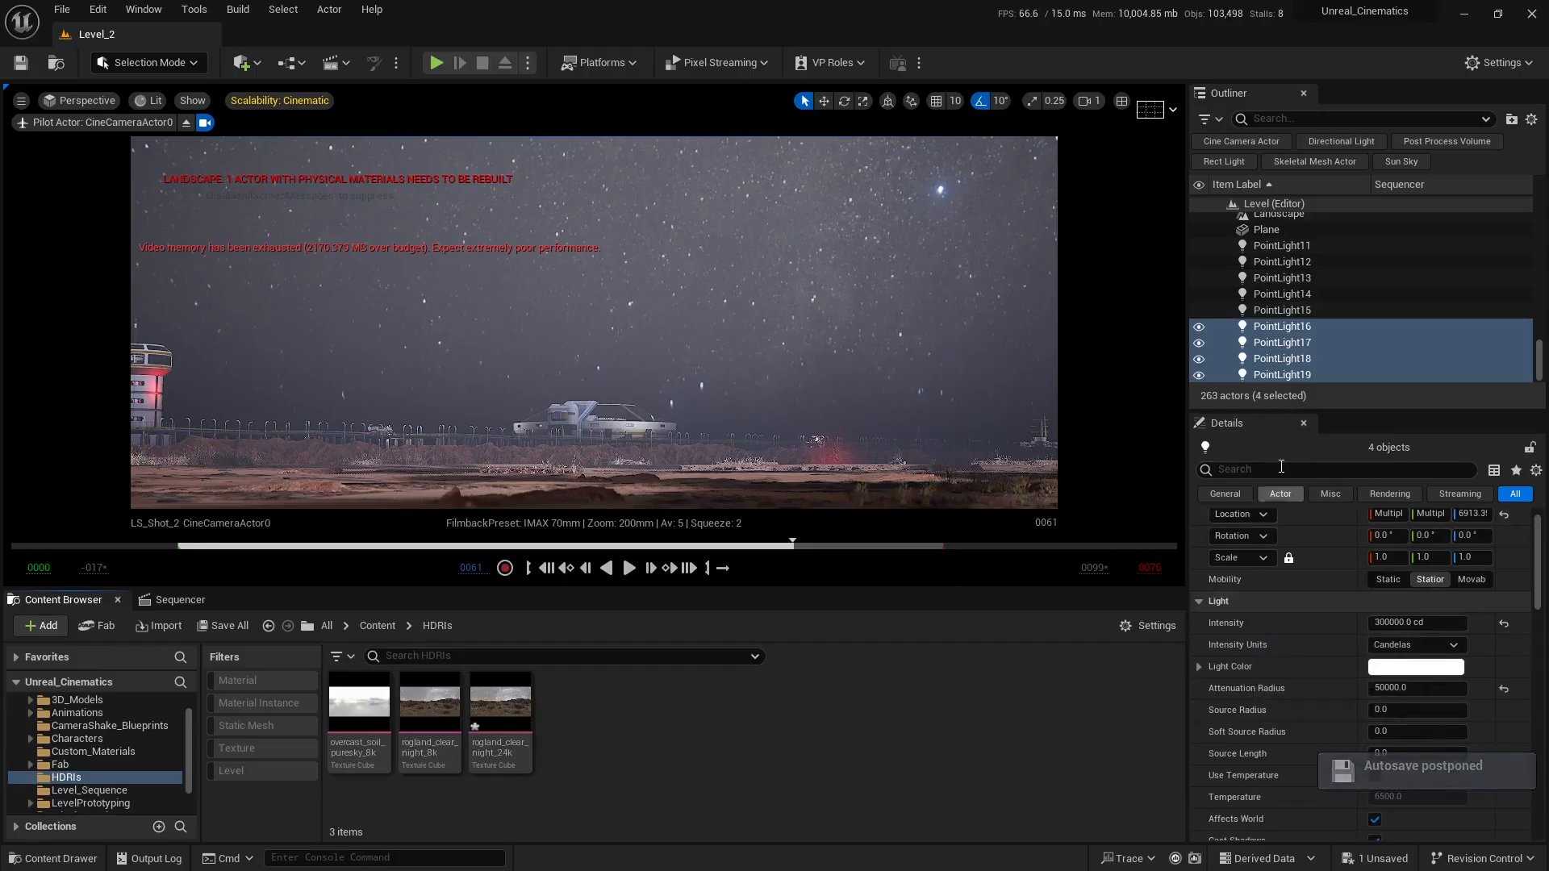
Assign the rogland_clear_night_24k texture as the Cubemap of the HDRIBackdrop actor in the Night Scene folder
{"action": "scroll", "coordinate": [1330, 334], "scroll_direction": "up", "scroll_amount": 2}
{"action": "scroll", "coordinate": [1329, 335], "scroll_direction": "up", "scroll_amount": 20}
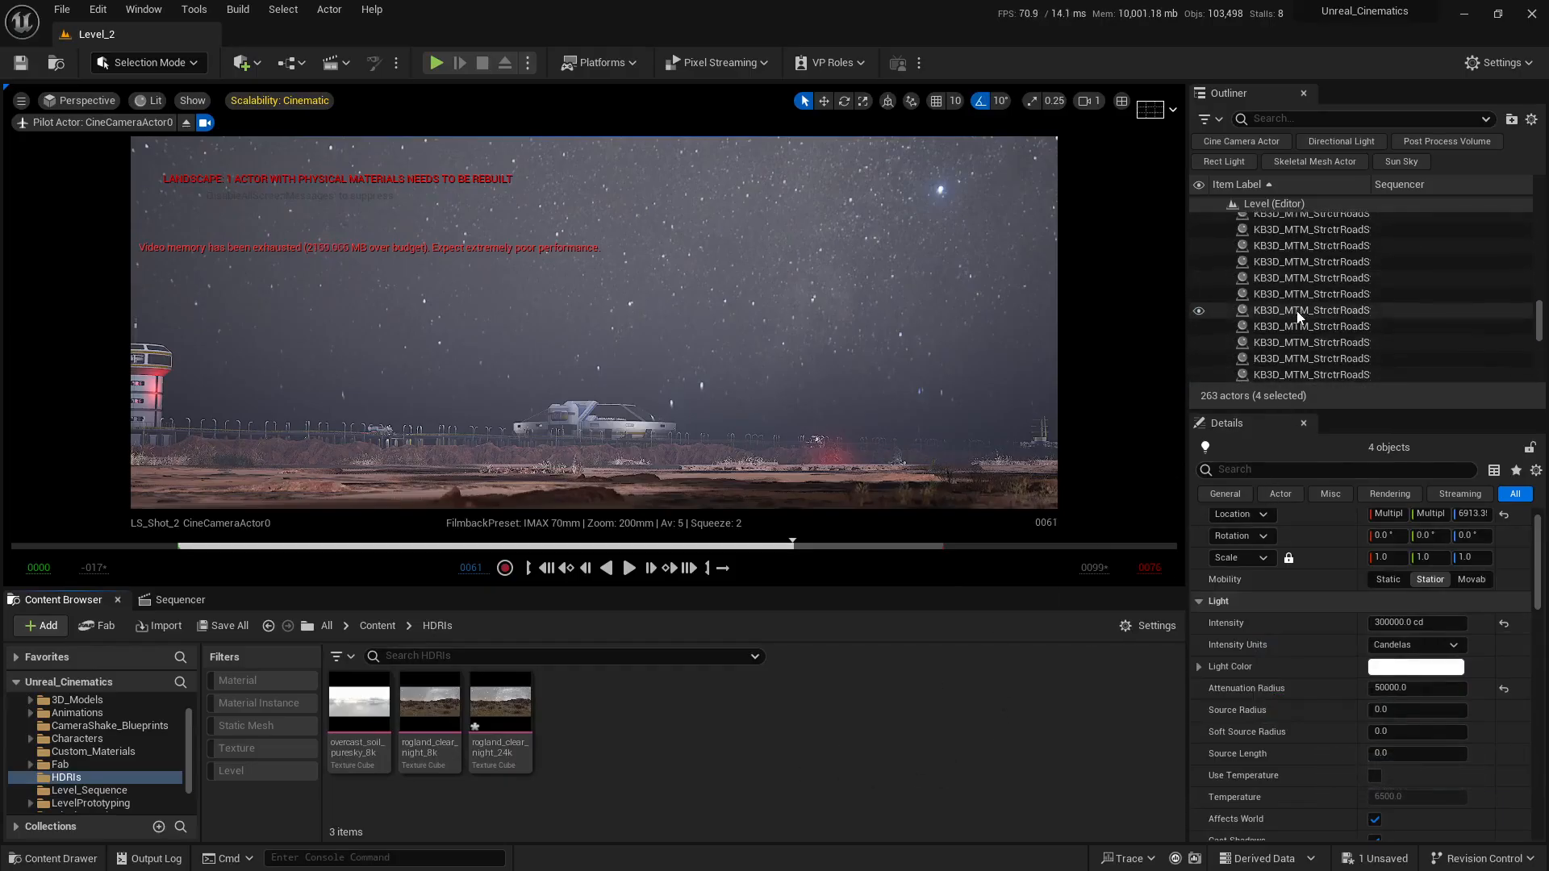
{"action": "scroll", "coordinate": [1330, 292], "scroll_direction": "up", "scroll_amount": 10}
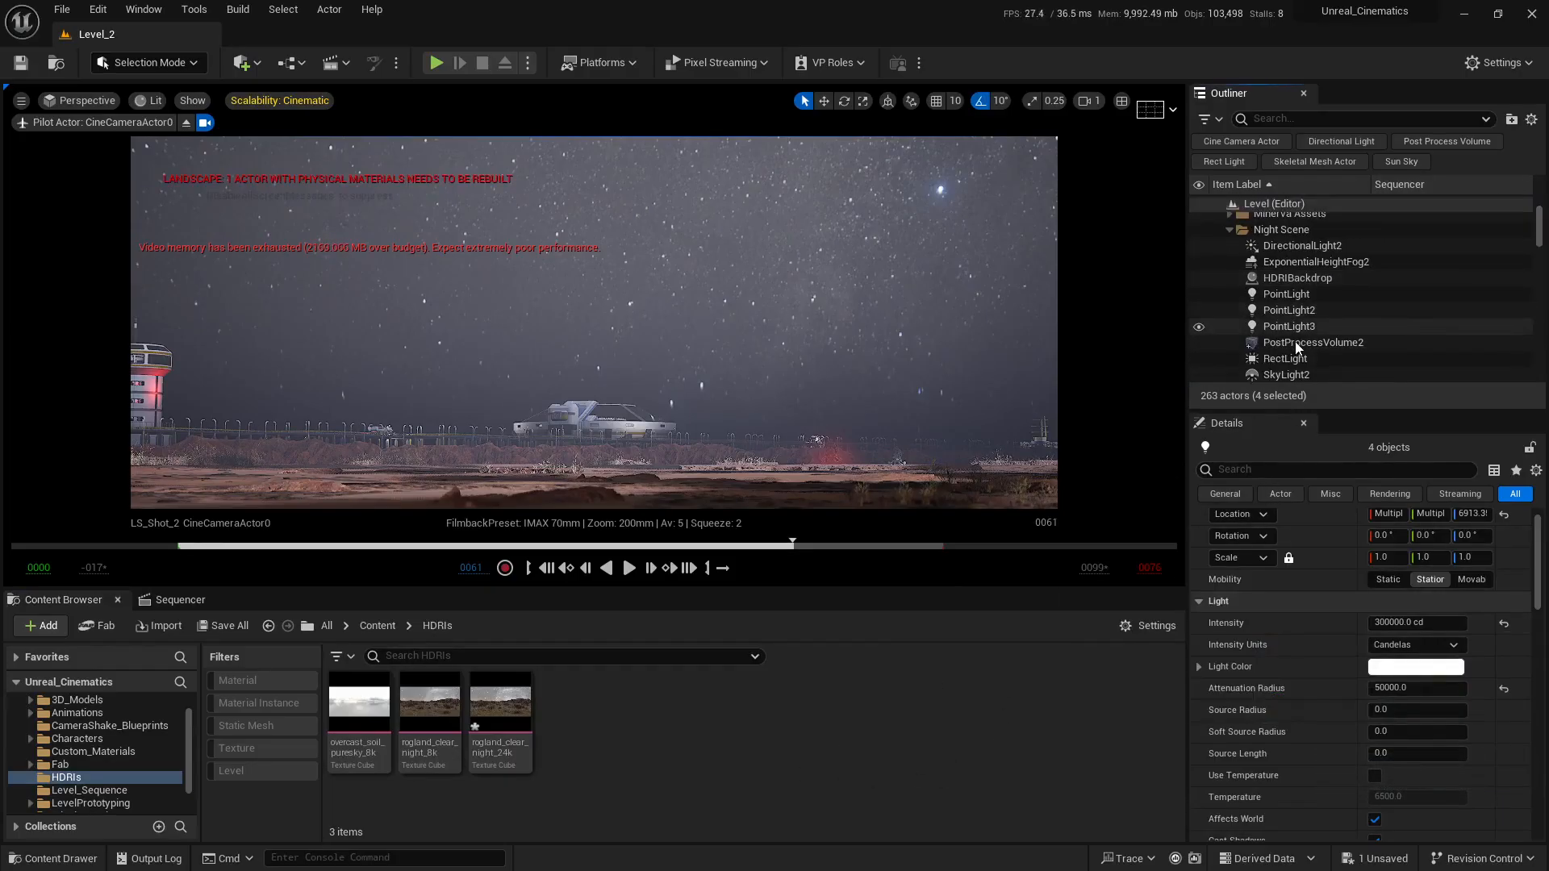
{"action": "scroll", "coordinate": [1294, 323], "scroll_direction": "up", "scroll_amount": 2}
{"action": "scroll", "coordinate": [1293, 323], "scroll_direction": "down", "scroll_amount": 1}
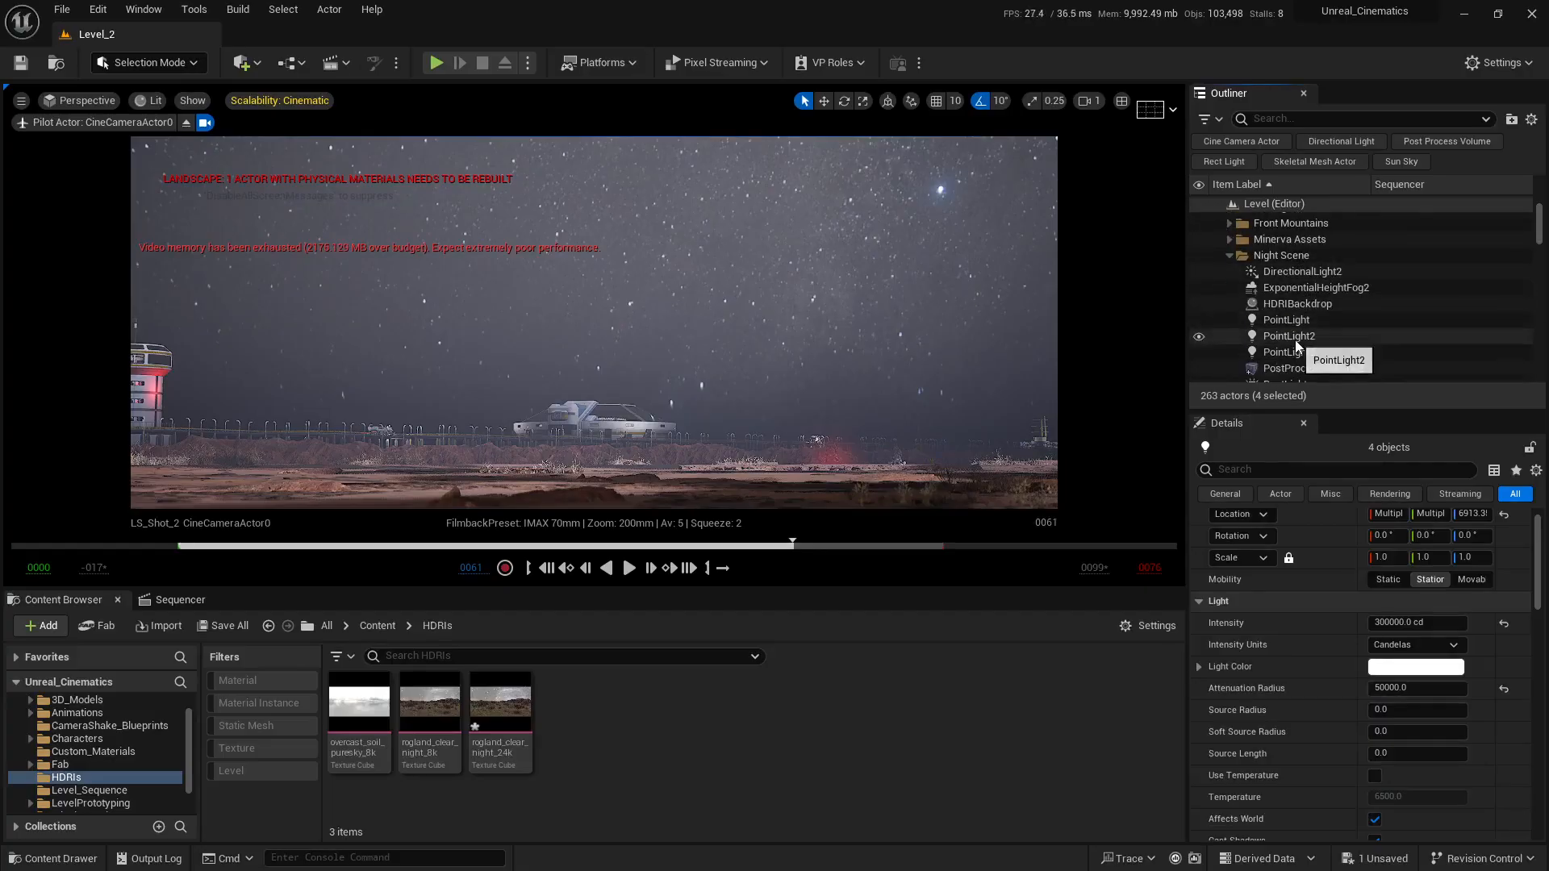
{"action": "left_click", "coordinate": [1291, 308]}
{"action": "scroll", "coordinate": [1265, 744], "scroll_direction": "down", "scroll_amount": 1}
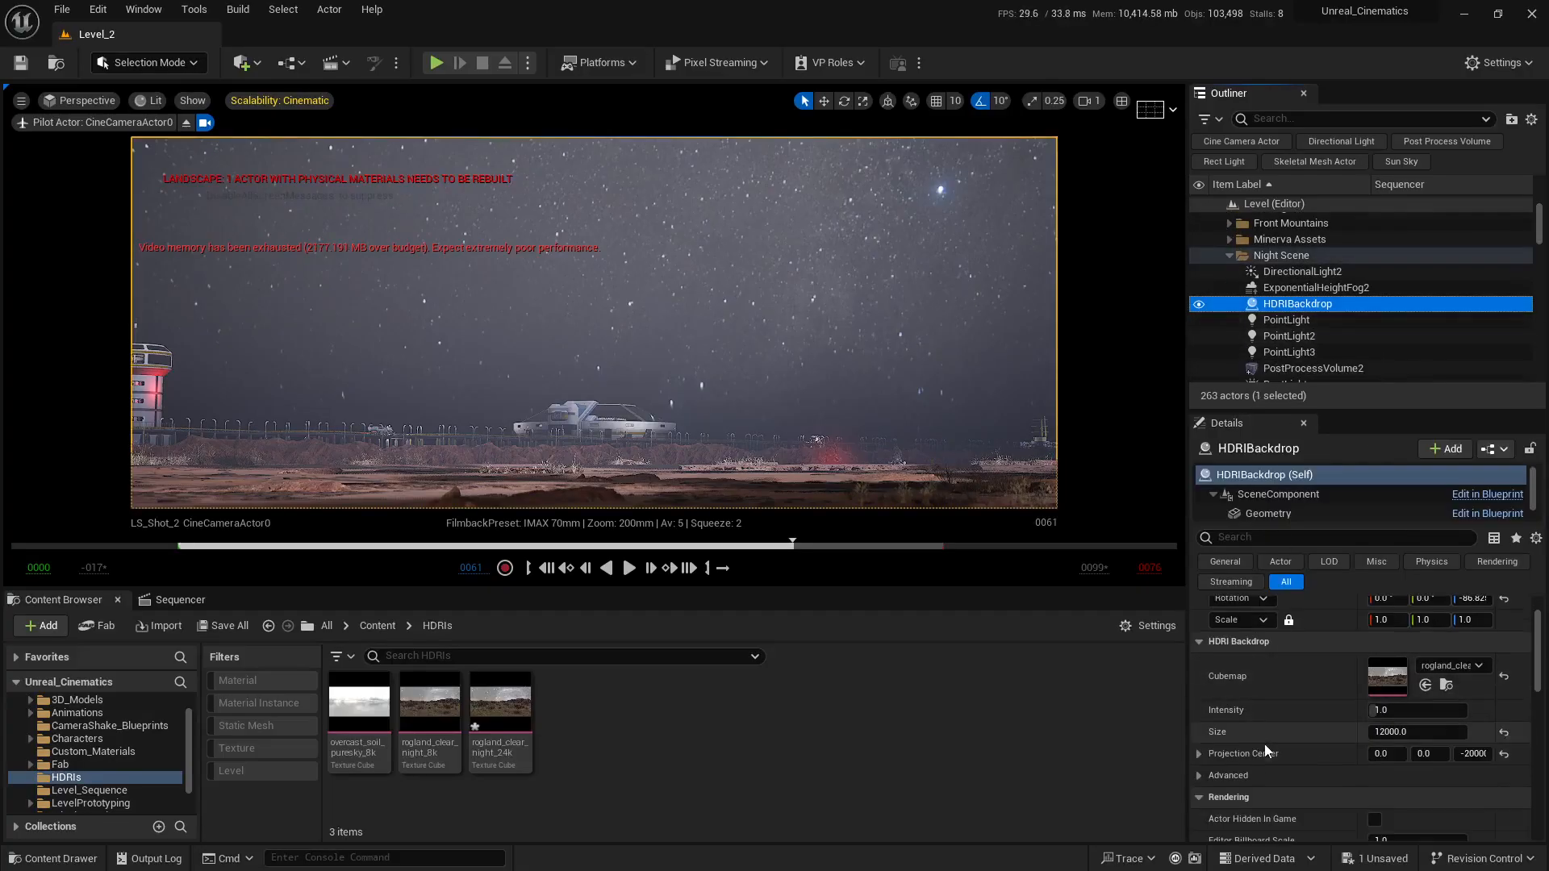
{"action": "left_click", "coordinate": [450, 749]}
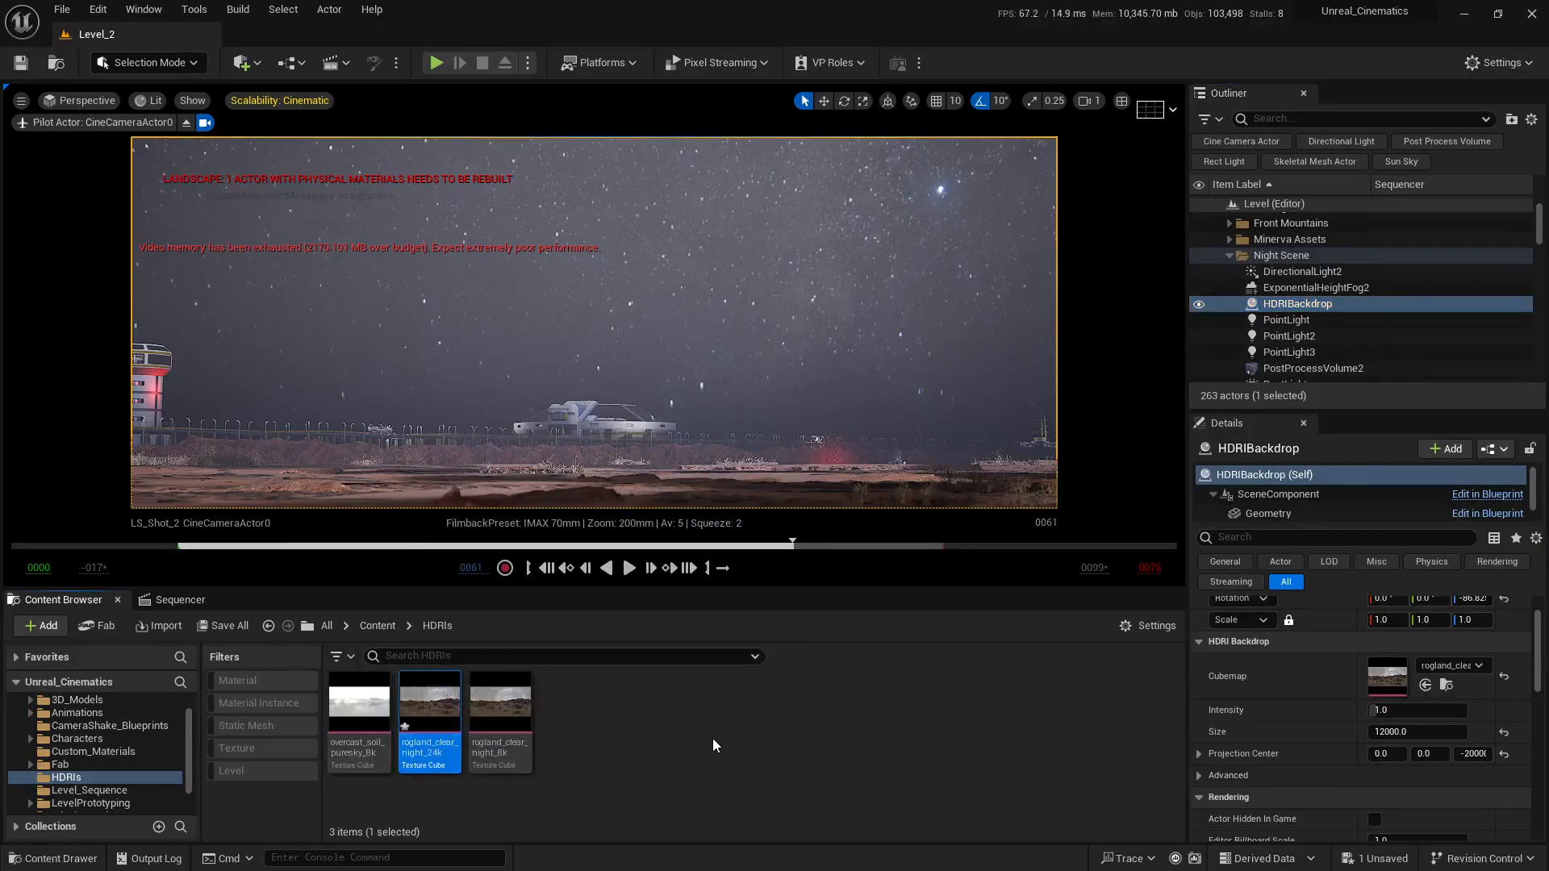
{"action": "left_click", "coordinate": [1425, 687]}
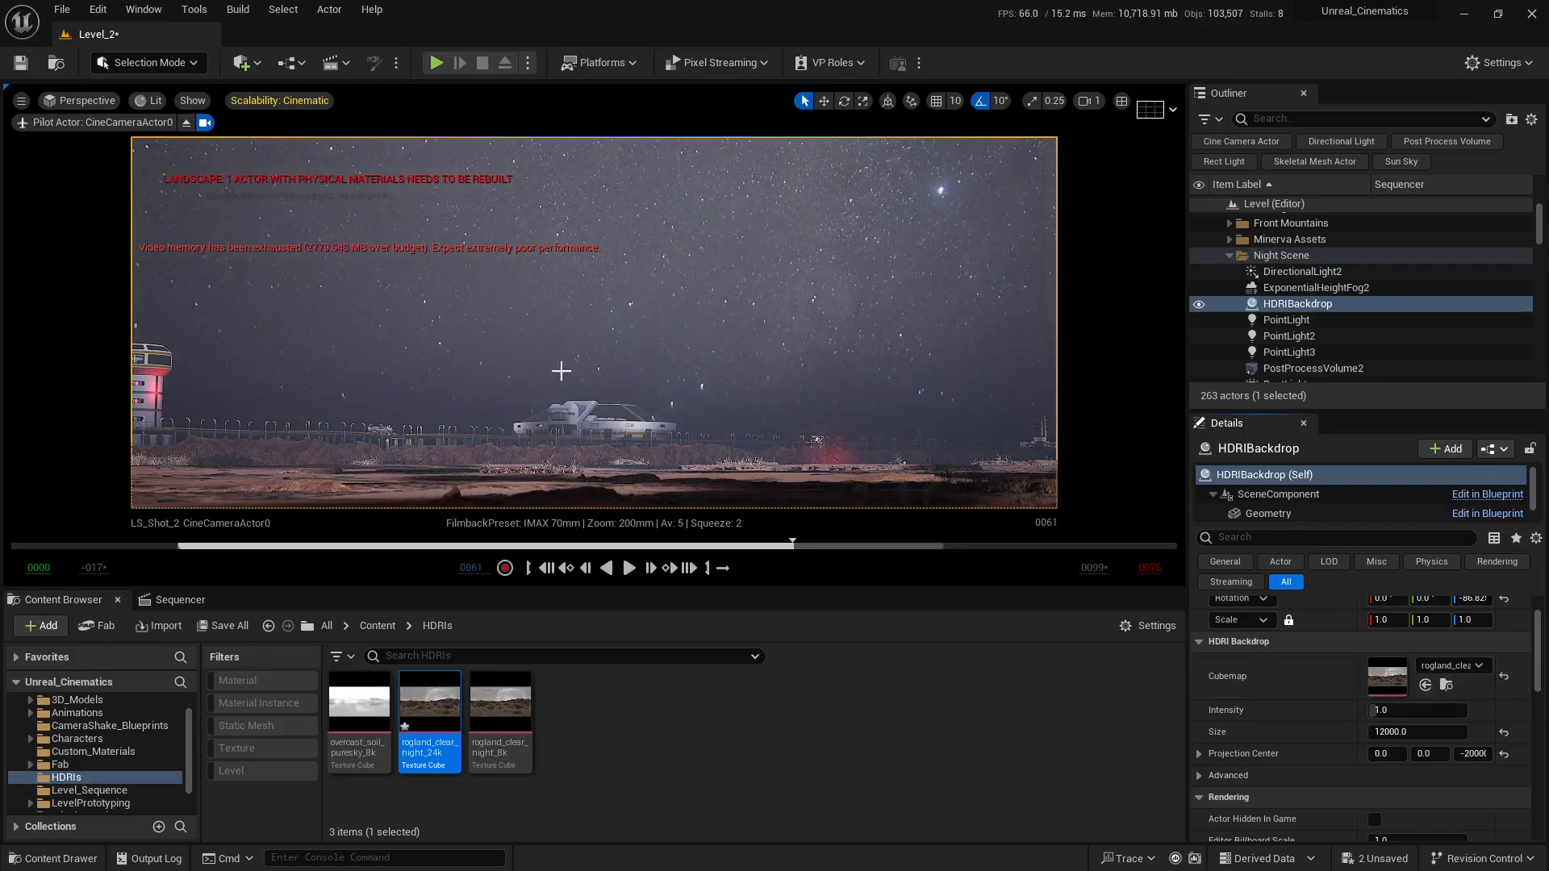